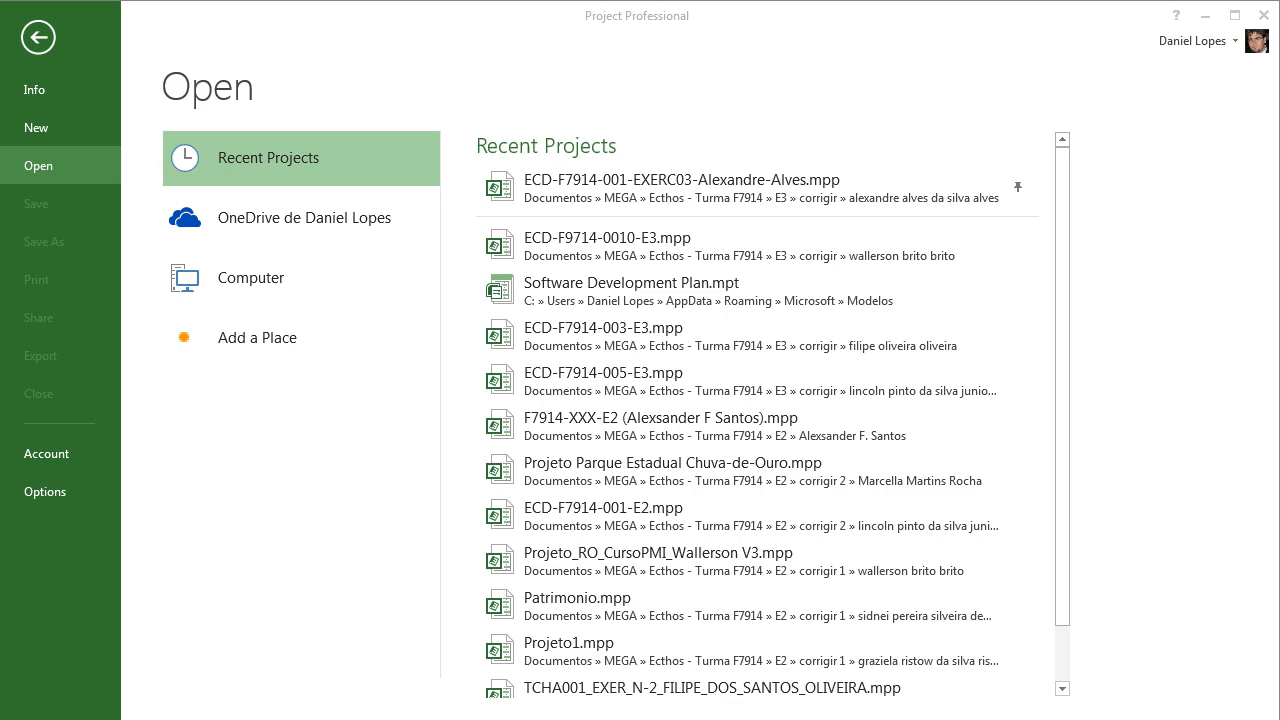
# Step: Open the pinned EXERC03 project from the recent projects and set its new tasks to Auto Scheduled
pyautogui.click(680, 188)
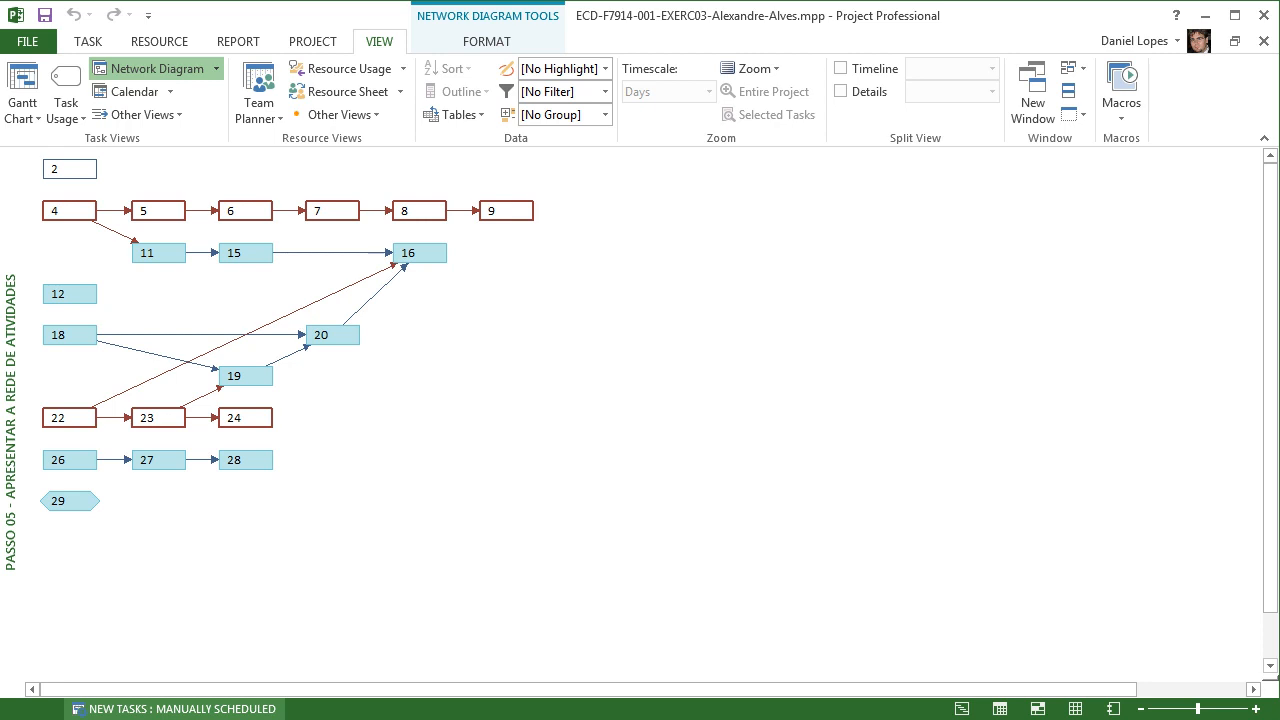
pyautogui.click(175, 708)
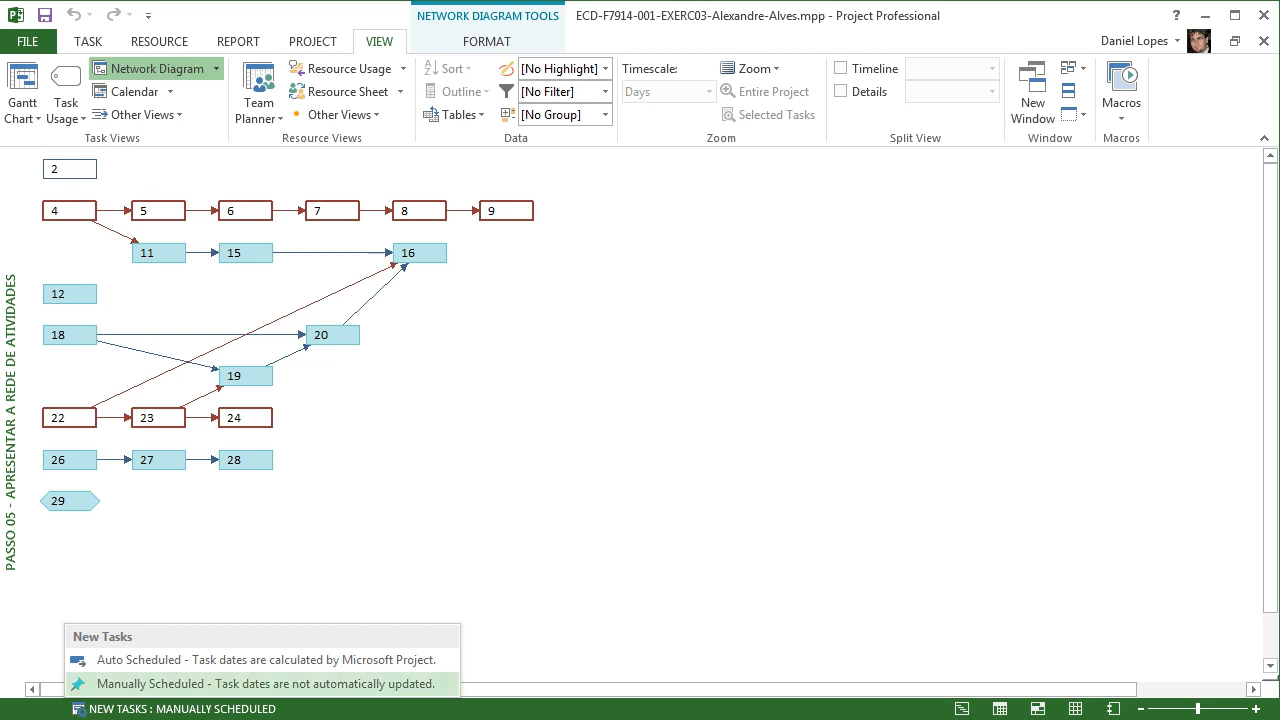
pyautogui.click(130, 658)
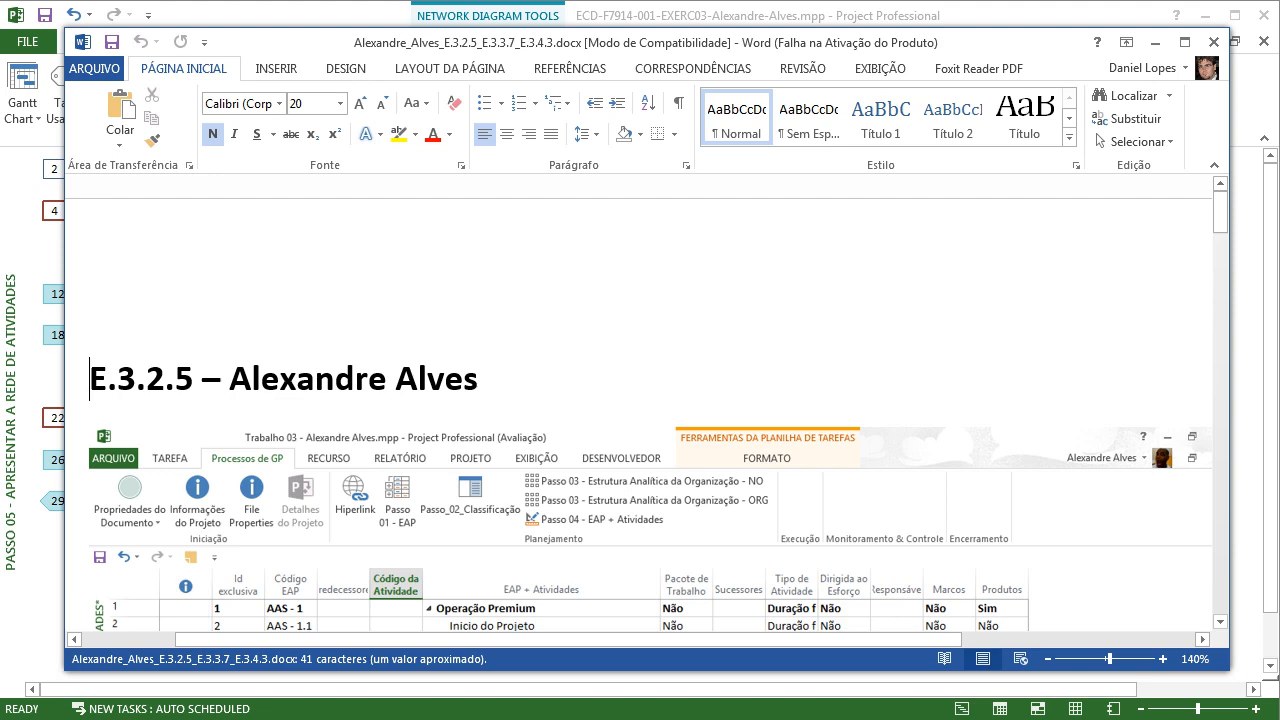
# Step: Review the Word document's screenshots of the project from page 1 to page 2, and close the document
pyautogui.moveTo(1220, 214); pyautogui.dragTo(1220, 228)
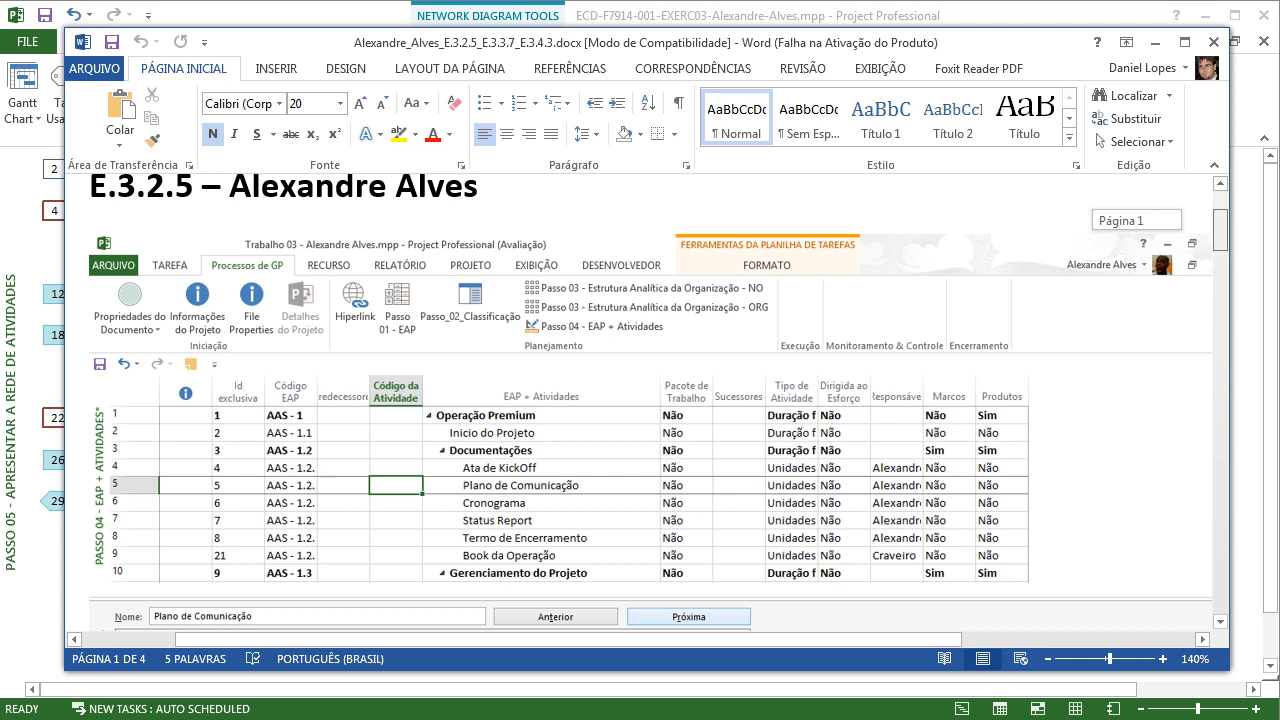
pyautogui.moveTo(1220, 228)
pyautogui.mouseDown()
pyautogui.moveTo(1220, 214)
pyautogui.moveTo(1220, 233)
pyautogui.mouseUp()
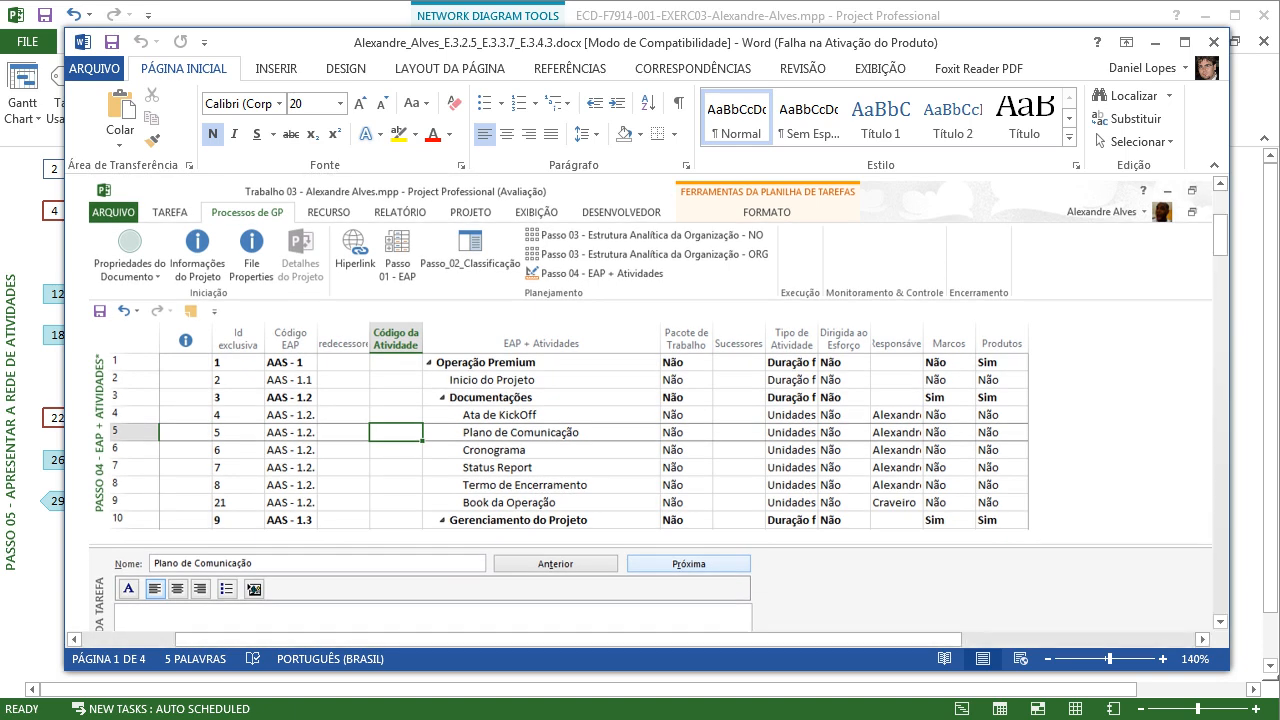
pyautogui.moveTo(1220, 234); pyautogui.dragTo(1220, 368)
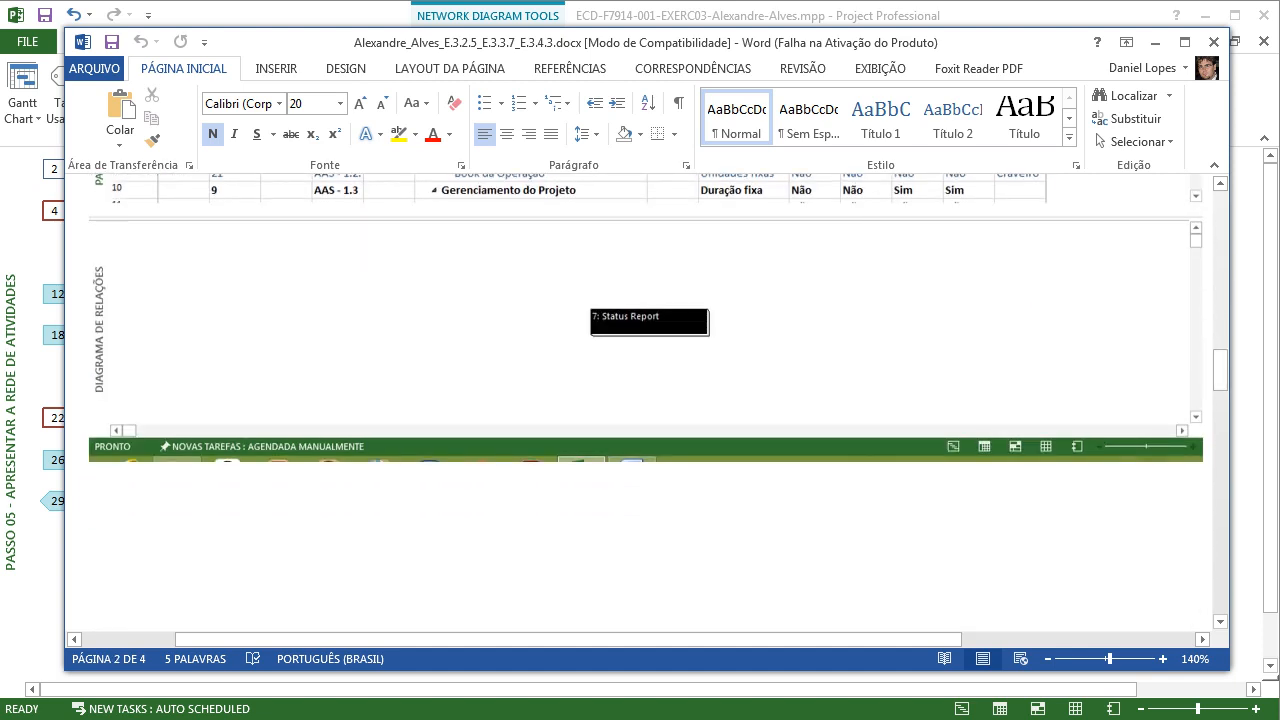
pyautogui.moveTo(1220, 368); pyautogui.dragTo(1220, 205)
pyautogui.click(1213, 42)
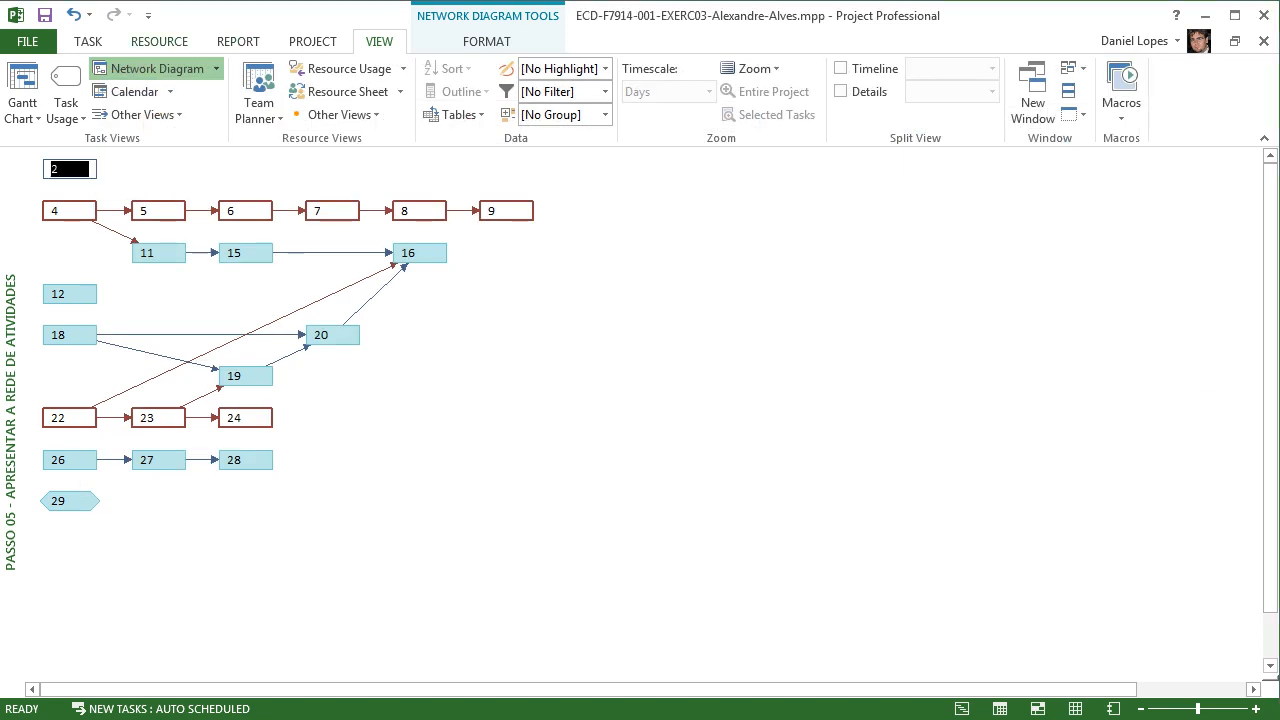
# Step: Try the Hour by Hour overallocation basis in the resource leveling options, restore Day by Day and close without applying
pyautogui.click(159, 42)
pyautogui.click(630, 69)
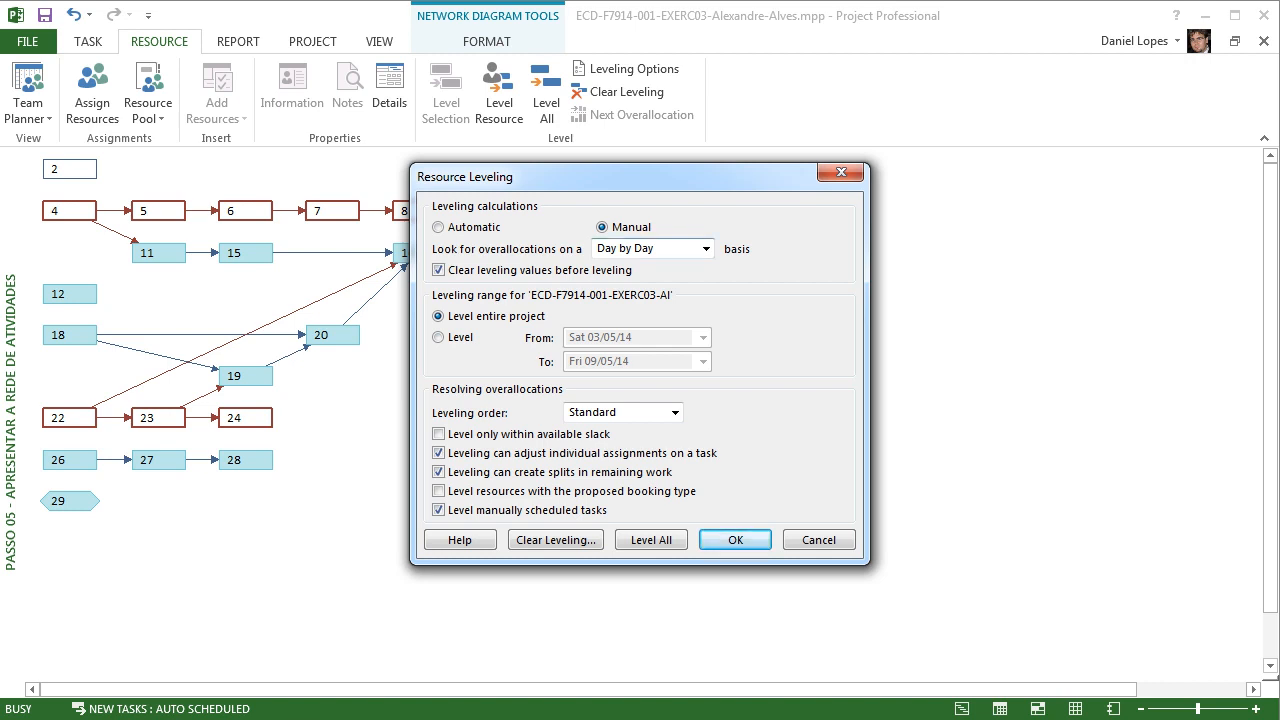
pyautogui.click(705, 248)
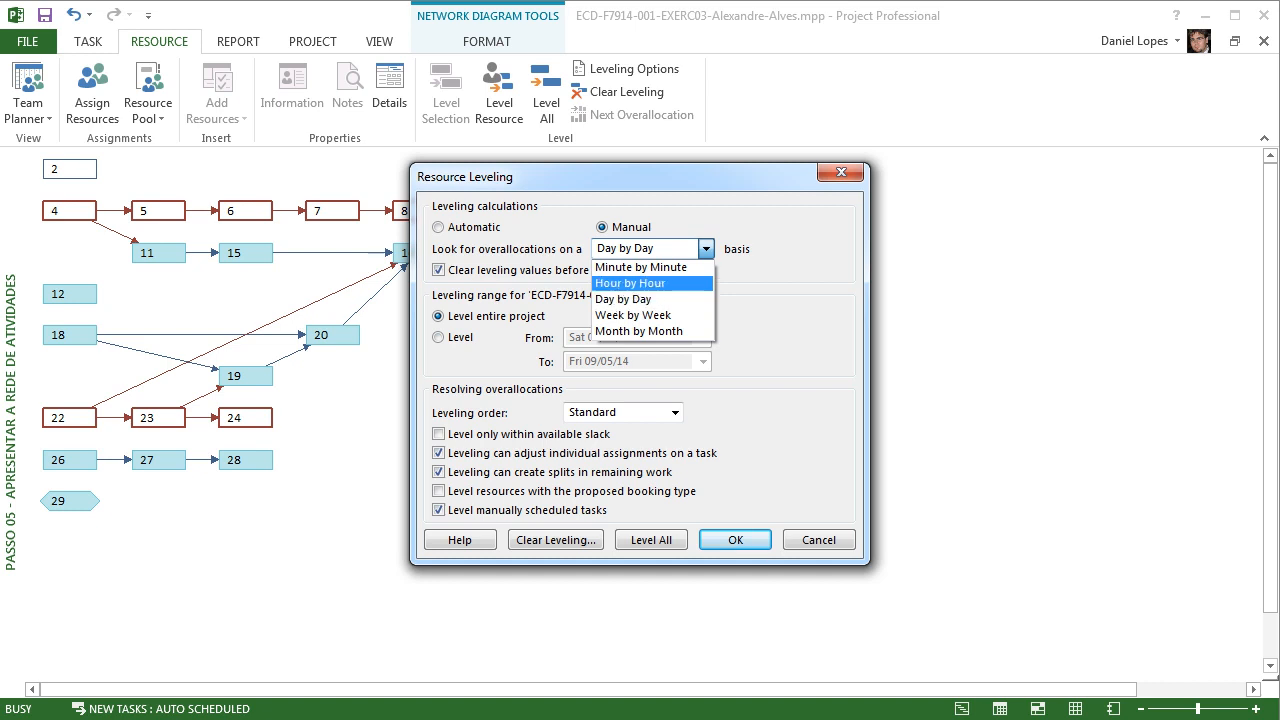
pyautogui.click(630, 283)
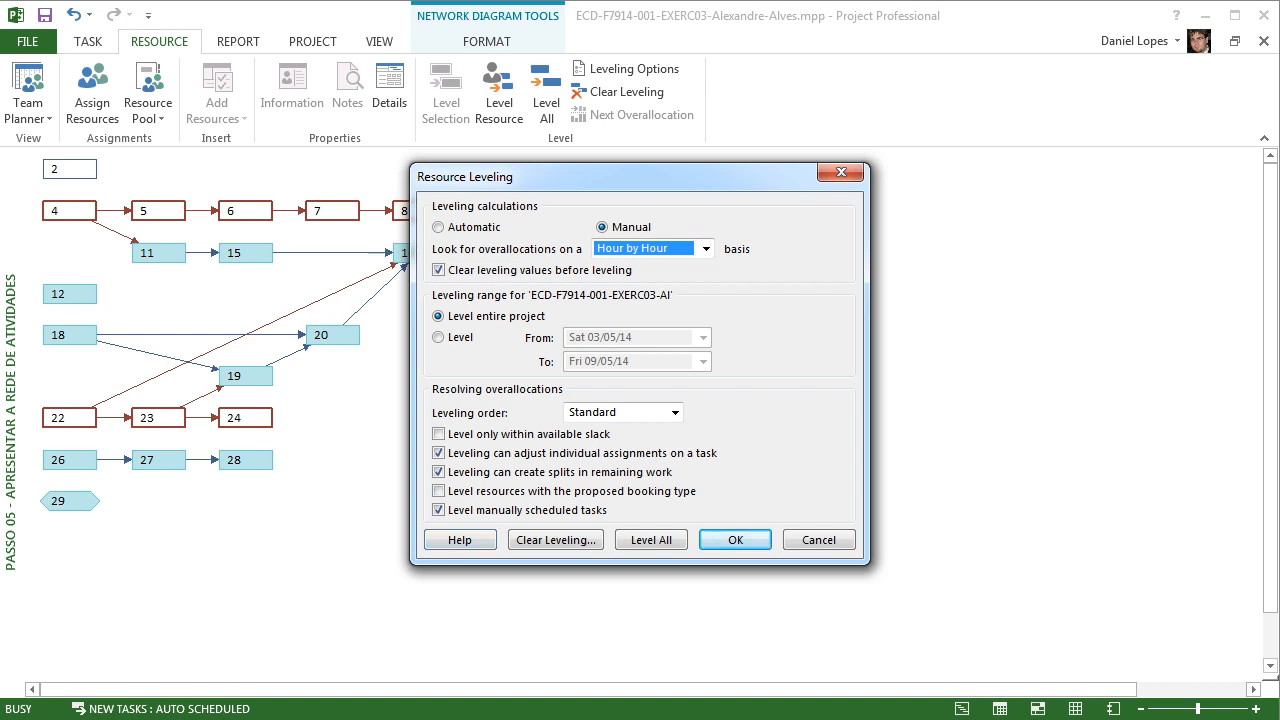
pyautogui.click(706, 249)
pyautogui.click(630, 299)
pyautogui.click(841, 172)
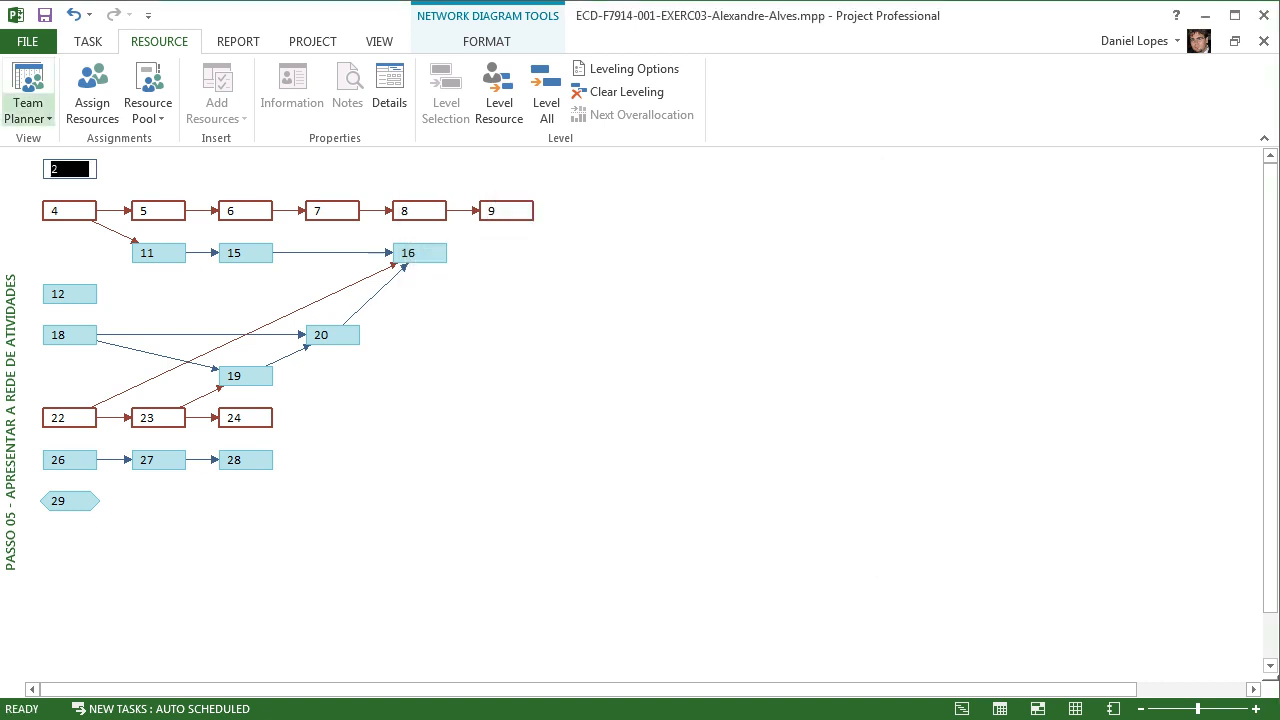
# Step: Review the Subject, Manager and Comments fields in the project's advanced properties, and close the properties
pyautogui.click(16, 15)
pyautogui.click(16, 15)
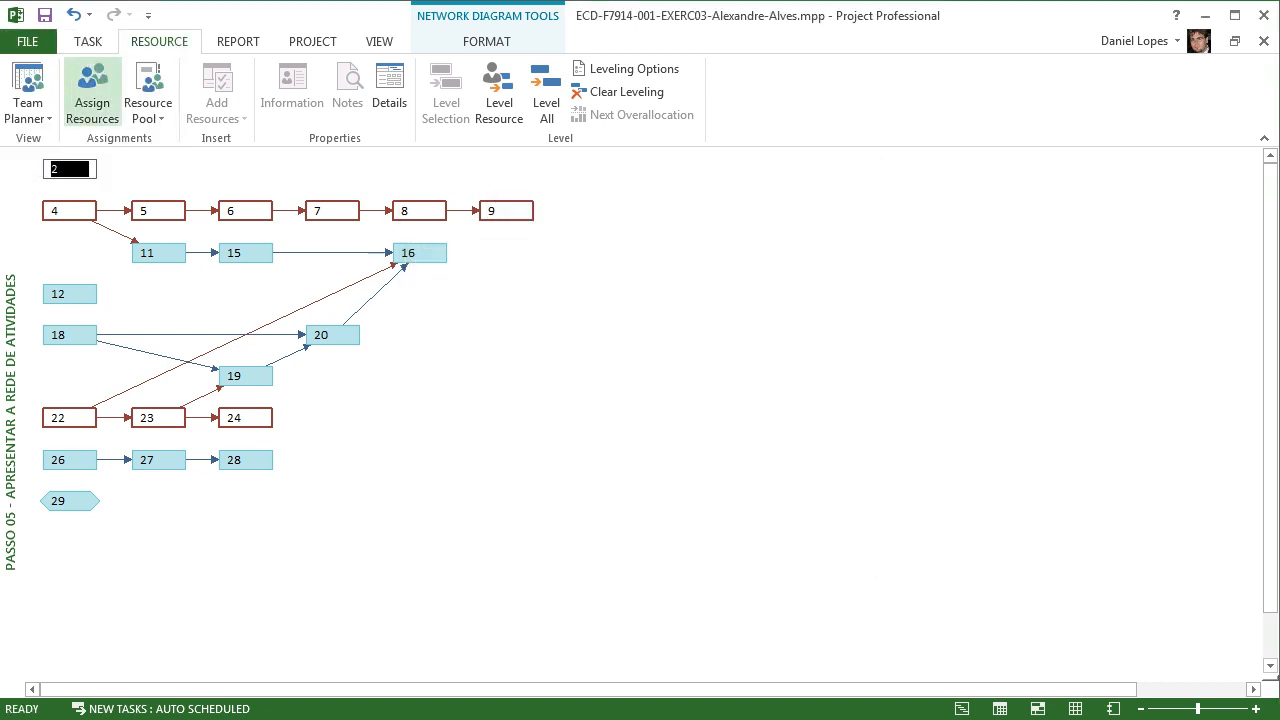
pyautogui.click(29, 41)
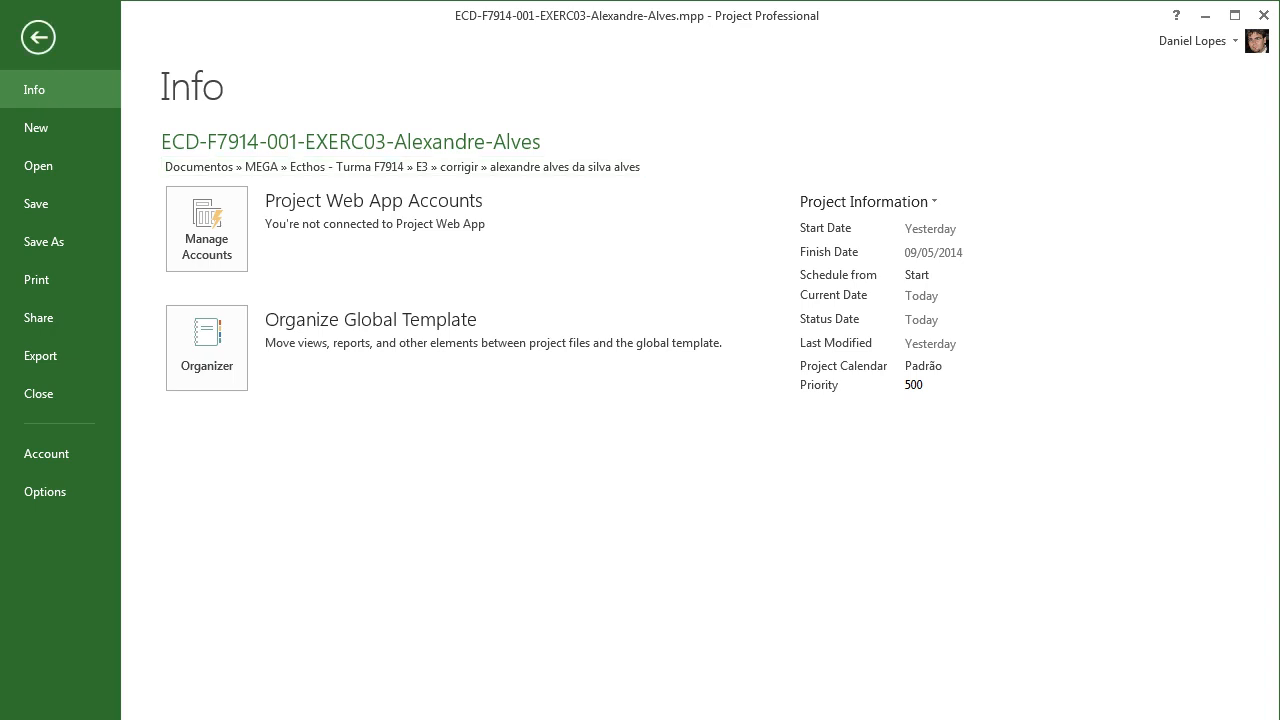
pyautogui.click(865, 201)
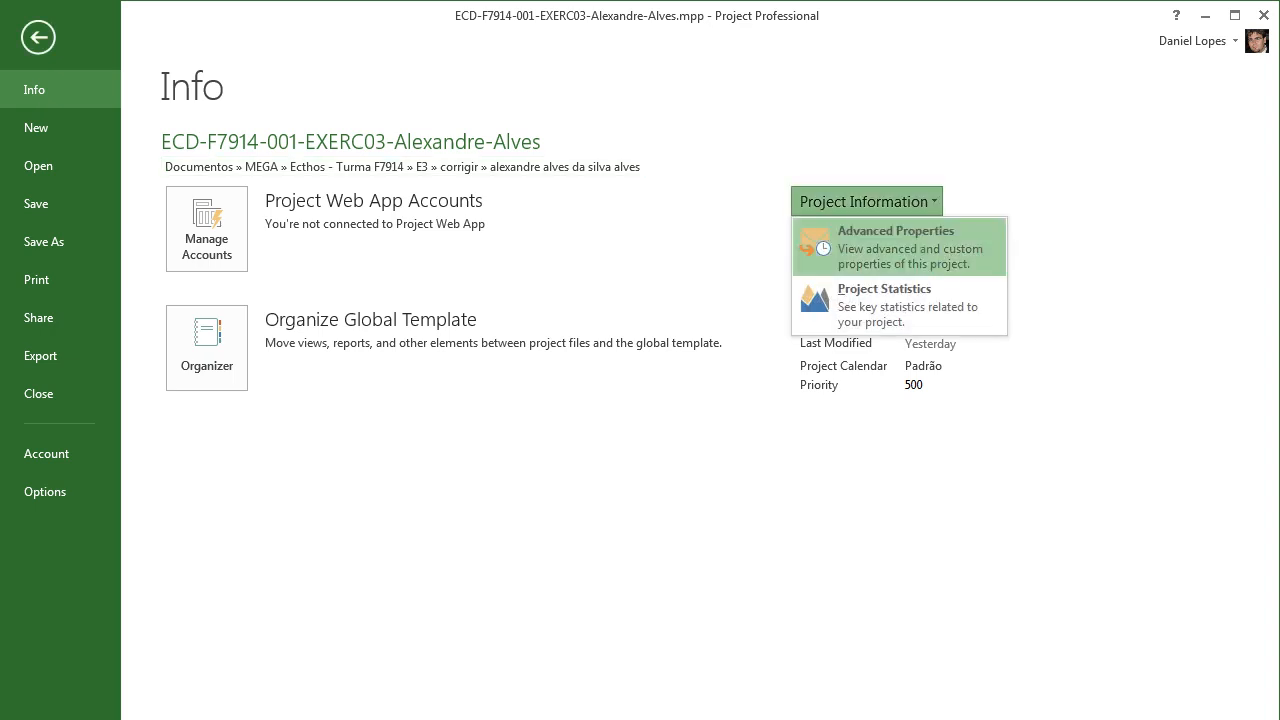
pyautogui.click(896, 245)
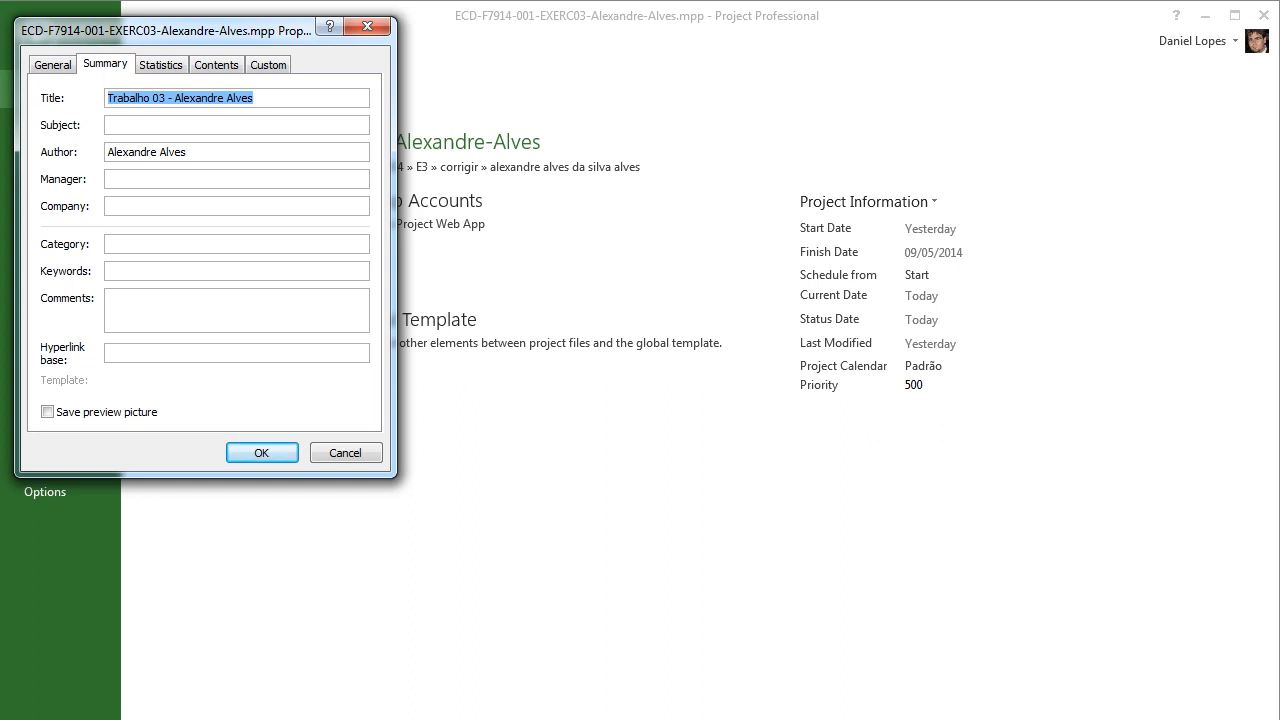
pyautogui.click(110, 125)
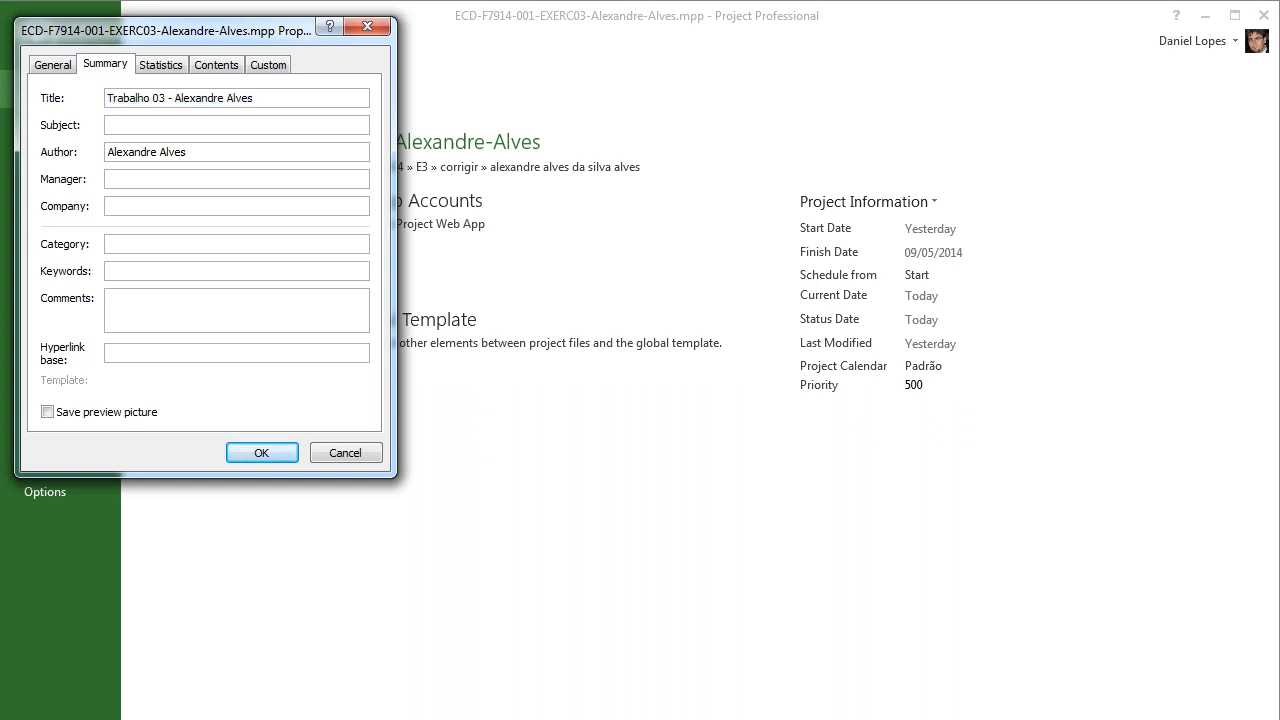
pyautogui.click(110, 179)
pyautogui.click(110, 298)
pyautogui.click(262, 453)
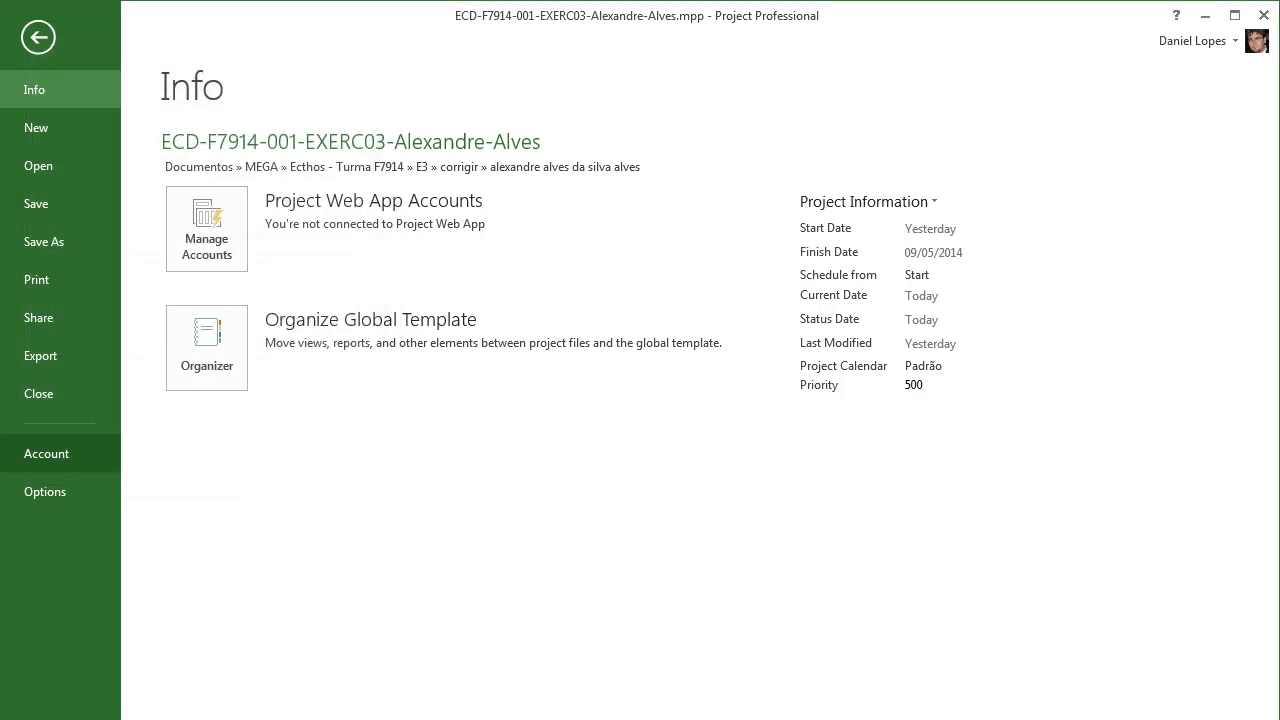
# Step: In the project's schedule options, set the mode for new tasks created to Auto Scheduled
pyautogui.click(45, 492)
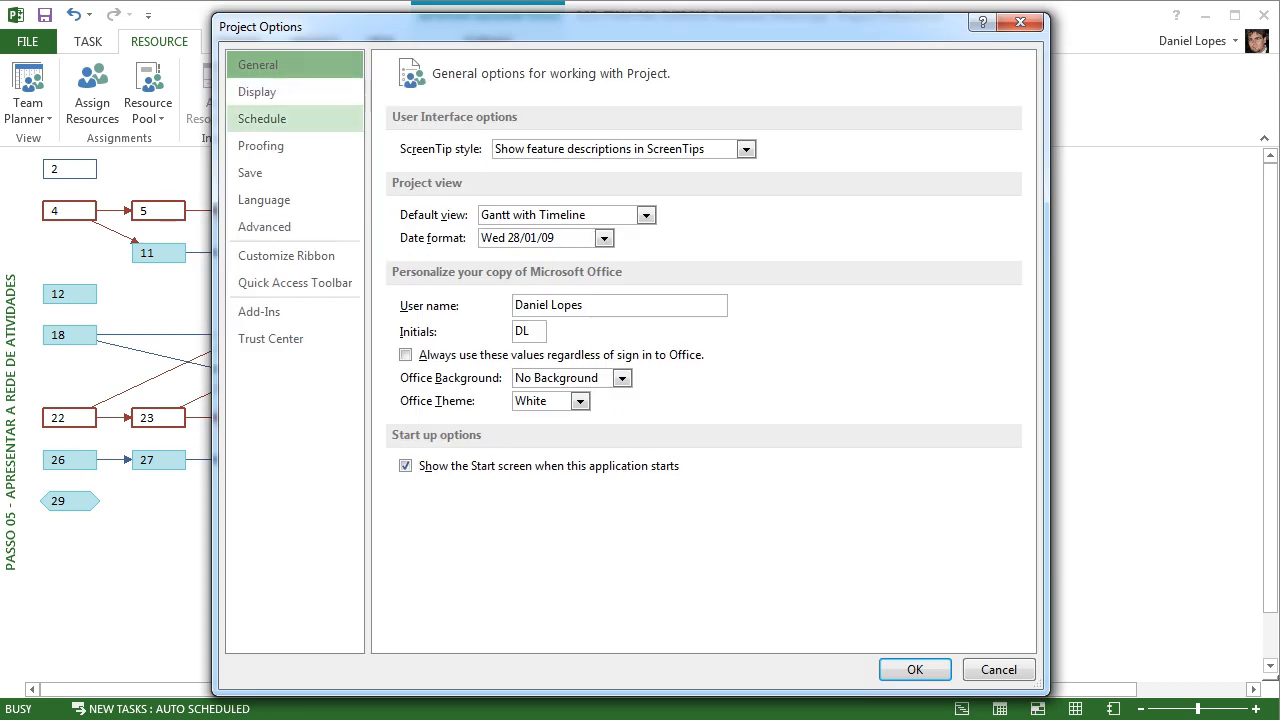
pyautogui.click(262, 119)
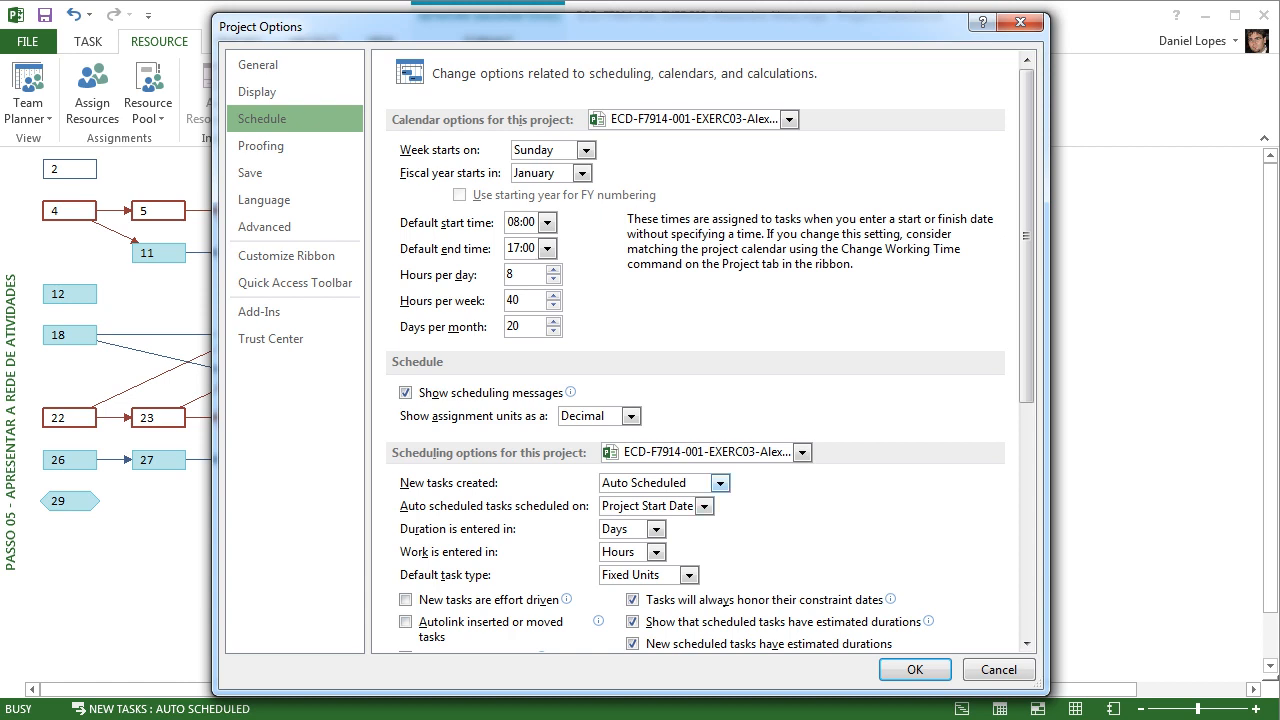
pyautogui.click(718, 482)
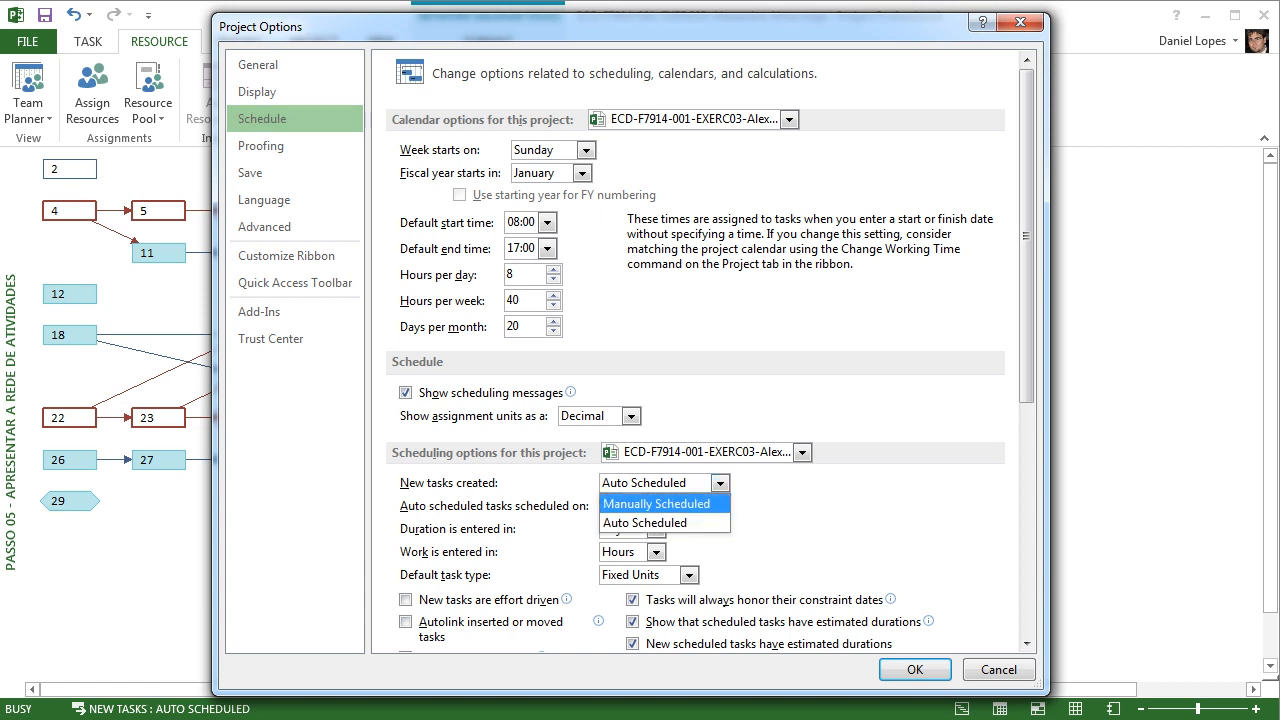
pyautogui.click(645, 498)
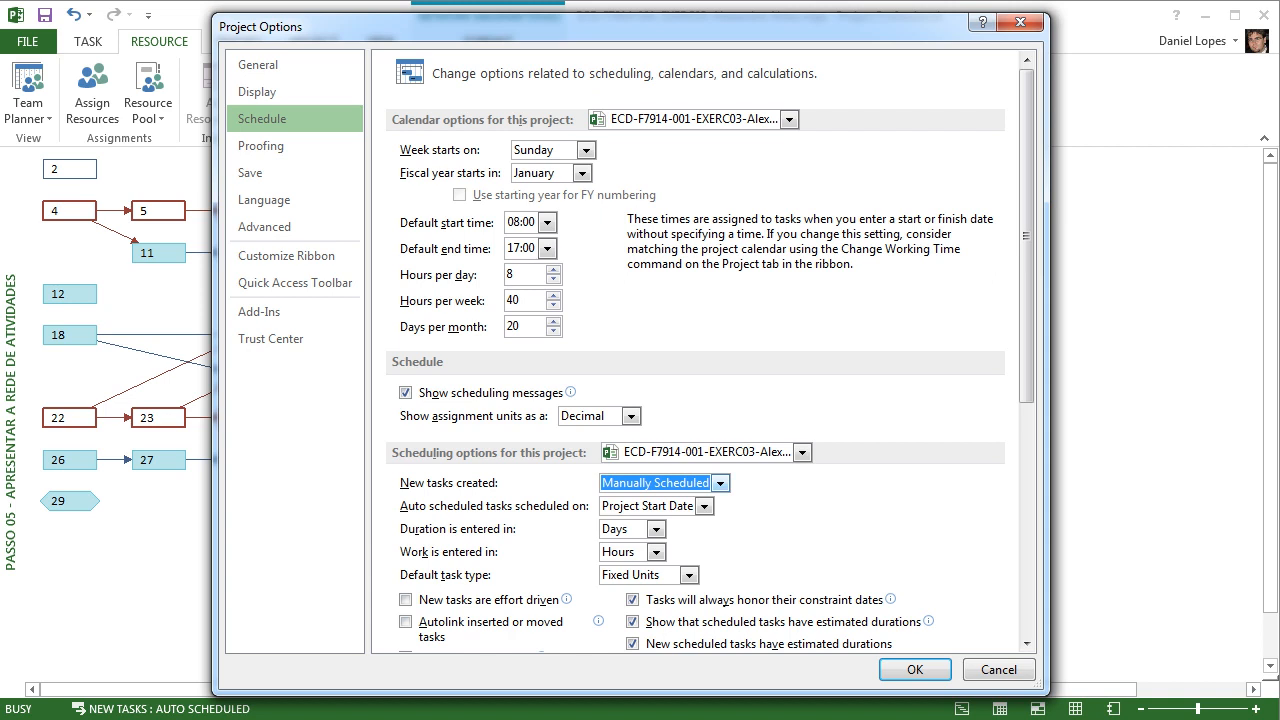
pyautogui.click(720, 483)
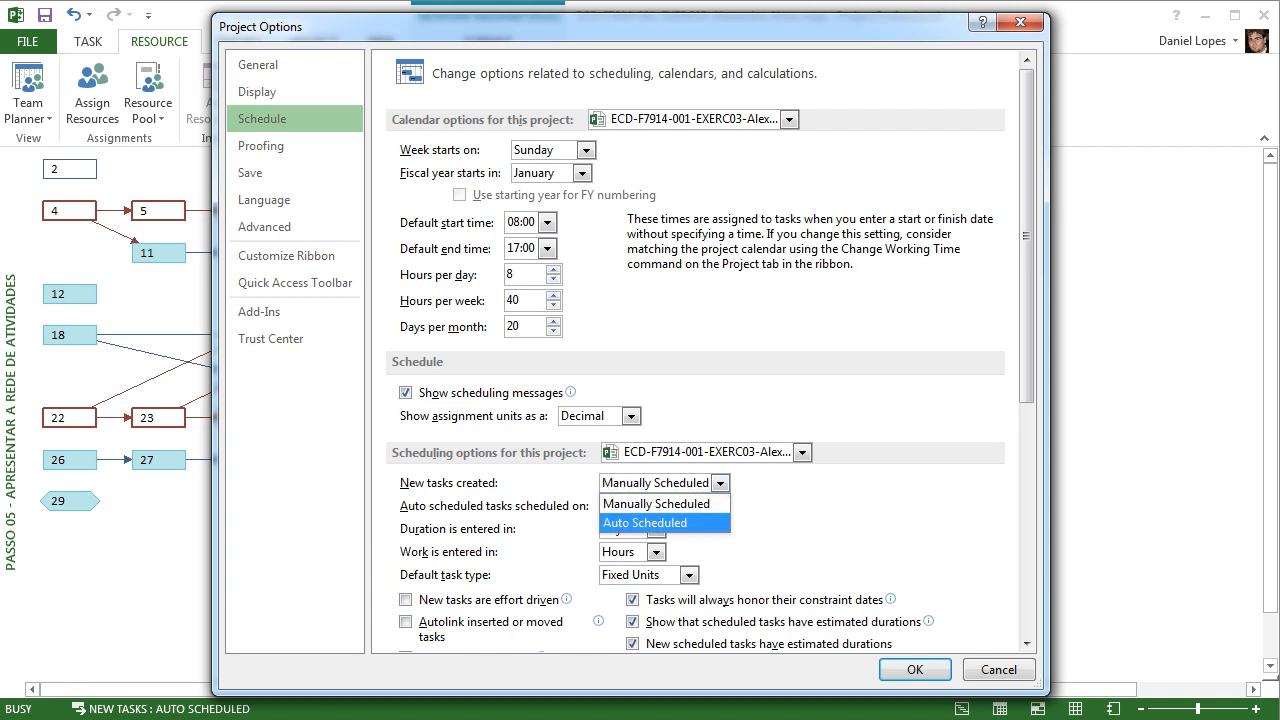
pyautogui.click(645, 523)
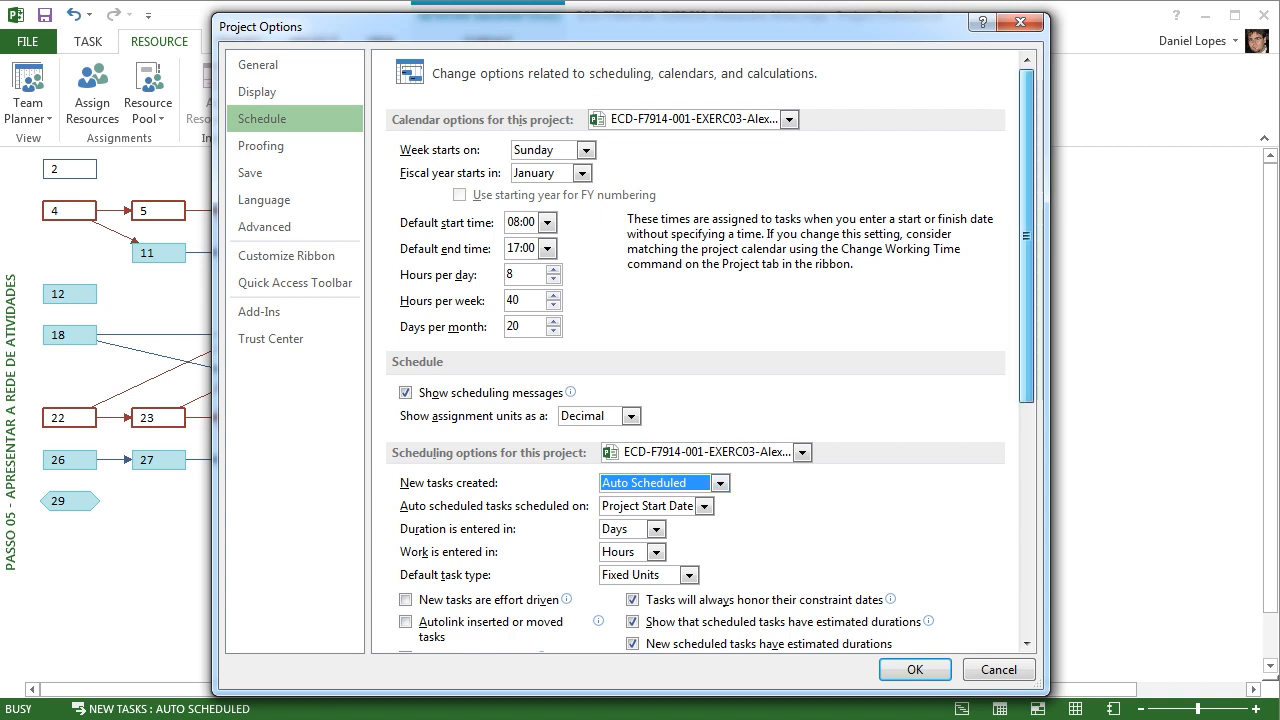
# Step: Set the default task type to Fixed Duration and turn off "Actual costs are always calculated by Project"
pyautogui.scroll(-3, 655, 432)
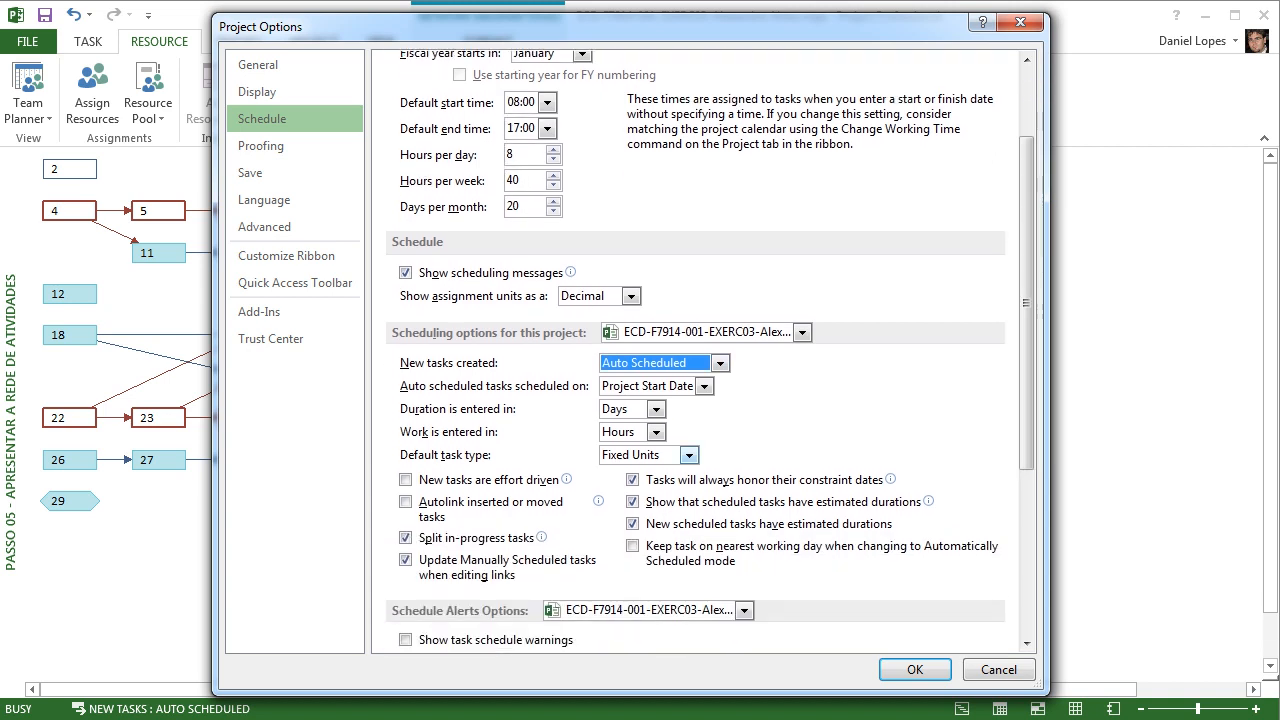
pyautogui.click(689, 455)
pyautogui.click(640, 490)
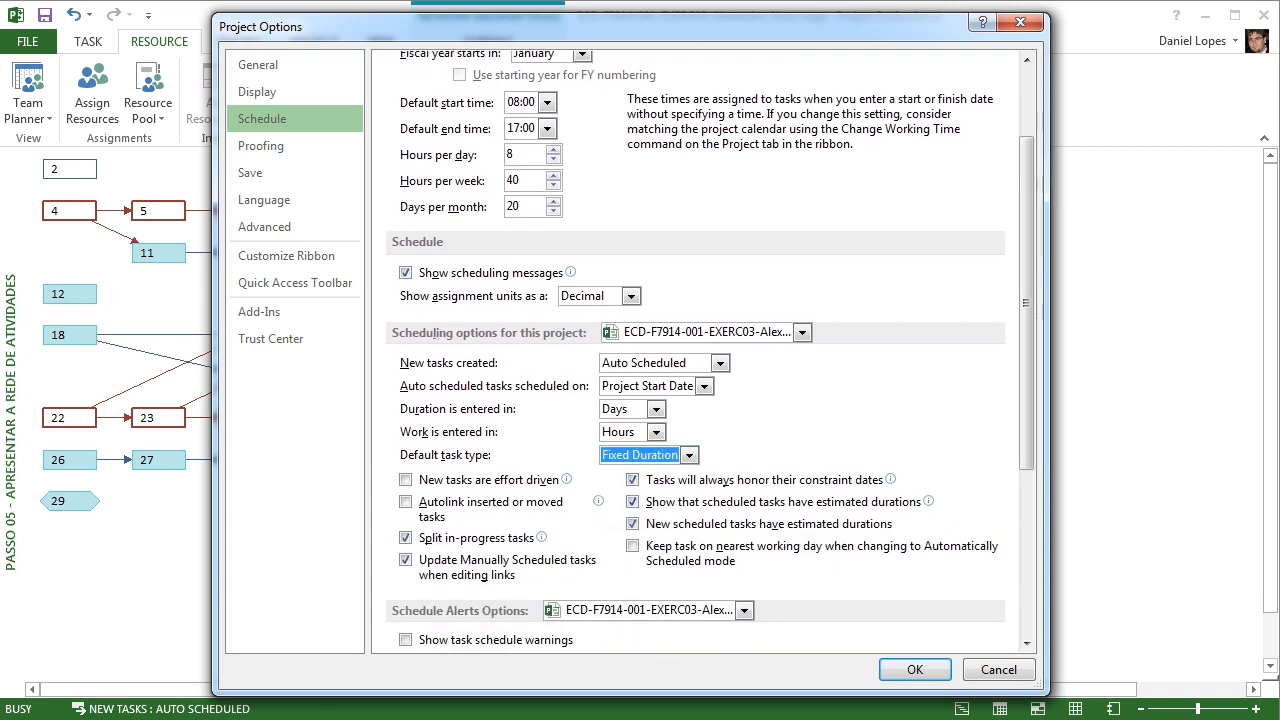
pyautogui.scroll(-7, 700, 350)
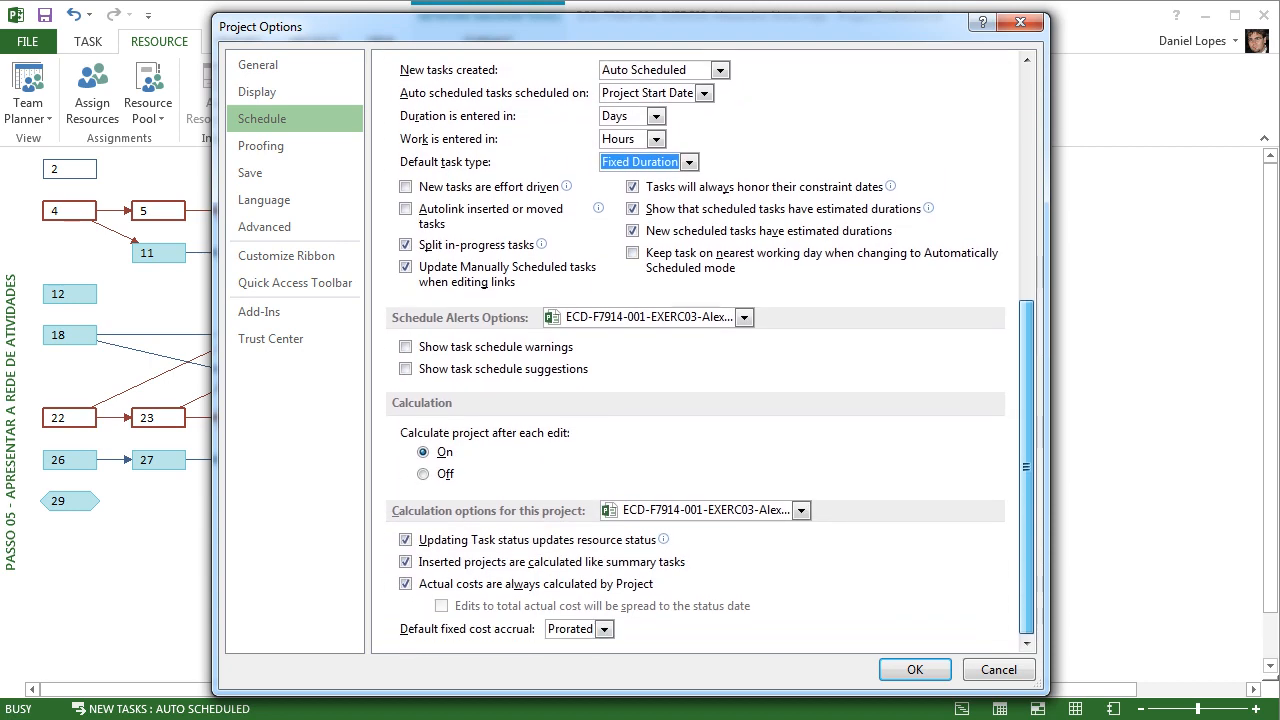
pyautogui.click(405, 583)
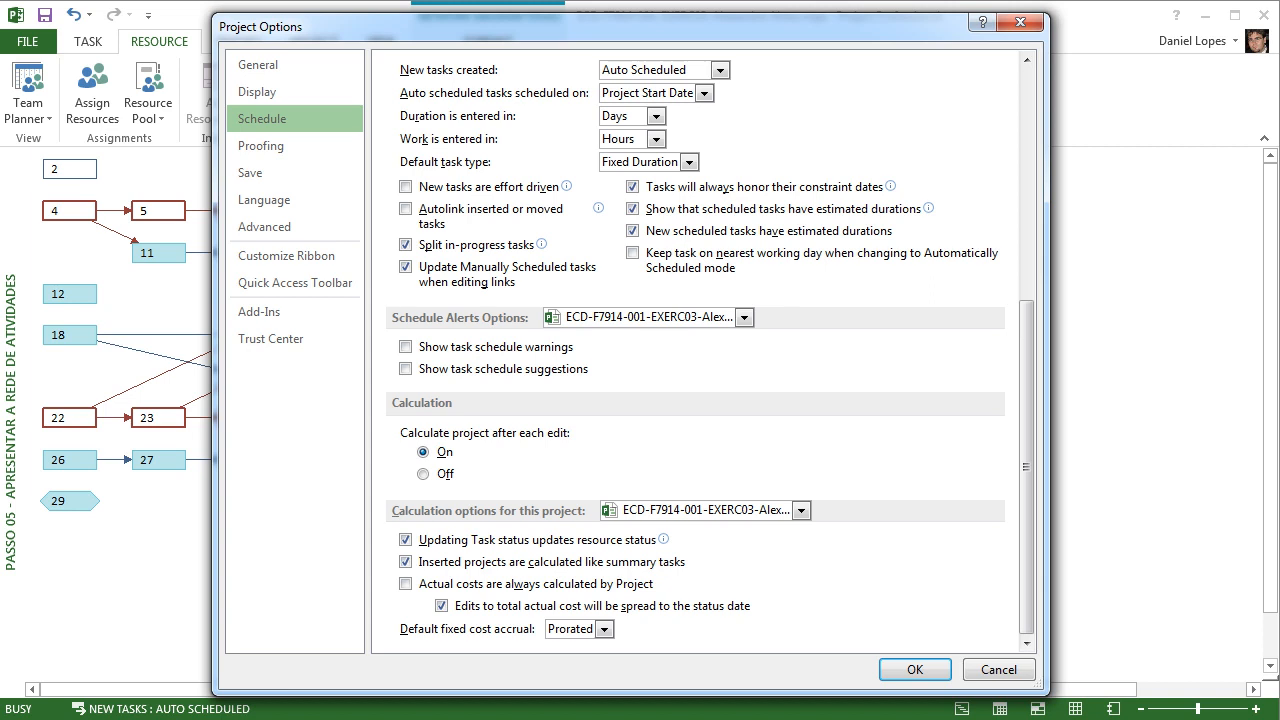
pyautogui.scroll(7, 700, 350)
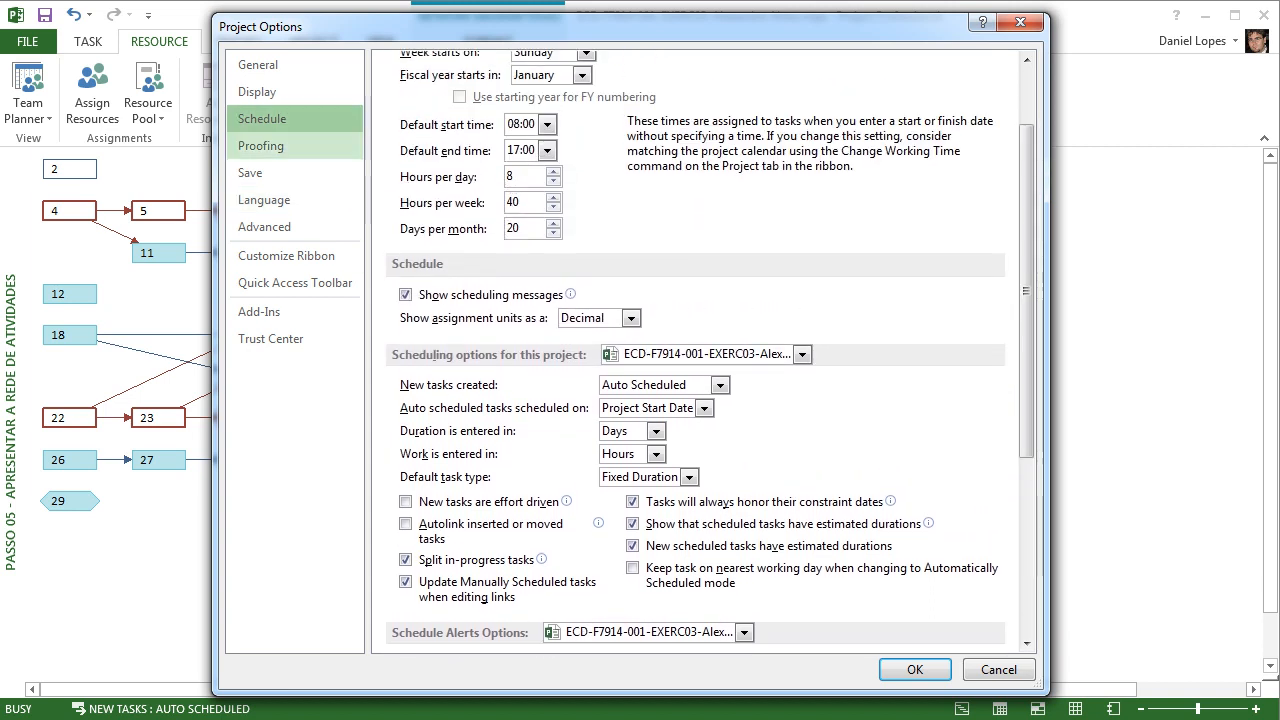
# Step: In the advanced project options, set the scope of the general options to All New Projects
pyautogui.click(264, 226)
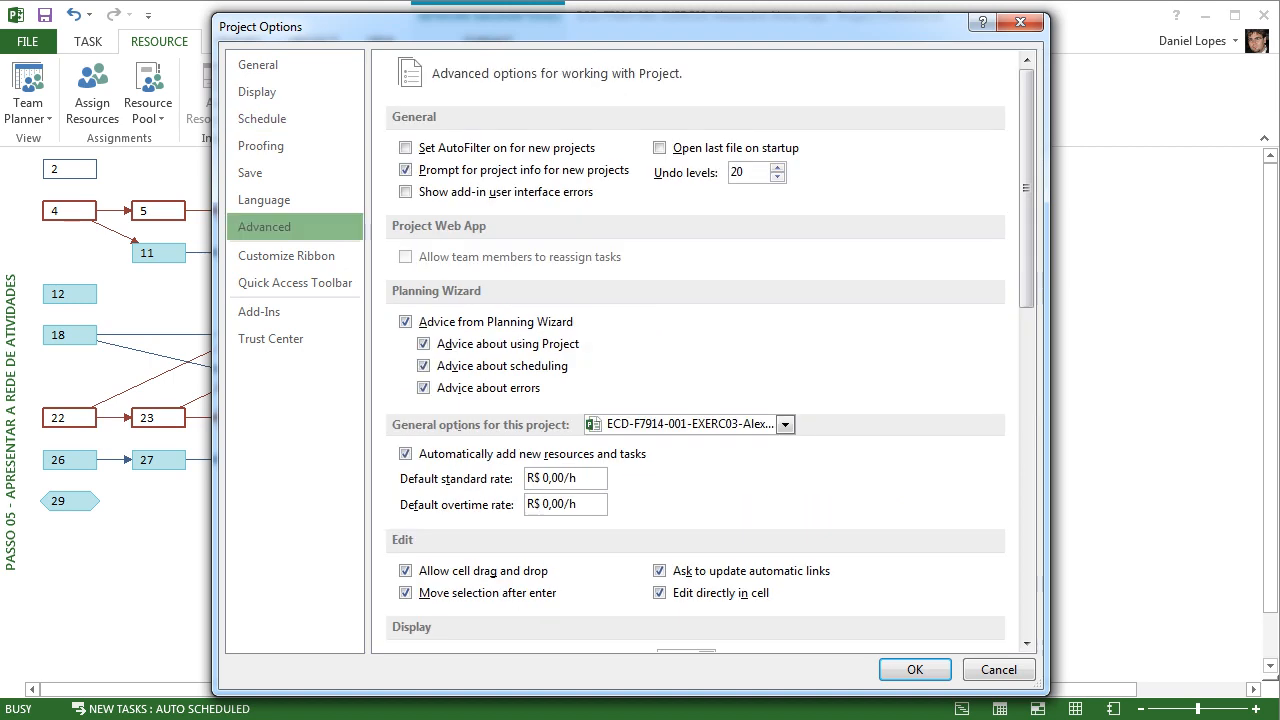
pyautogui.scroll(-10, 700, 350)
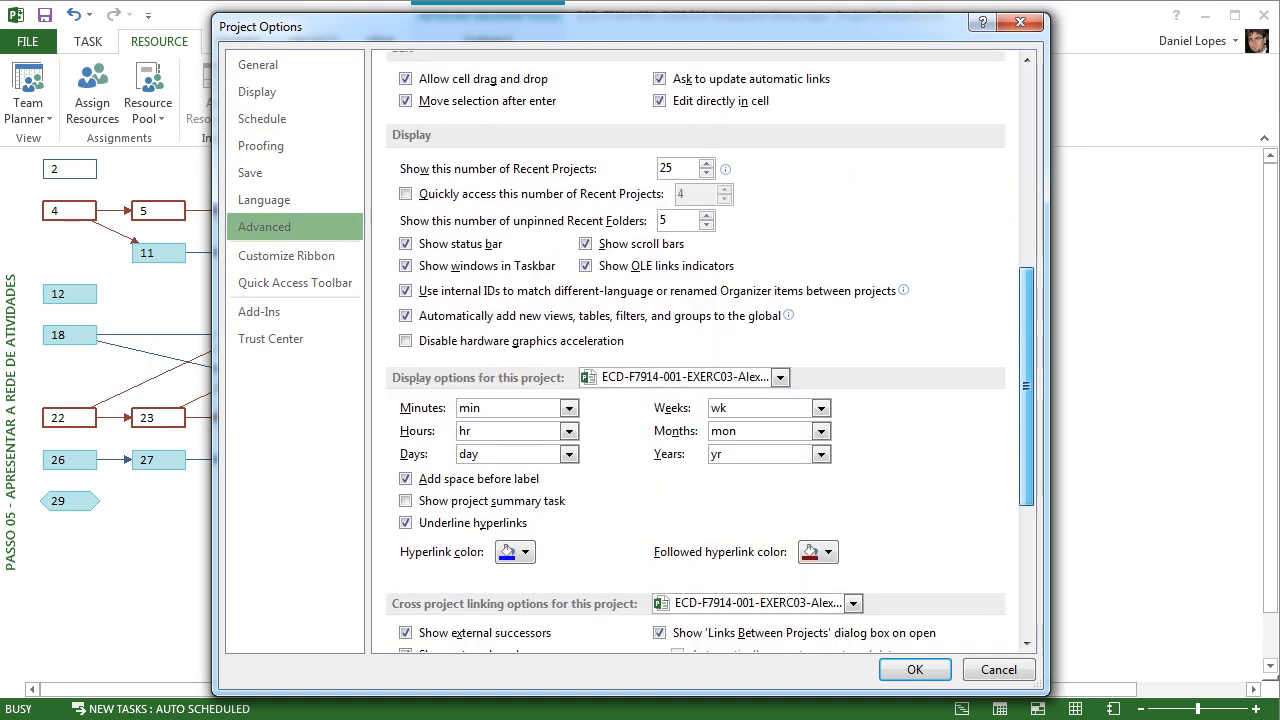
pyautogui.scroll(10, 700, 350)
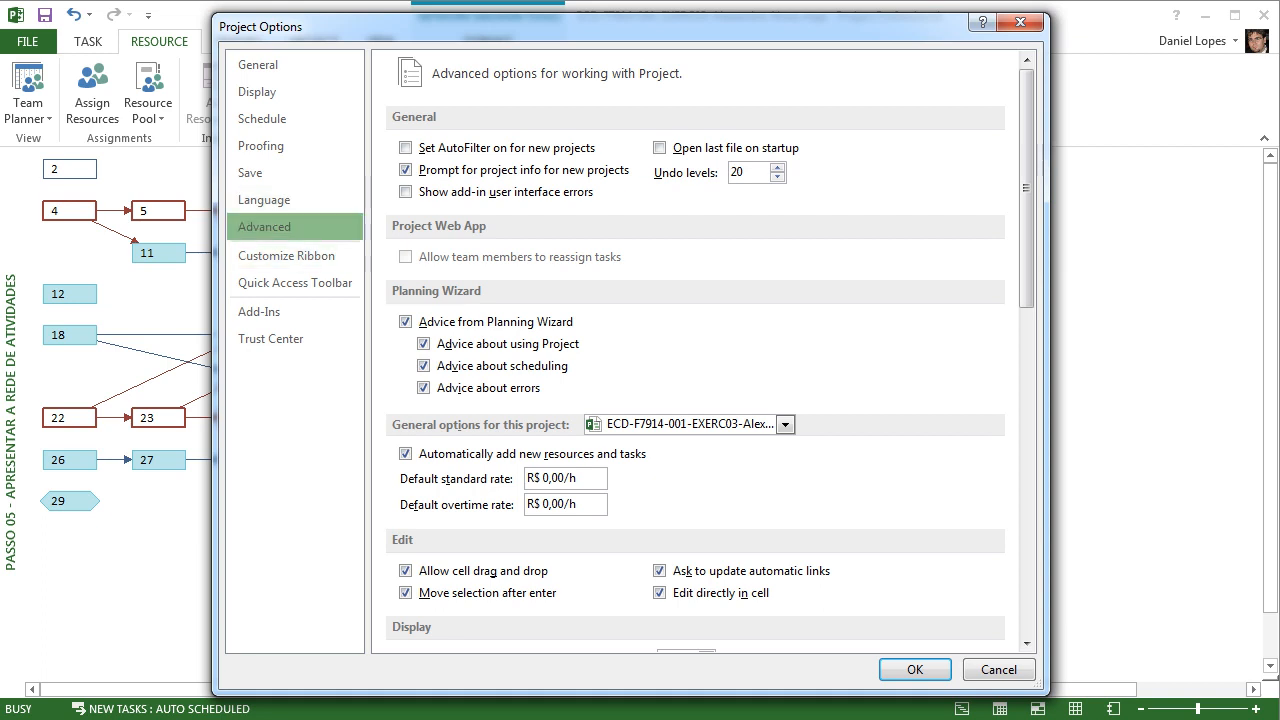
pyautogui.scroll(-4, 700, 350)
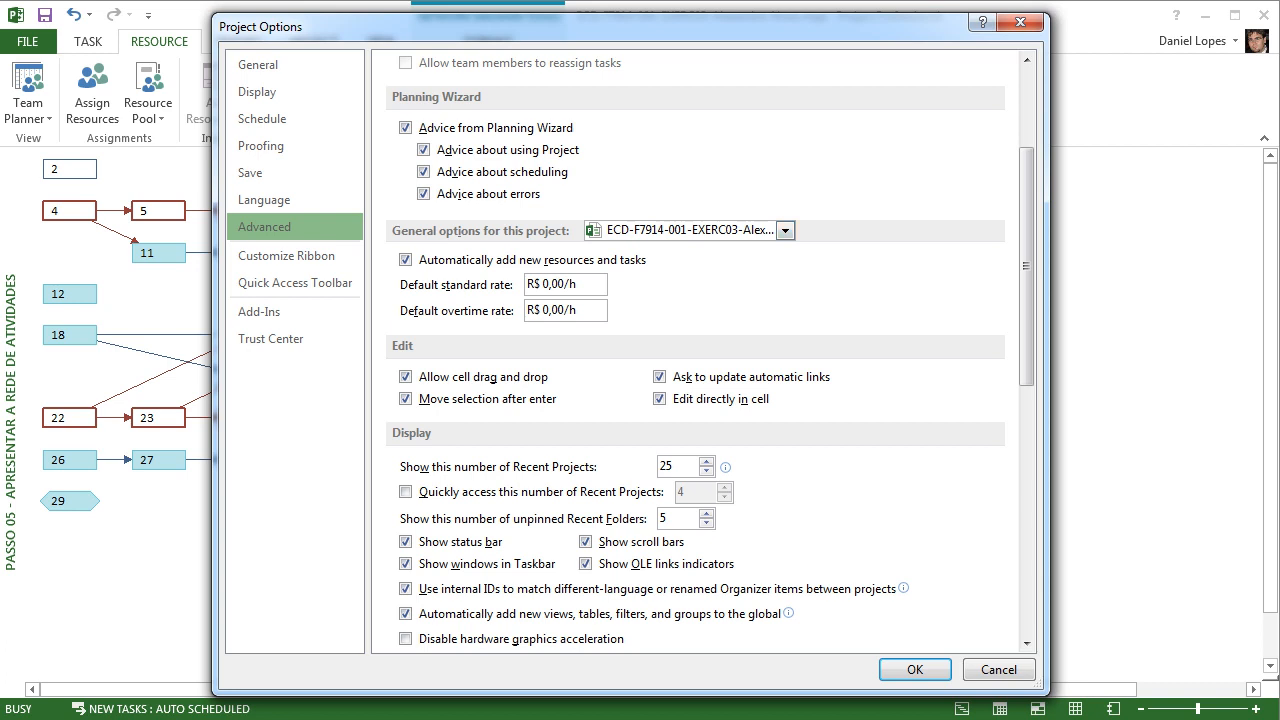
pyautogui.click(786, 230)
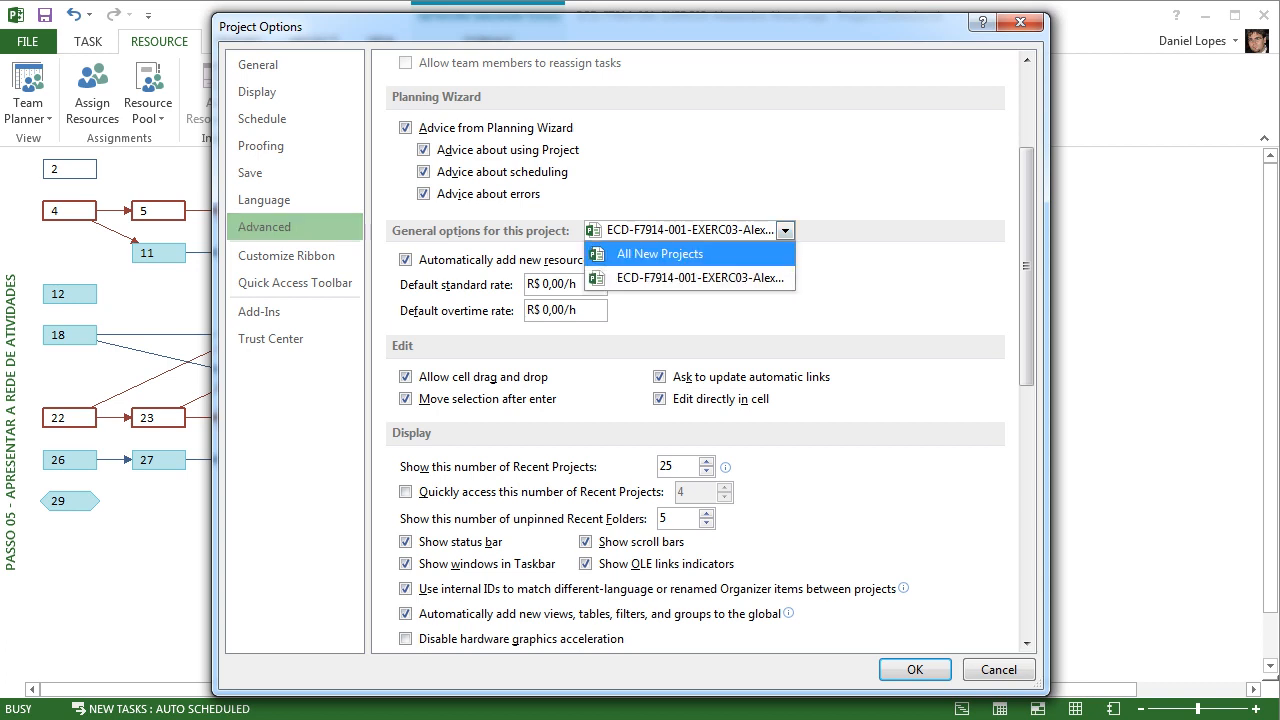
pyautogui.click(660, 254)
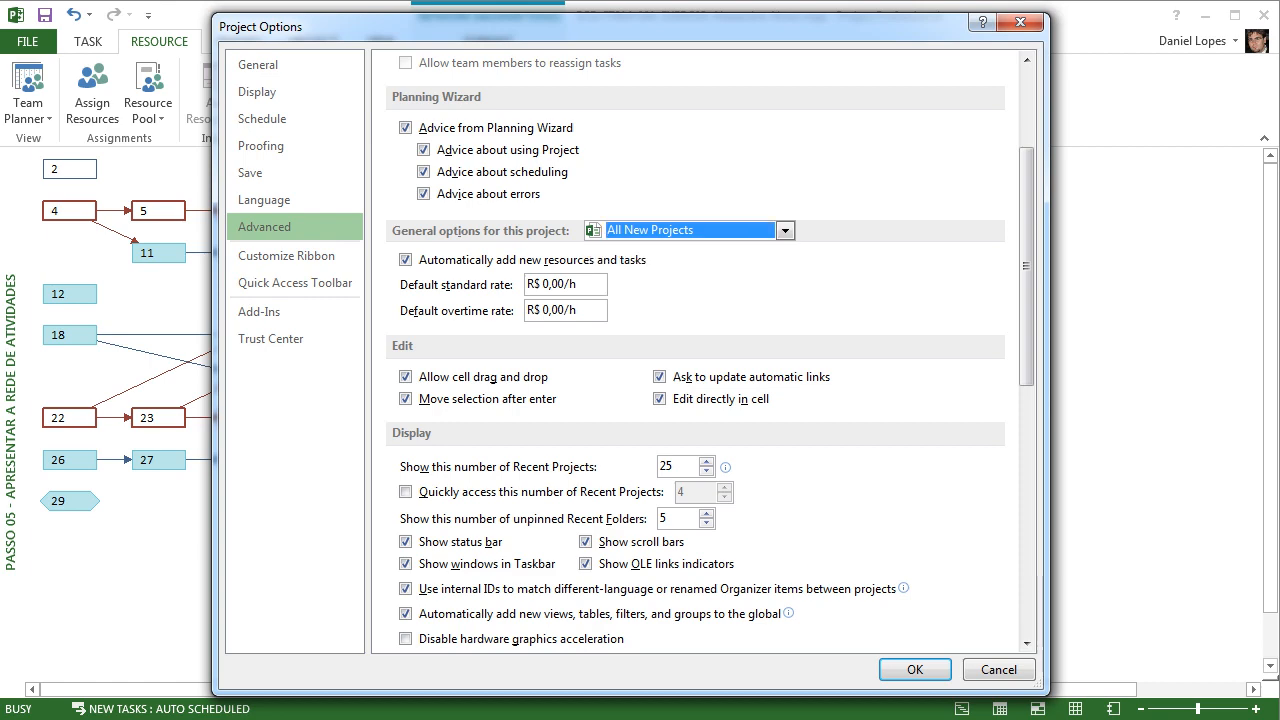
# Step: Set the scope of both the display options and the Earned Value options to All New Projects
pyautogui.moveTo(1026, 266); pyautogui.dragTo(1026, 505)
pyautogui.click(780, 330)
pyautogui.click(640, 346)
pyautogui.click(813, 395)
pyautogui.click(700, 414)
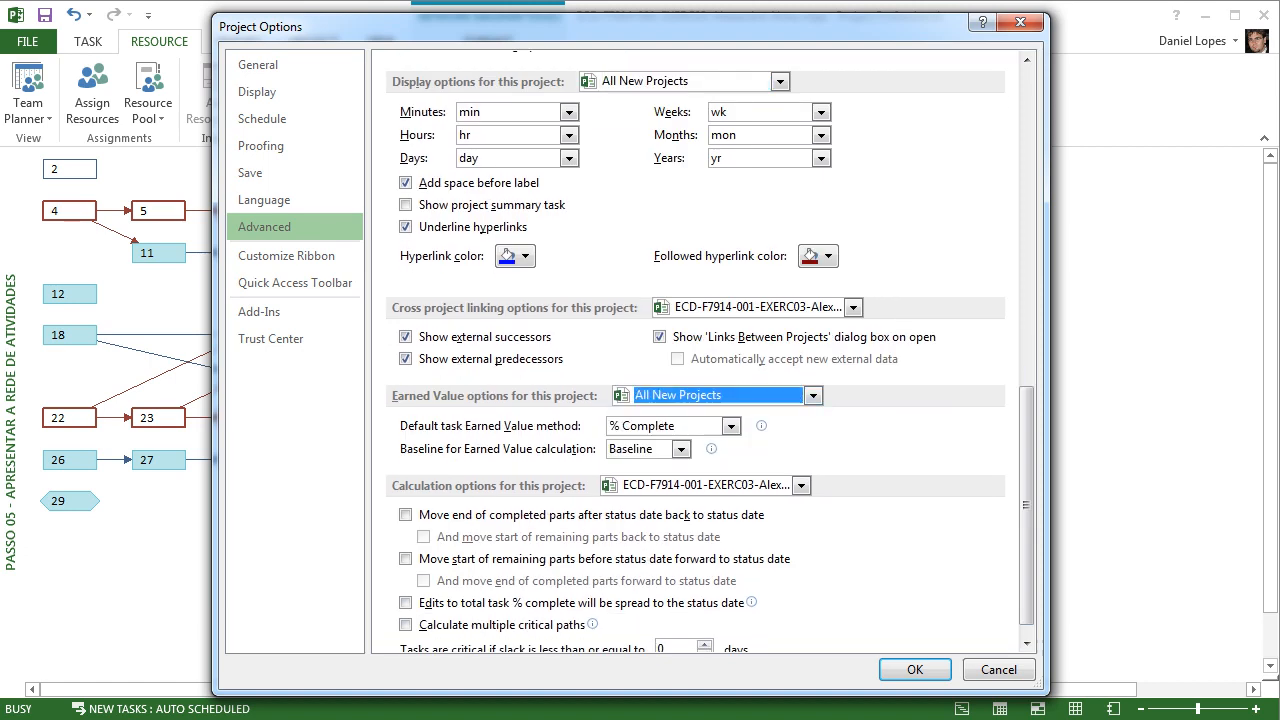
# Step: In the advanced project options, set the scope of the calculation options to All New Projects
pyautogui.click(853, 307)
pyautogui.click(853, 307)
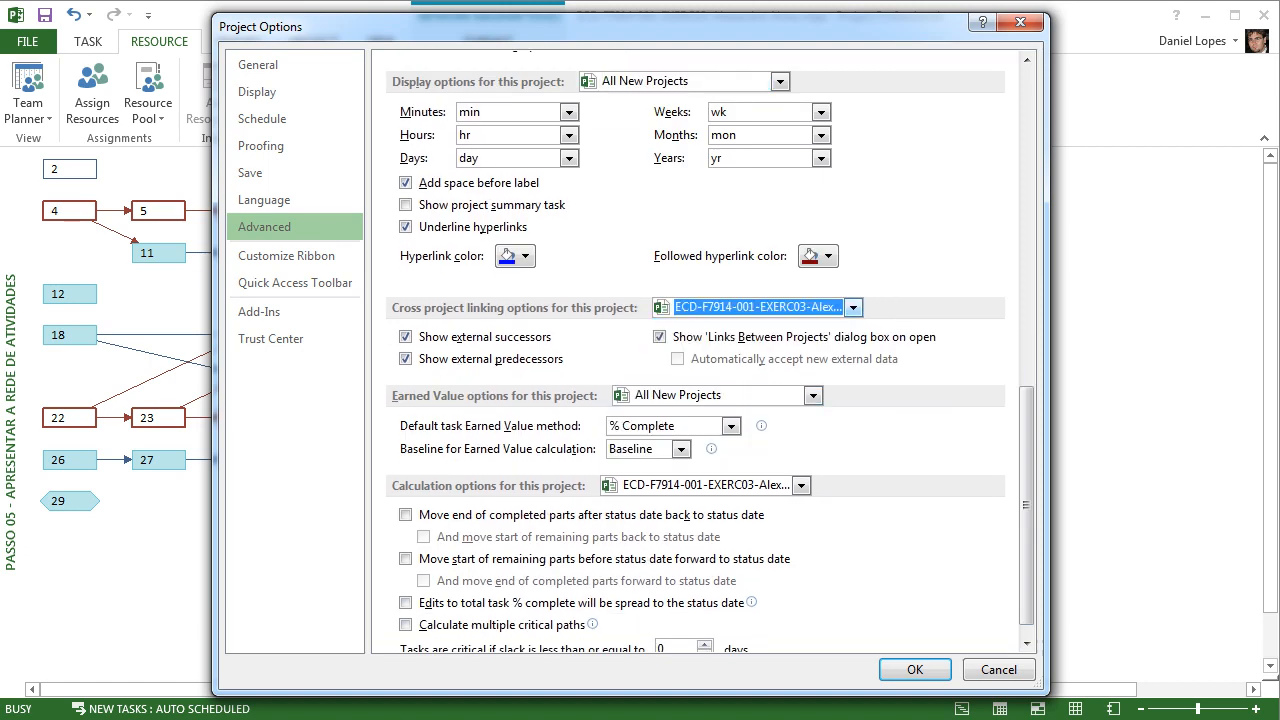
pyautogui.click(801, 485)
pyautogui.click(700, 509)
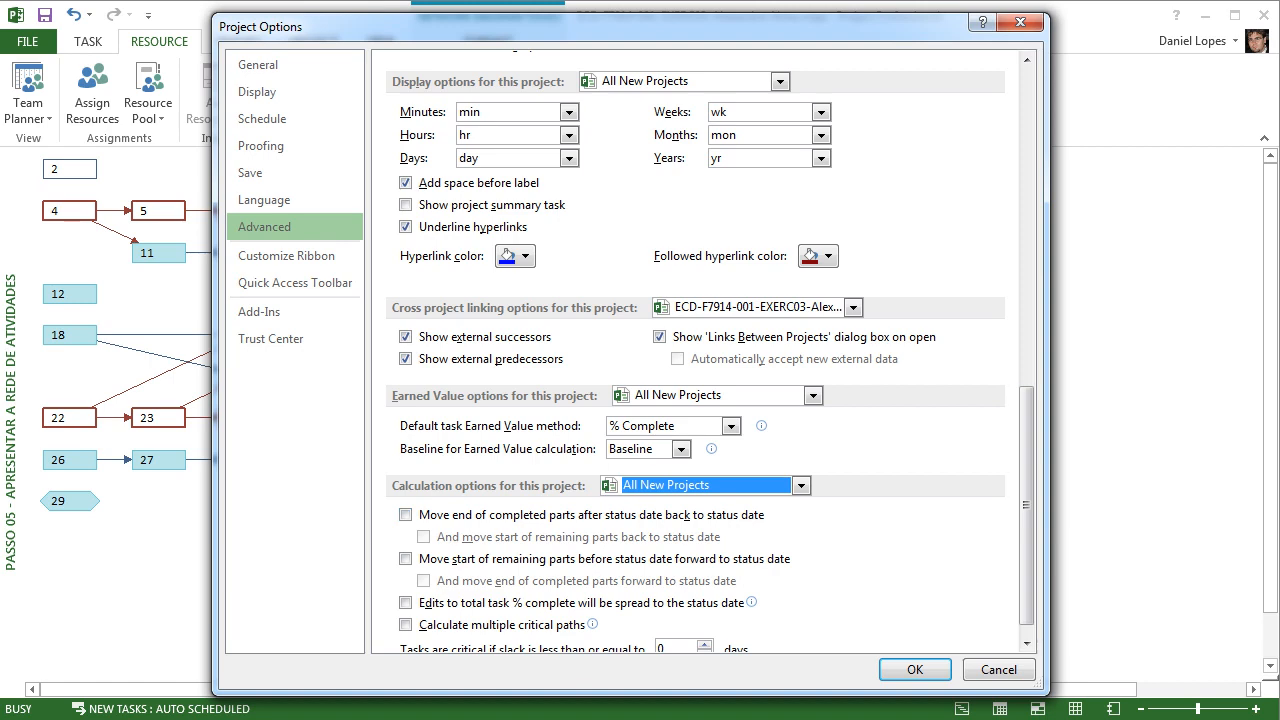
pyautogui.scroll(-1, 1026, 510)
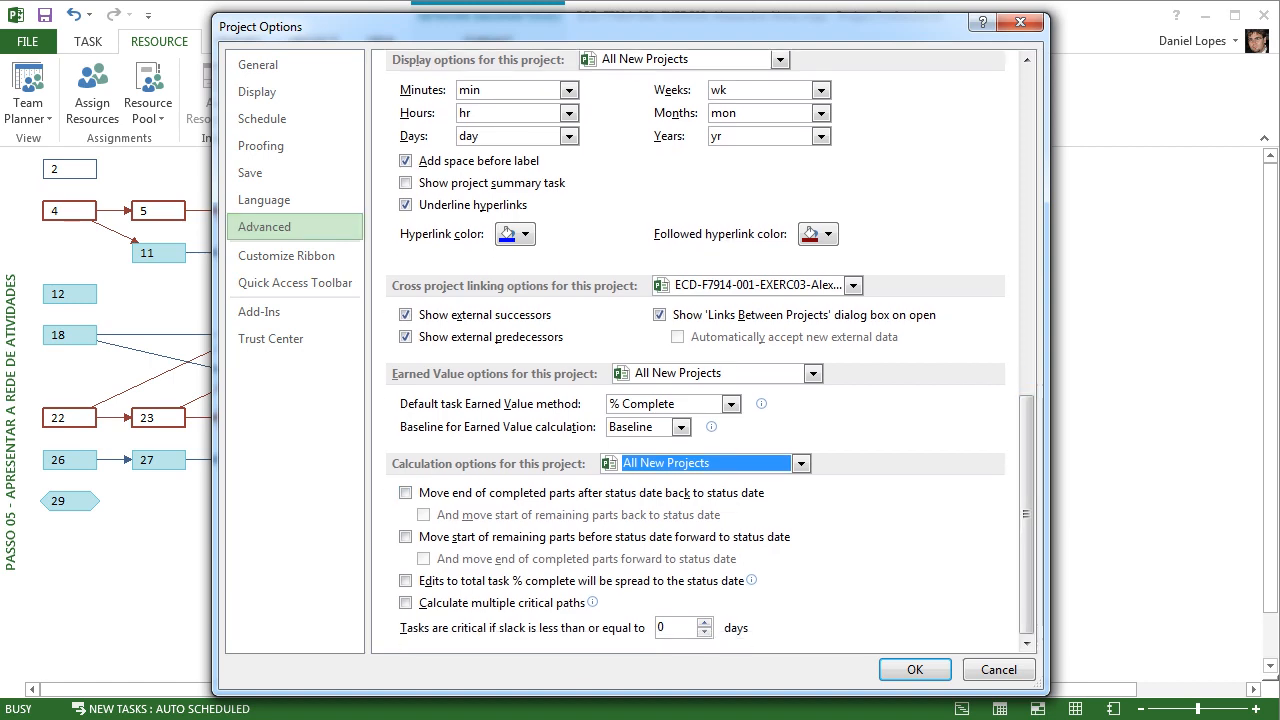
# Step: In the schedule options, set the scheduling options' scope to All New Projects with new tasks created as Auto Scheduled
pyautogui.click(262, 118)
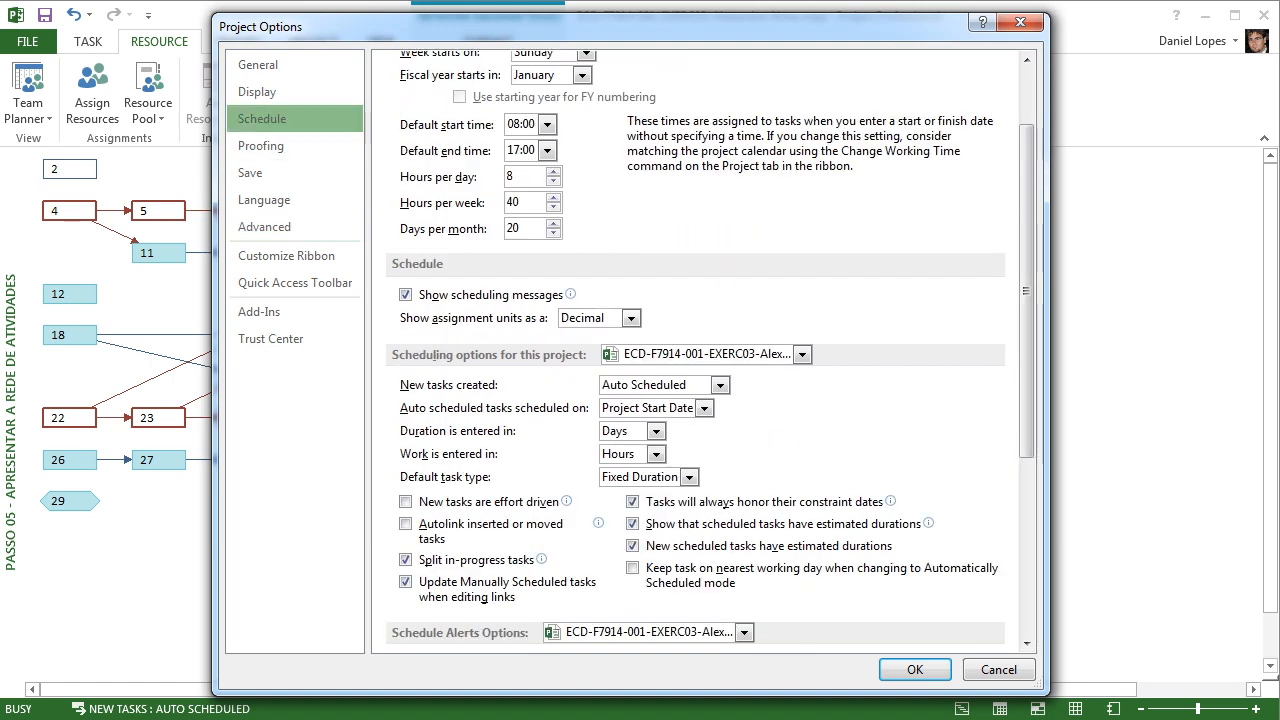
pyautogui.moveTo(1026, 290)
pyautogui.mouseDown()
pyautogui.moveTo(1026, 234)
pyautogui.moveTo(1026, 288)
pyautogui.mouseUp()
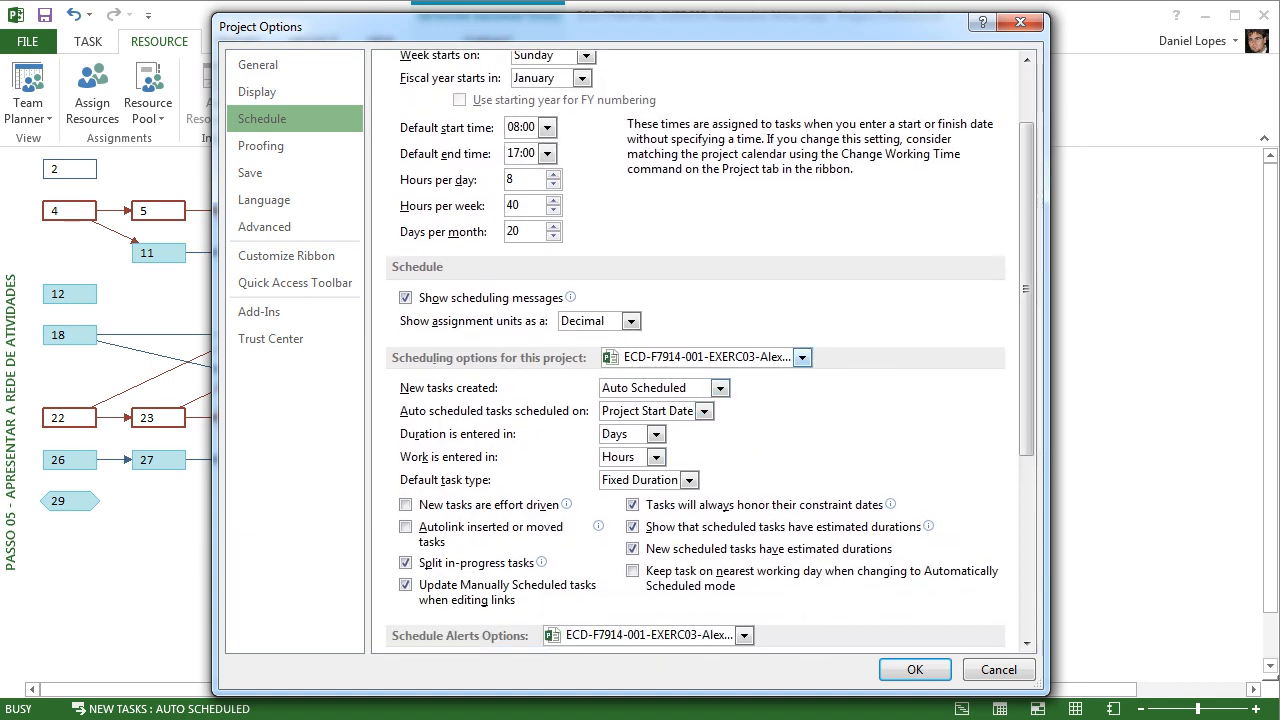
pyautogui.click(801, 357)
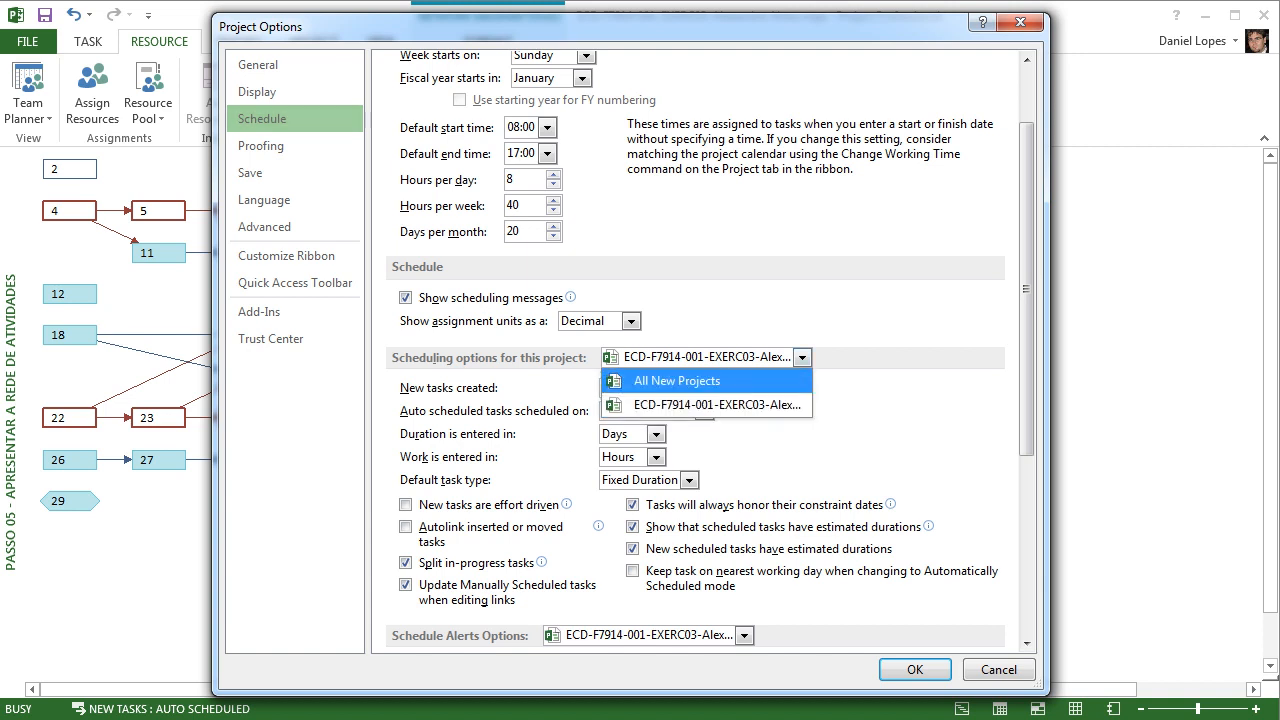
pyautogui.click(670, 369)
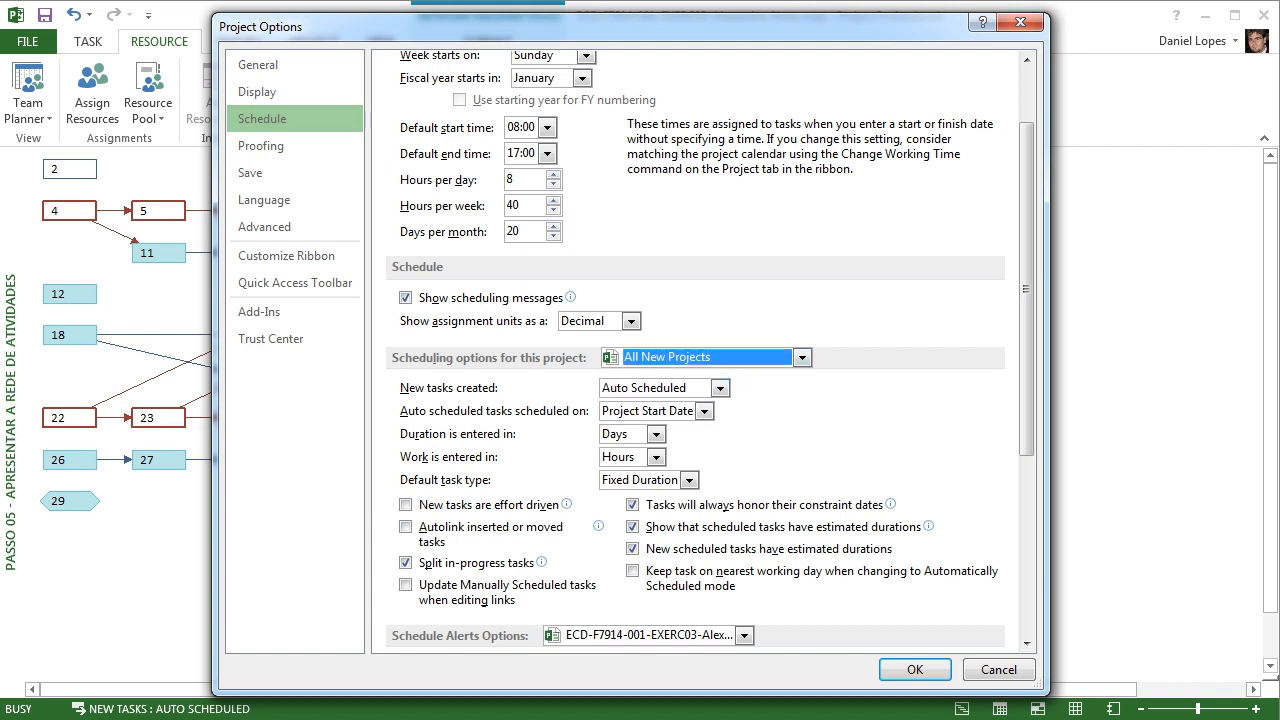
pyautogui.click(720, 388)
pyautogui.click(646, 428)
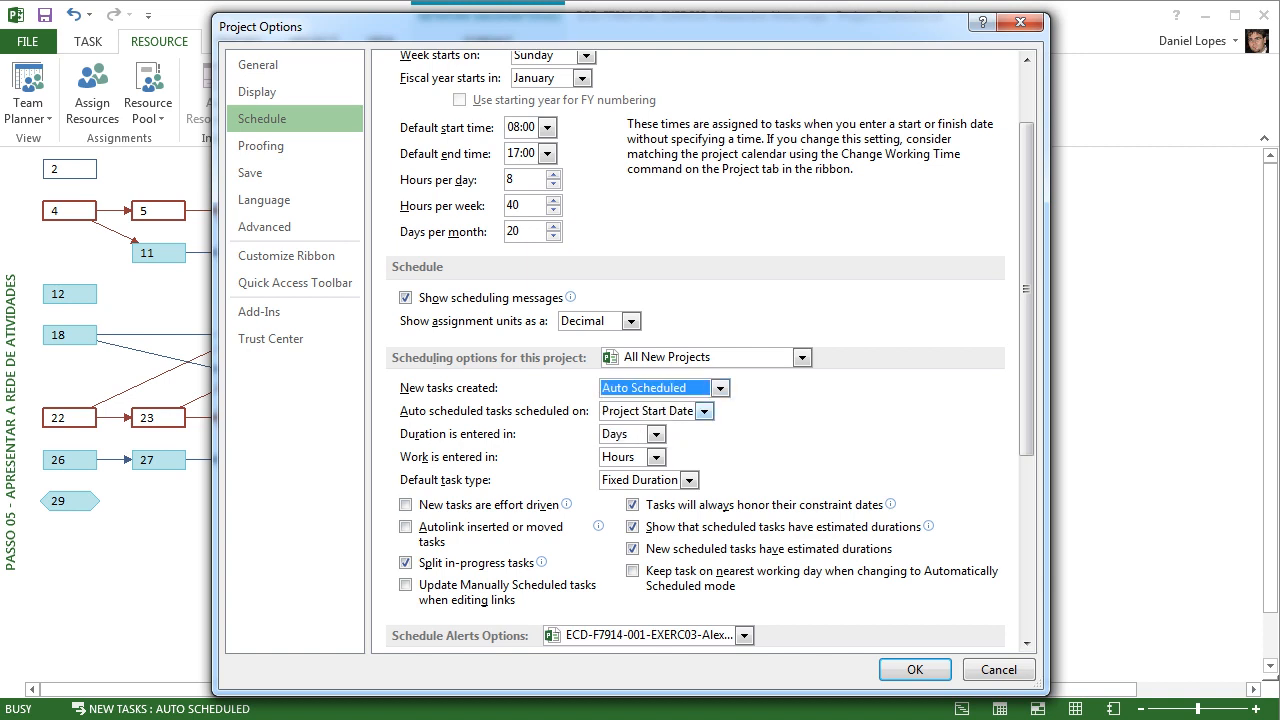
# Step: Compare the scheduling options of the current project with those of All New Projects by alternating the scope, ending on All New Projects
pyautogui.click(802, 357)
pyautogui.click(706, 406)
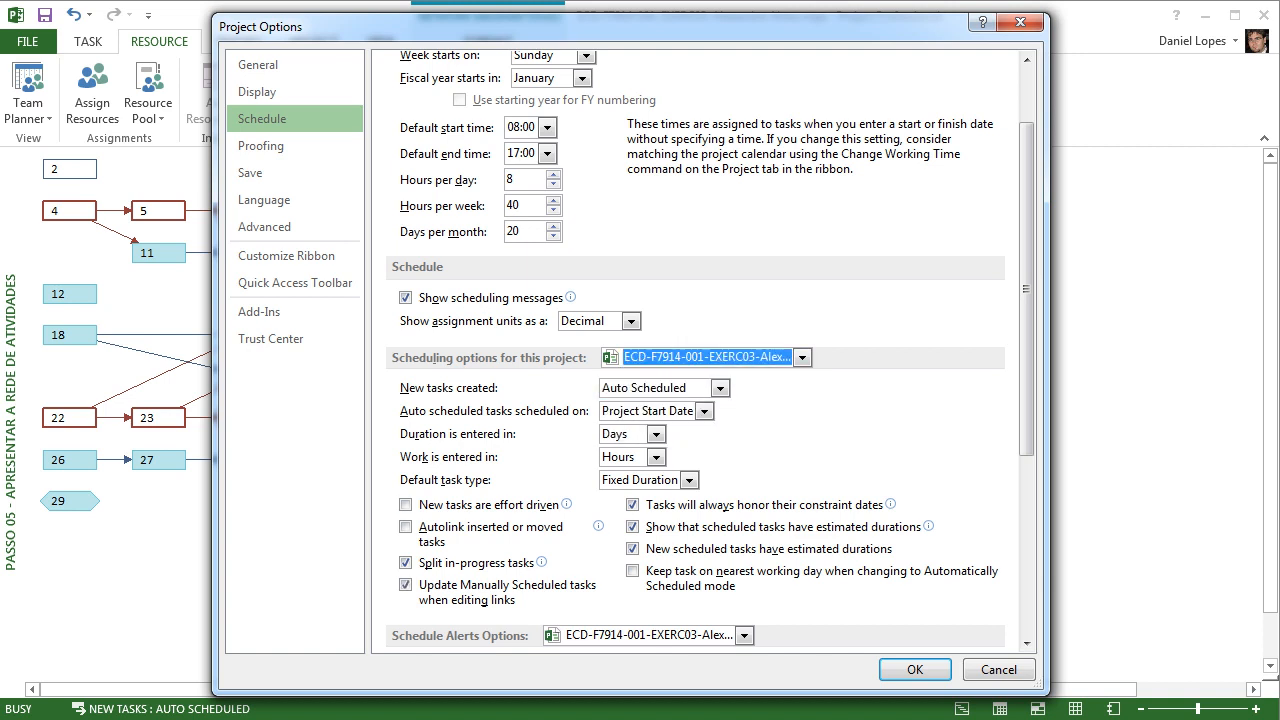
pyautogui.click(802, 357)
pyautogui.click(706, 380)
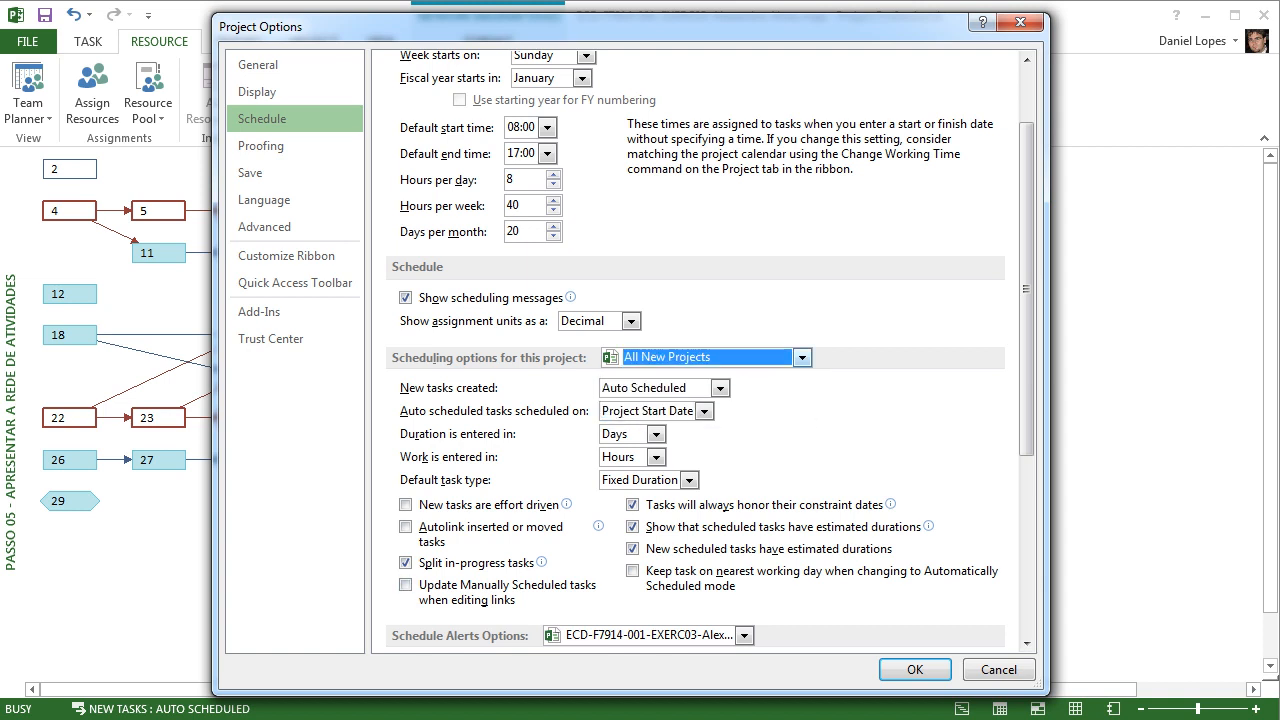
pyautogui.click(802, 357)
pyautogui.click(706, 406)
pyautogui.click(802, 357)
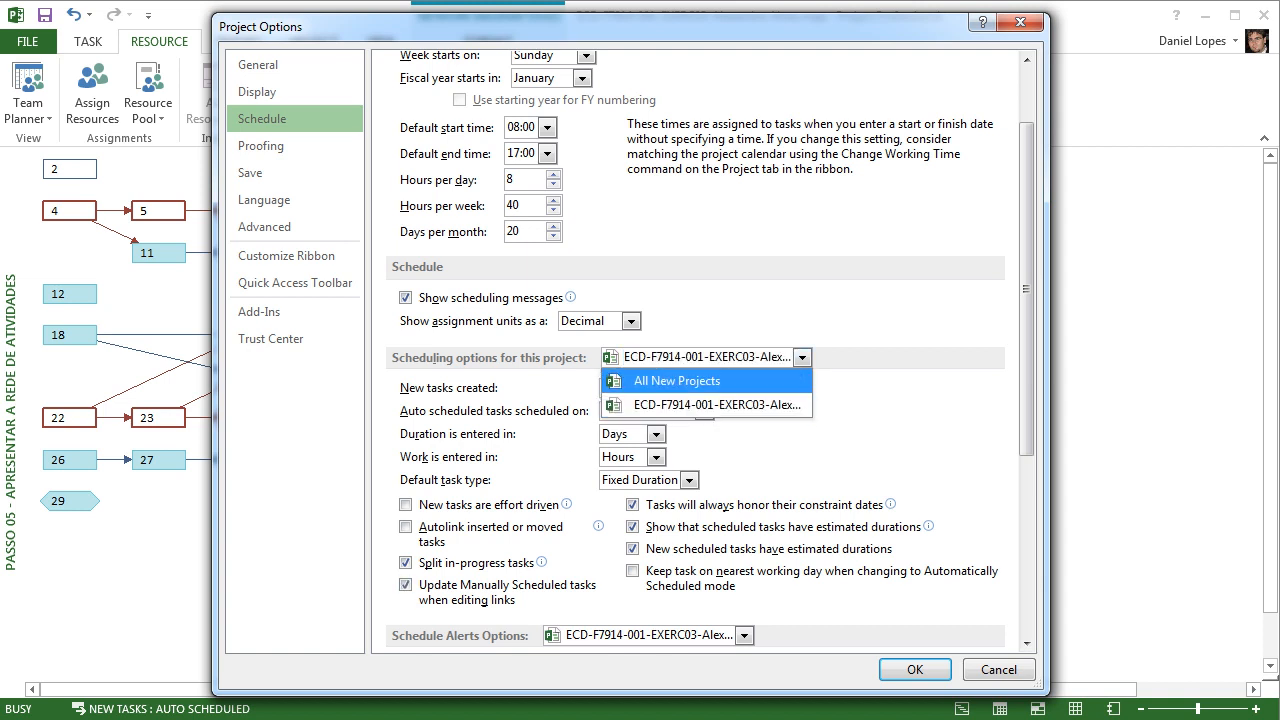
pyautogui.click(706, 380)
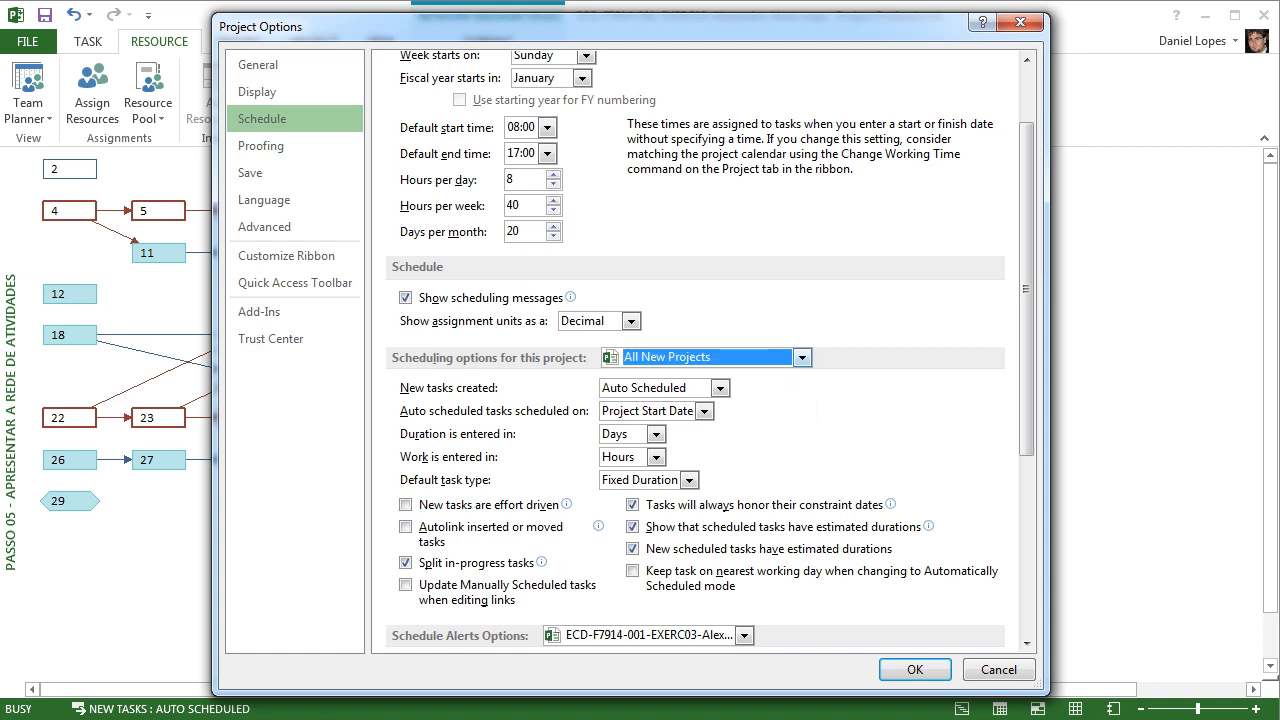
pyautogui.click(802, 357)
pyautogui.click(706, 406)
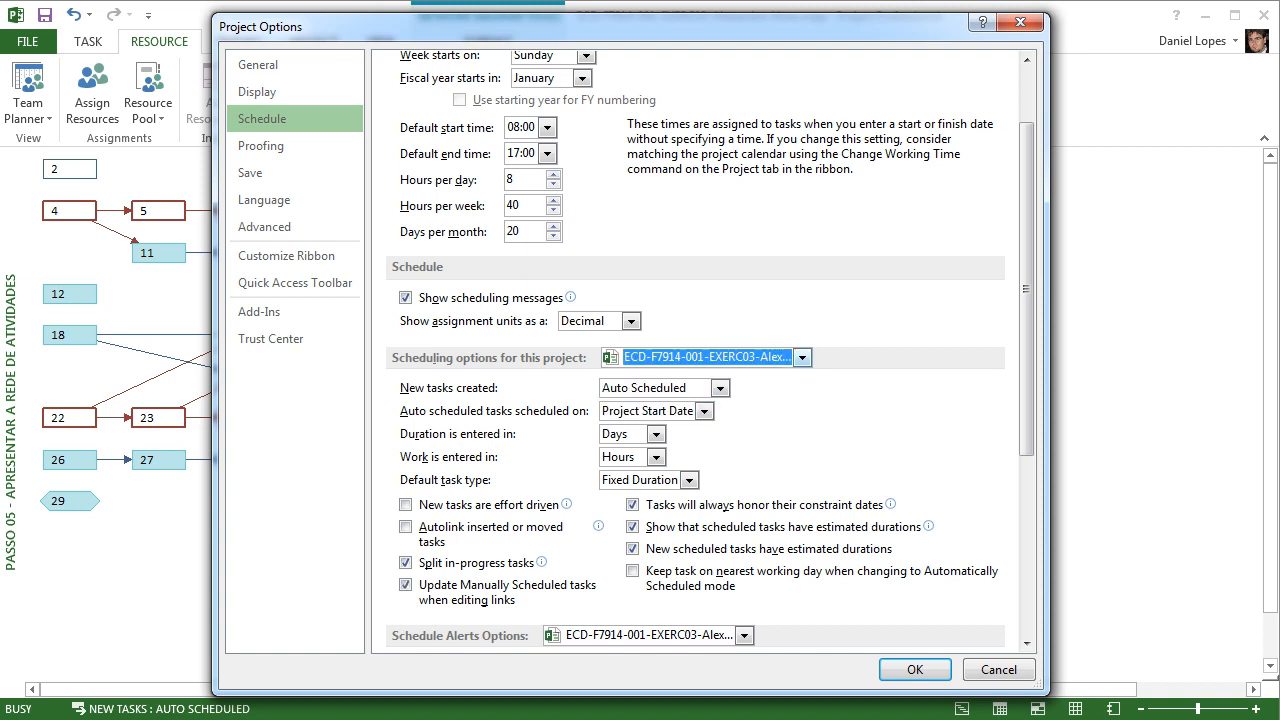
pyautogui.click(802, 357)
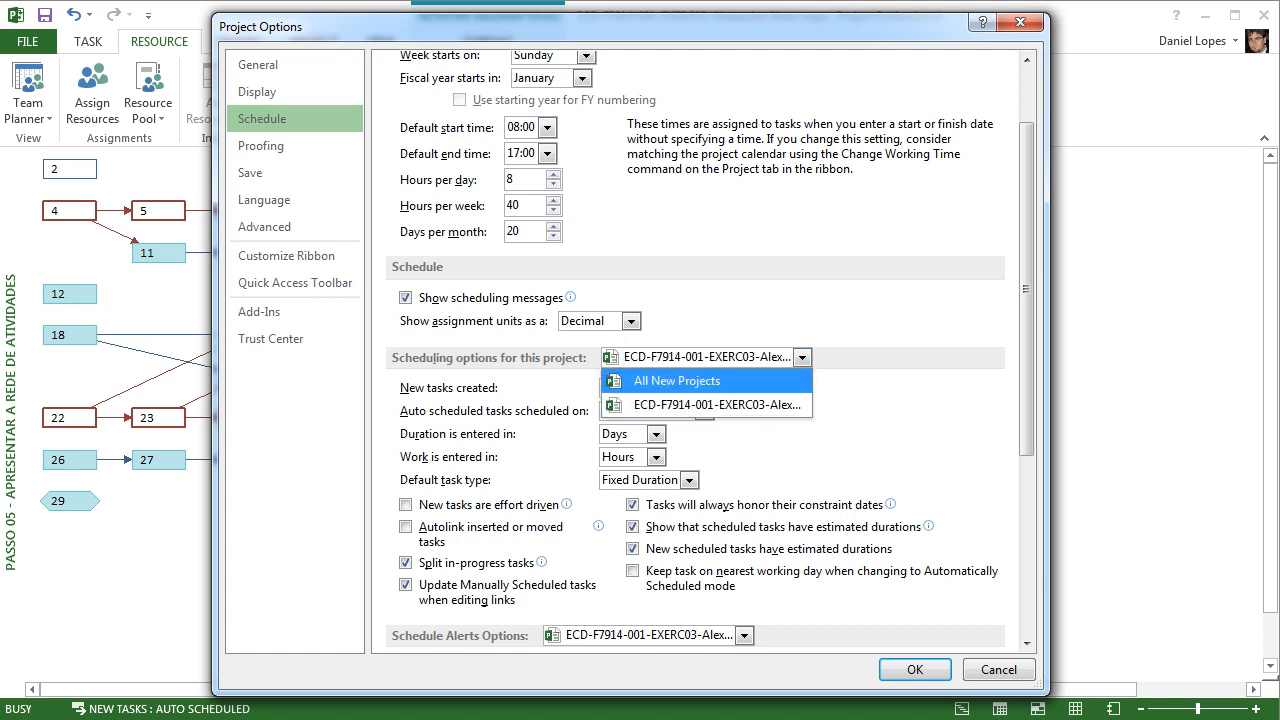
pyautogui.click(706, 380)
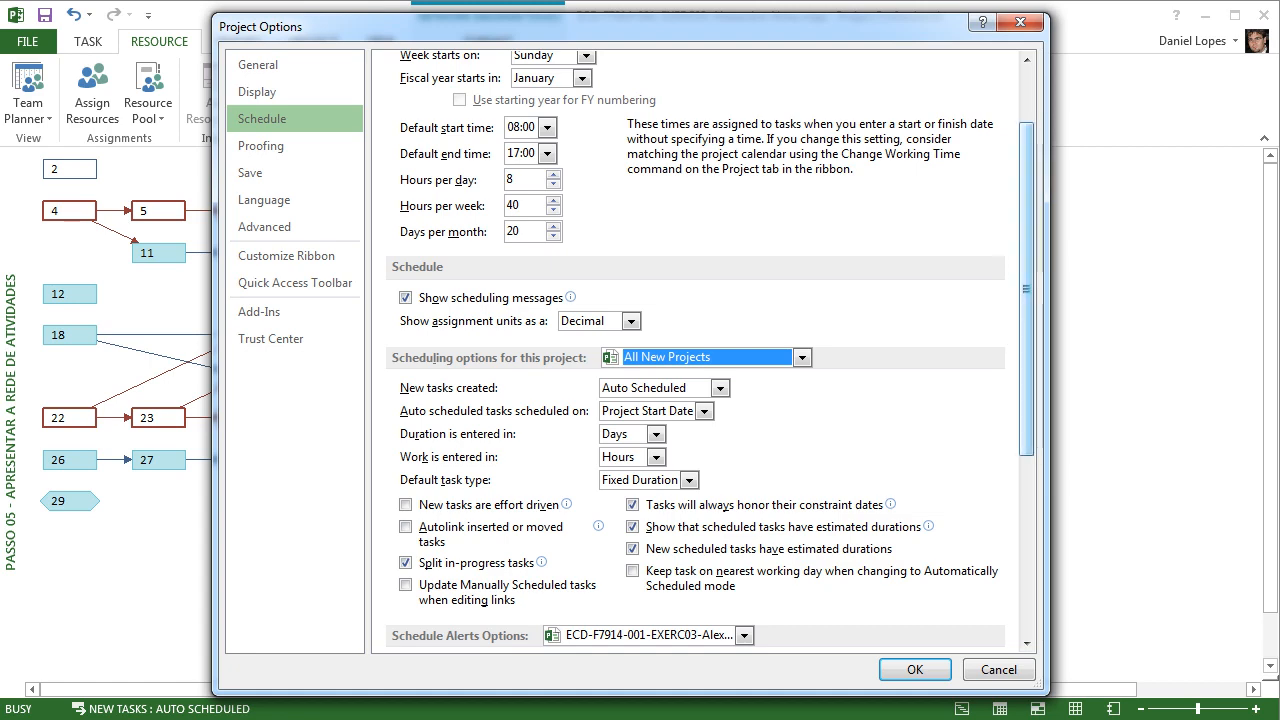
# Step: Check the remaining schedule options and accept the project options
pyautogui.scroll(-5, 690, 350)
pyautogui.scroll(5, 690, 350)
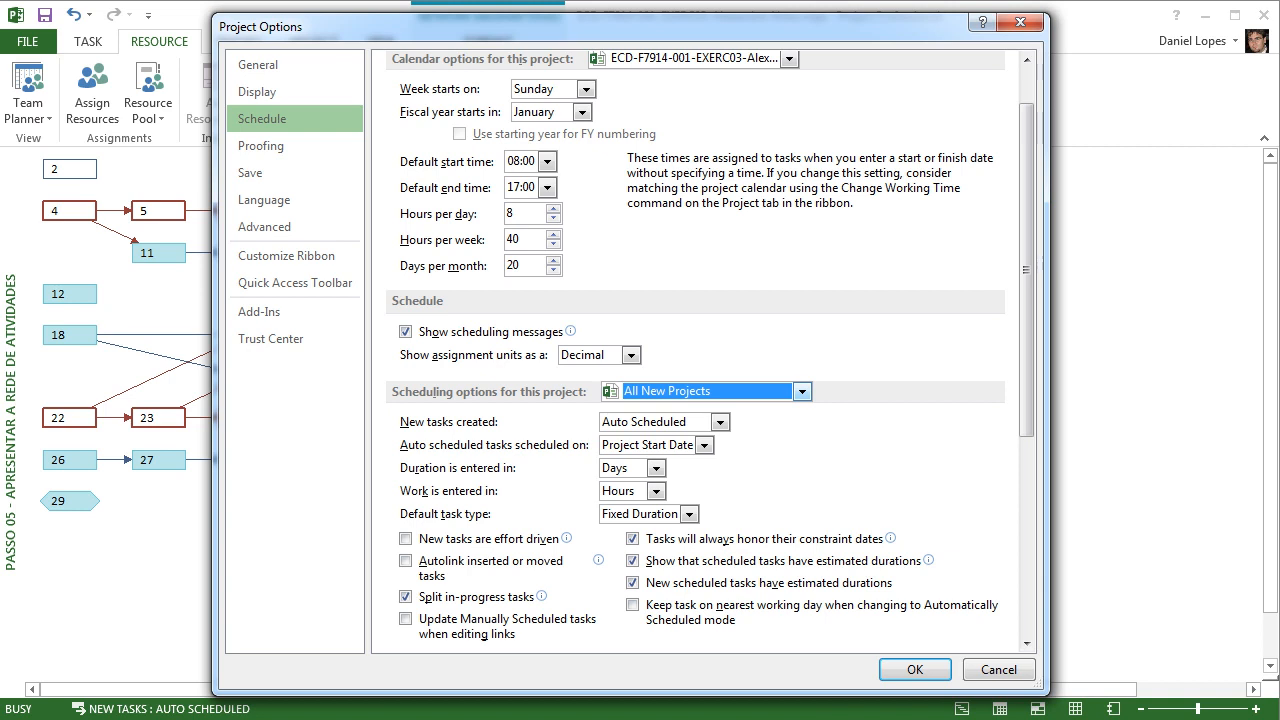
pyautogui.hotkey('alt', 'Down')
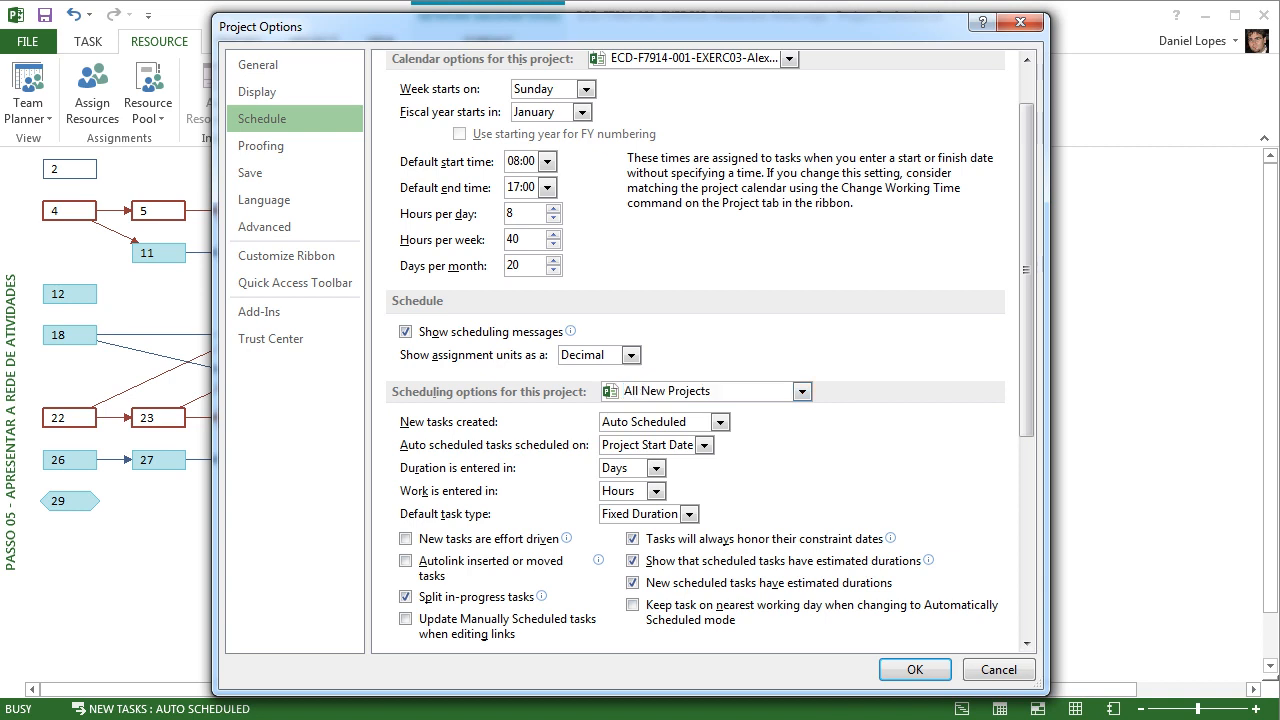
pyautogui.press('Down')
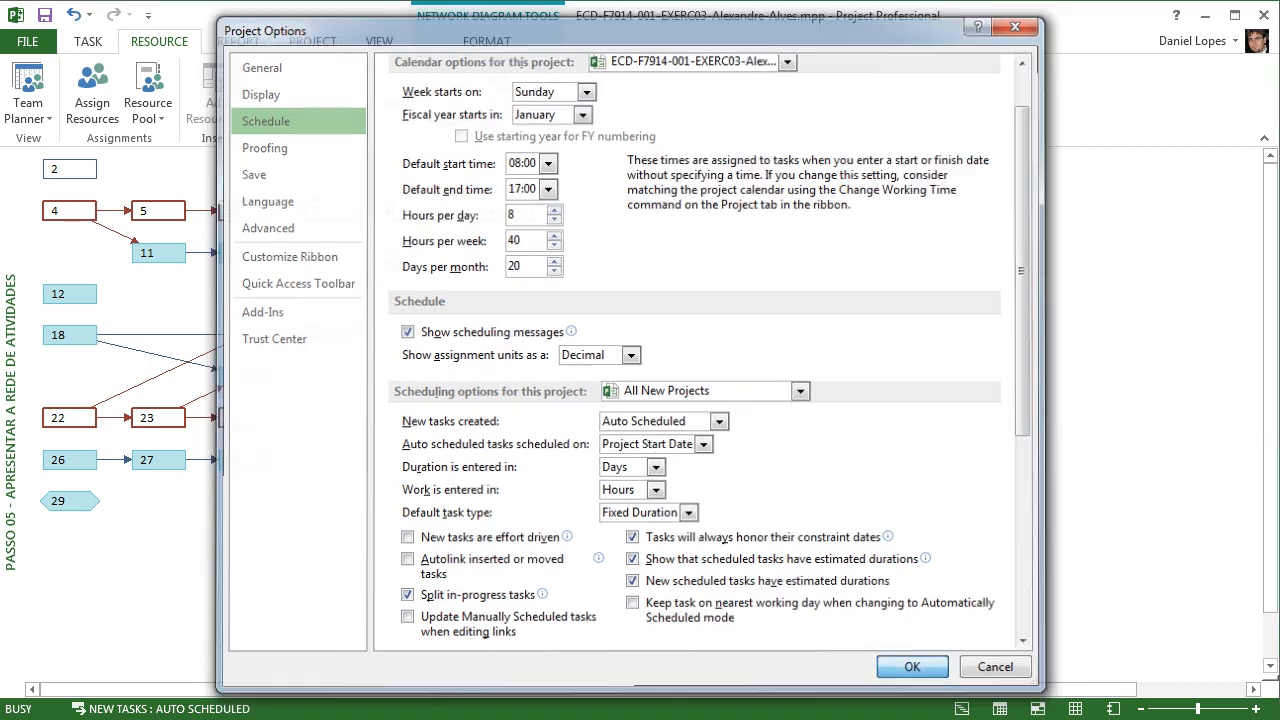
pyautogui.press('Return')
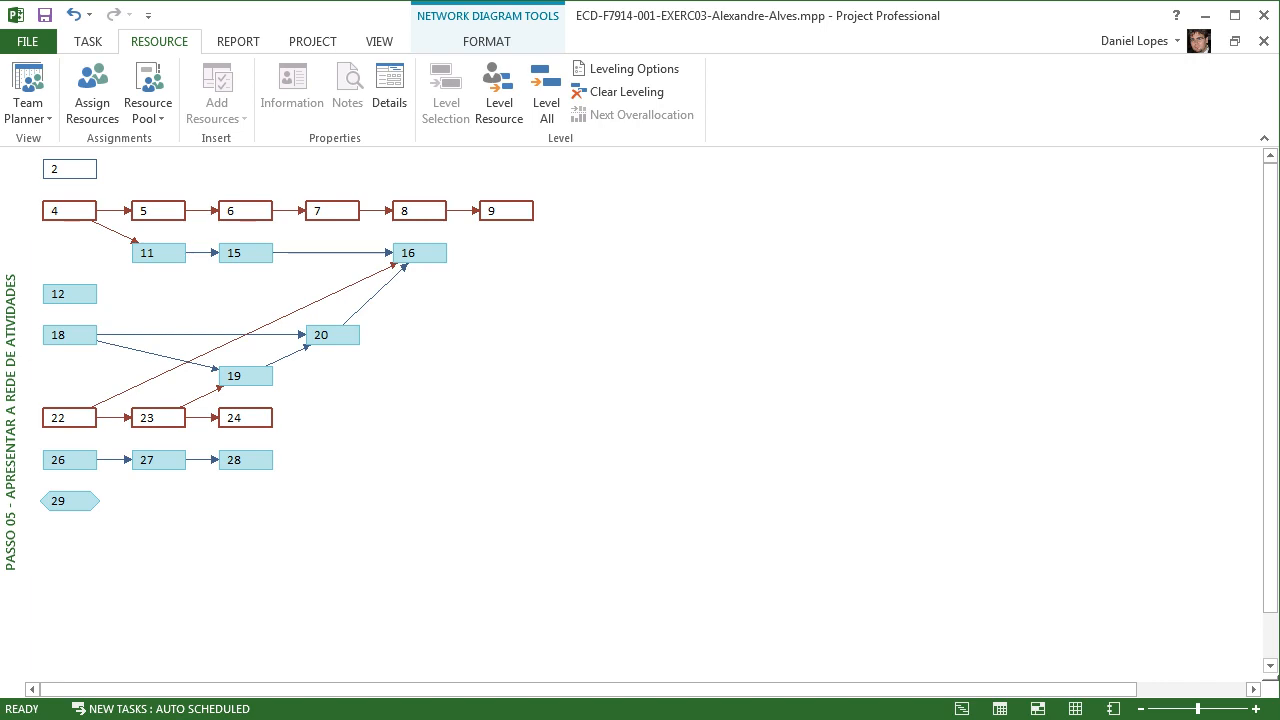
# Step: Switch to the "Passo 1 - EAP" view and examine the task list, its indicators and its EAP codes
pyautogui.click(28, 118)
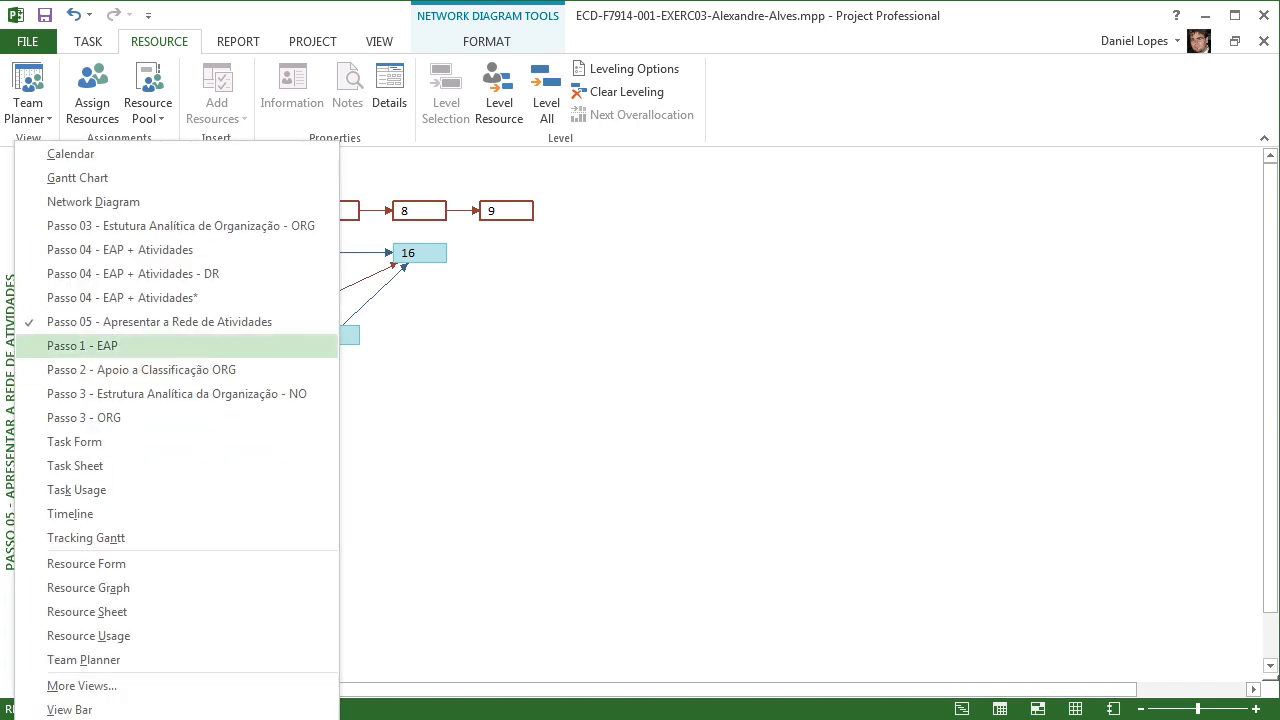
pyautogui.click(70, 346)
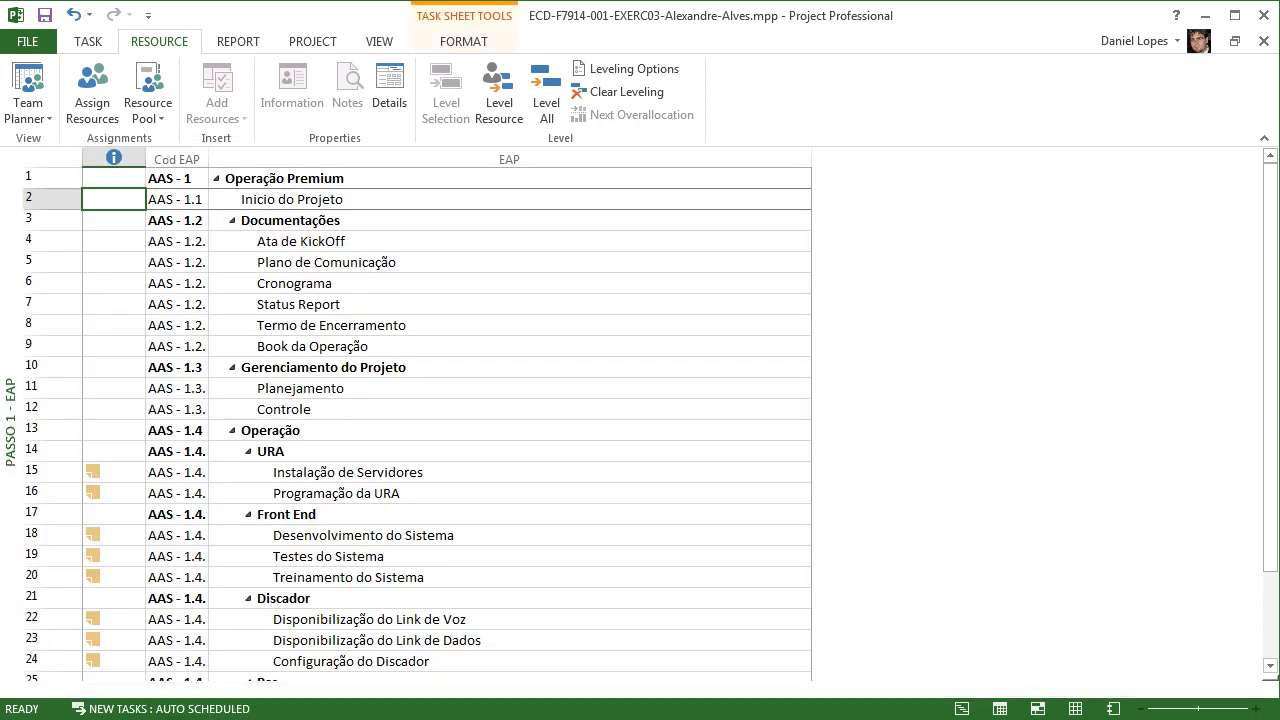
pyautogui.scroll(-2, 416, 420)
pyautogui.scroll(2, 416, 420)
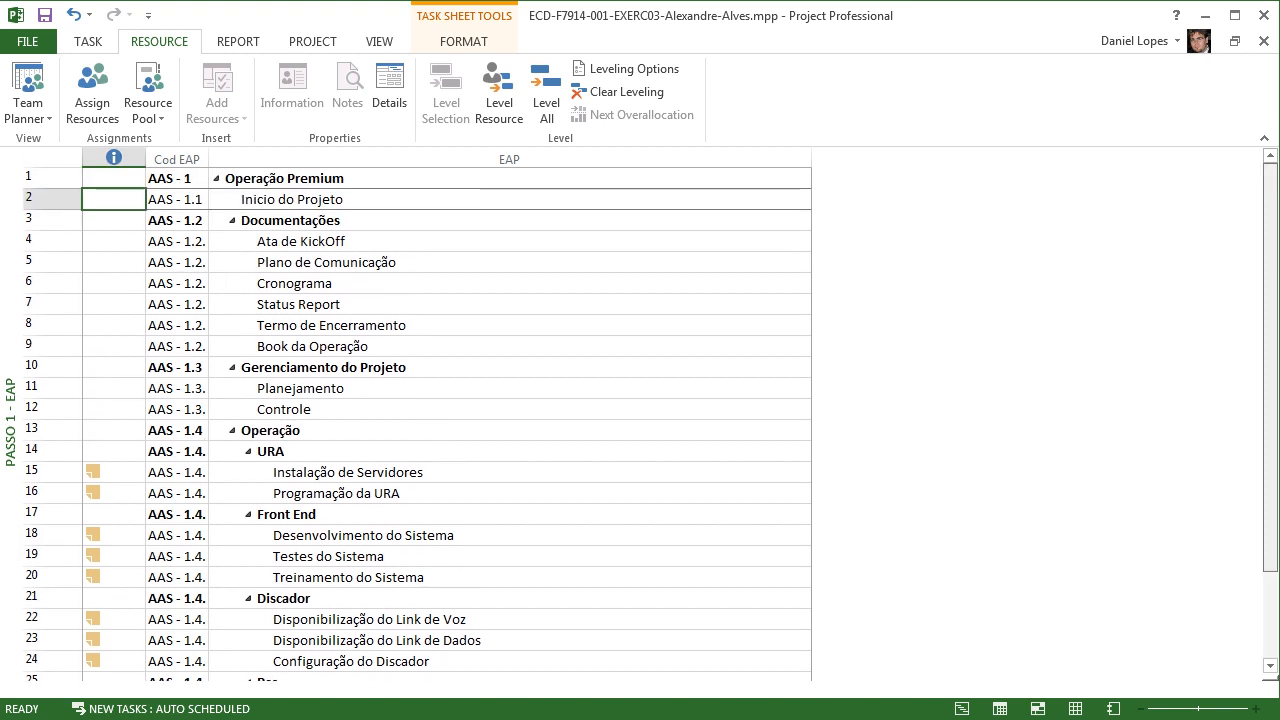
pyautogui.click(114, 158)
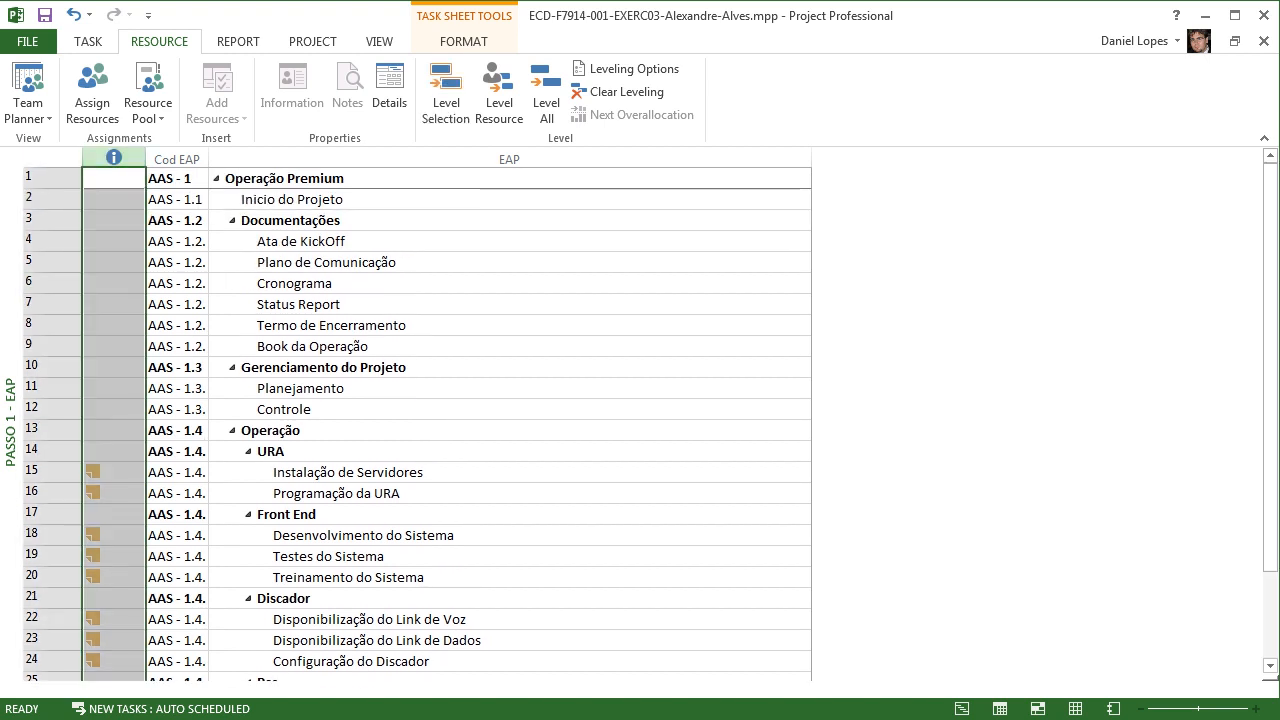
pyautogui.click(114, 178)
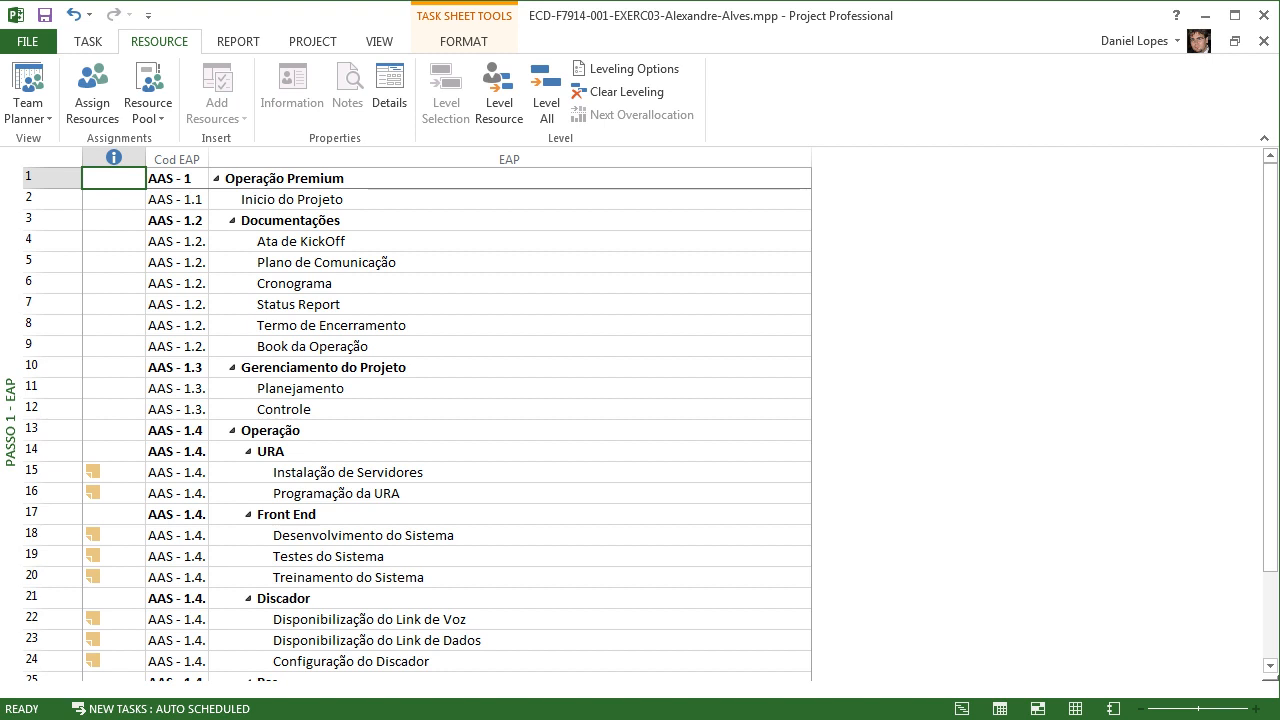
pyautogui.scroll(-2, 418, 424)
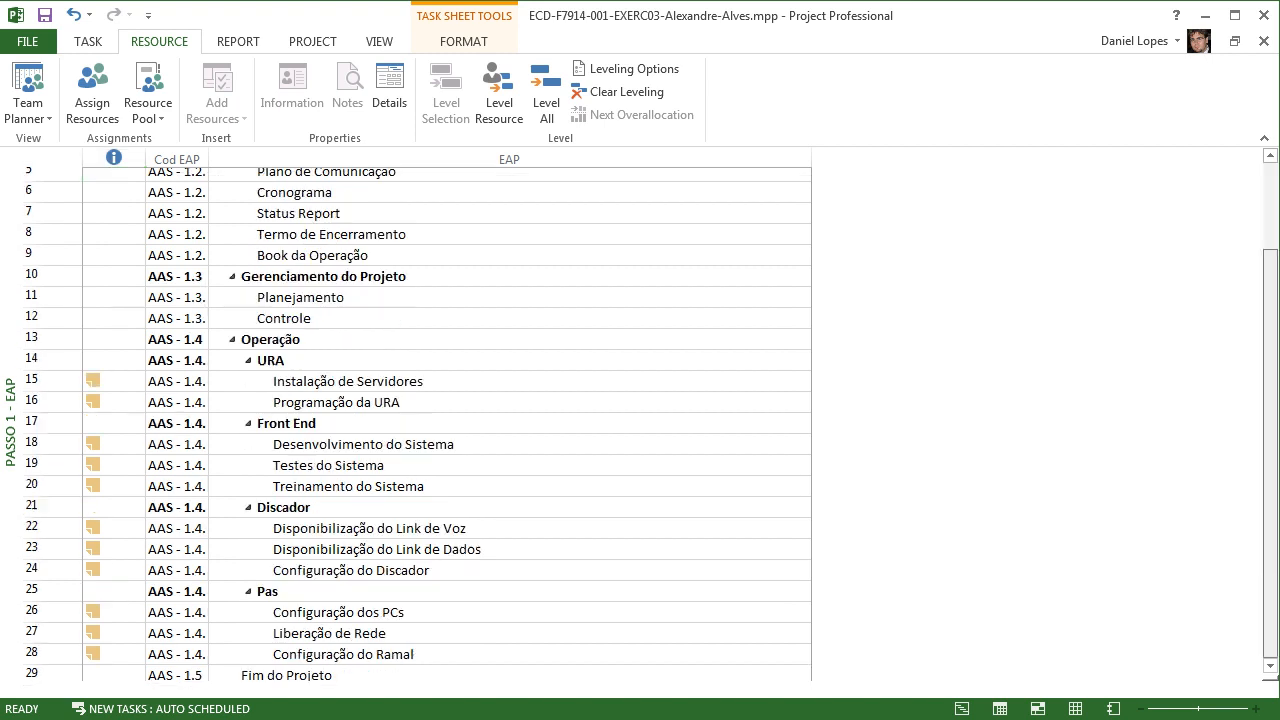
pyautogui.scroll(2, 418, 424)
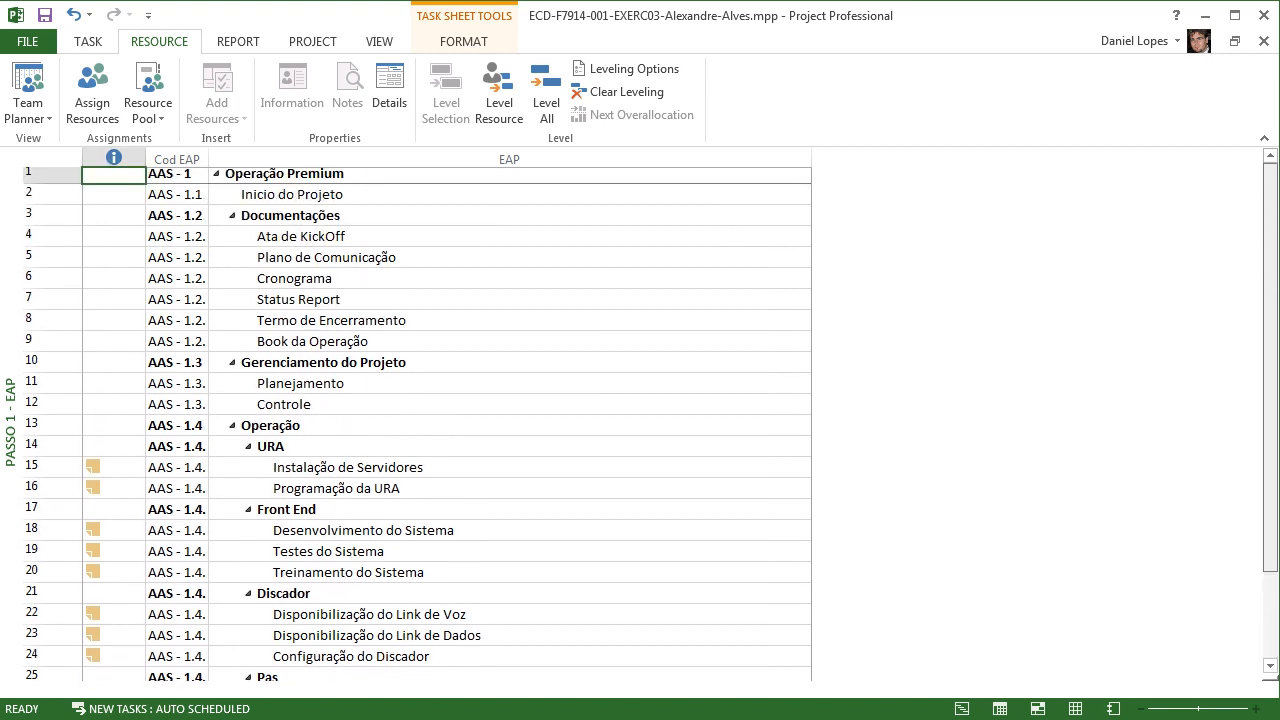
pyautogui.click(418, 220)
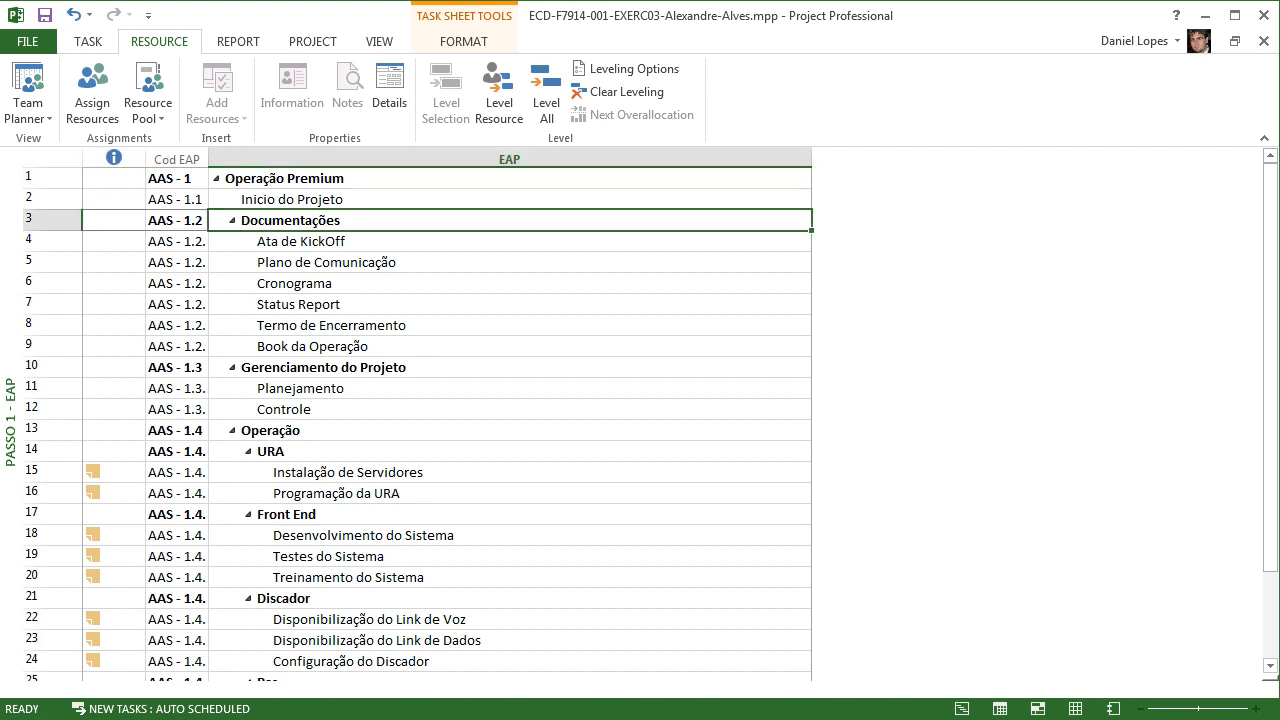
# Step: Select the whole EAP column and collapse the task outline to Level 1
pyautogui.click(460, 159)
pyautogui.click(379, 42)
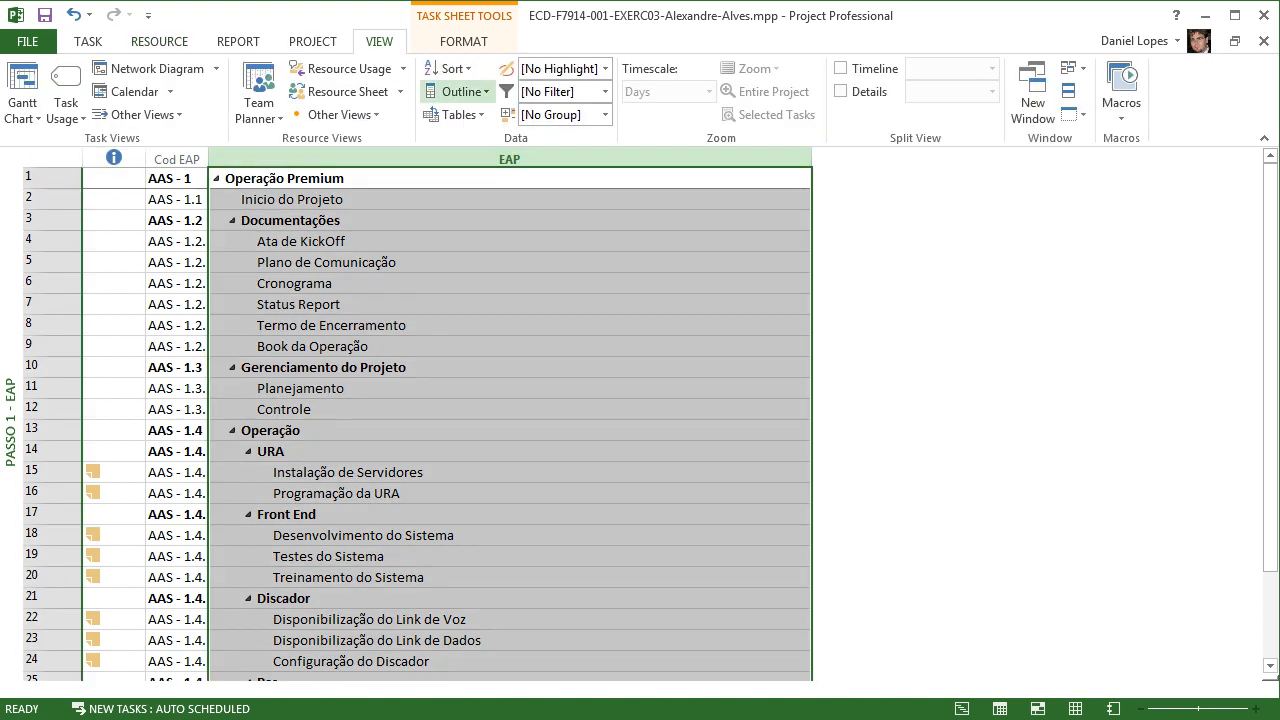
pyautogui.click(461, 91)
pyautogui.click(480, 166)
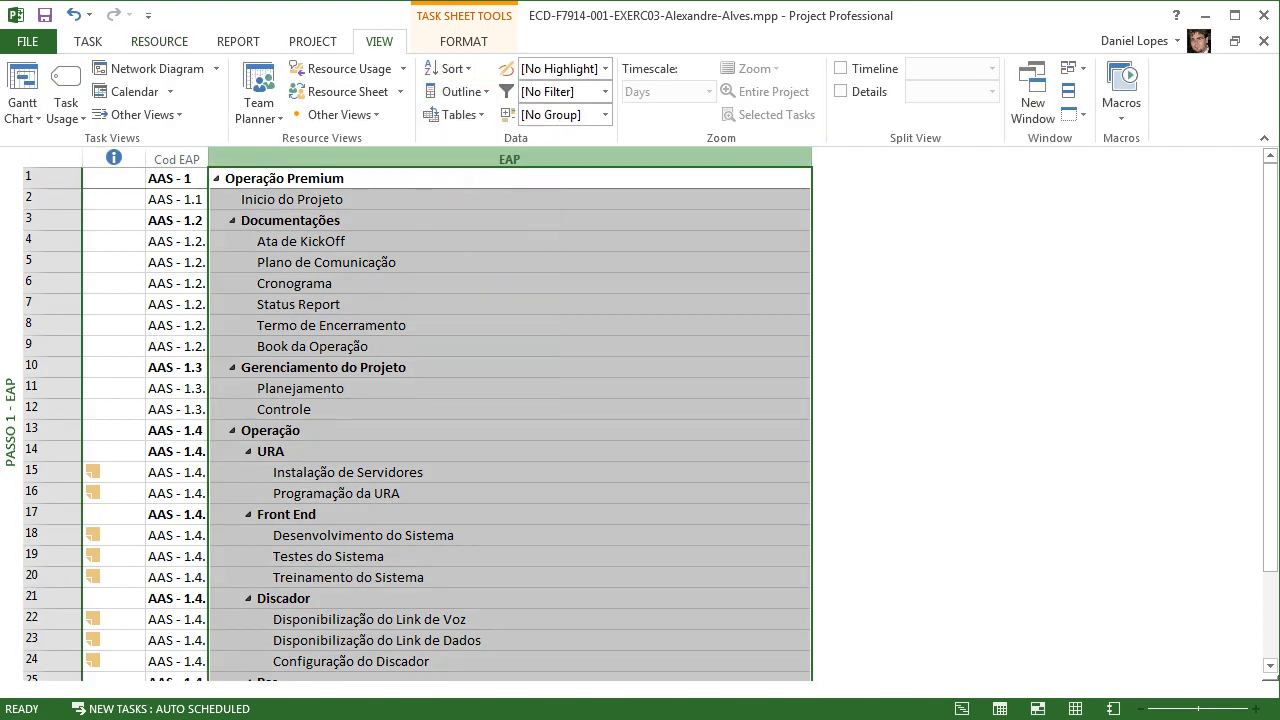
pyautogui.click(459, 114)
pyautogui.click(461, 91)
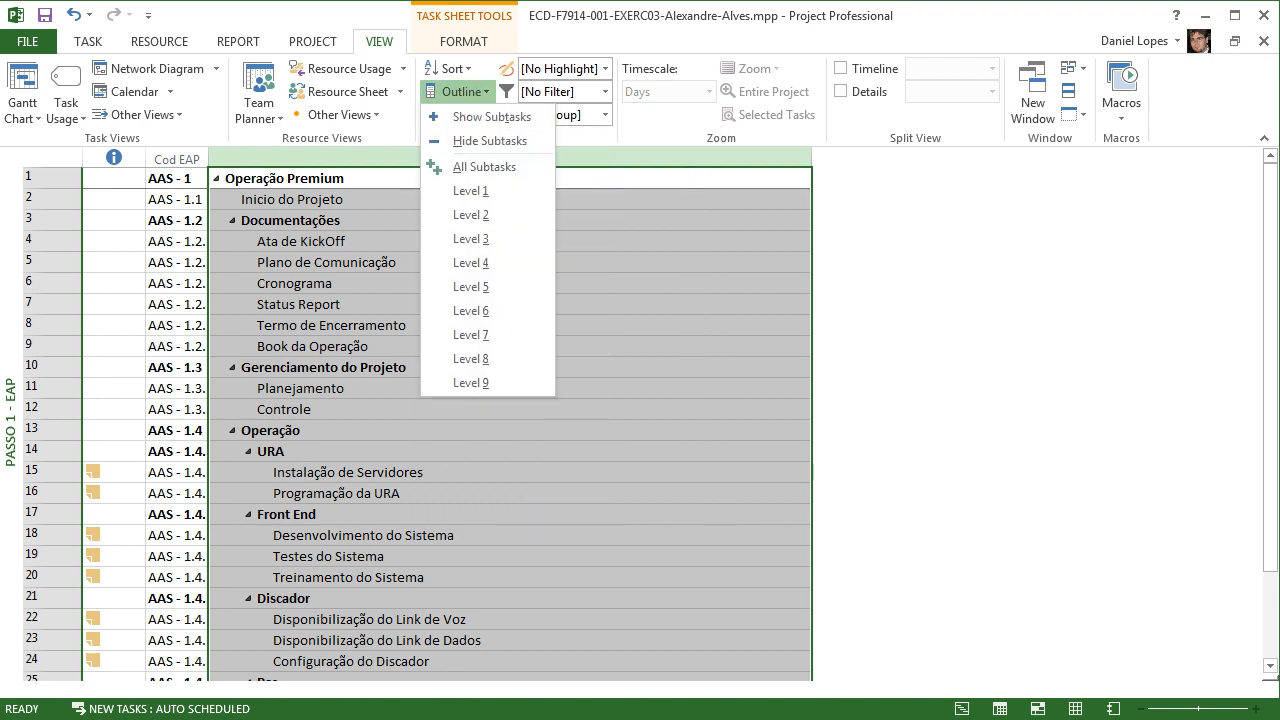
pyautogui.click(471, 190)
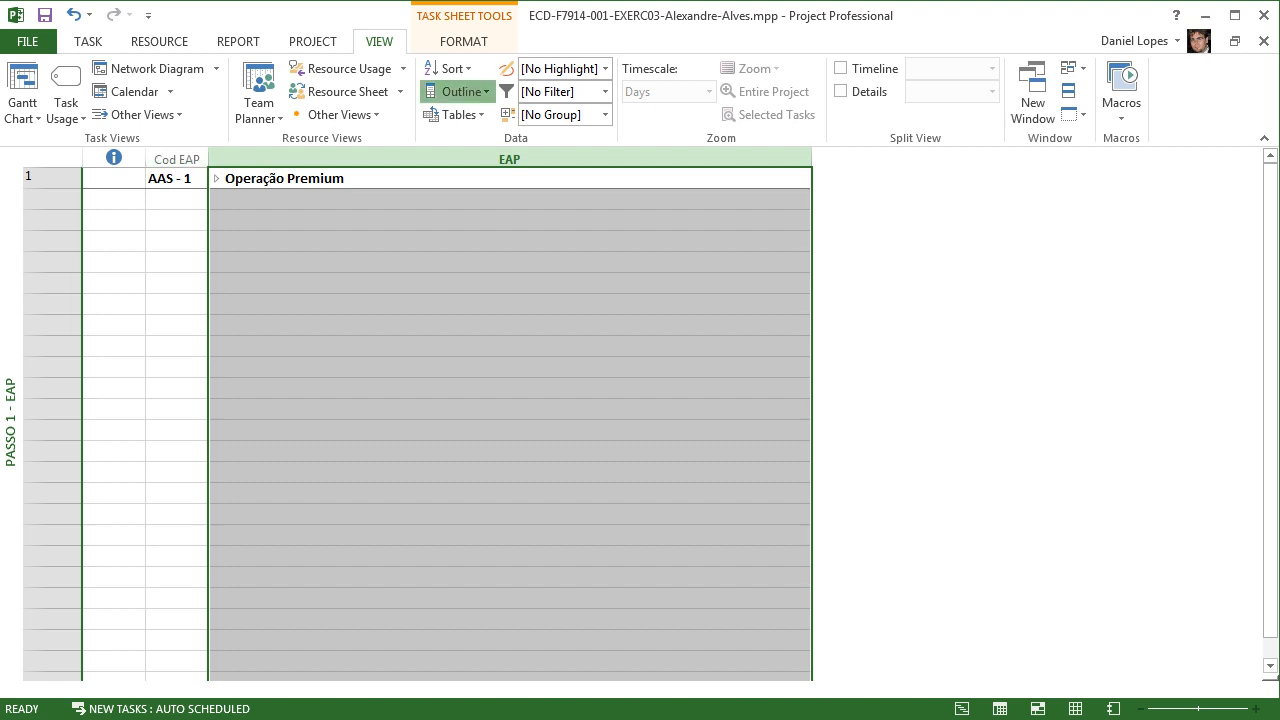
# Step: Show the outline down to Level 2 and go through the summary tasks Documentações, Gerenciamento do Projeto and Operação
pyautogui.click(461, 91)
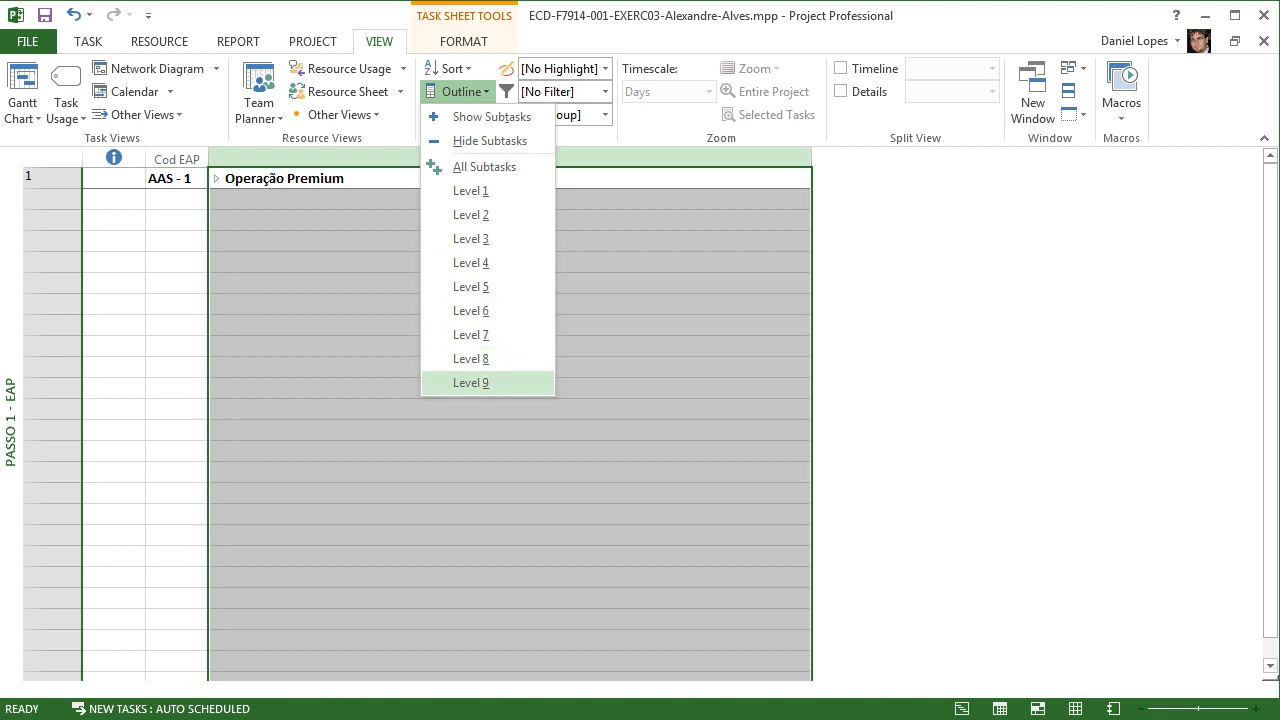
pyautogui.click(471, 215)
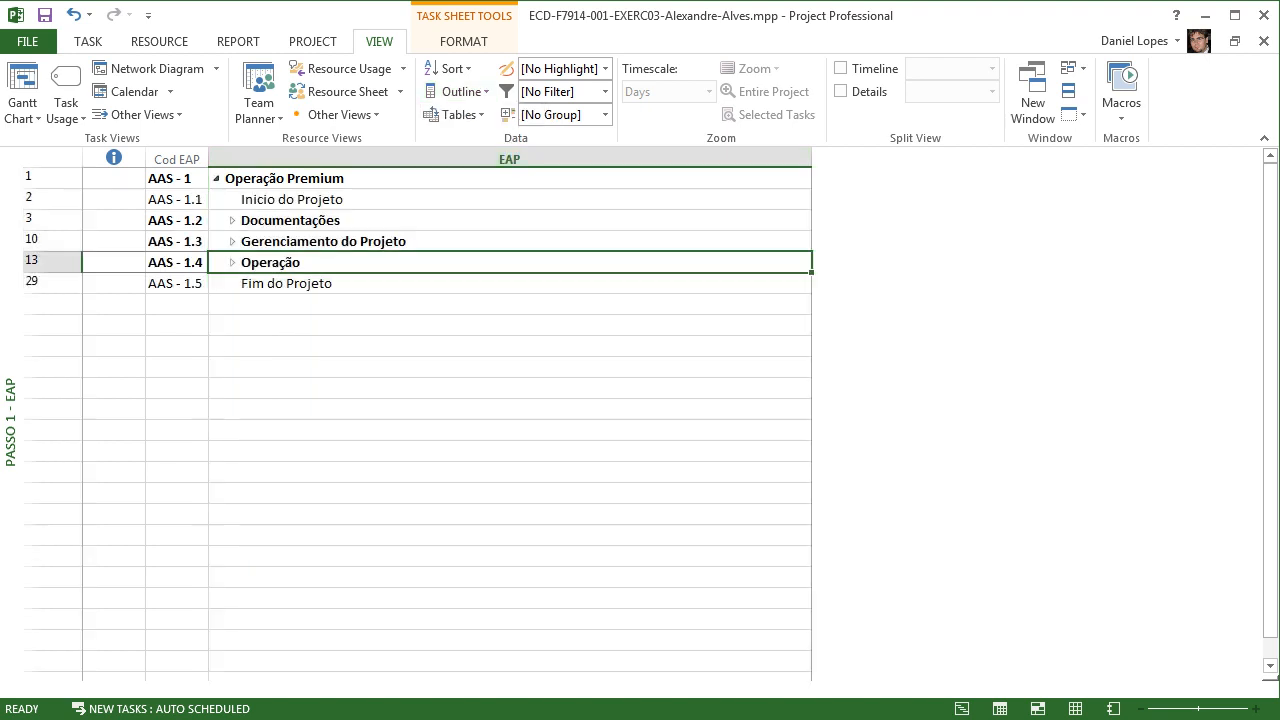
pyautogui.click(290, 220)
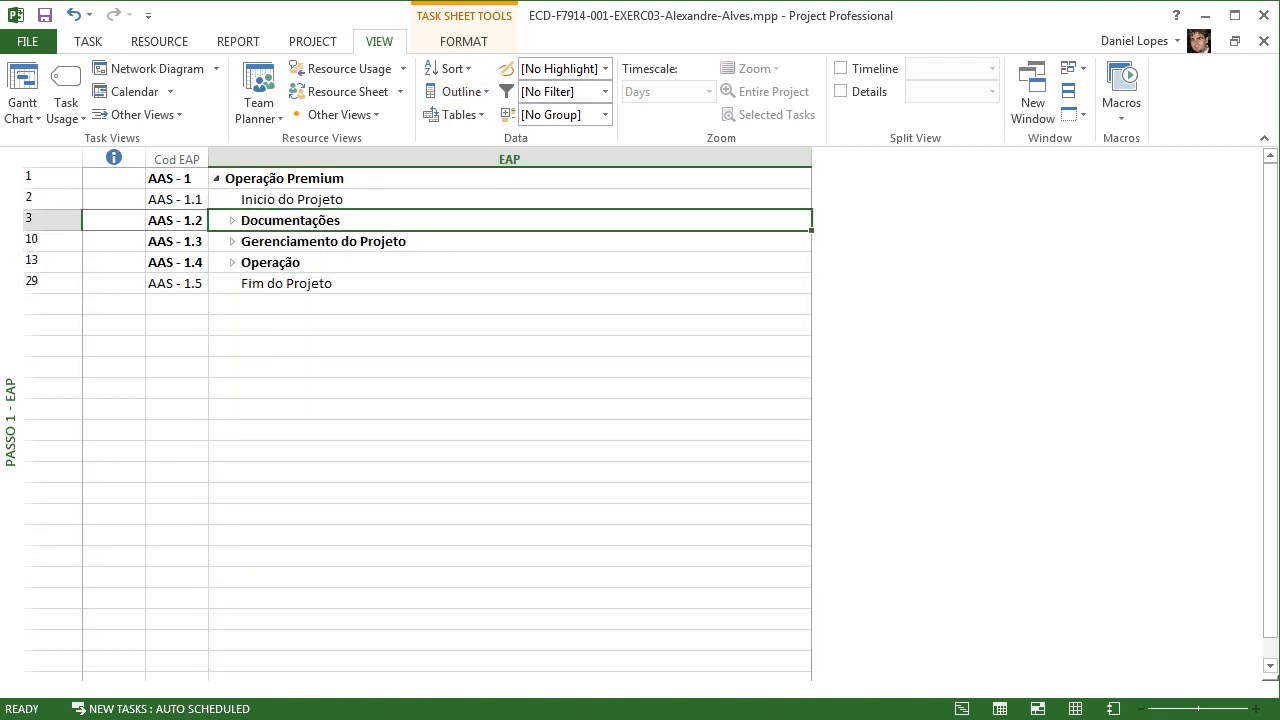
pyautogui.click(322, 241)
pyautogui.click(290, 262)
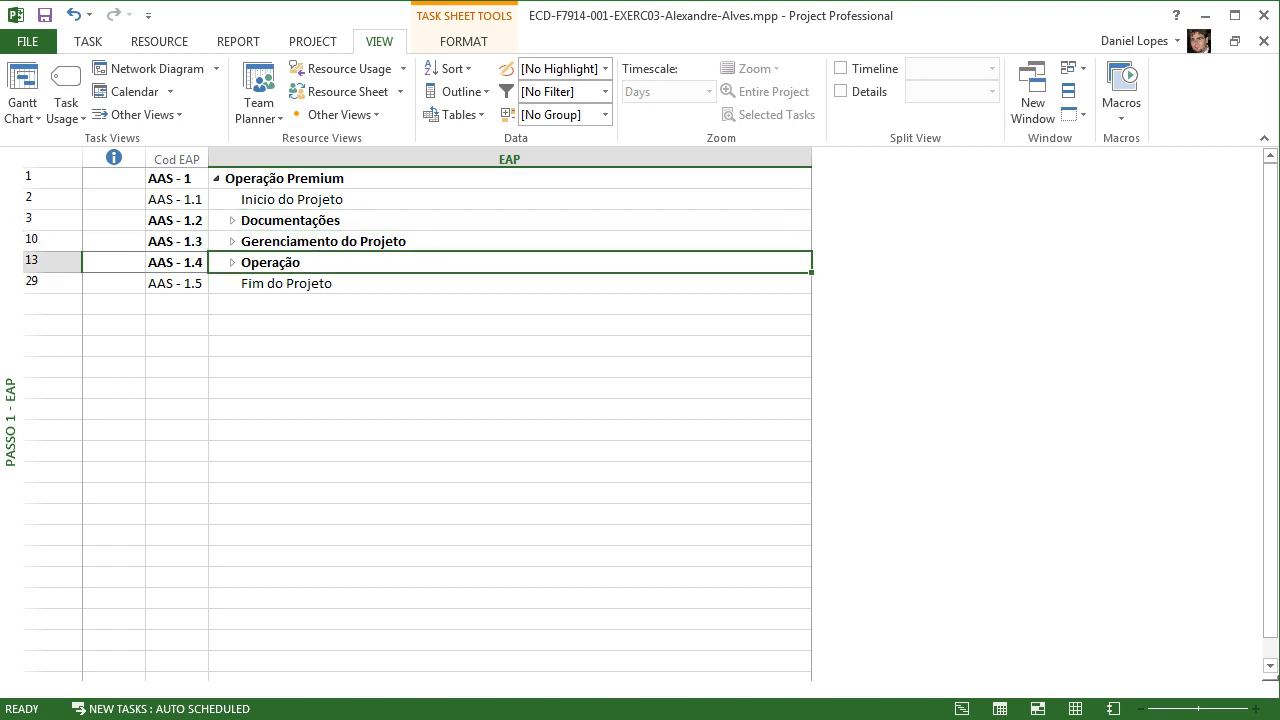
# Step: Go through the Level 2 items under Operação Premium, including the project start and end, and expand the outline to show all subtasks
pyautogui.moveTo(290, 220); pyautogui.dragTo(290, 262)
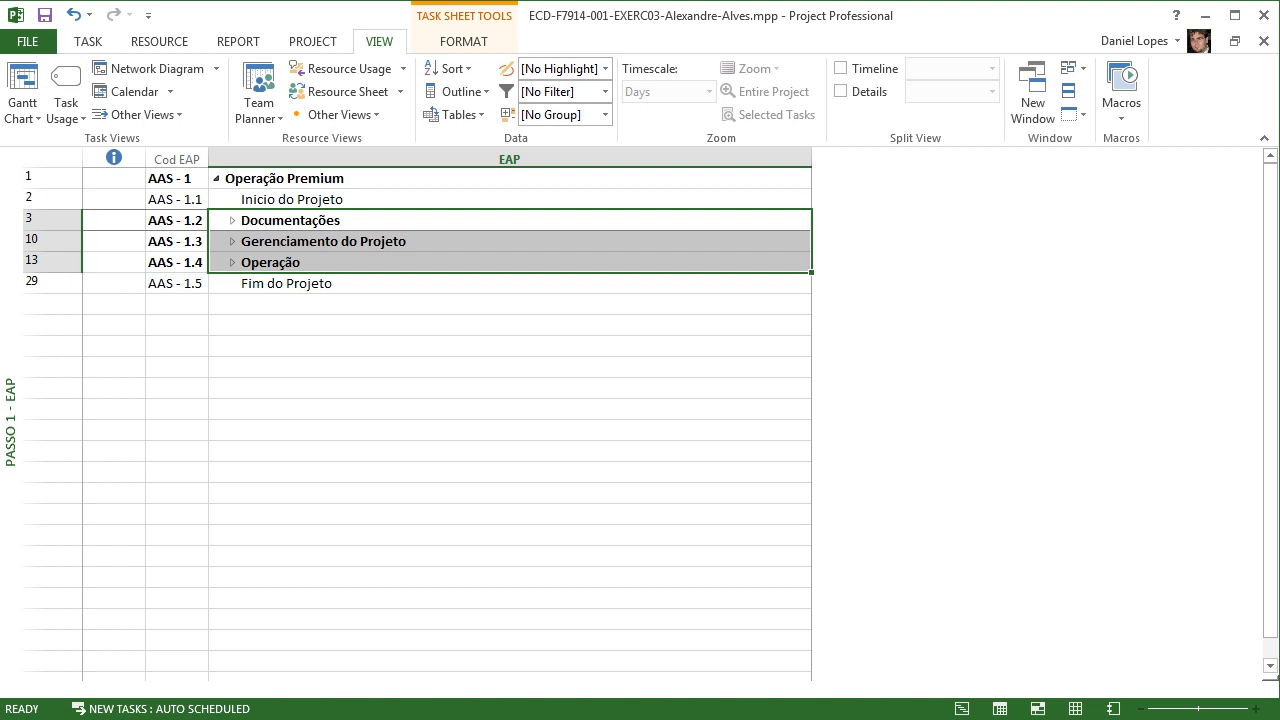
pyautogui.click(290, 178)
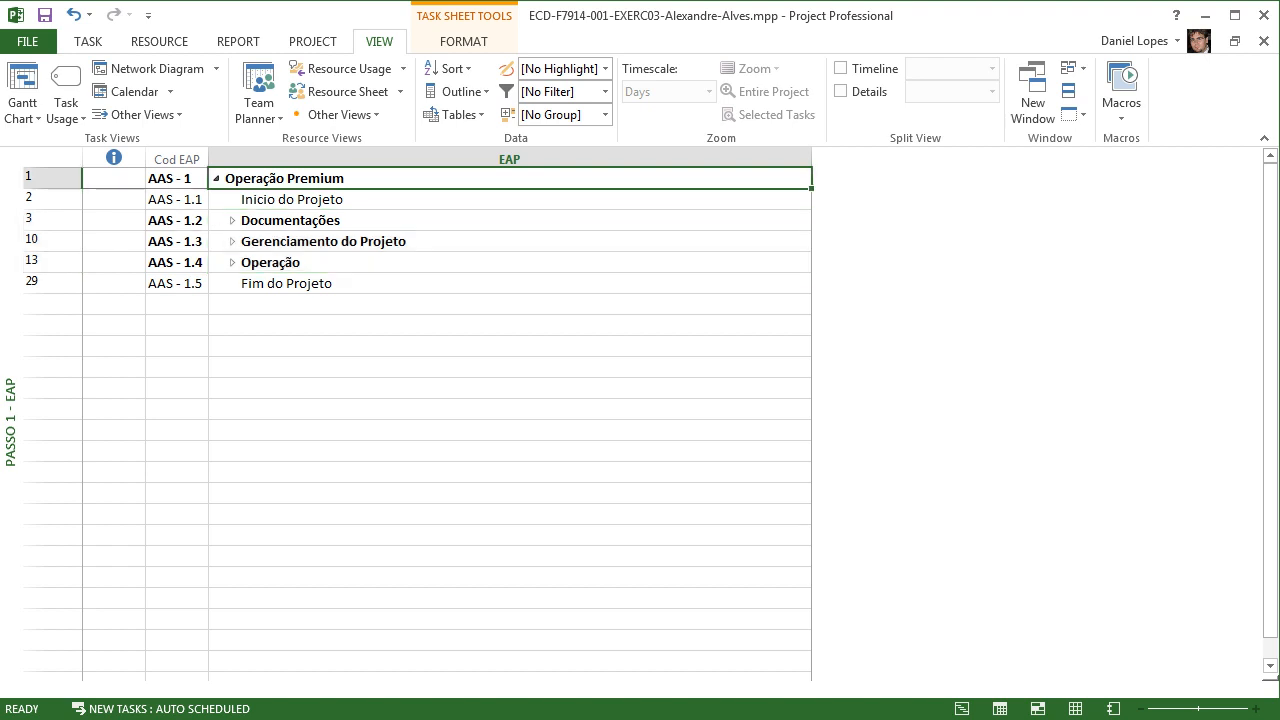
pyautogui.click(292, 199)
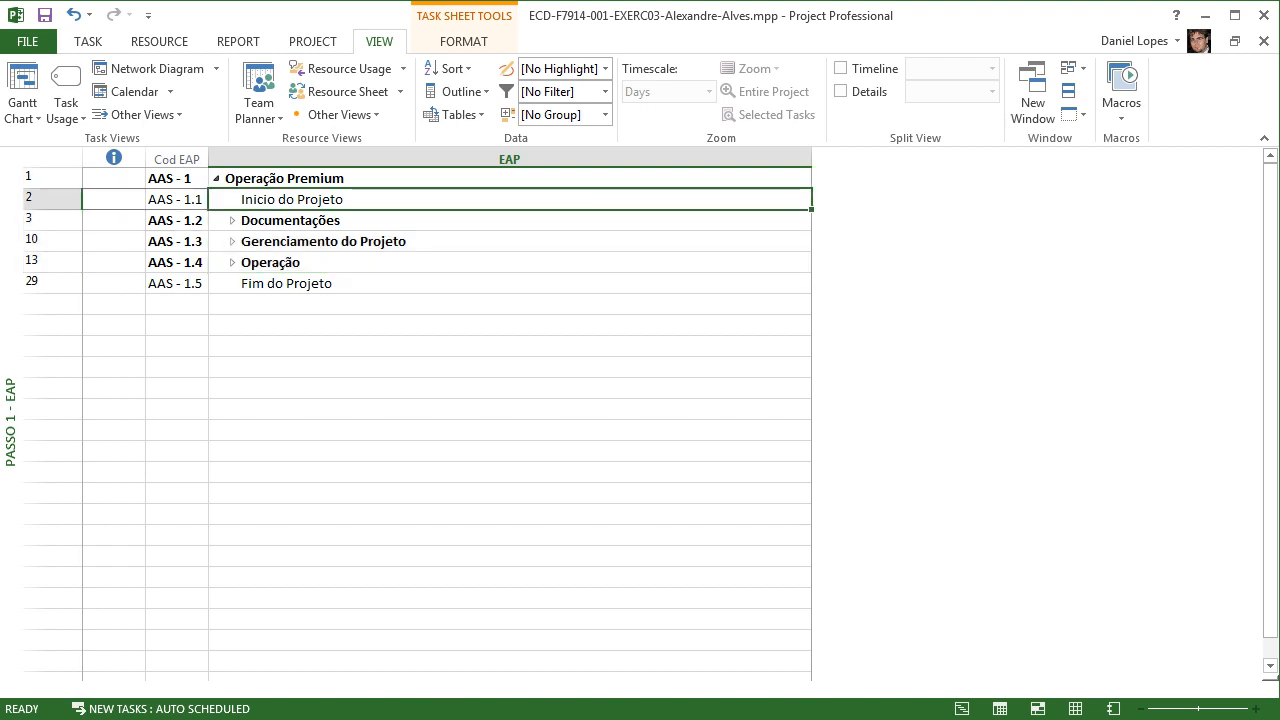
pyautogui.click(290, 283)
pyautogui.click(290, 178)
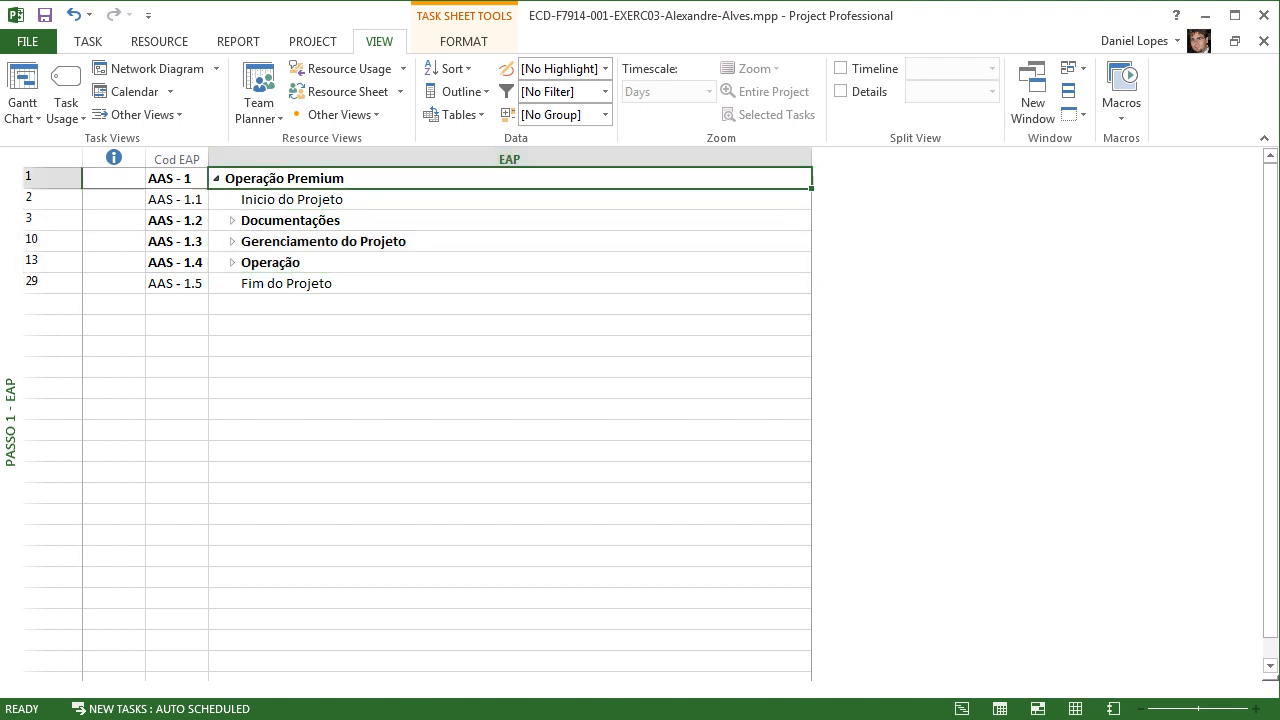
pyautogui.click(460, 91)
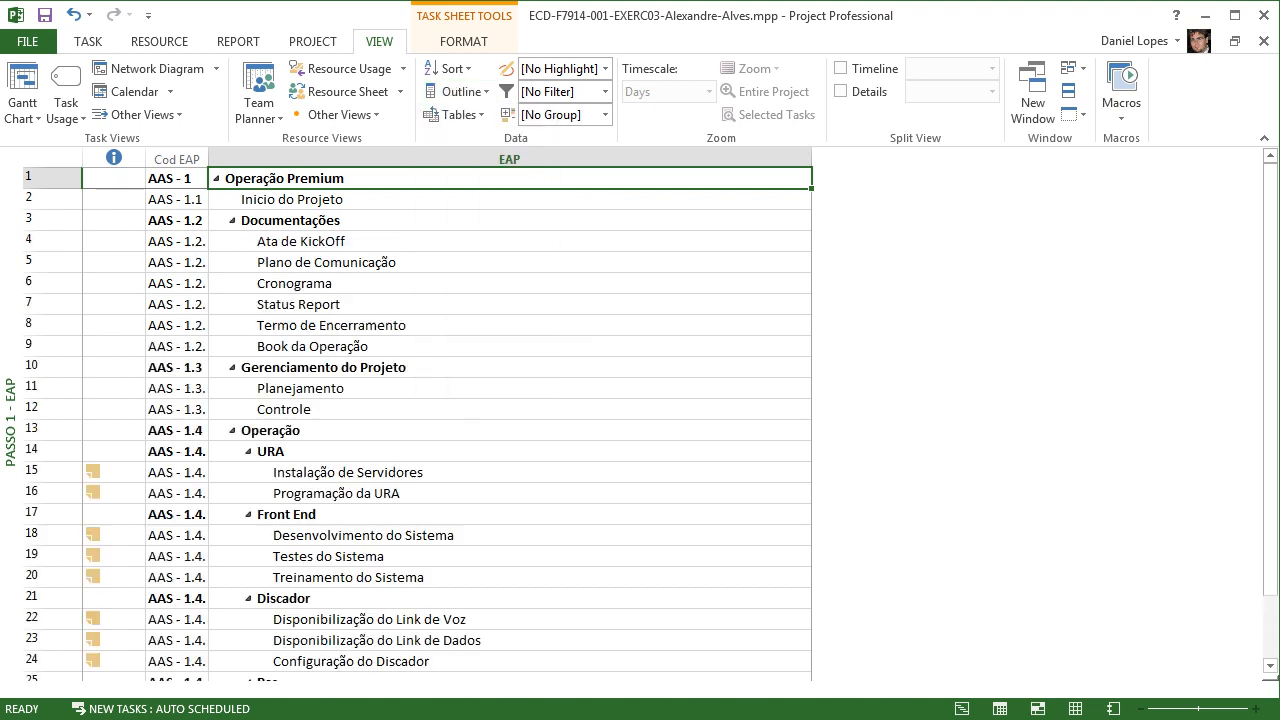
pyautogui.click(470, 383)
# Step: Switch to the "Passo 04 - EAP + Atividades*" view and examine the full list of activities with their predecessors, task types and attributes
pyautogui.rightClick(12, 390)
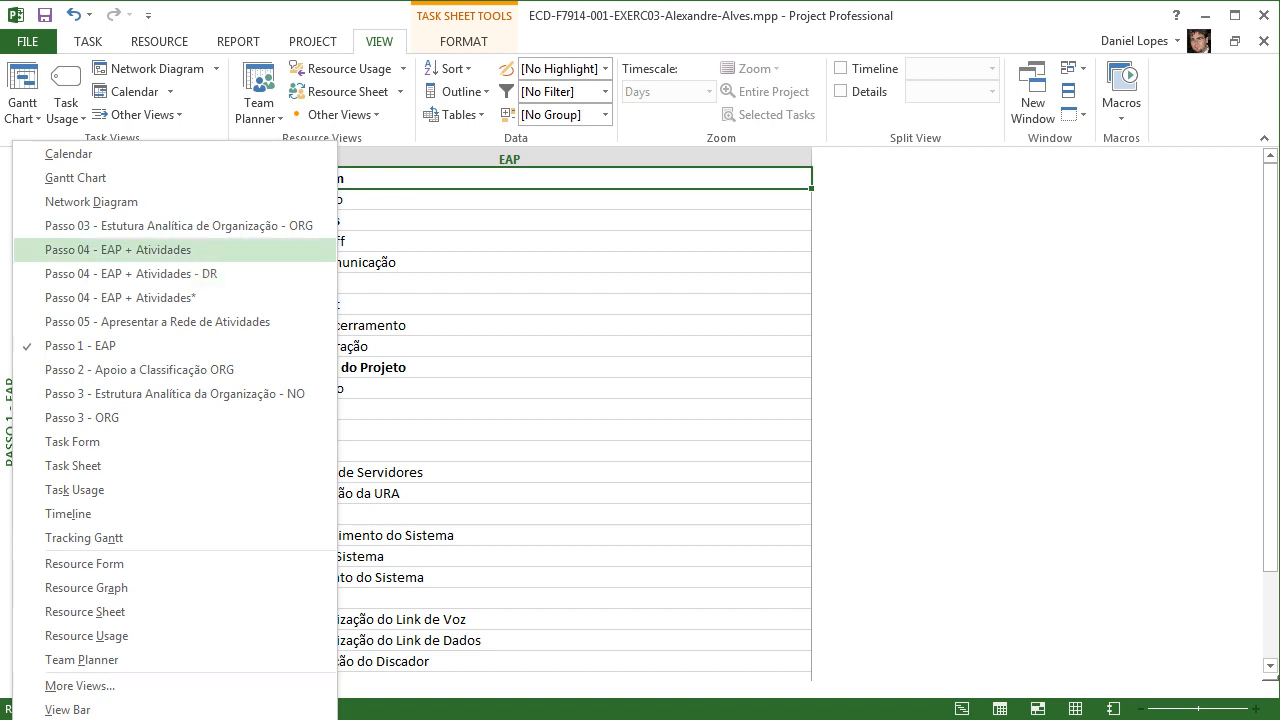
pyautogui.click(118, 249)
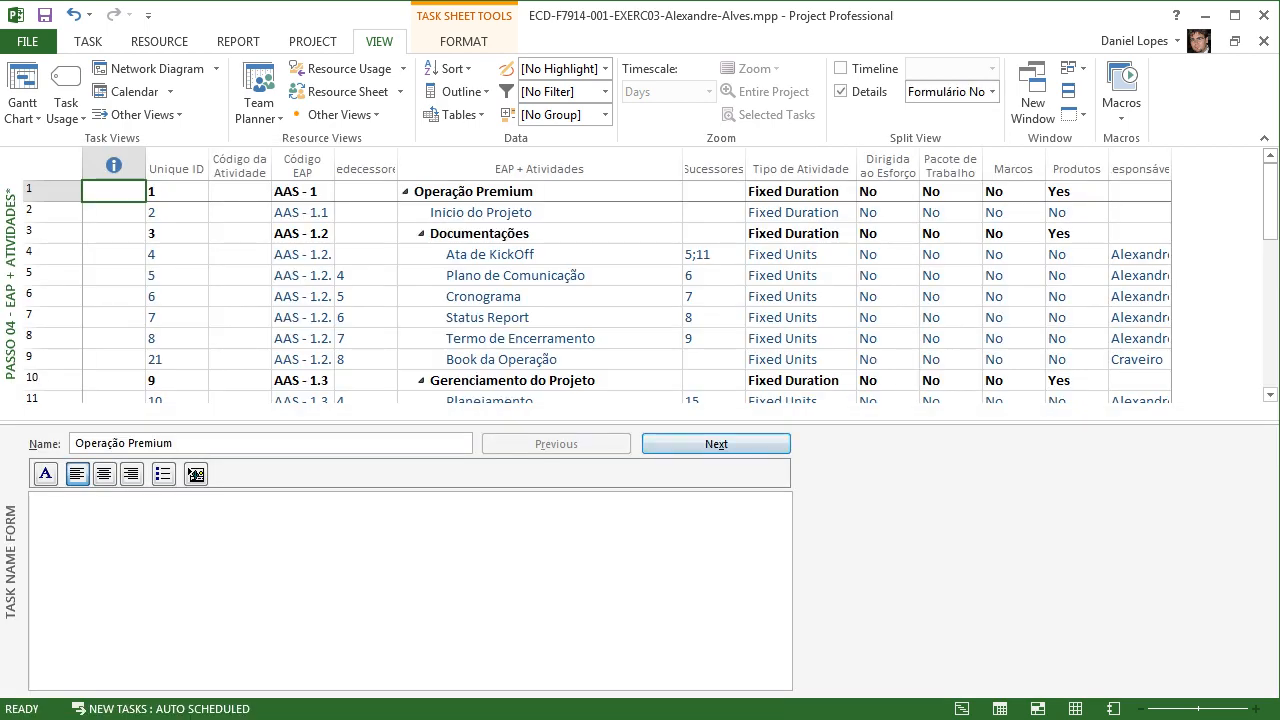
pyautogui.click(540, 255)
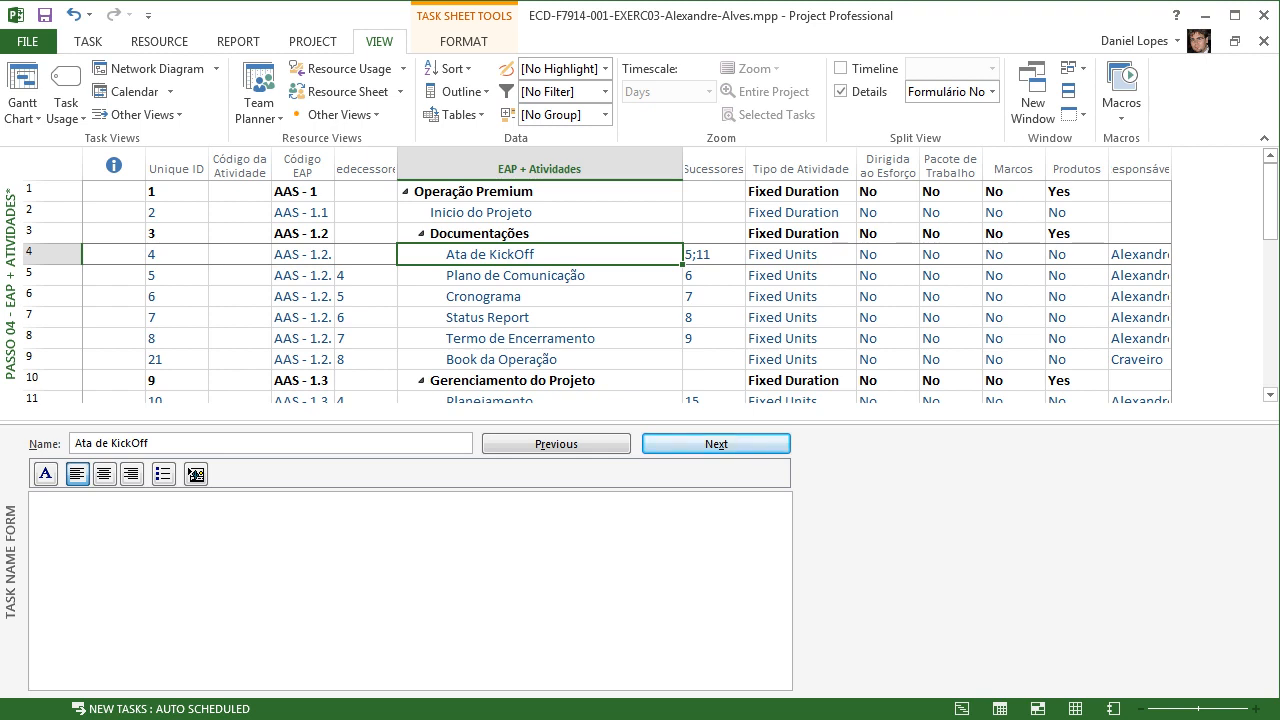
pyautogui.moveTo(1270, 201); pyautogui.dragTo(1270, 279)
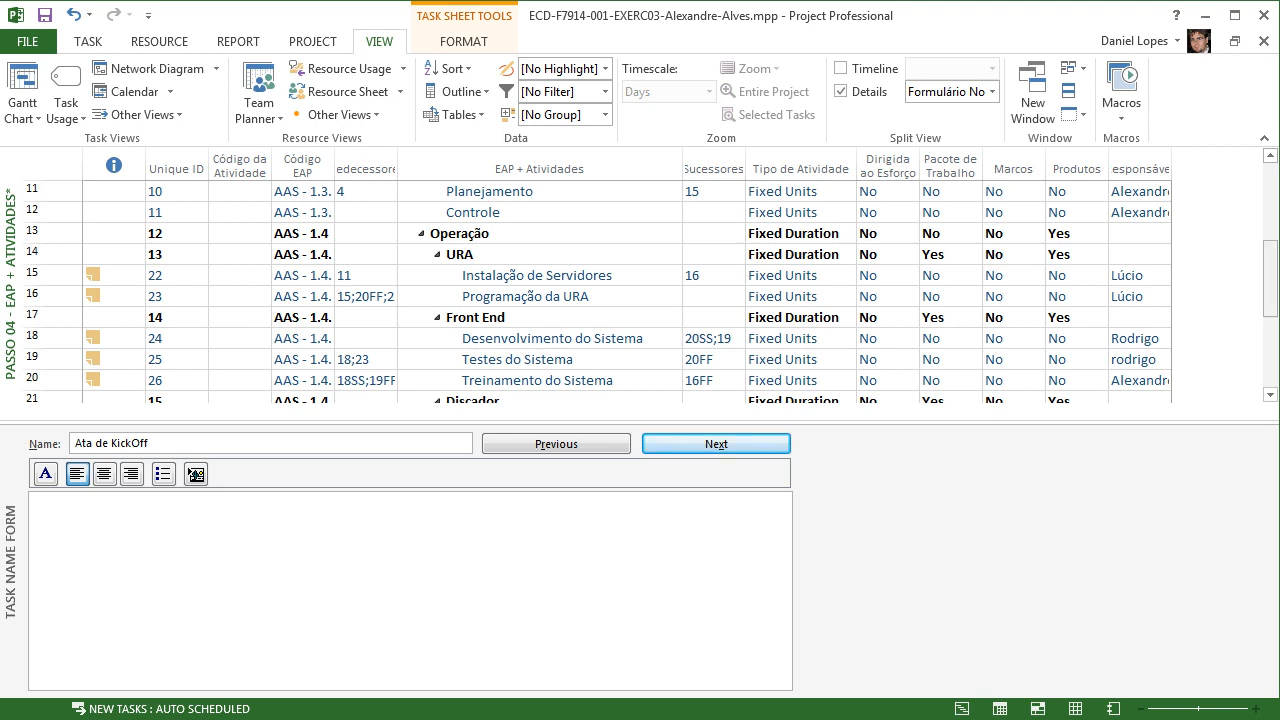
pyautogui.scroll(-2, 650, 290)
pyautogui.scroll(-1, 650, 290)
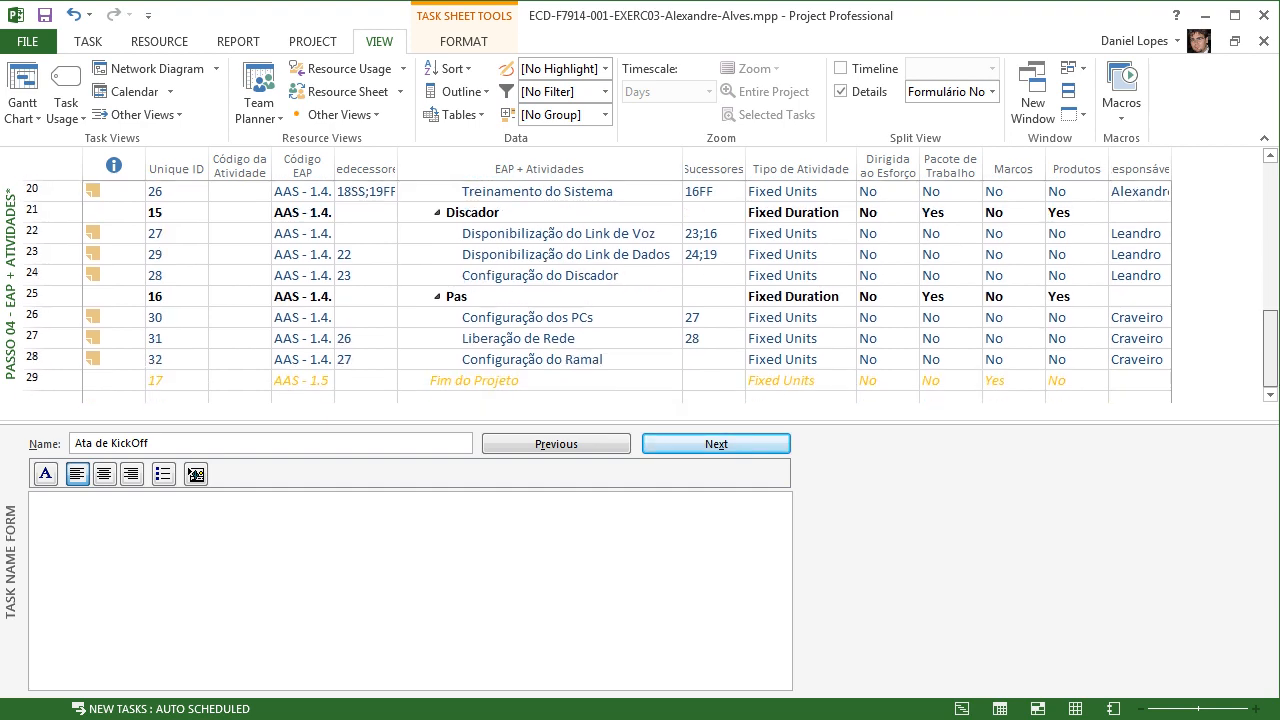
pyautogui.scroll(6, 597, 290)
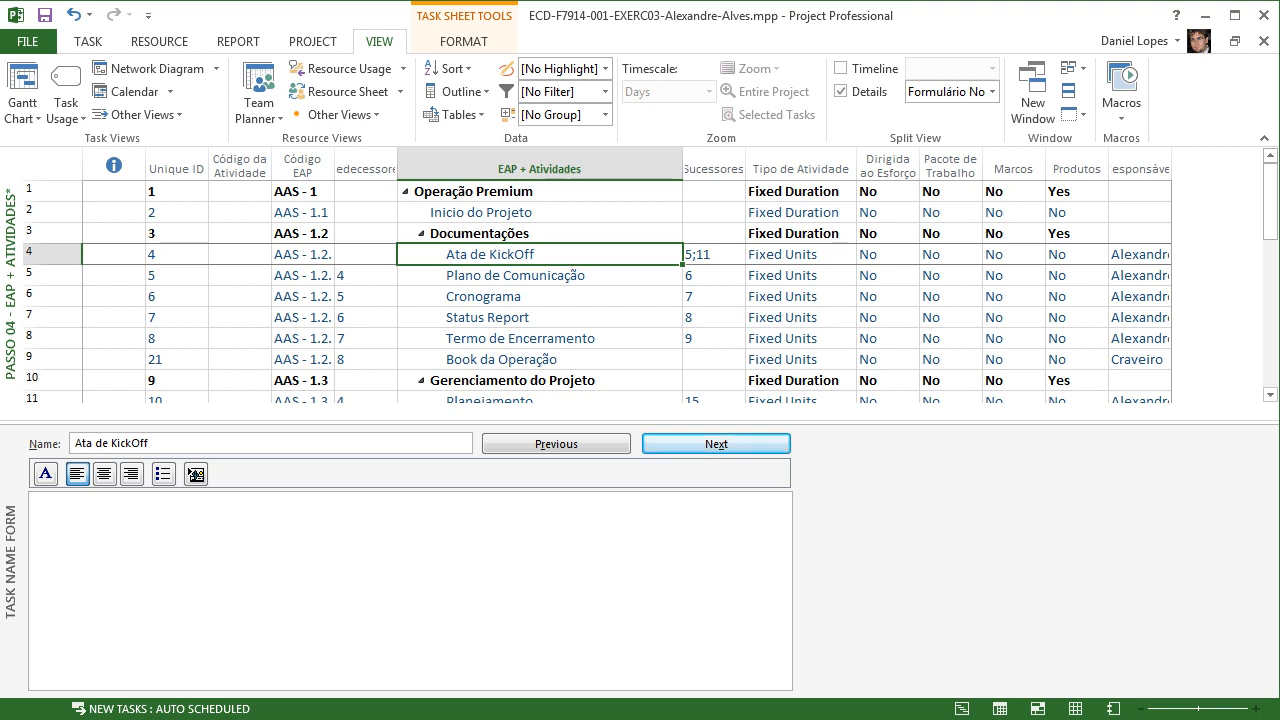
pyautogui.scroll(-2, 600, 290)
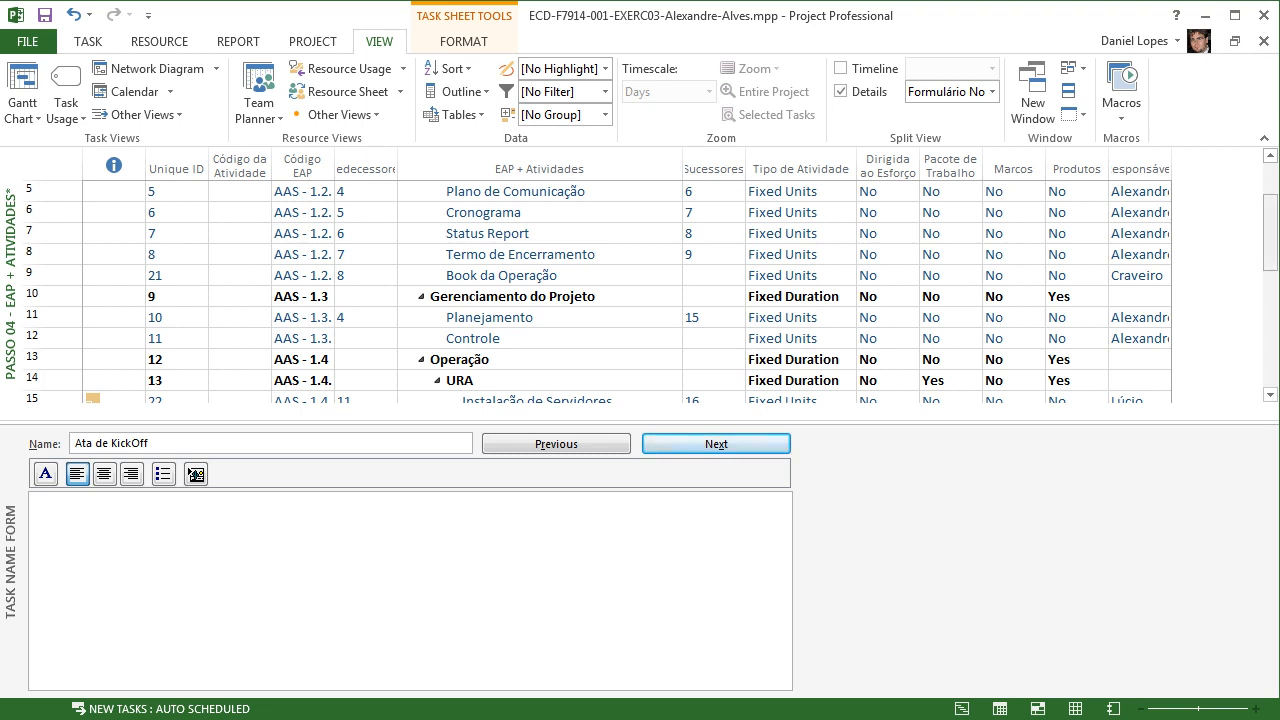
pyautogui.scroll(-1, 600, 290)
pyautogui.scroll(3, 600, 290)
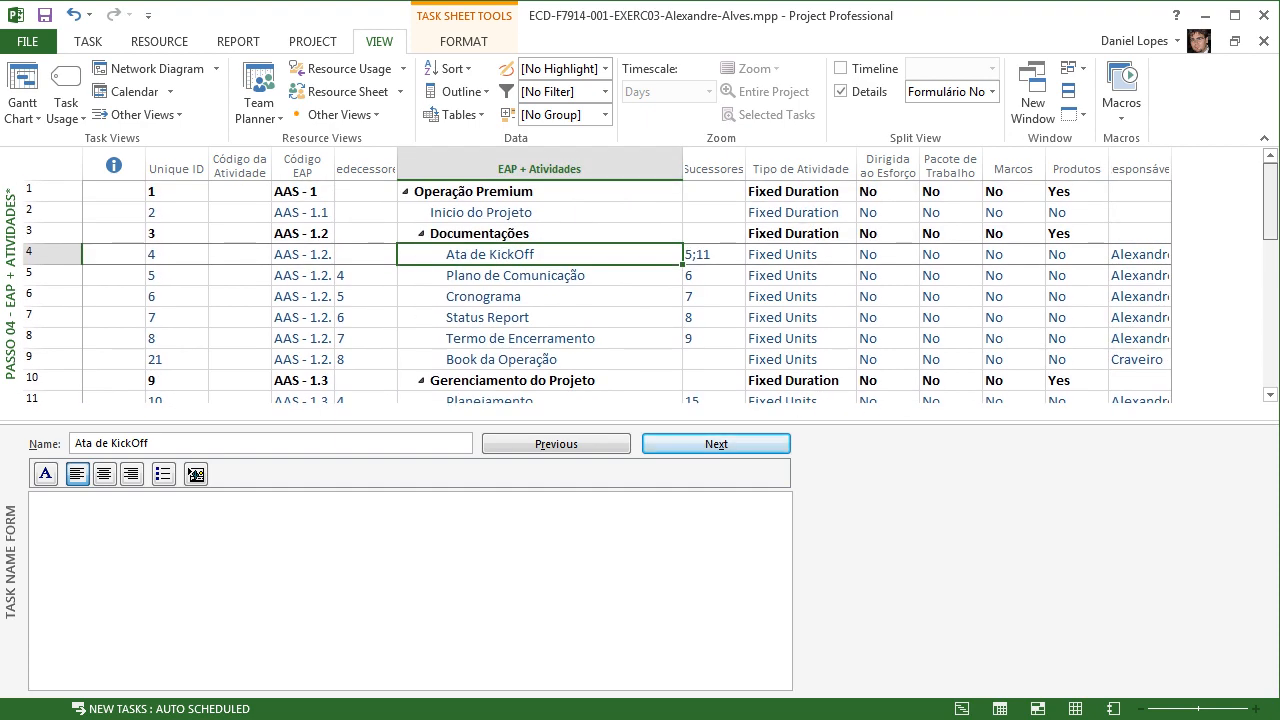
# Step: Examine Gerenciamento do Projeto with its tasks Planejamento and Controle, and check the Tipo de Atividade of Planejamento
pyautogui.scroll(-1, 600, 290)
pyautogui.click(539, 318)
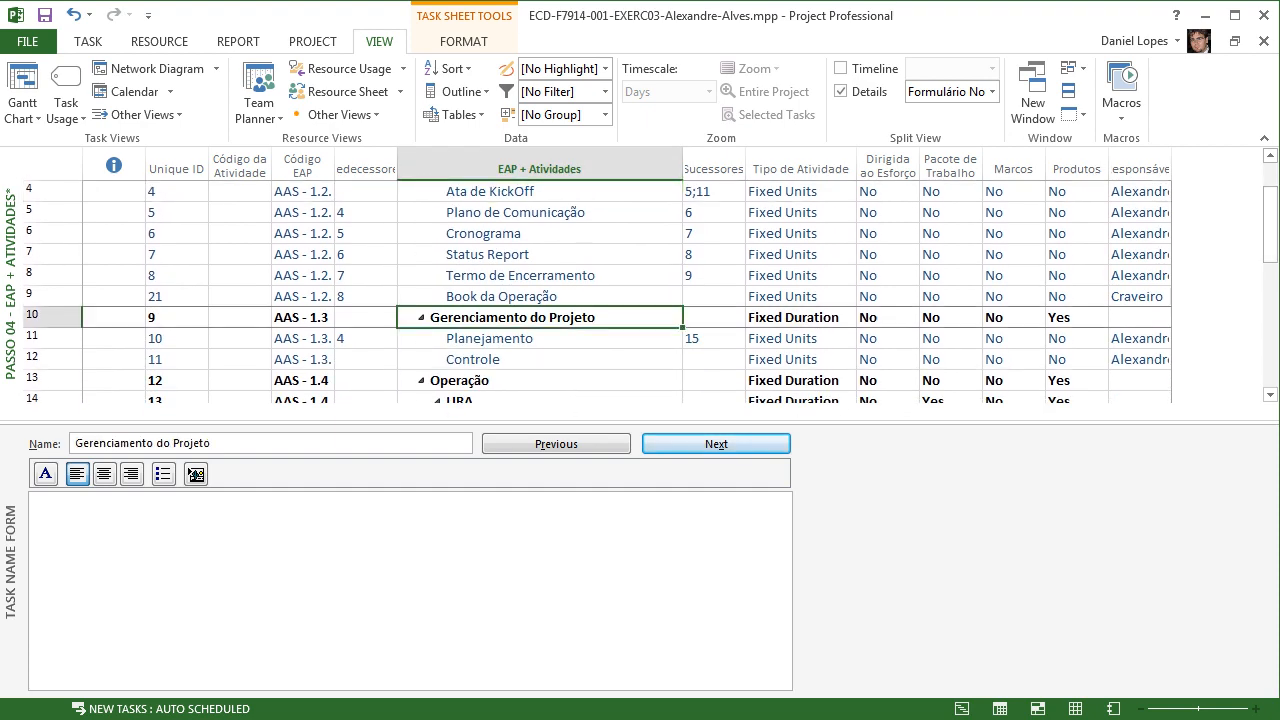
pyautogui.click(539, 339)
pyautogui.click(539, 360)
pyautogui.click(539, 339)
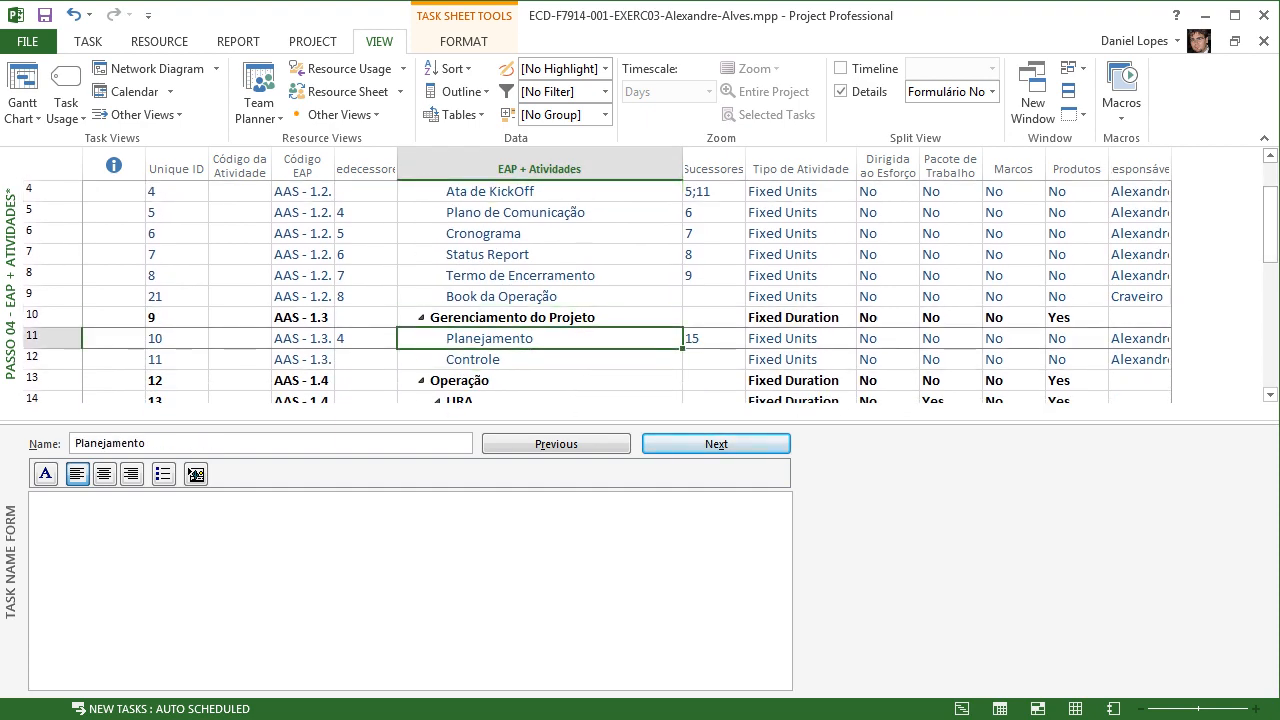
pyautogui.click(539, 360)
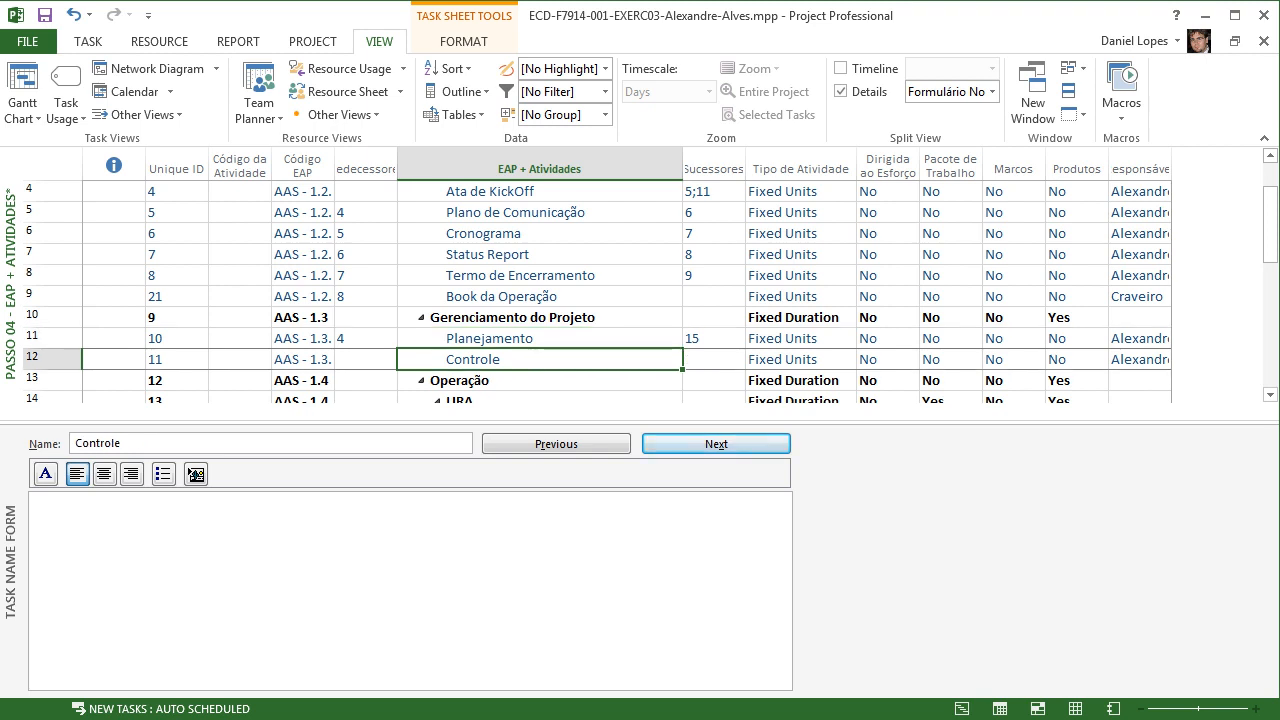
pyautogui.click(539, 318)
pyautogui.click(539, 339)
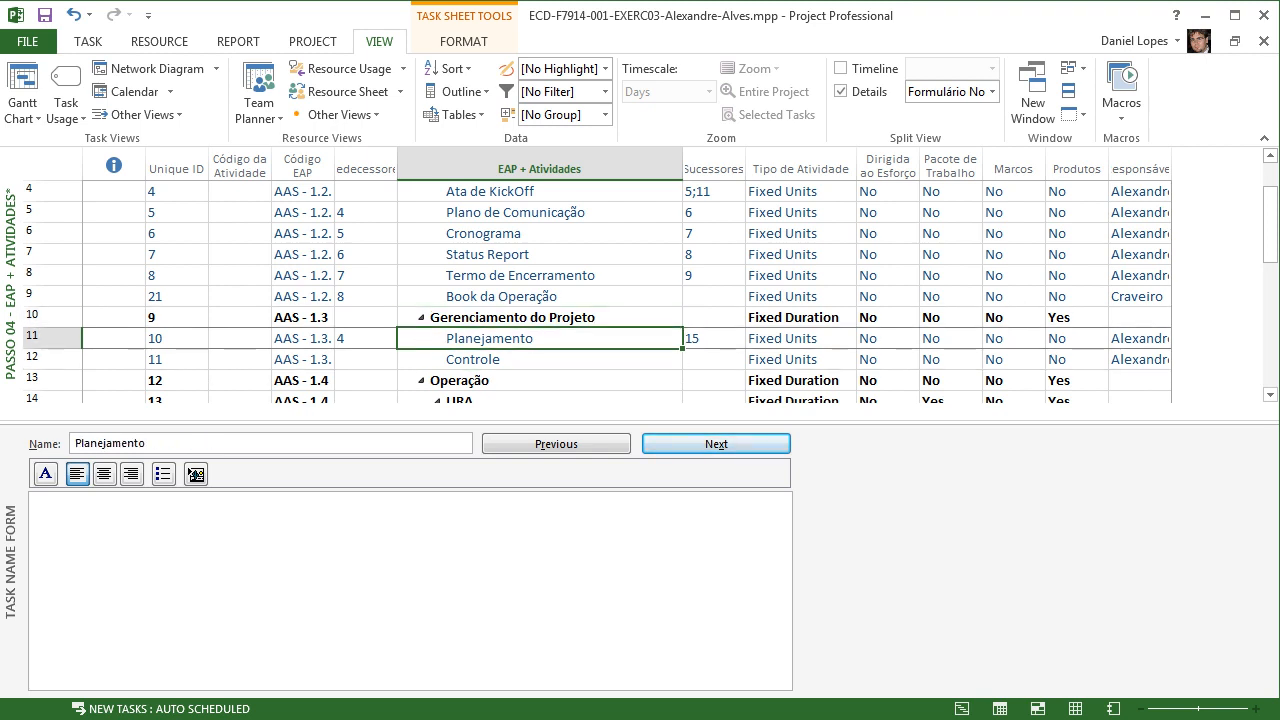
pyautogui.click(539, 360)
pyautogui.click(539, 339)
pyautogui.click(800, 339)
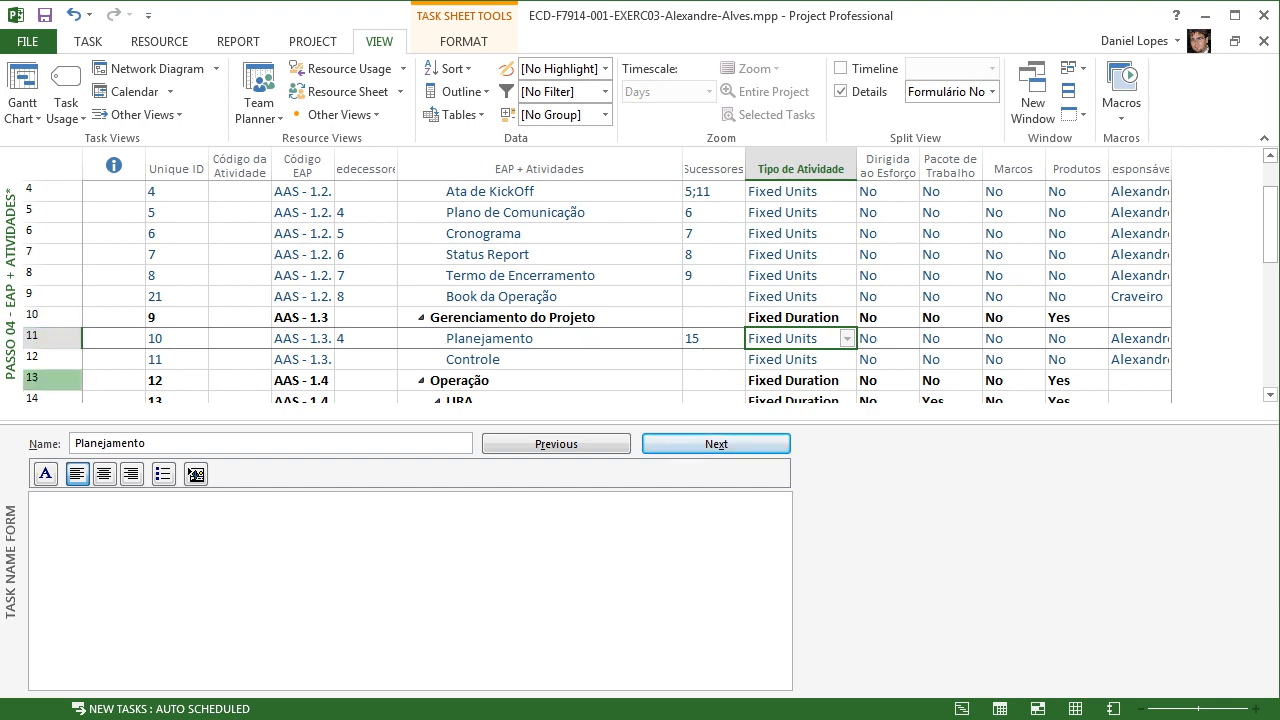
# Step: Return to the "Passo 1 - EAP" view and look over the expanded task list
pyautogui.rightClick(11, 340)
pyautogui.click(76, 345)
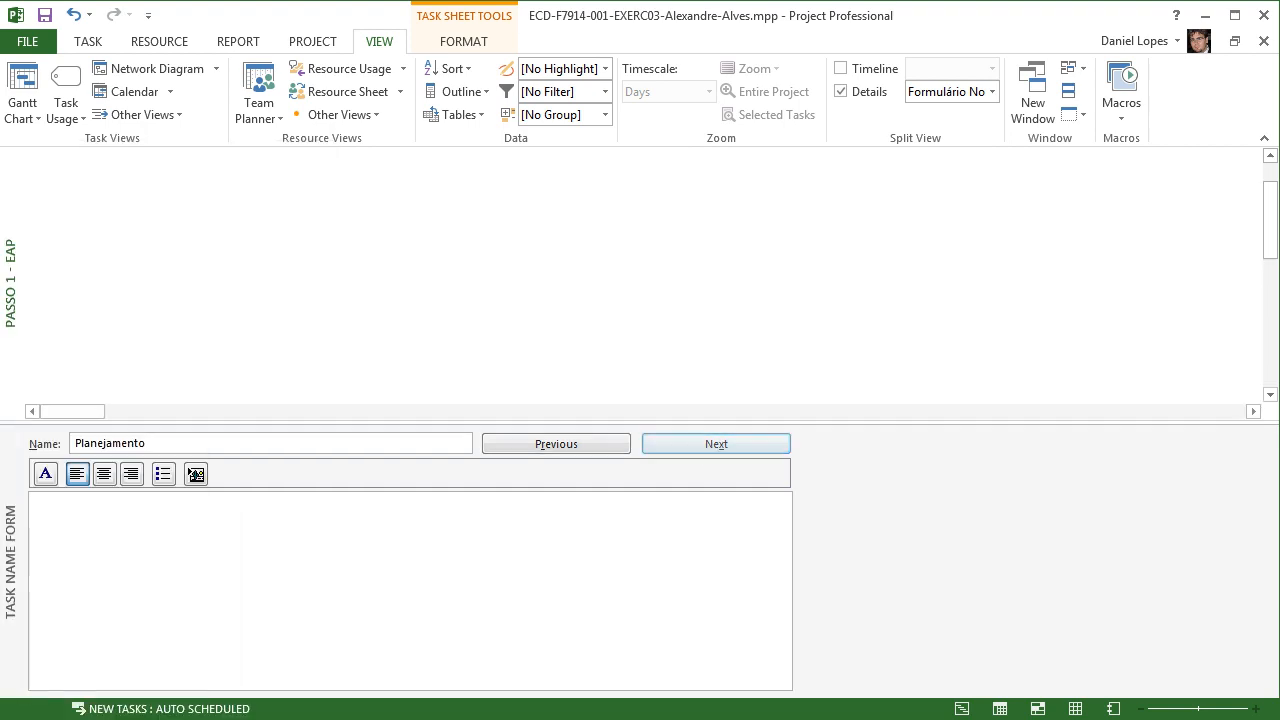
pyautogui.scroll(-3, 417, 285)
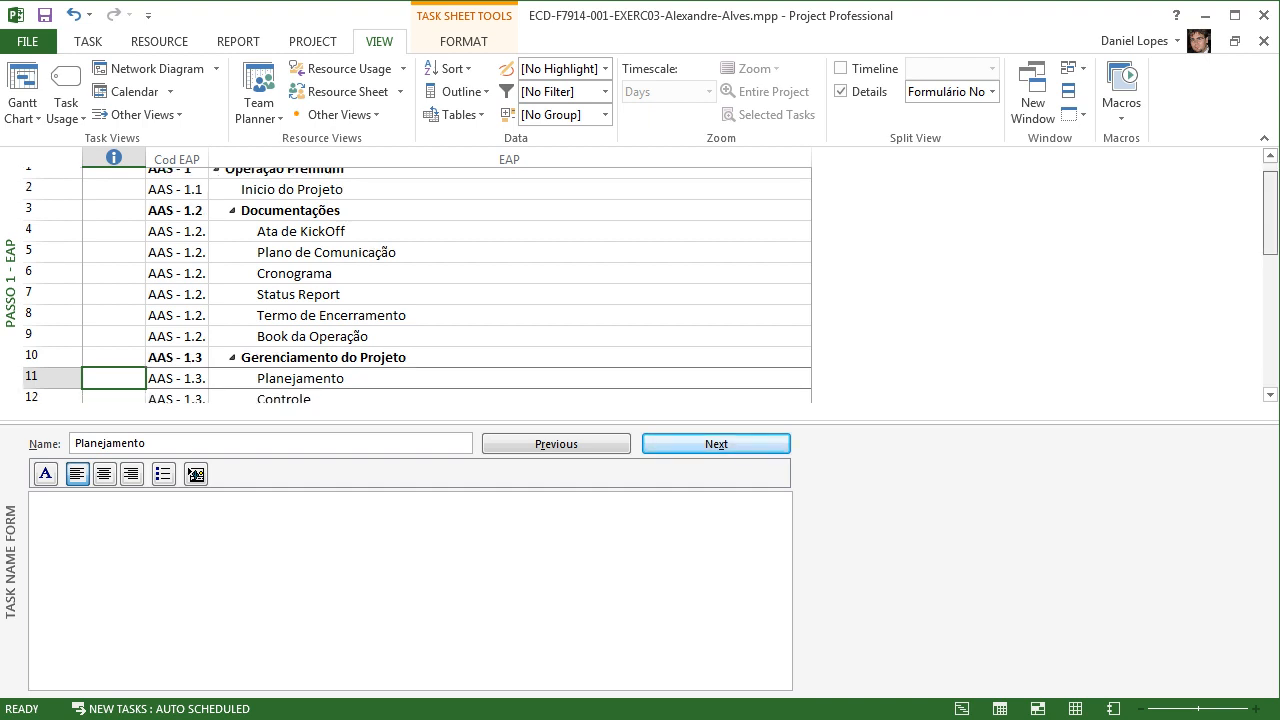
pyautogui.scroll(-2, 417, 285)
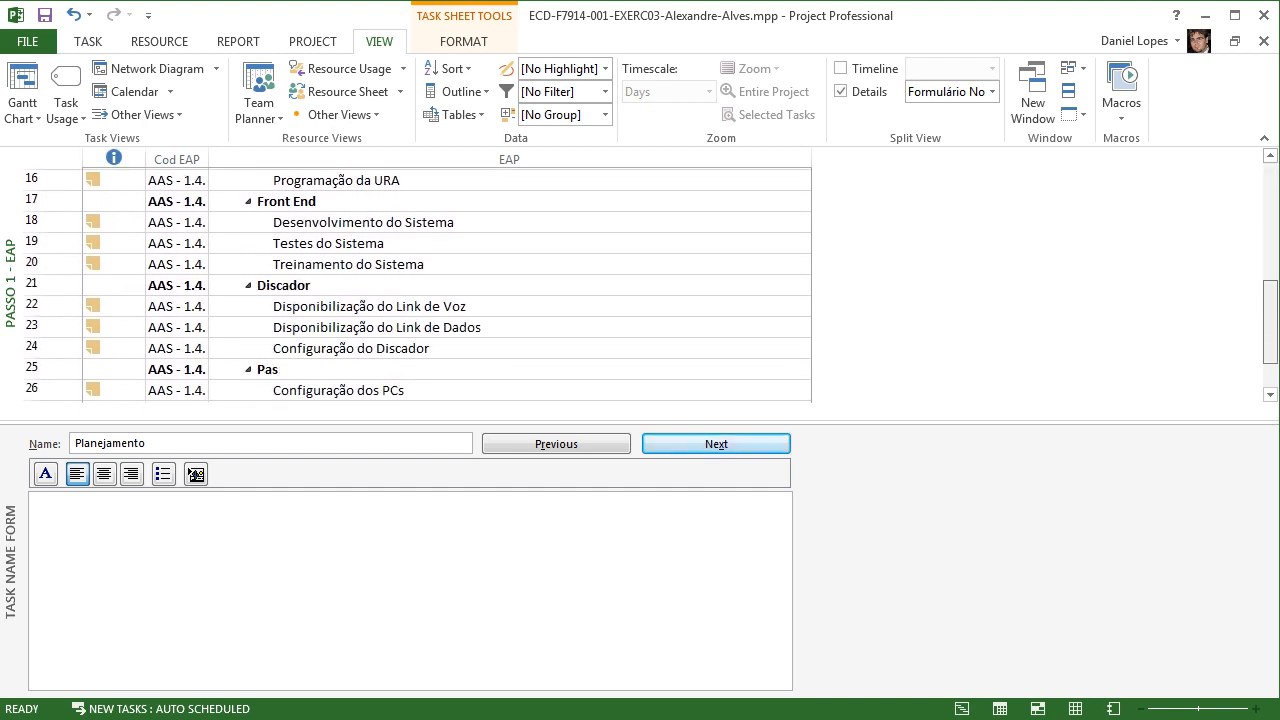
pyautogui.scroll(5, 417, 285)
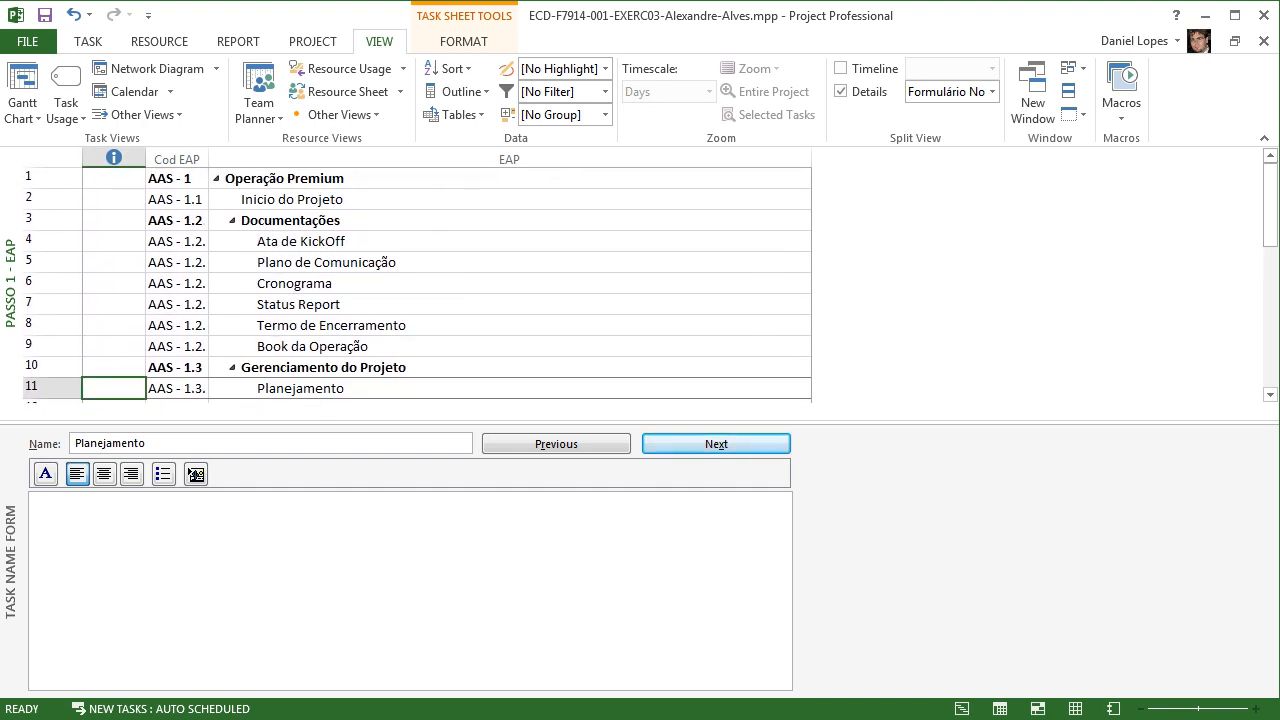
# Step: Review the tasks under Documentações, from Ata de KickOff to Book da Operação, and the tasks Planejamento and Controle under Gerenciamento do Projeto
pyautogui.moveTo(330, 241); pyautogui.dragTo(335, 346)
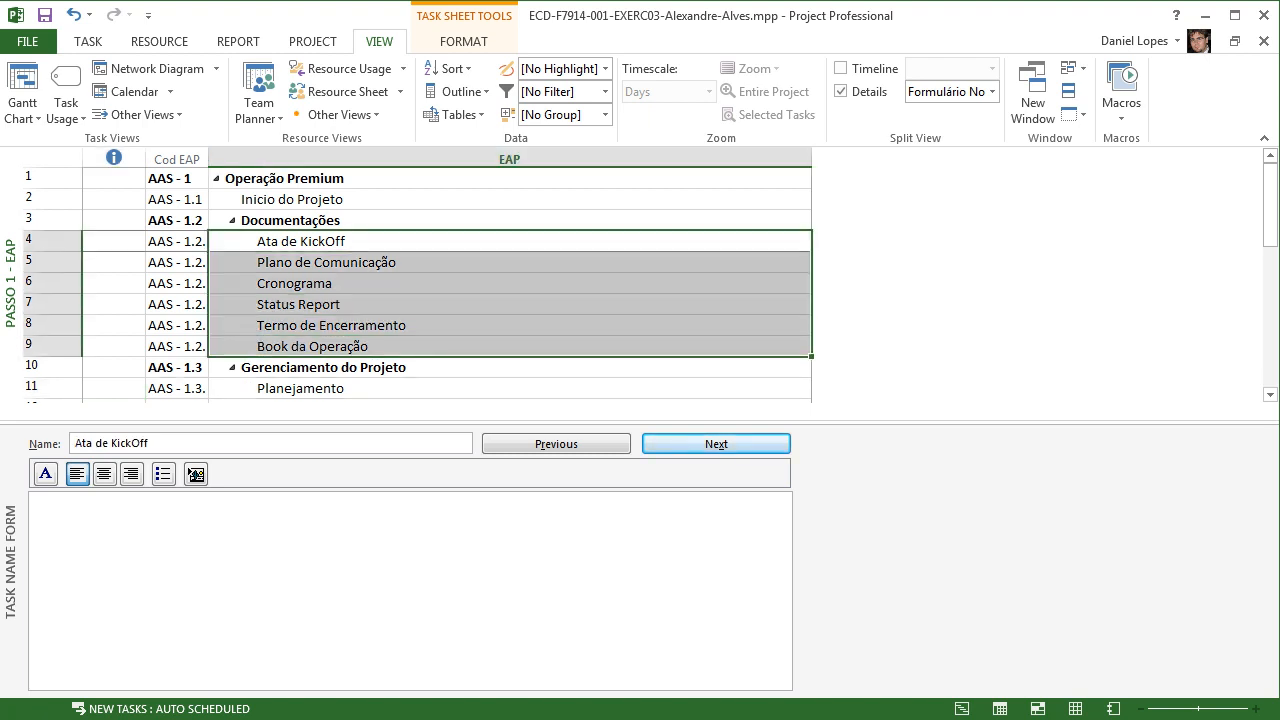
pyautogui.moveTo(1270, 205); pyautogui.dragTo(1270, 228)
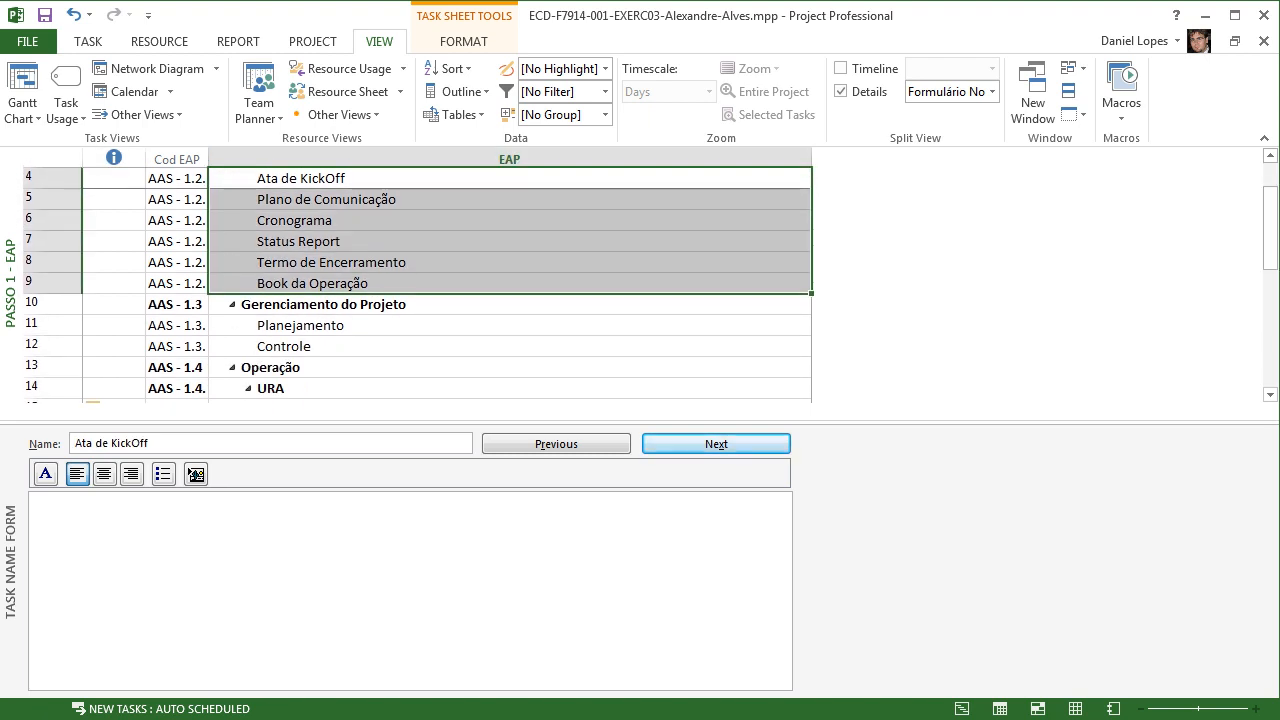
pyautogui.click(330, 304)
pyautogui.press('Down')
pyautogui.press('Down')
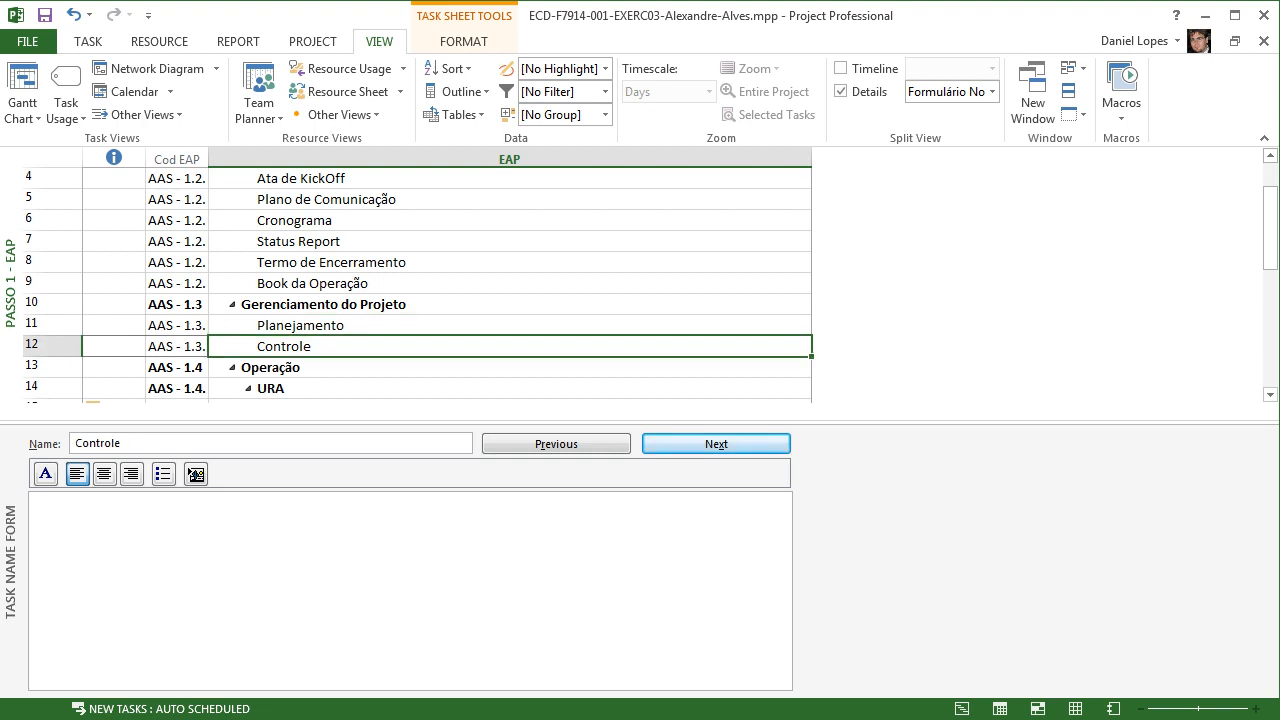
# Step: Go through the Operação work packages URA, Front End, Discador and Pas, ending at Fim do Projeto
pyautogui.moveTo(1270, 228); pyautogui.dragTo(1270, 283)
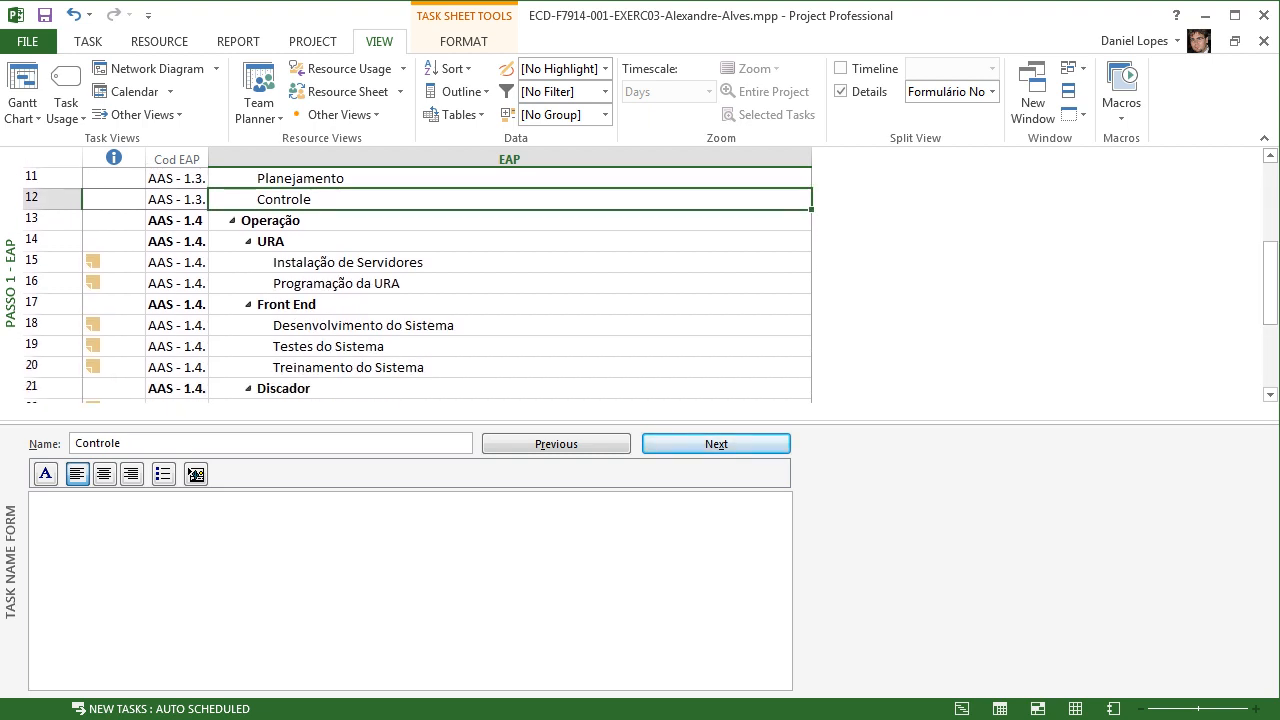
pyautogui.click(330, 241)
pyautogui.click(330, 304)
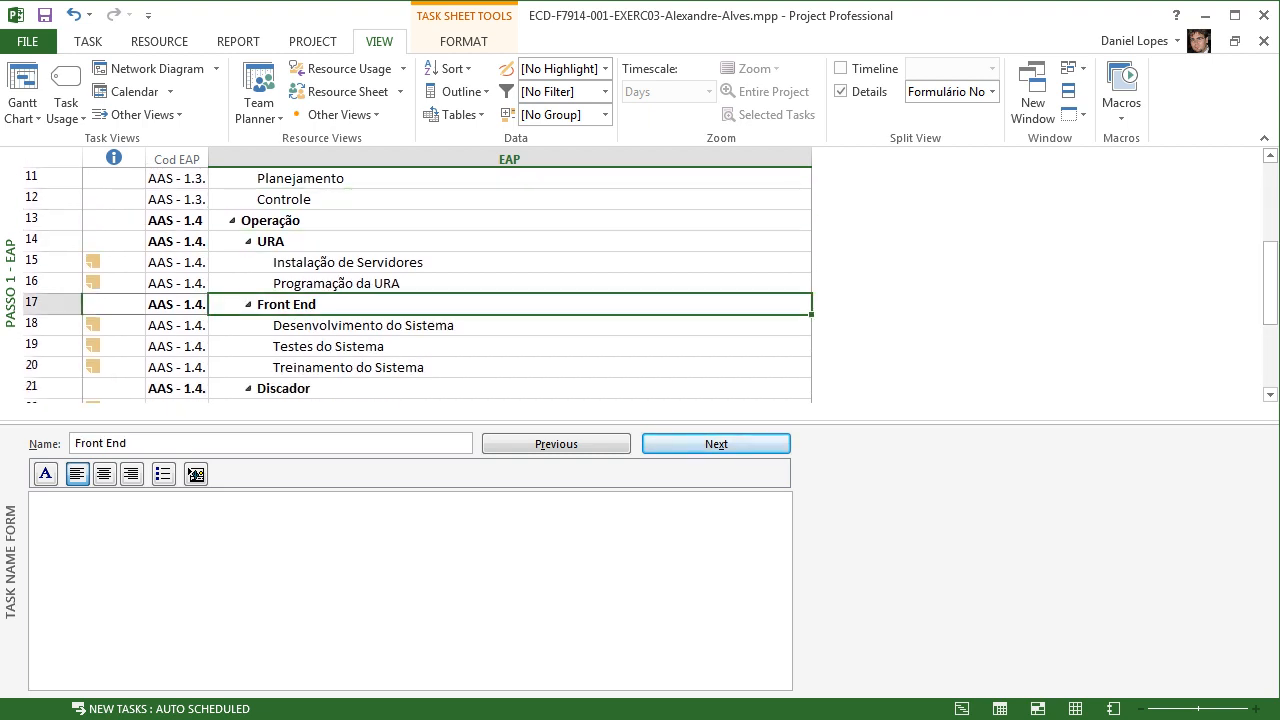
pyautogui.moveTo(1270, 283); pyautogui.dragTo(1270, 329)
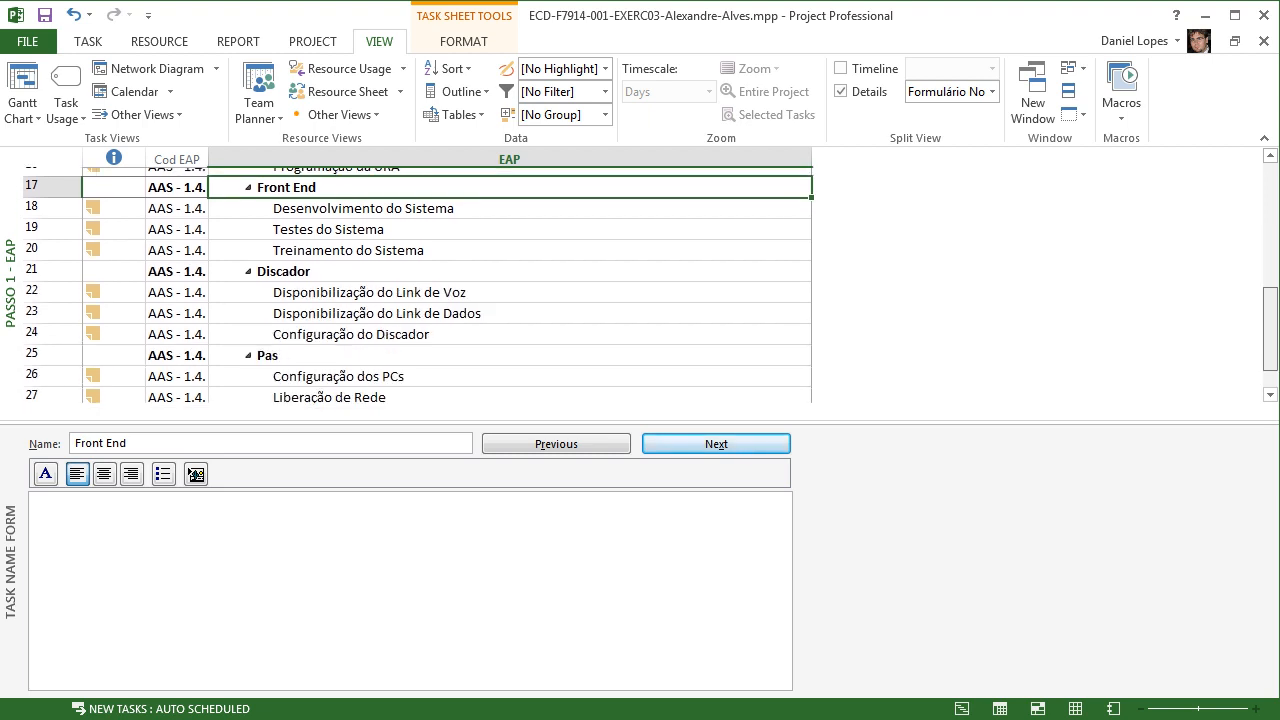
pyautogui.click(330, 262)
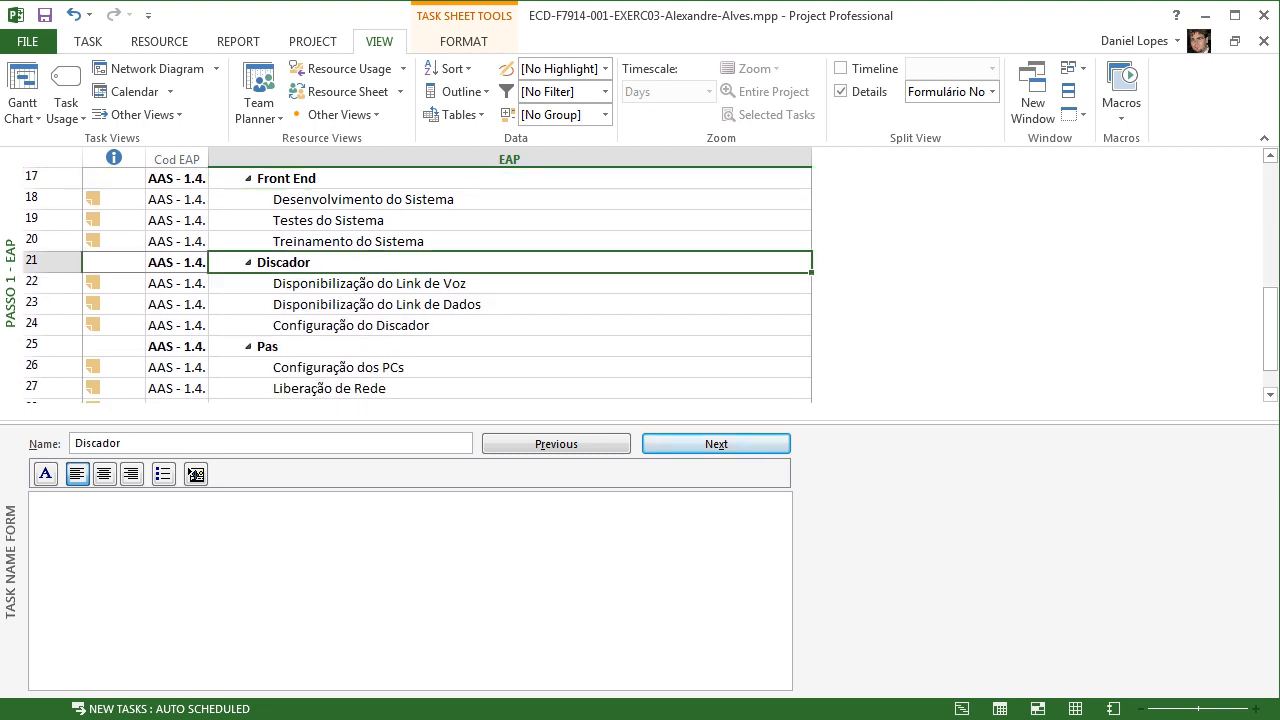
pyautogui.click(330, 346)
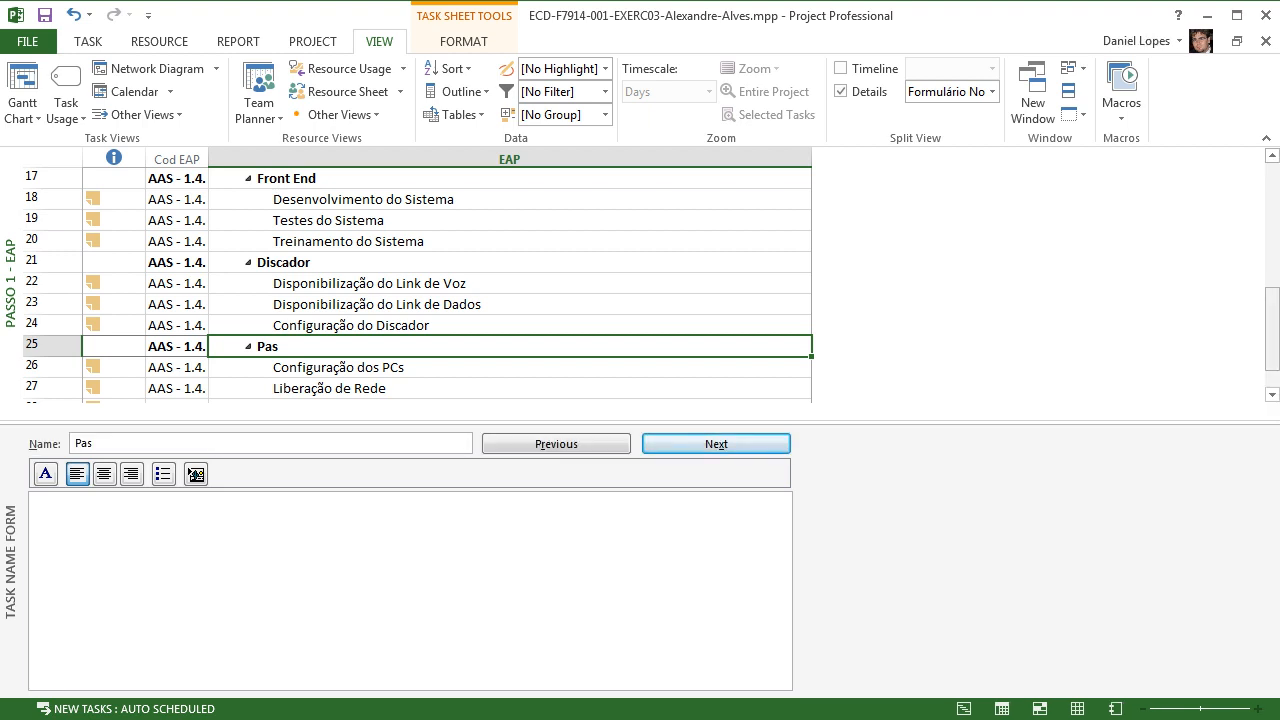
pyautogui.scroll(-1, 418, 285)
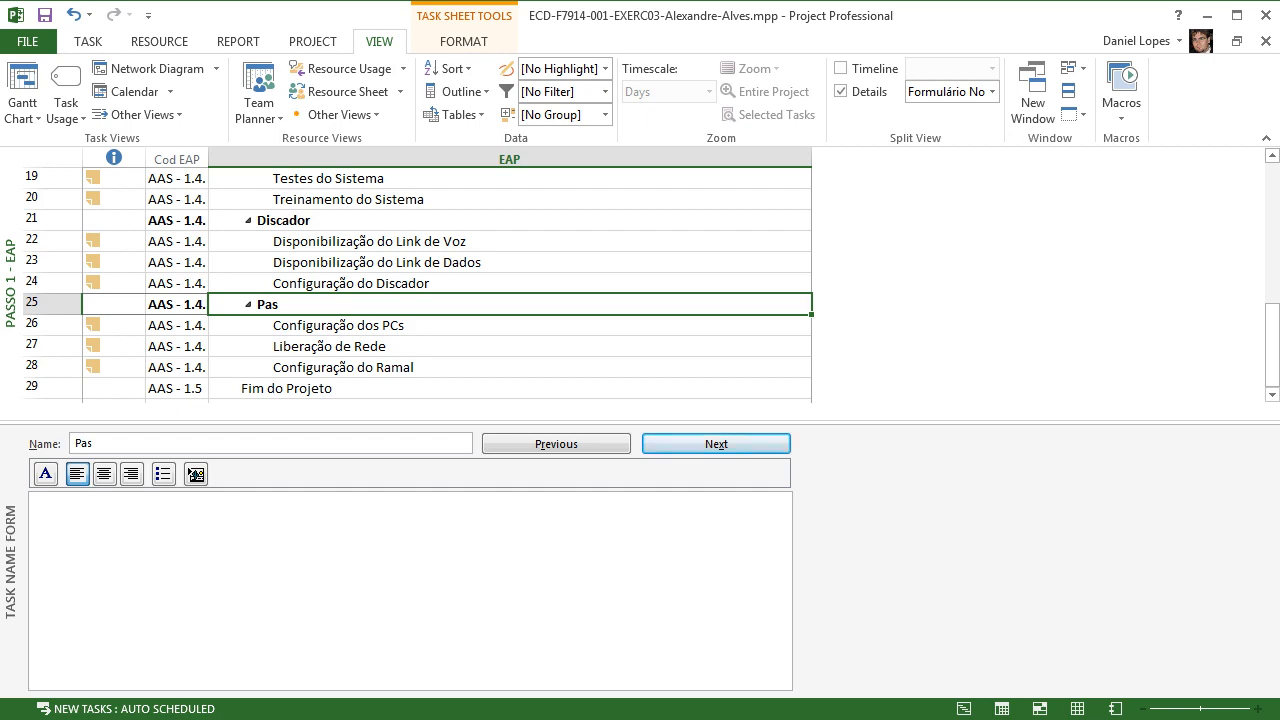
pyautogui.click(287, 388)
# Step: Close the Task Name Form split pane and open the WBS code definition for the Cod EAP column
pyautogui.moveTo(420, 422); pyautogui.dragTo(420, 697)
pyautogui.scroll(6, 418, 424)
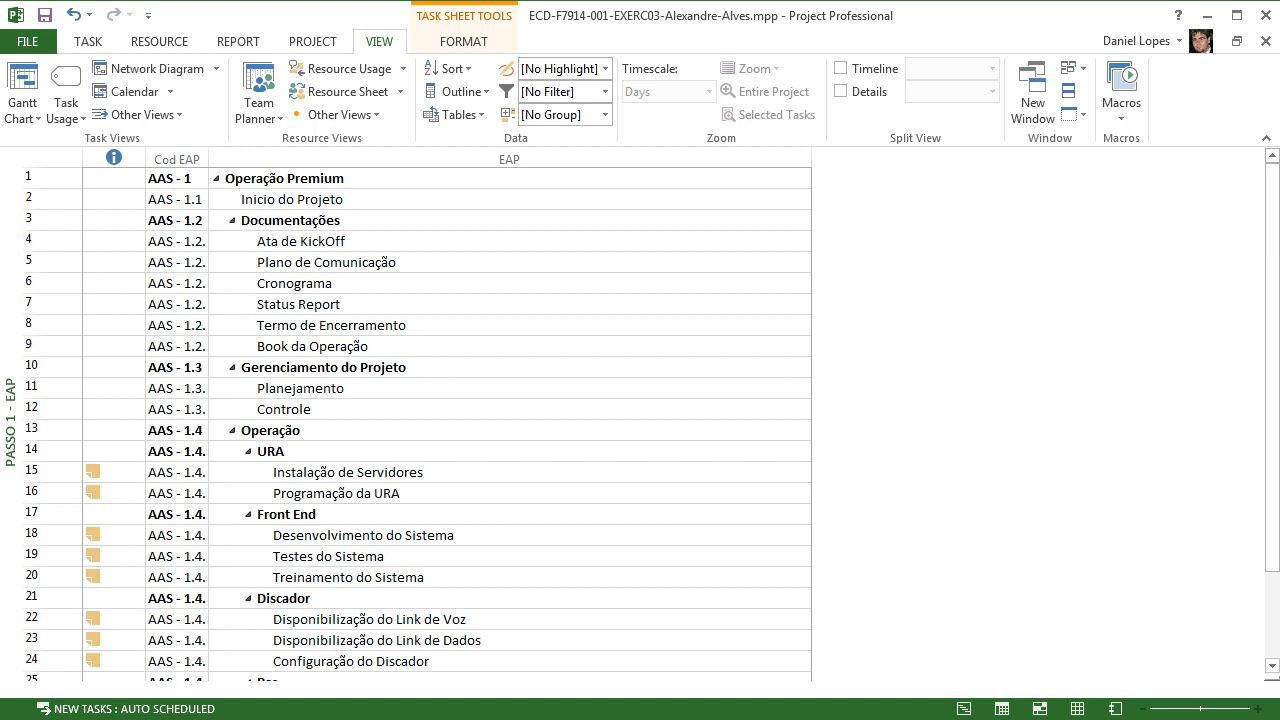
pyautogui.click(176, 159)
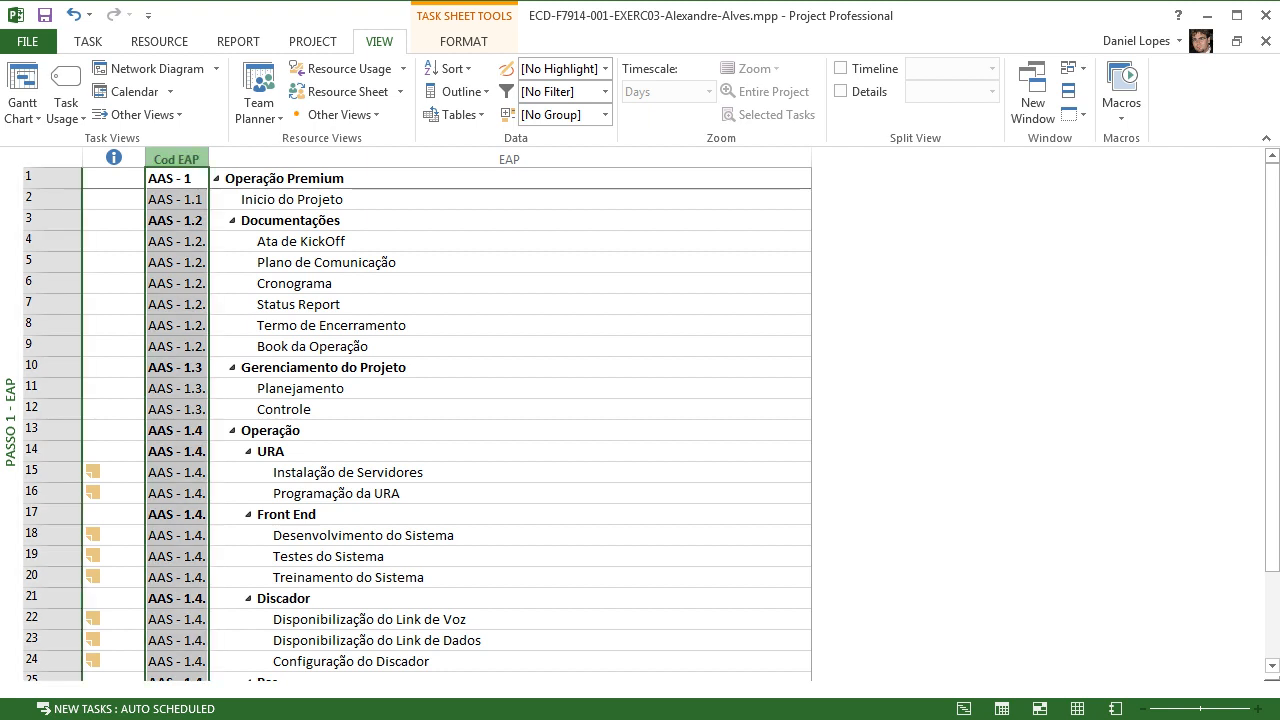
pyautogui.click(313, 41)
pyautogui.click(347, 110)
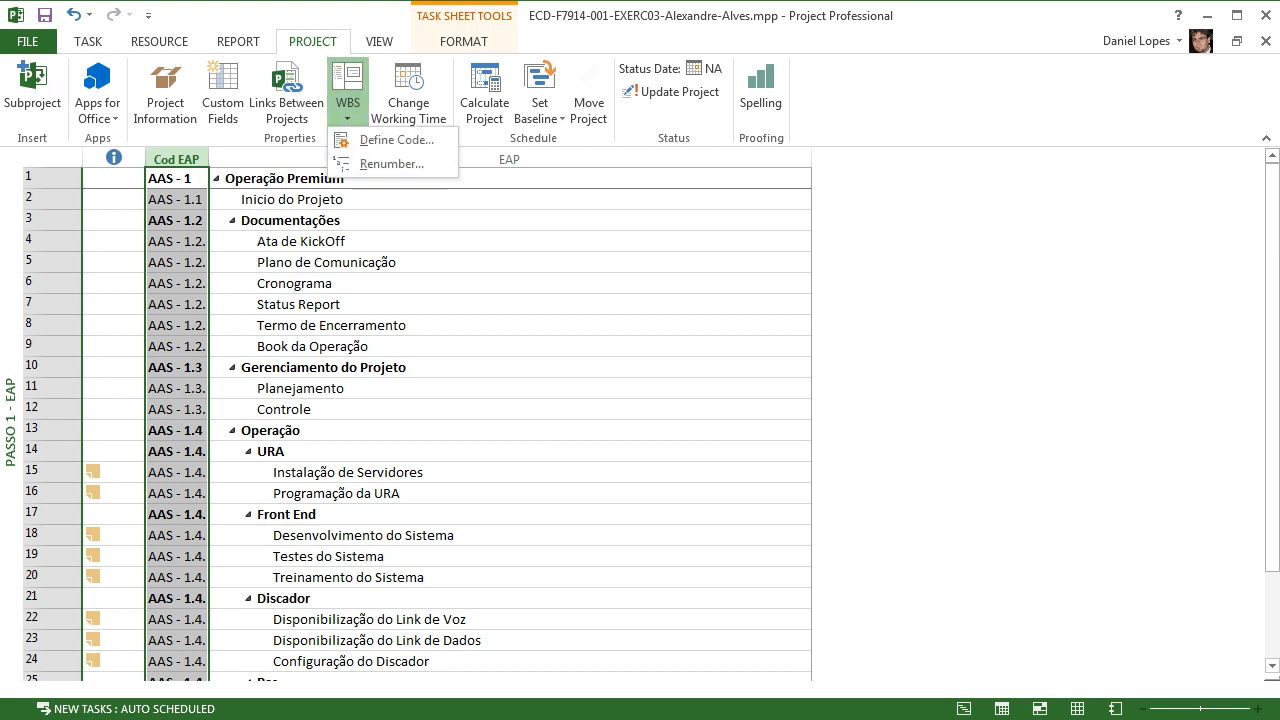
pyautogui.click(396, 140)
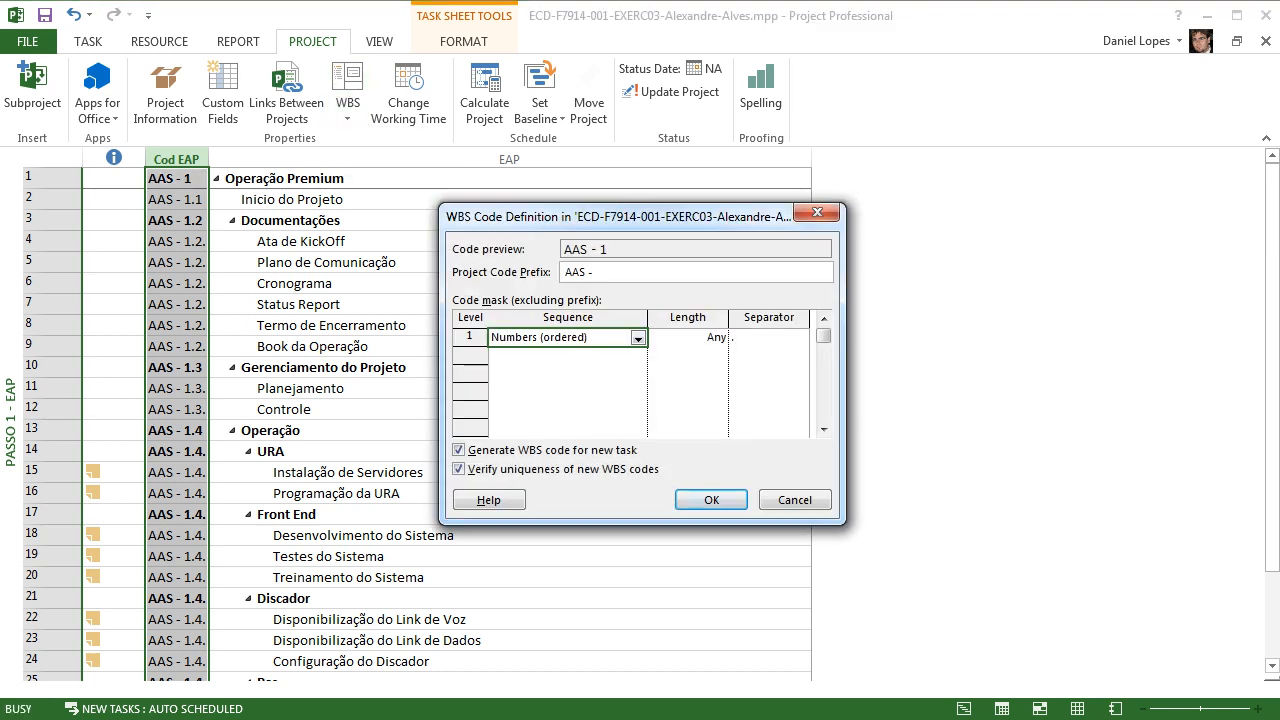
# Step: Try a second-level WBS code mask of Characters (unordered) and leave the code definition
pyautogui.click(597, 272)
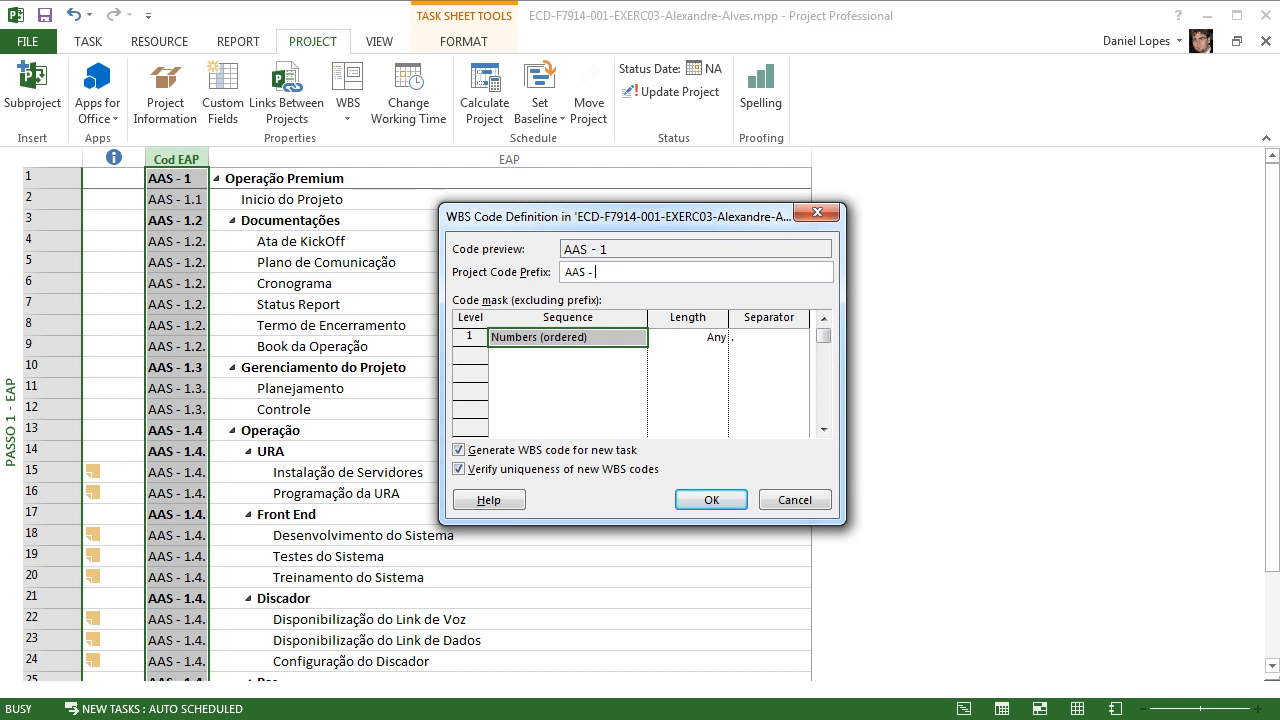
pyautogui.click(567, 356)
pyautogui.click(638, 357)
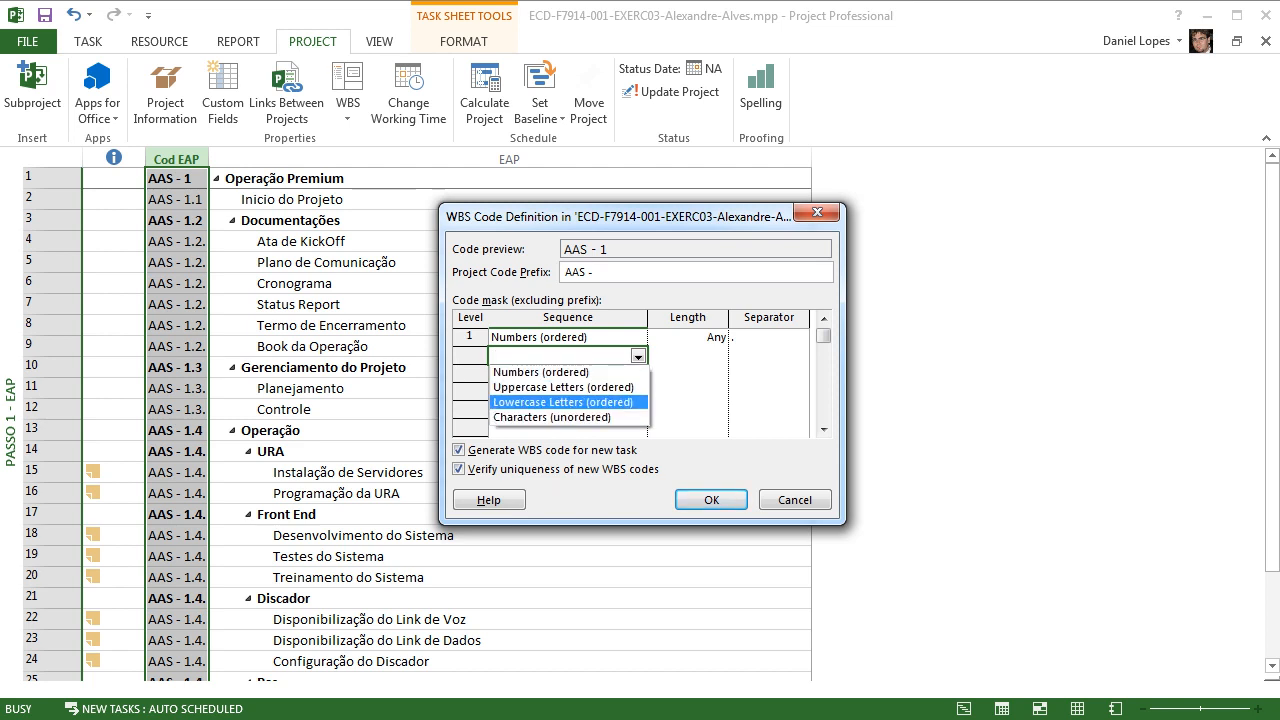
pyautogui.click(638, 357)
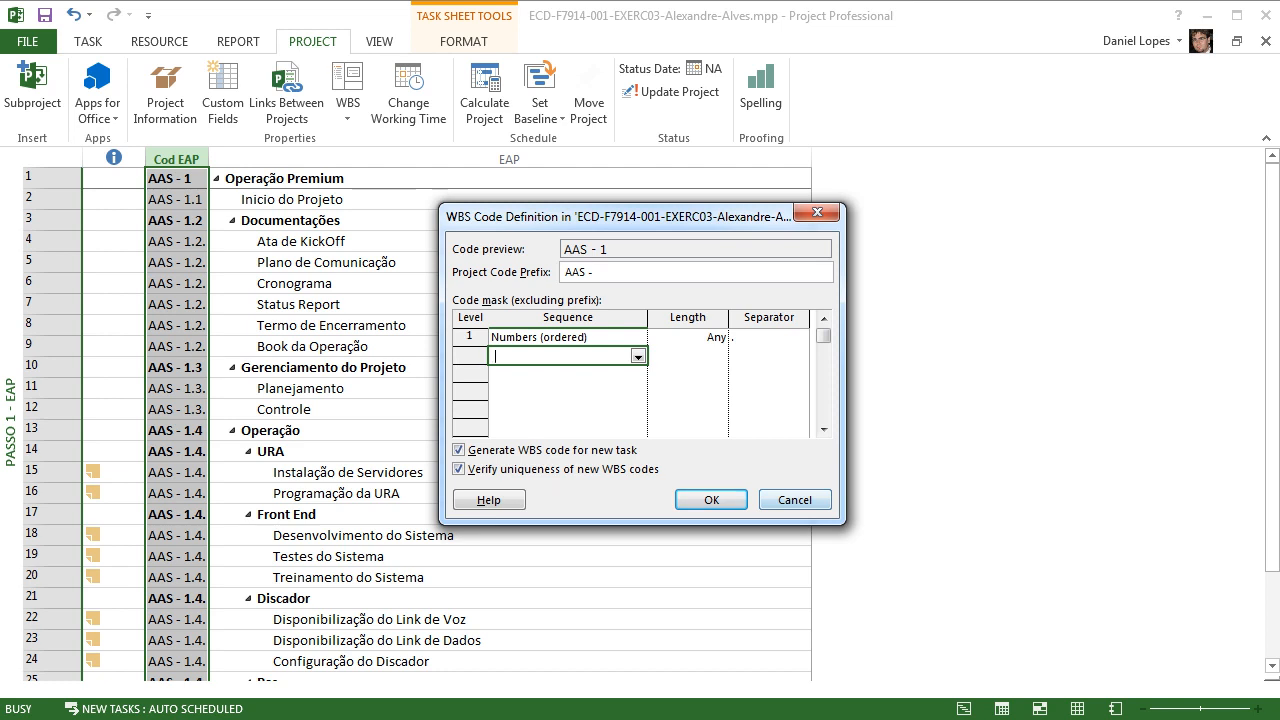
pyautogui.click(638, 357)
pyautogui.click(590, 417)
pyautogui.click(570, 392)
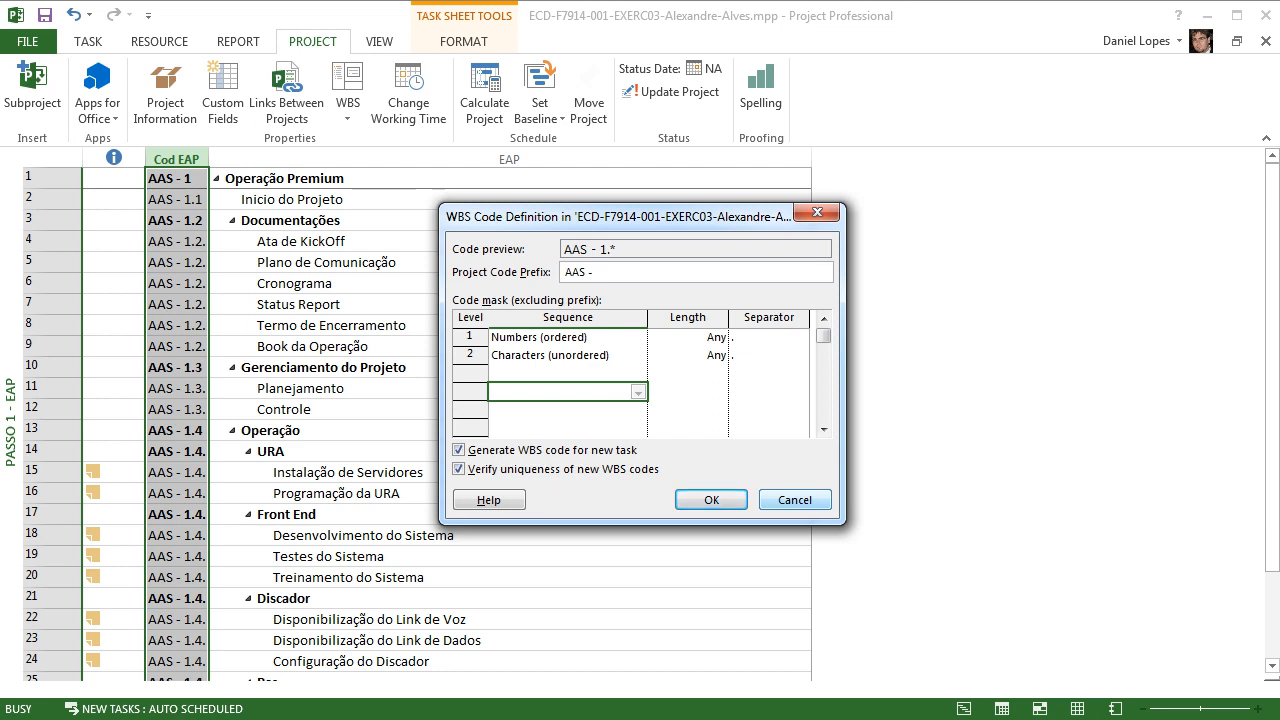
pyautogui.press('Return')
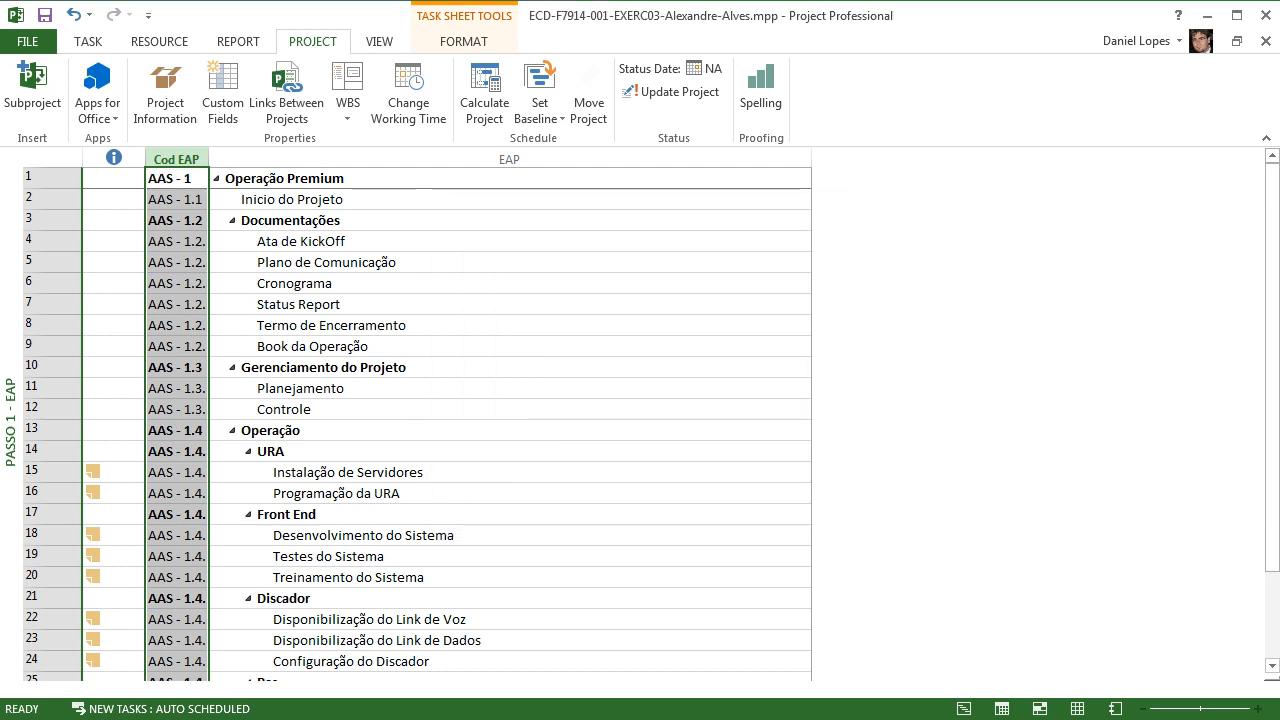
# Step: Switch to the "Passo 2 - Apoio a Classificação ORG" view and examine the NO1, NO2, NO3 and ORG columns, starting with Ata de KickOff
pyautogui.rightClick(8, 300)
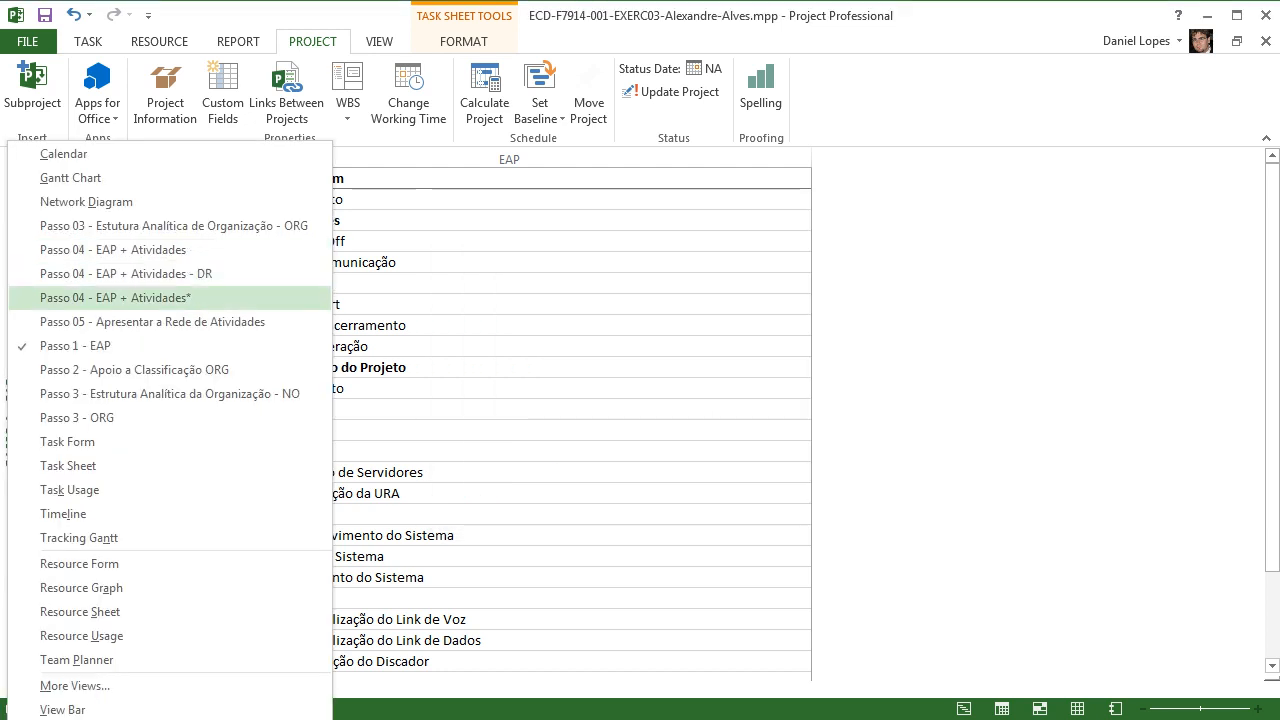
pyautogui.click(134, 369)
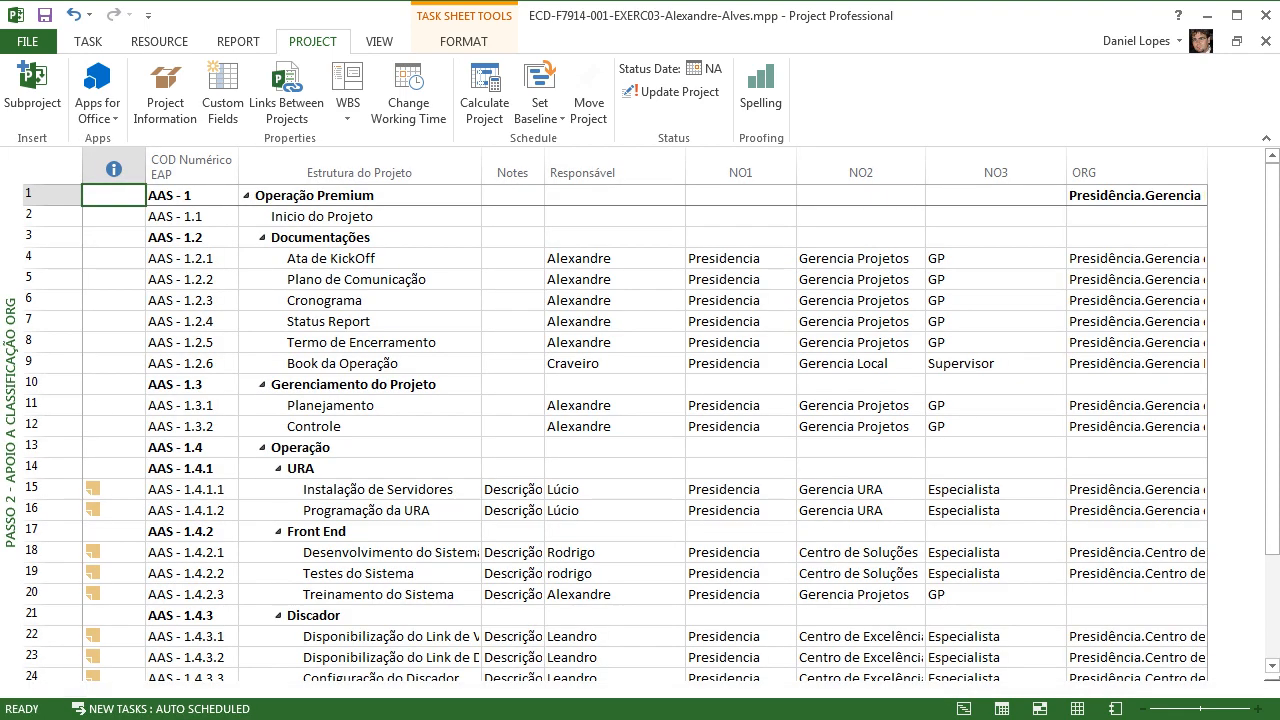
pyautogui.click(740, 259)
pyautogui.click(861, 259)
pyautogui.click(995, 259)
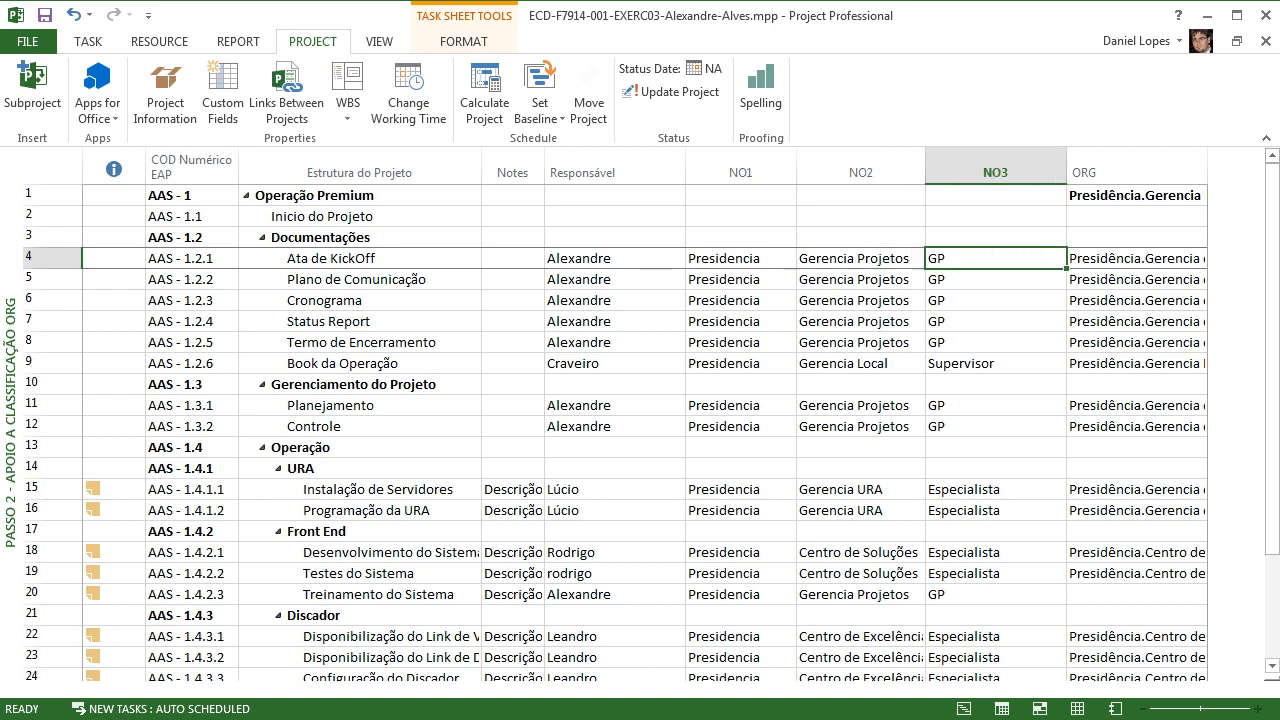
pyautogui.click(1136, 168)
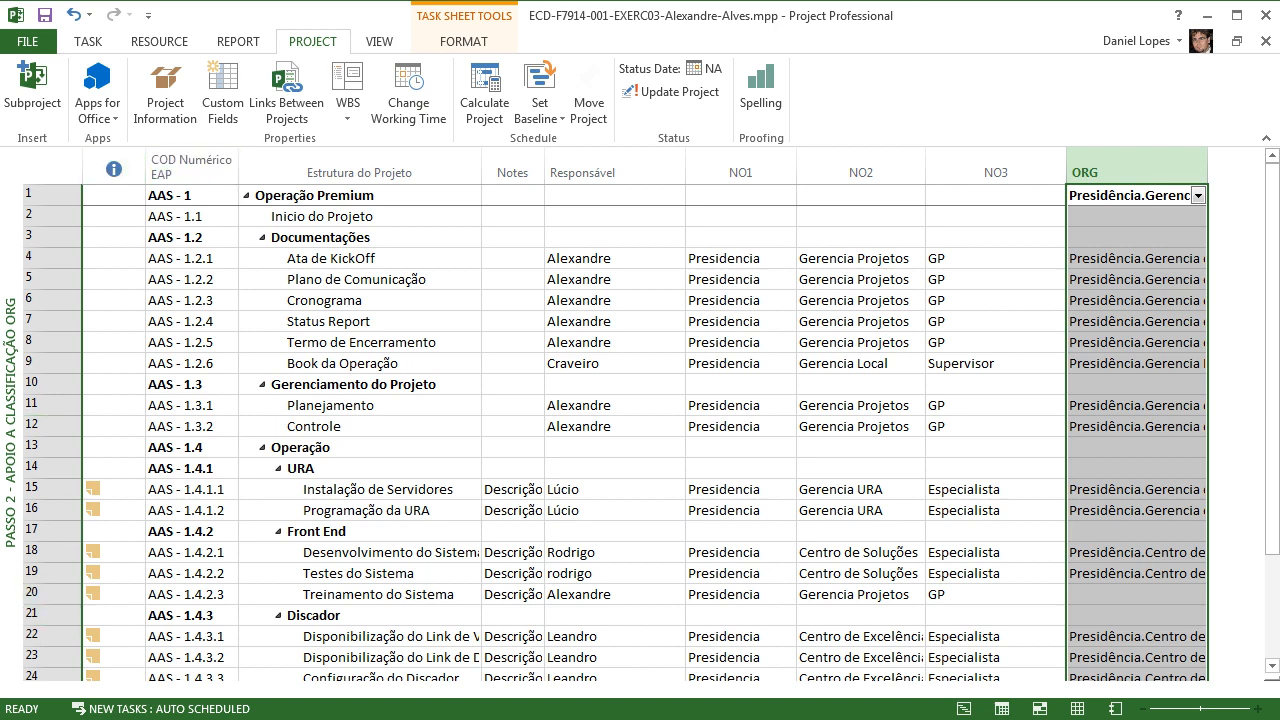
pyautogui.click(114, 195)
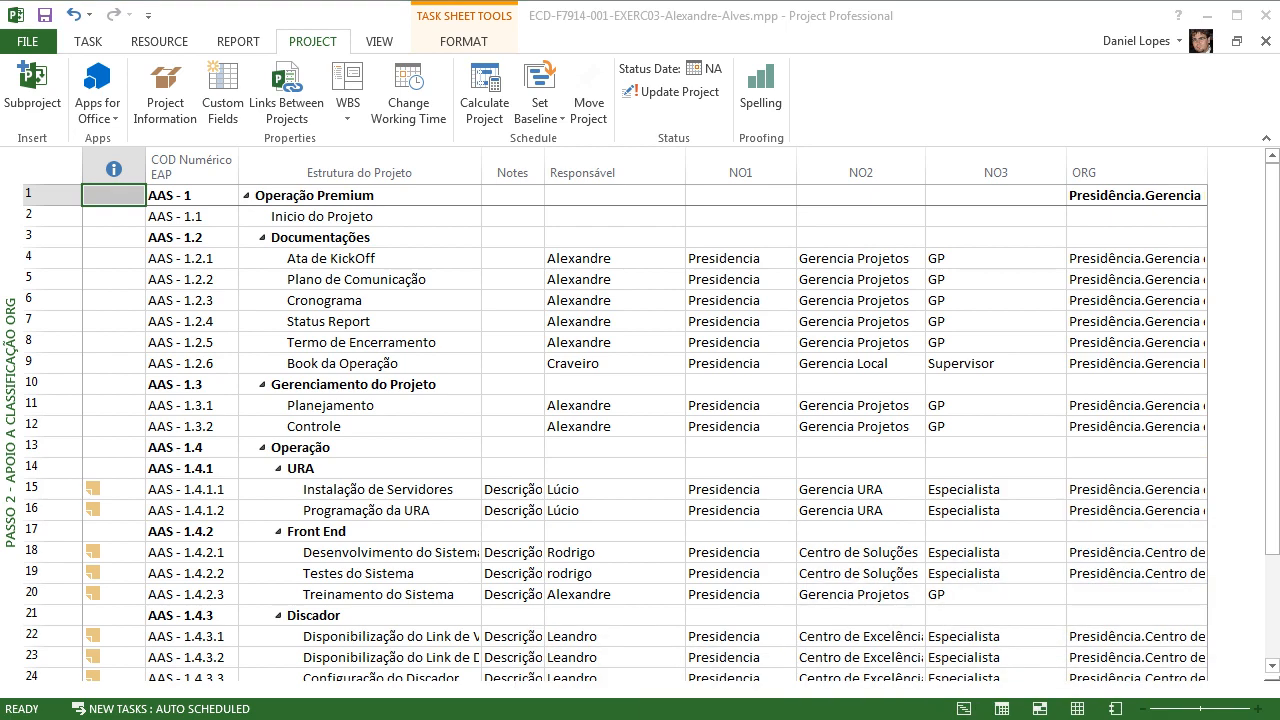
# Step: Switch to the browser and compare the Unidade 02 and Unidade 03 directed activities and working materials on the Moodle course page
pyautogui.hotkey('alt', 'Tab')
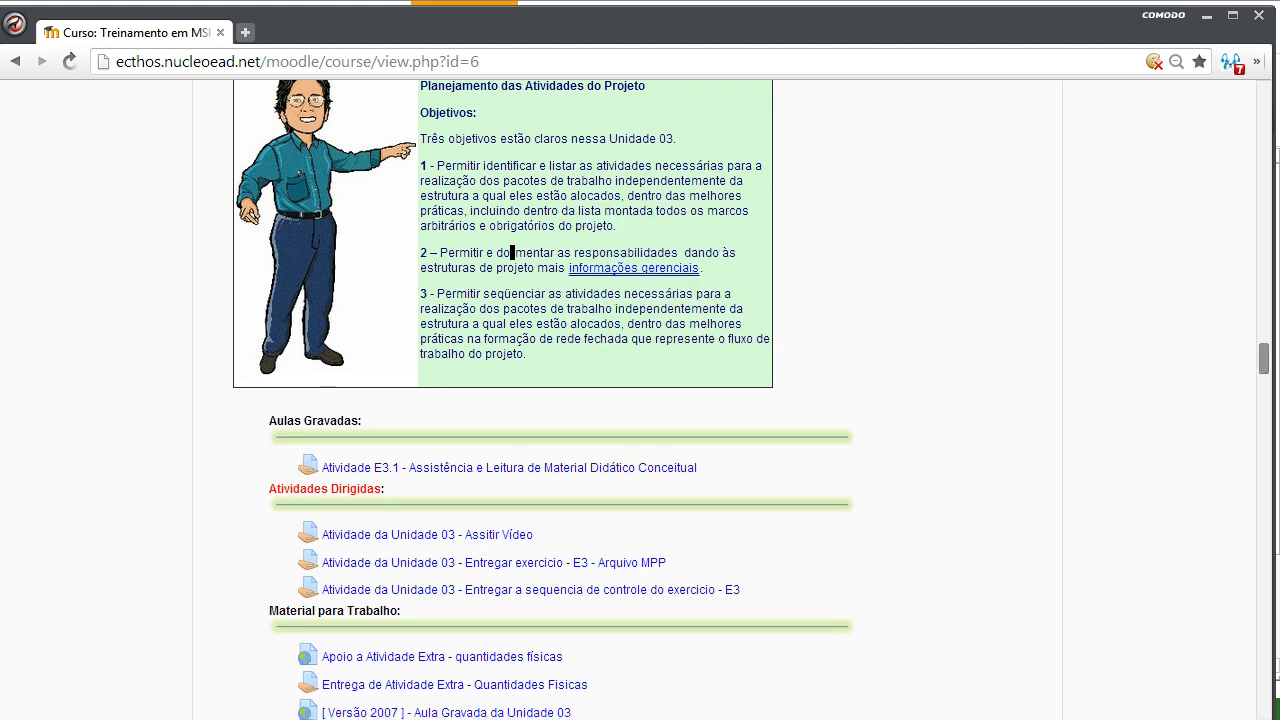
pyautogui.scroll(-2, 512, 259)
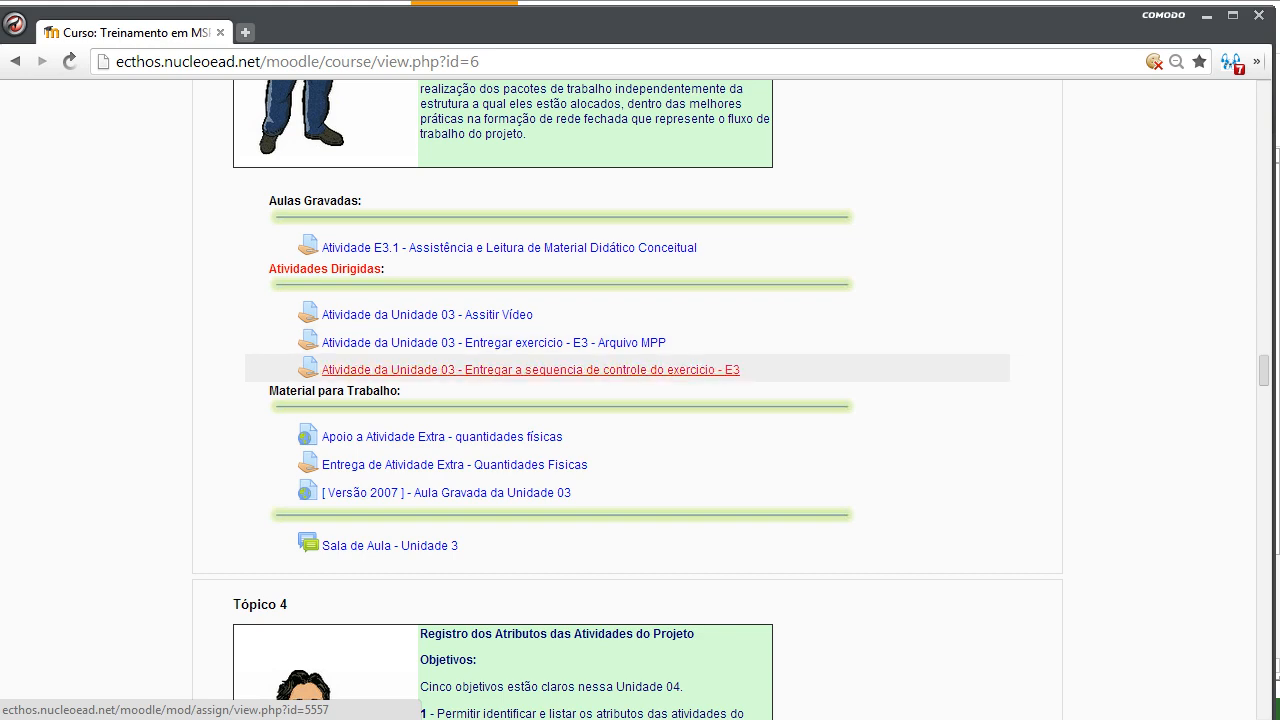
pyautogui.scroll(5, 512, 565)
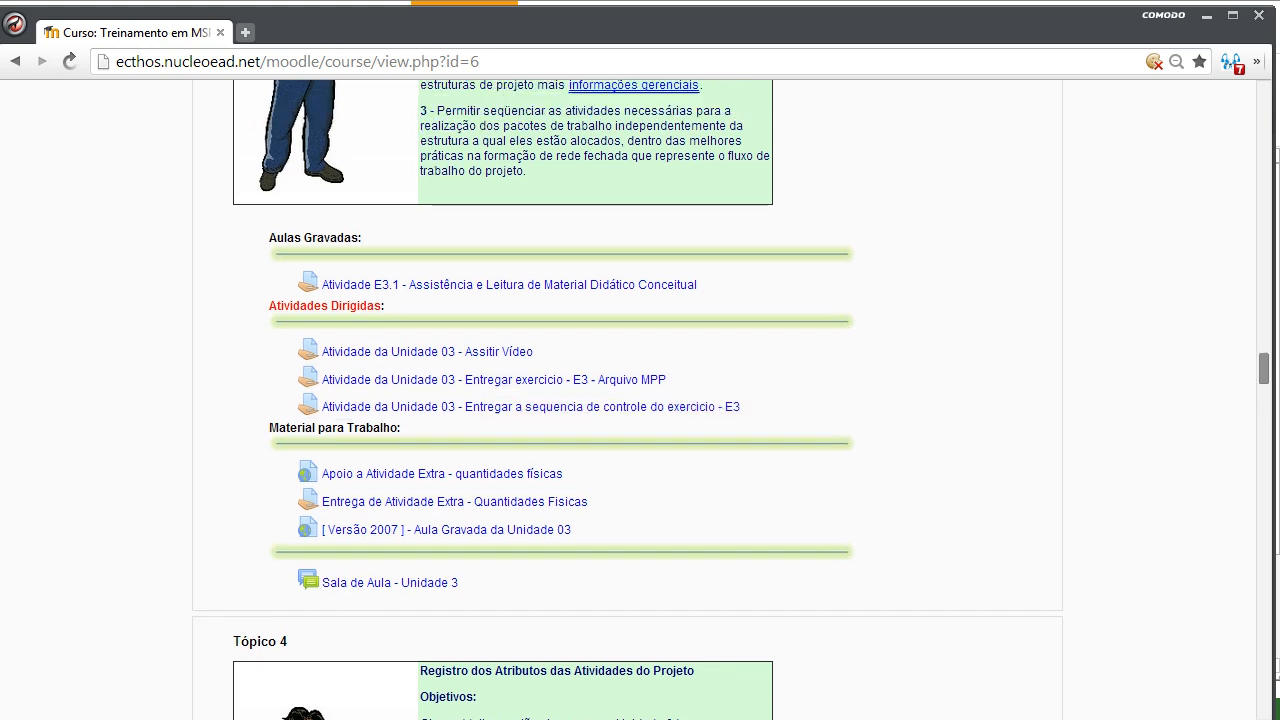
pyautogui.scroll(3, 512, 565)
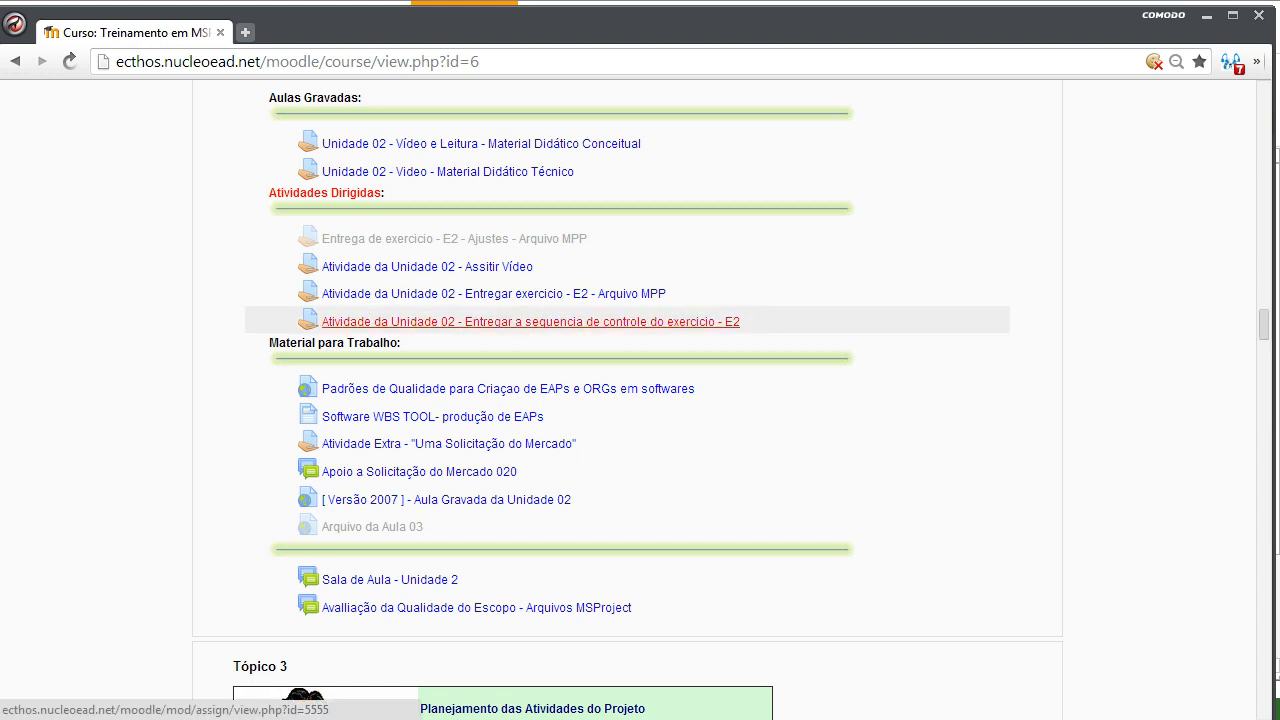
pyautogui.scroll(-4, 511, 600)
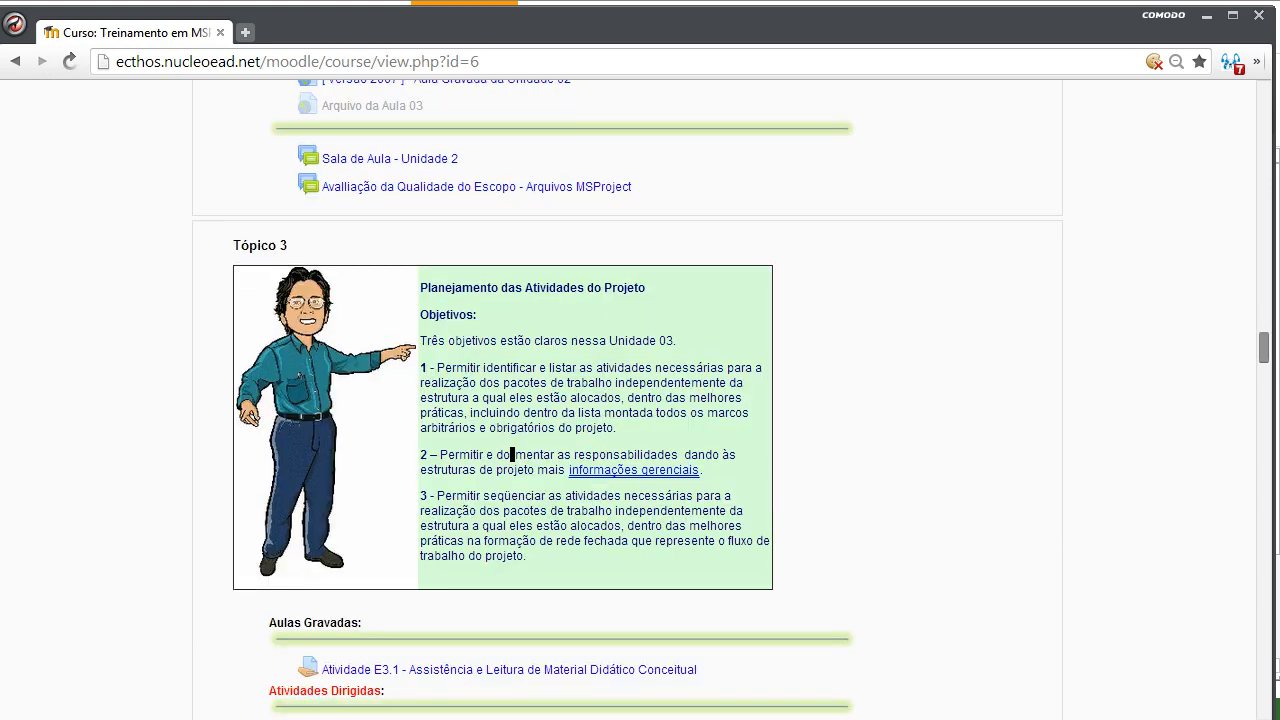
pyautogui.scroll(1, 511, 600)
pyautogui.scroll(2, 512, 600)
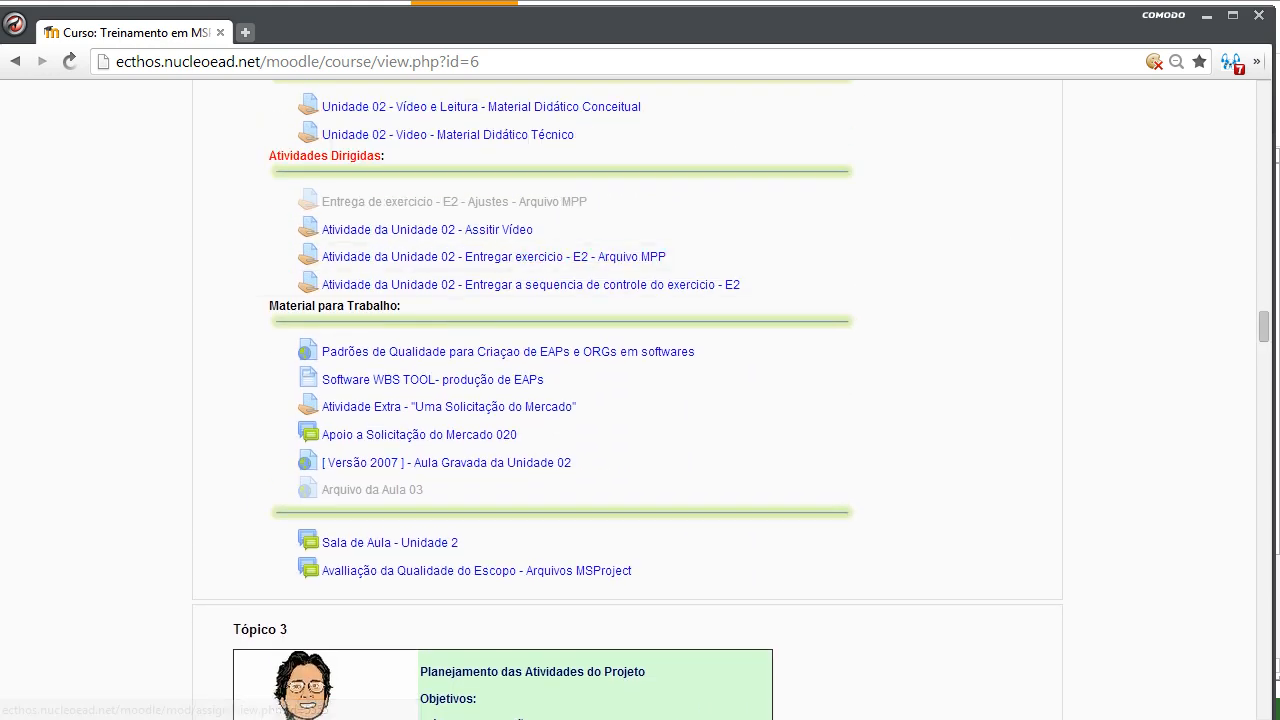
pyautogui.scroll(2, 591, 182)
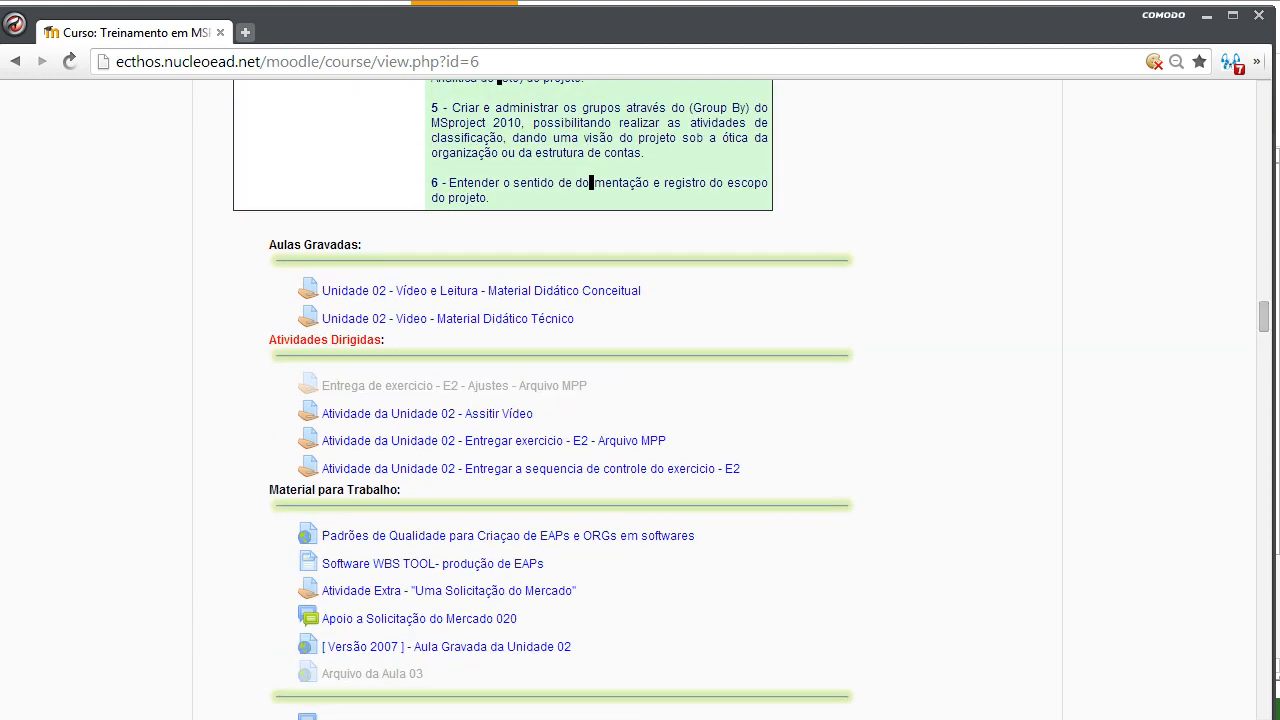
pyautogui.scroll(-9, 591, 182)
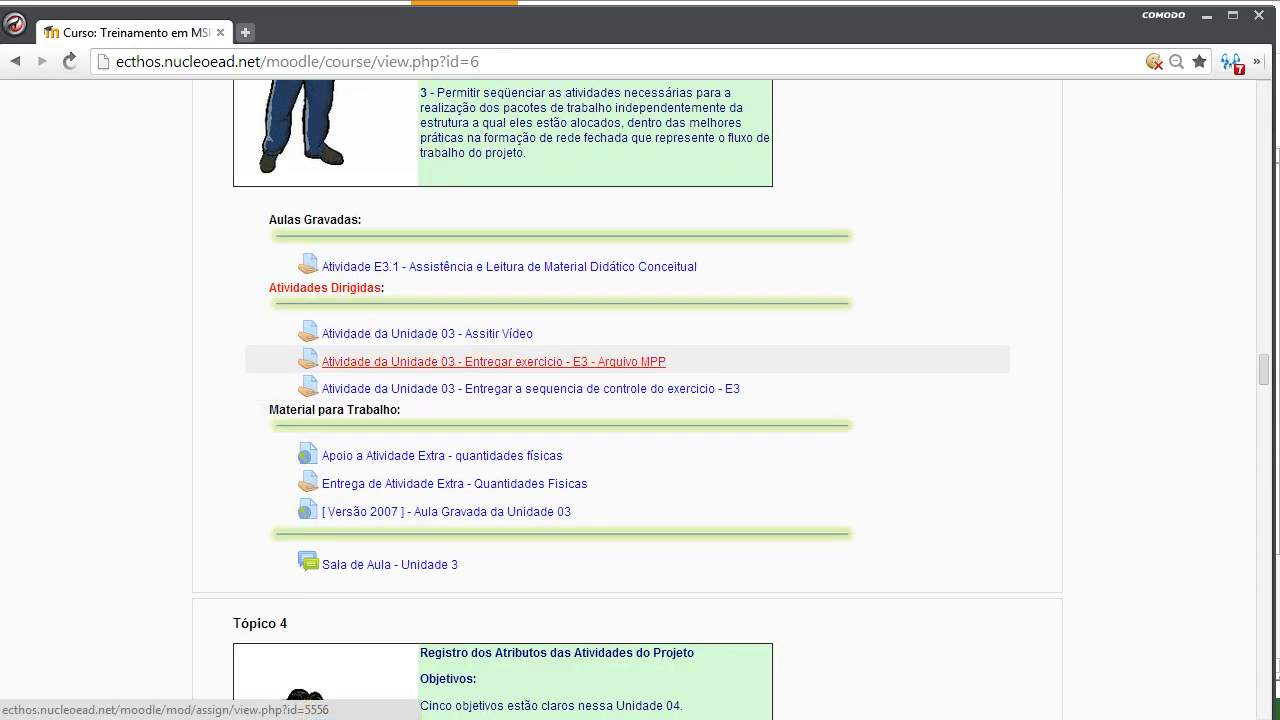
pyautogui.scroll(8, 591, 200)
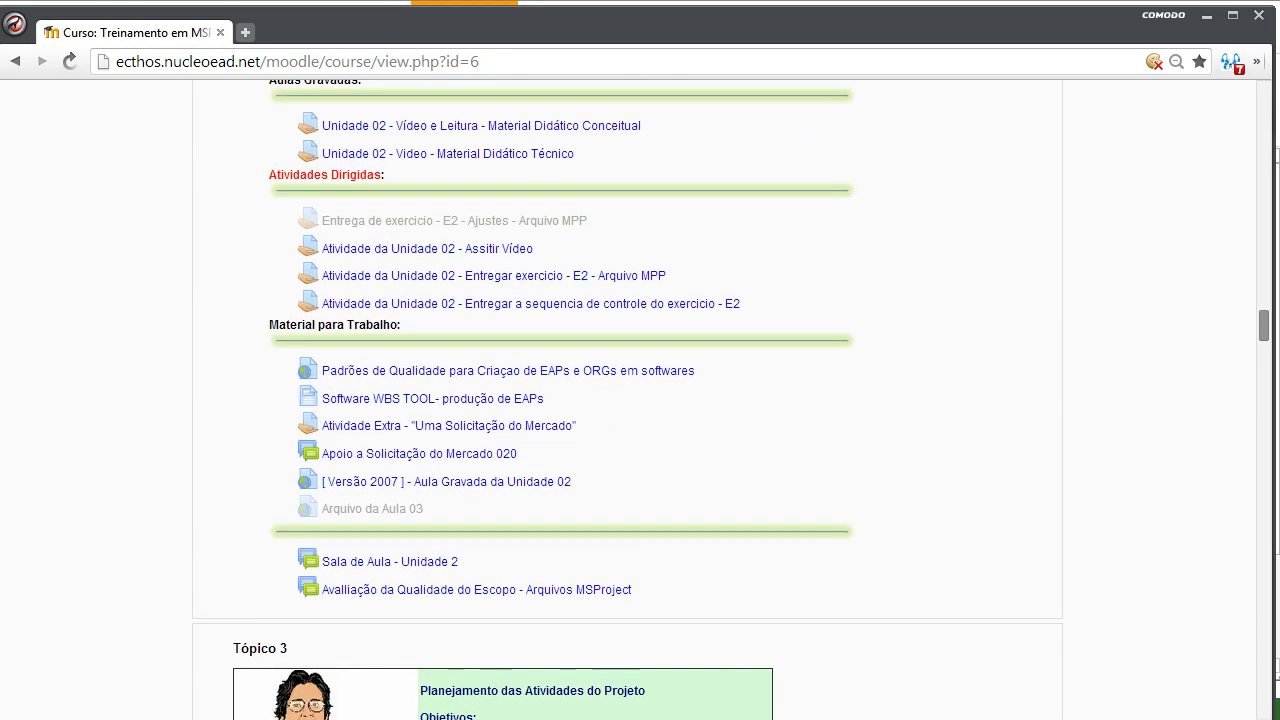
pyautogui.scroll(2, 543, 400)
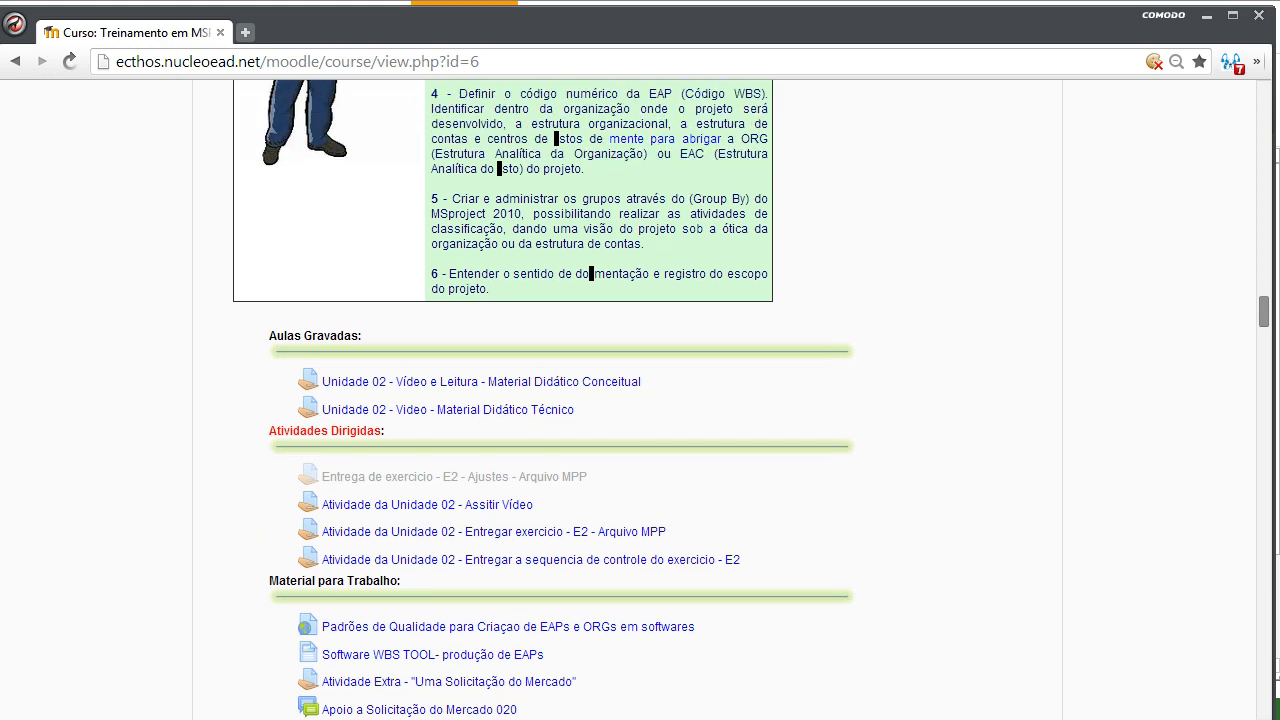
pyautogui.scroll(-1, 543, 400)
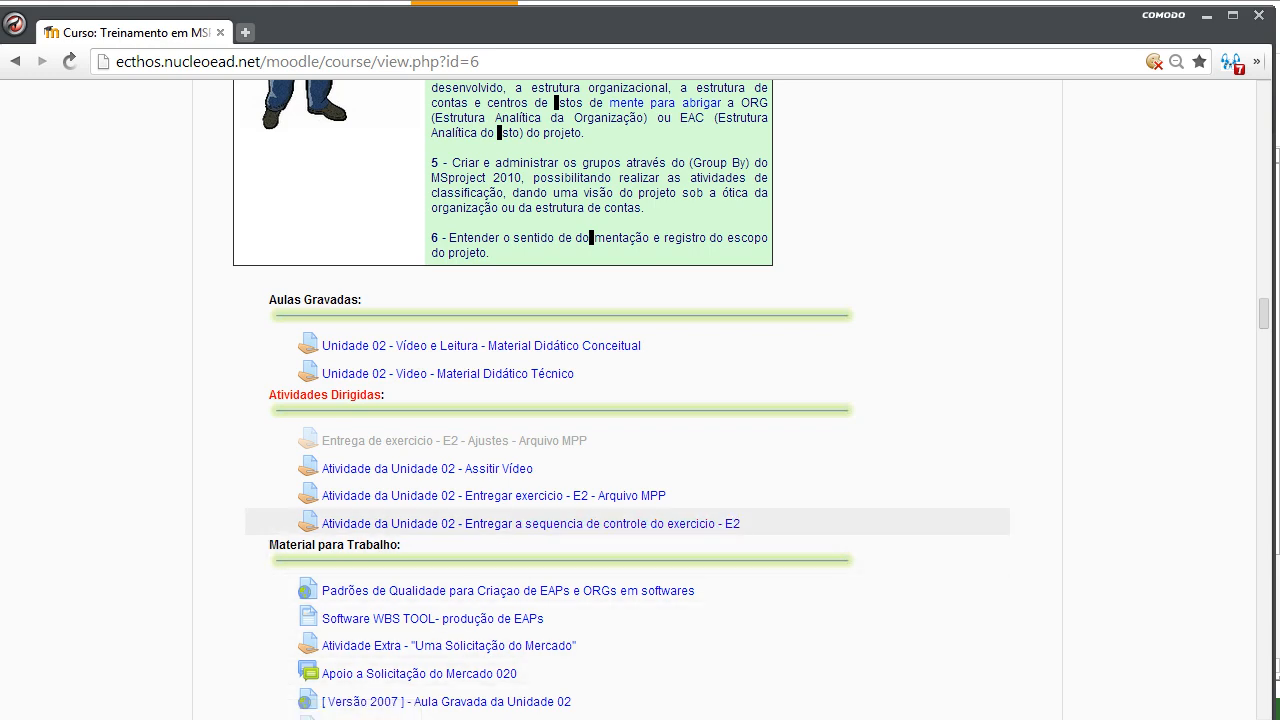
pyautogui.scroll(-4, 640, 400)
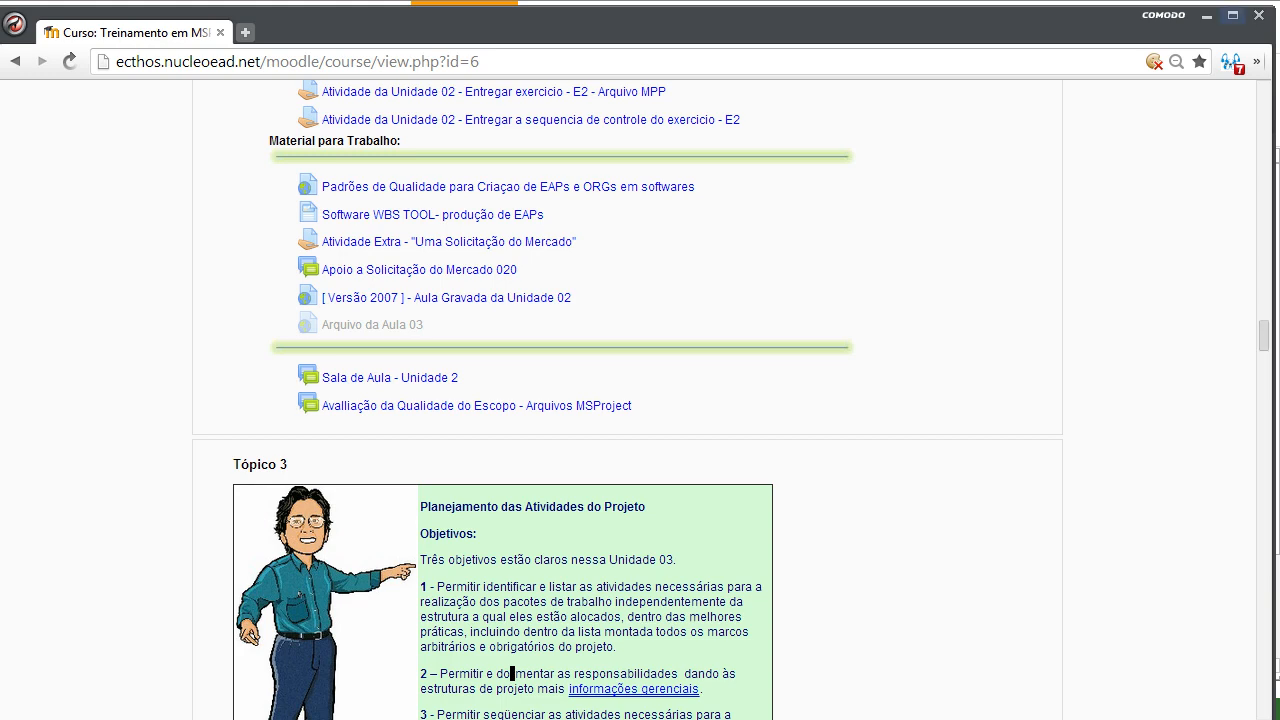
# Step: Return to Project Professional and open the definition of the "Passo 2 - EAP" task table for editing
pyautogui.hotkey('alt', 'Tab')
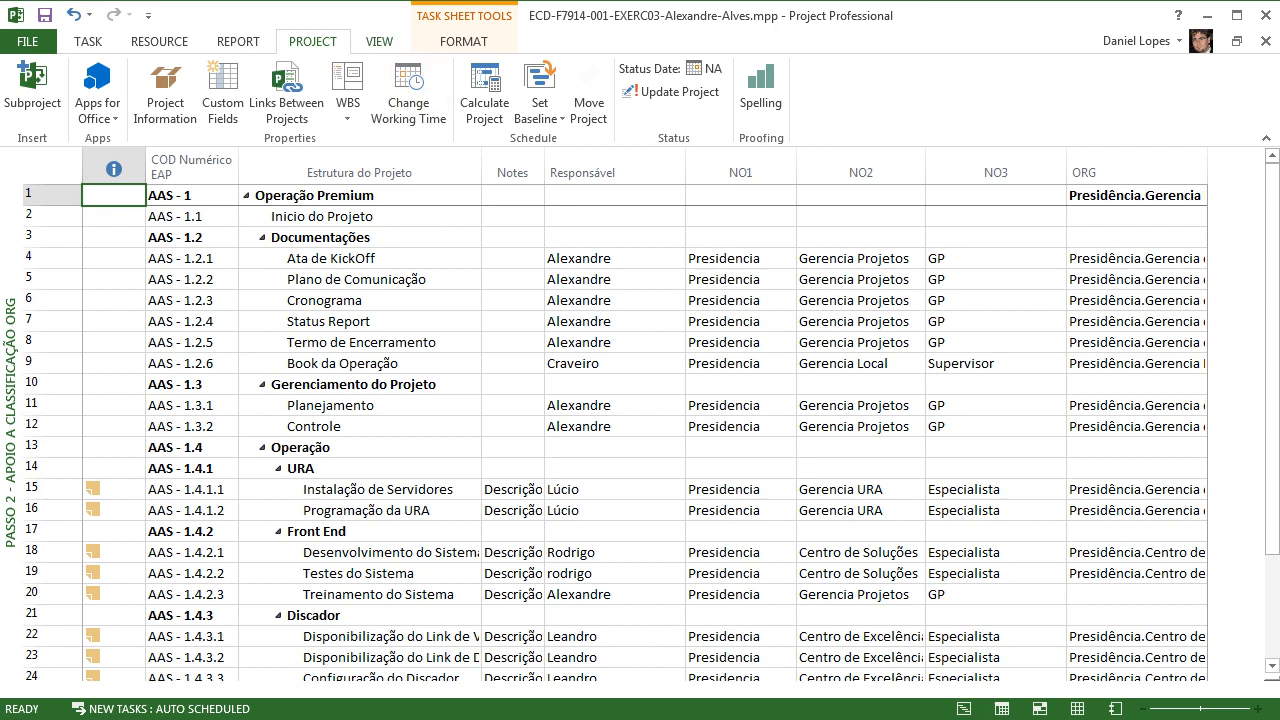
pyautogui.click(379, 41)
pyautogui.click(452, 114)
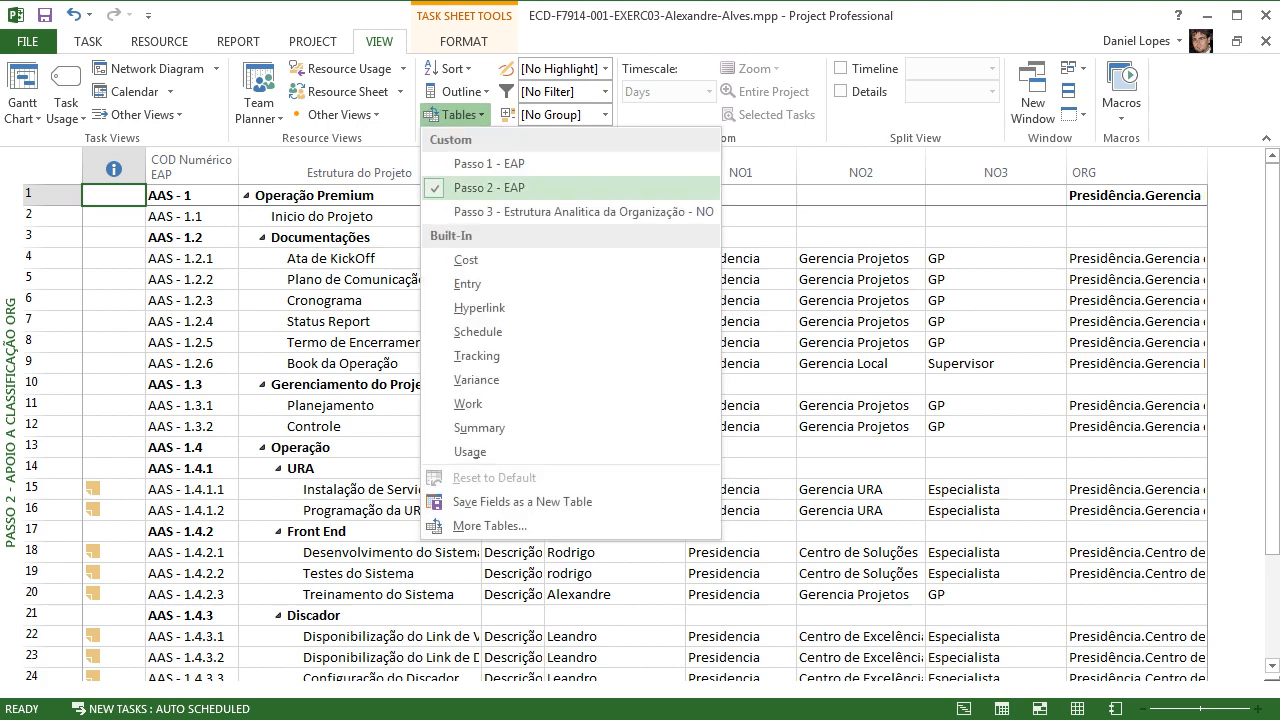
pyautogui.click(489, 525)
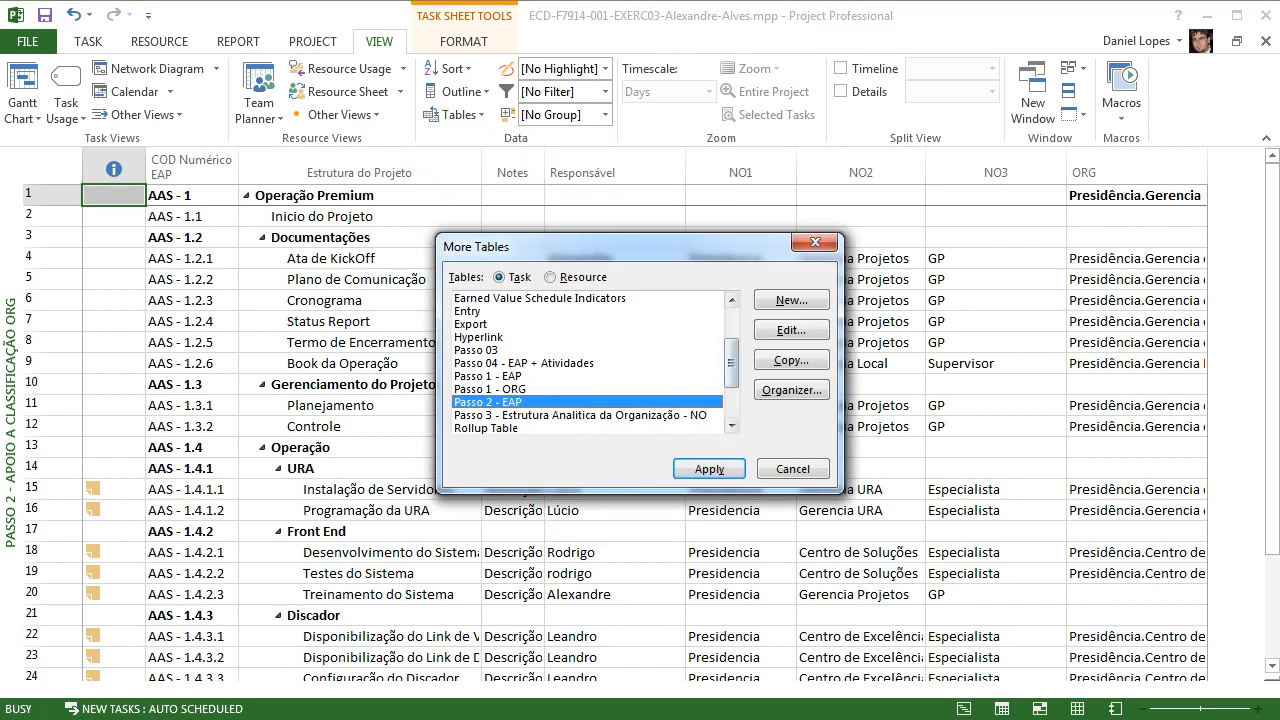
pyautogui.click(791, 330)
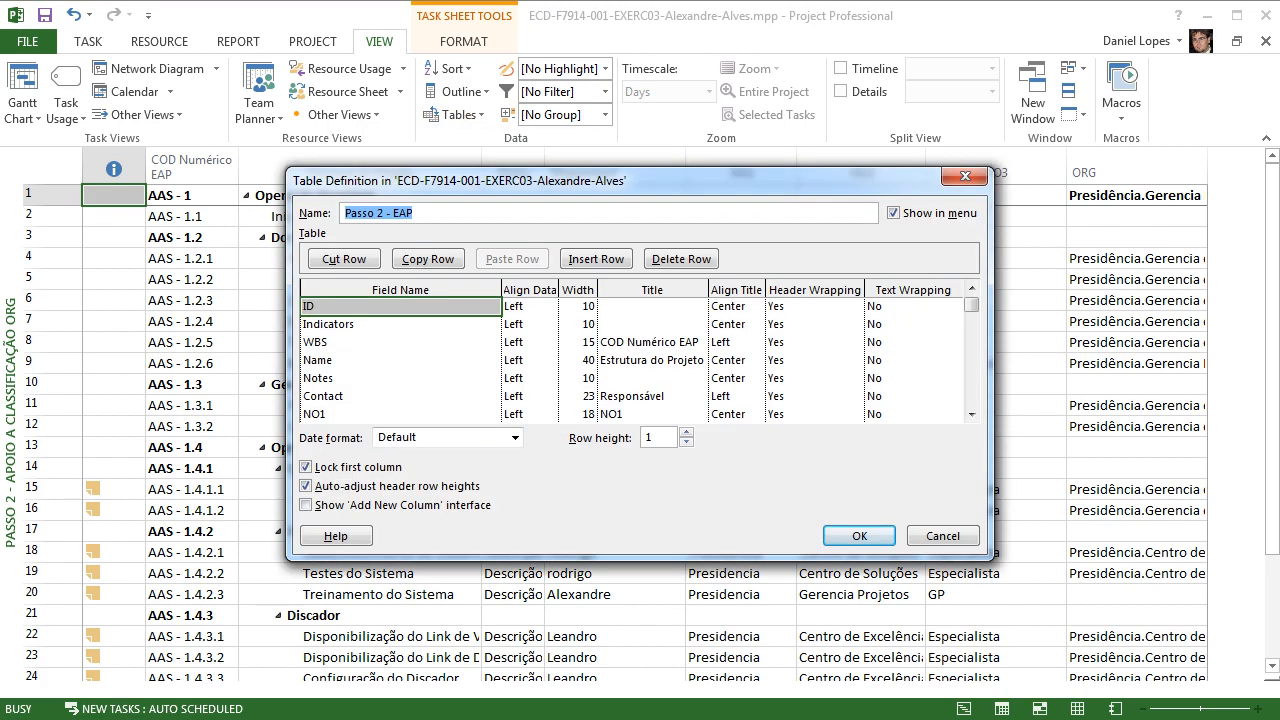
# Step: Go through the table's field rows Contact, Notes, Name, NO1, NO2 and NO3
pyautogui.click(972, 414)
pyautogui.click(972, 414)
pyautogui.click(972, 414)
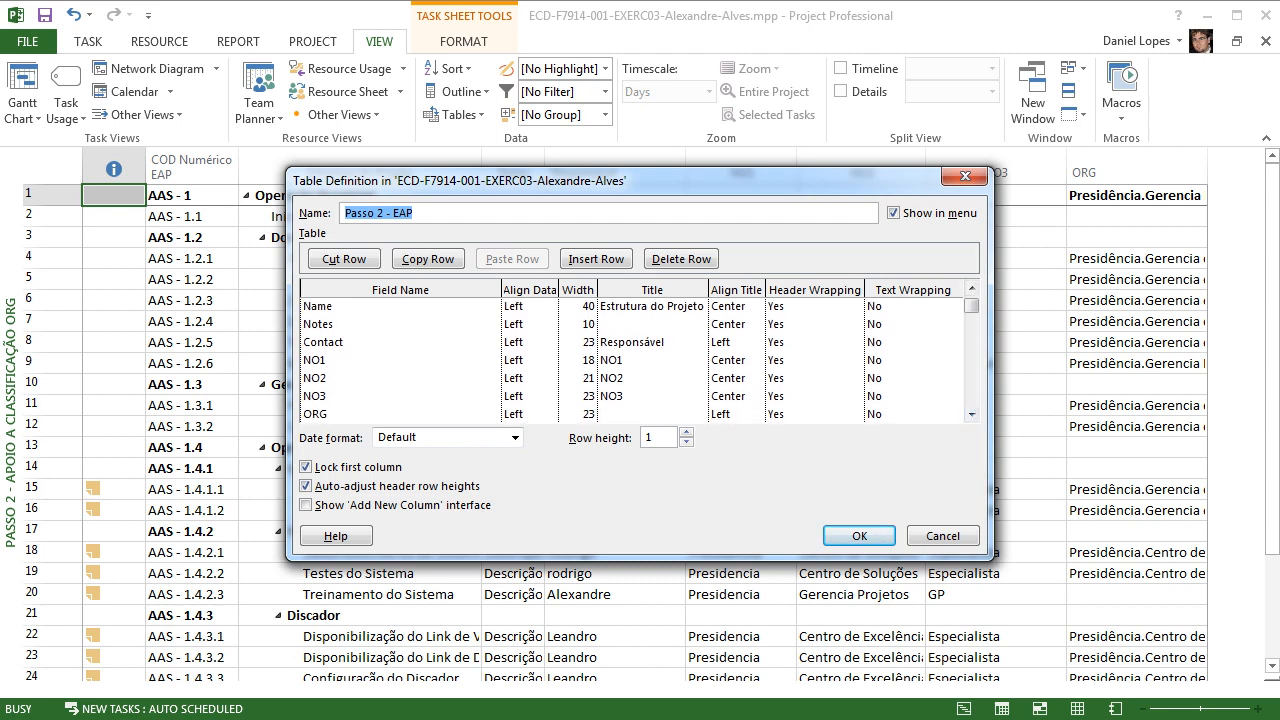
pyautogui.click(394, 342)
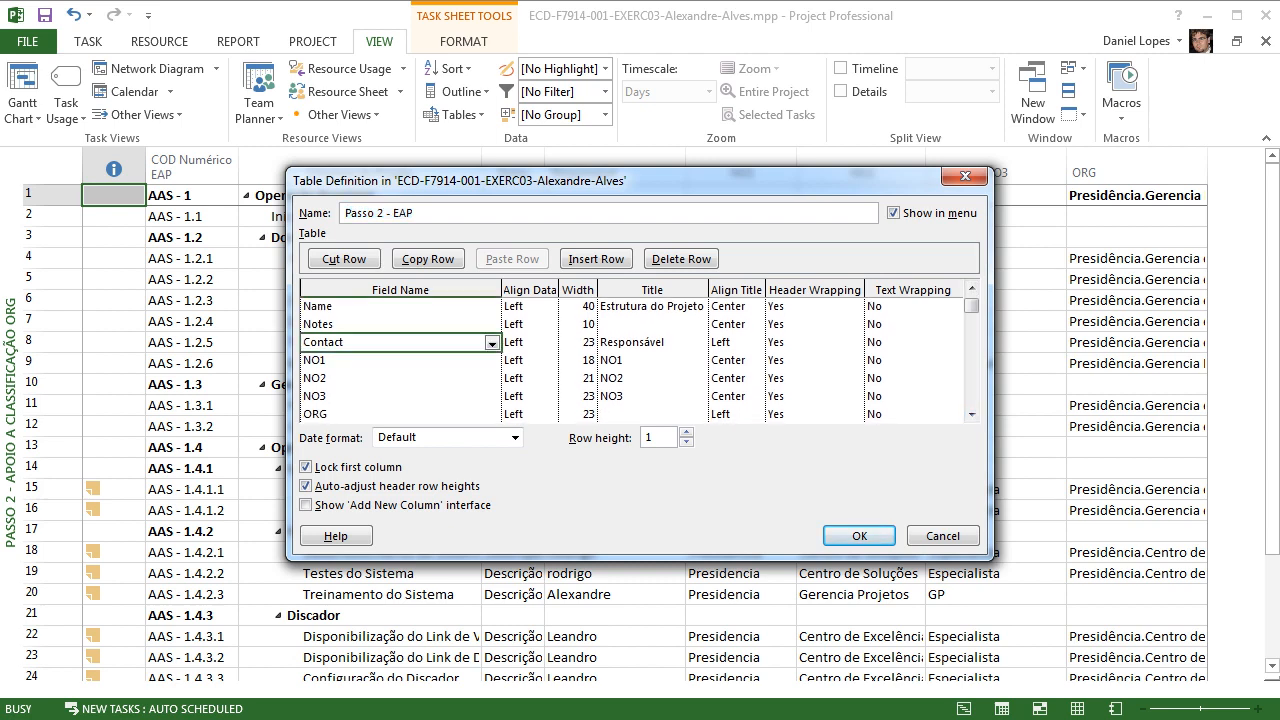
pyautogui.click(394, 324)
pyautogui.click(394, 306)
pyautogui.click(394, 360)
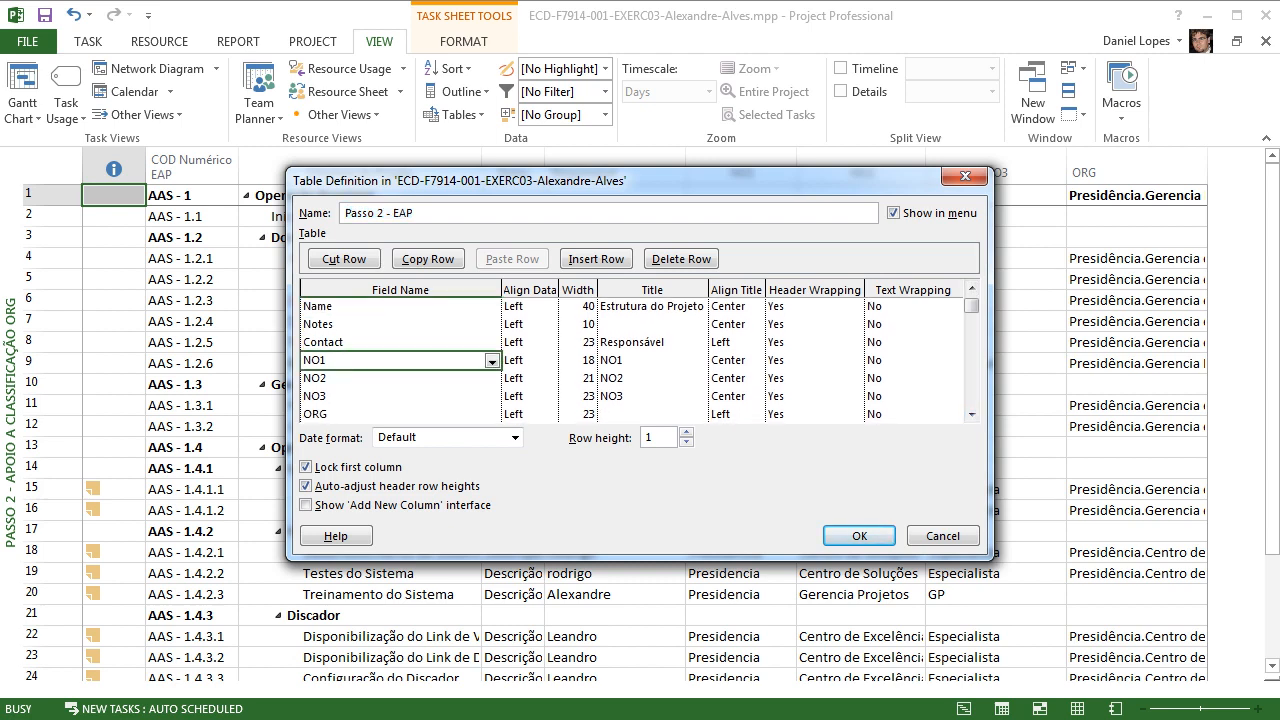
pyautogui.click(394, 378)
pyautogui.click(394, 396)
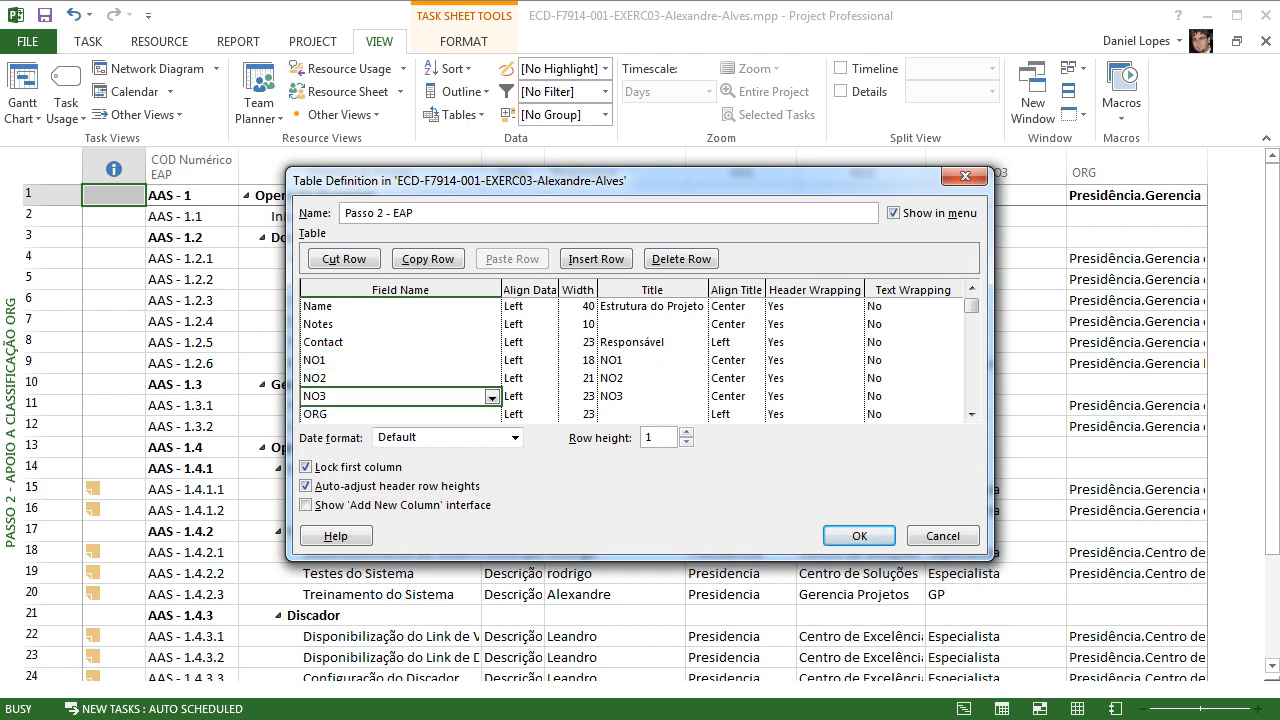
# Step: Choose NO3 (Text3) as the field for the NO3 row of the table definition
pyautogui.click(492, 398)
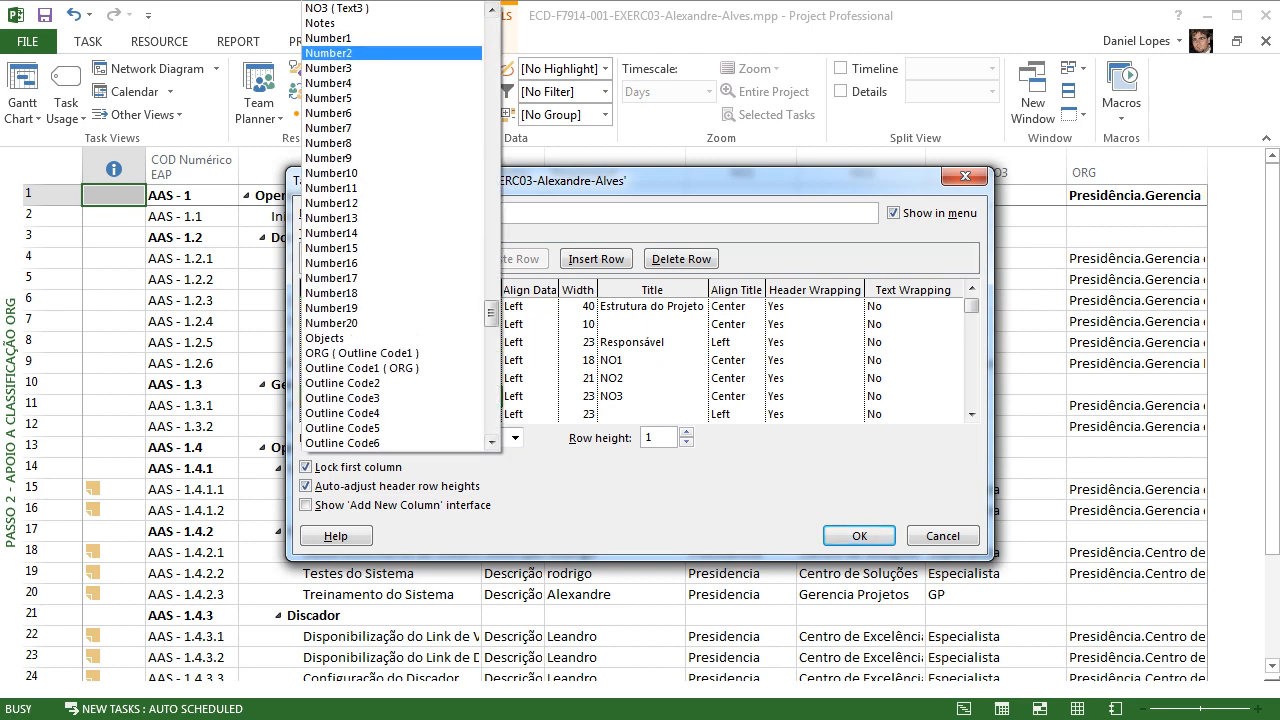
pyautogui.click(492, 10)
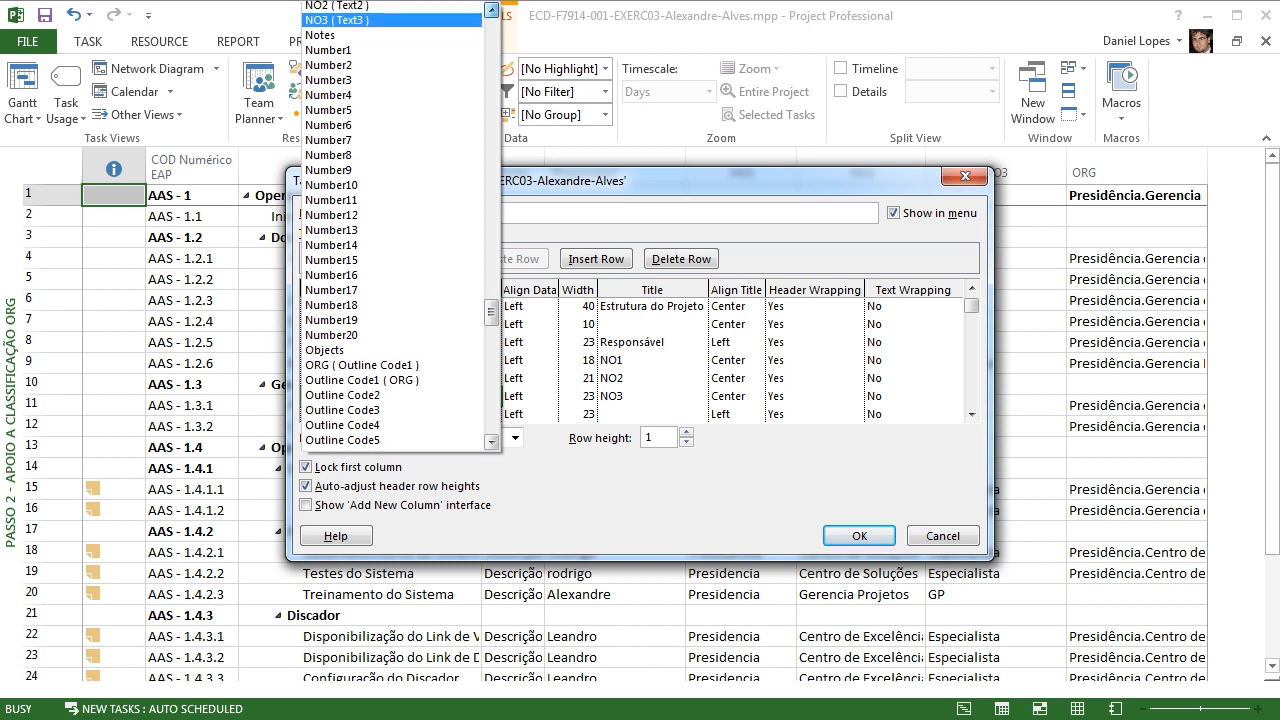
pyautogui.click(492, 10)
pyautogui.click(492, 10)
pyautogui.click(492, 10)
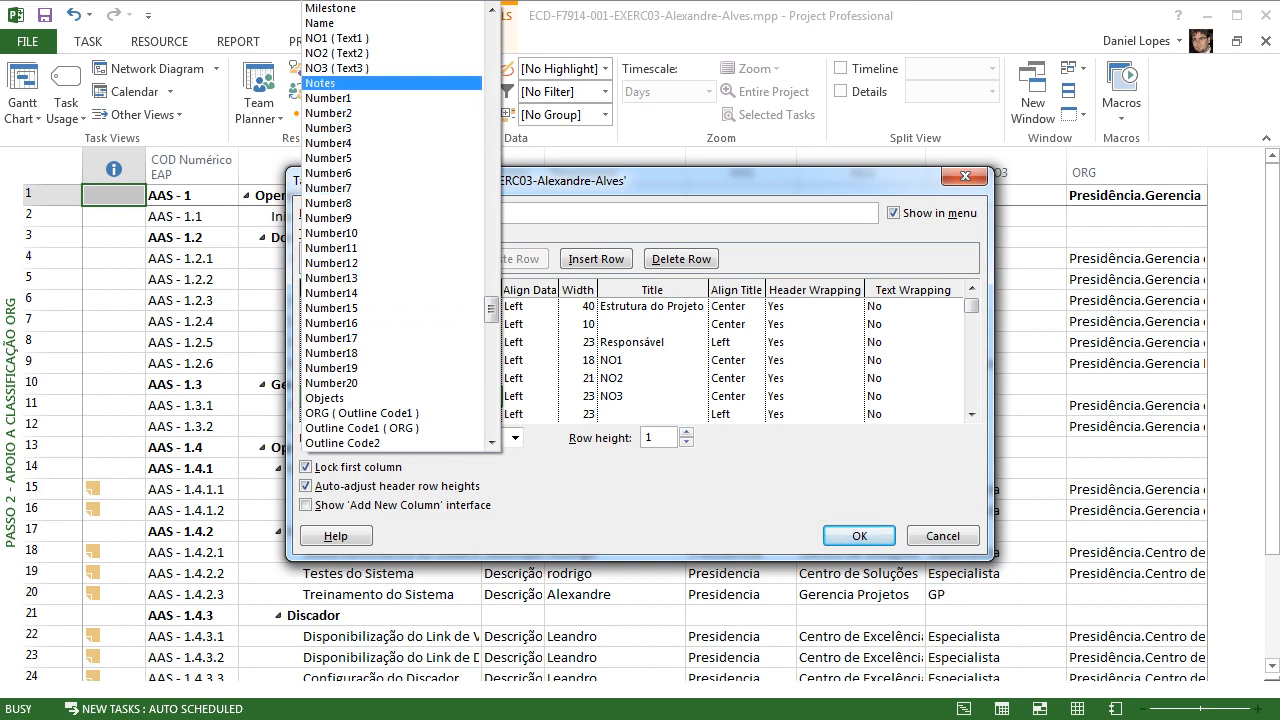
pyautogui.click(337, 68)
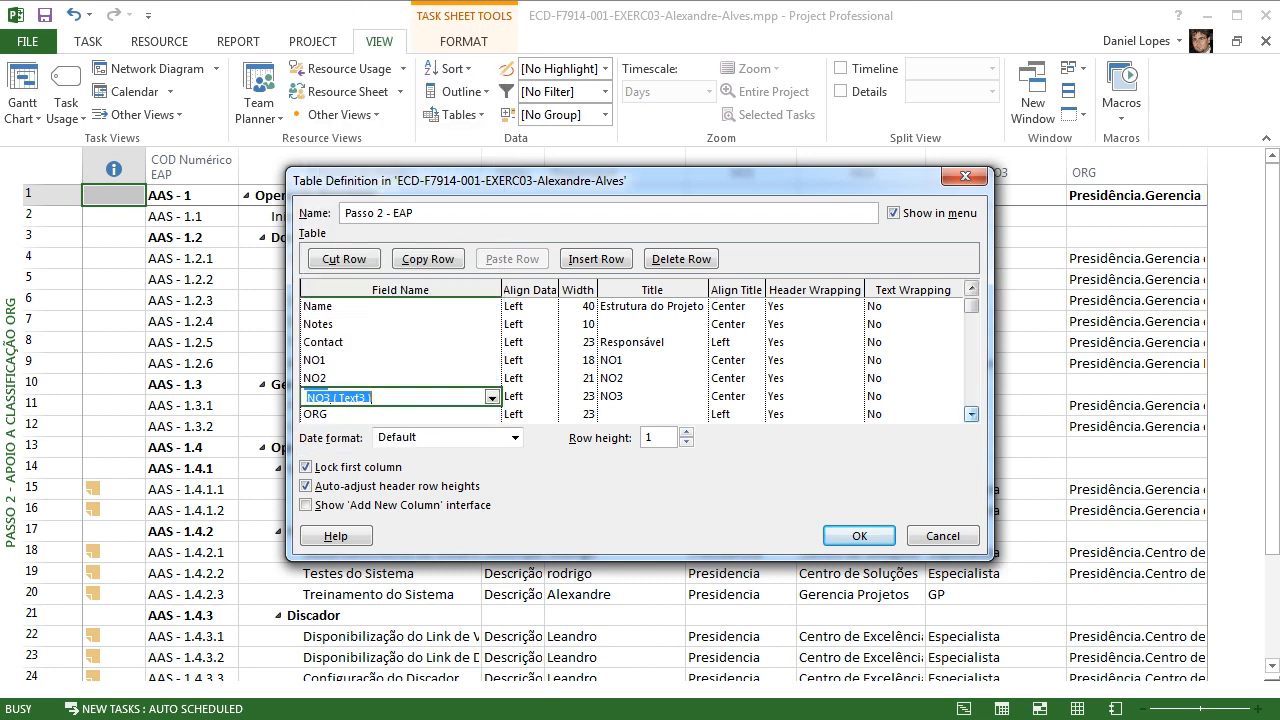
# Step: Check the width and title settings of the NO1, NO2 and NO3 rows in the table definition
pyautogui.click(972, 414)
pyautogui.click(972, 414)
pyautogui.click(578, 324)
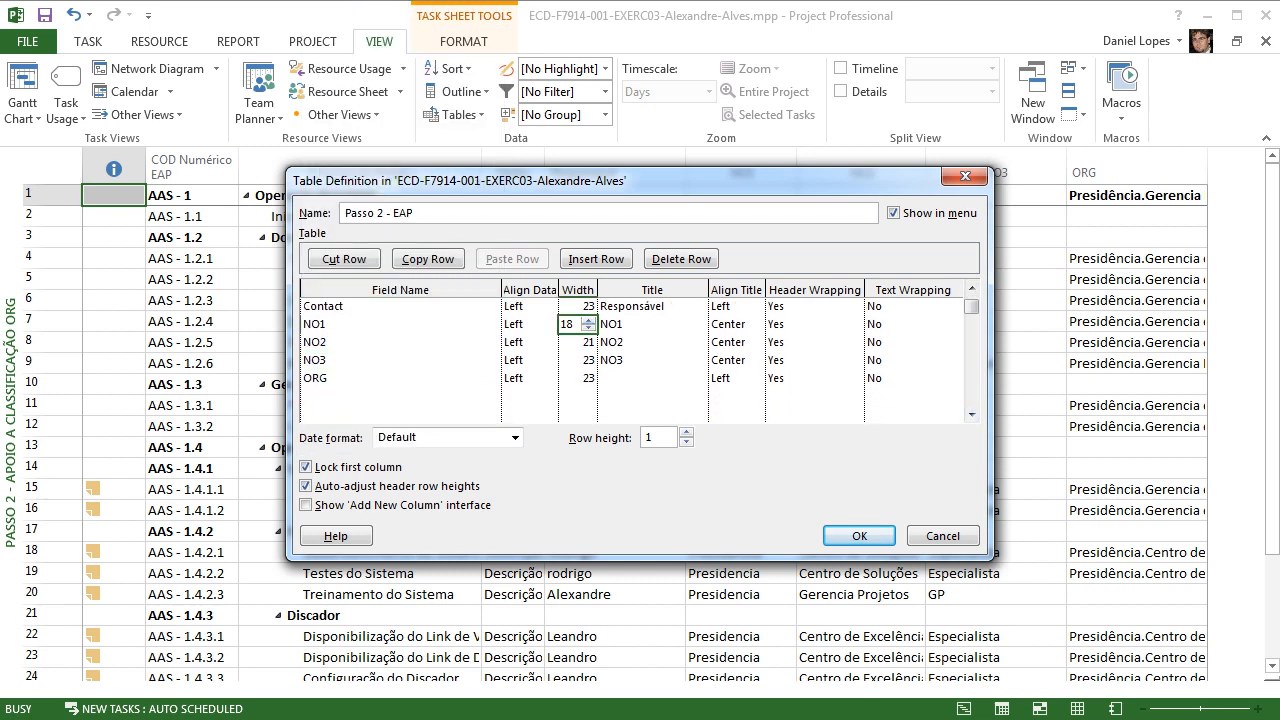
pyautogui.click(400, 324)
pyautogui.click(652, 324)
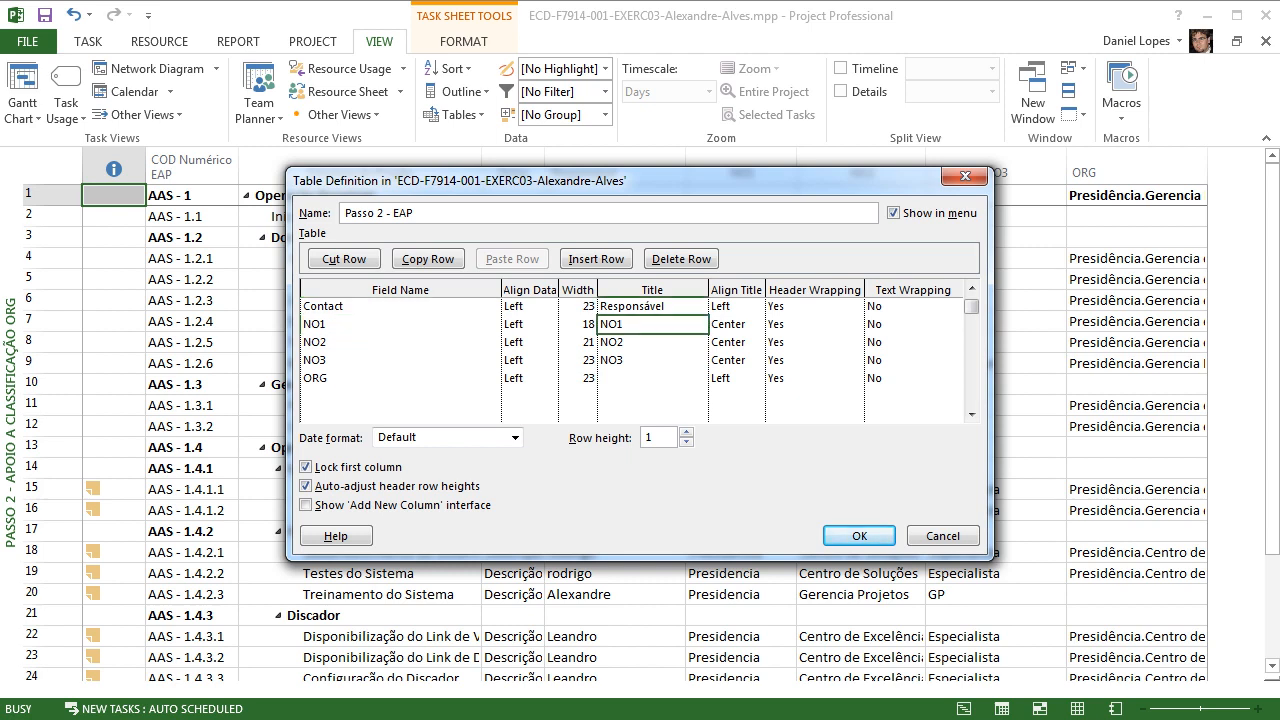
pyautogui.click(652, 342)
pyautogui.click(652, 360)
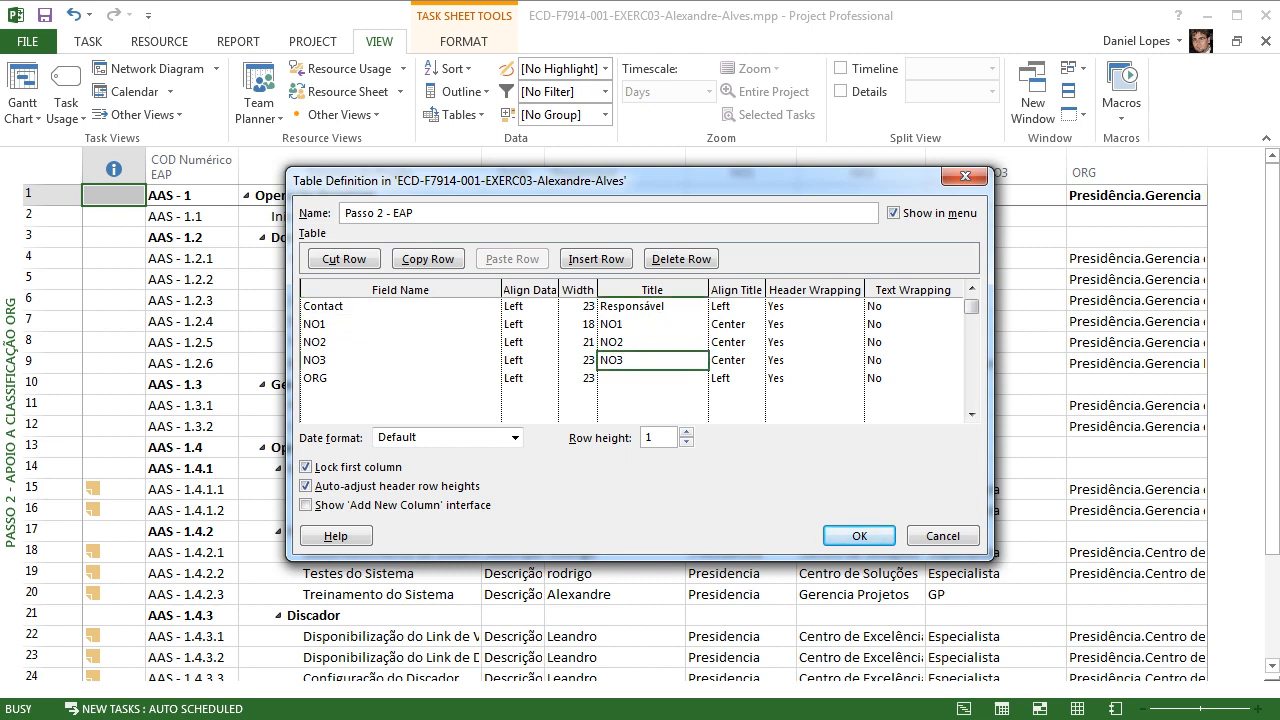
pyautogui.click(652, 324)
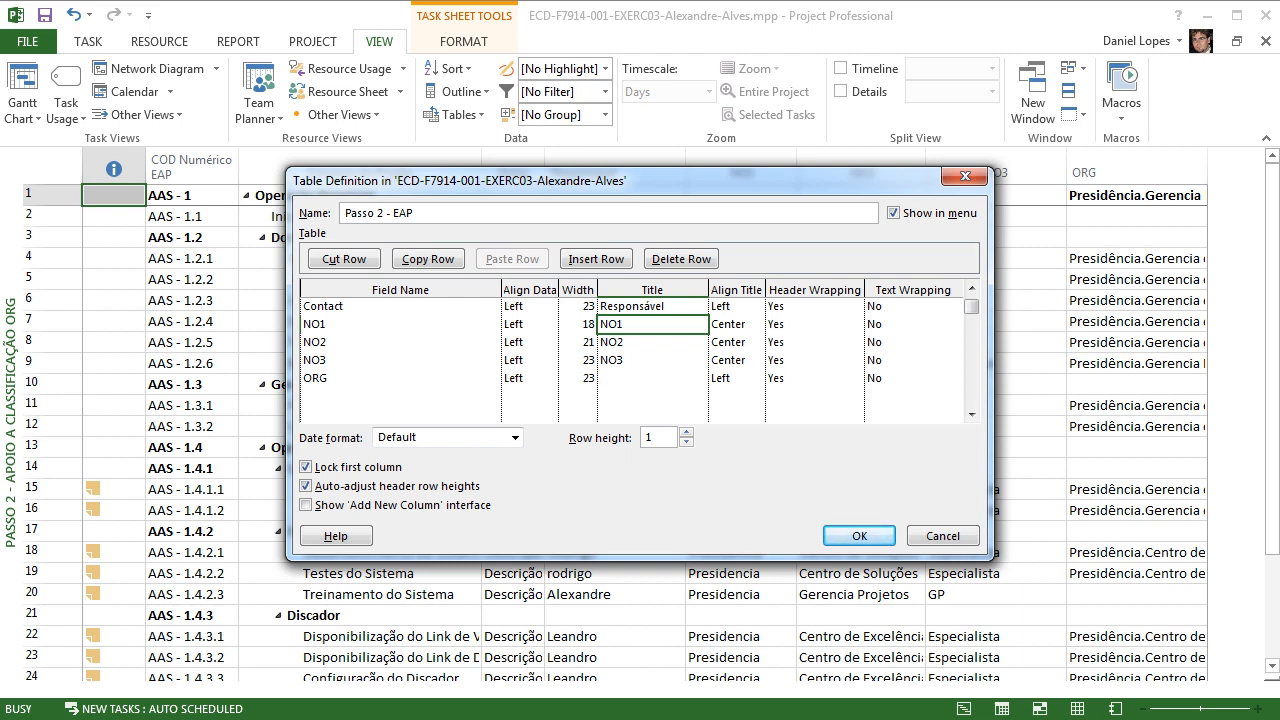
# Step: Set the title of the NO1 row to "NO1!!!" and apply the "Passo 2 - EAP" table
pyautogui.click(652, 324)
pyautogui.write('...')
pyautogui.press('BackSpace')
pyautogui.press('BackSpace')
pyautogui.press('BackSpace')
pyautogui.write('!!!')
pyautogui.click(859, 536)
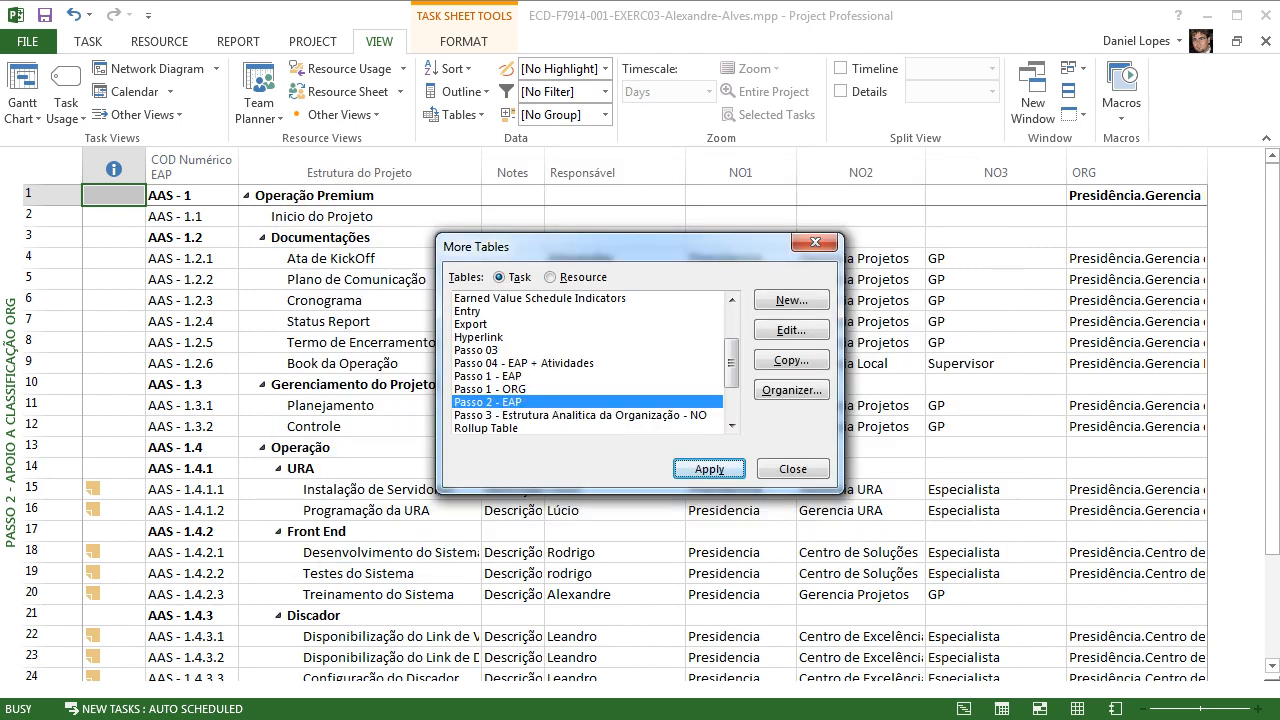
pyautogui.click(709, 469)
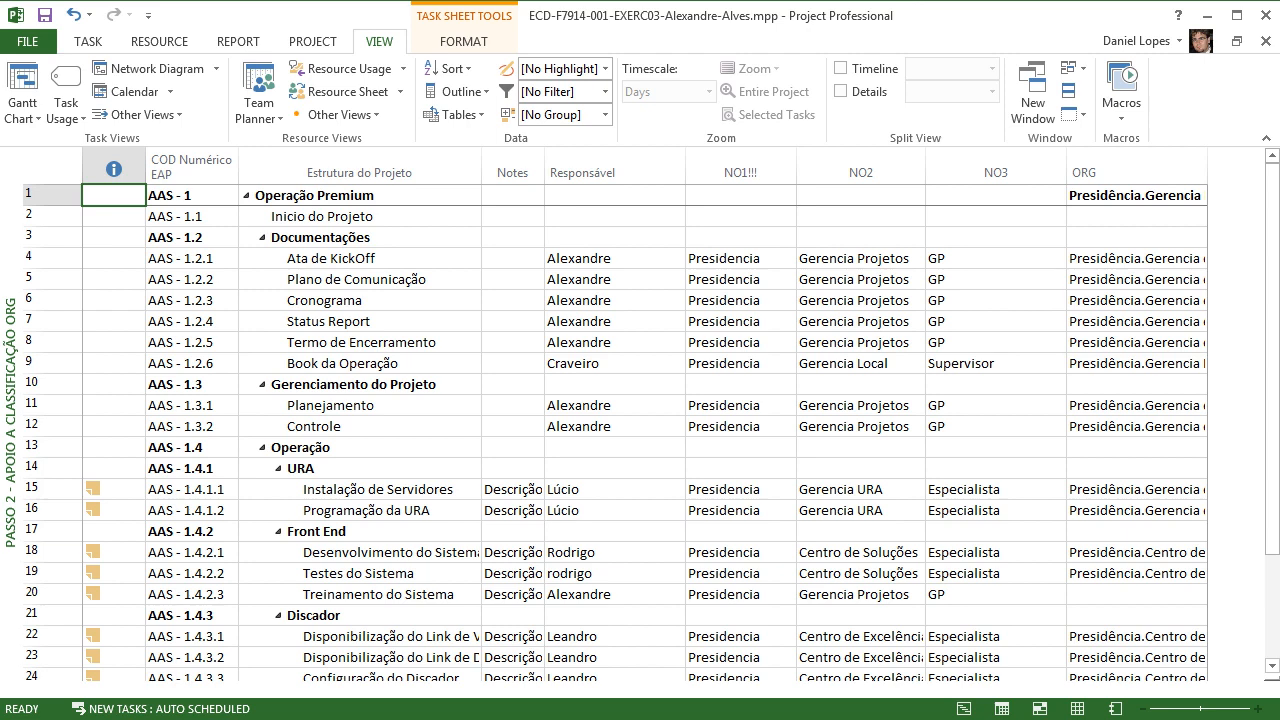
# Step: Check the NO1 grouping in the "Passo 3 - Estrutura Analítica da Organização - NO" view, and return to "Passo 2 - Apoio a Classificação ORG"
pyautogui.rightClick(8, 419)
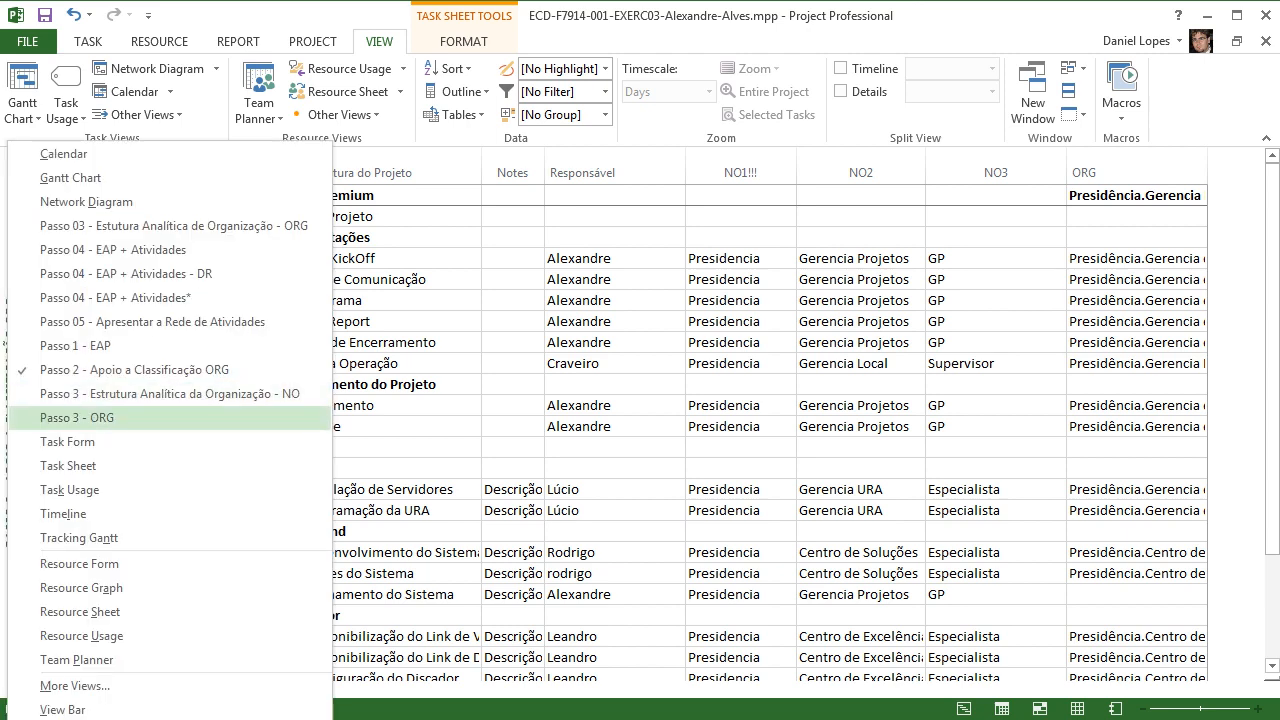
pyautogui.click(170, 393)
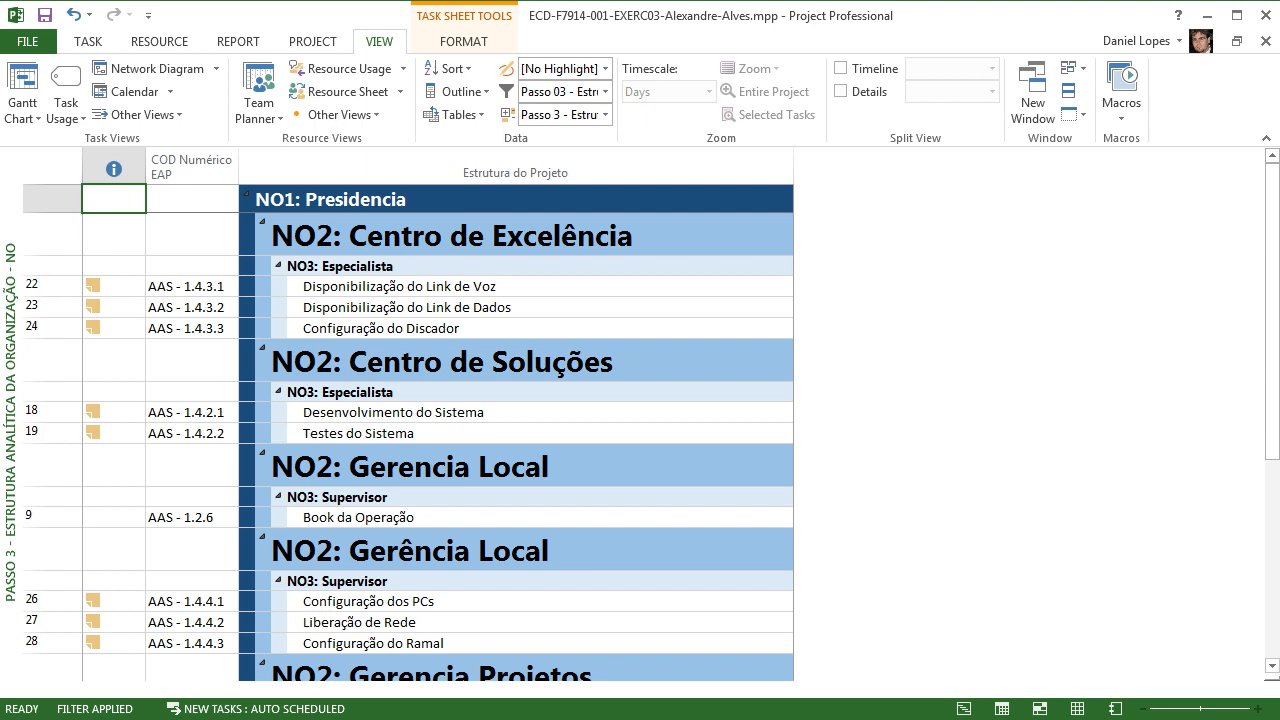
pyautogui.click(516, 199)
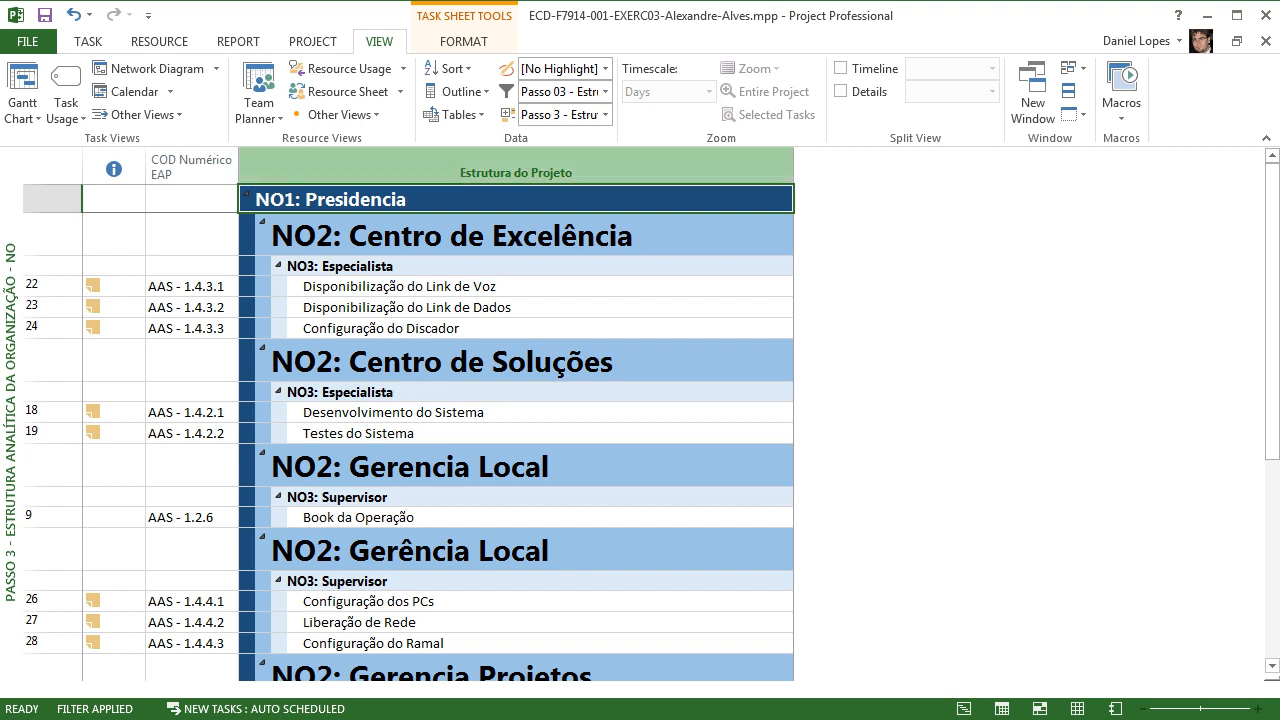
pyautogui.rightClick(10, 342)
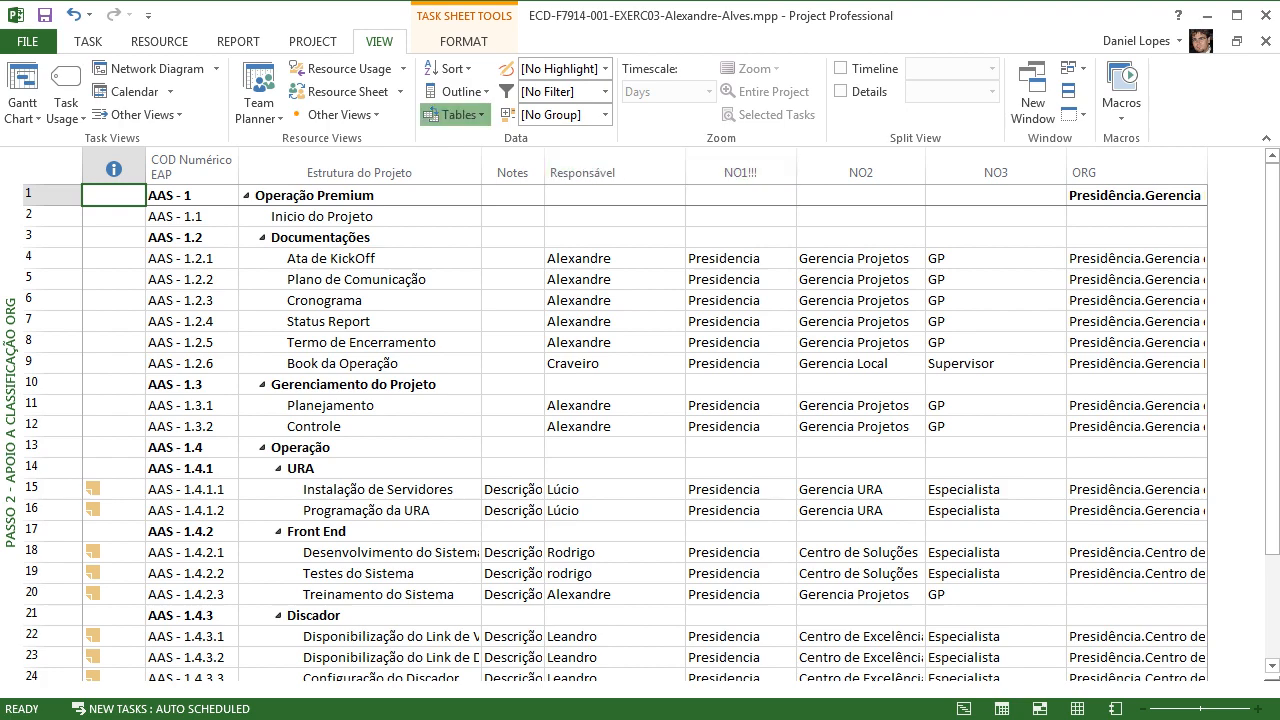
# Step: Reopen the definition of the "Passo 2 - EAP" task table, reposition its window and go to the end of the field rows
pyautogui.click(455, 114)
pyautogui.click(489, 525)
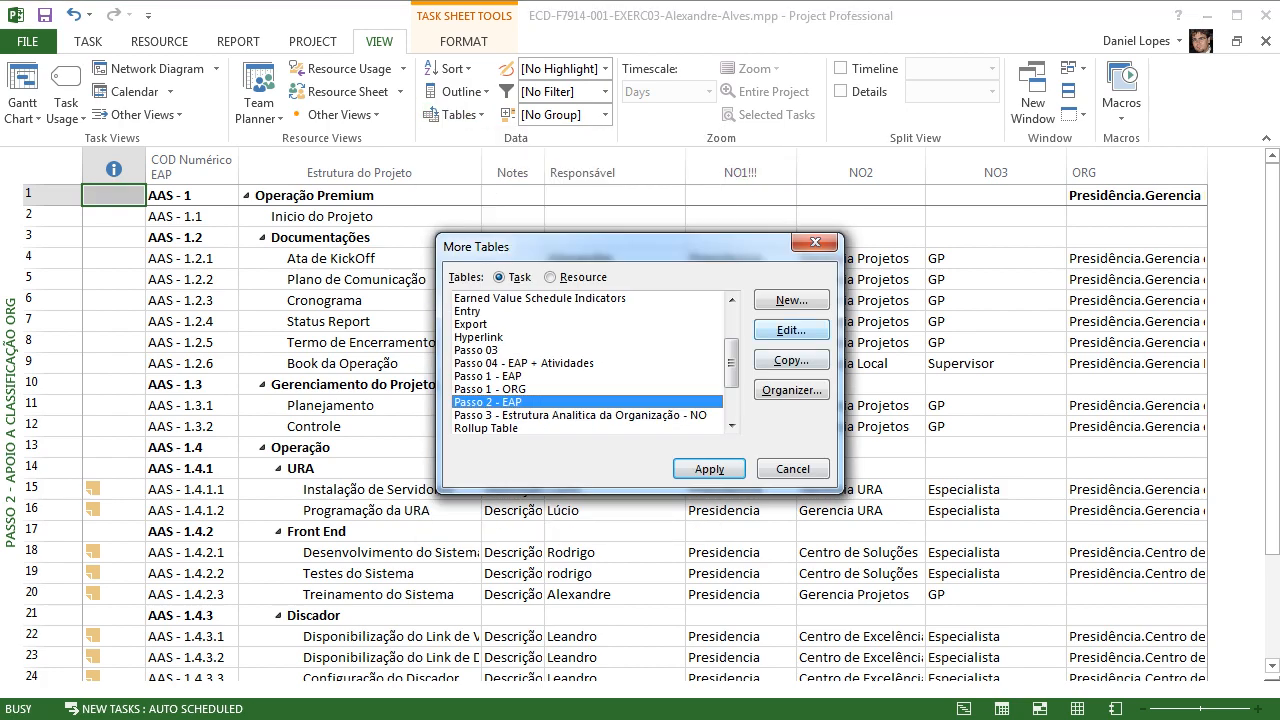
pyautogui.click(791, 330)
pyautogui.click(971, 414)
pyautogui.click(971, 414)
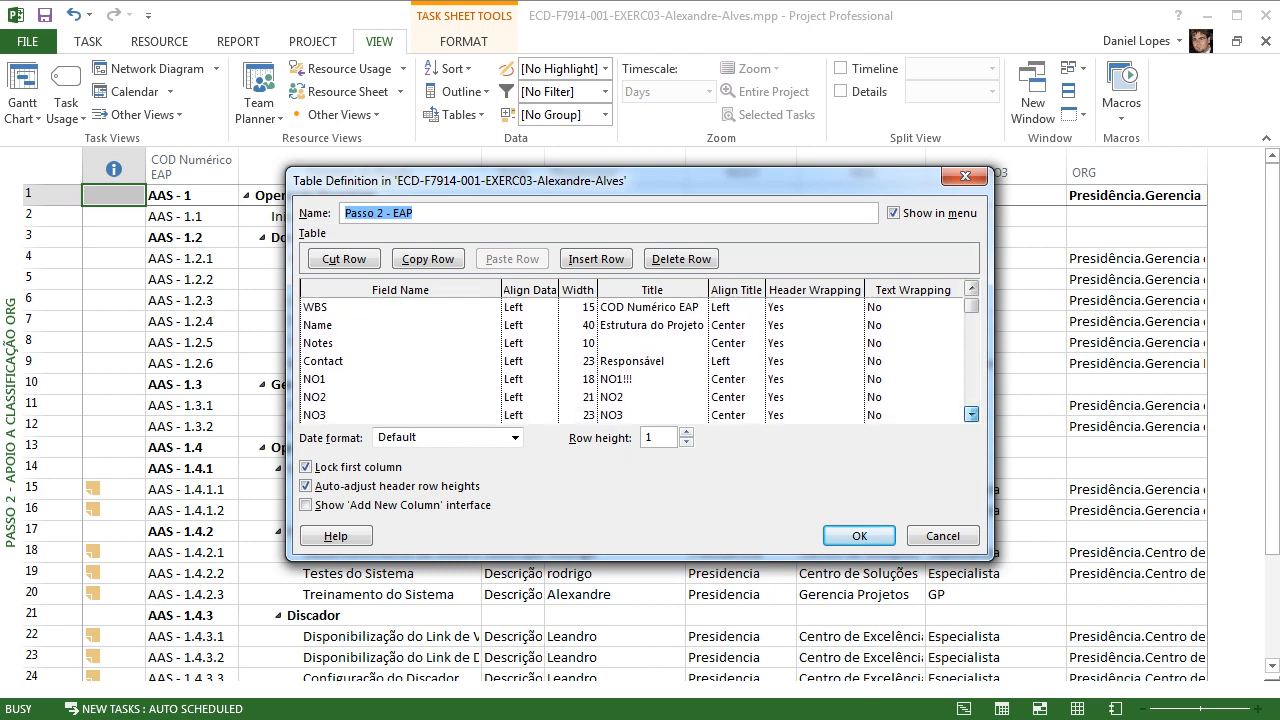
pyautogui.click(971, 414)
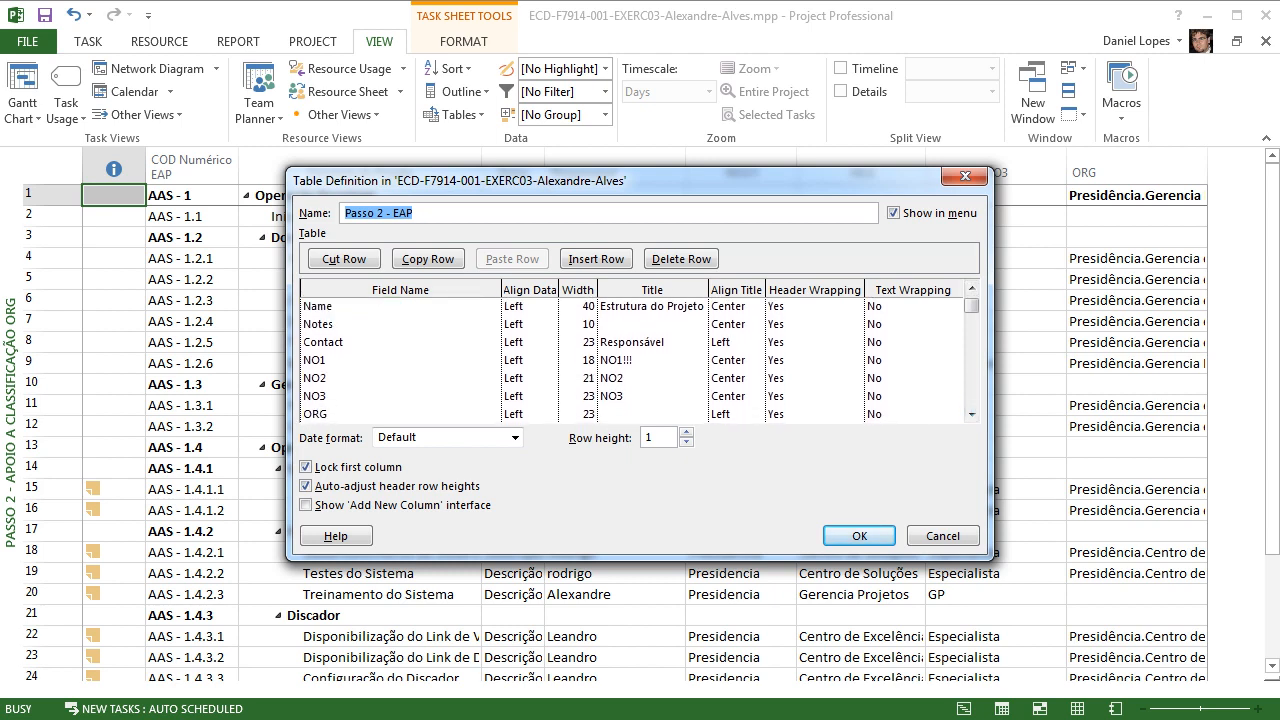
pyautogui.moveTo(720, 181); pyautogui.dragTo(743, 281)
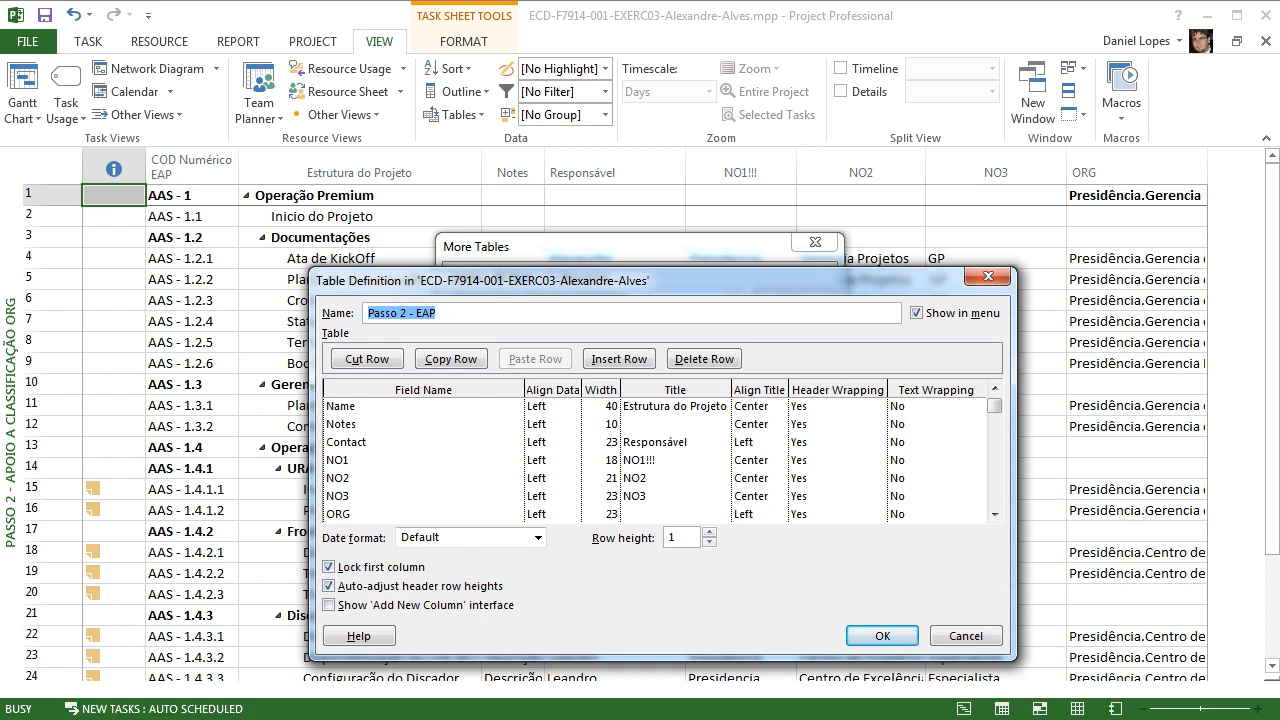
pyautogui.click(994, 514)
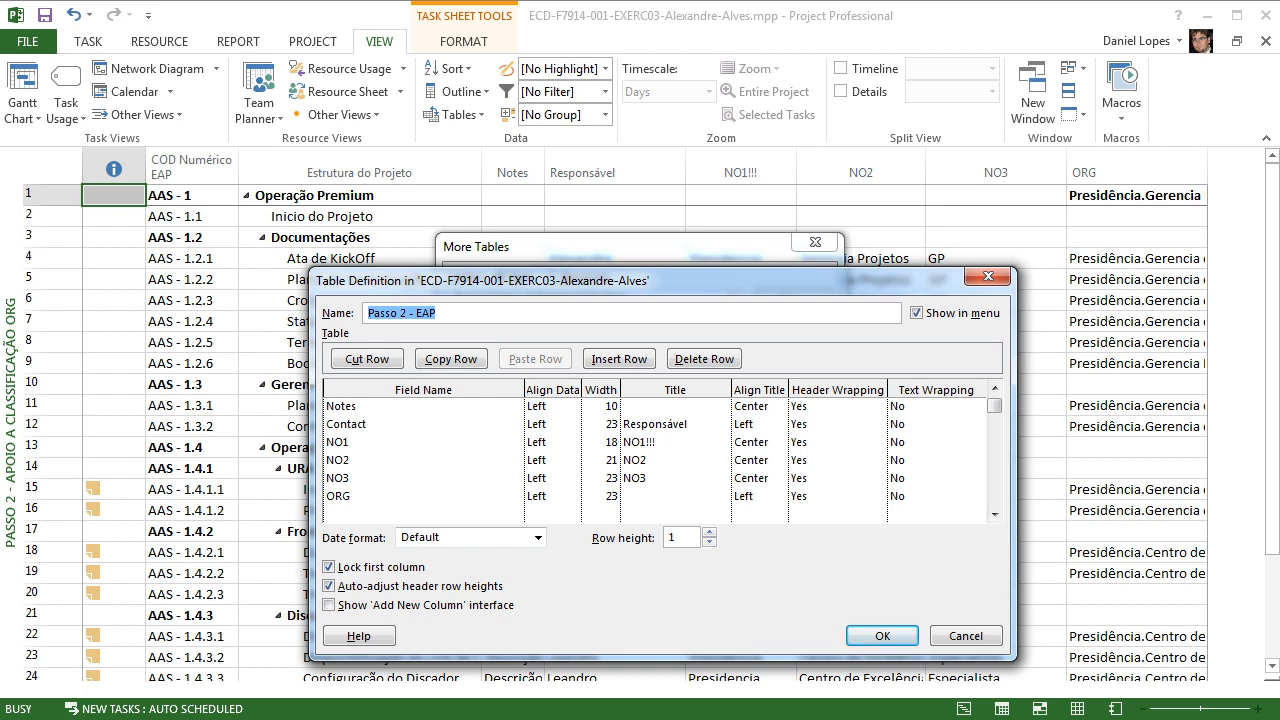
pyautogui.click(994, 514)
# Step: Try Text2 as the field name in the empty row below ORG, and clear the entry
pyautogui.click(422, 514)
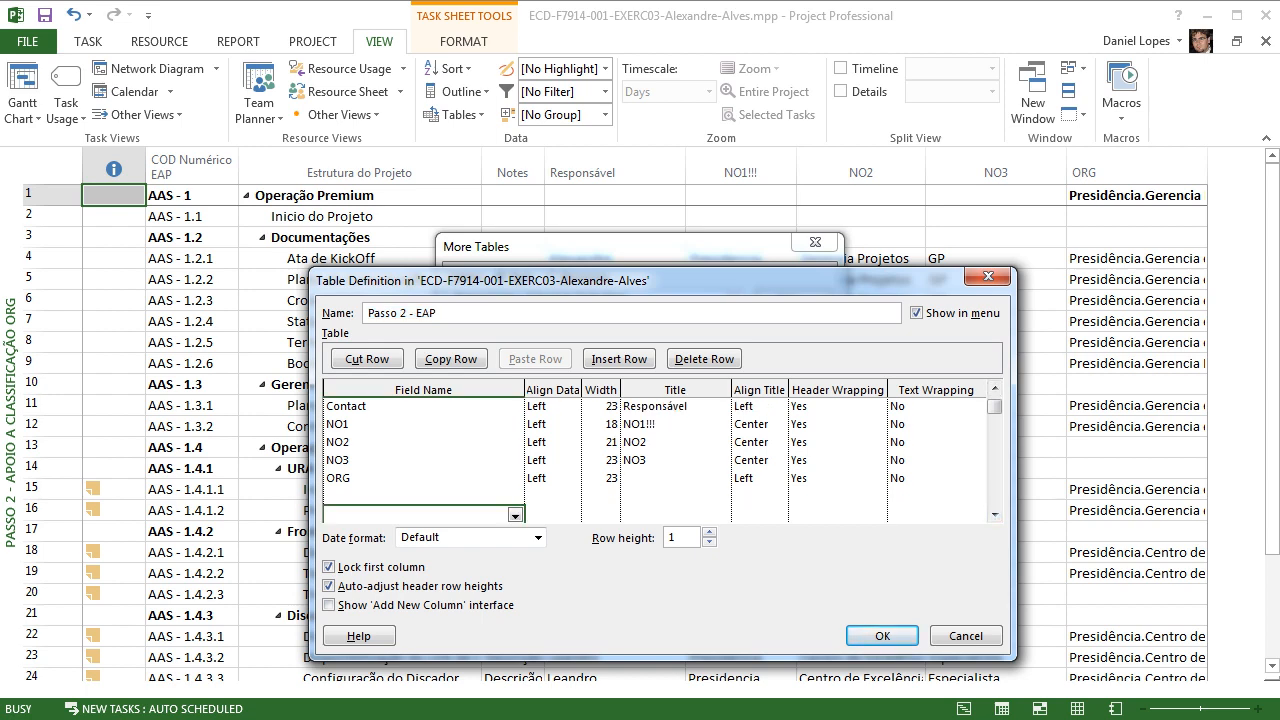
pyautogui.click(422, 496)
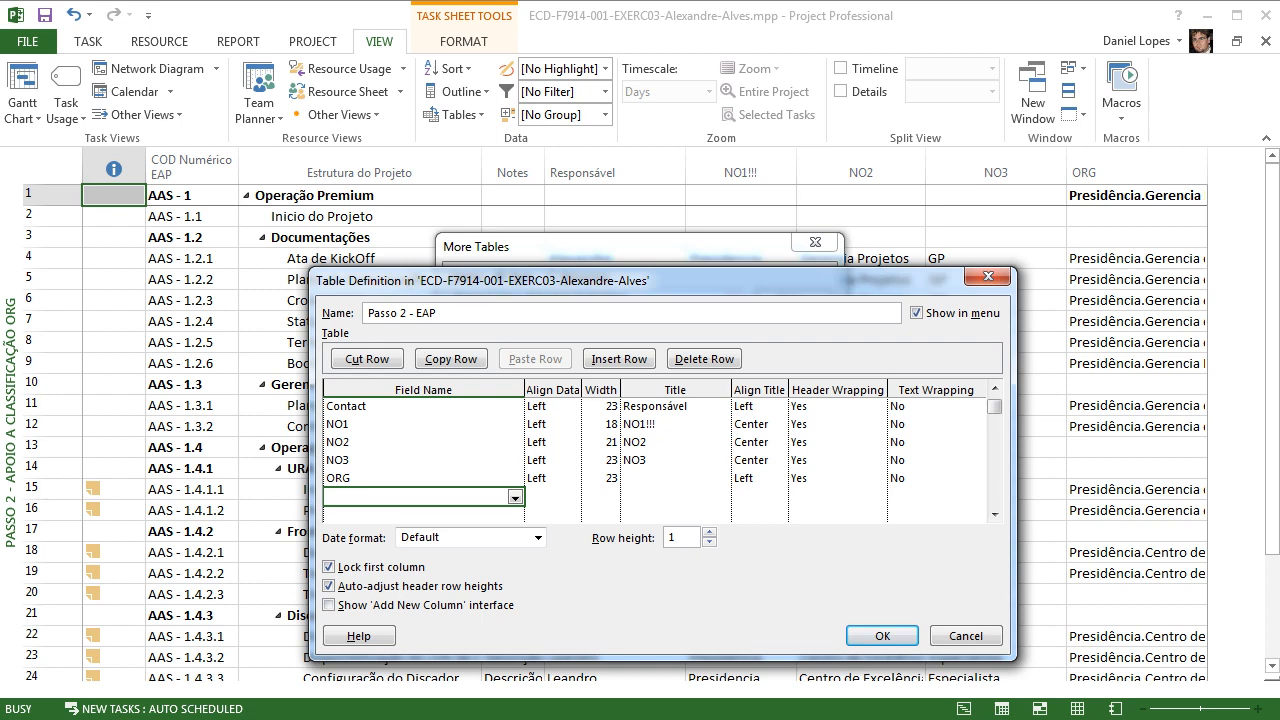
pyautogui.write('Te')
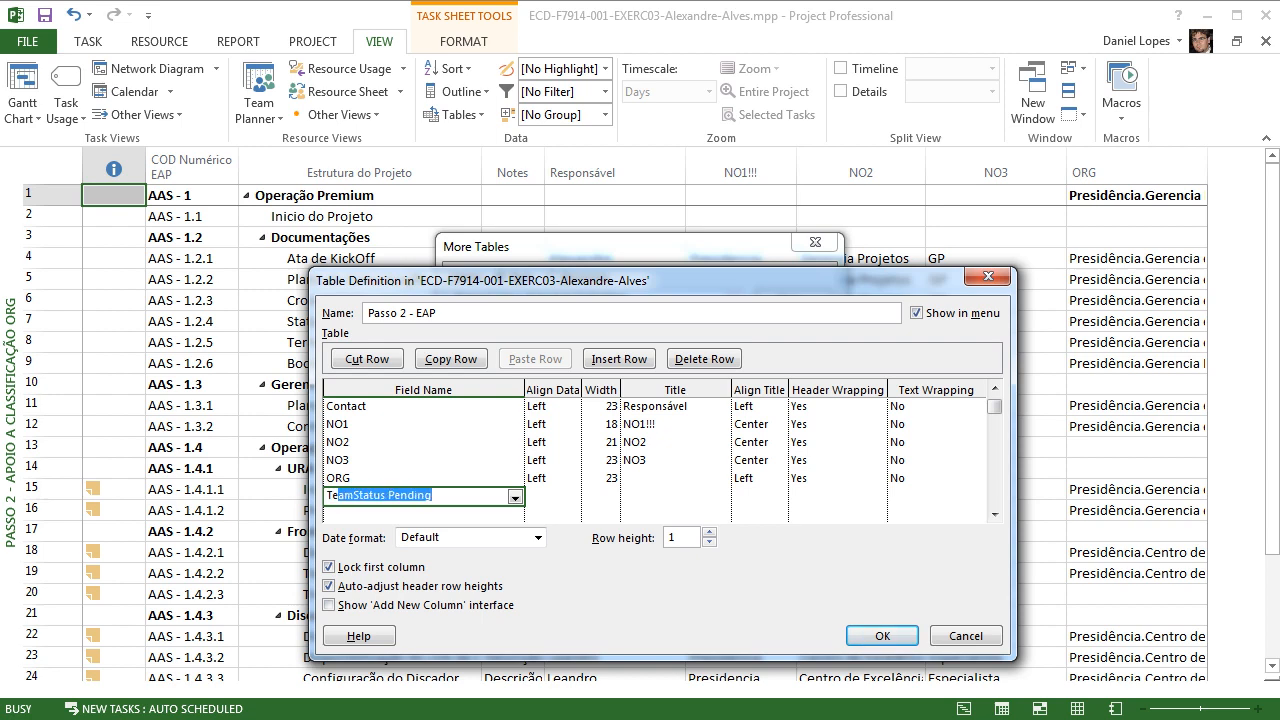
pyautogui.write('xt')
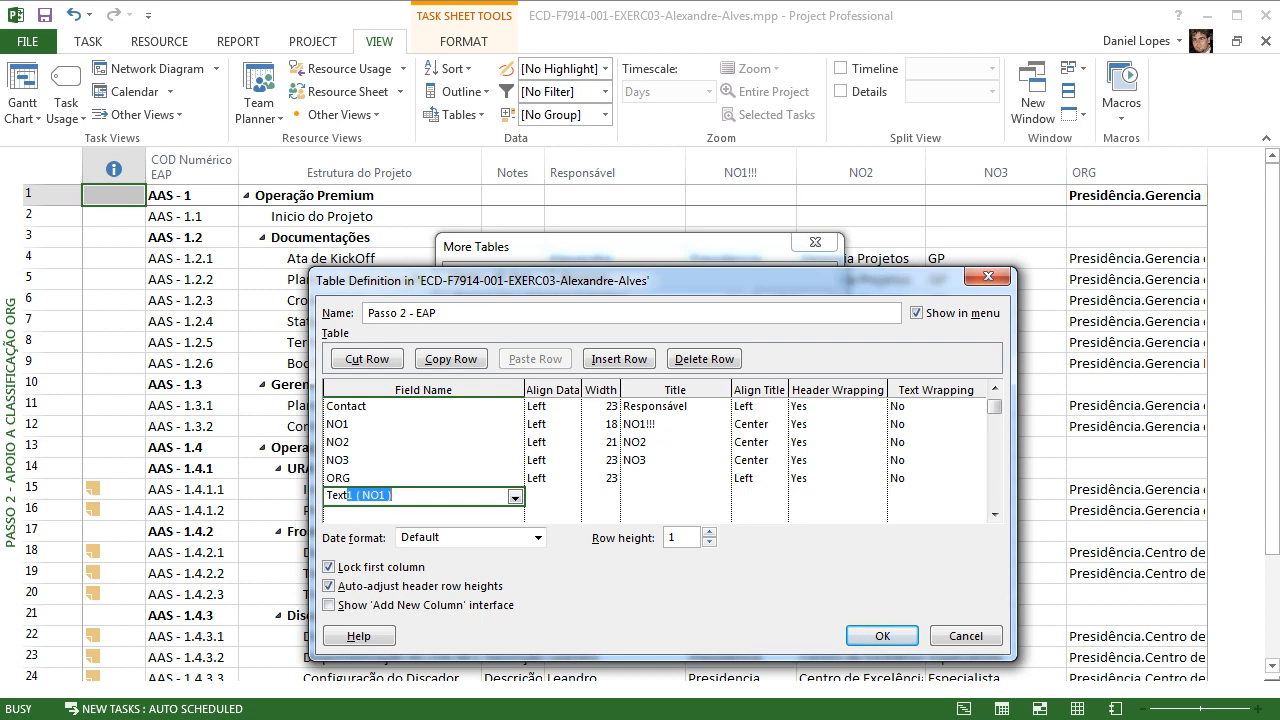
pyautogui.write('2')
pyautogui.press('BackSpace')
pyautogui.press('BackSpace')
pyautogui.press('BackSpace')
pyautogui.press('BackSpace')
pyautogui.press('BackSpace')
pyautogui.press('BackSpace')
pyautogui.press('Return')
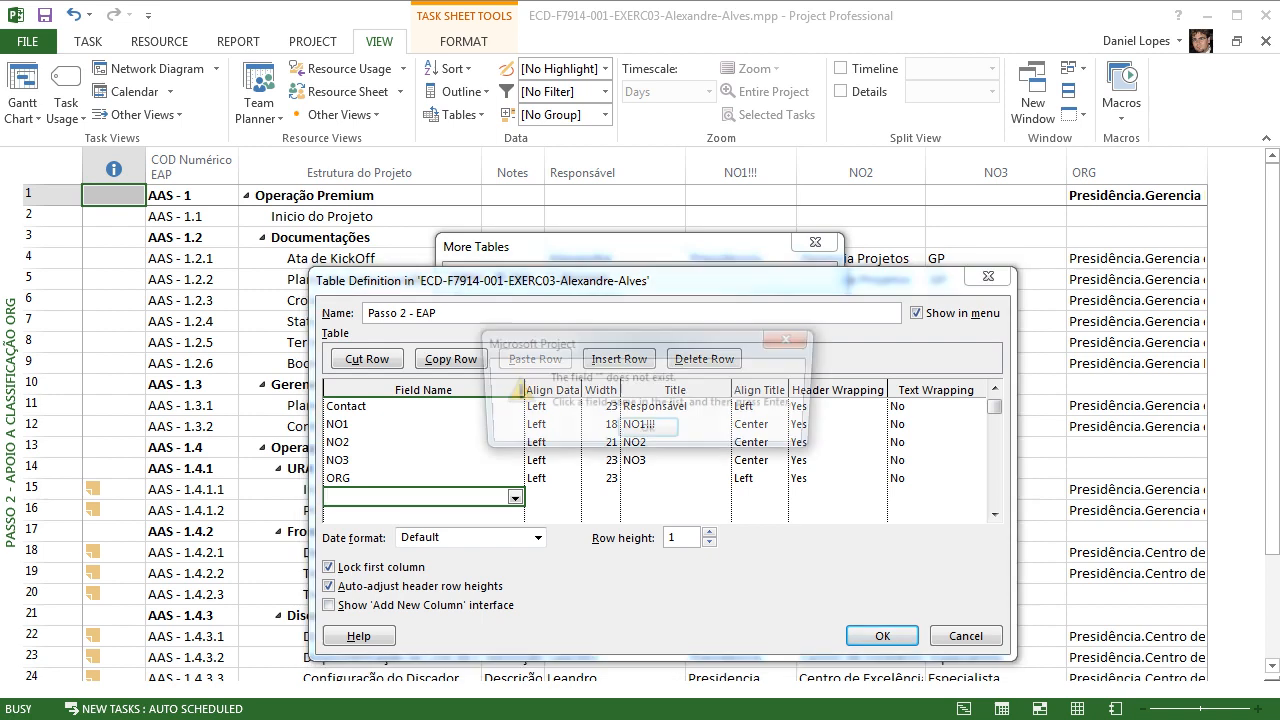
pyautogui.press('Return')
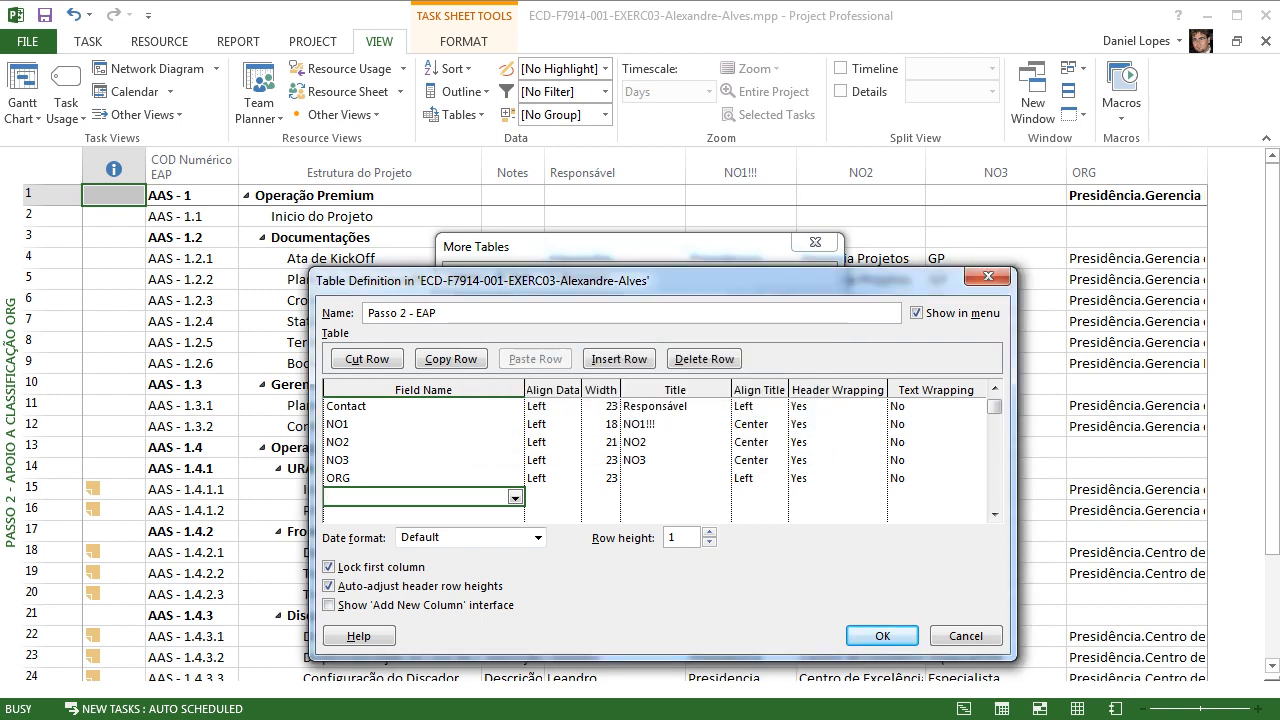
# Step: Add NO3 as another field in the empty row below ORG
pyautogui.write('NO')
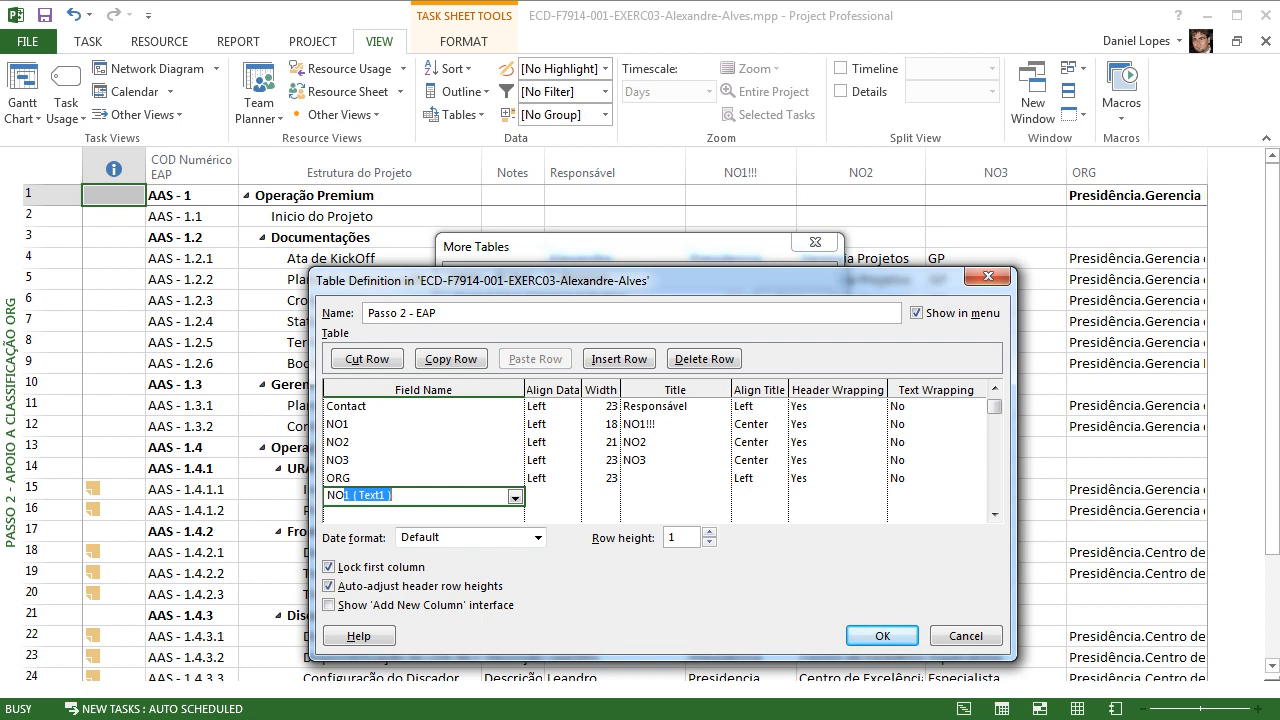
pyautogui.write('2')
pyautogui.press('BackSpace')
pyautogui.press('BackSpace')
pyautogui.write('3')
pyautogui.press('Return')
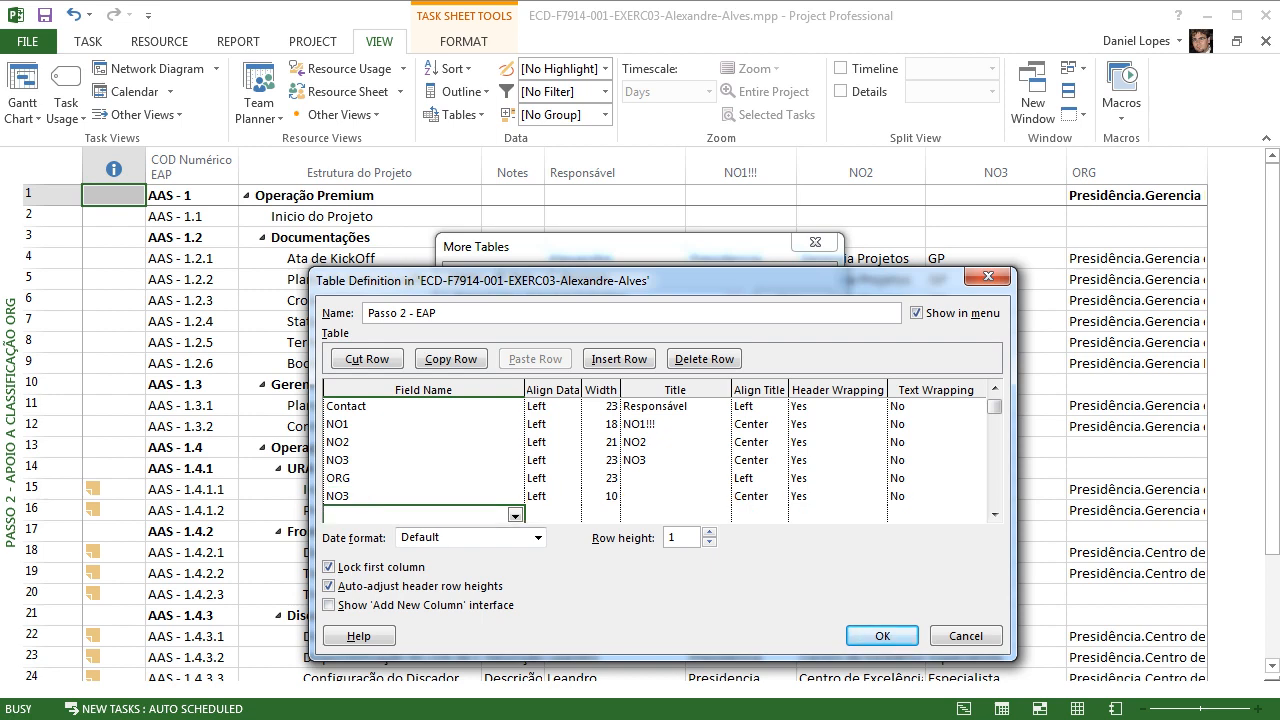
# Step: Try to add the title "NO1!!!" as a field name below the extra NO3 row, and remove the entry
pyautogui.write('NO1!!!')
pyautogui.press('Return')
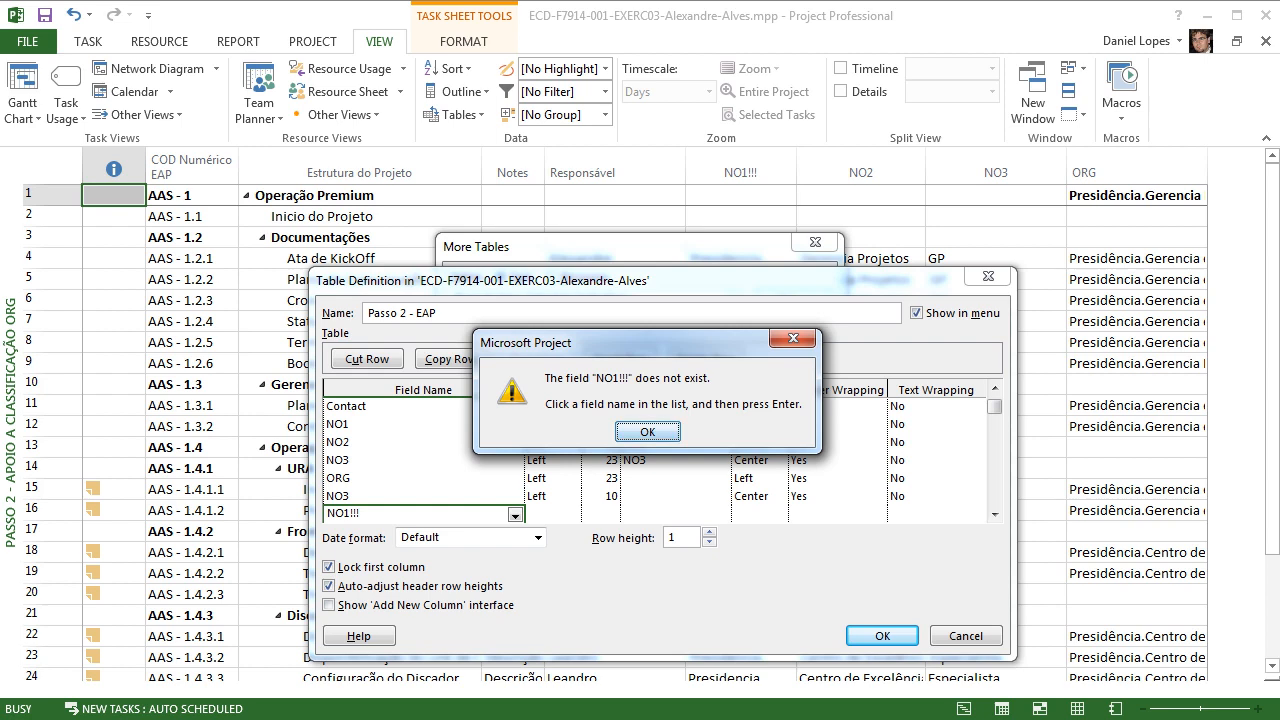
pyautogui.press('Return')
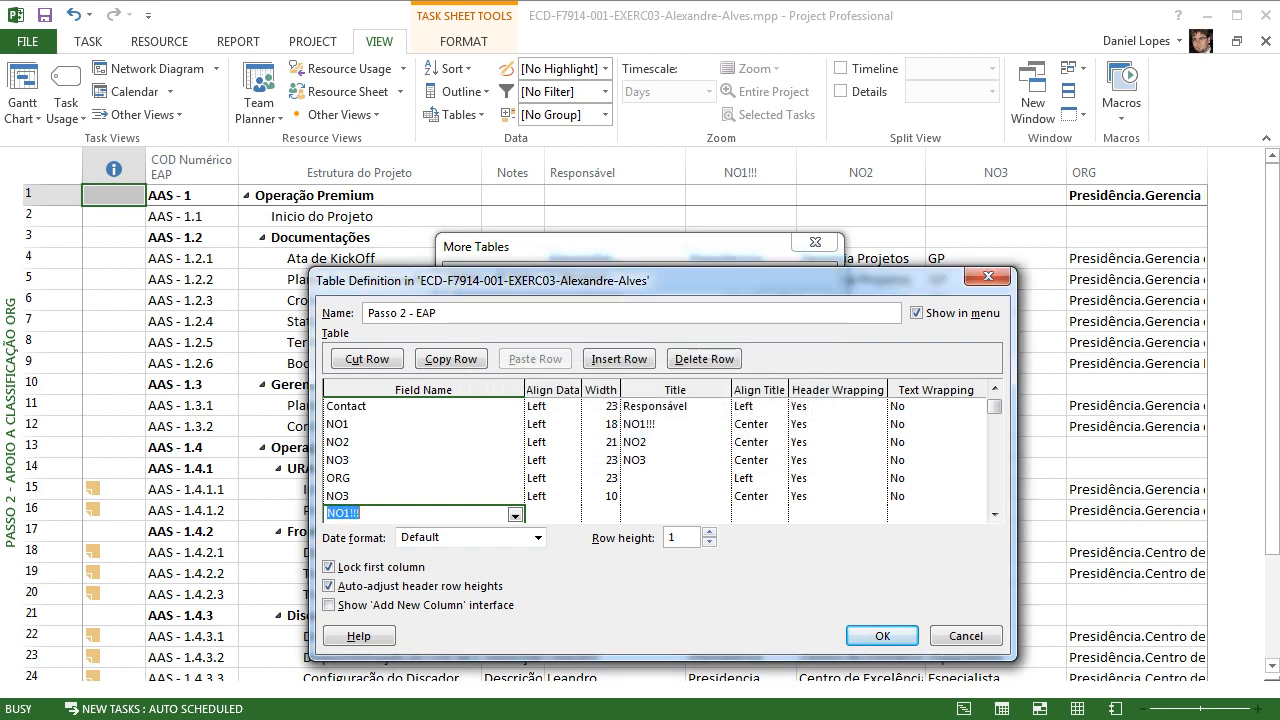
pyautogui.press('Return')
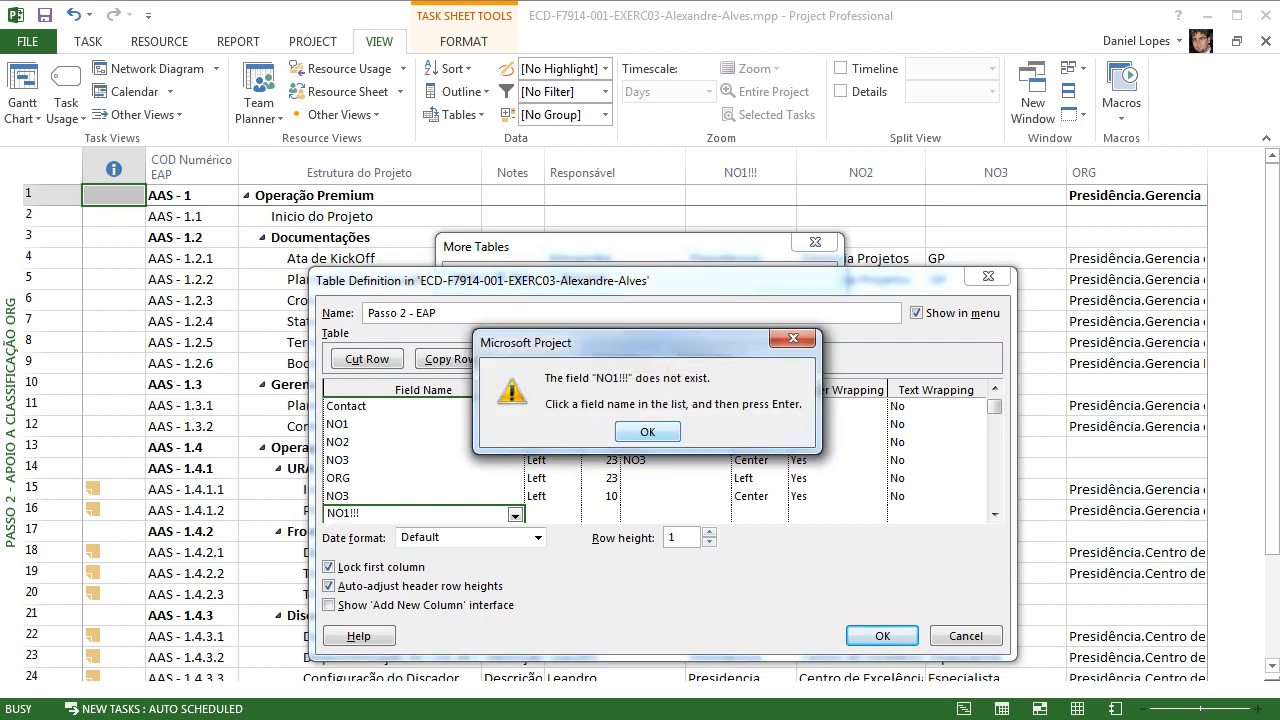
pyautogui.press('Return')
pyautogui.press('Delete')
# Step: Compare the custom title of the NO1 row with its field name, and delete the extra NO3 row below ORG
pyautogui.click(611, 459)
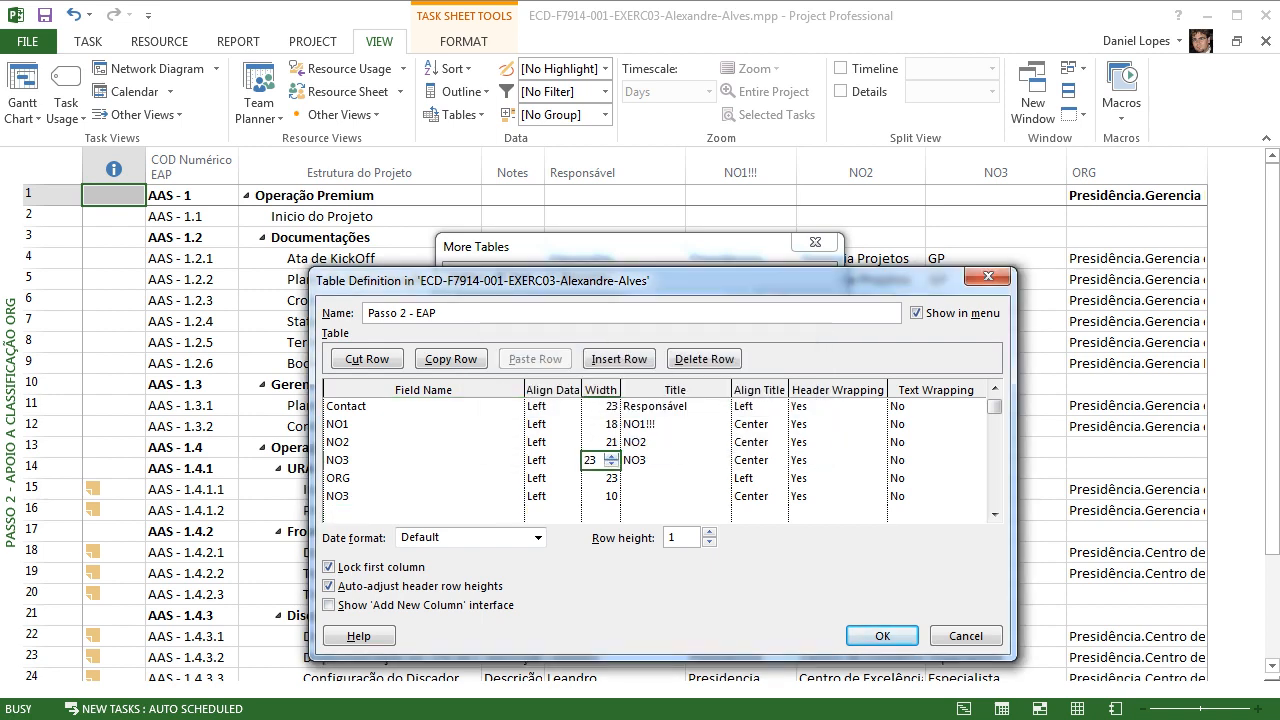
pyautogui.click(660, 425)
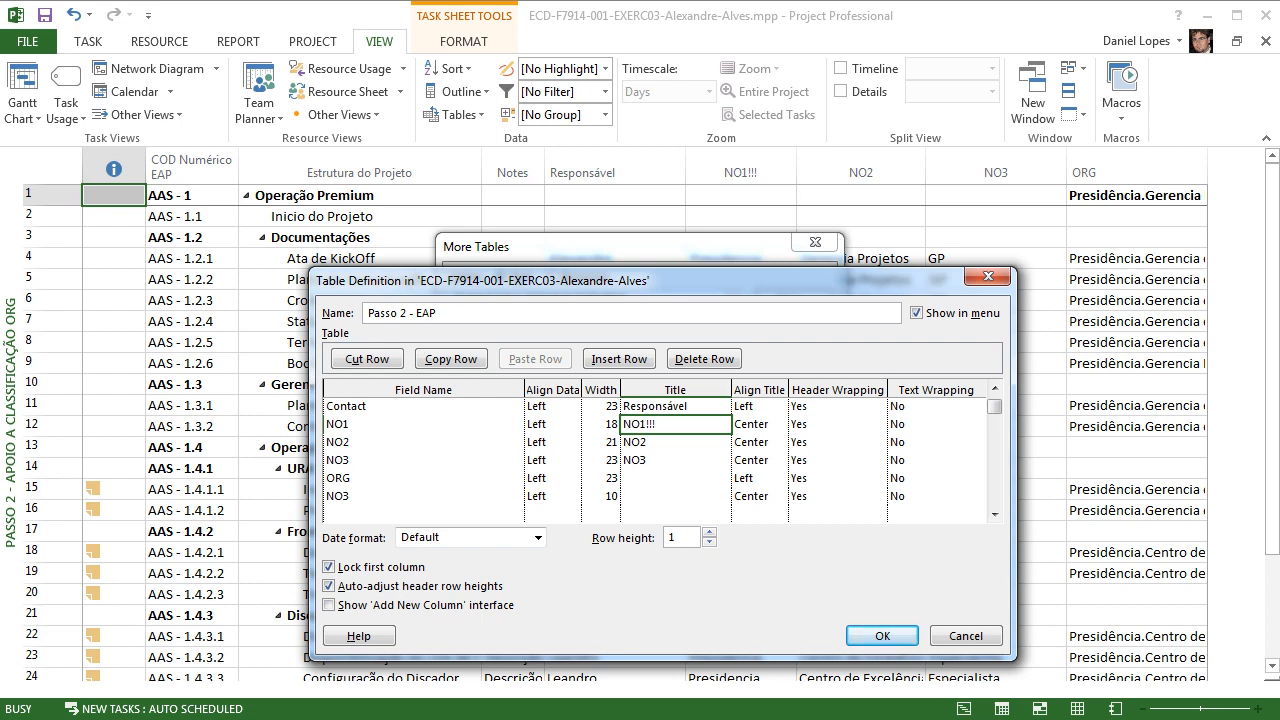
pyautogui.click(420, 497)
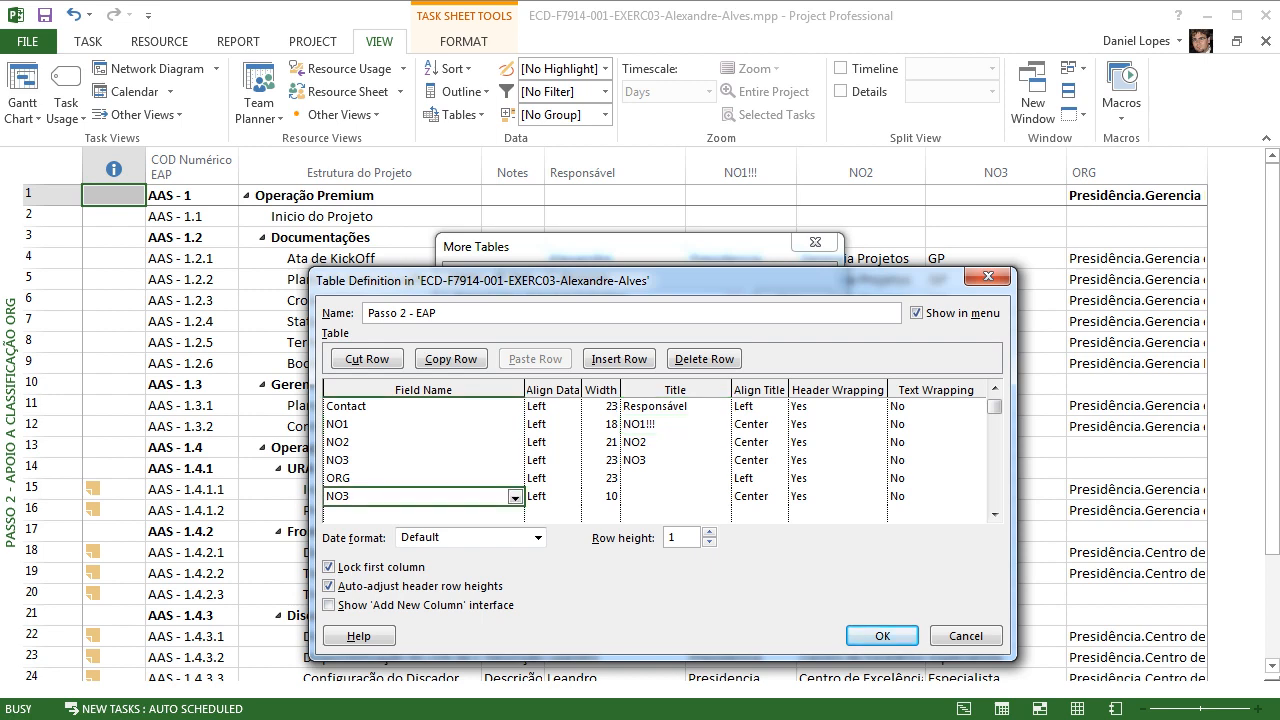
pyautogui.press('Delete')
# Step: Clear the custom titles of the NO1, NO2 and NO3 rows and apply the "Passo 2 - EAP" table
pyautogui.click(676, 425)
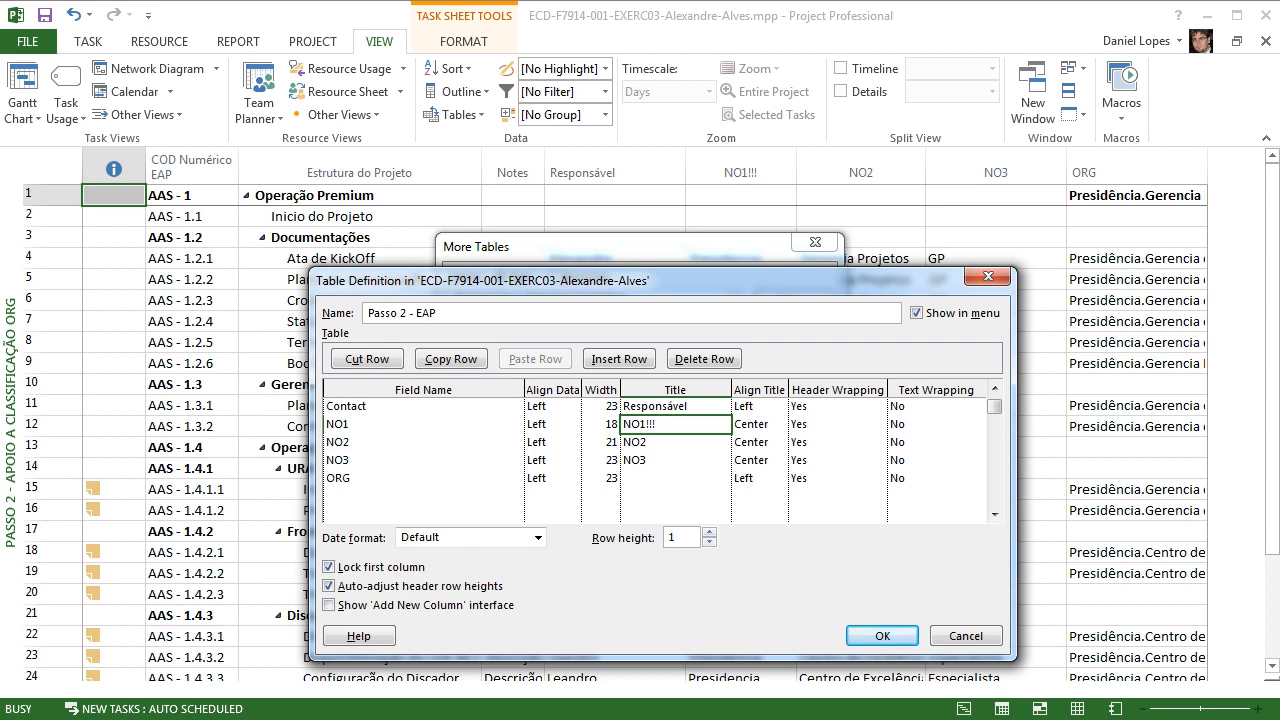
pyautogui.write('\\')
pyautogui.press('Down')
pyautogui.press('BackSpace')
pyautogui.press('Down')
pyautogui.press('BackSpace')
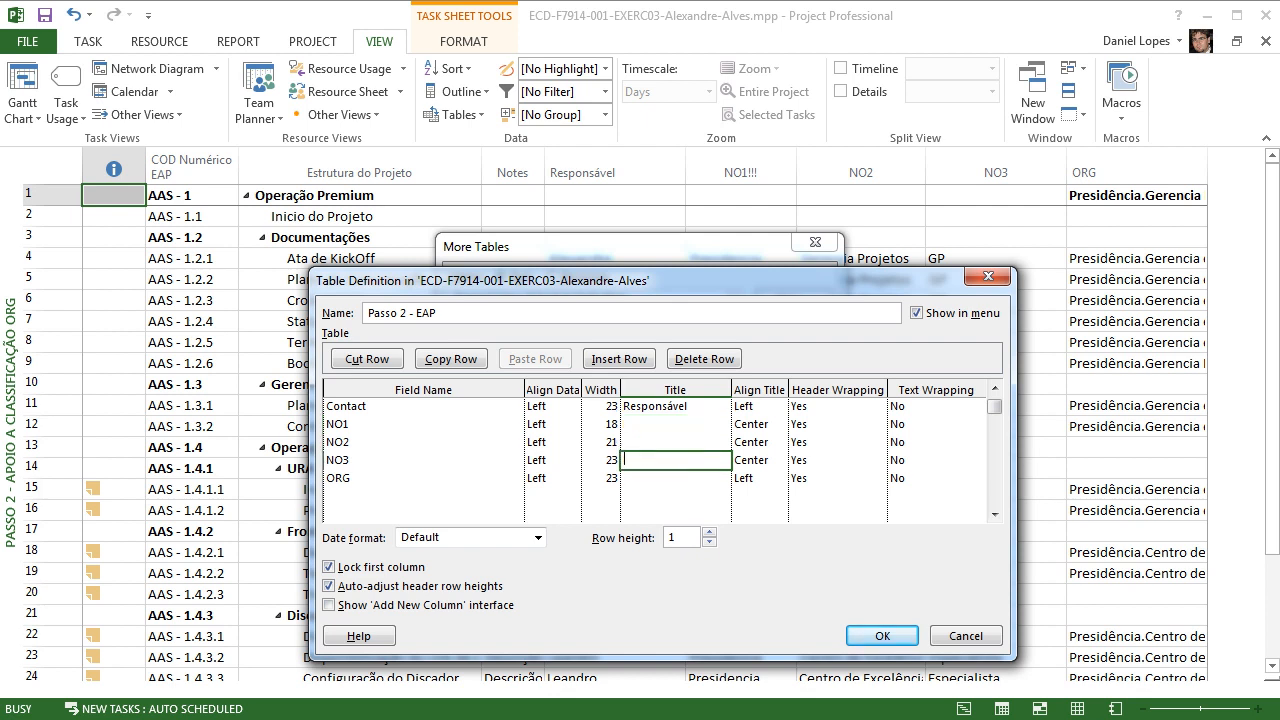
pyautogui.press('Down')
pyautogui.press('Down')
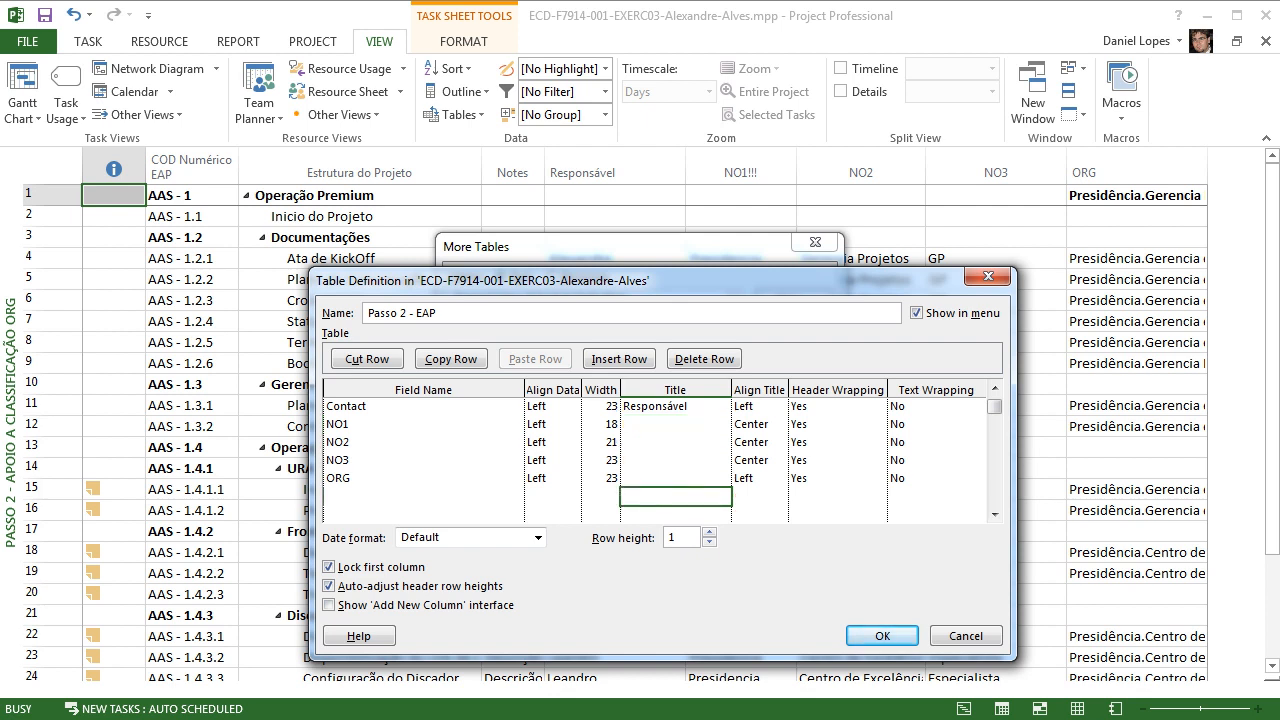
pyautogui.press('Return')
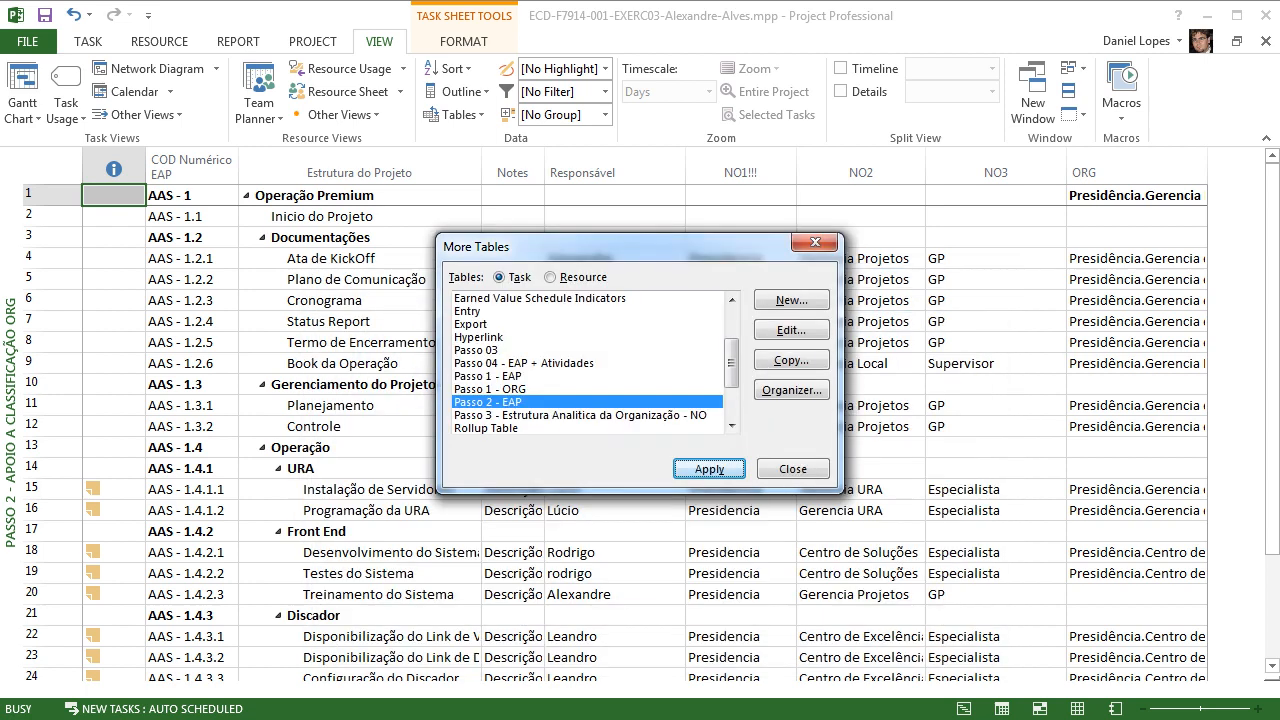
pyautogui.press('Return')
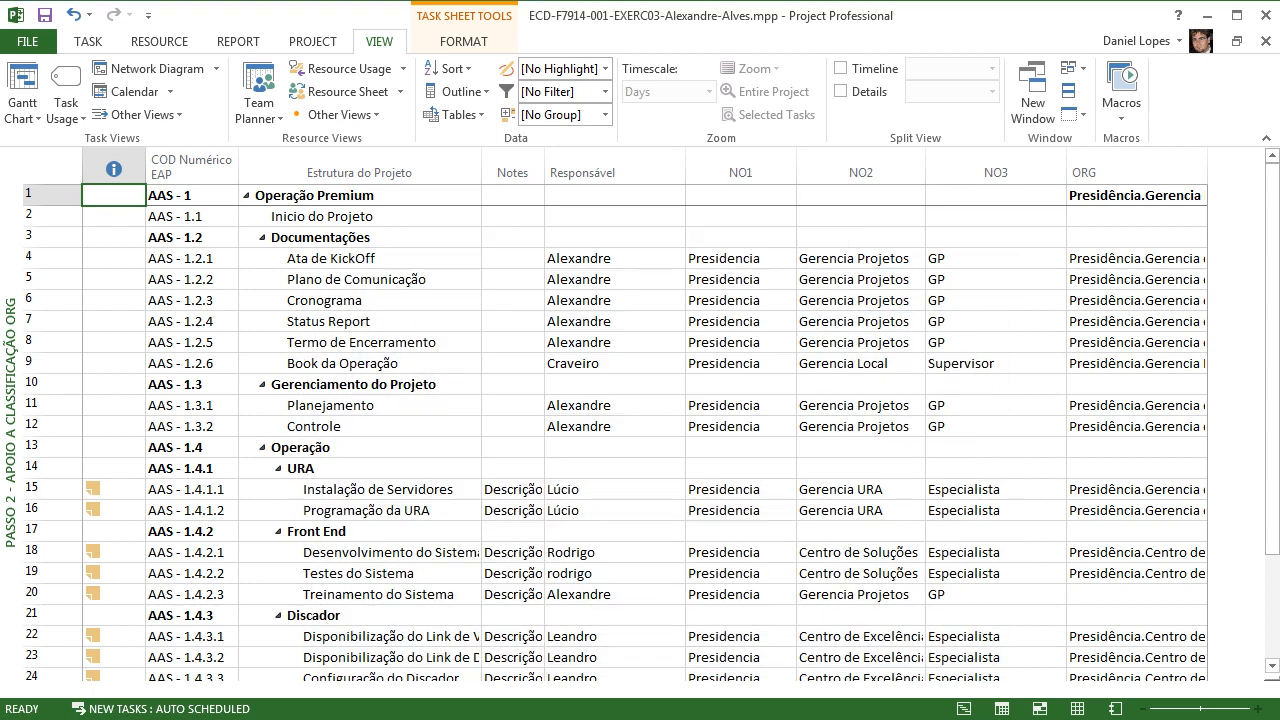
# Step: Check the ORG value of the Ata de KickOff task and read through the notes of the Instalação de Servidores task
pyautogui.click(1132, 258)
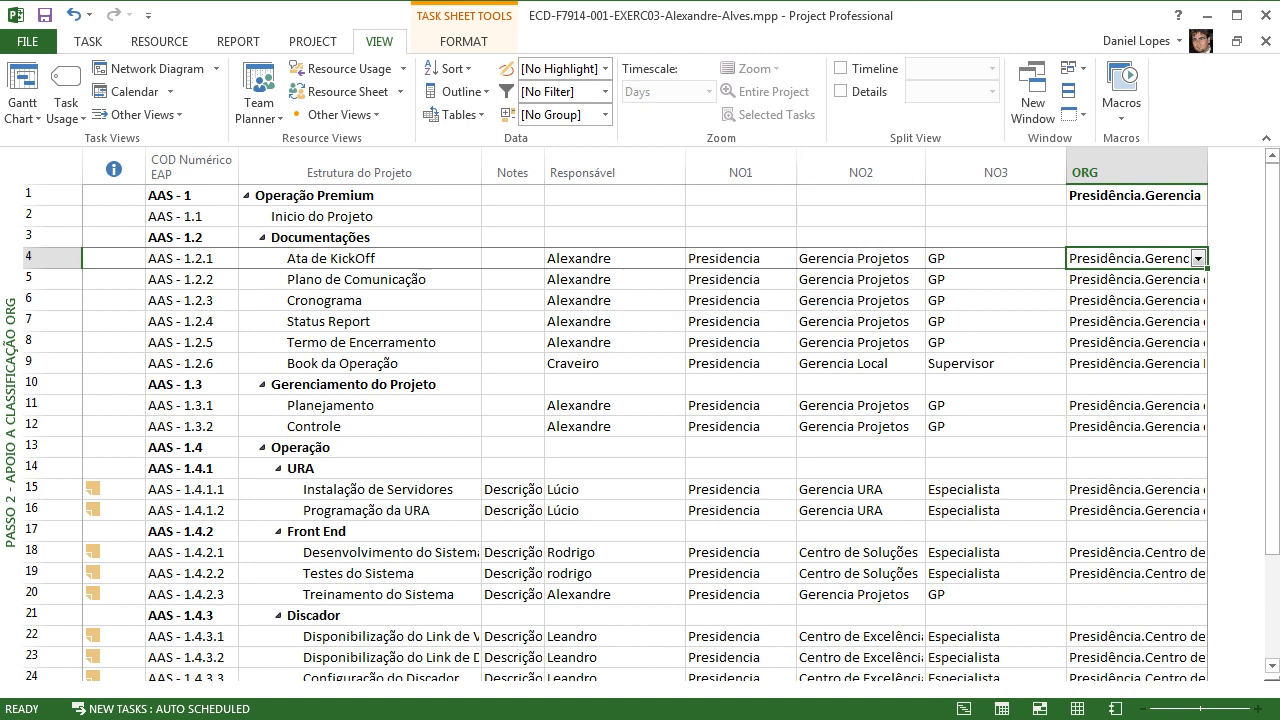
pyautogui.click(104, 489)
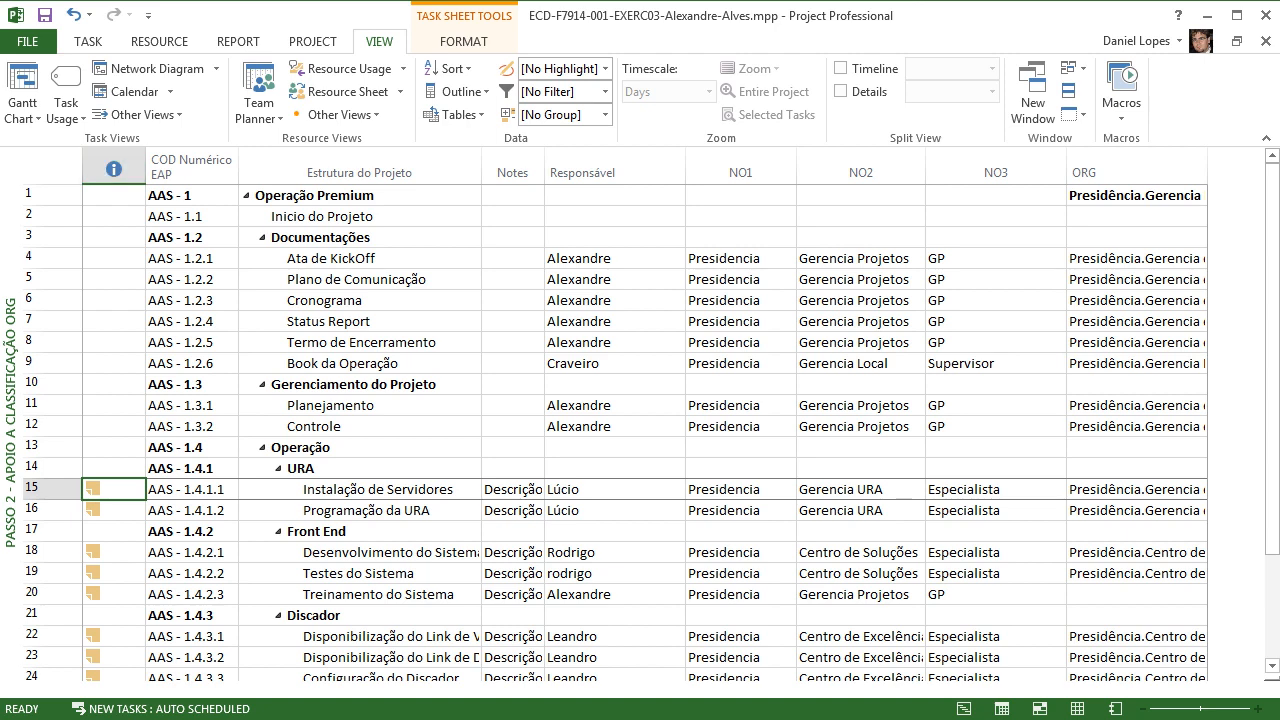
pyautogui.moveTo(93, 489)
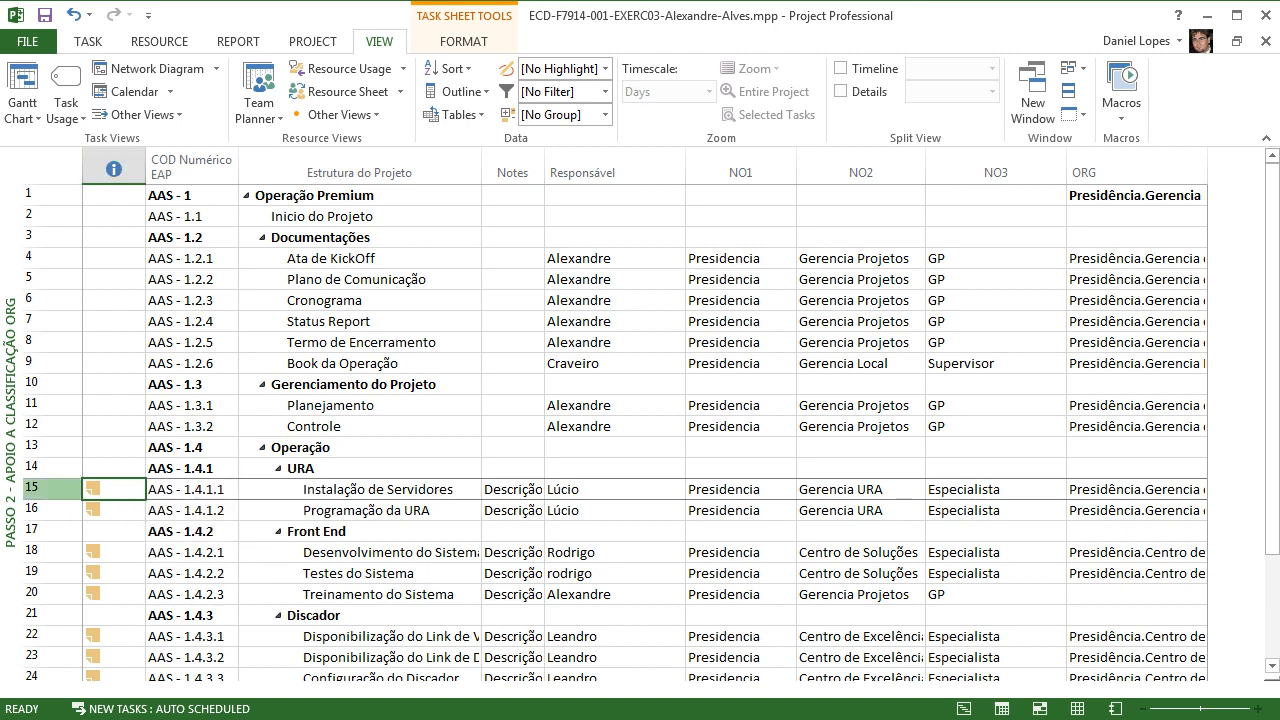
pyautogui.click(513, 489)
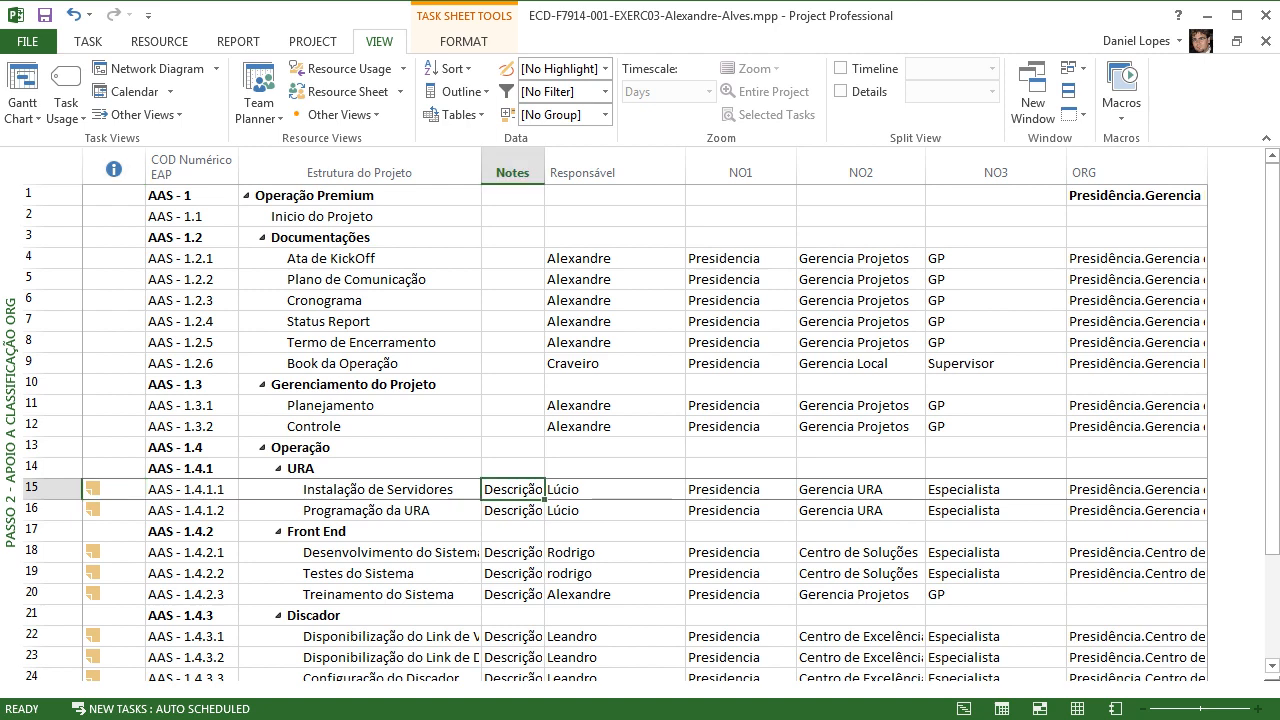
pyautogui.scroll(-2, 513, 489)
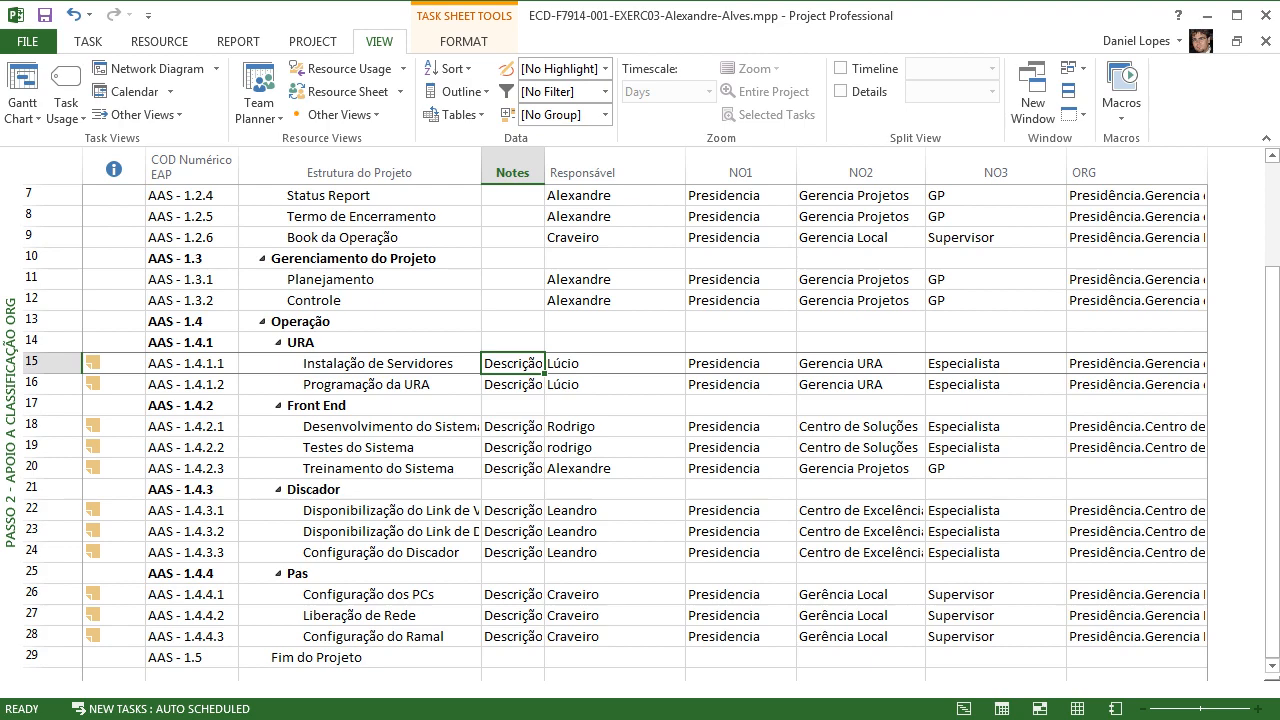
pyautogui.hotkey('shift', 'F2')
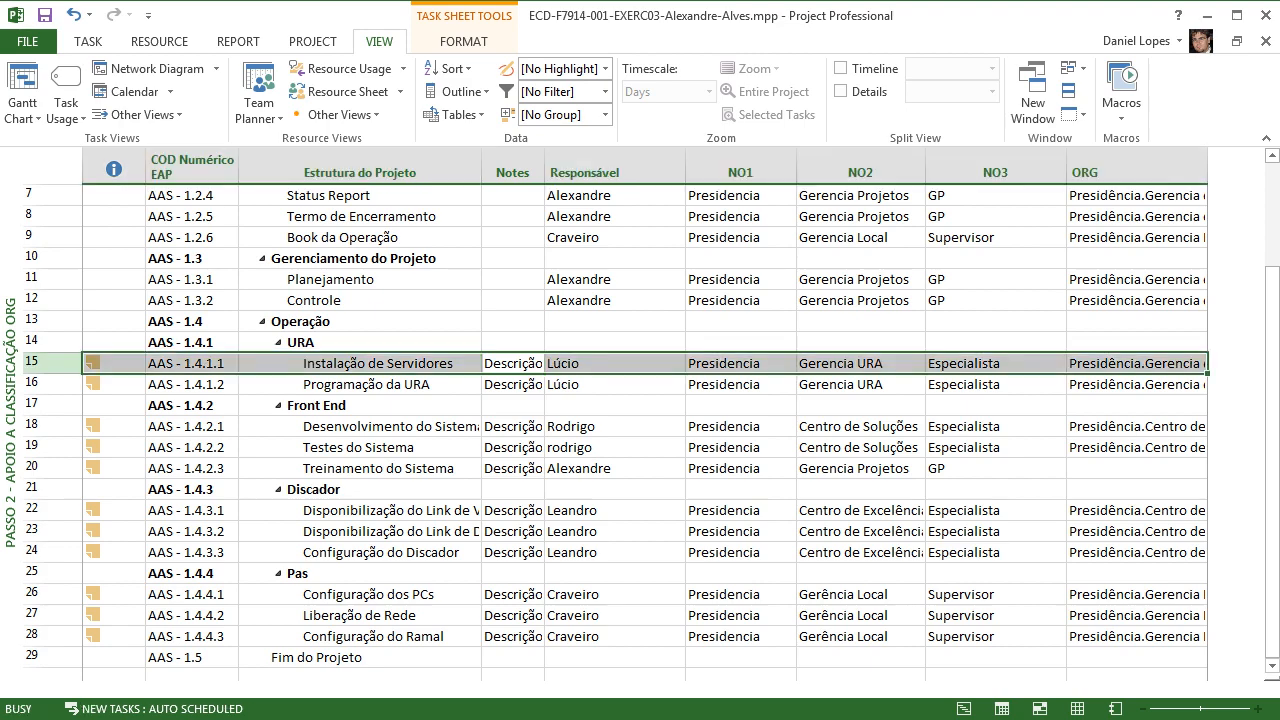
pyautogui.click(614, 210)
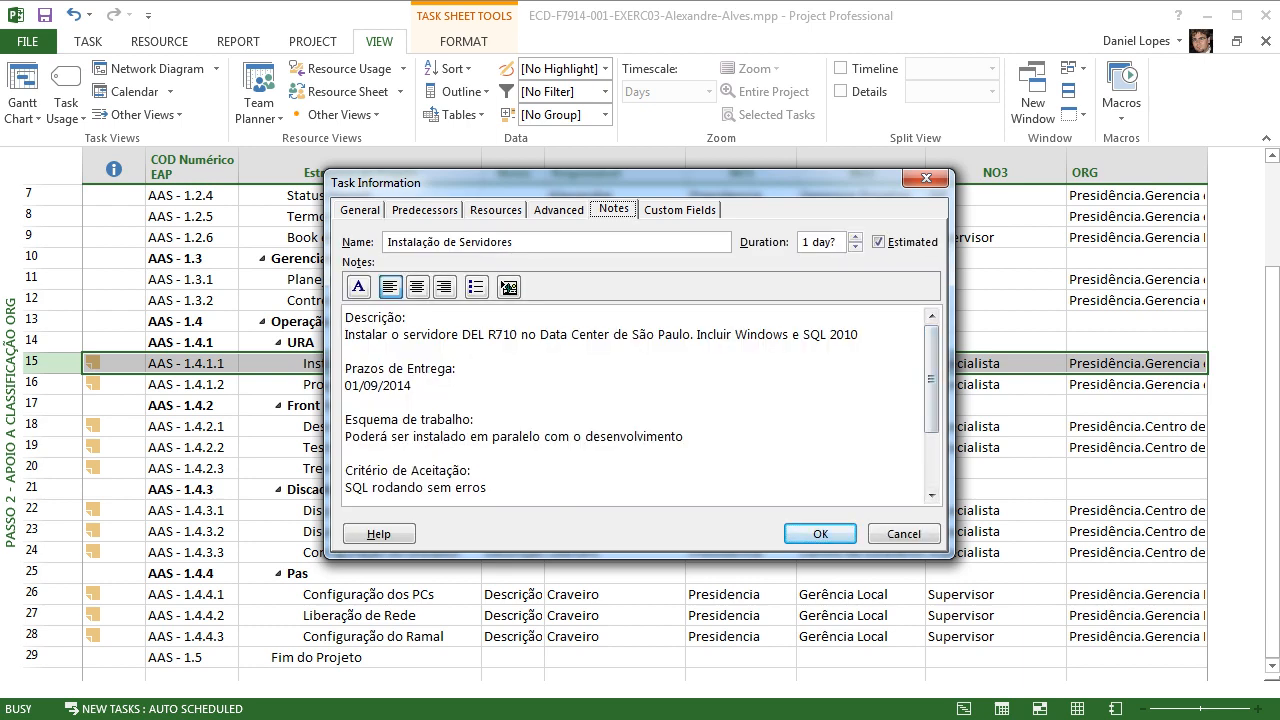
pyautogui.moveTo(931, 379); pyautogui.dragTo(931, 435)
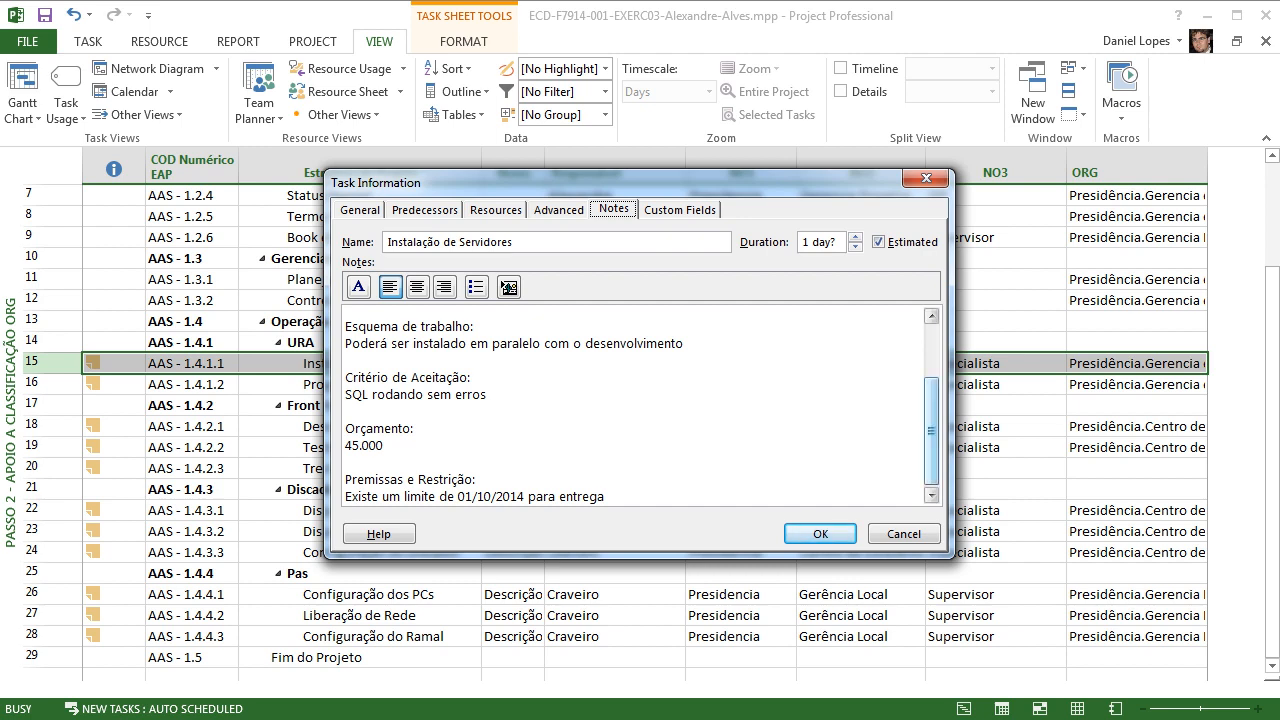
pyautogui.scroll(2, 636, 405)
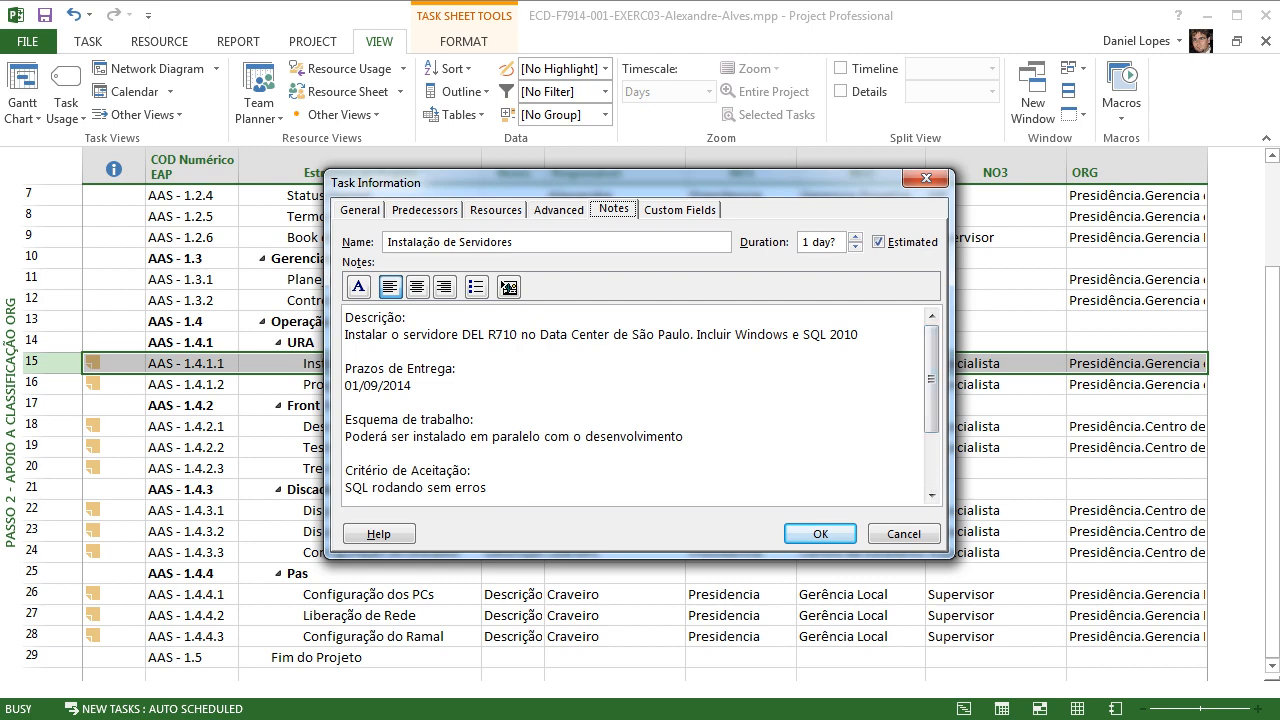
# Step: Add the heading "Dicionário da EAP" above the description in the Instalação de Servidores notes and save them
pyautogui.click(346, 318)
pyautogui.press('Return')
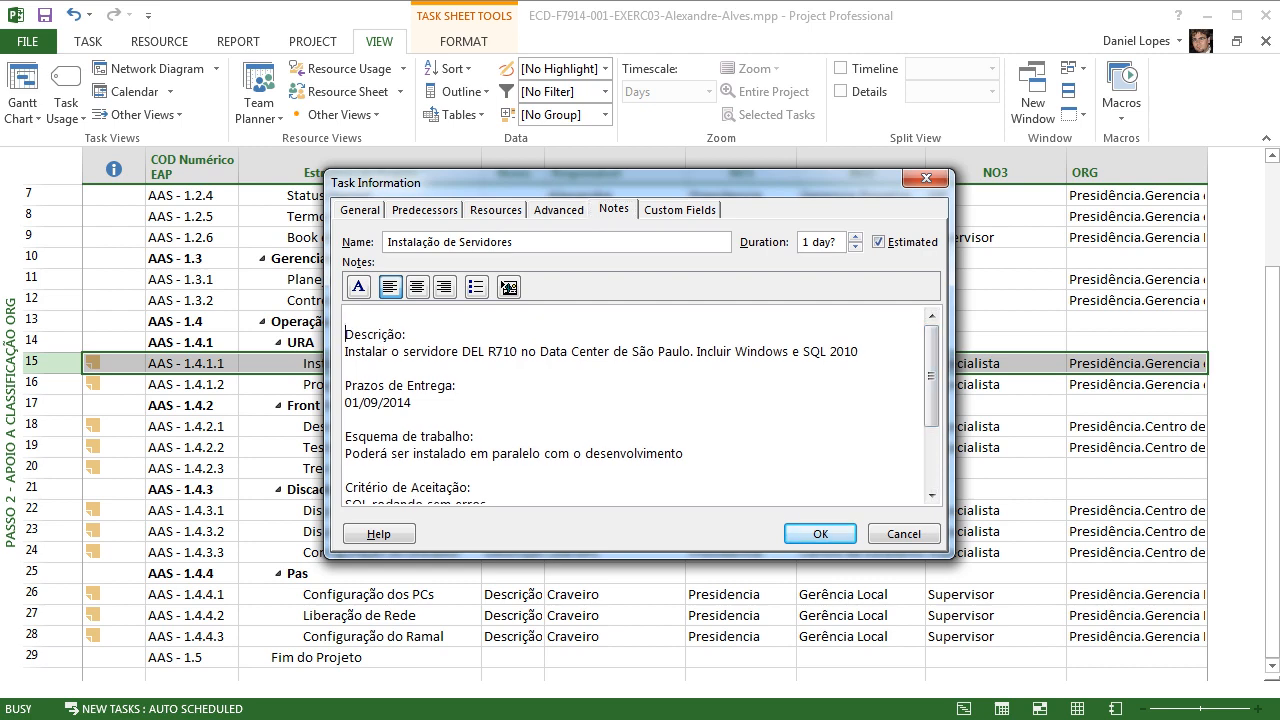
pyautogui.press('Return')
pyautogui.press('Up')
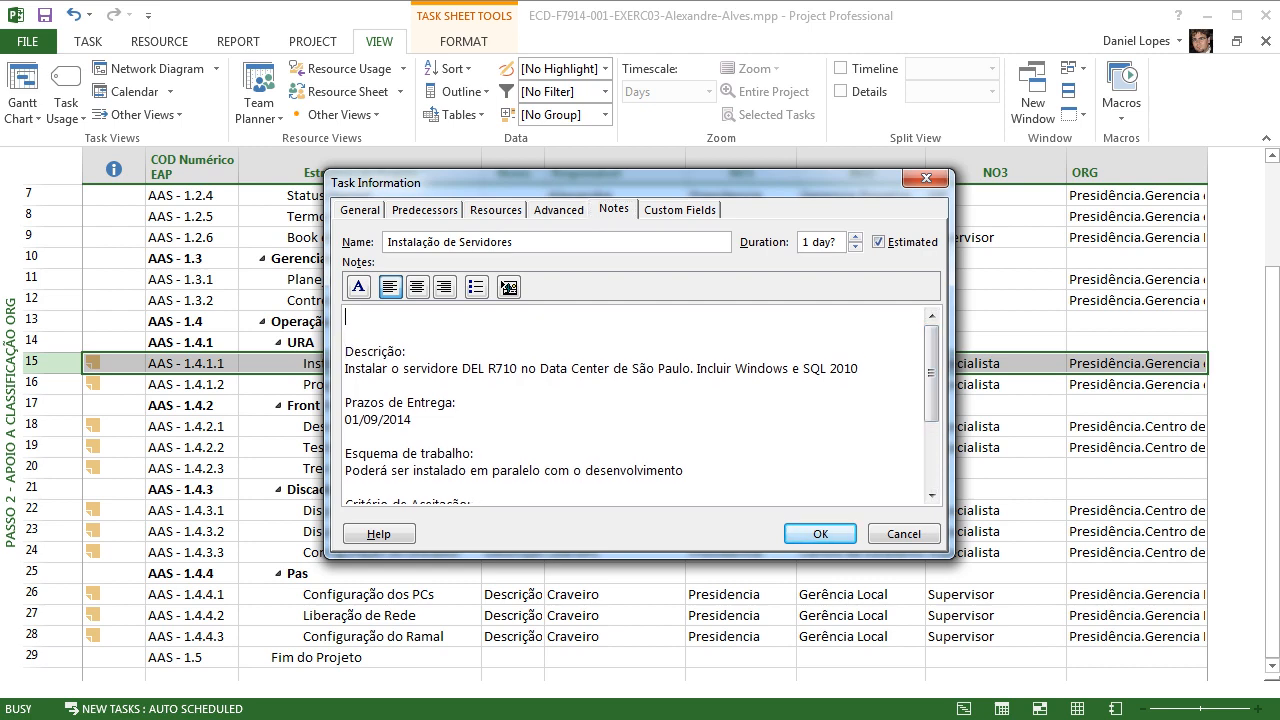
pyautogui.write('Dicionário da EAP')
pyautogui.press('Return')
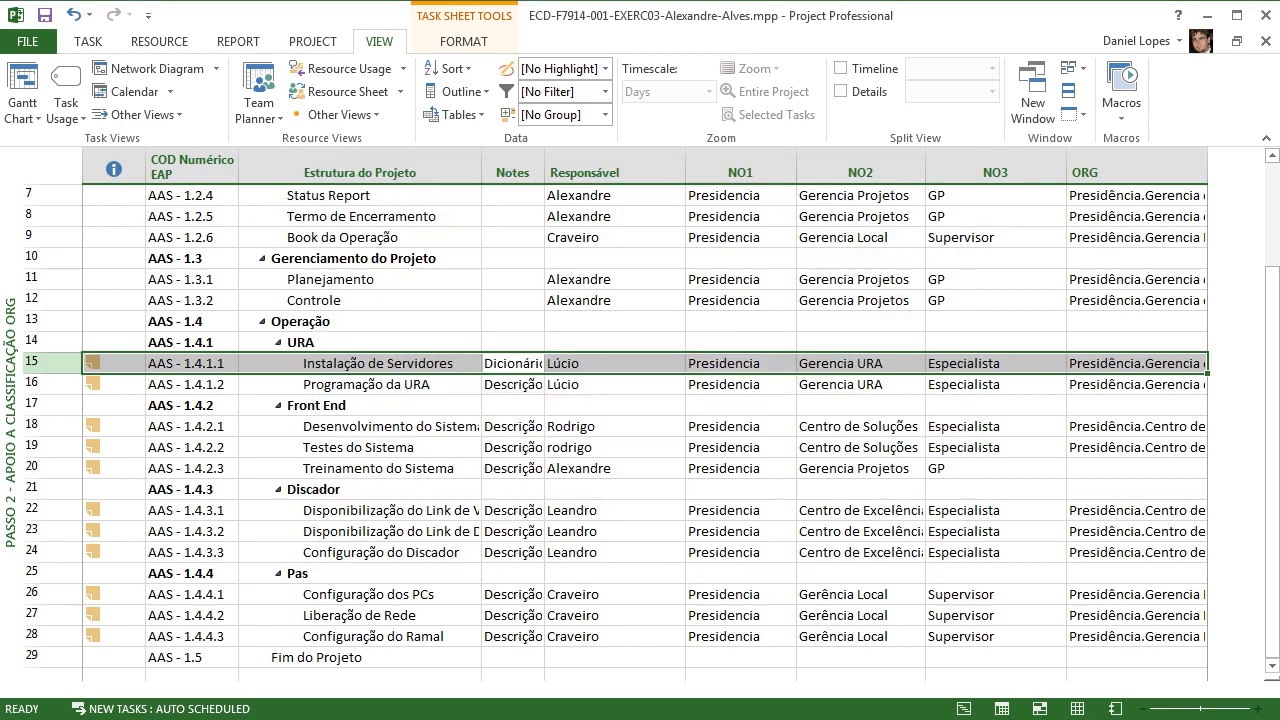
# Step: Check the notes of the Desenvolvimento do Sistema task and close them, returning to the start of the task list
pyautogui.doubleClick(520, 427)
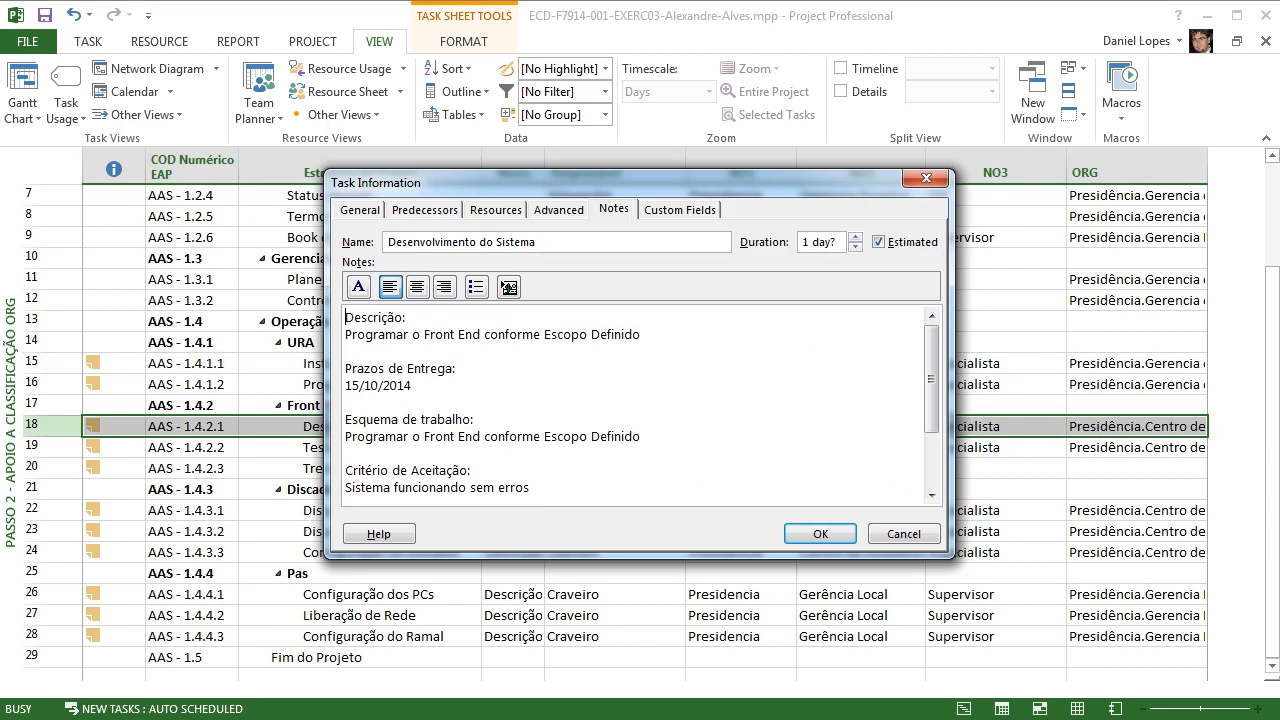
pyautogui.click(926, 178)
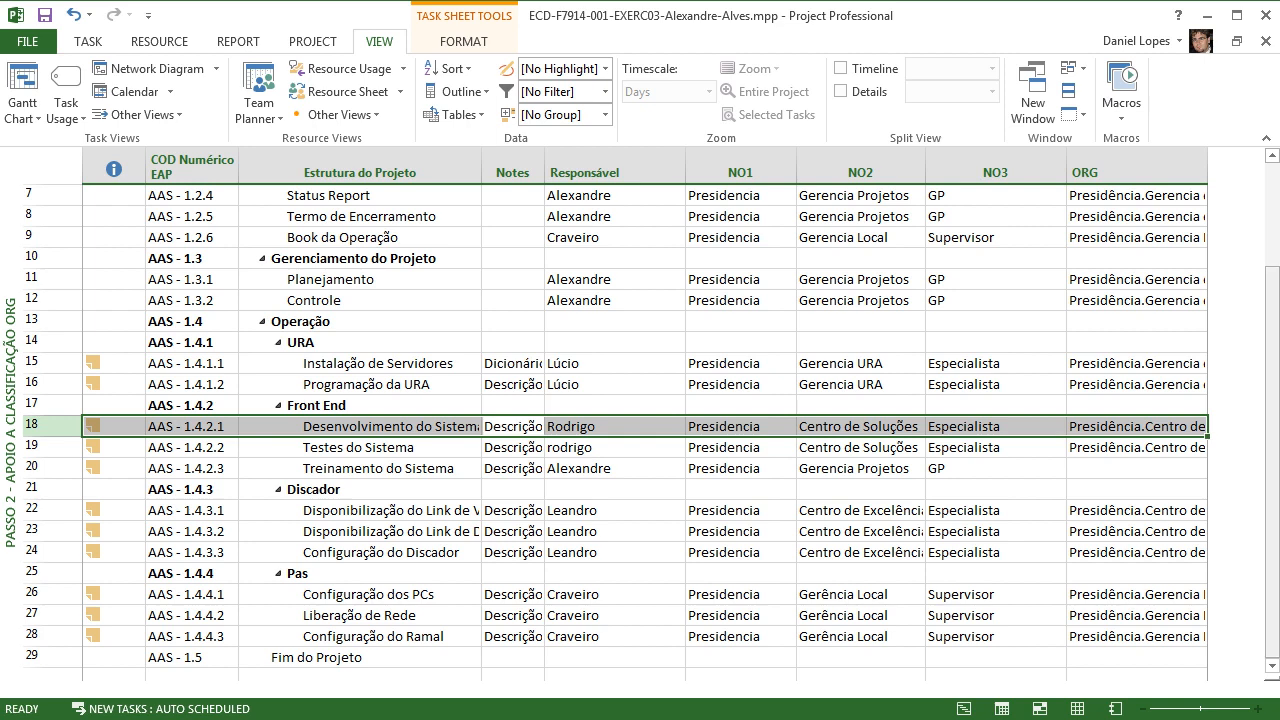
pyautogui.moveTo(1272, 420); pyautogui.dragTo(1272, 369)
pyautogui.scroll(2, 645, 432)
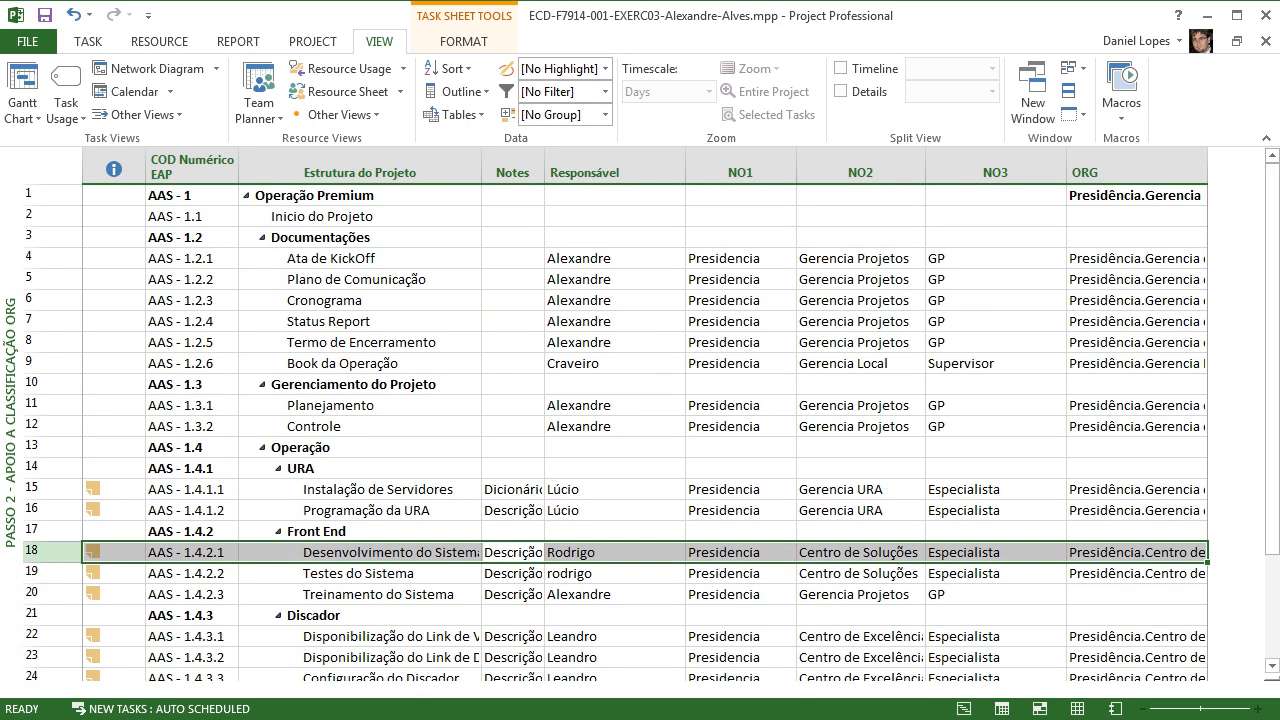
# Step: Select the Ata de KickOff task and switch to the "Passo 3 - Estrutura Analítica da Organização - NO" view
pyautogui.click(360, 258)
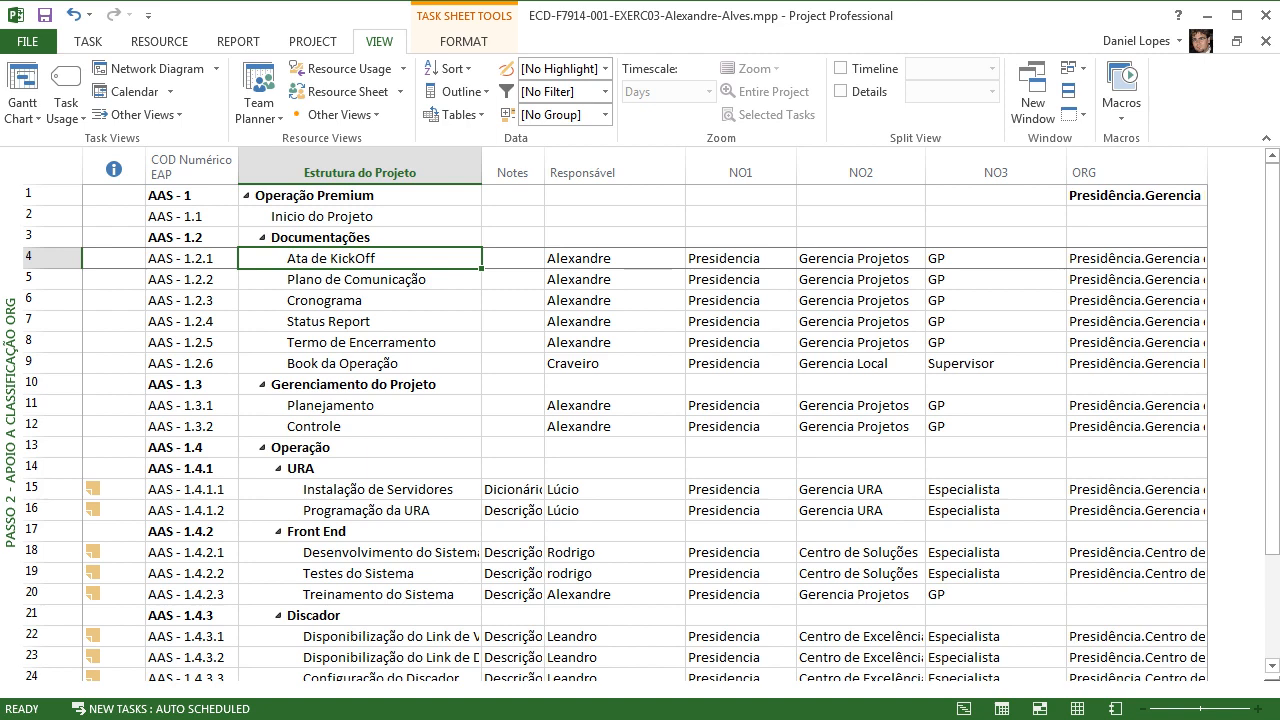
pyautogui.click(22, 118)
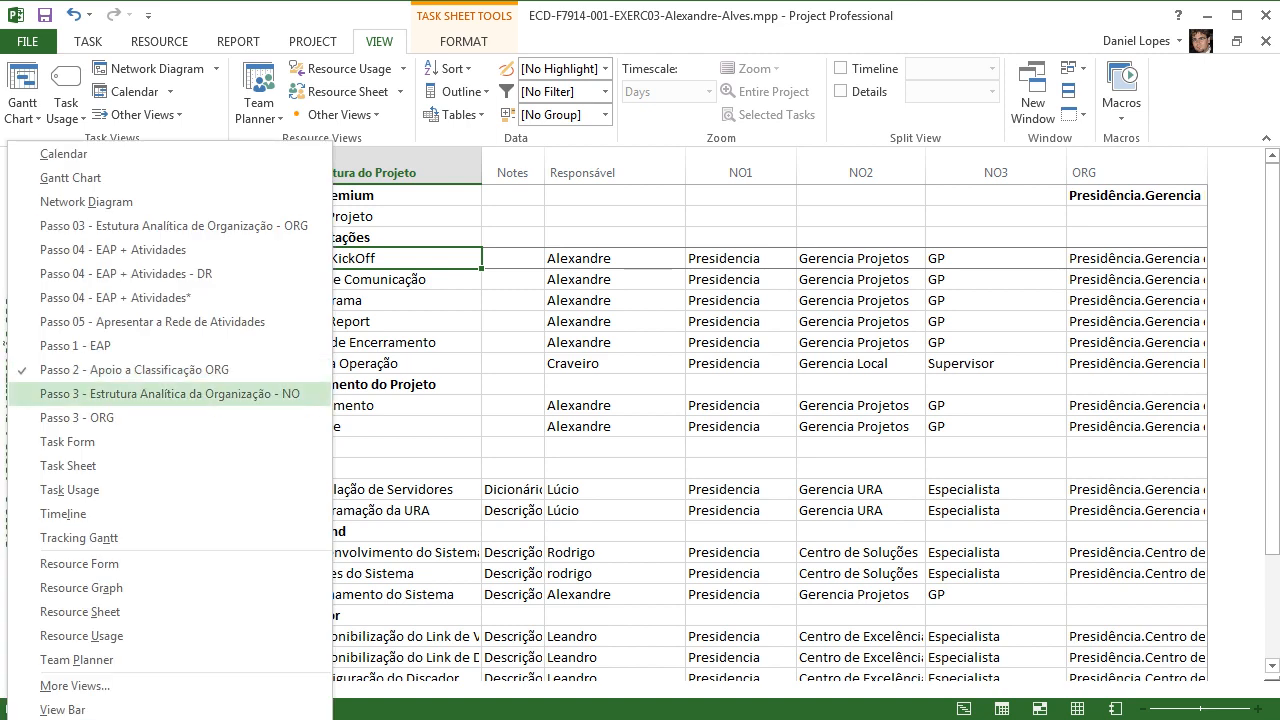
pyautogui.click(170, 393)
pyautogui.moveTo(1272, 528); pyautogui.dragTo(1272, 285)
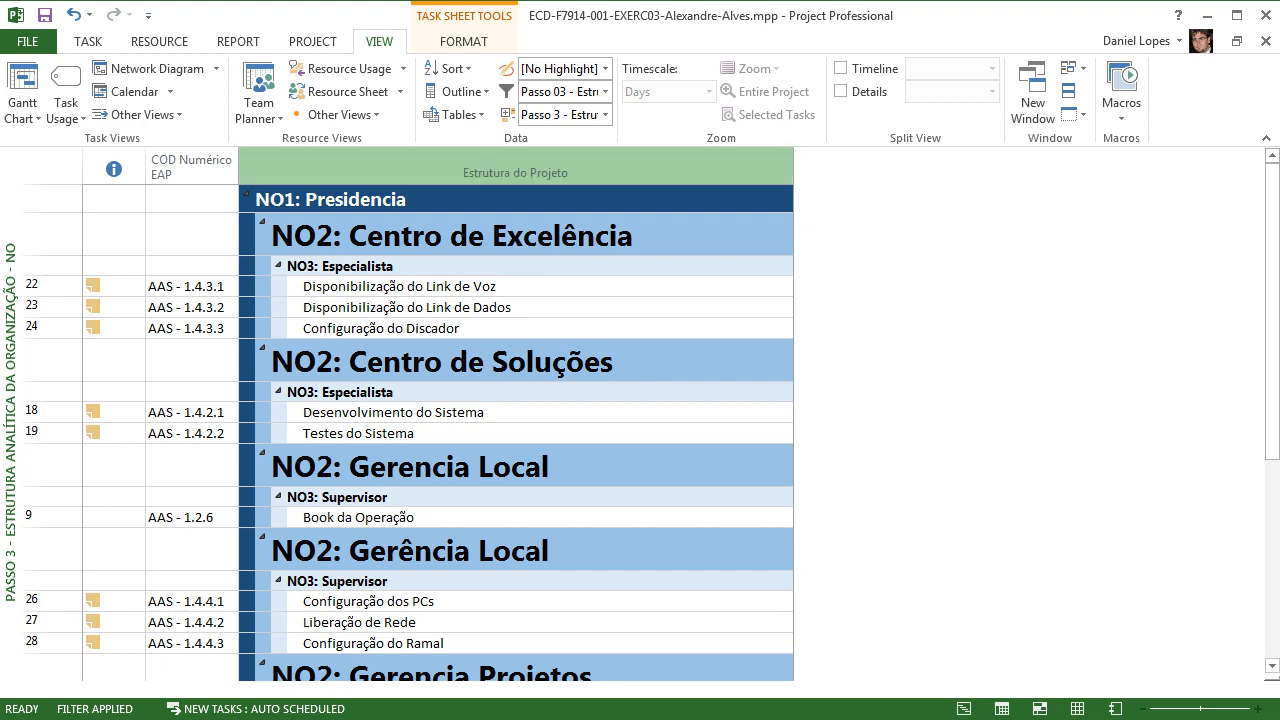
# Step: Inspect the NO1, NO2 and NO3 levels and their formatting in the current group's definition, and close it without saving
pyautogui.click(604, 114)
pyautogui.click(589, 541)
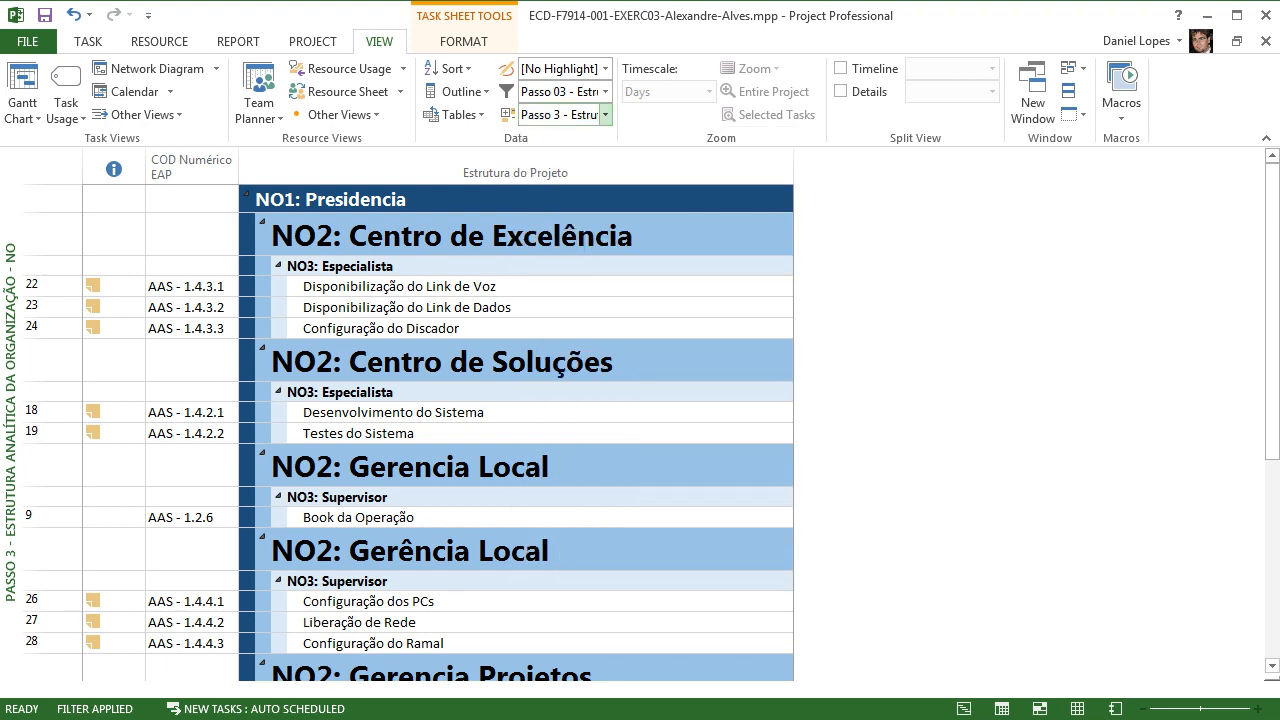
pyautogui.click(791, 311)
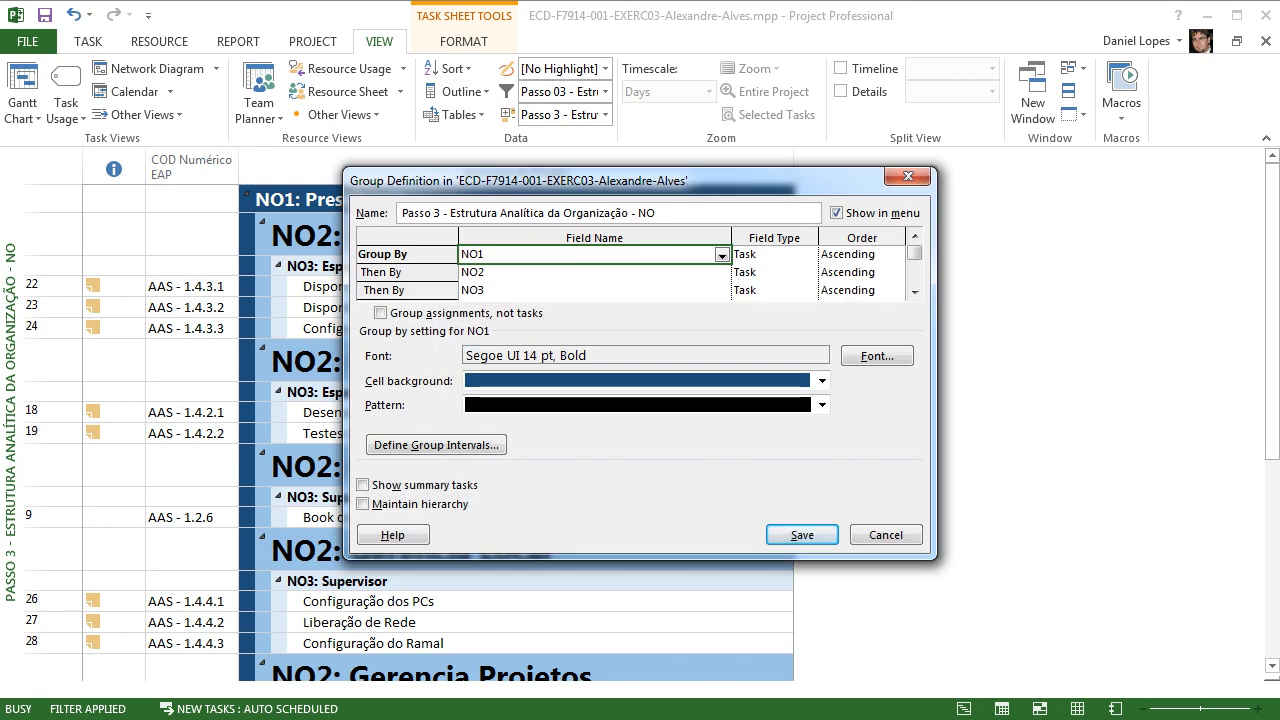
pyautogui.click(594, 272)
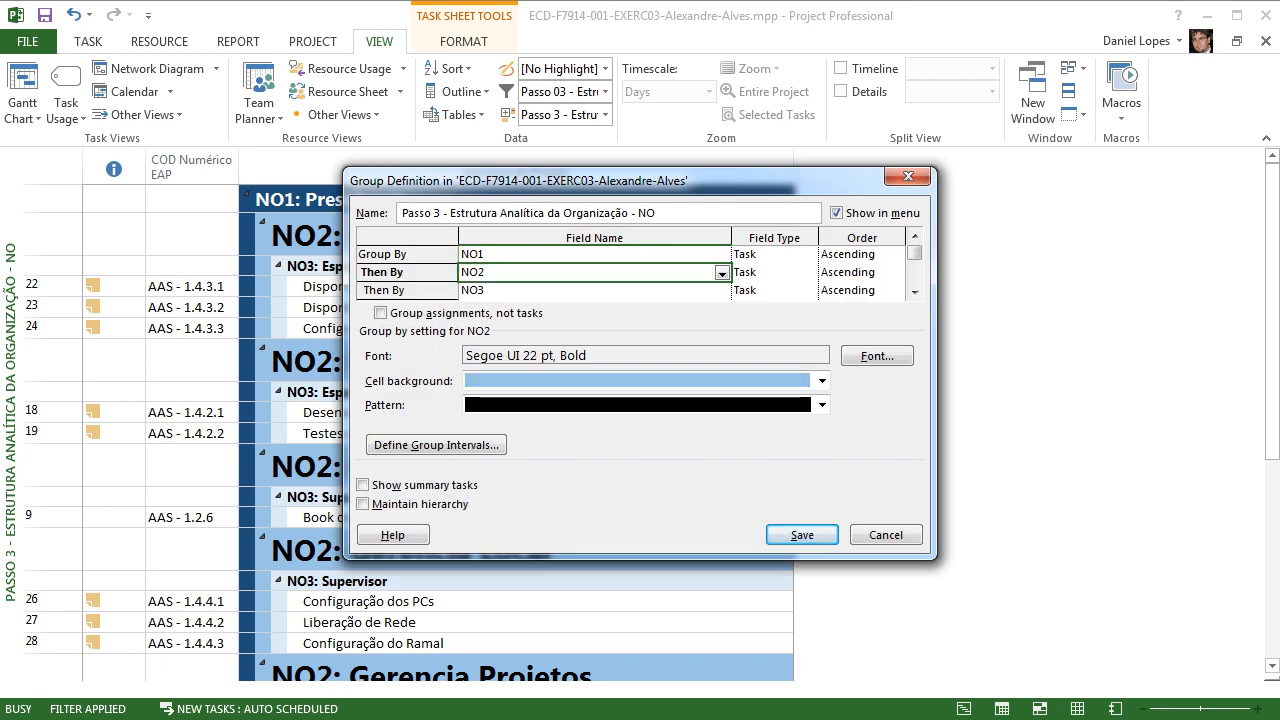
pyautogui.click(594, 290)
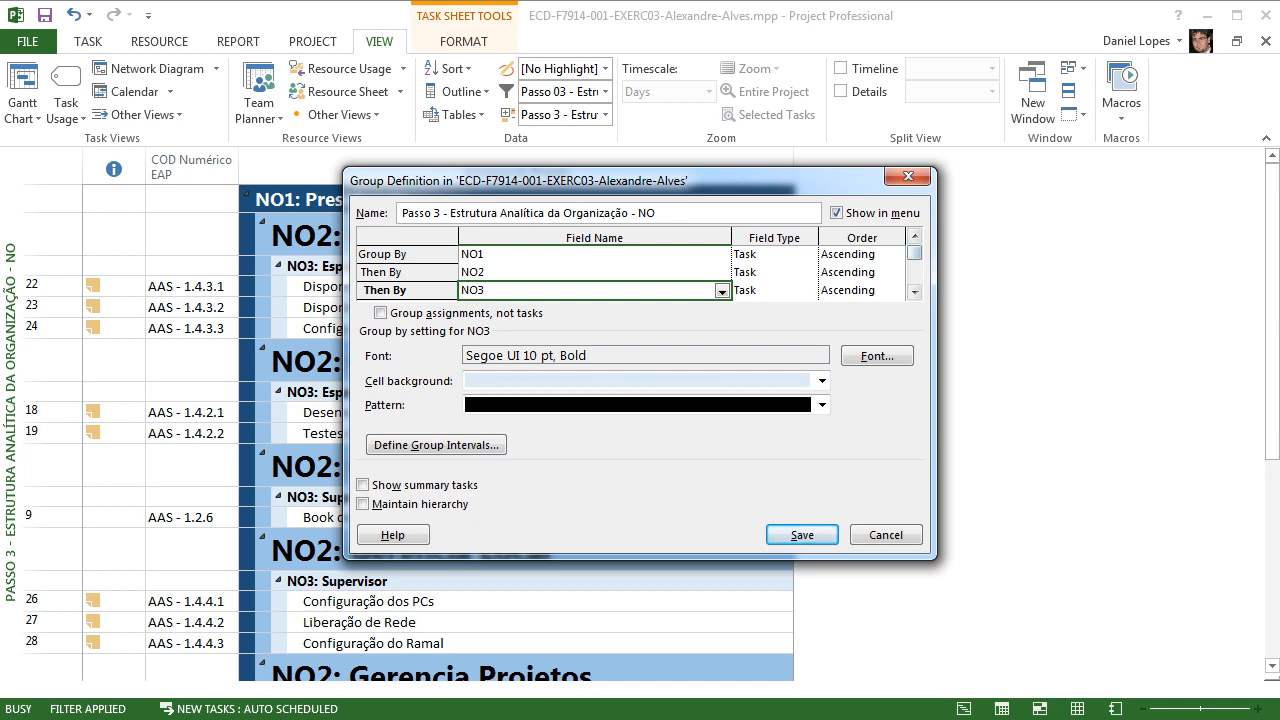
pyautogui.click(907, 176)
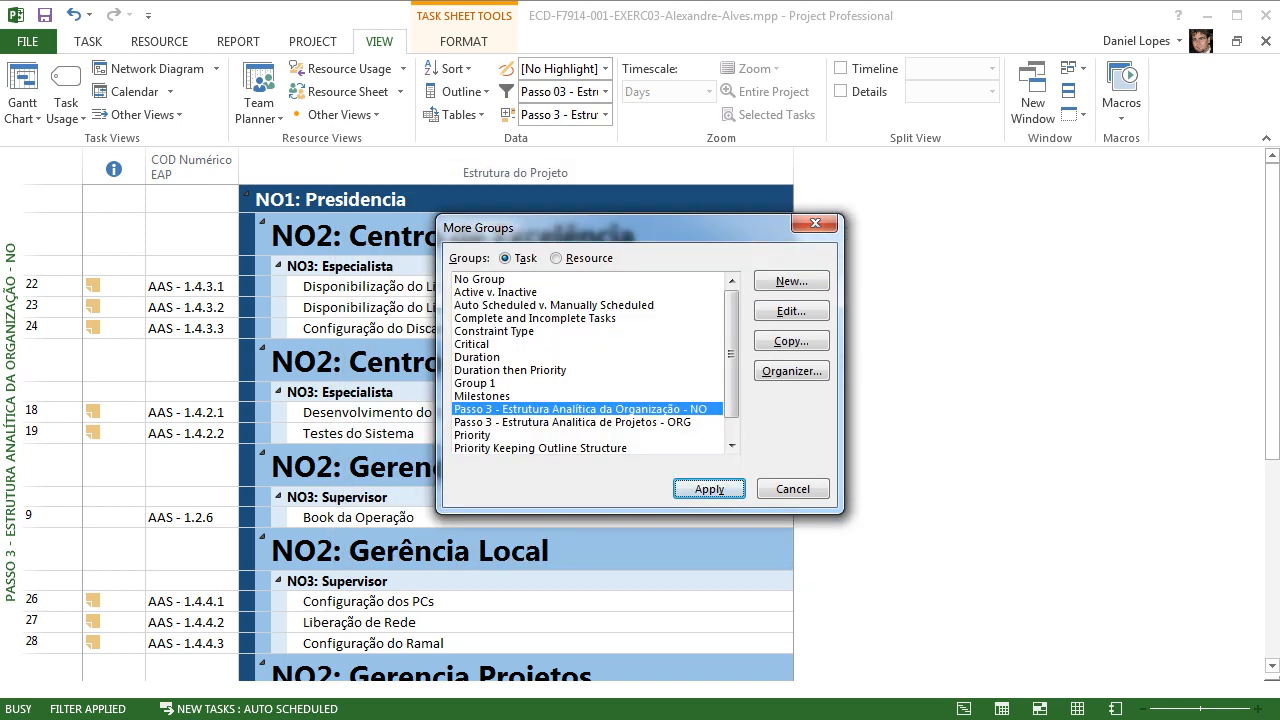
pyautogui.click(815, 222)
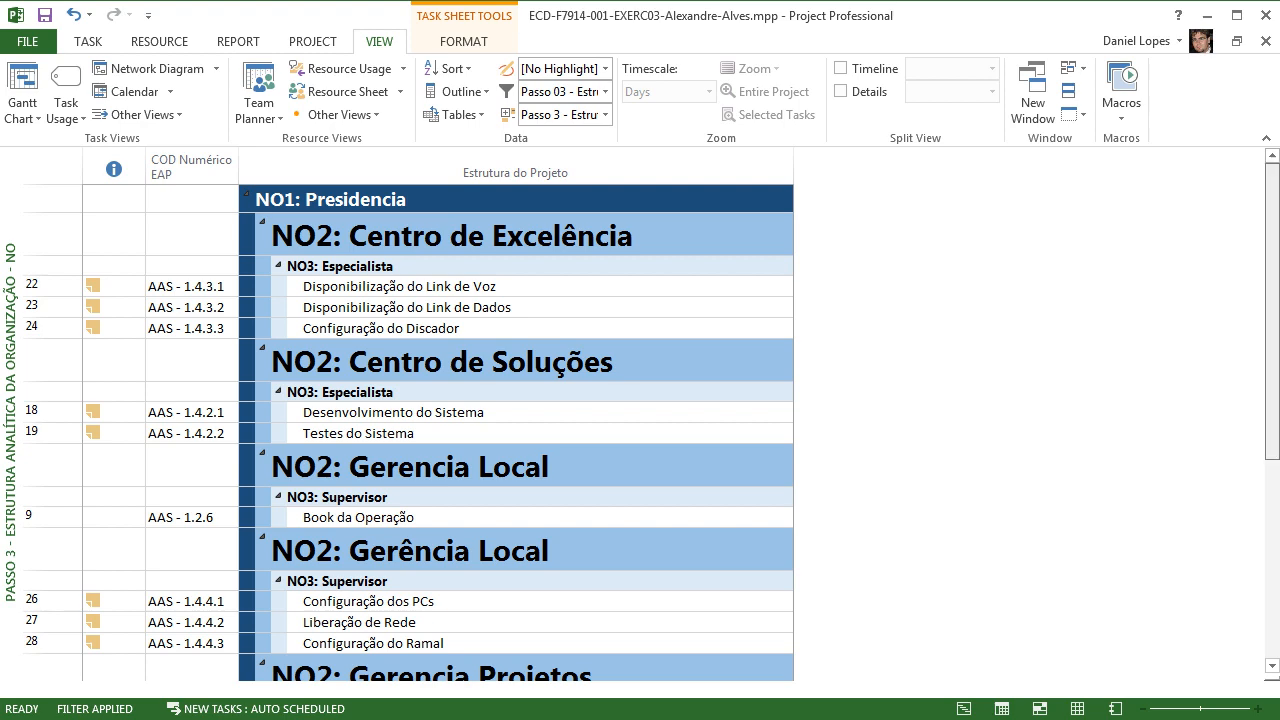
# Step: Look over the grouped tasks and inspect the definition of the "Passo 03 - Estrutura Analítica da Organização - NO" filter, leaving it unsaved
pyautogui.scroll(-5, 408, 433)
pyautogui.scroll(5, 408, 433)
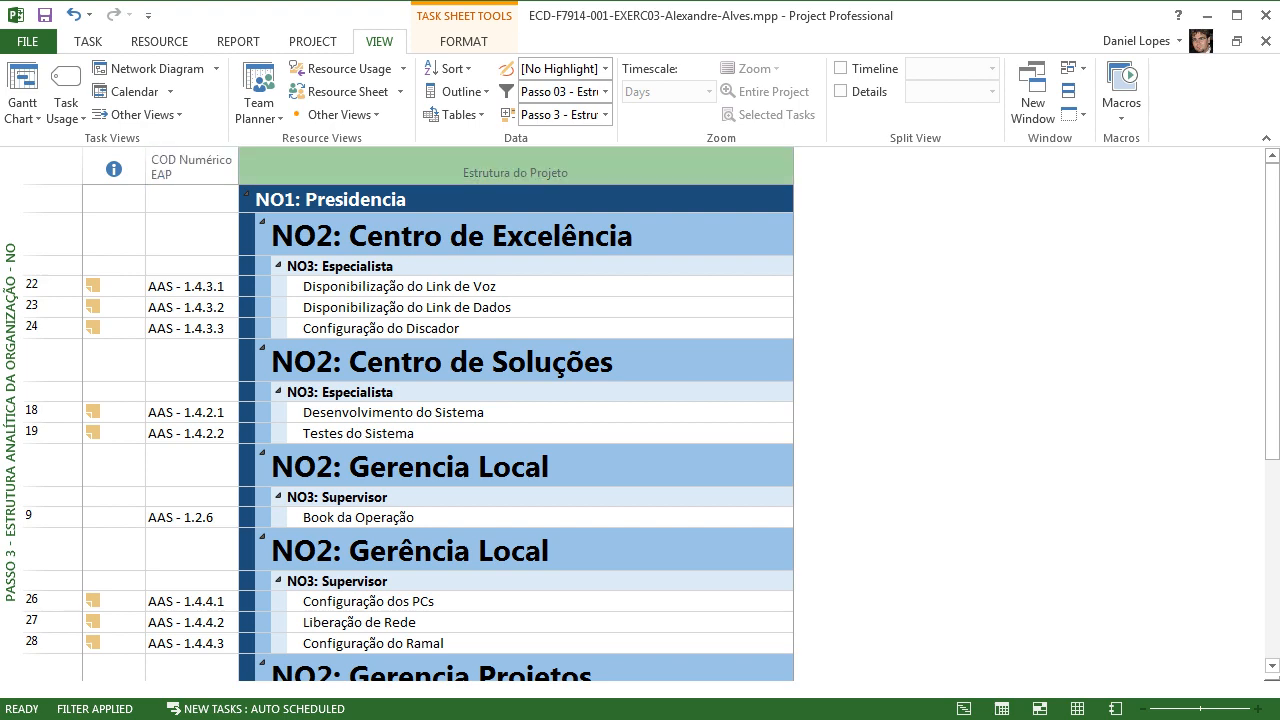
pyautogui.click(605, 91)
pyautogui.click(586, 518)
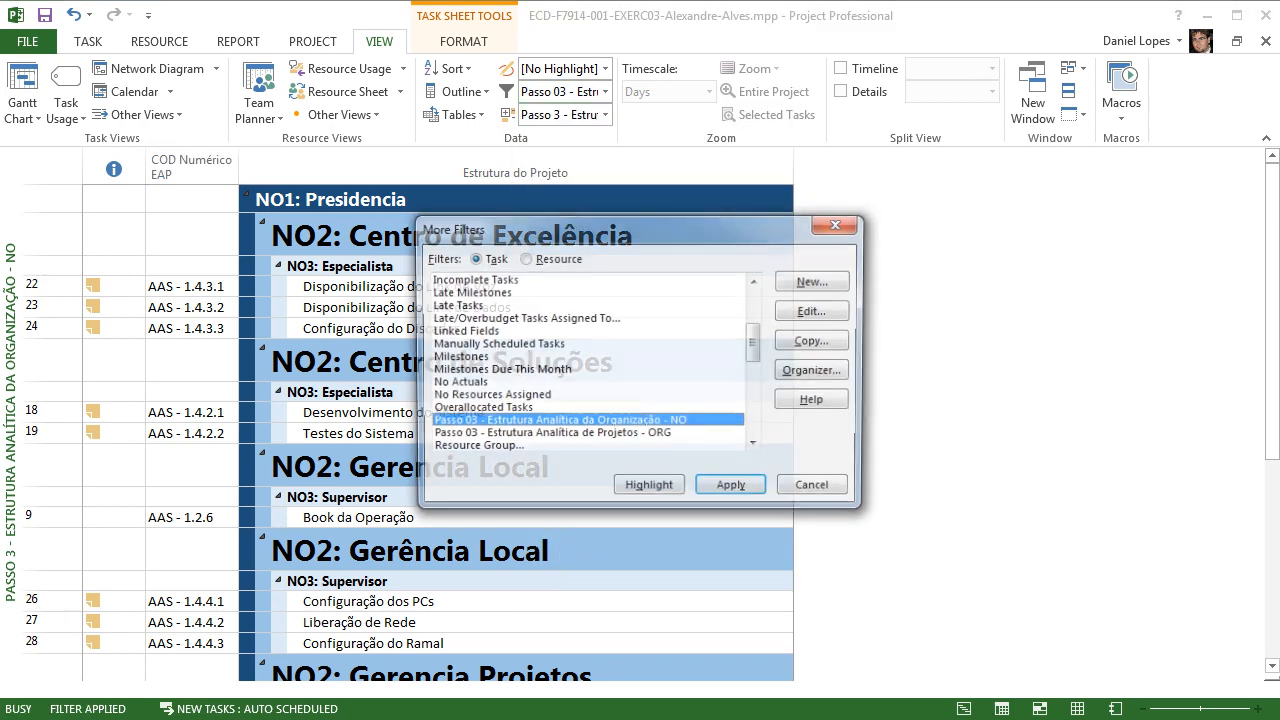
pyautogui.click(816, 311)
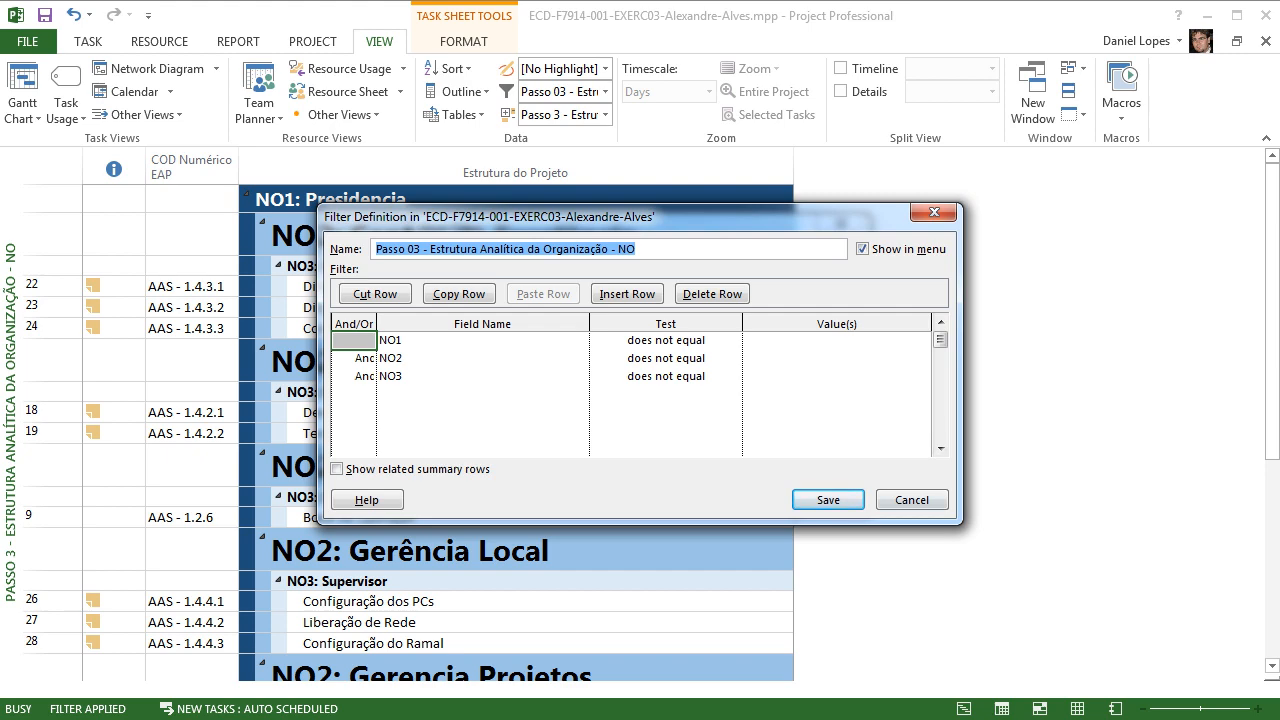
pyautogui.click(912, 500)
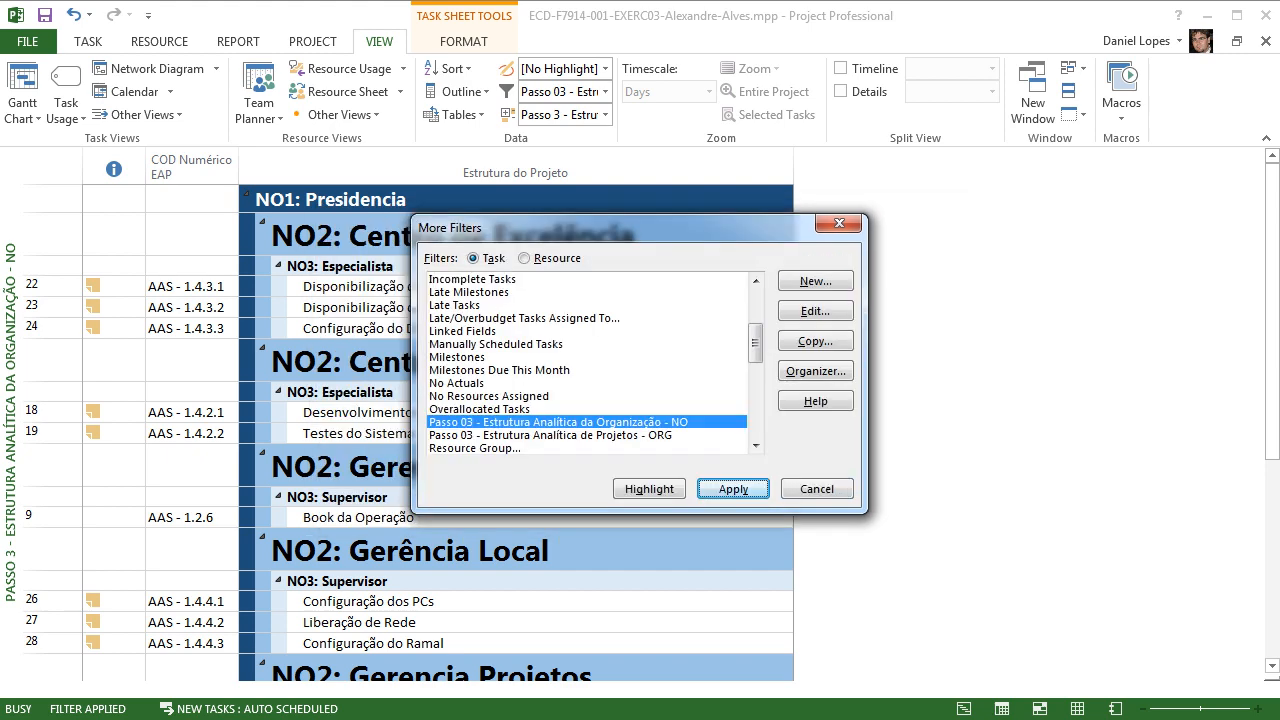
pyautogui.click(817, 489)
# Step: Switch to the "Passo 3 - ORG" view
pyautogui.click(23, 110)
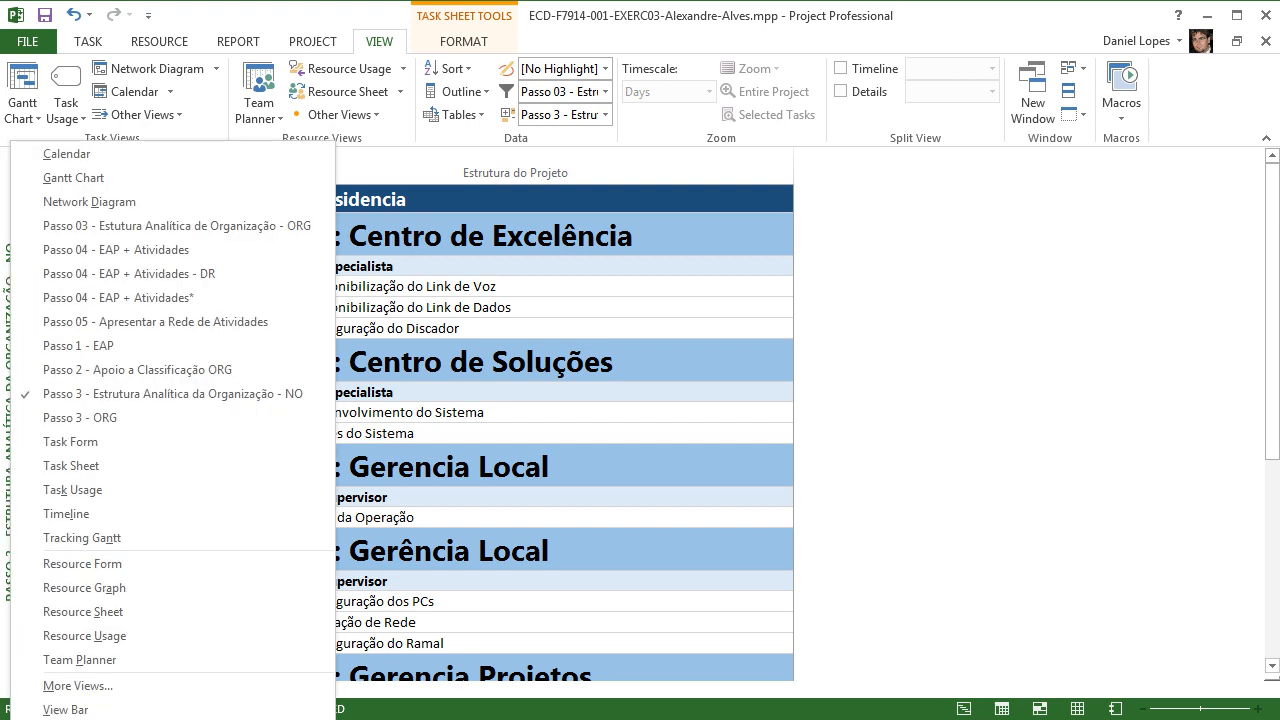
pyautogui.click(70, 418)
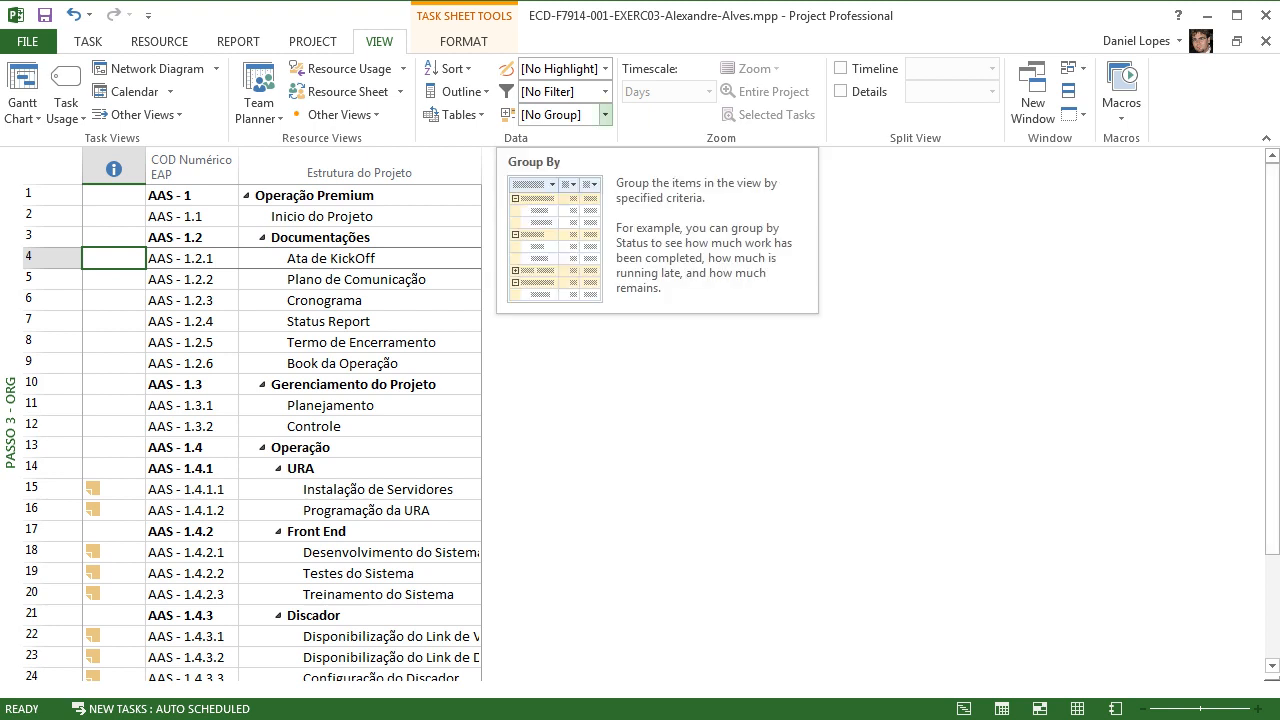
# Step: Start a new task group definition and name it "passo 3"
pyautogui.click(604, 114)
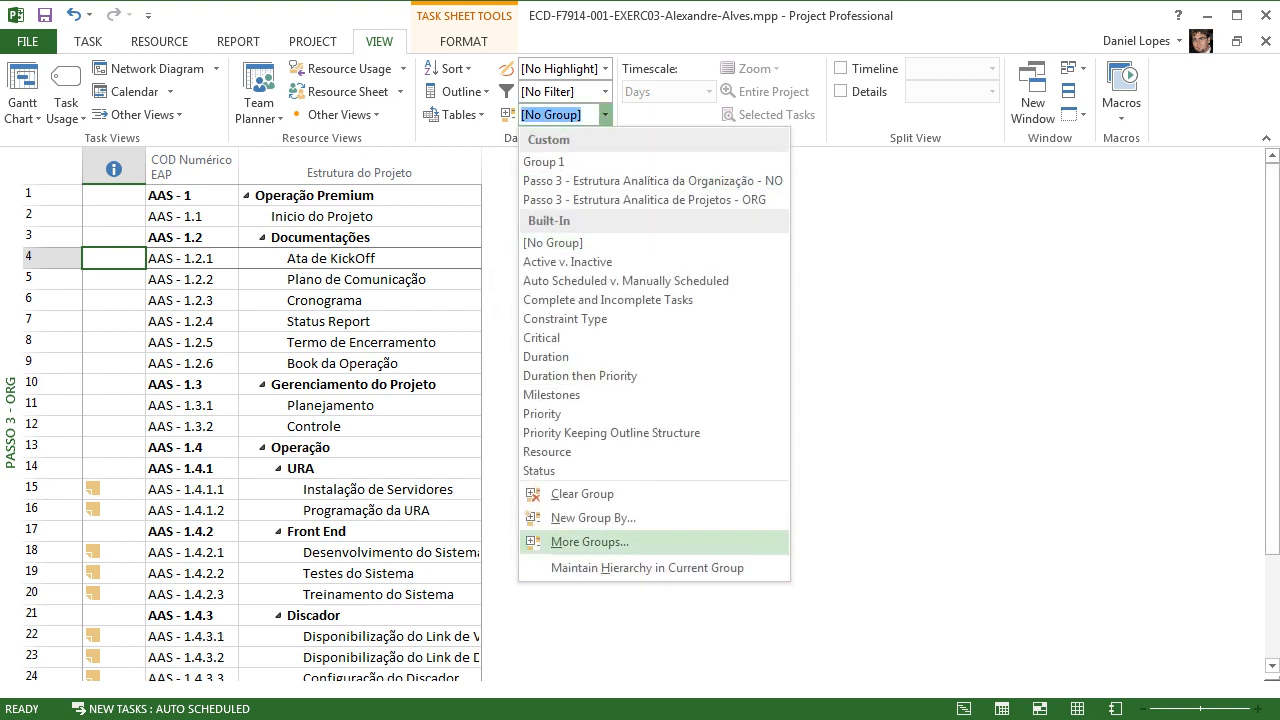
pyautogui.click(589, 541)
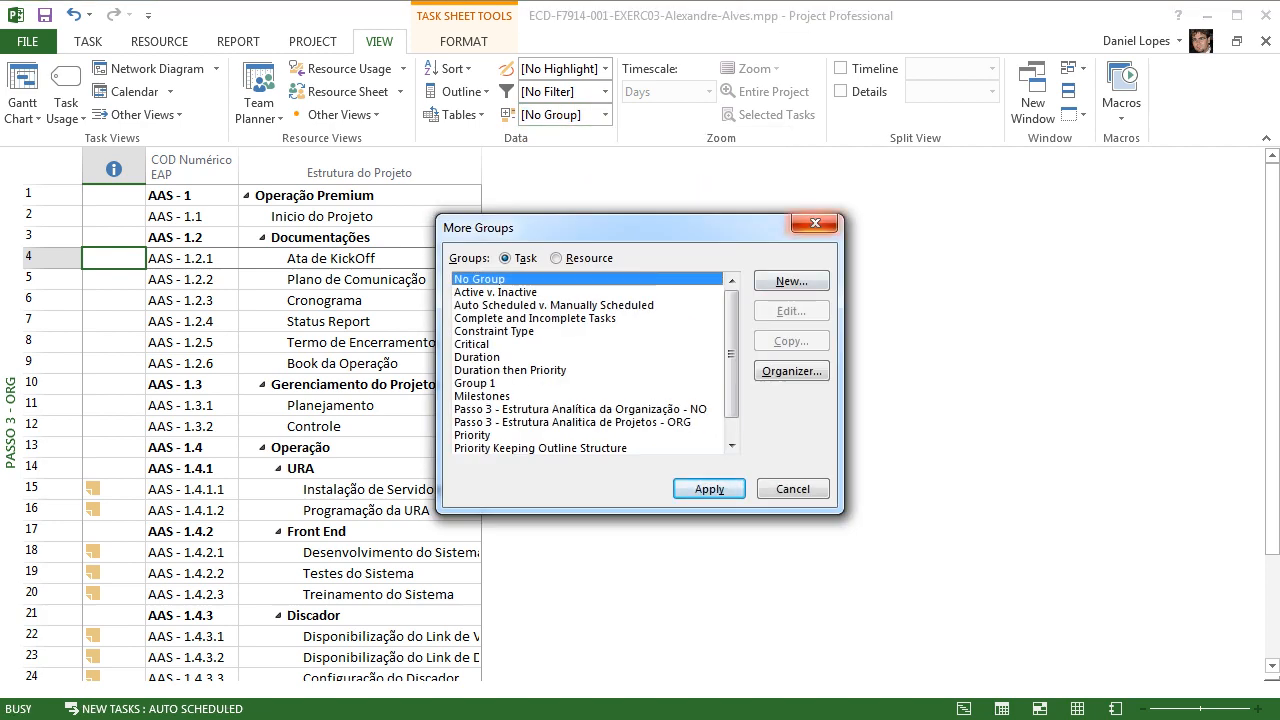
pyautogui.click(791, 281)
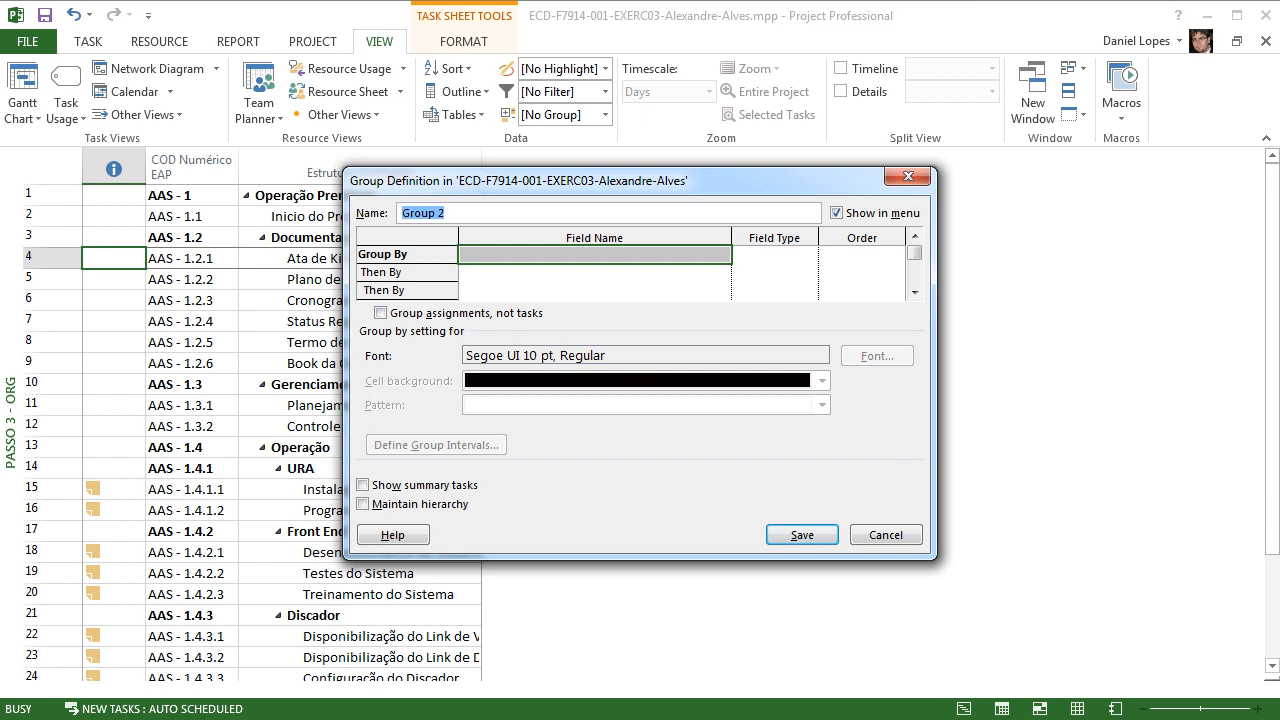
pyautogui.click(446, 213)
pyautogui.press('BackSpace')
pyautogui.press('BackSpace')
pyautogui.press('BackSpace')
pyautogui.press('BackSpace')
pyautogui.press('BackSpace')
pyautogui.press('BackSpace')
pyautogui.press('BackSpace')
pyautogui.write('o')
pyautogui.write('r')
pyautogui.press('BackSpace')
pyautogui.press('BackSpace')
pyautogui.write('passo 3')
# Step: Set the first grouping level of the "passo 3" group to the ORG (Outline Code1) field
pyautogui.click(595, 255)
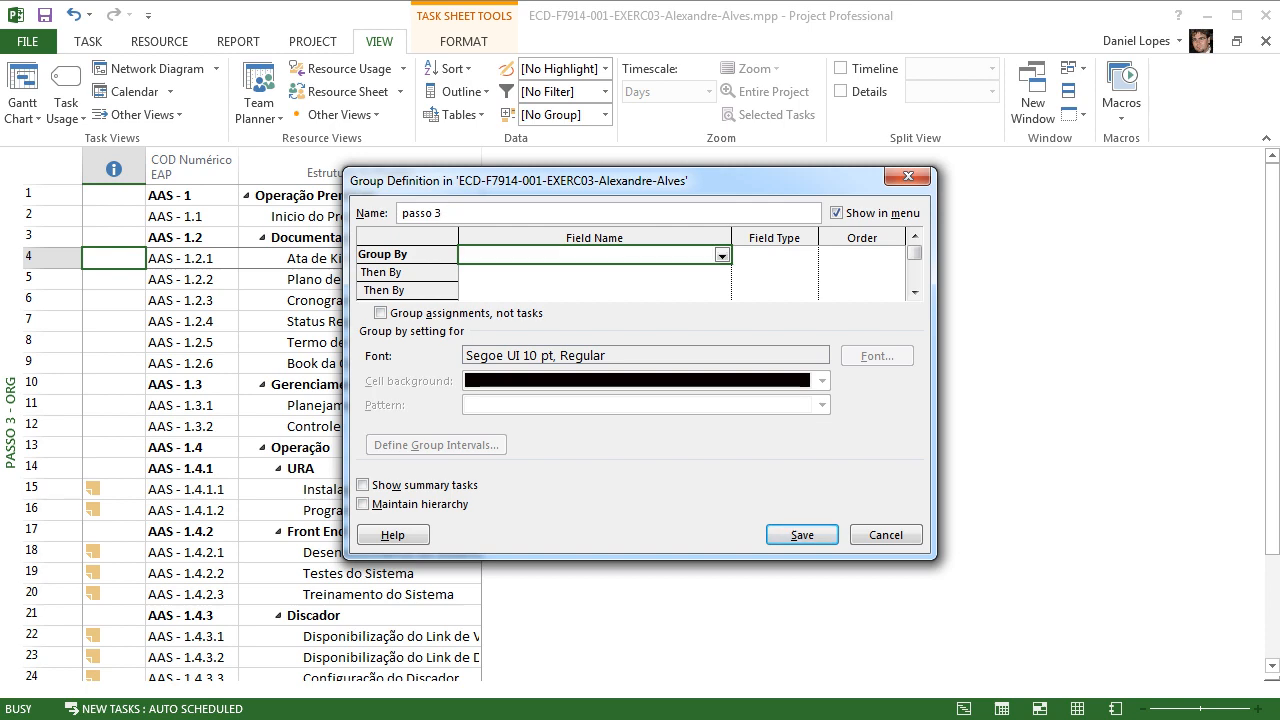
pyautogui.click(722, 256)
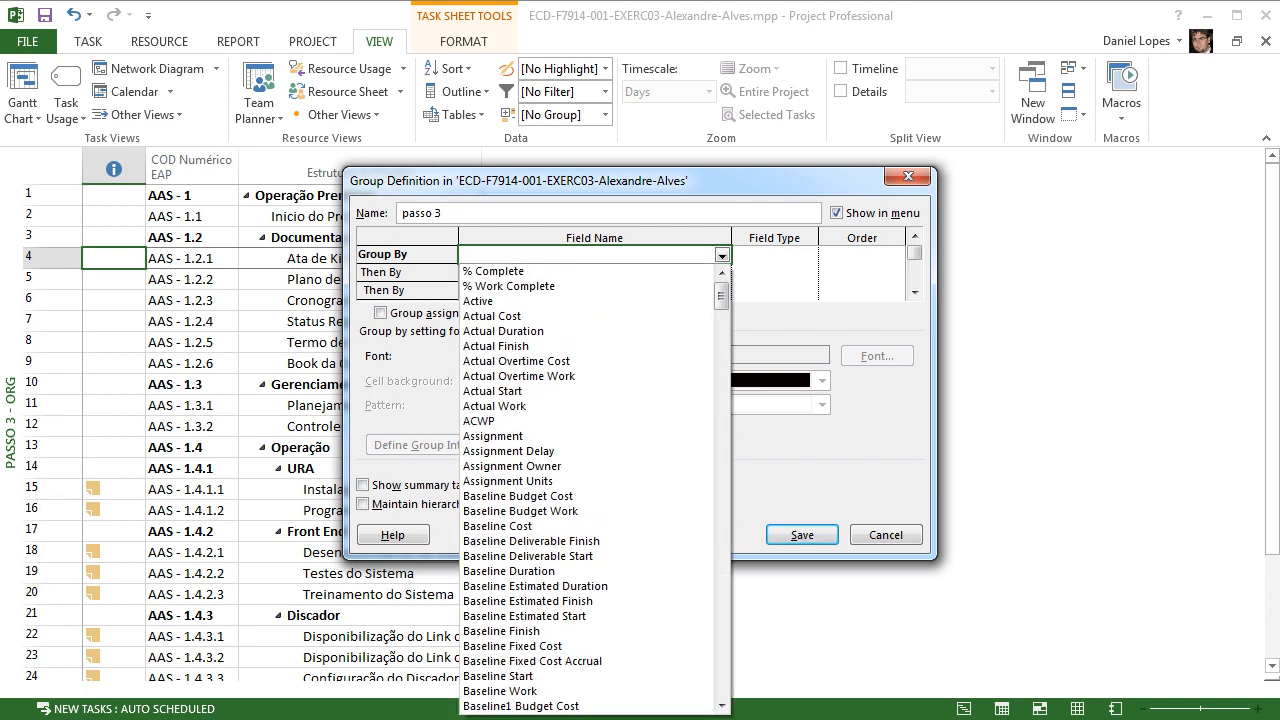
pyautogui.write('O')
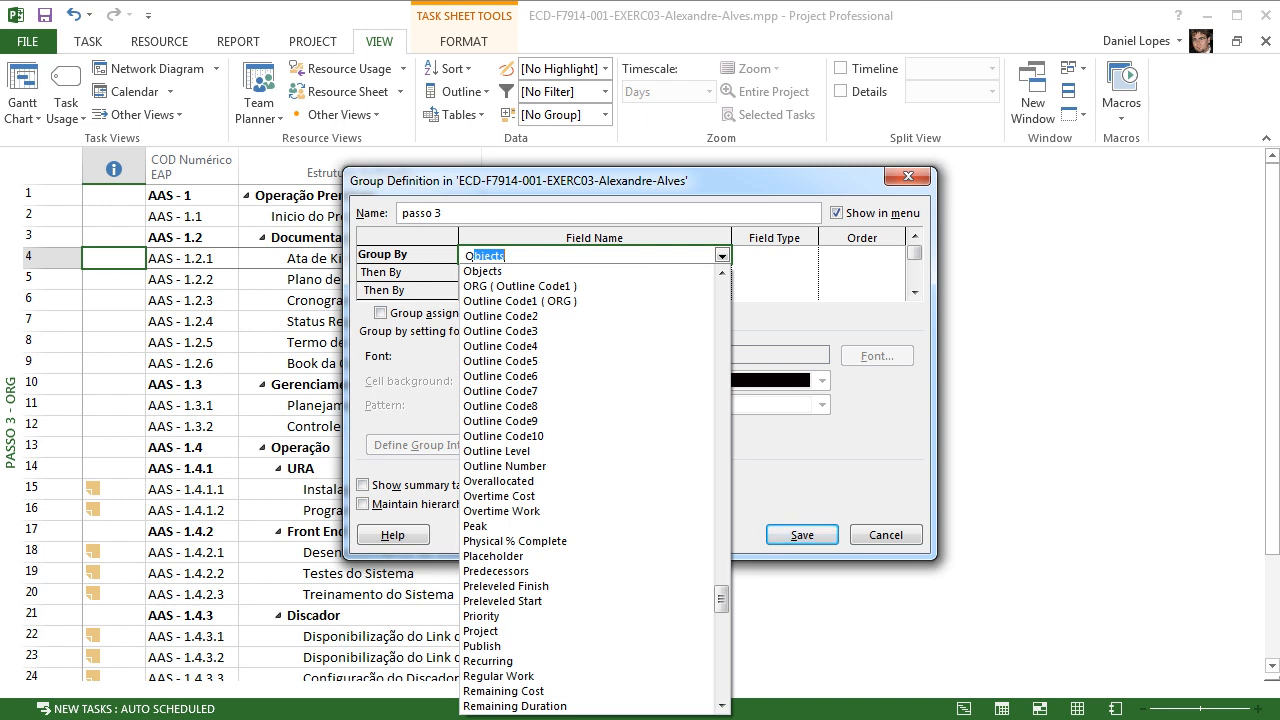
pyautogui.write('RG ( Outline Code1')
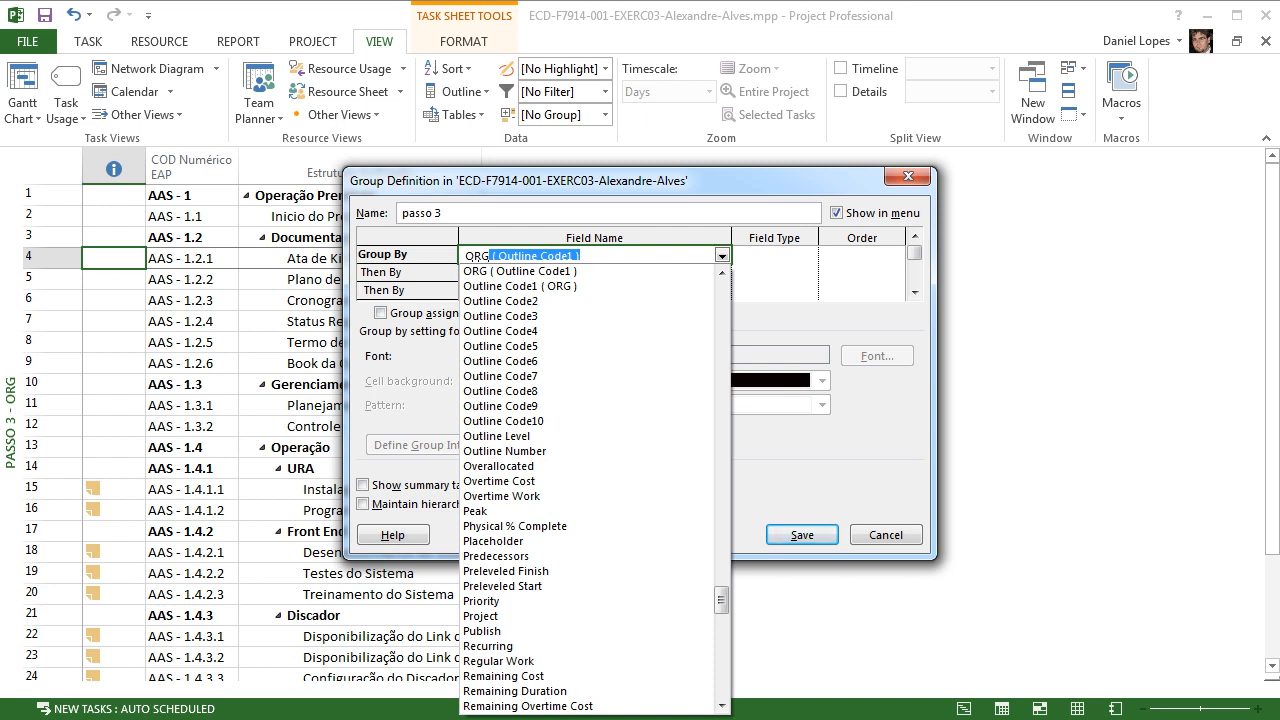
pyautogui.press('Return')
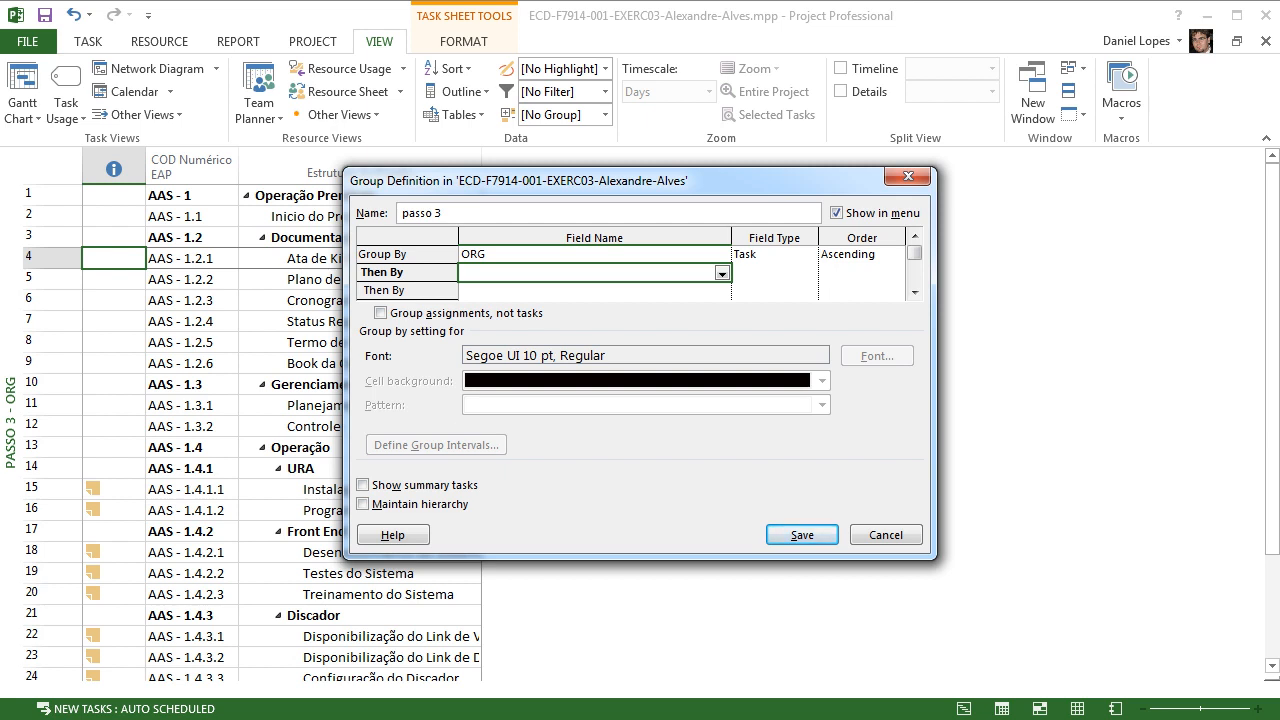
# Step: Give the ORG grouping level a blue cell background, then save and apply the "passo 3" group to the task sheet
pyautogui.click(594, 254)
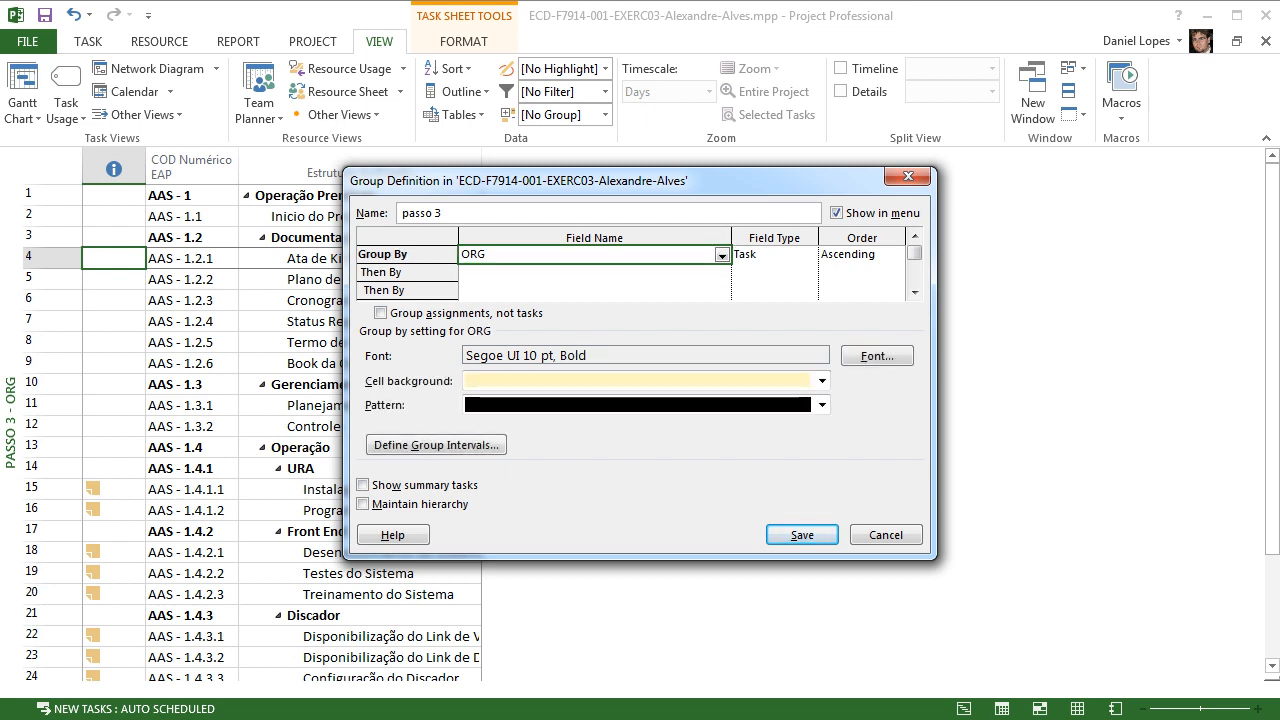
pyautogui.click(821, 380)
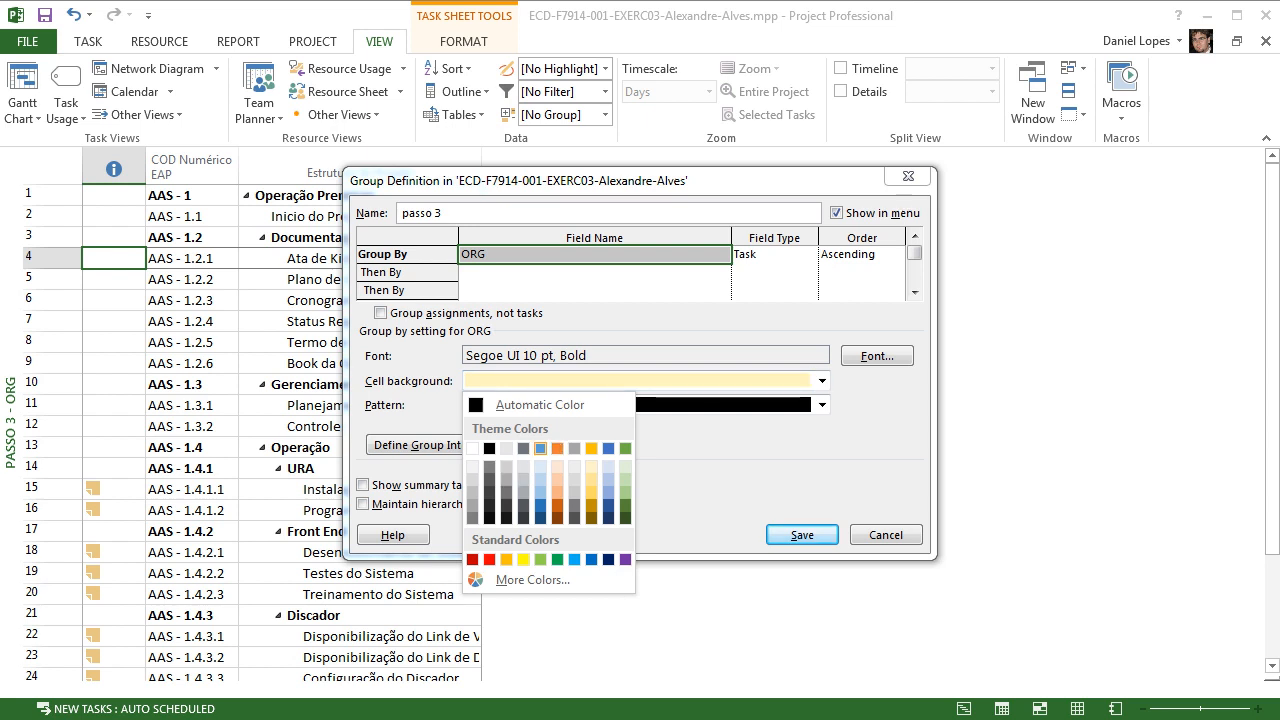
pyautogui.click(541, 499)
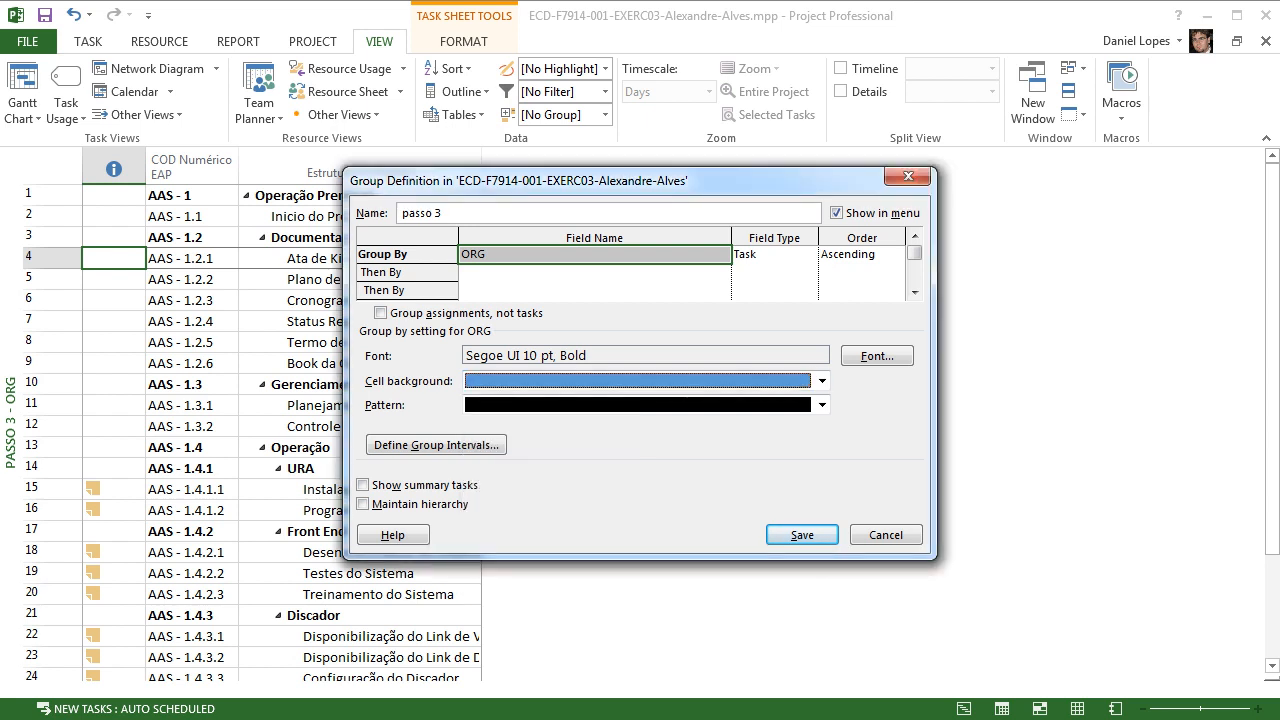
pyautogui.click(802, 535)
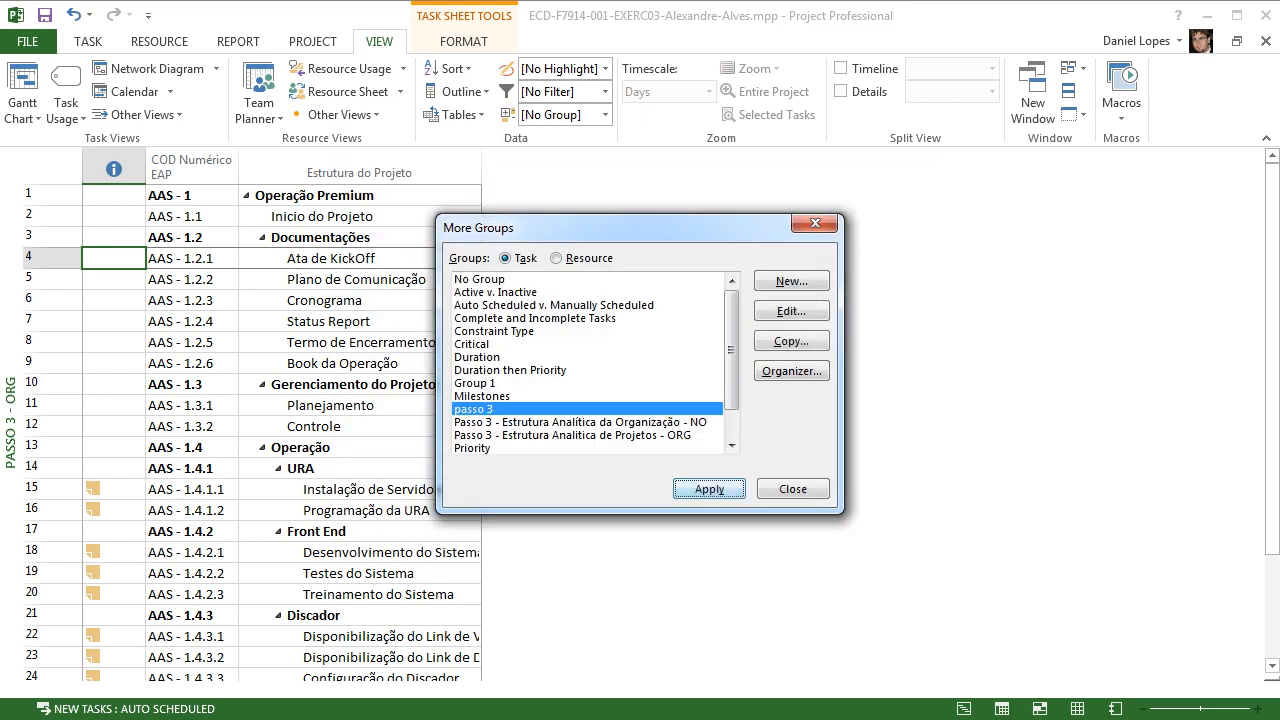
pyautogui.click(709, 489)
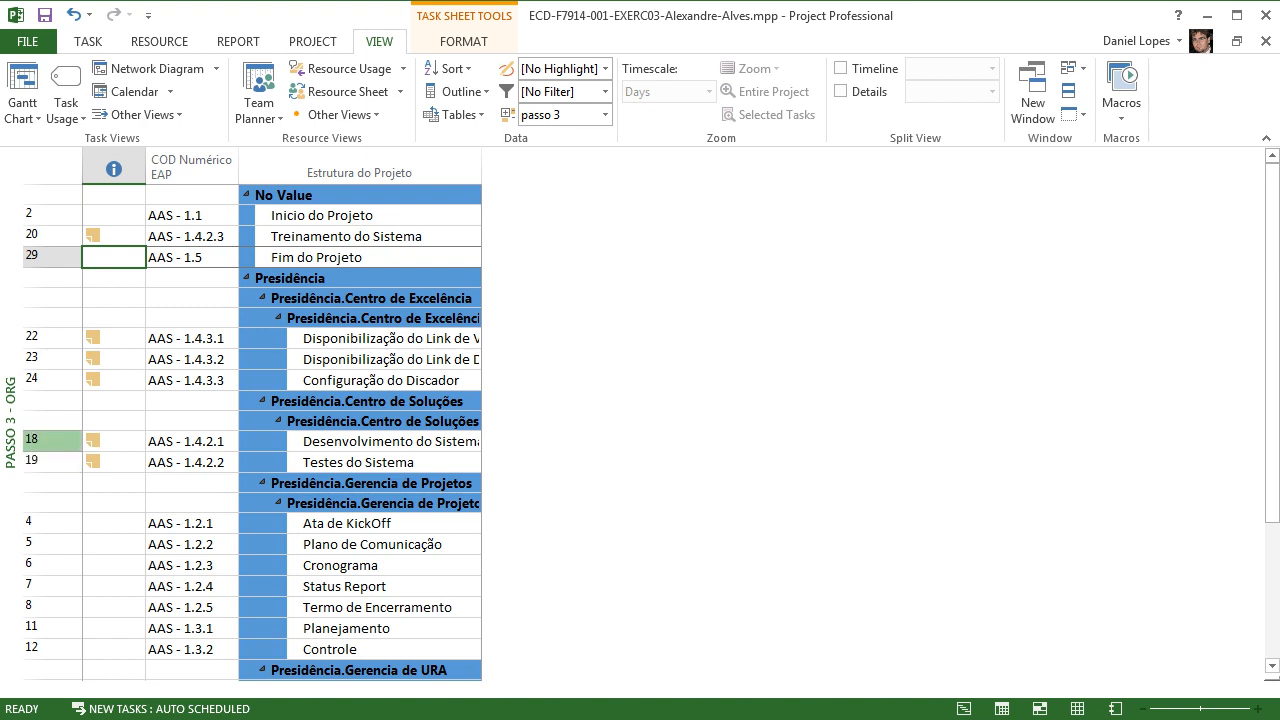
pyautogui.scroll(-1, 250, 420)
pyautogui.scroll(-2, 250, 420)
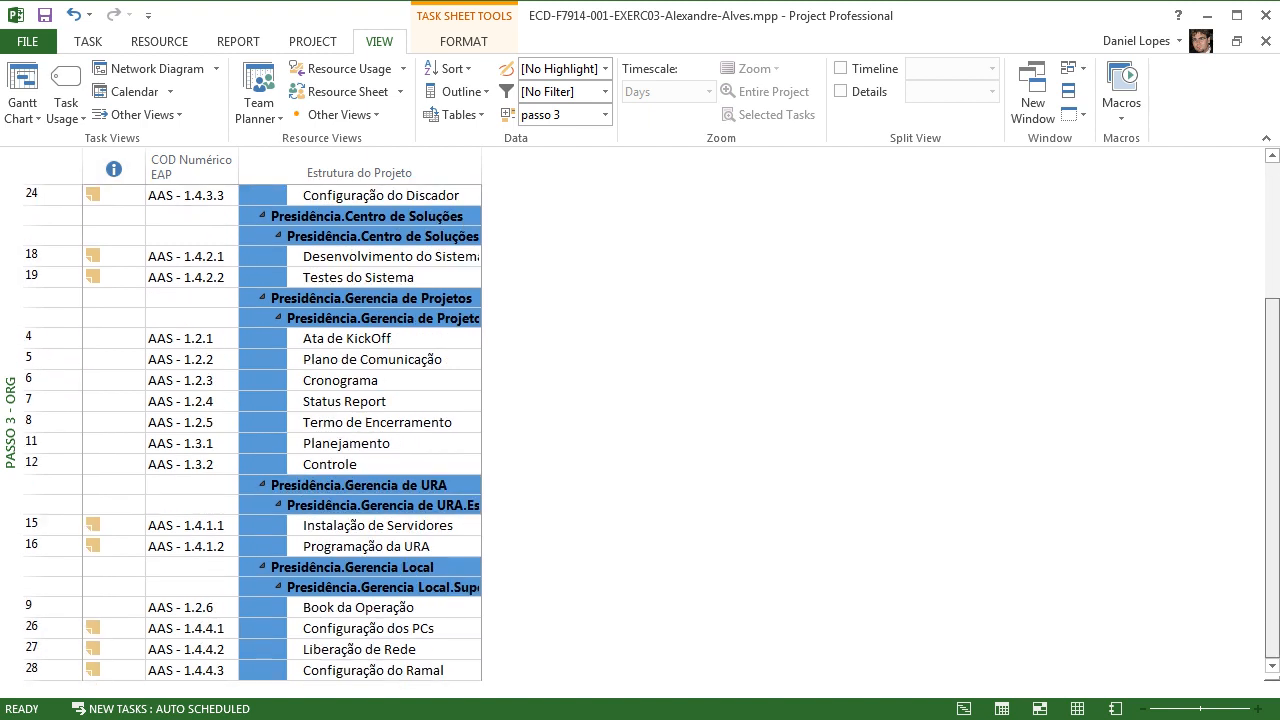
pyautogui.scroll(3, 250, 420)
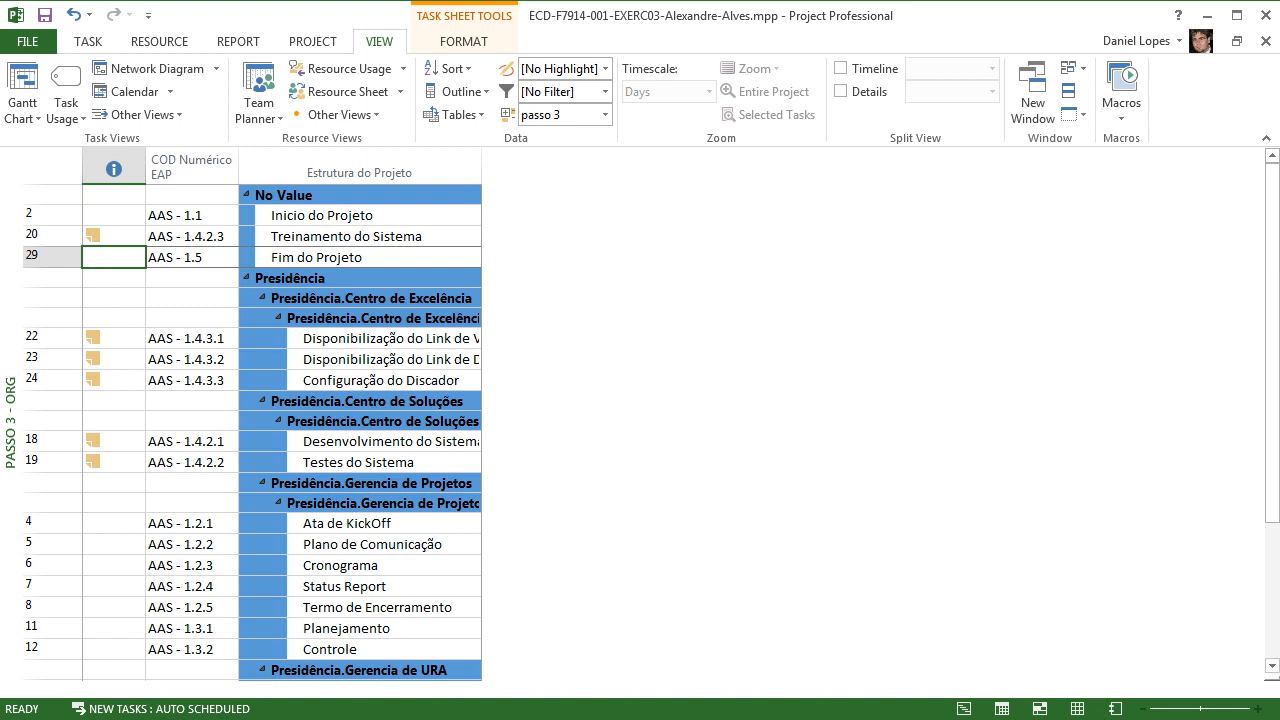
# Step: Start a new task filter definition and name it "passo 3"
pyautogui.click(605, 91)
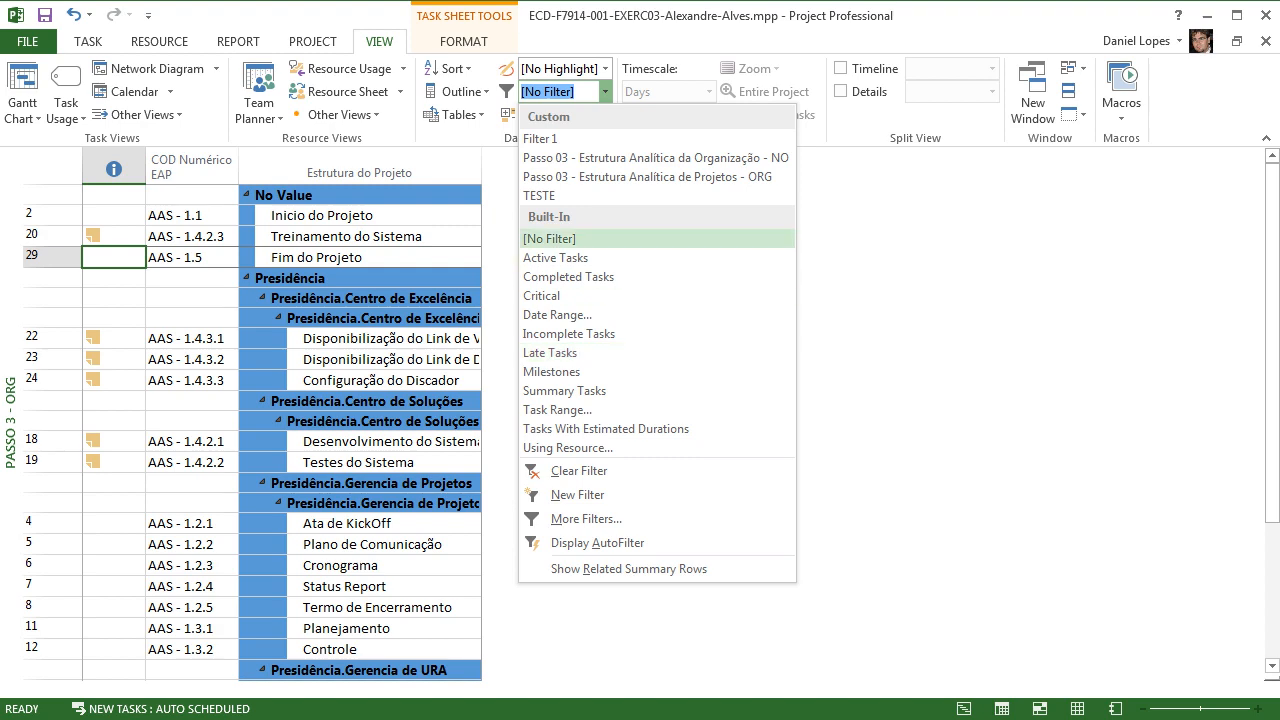
pyautogui.click(586, 518)
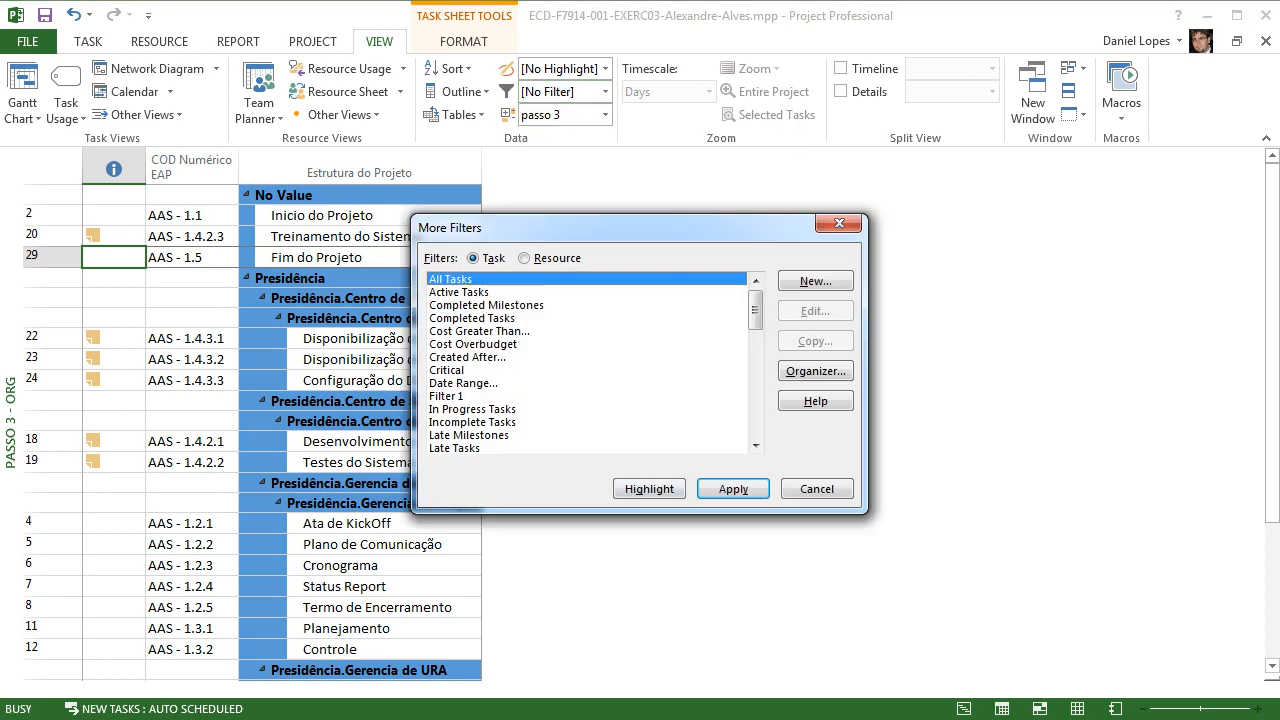
pyautogui.click(816, 281)
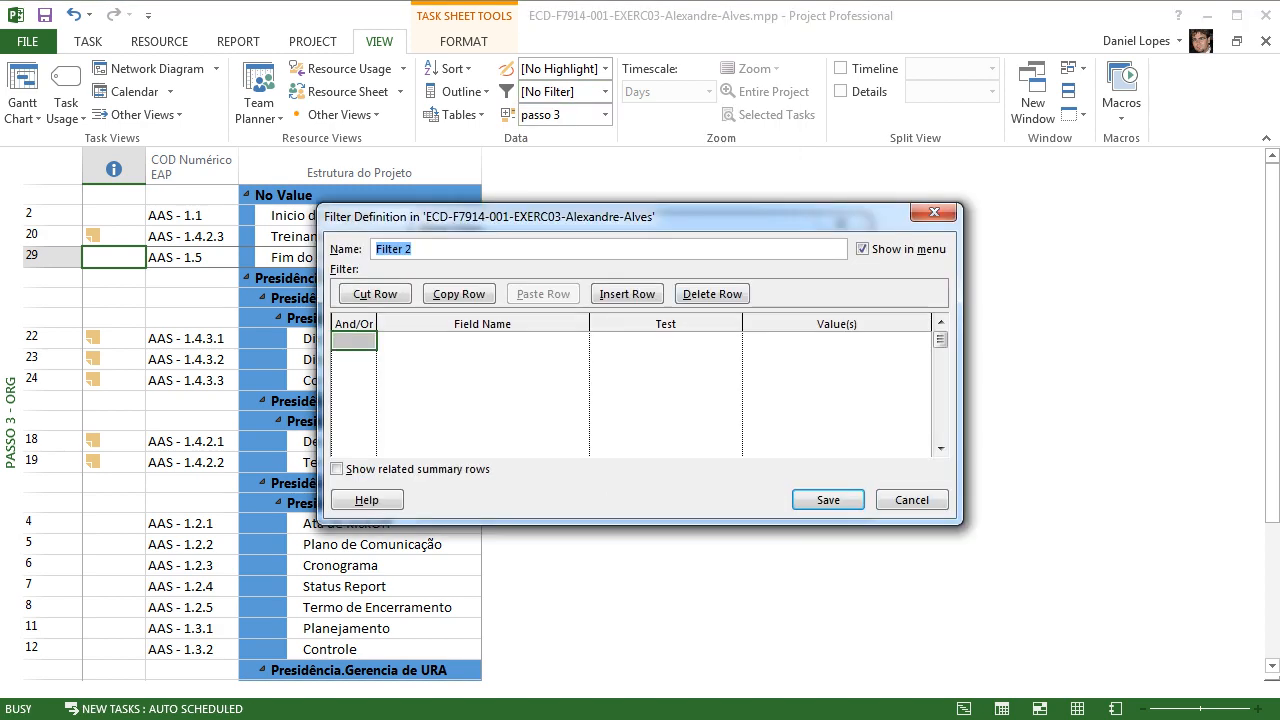
pyautogui.write('pa')
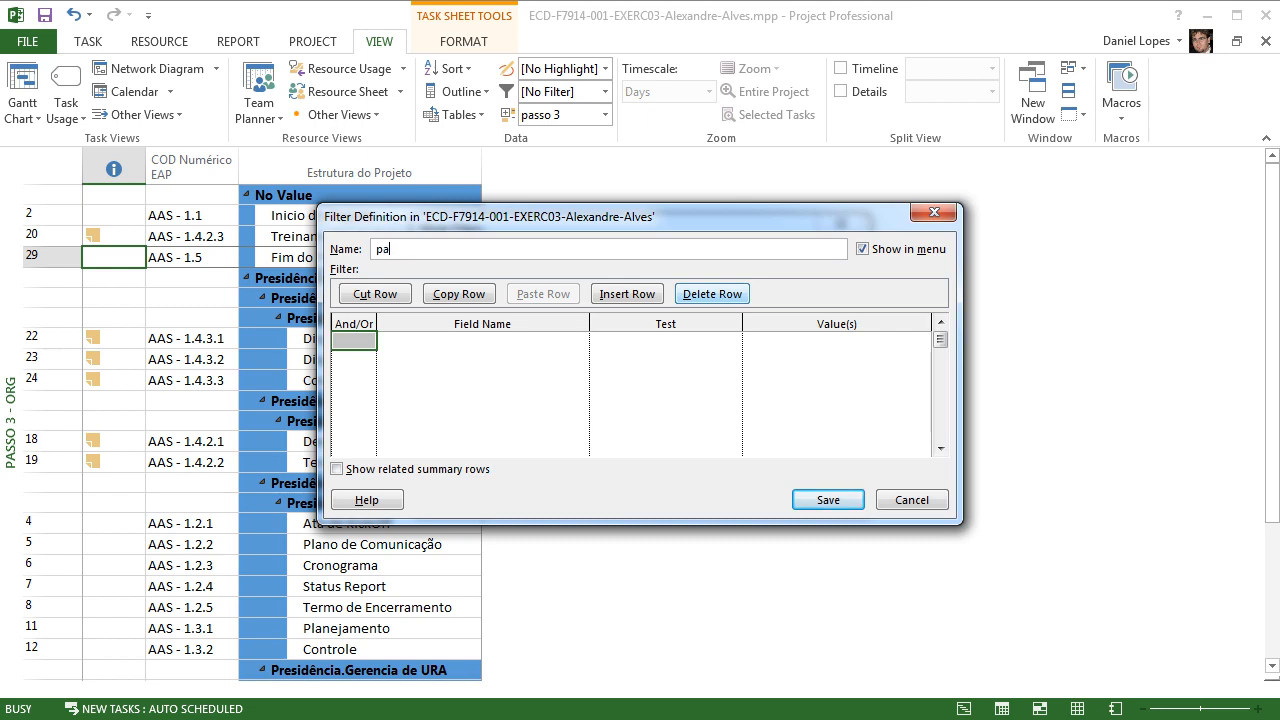
pyautogui.write('sso 3')
# Step: Define the filter condition as ORG "does not equal" with an empty value, and save the filter
pyautogui.click(520, 341)
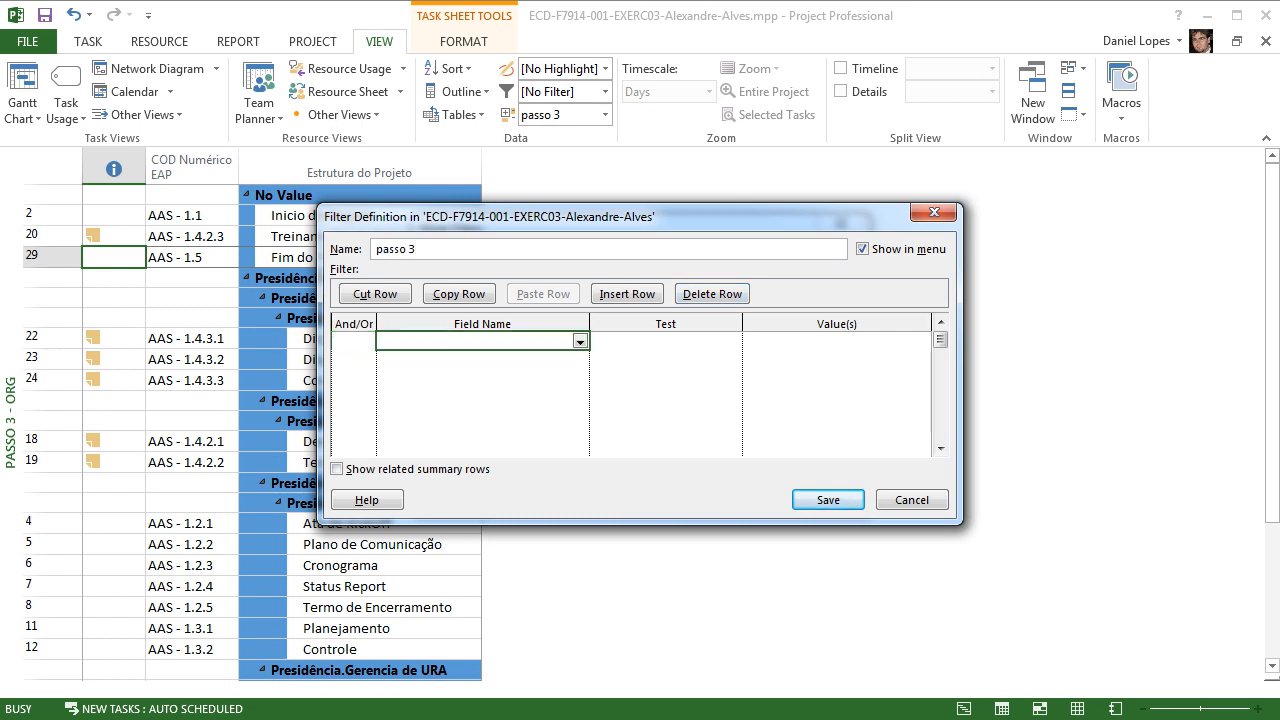
pyautogui.write('ORG')
pyautogui.press('Tab')
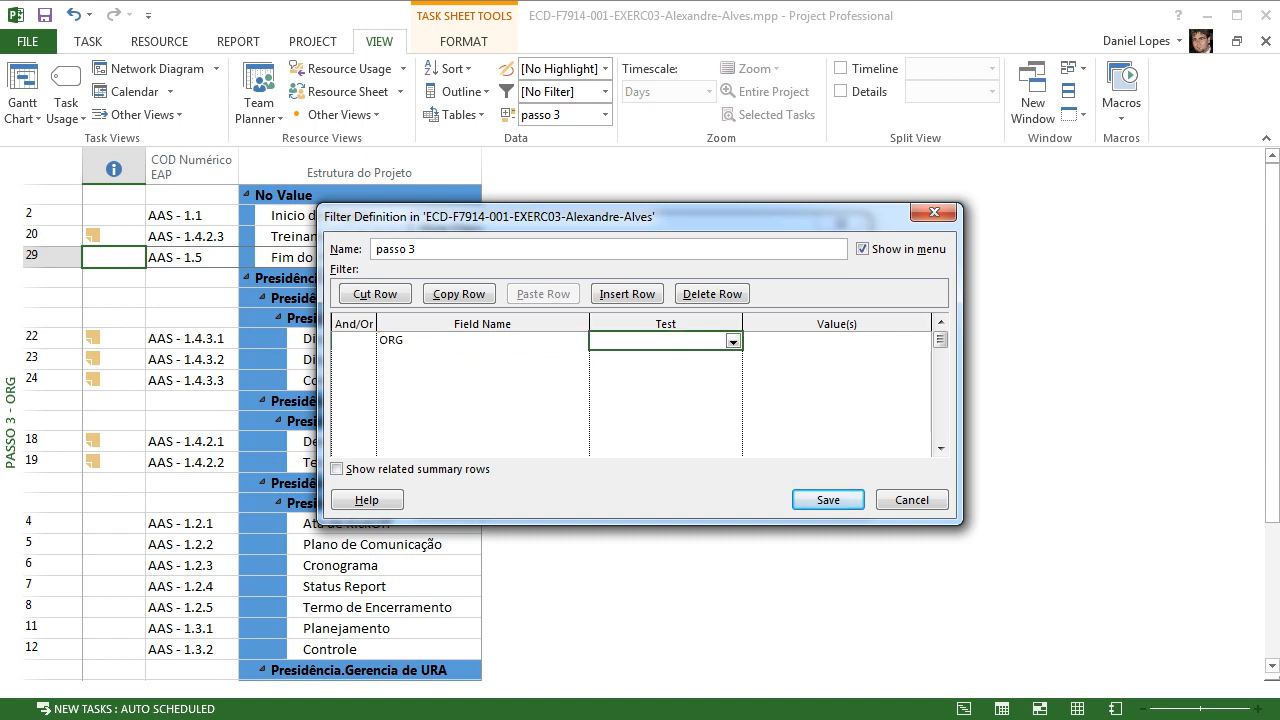
pyautogui.write('n')
pyautogui.click(733, 342)
pyautogui.click(636, 357)
pyautogui.click(832, 341)
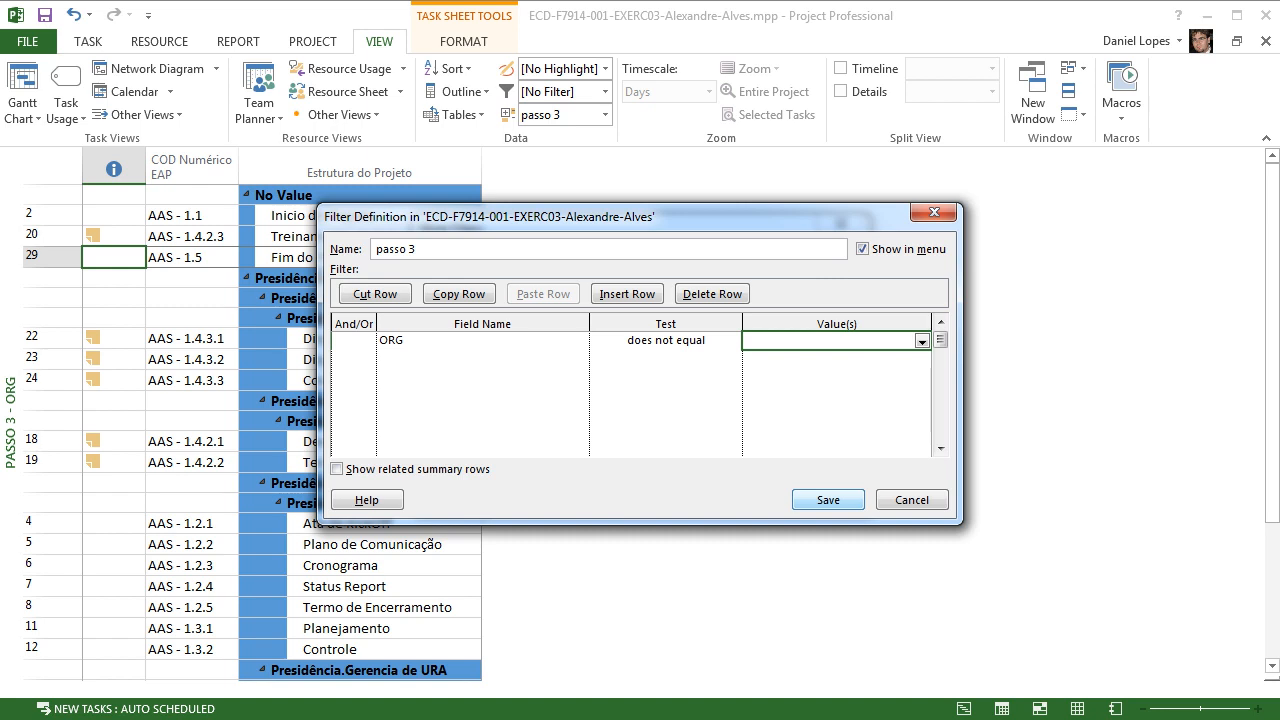
pyautogui.click(828, 500)
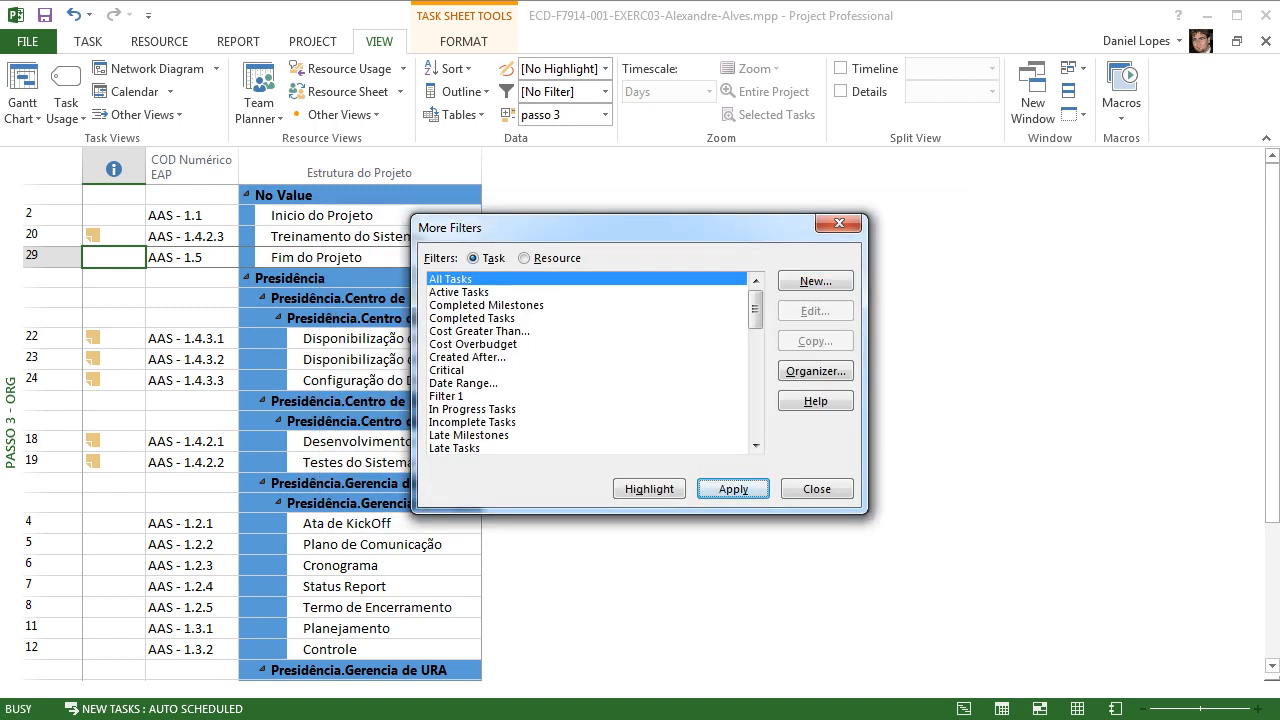
pyautogui.click(734, 489)
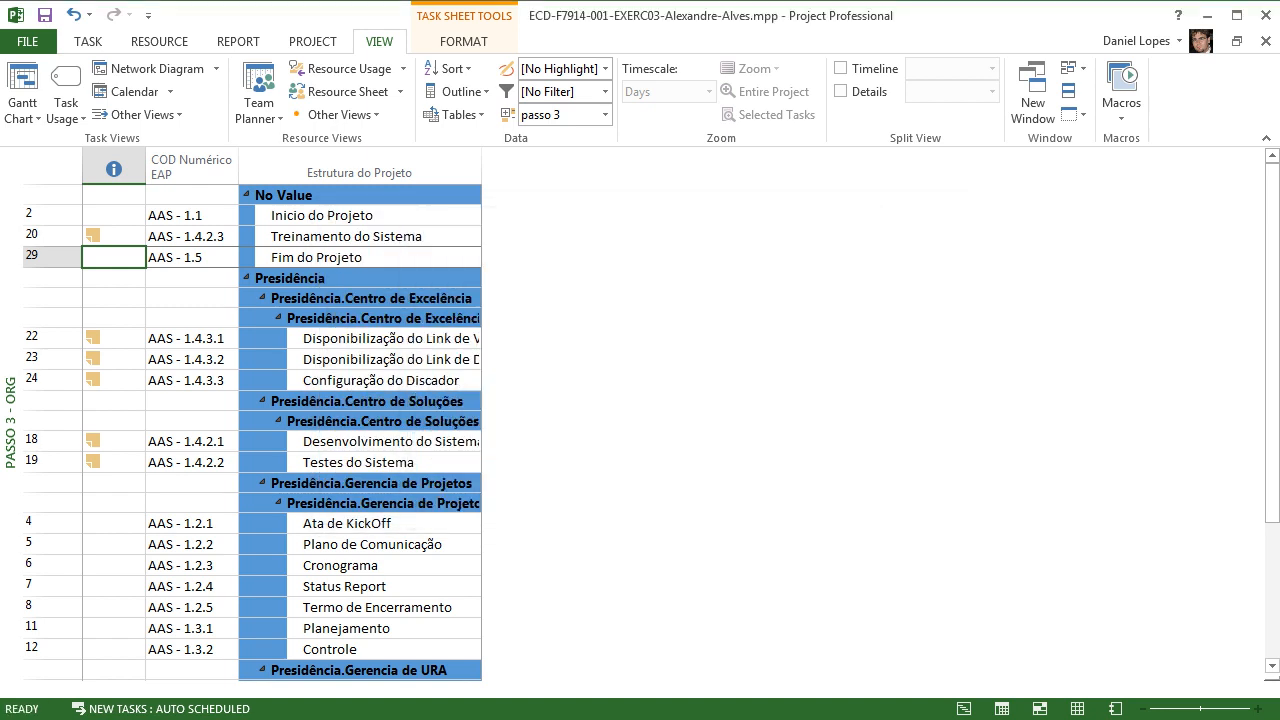
# Step: Apply the "passo 3" filter to the grouped task sheet and look over the remaining tasks
pyautogui.click(605, 91)
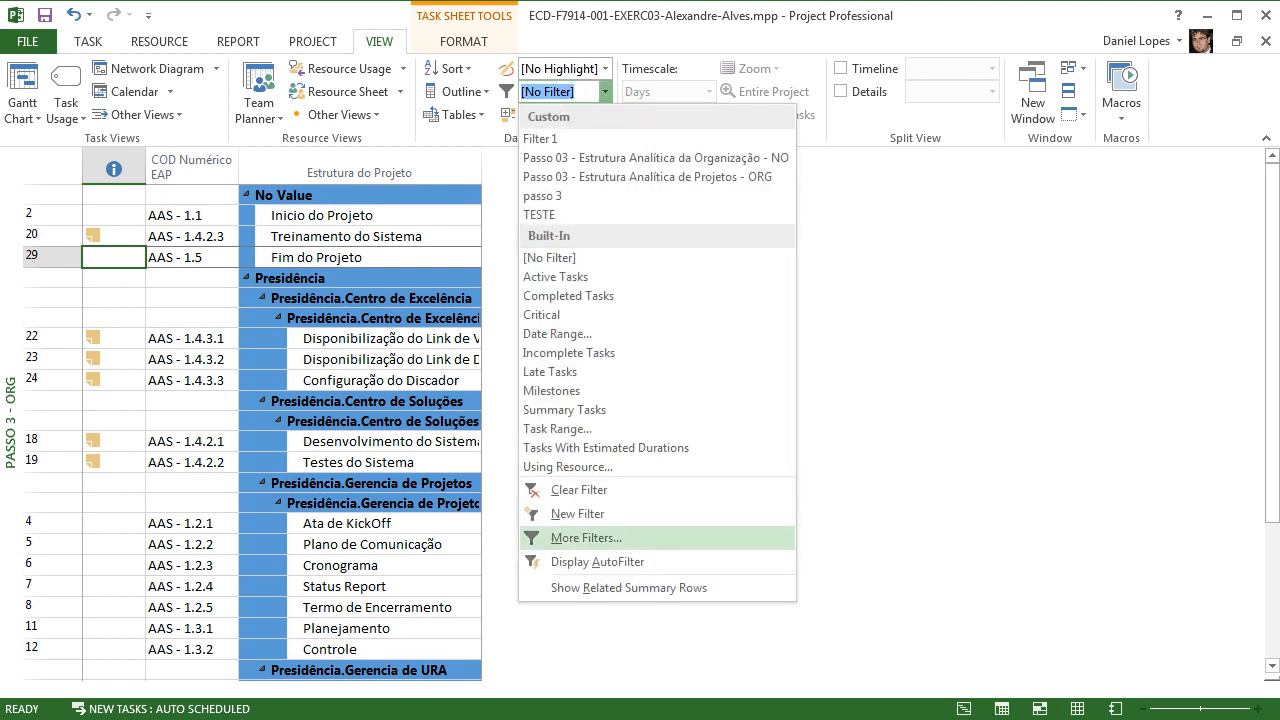
pyautogui.click(586, 537)
pyautogui.moveTo(756, 309); pyautogui.dragTo(756, 312)
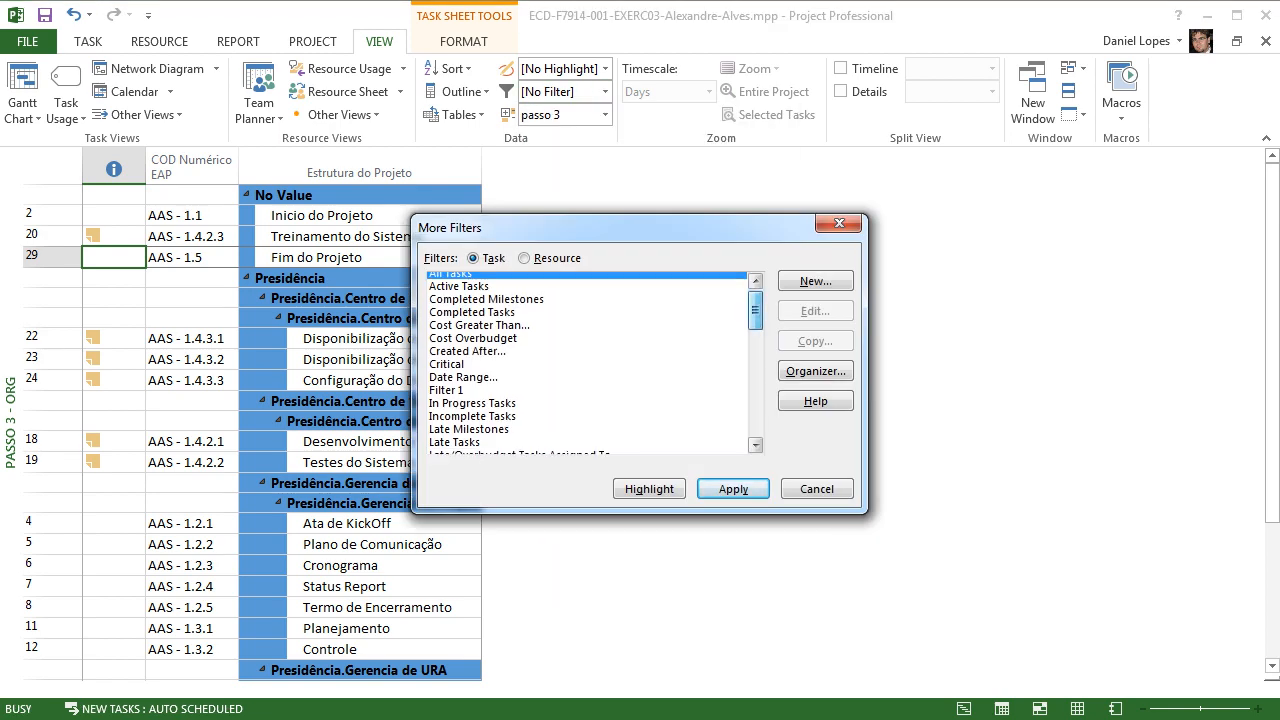
pyautogui.click(560, 344)
pyautogui.press('p')
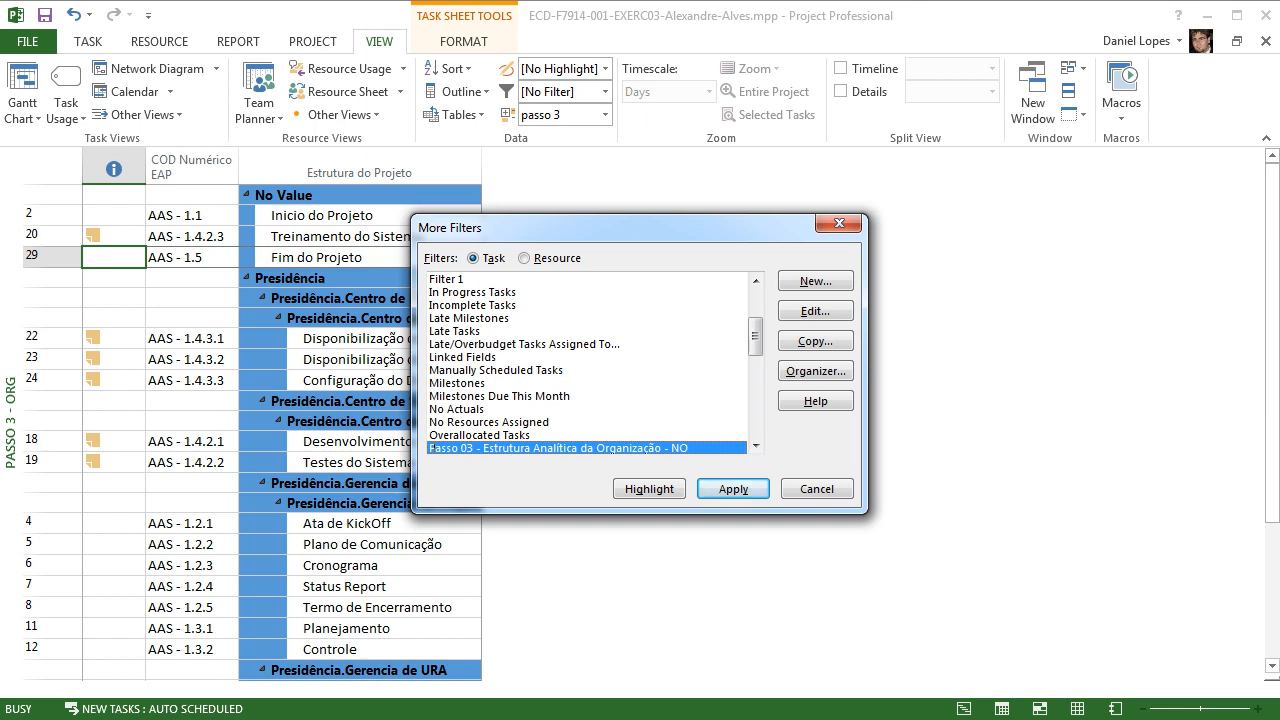
pyautogui.press('Down')
pyautogui.click(756, 446)
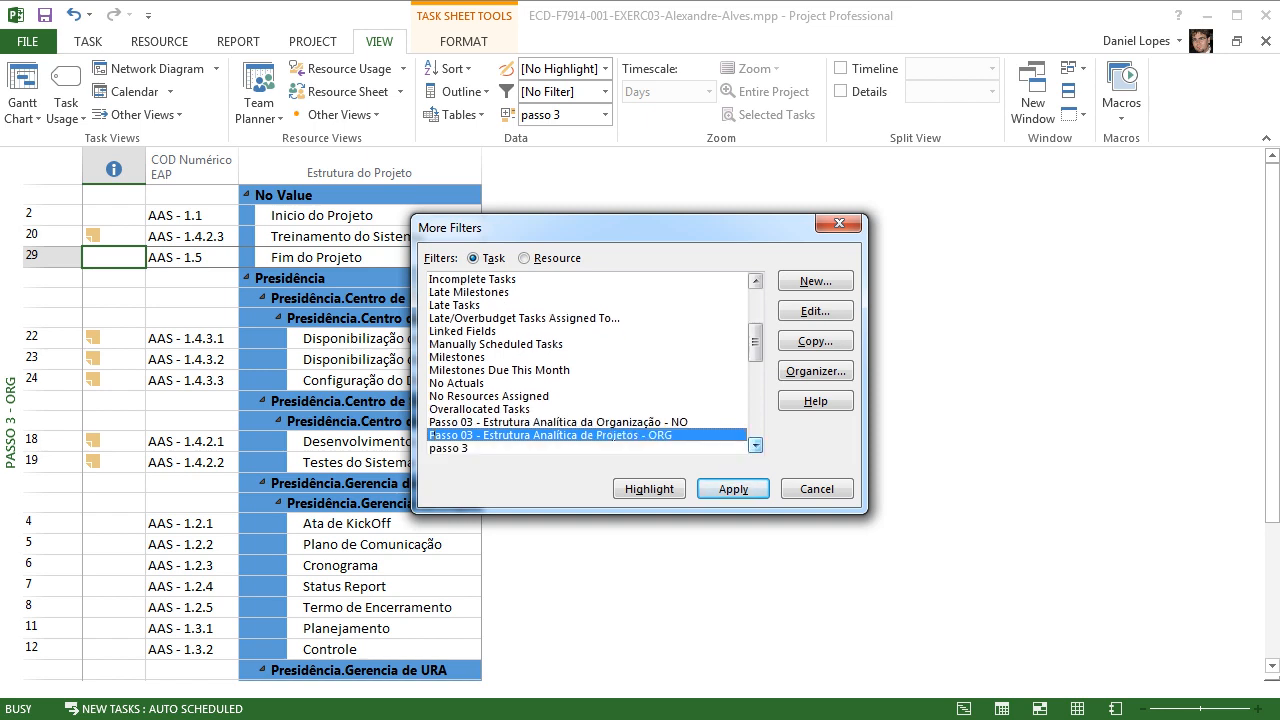
pyautogui.click(756, 446)
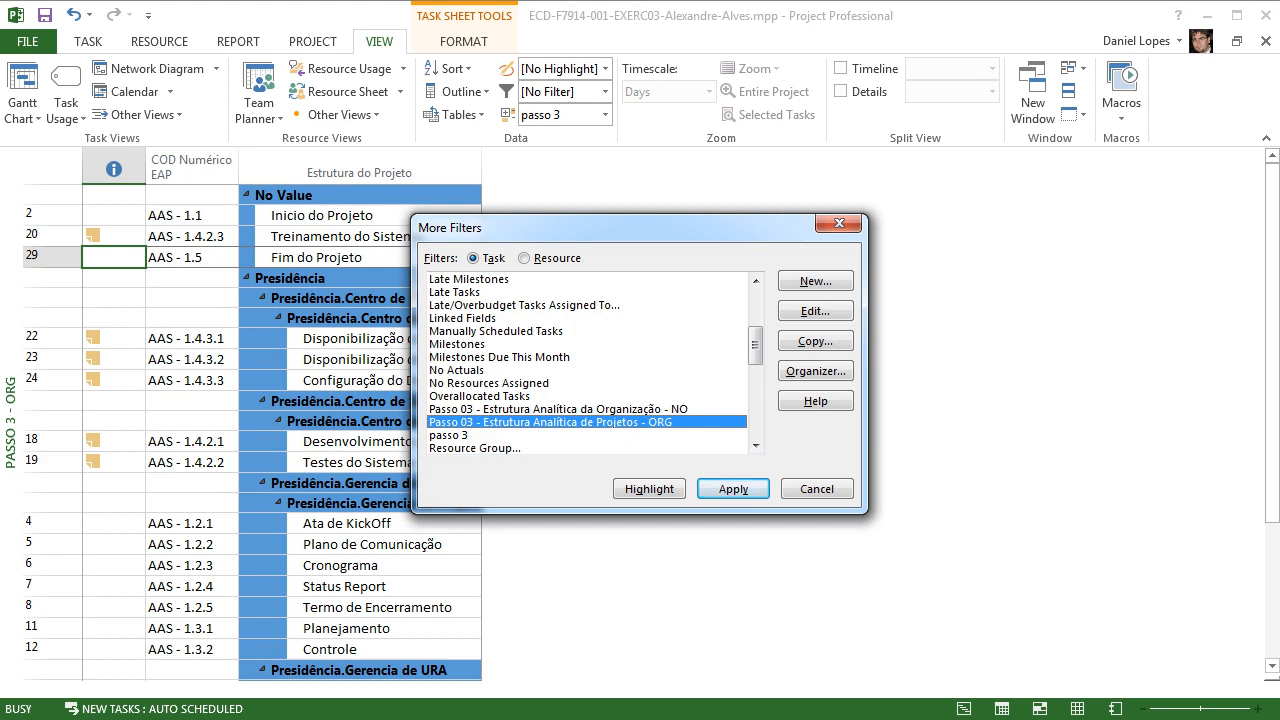
pyautogui.click(449, 435)
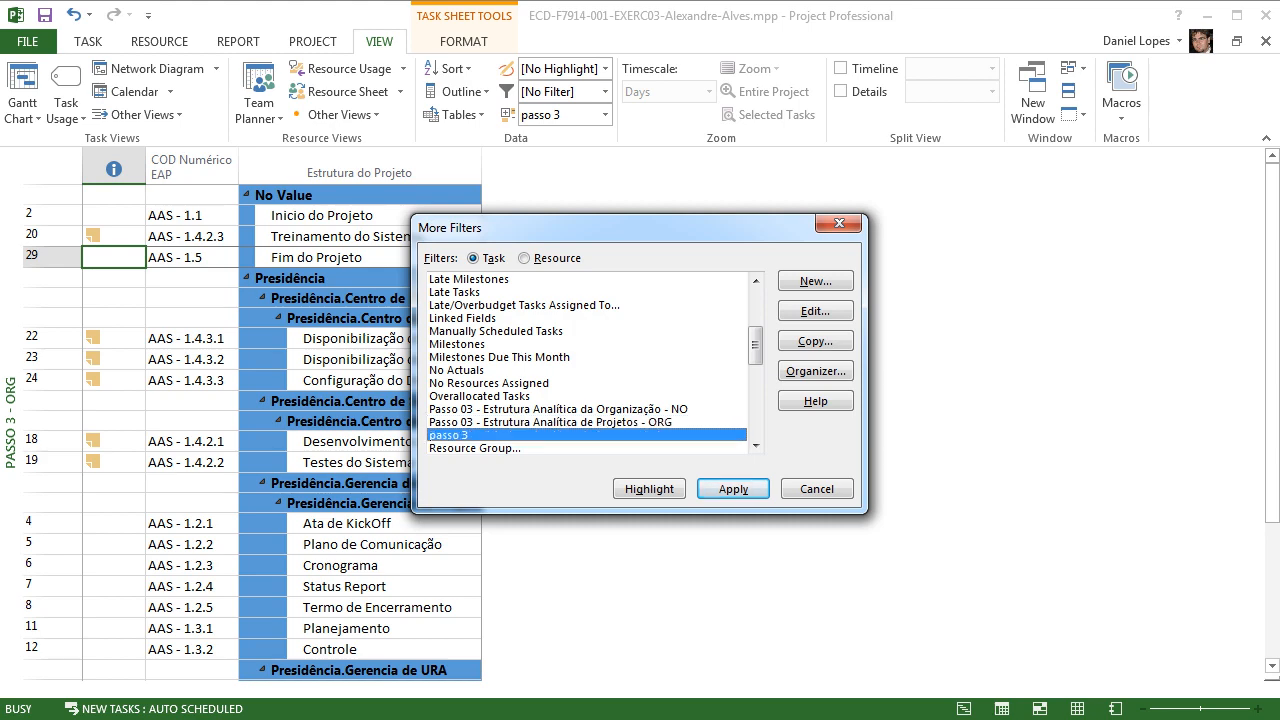
pyautogui.press('Return')
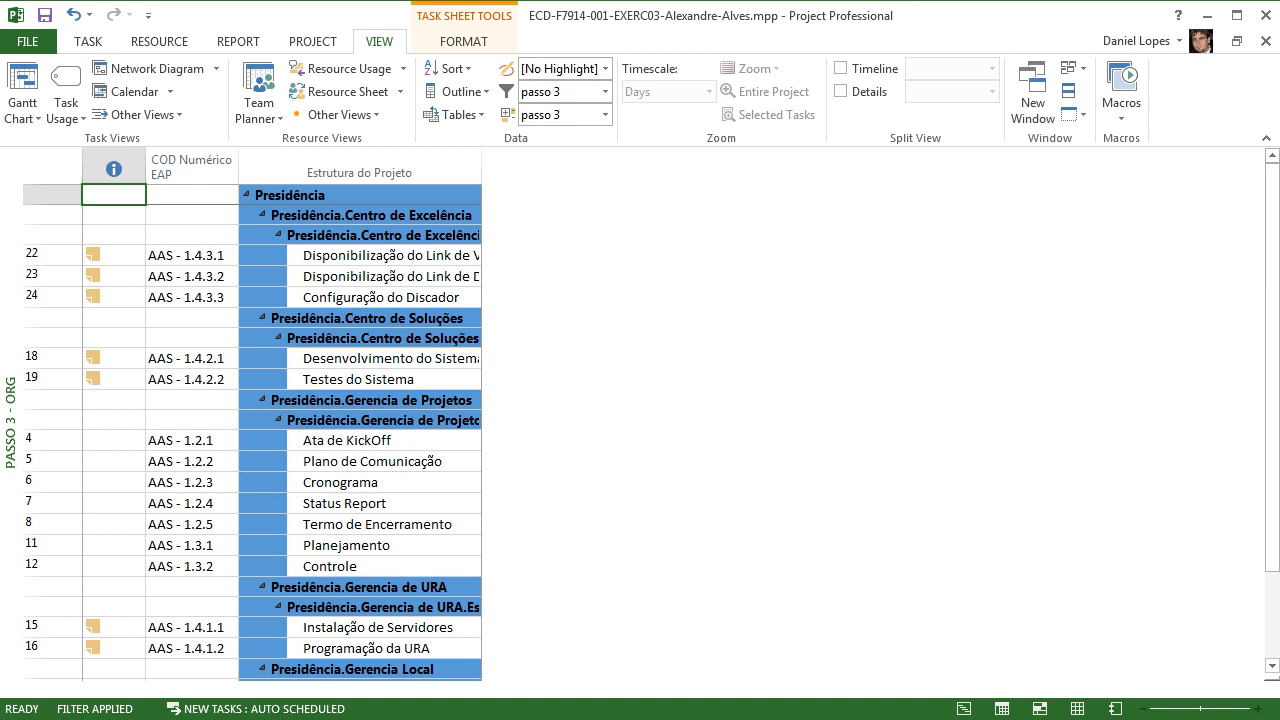
pyautogui.scroll(-2, 252, 433)
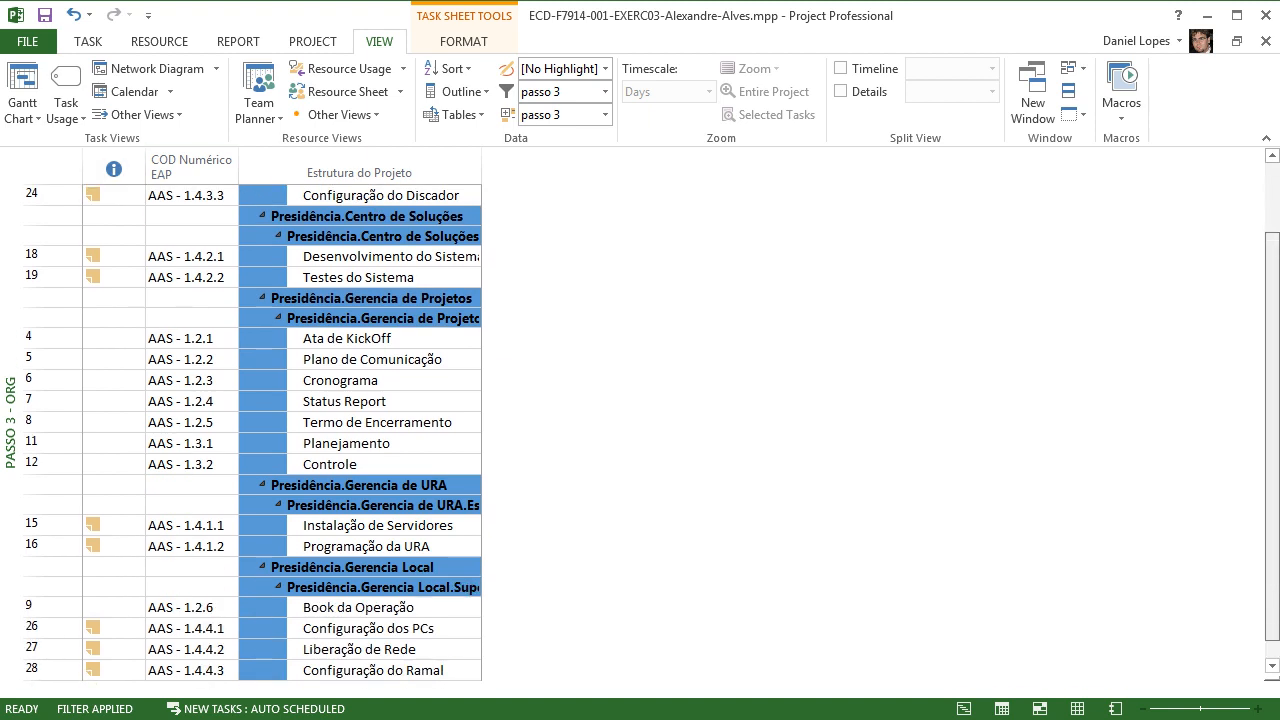
pyautogui.scroll(2, 252, 433)
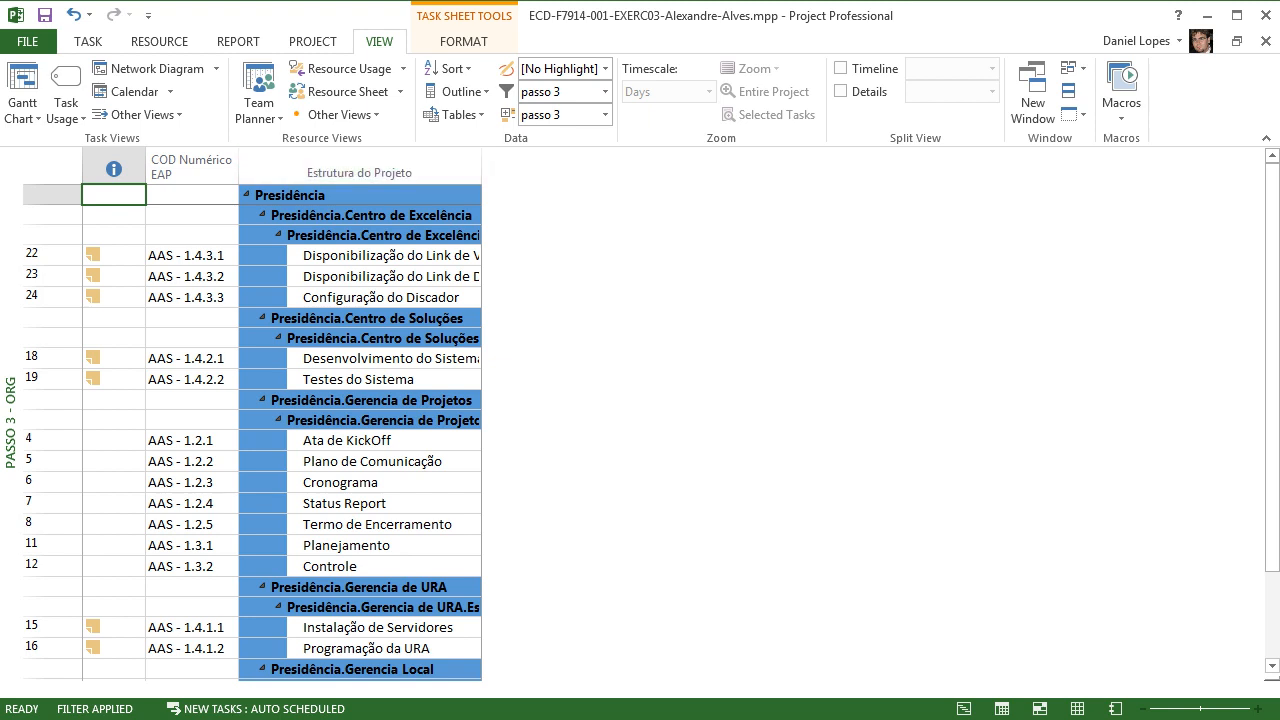
# Step: Open the full list of task filters and select "Passo 03 - Estrutura Analítica da Organização - NO"
pyautogui.click(605, 92)
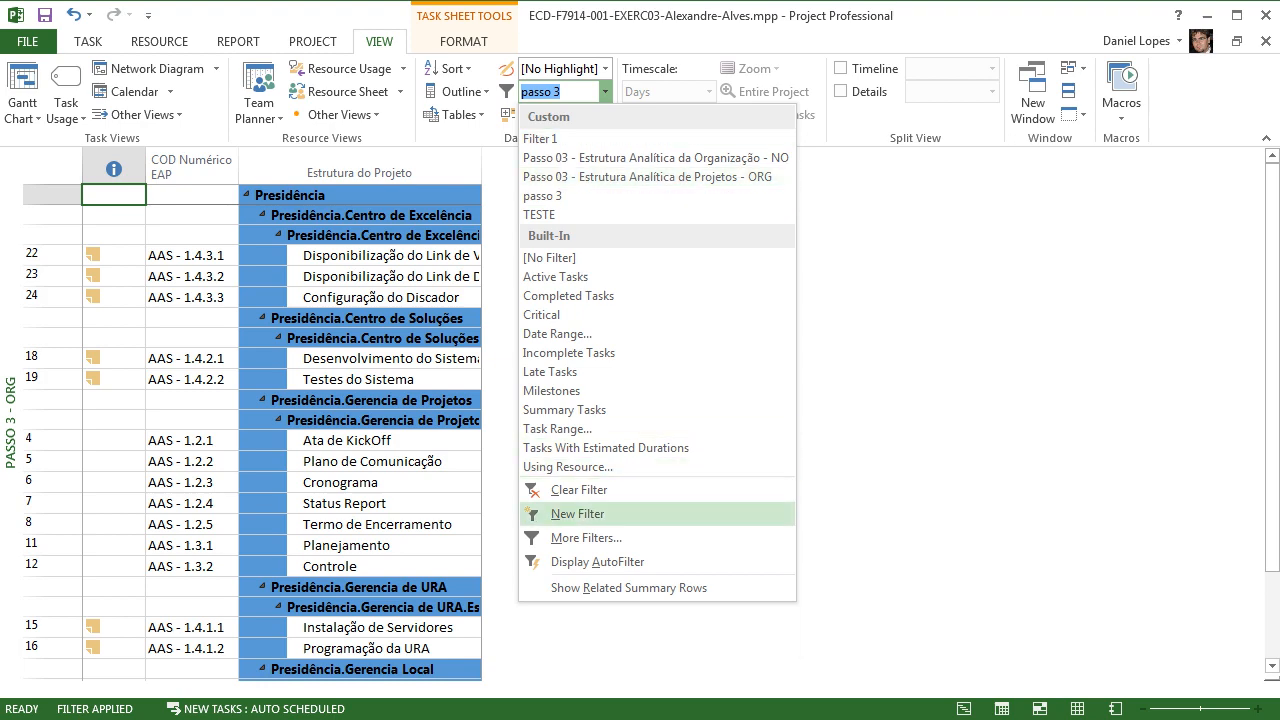
pyautogui.click(586, 538)
pyautogui.click(558, 396)
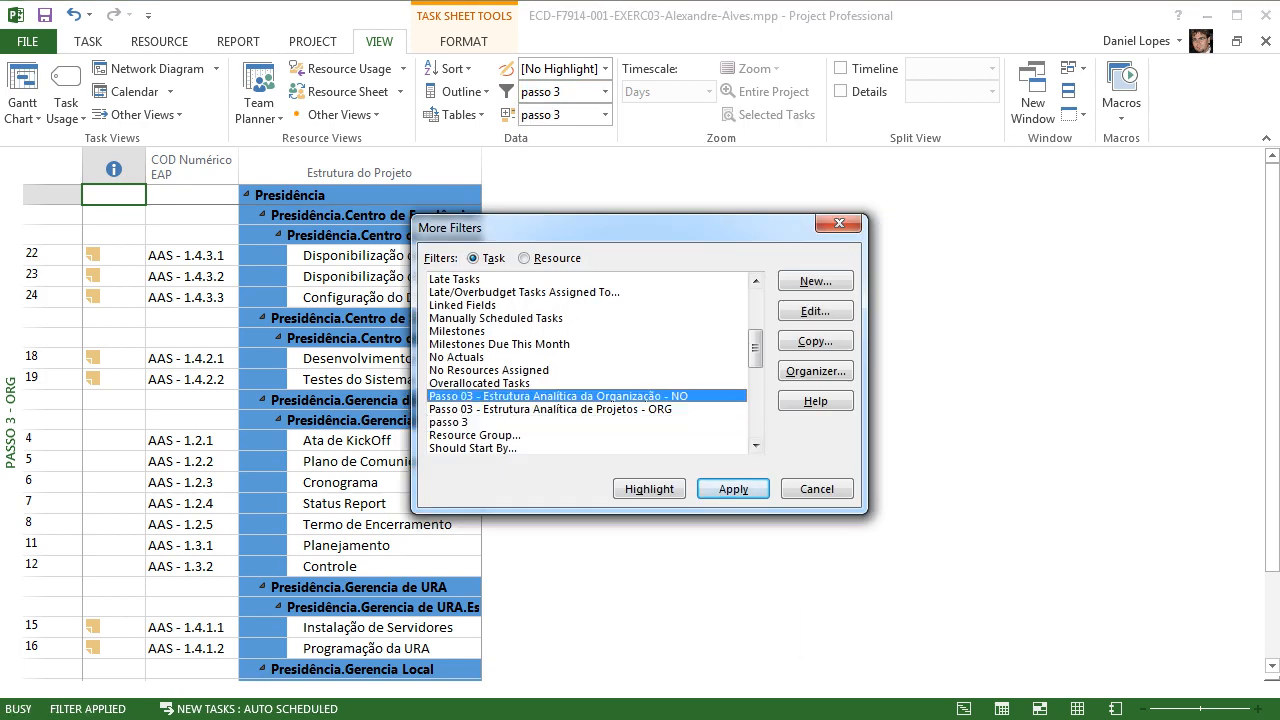
# Step: Apply the task filter "Passo 03 - Estrutura Analítica de Projetos - ORG" to the task sheet
pyautogui.click(560, 409)
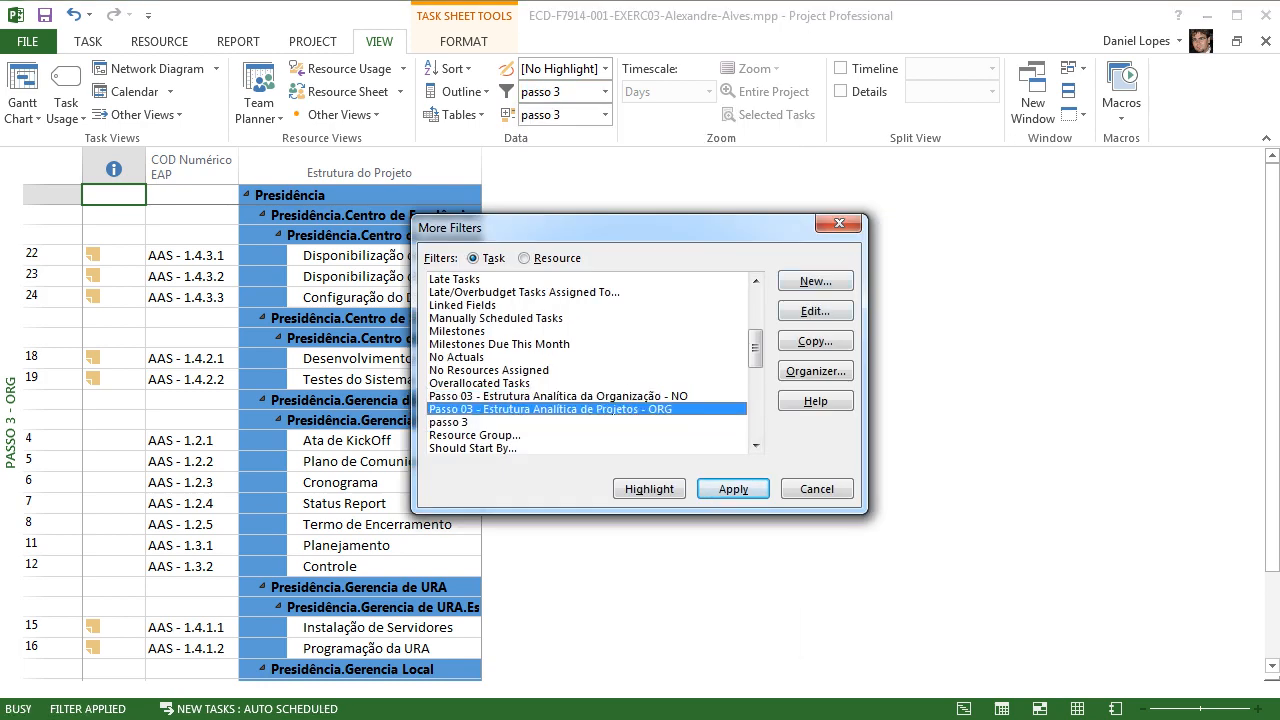
pyautogui.click(733, 488)
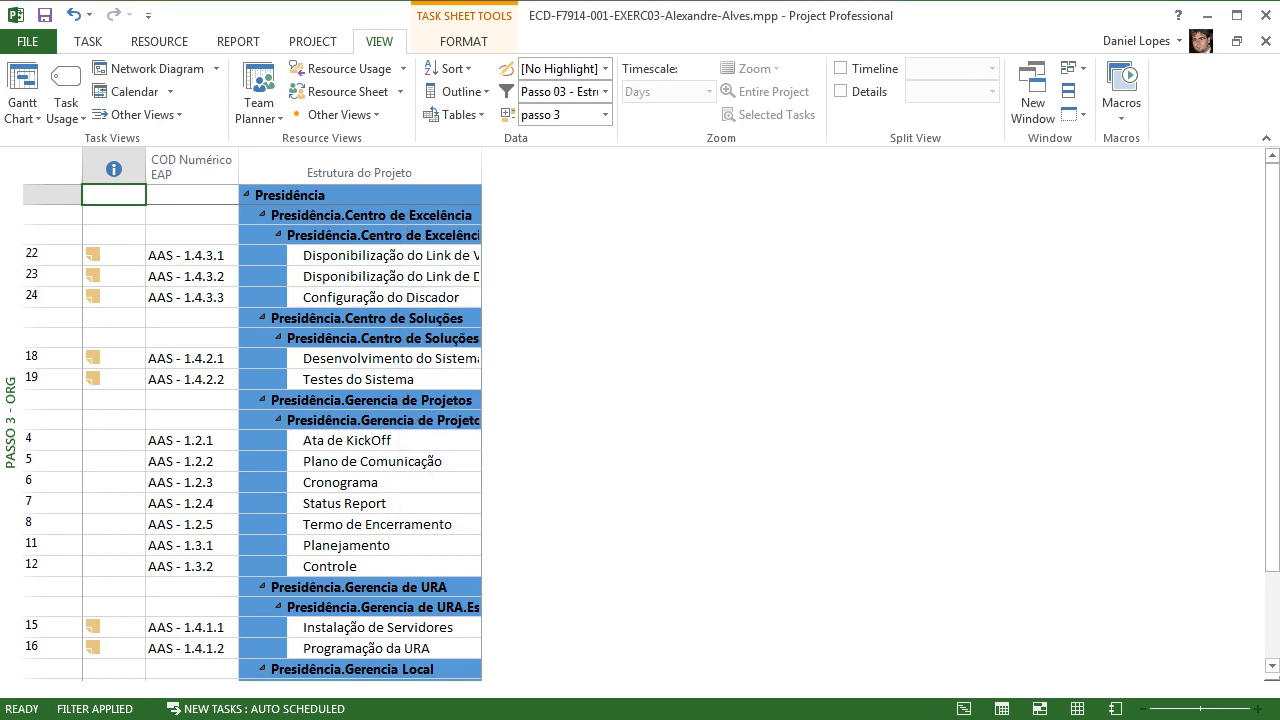
pyautogui.moveTo(1272, 360)
pyautogui.mouseDown()
pyautogui.moveTo(1272, 444)
pyautogui.moveTo(1272, 358)
pyautogui.mouseUp()
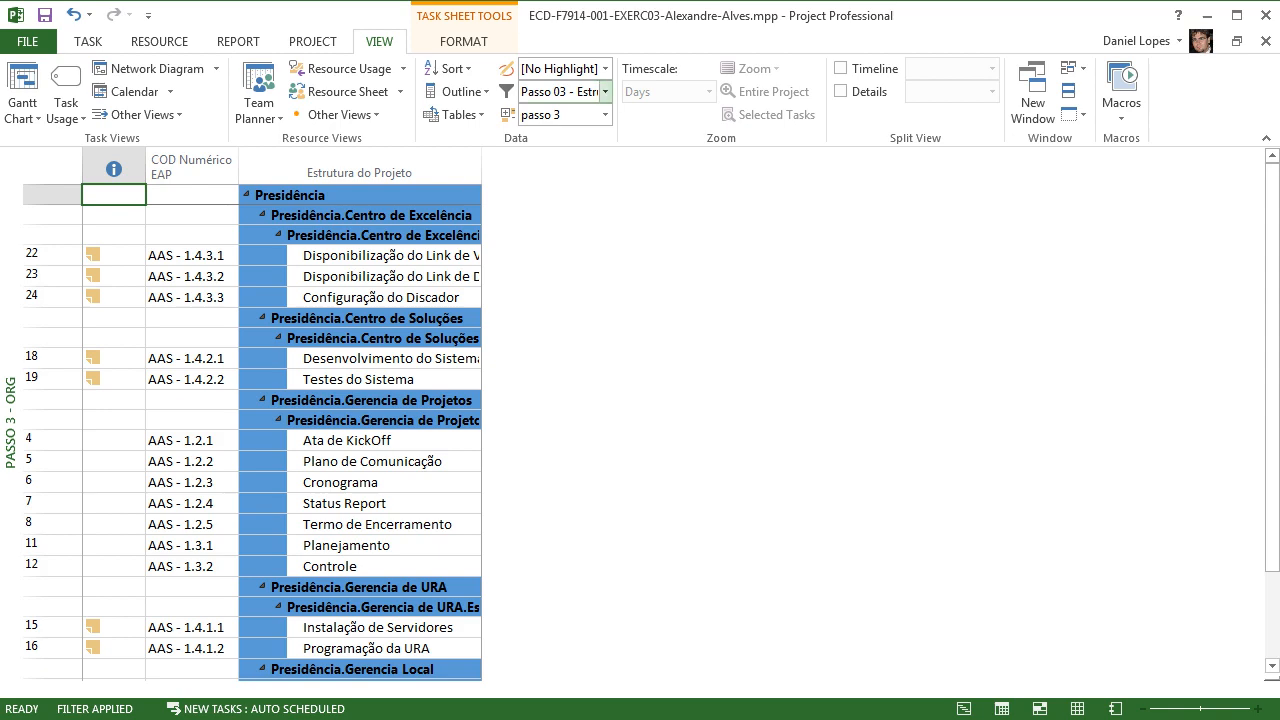
# Step: Review the definition of the "Passo 03 - Estrutura Analítica de Projetos - ORG" filter, save it and leave the filter list
pyautogui.click(605, 91)
pyautogui.click(586, 537)
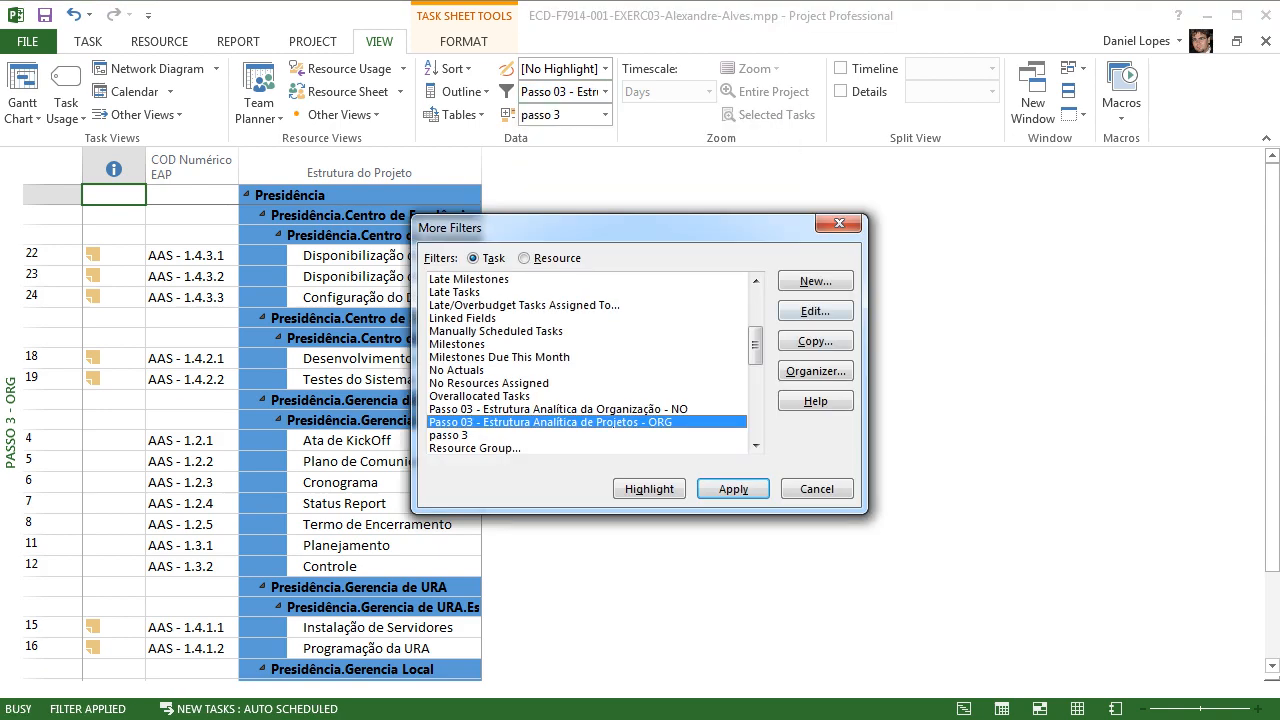
pyautogui.click(815, 311)
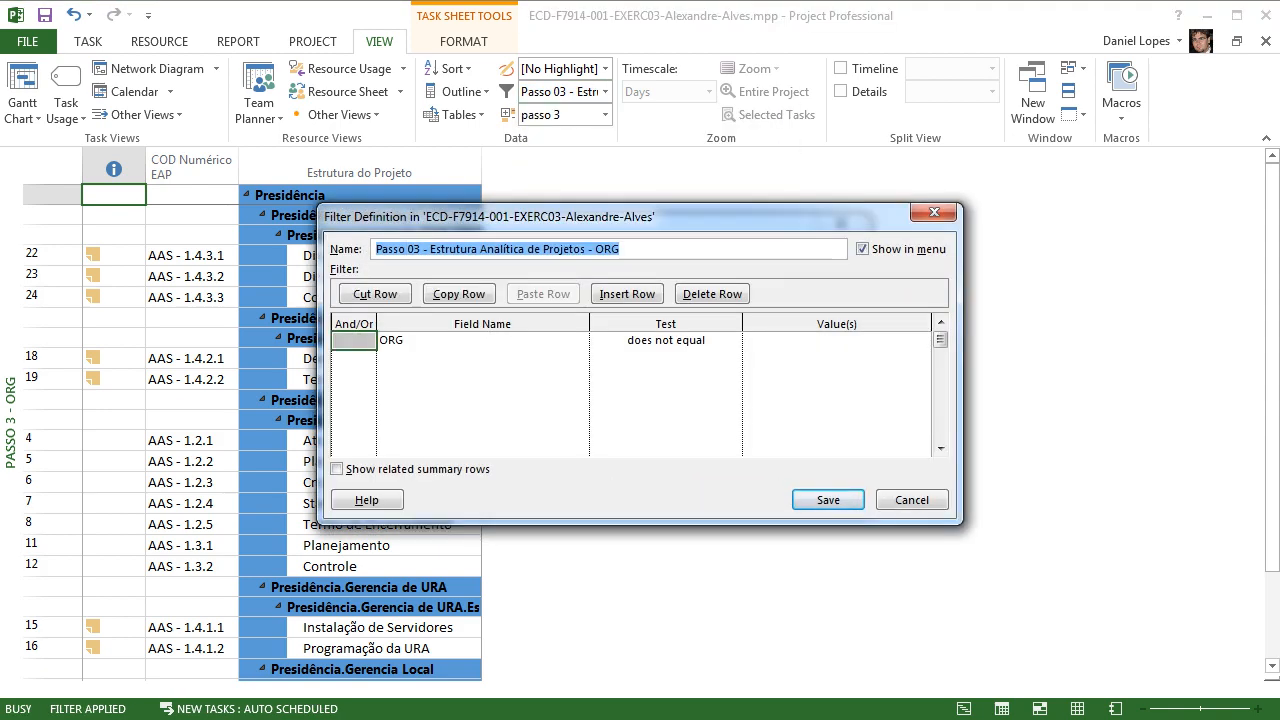
pyautogui.click(828, 500)
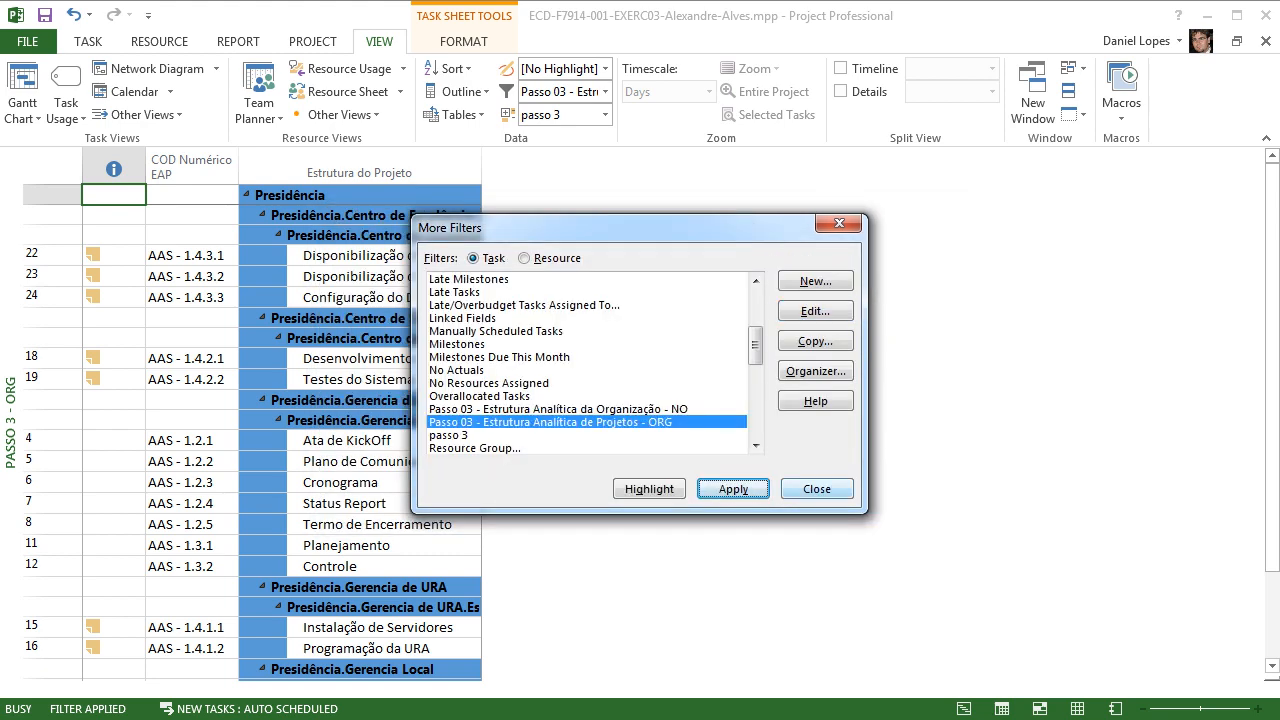
pyautogui.click(817, 489)
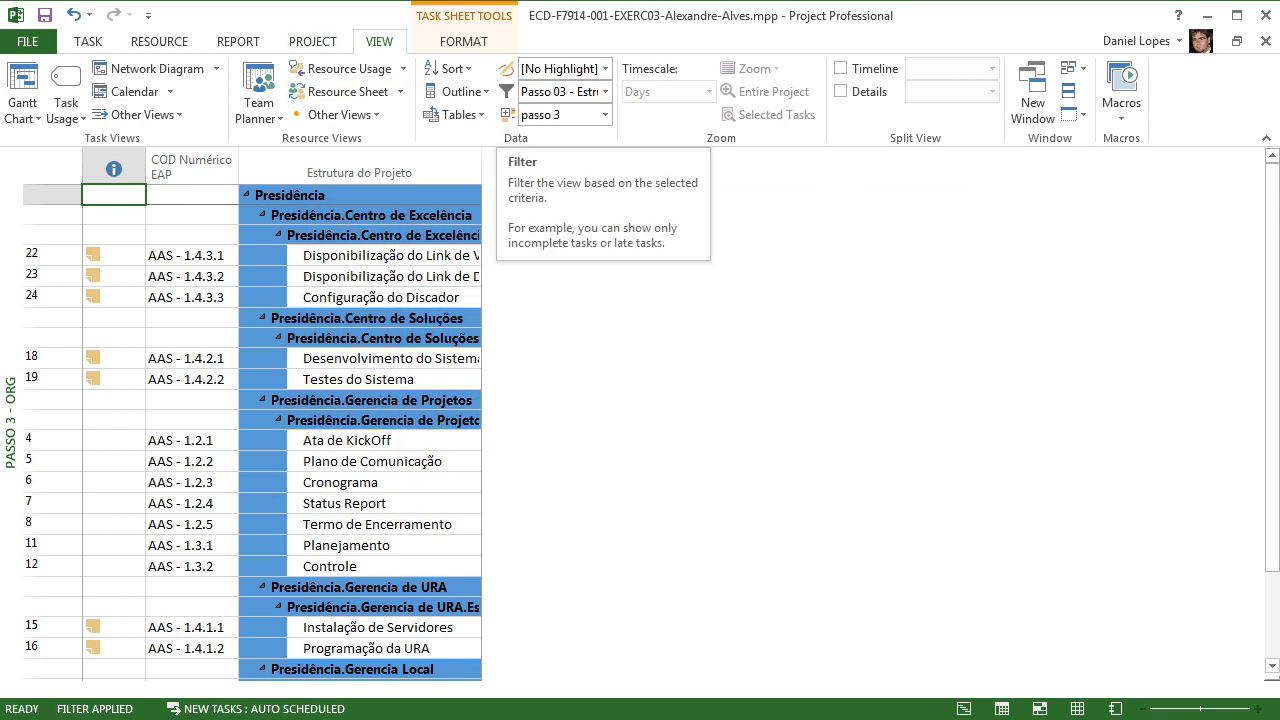
# Step: Open the lookup table of the task custom field ORG (Outline Code1)
pyautogui.click(312, 41)
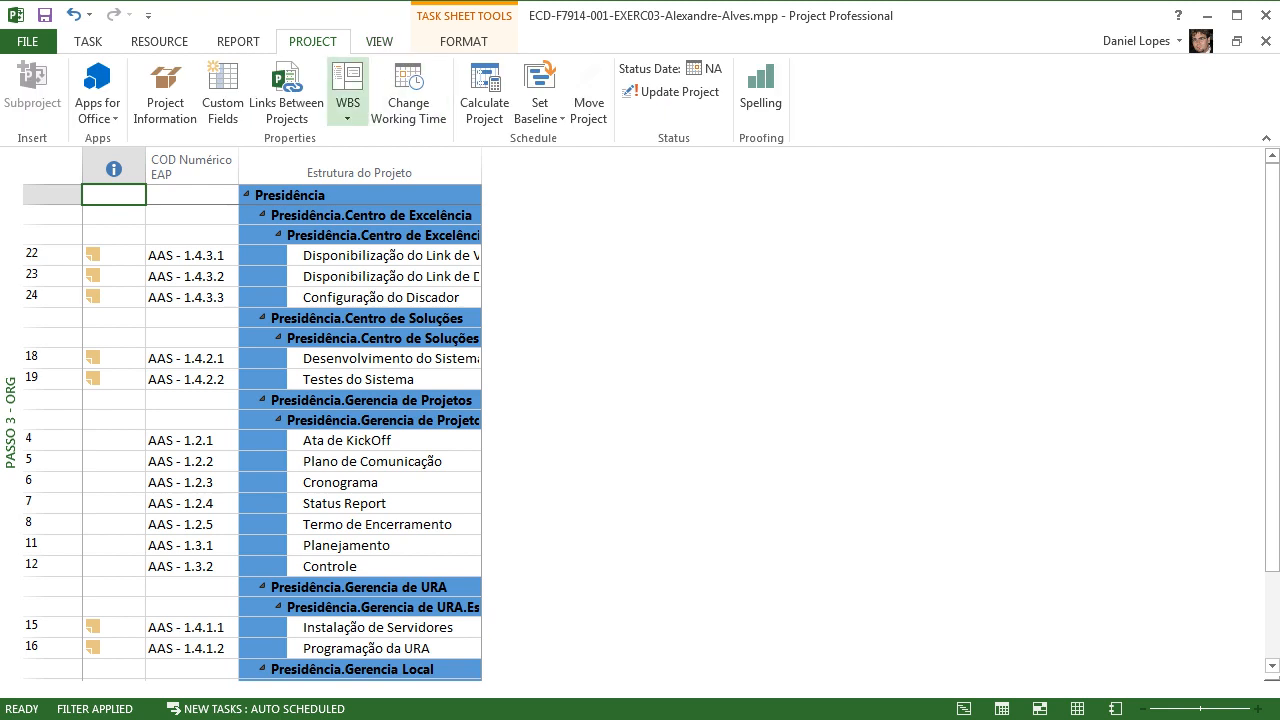
pyautogui.click(347, 100)
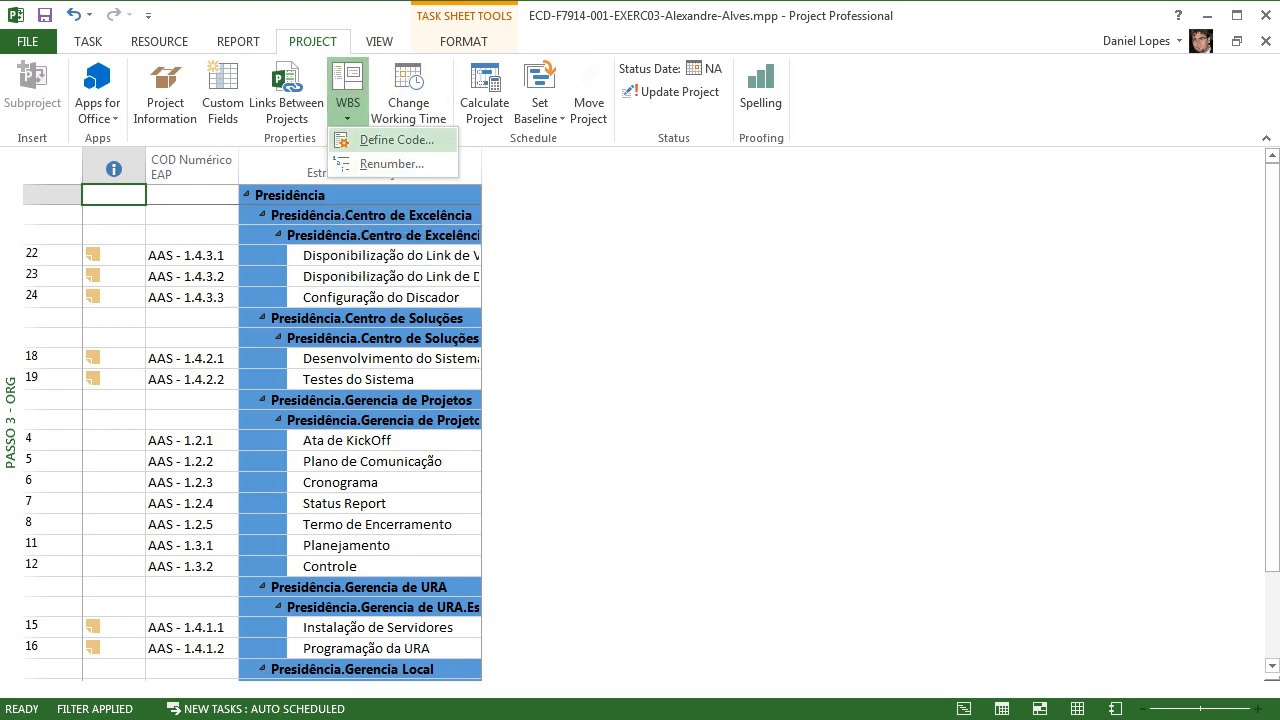
pyautogui.click(347, 100)
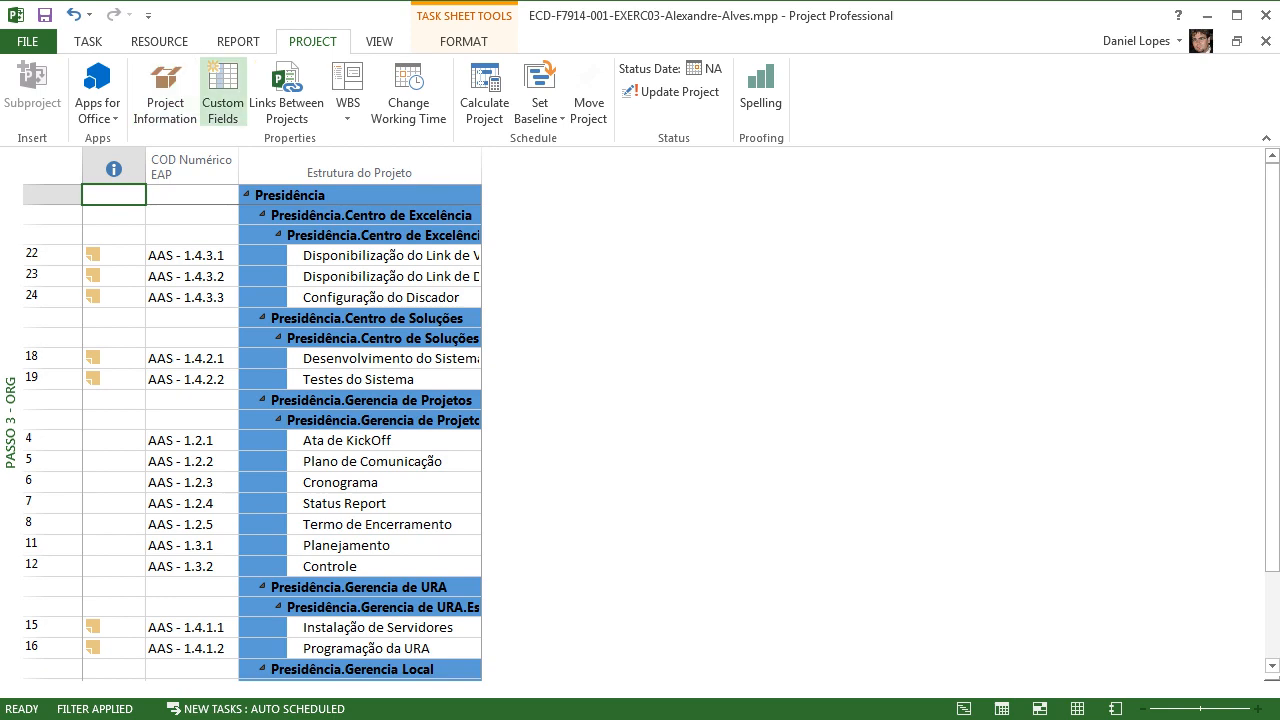
pyautogui.click(222, 92)
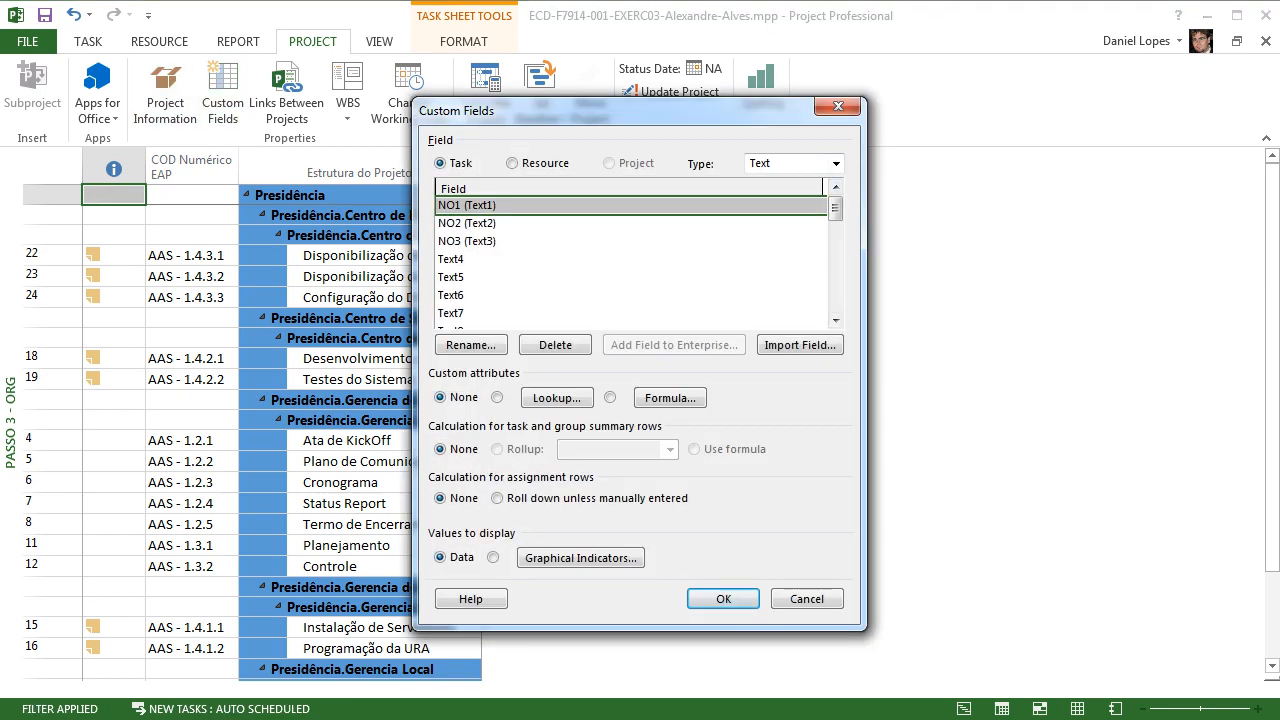
pyautogui.click(836, 163)
pyautogui.click(783, 310)
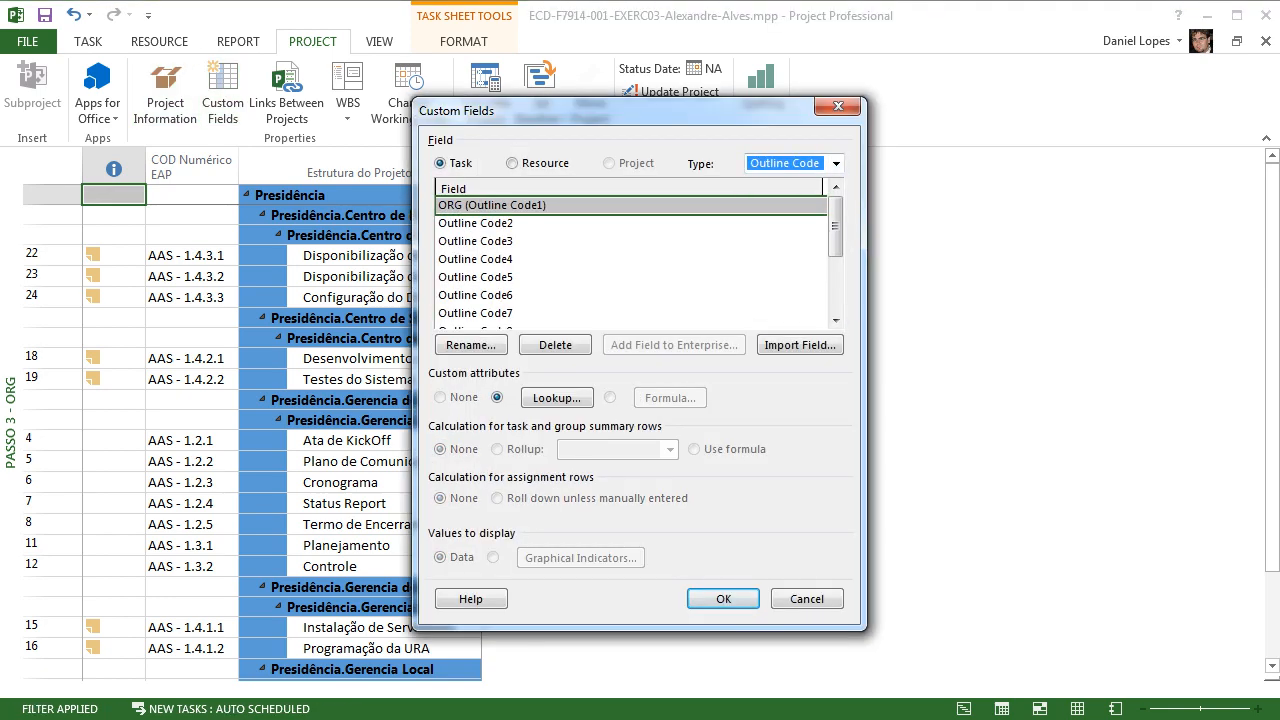
pyautogui.moveTo(836, 228)
pyautogui.mouseDown()
pyautogui.moveTo(836, 283)
pyautogui.moveTo(836, 228)
pyautogui.mouseUp()
pyautogui.click(557, 398)
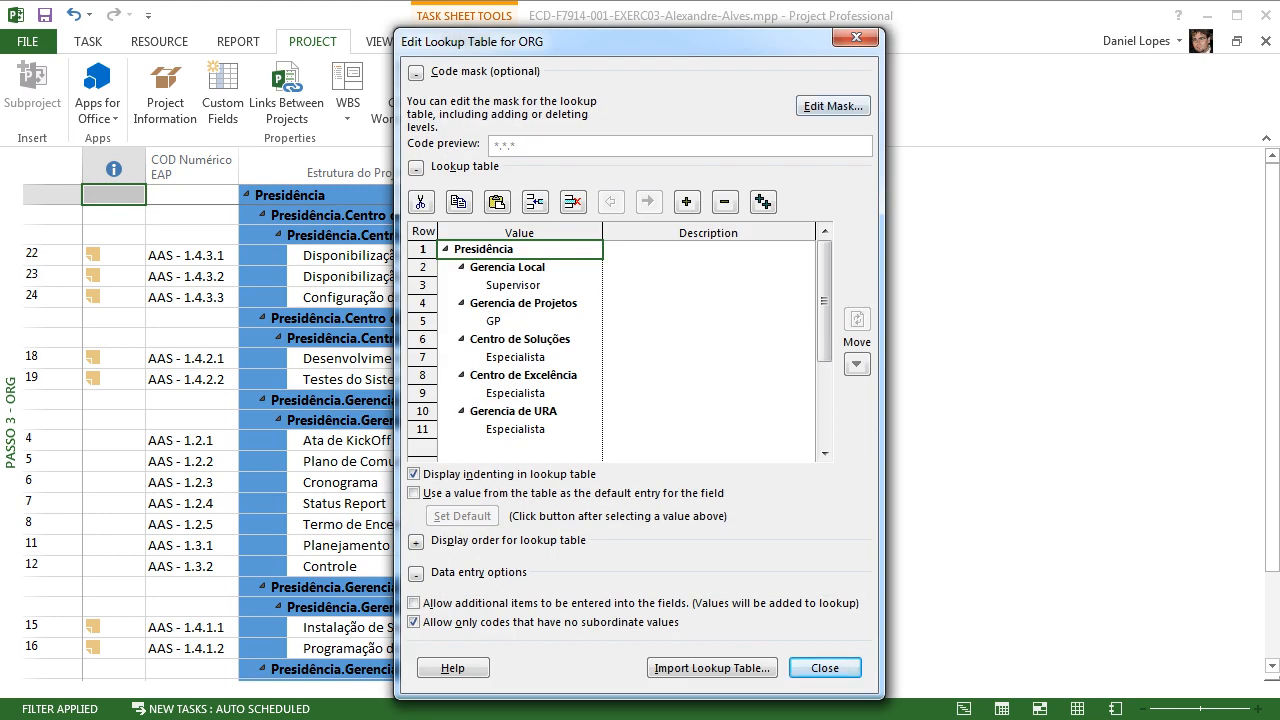
# Step: Examine the ORG code mask's level definitions and the indented values in its lookup table
pyautogui.click(833, 106)
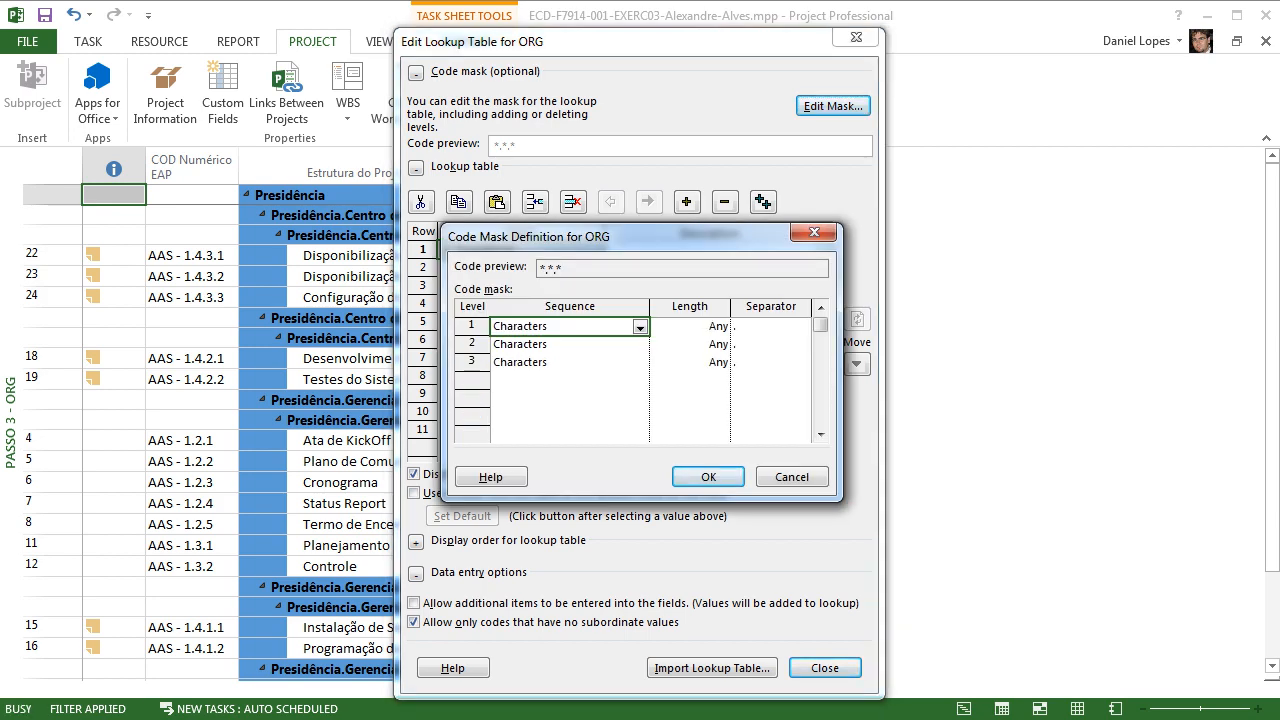
pyautogui.click(569, 344)
pyautogui.click(569, 362)
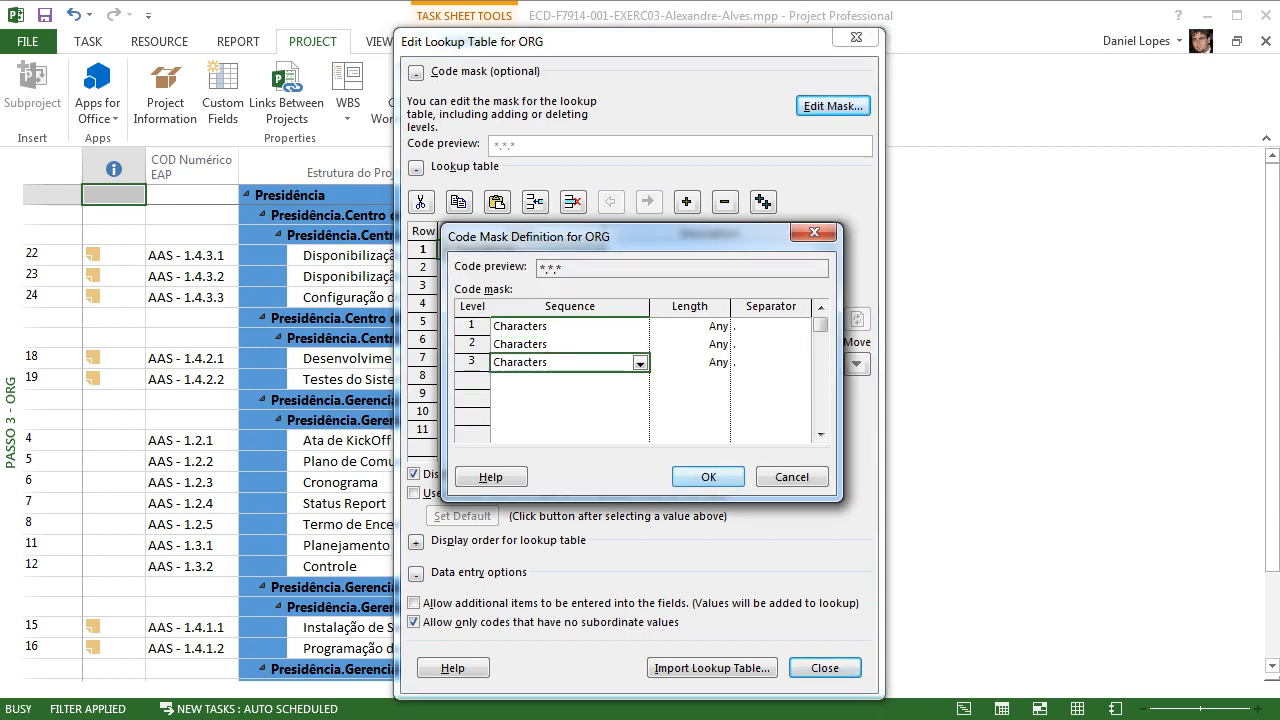
pyautogui.click(708, 477)
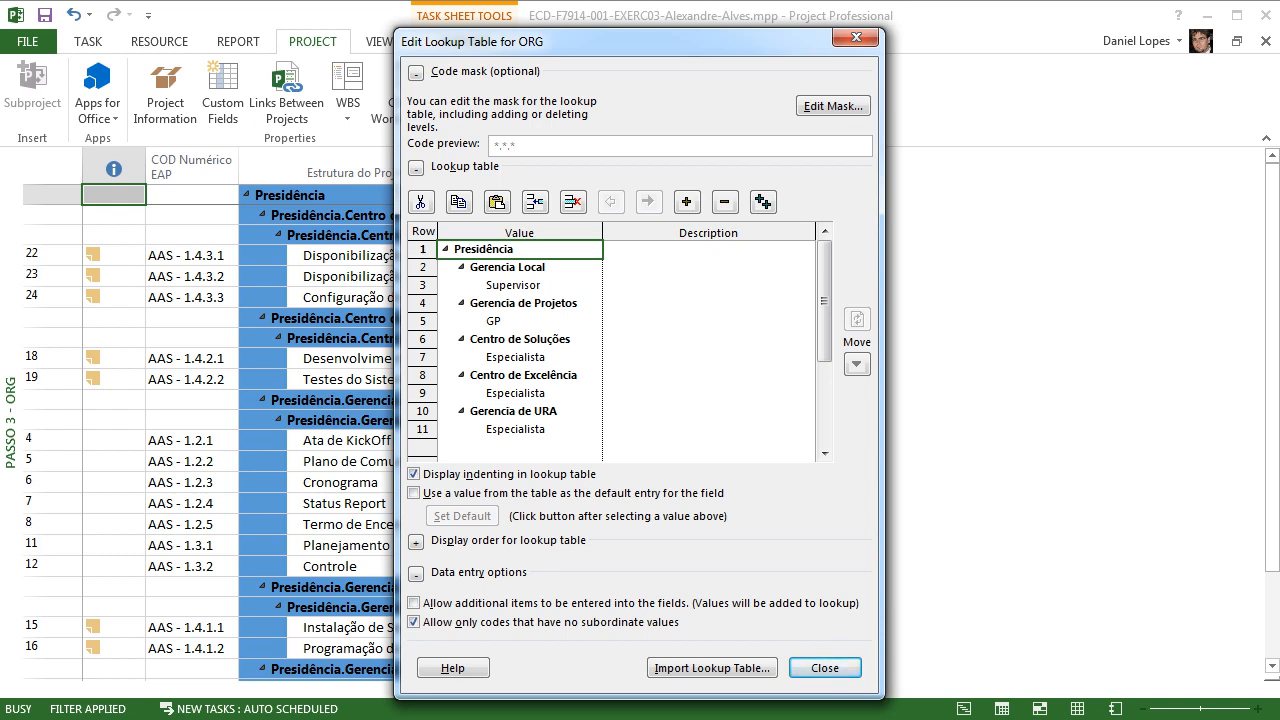
pyautogui.click(520, 267)
pyautogui.click(520, 285)
pyautogui.click(520, 321)
pyautogui.click(520, 357)
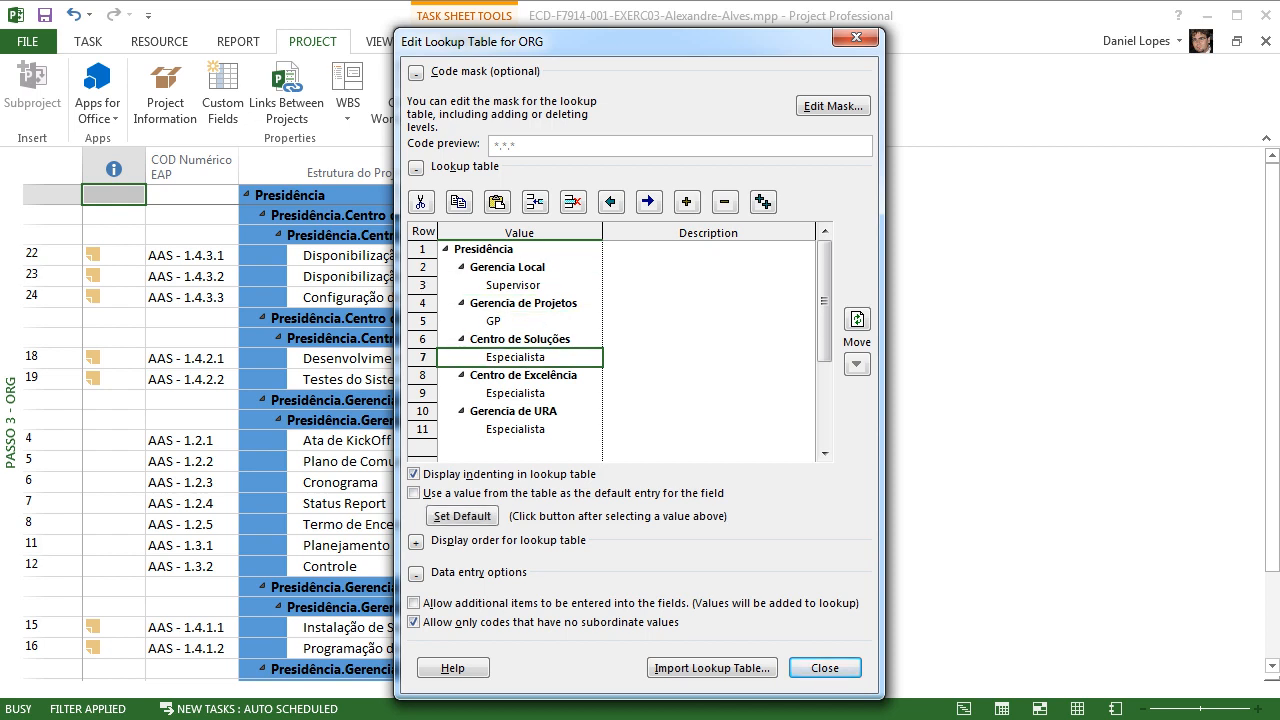
# Step: Enter the description "gerenciamento de projetos" for the GP value in the ORG lookup table
pyautogui.click(708, 249)
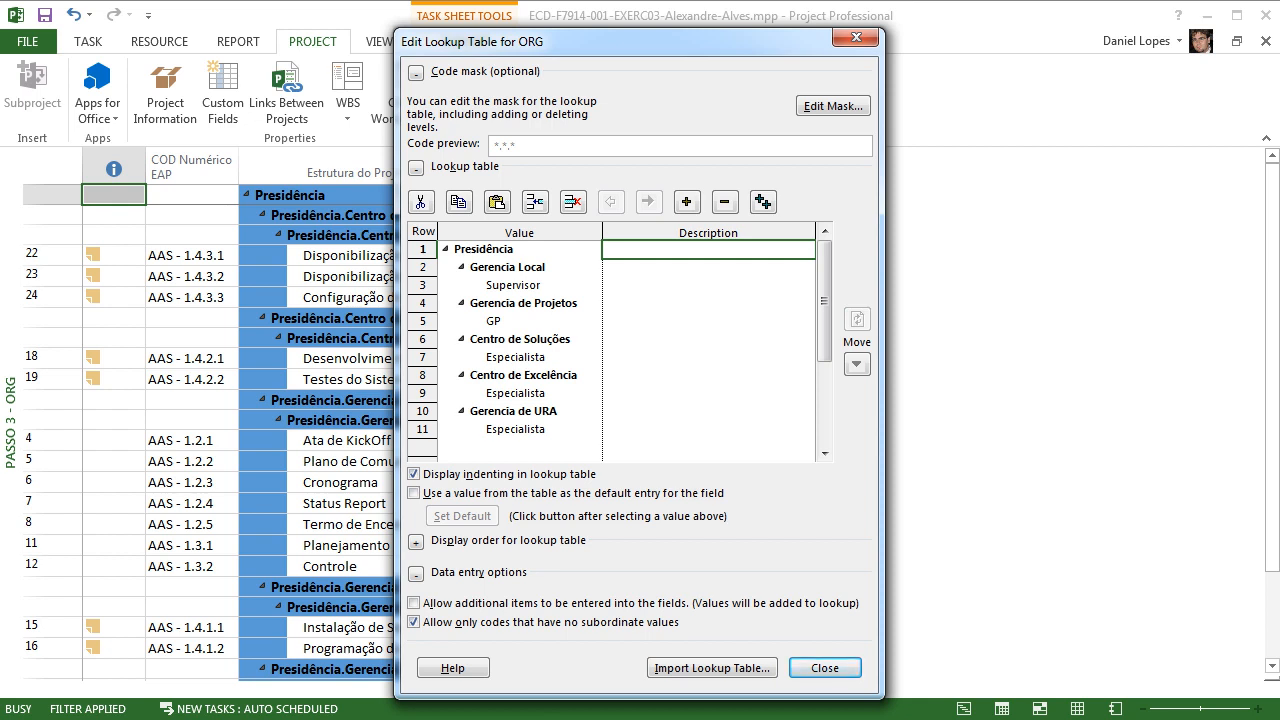
pyautogui.click(708, 321)
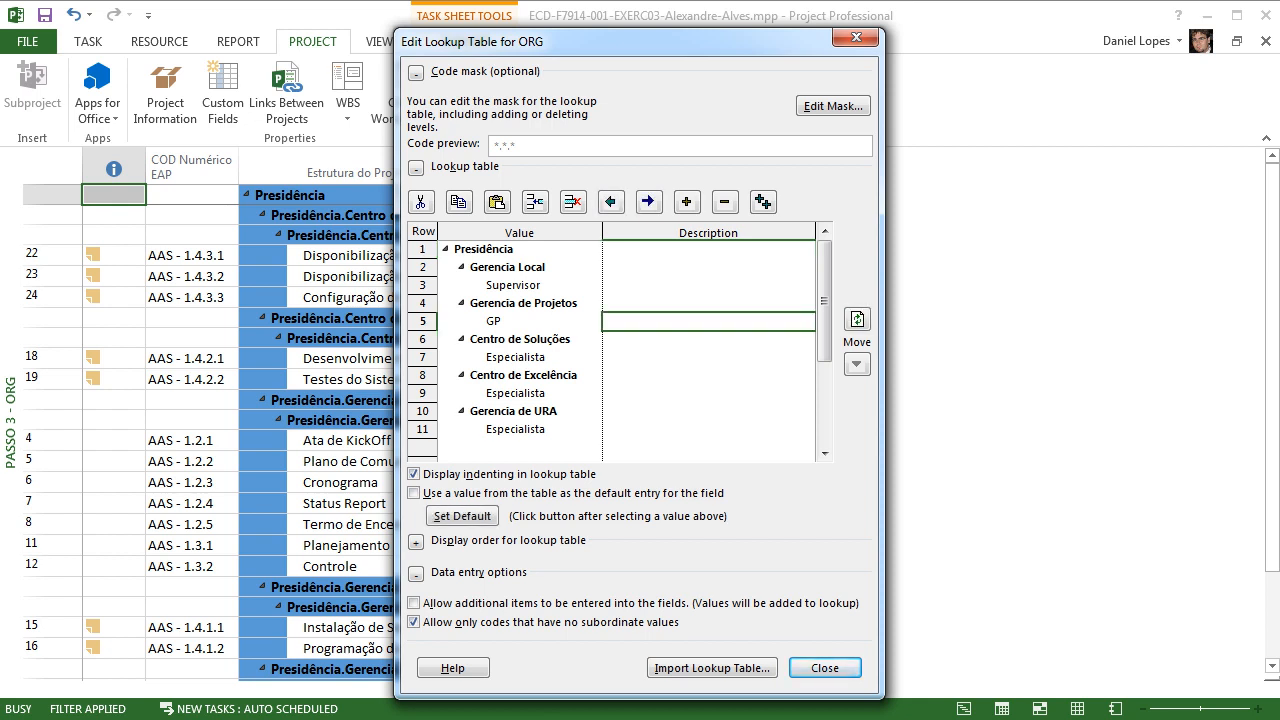
pyautogui.write('gerenci')
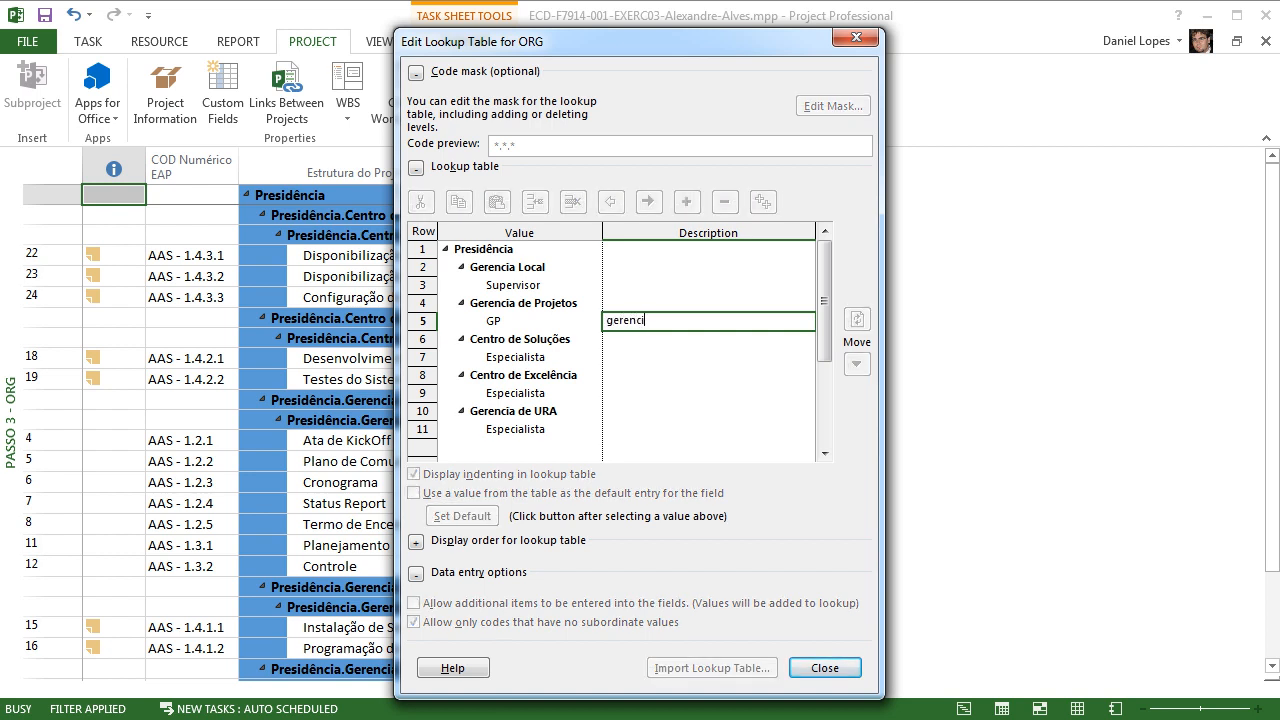
pyautogui.write('amentos de')
pyautogui.press('BackSpace')
pyautogui.press('BackSpace')
pyautogui.press('BackSpace')
pyautogui.press('BackSpace')
pyautogui.press('BackSpace')
pyautogui.write('de projetos')
pyautogui.click(708, 393)
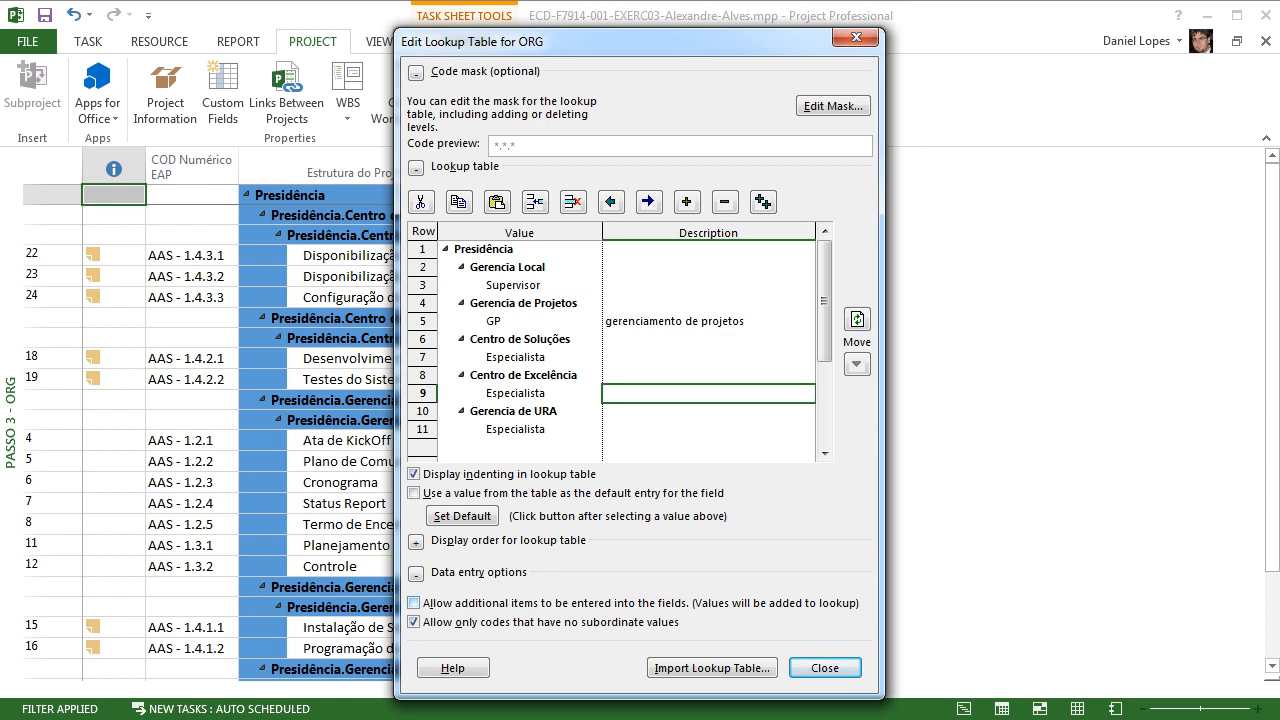
# Step: Examine the organizational hierarchy in the ORG lookup table, from Presidência through each department to its role
pyautogui.click(519, 429)
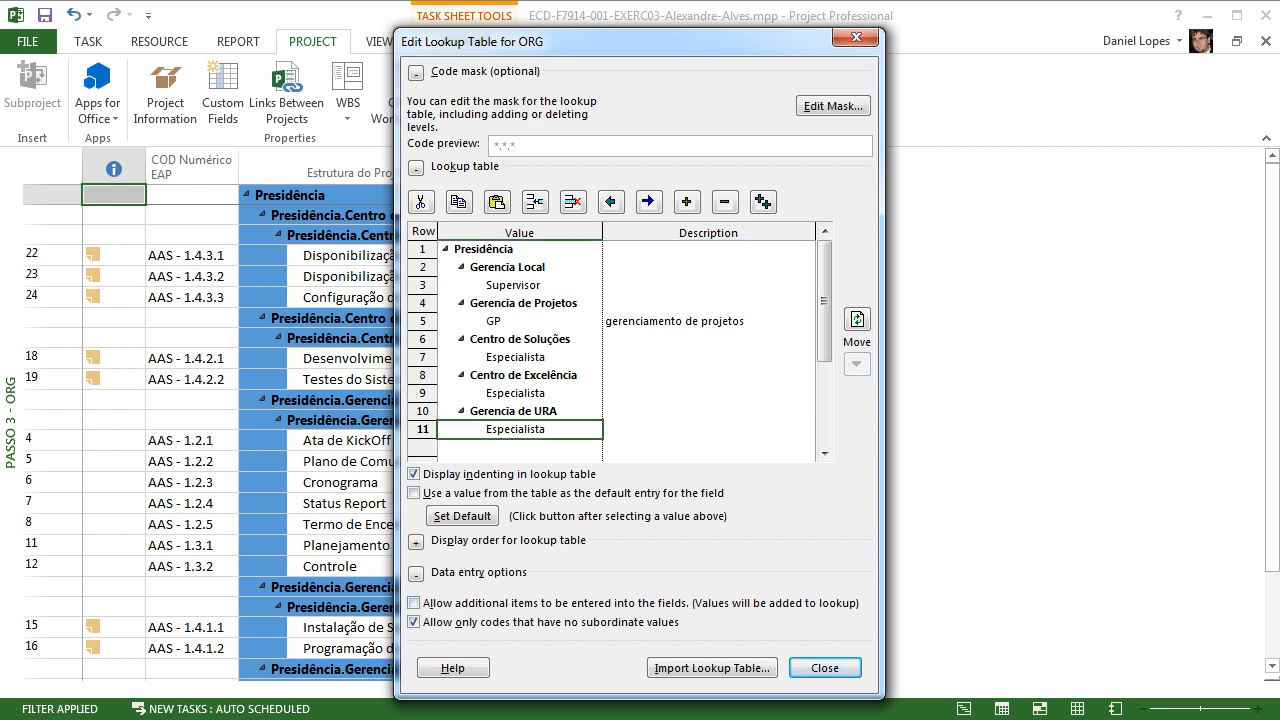
pyautogui.scroll(-1, 620, 350)
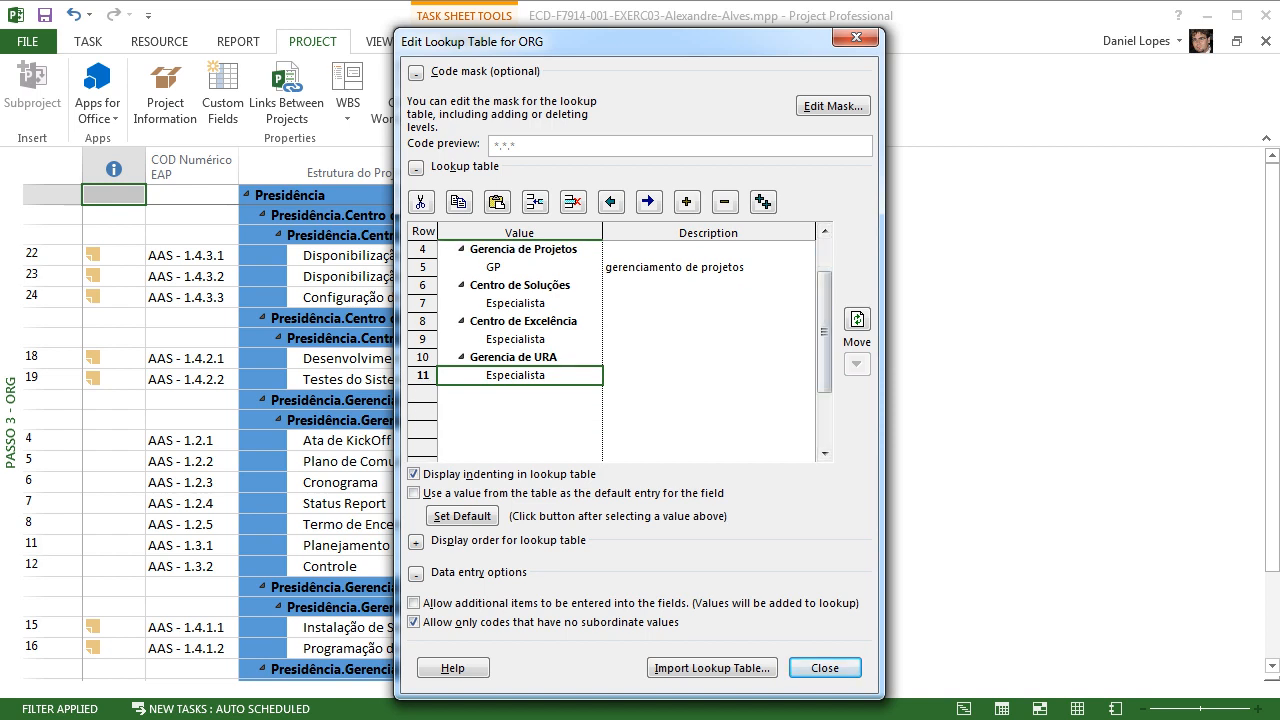
pyautogui.press('Down')
pyautogui.press('Down')
pyautogui.press('Down')
pyautogui.press('Down')
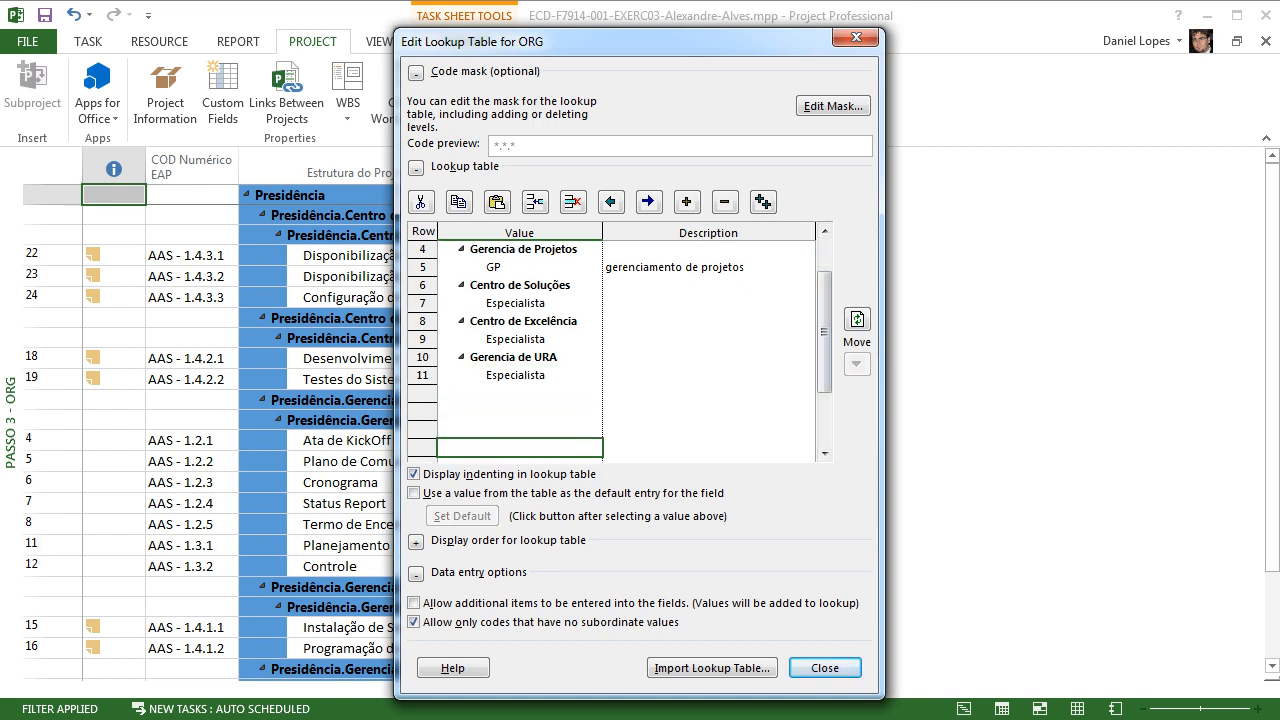
pyautogui.click(519, 393)
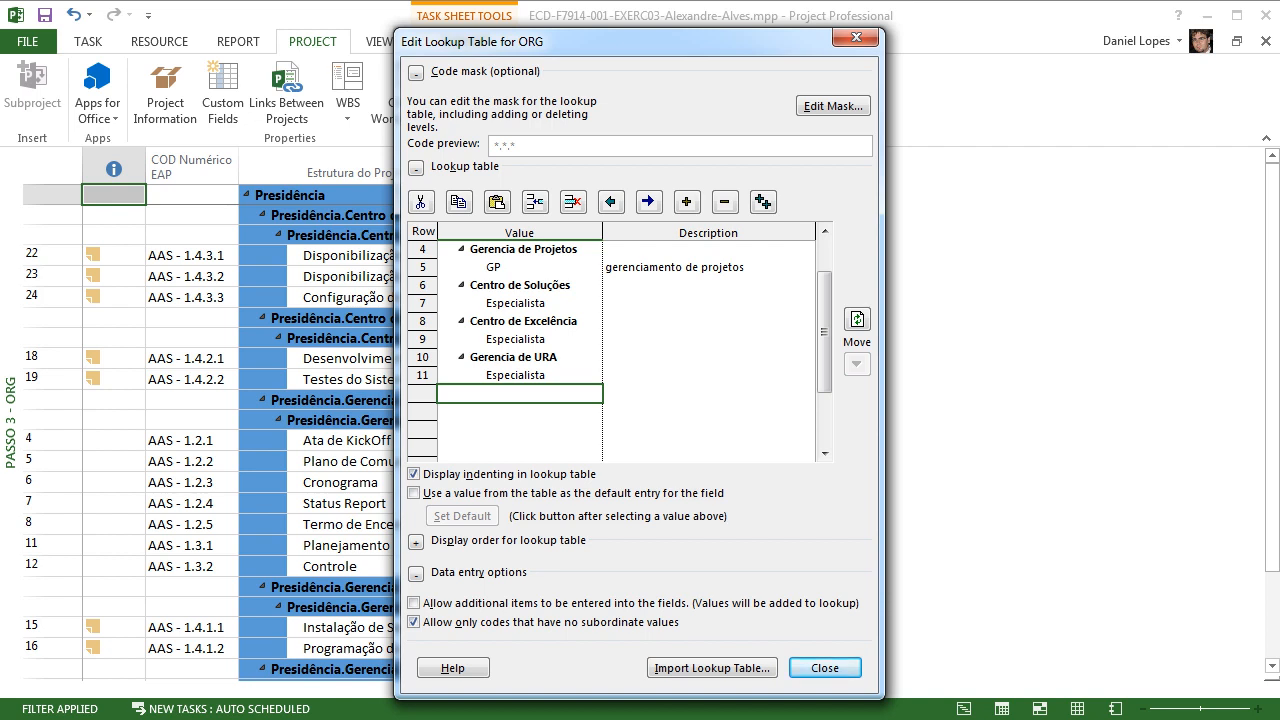
pyautogui.moveTo(620, 41); pyautogui.dragTo(889, 38)
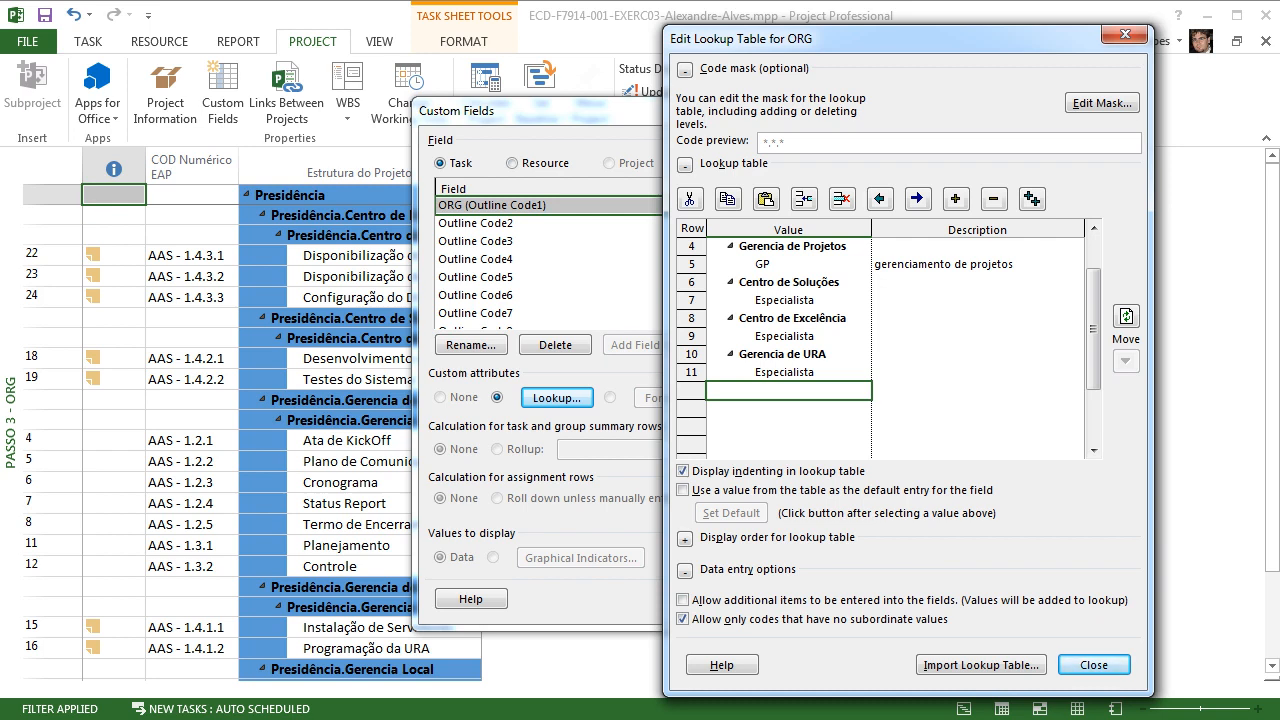
pyautogui.moveTo(900, 38); pyautogui.dragTo(675, 37)
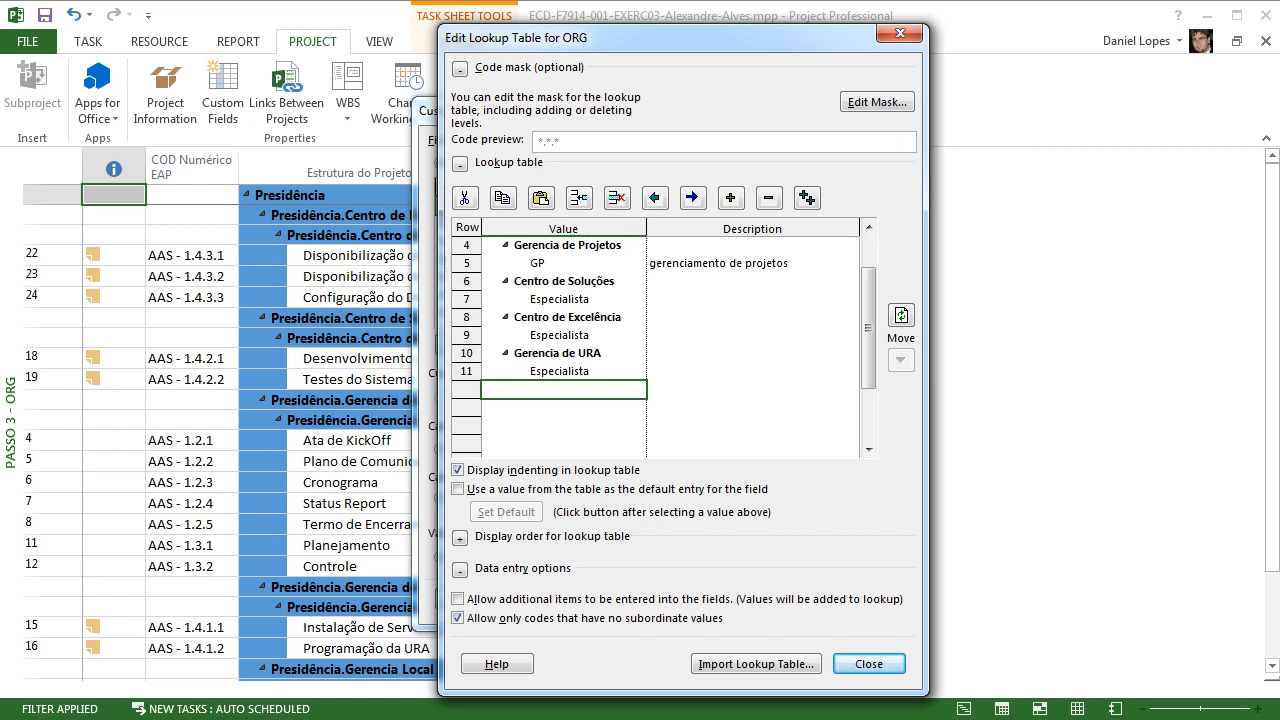
pyautogui.click(563, 371)
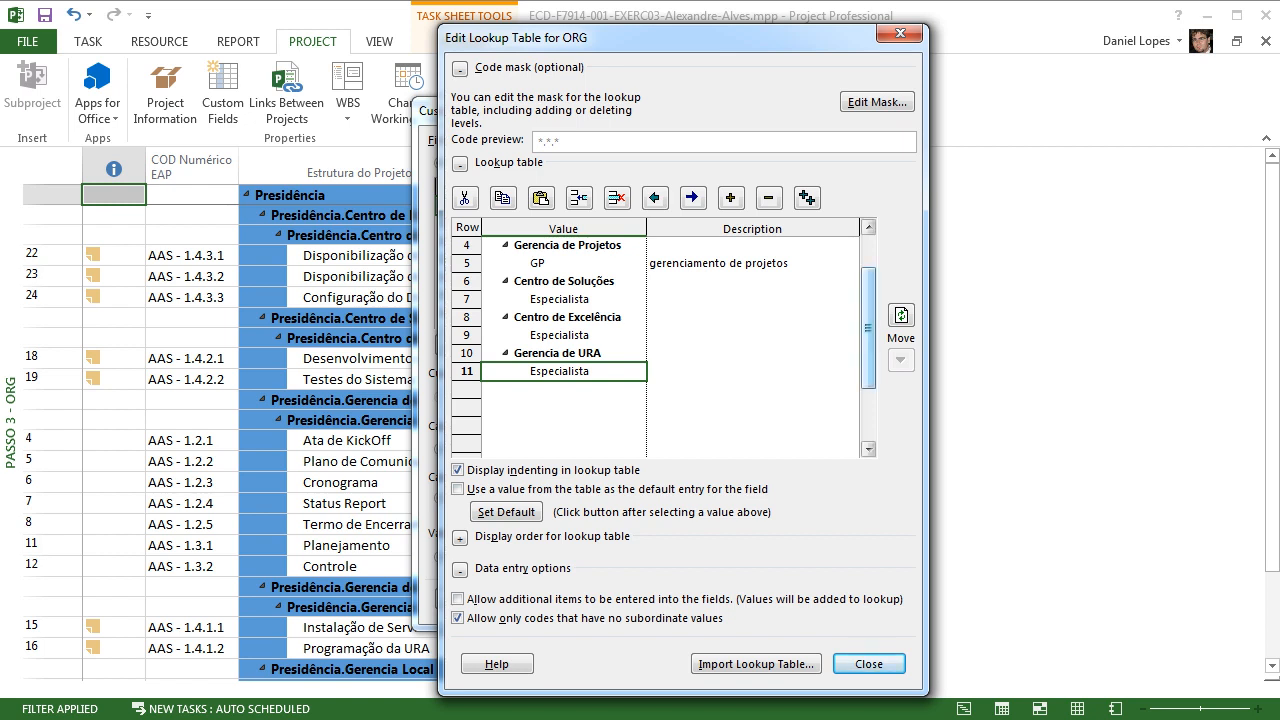
pyautogui.scroll(1, 868, 320)
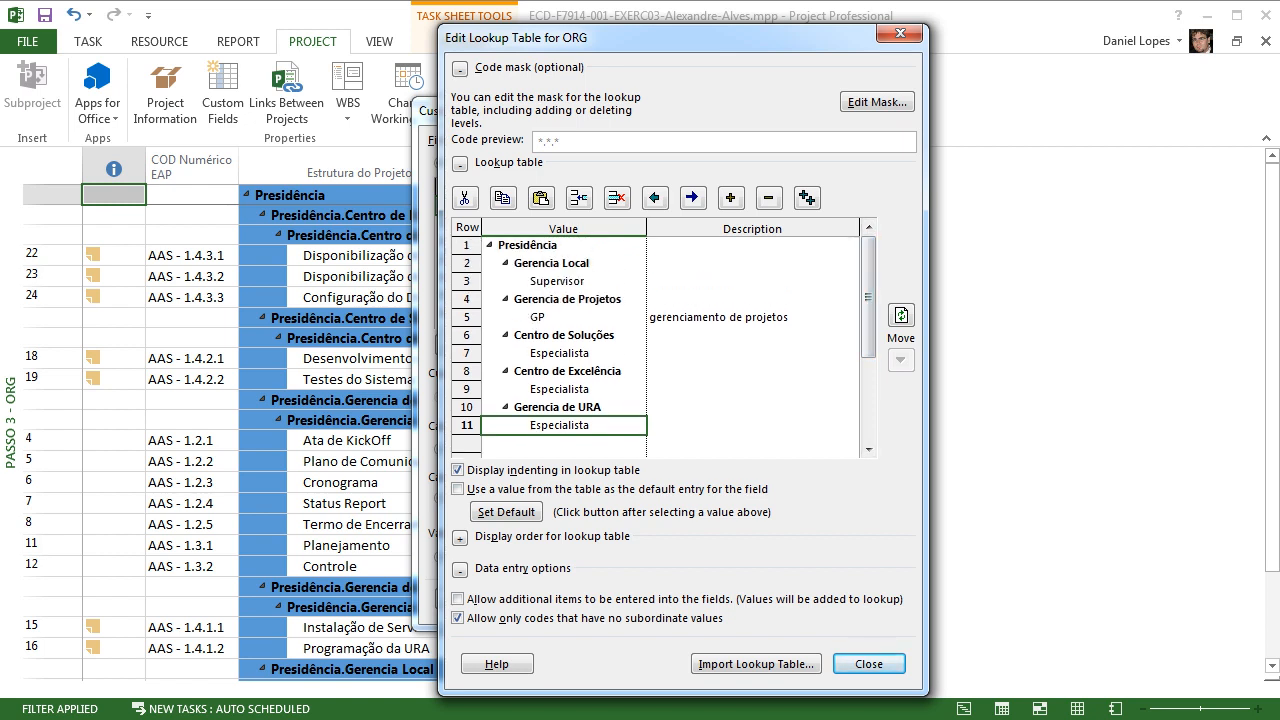
pyautogui.click(563, 389)
pyautogui.click(563, 353)
pyautogui.click(563, 317)
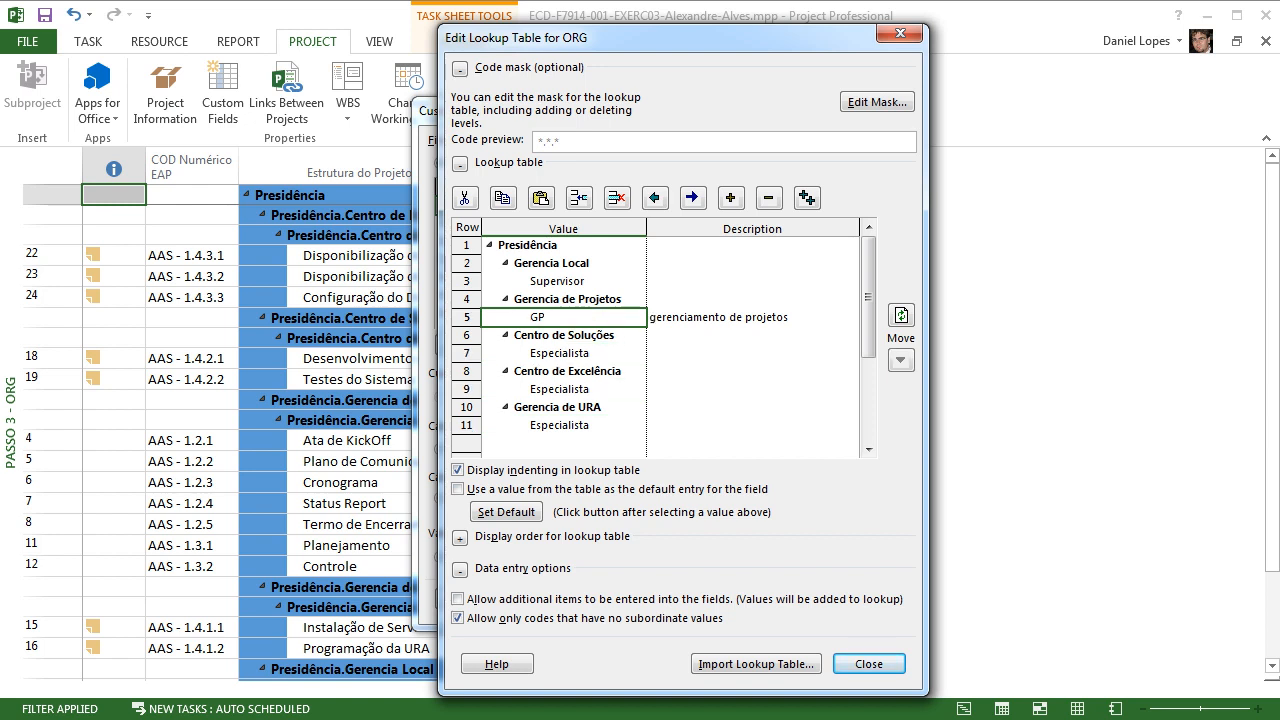
pyautogui.click(563, 281)
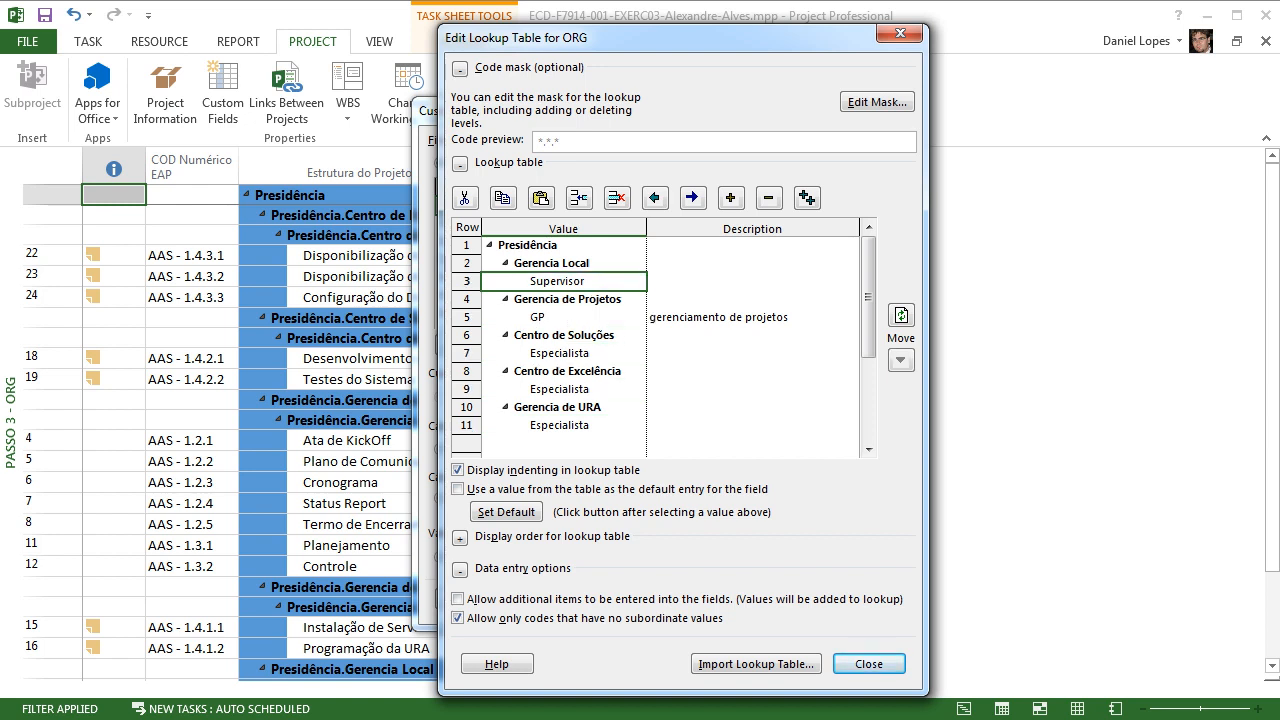
pyautogui.click(563, 245)
pyautogui.click(563, 263)
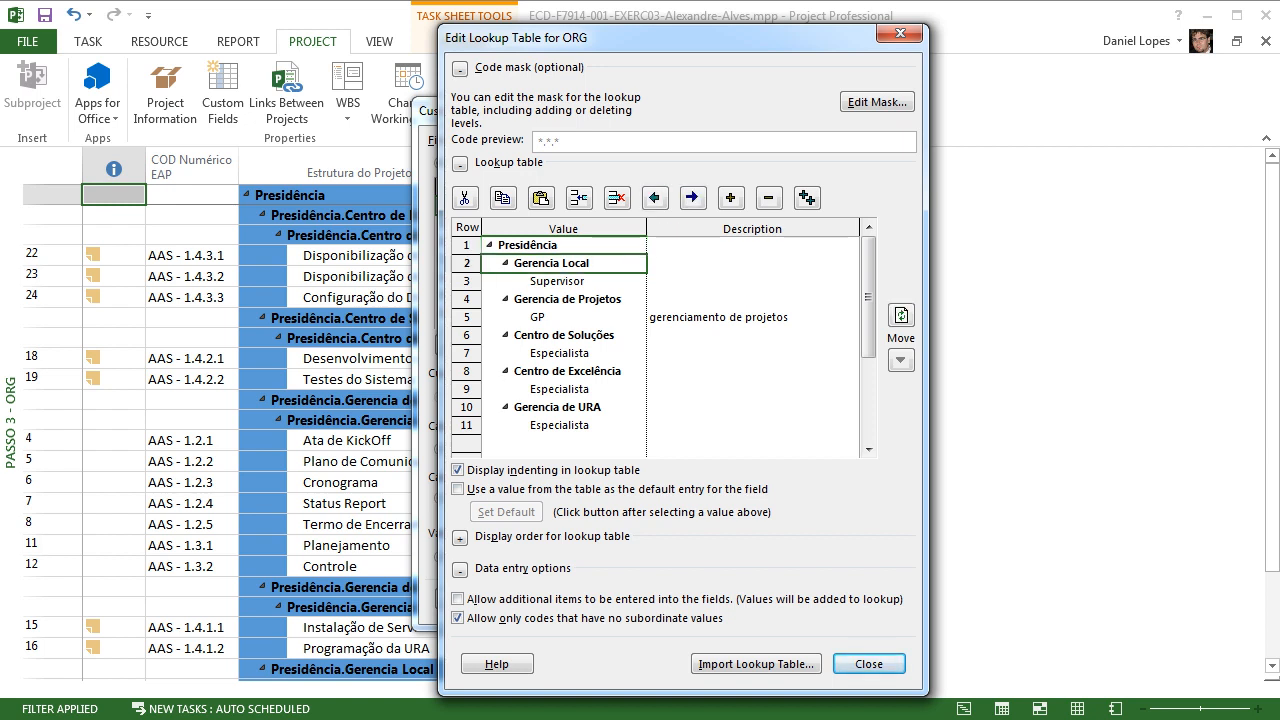
pyautogui.press('Down')
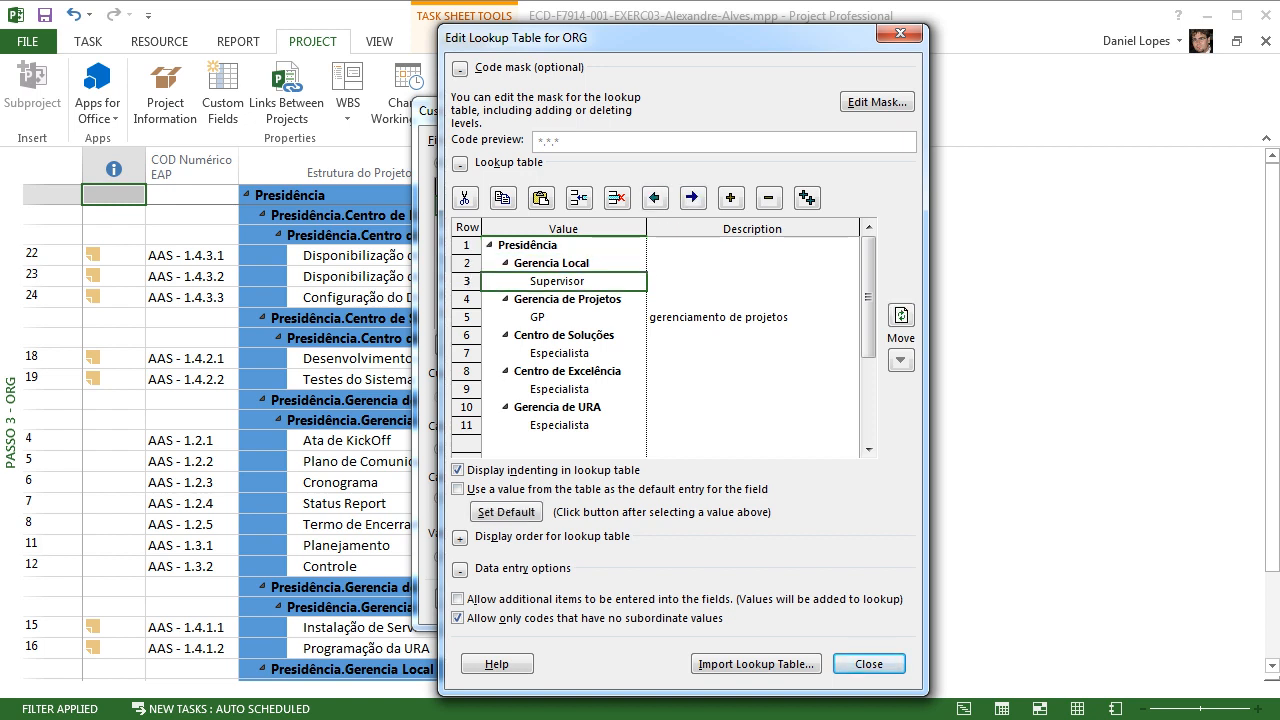
pyautogui.press('Down')
pyautogui.press('Down')
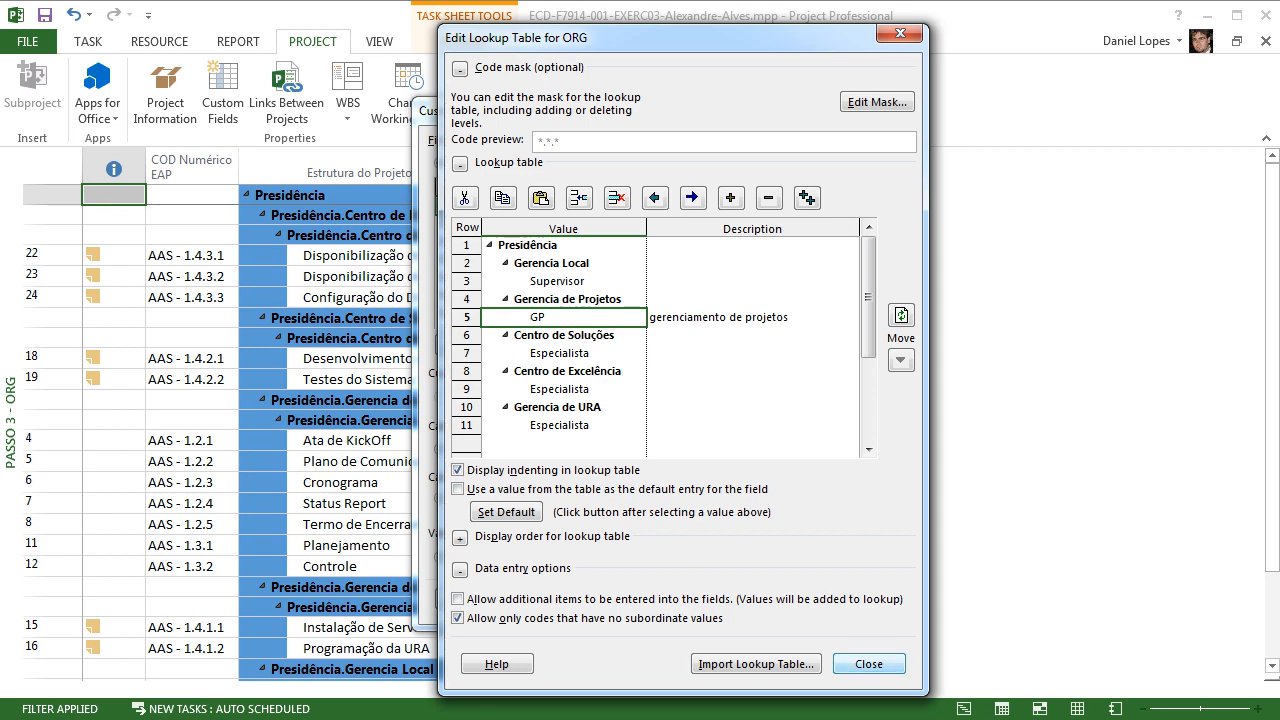
# Step: Close the ORG lookup table and accept the custom field settings to return to the task sheet
pyautogui.press('Return')
pyautogui.press('Return')
pyautogui.press('Return')
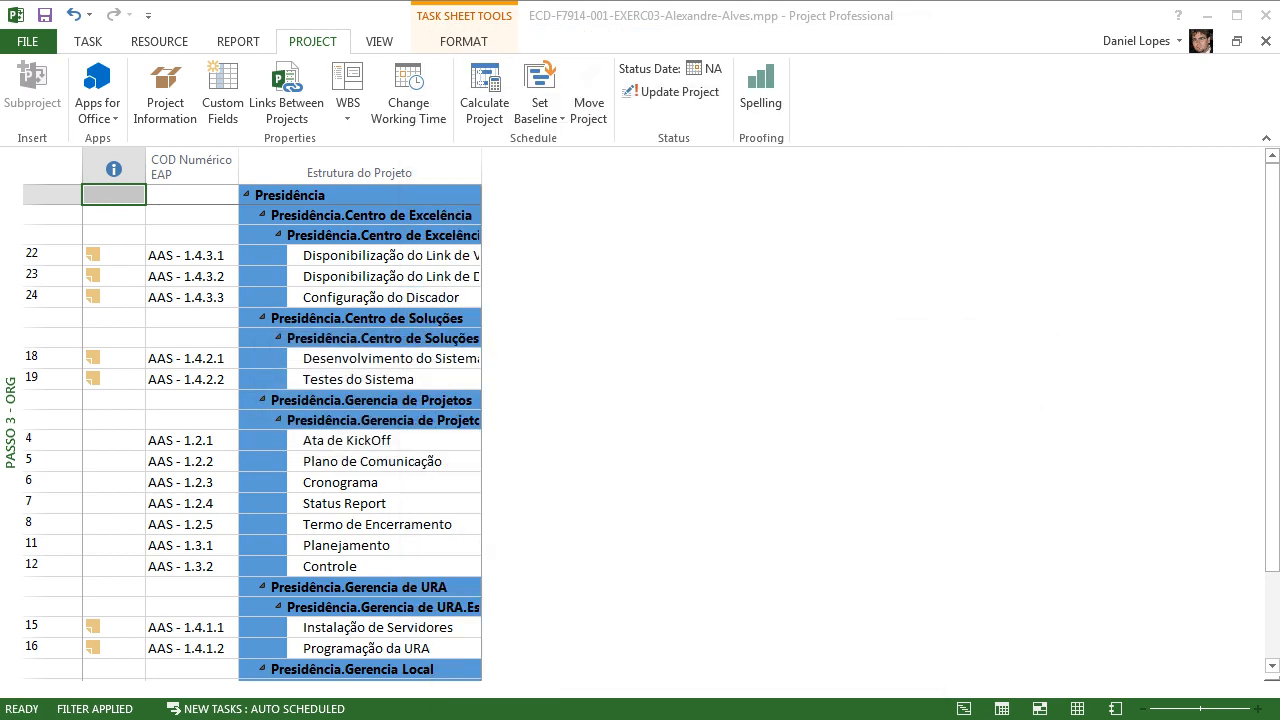
# Step: In the Passo 2 - Apoio a Classificação ORG view, set the ORG code of Inicio do Projeto to Presidência.Gerencia de Projetos.GP
pyautogui.rightClick(14, 336)
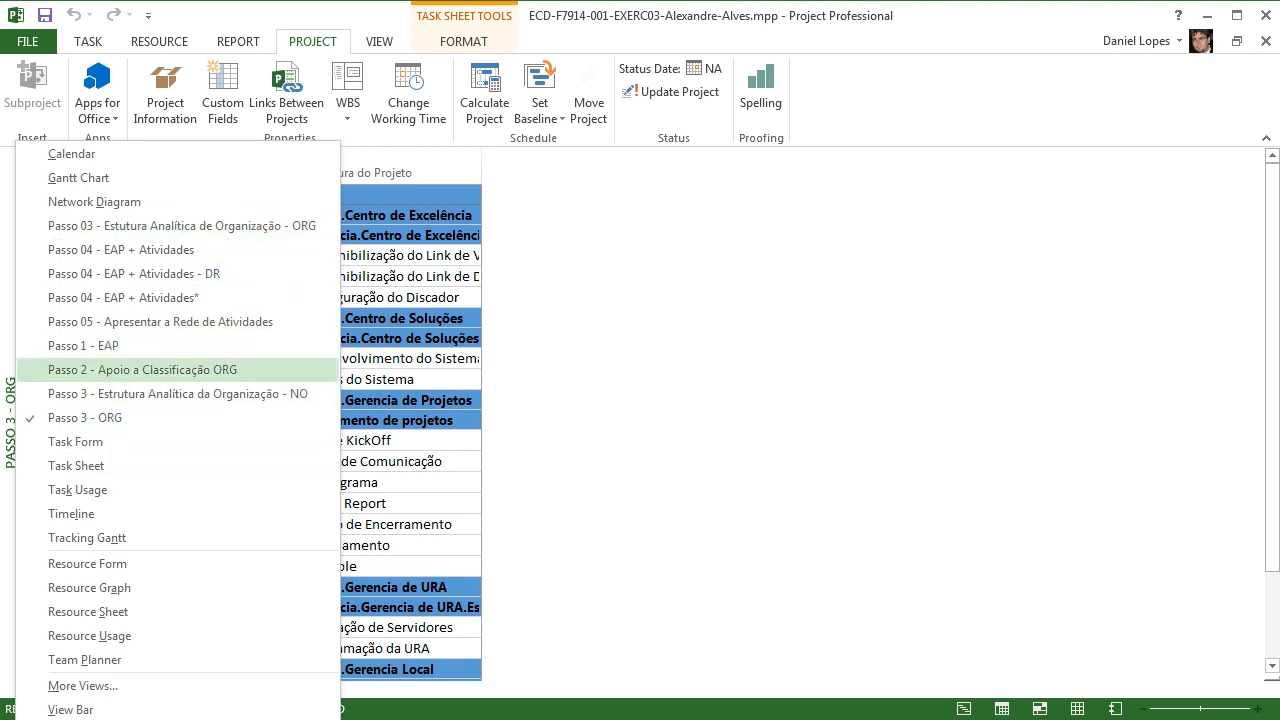
pyautogui.click(142, 369)
pyautogui.click(1131, 217)
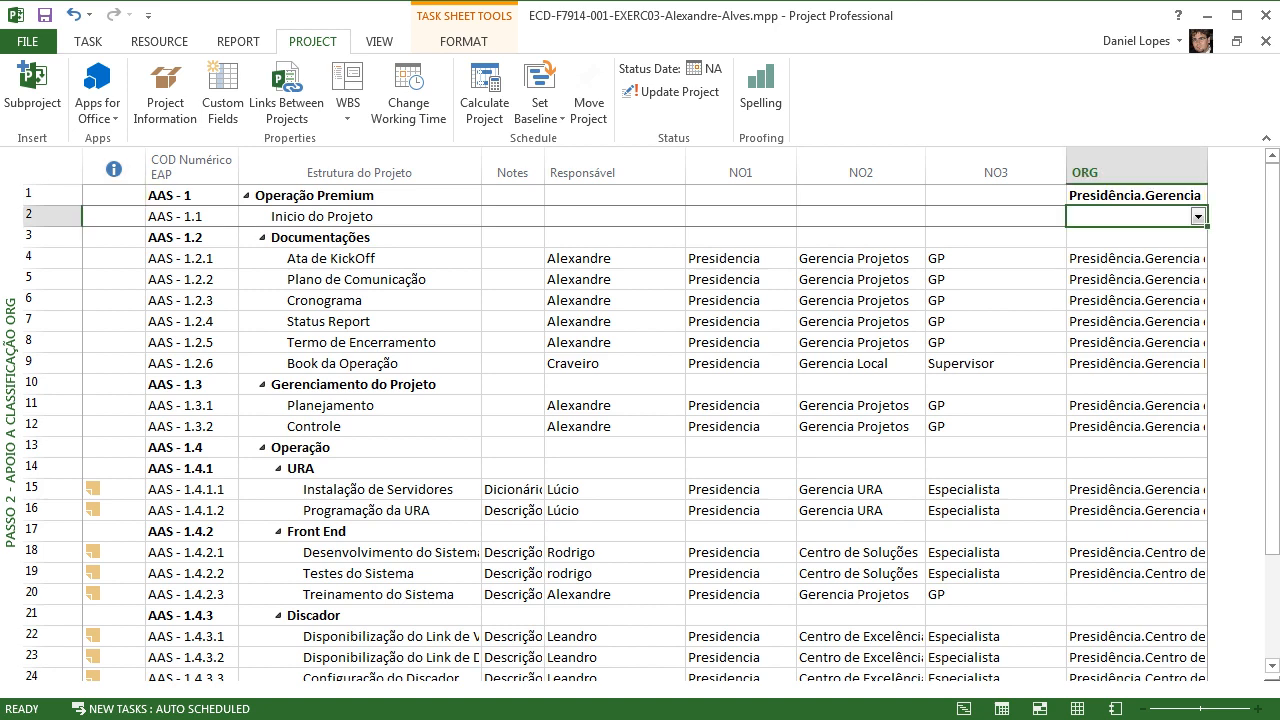
pyautogui.click(1198, 217)
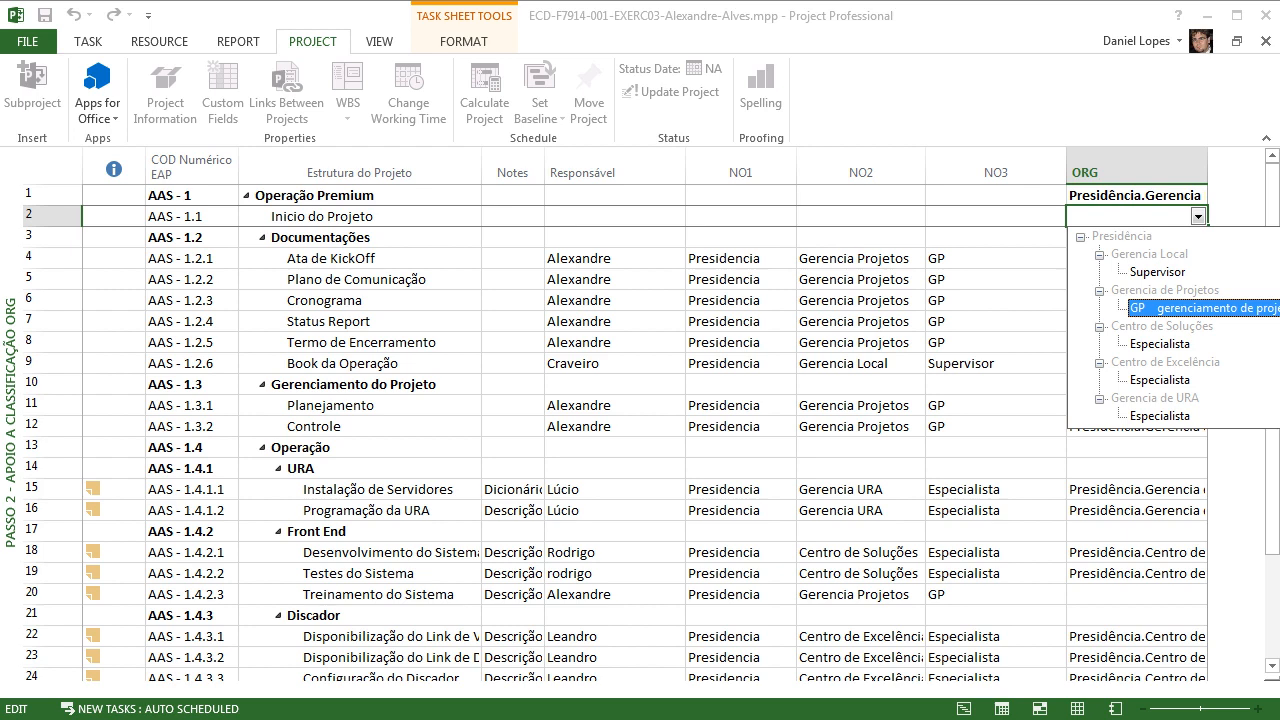
pyautogui.press('Return')
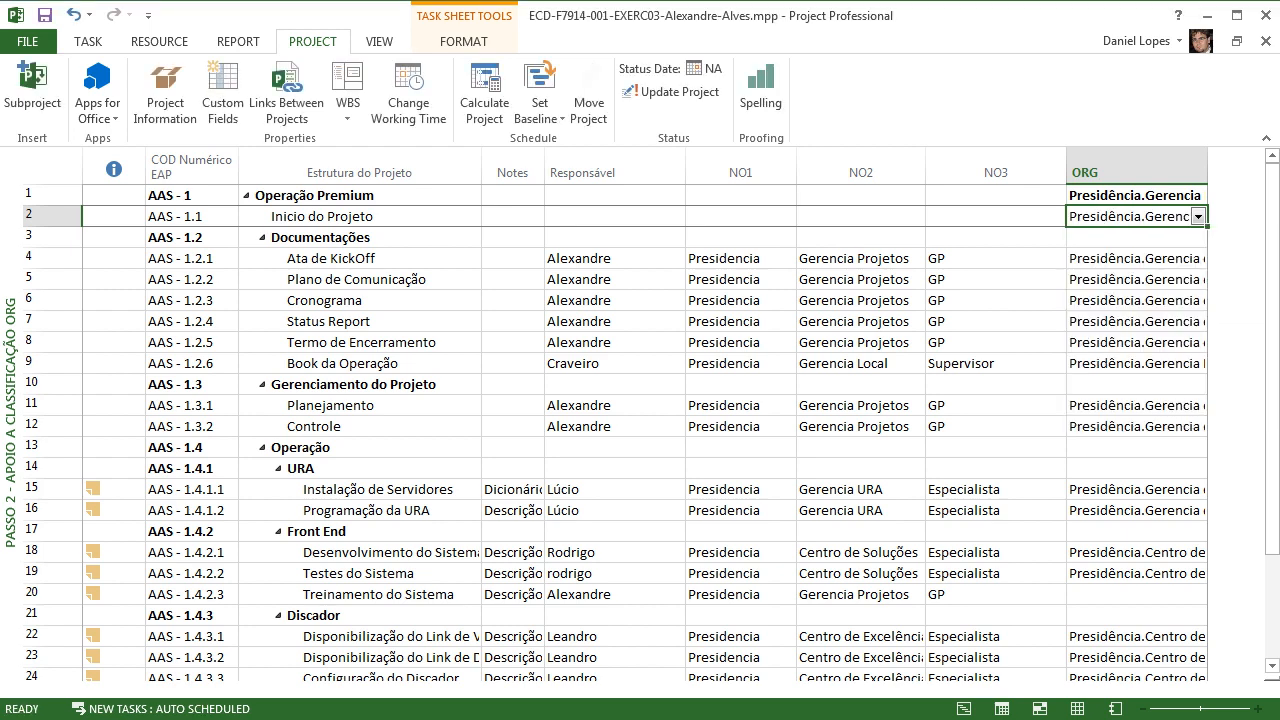
# Step: Narrow the NO3 column and widen the ORG column to fit its full organizational codes
pyautogui.moveTo(1208, 170); pyautogui.dragTo(1262, 170)
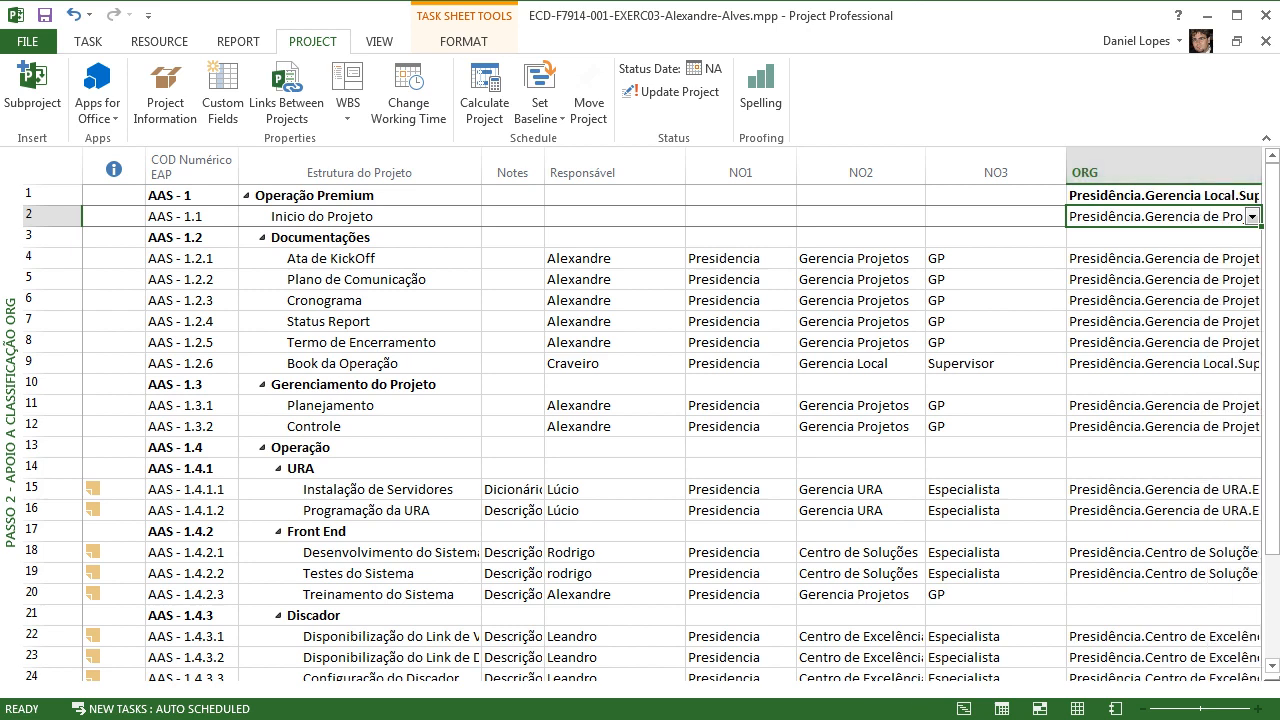
pyautogui.moveTo(1066, 170); pyautogui.dragTo(1000, 170)
pyautogui.moveTo(1196, 170); pyautogui.dragTo(1256, 170)
pyautogui.doubleClick(1256, 170)
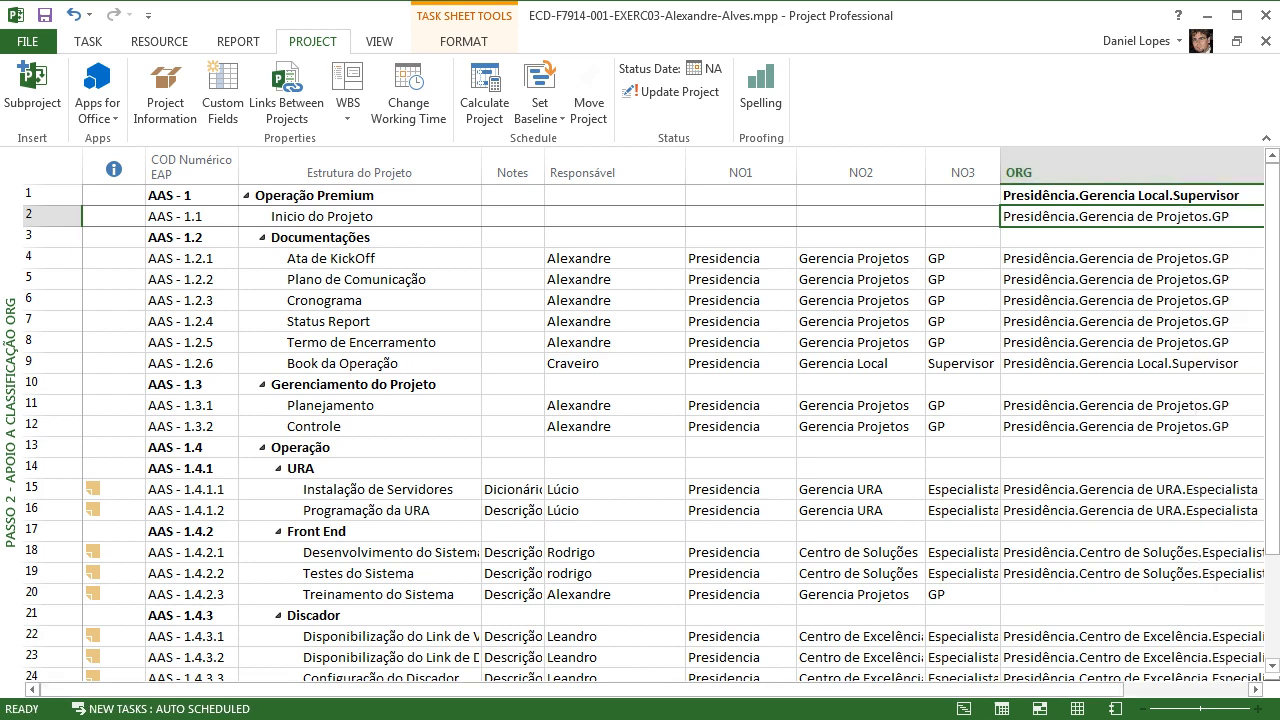
pyautogui.moveTo(1060, 690); pyautogui.dragTo(1184, 690)
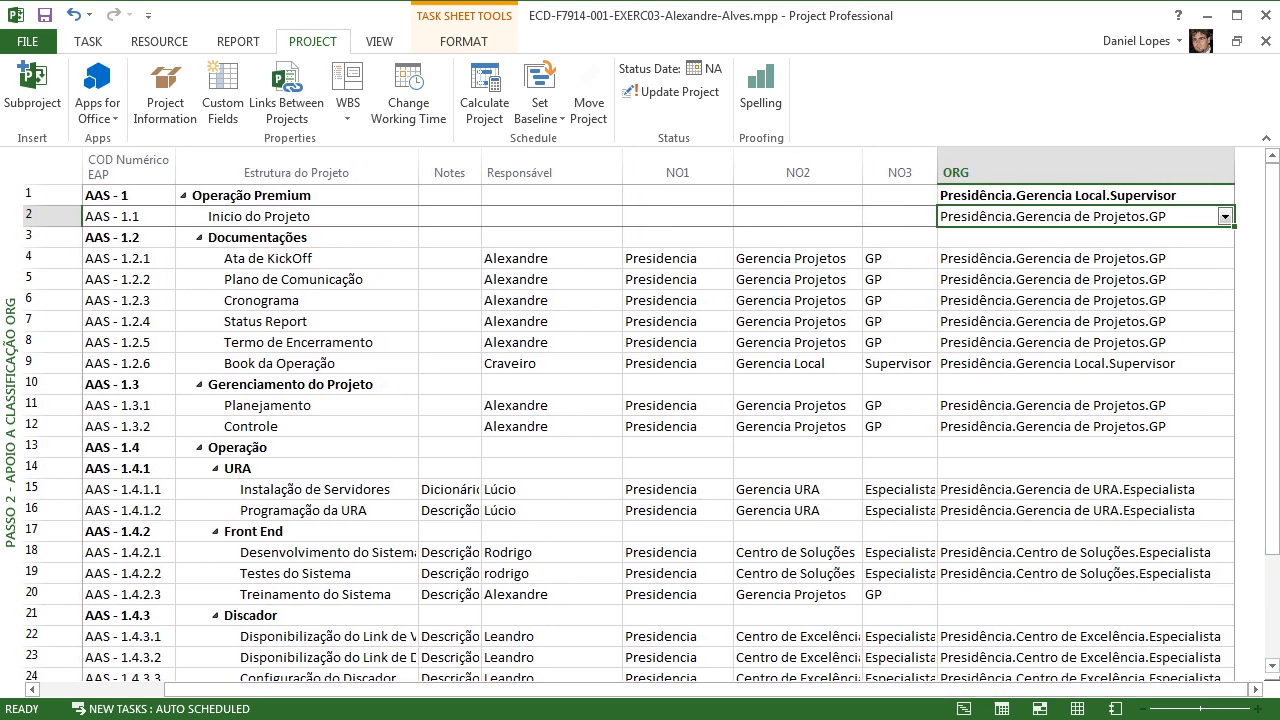
# Step: Examine the ORG lookup choices for Inicio do Projeto, including the description next to GP
pyautogui.click(1225, 217)
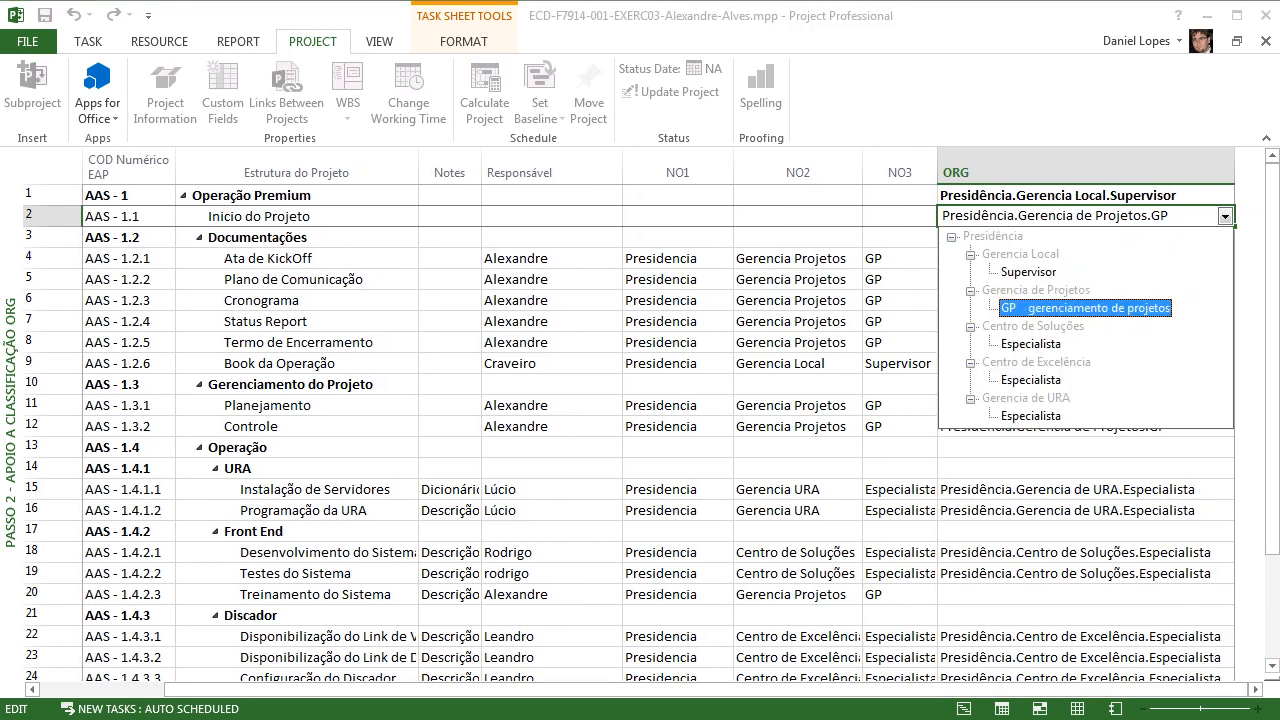
pyautogui.click(1225, 217)
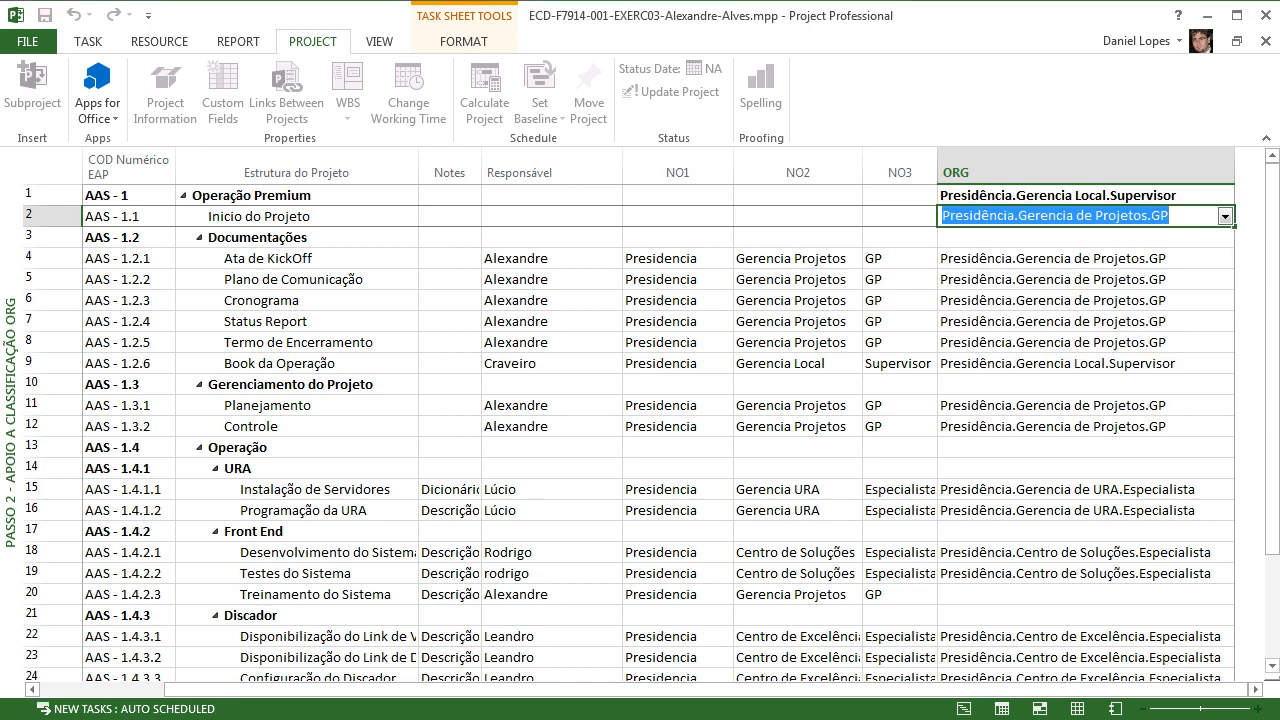
pyautogui.click(798, 321)
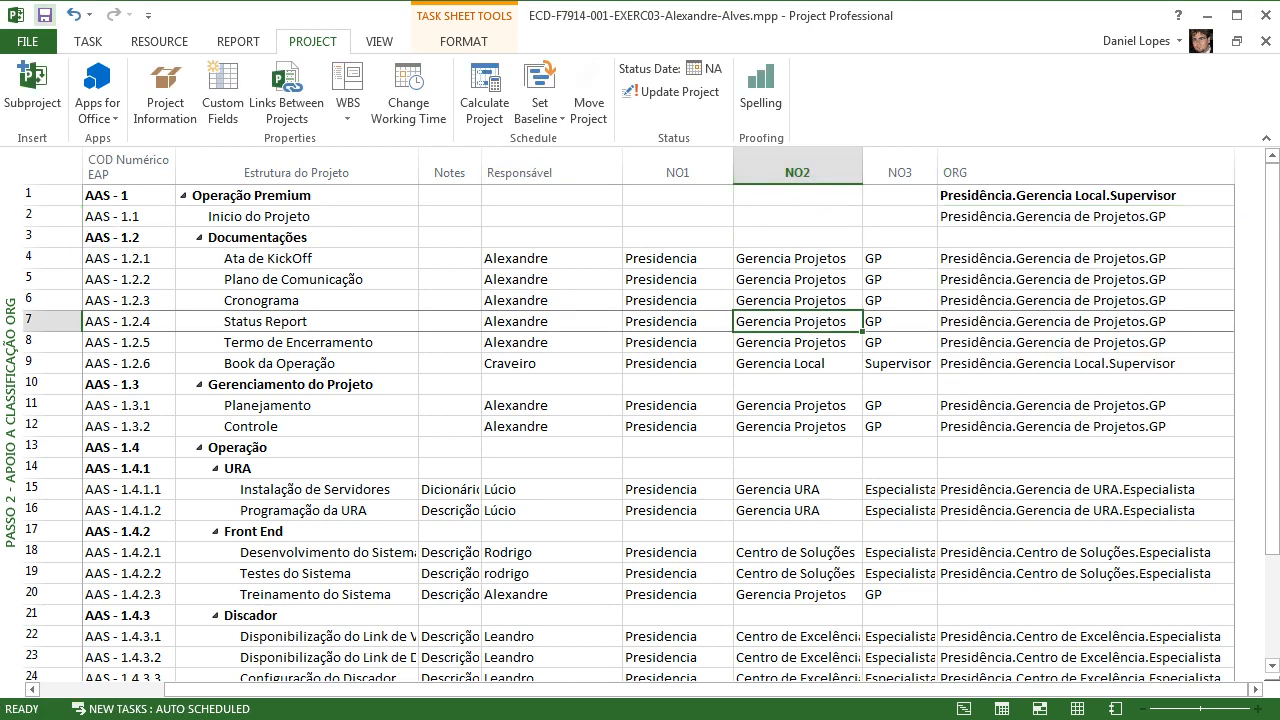
# Step: Undo the column width changes and the ORG code assigned to Inicio do Projeto
pyautogui.click(74, 15)
pyautogui.click(74, 15)
pyautogui.click(74, 15)
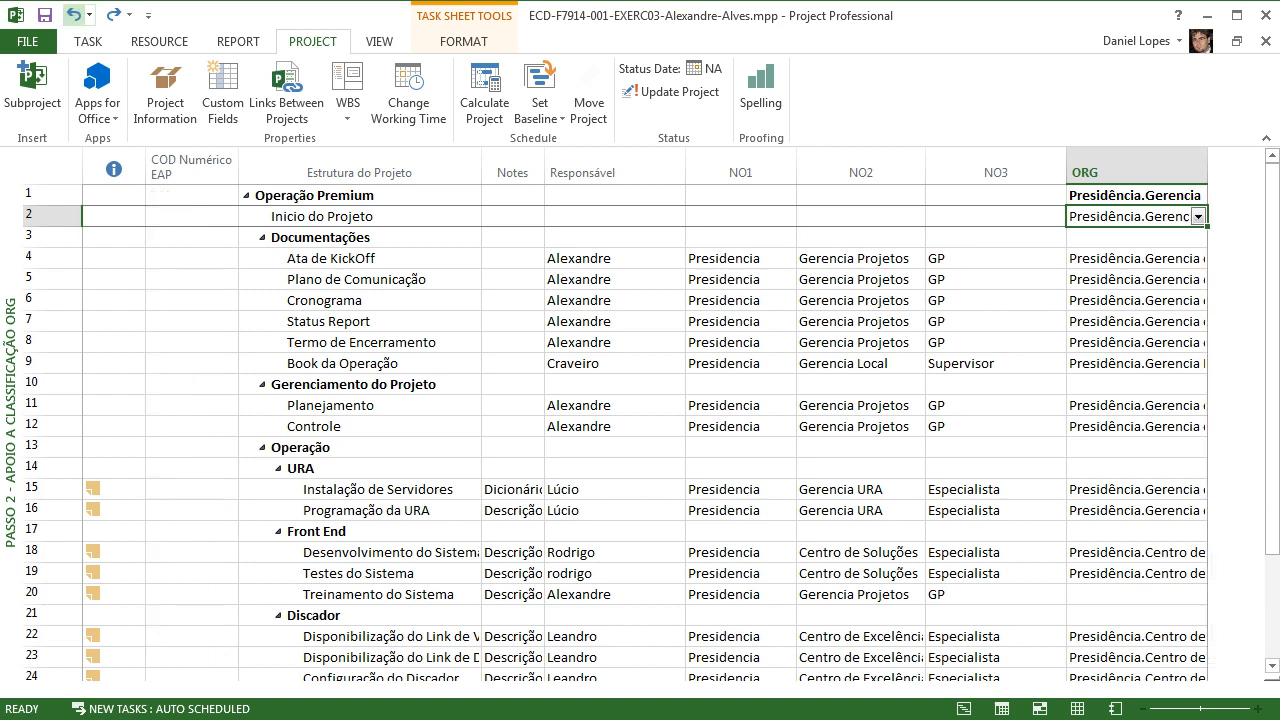
pyautogui.click(74, 15)
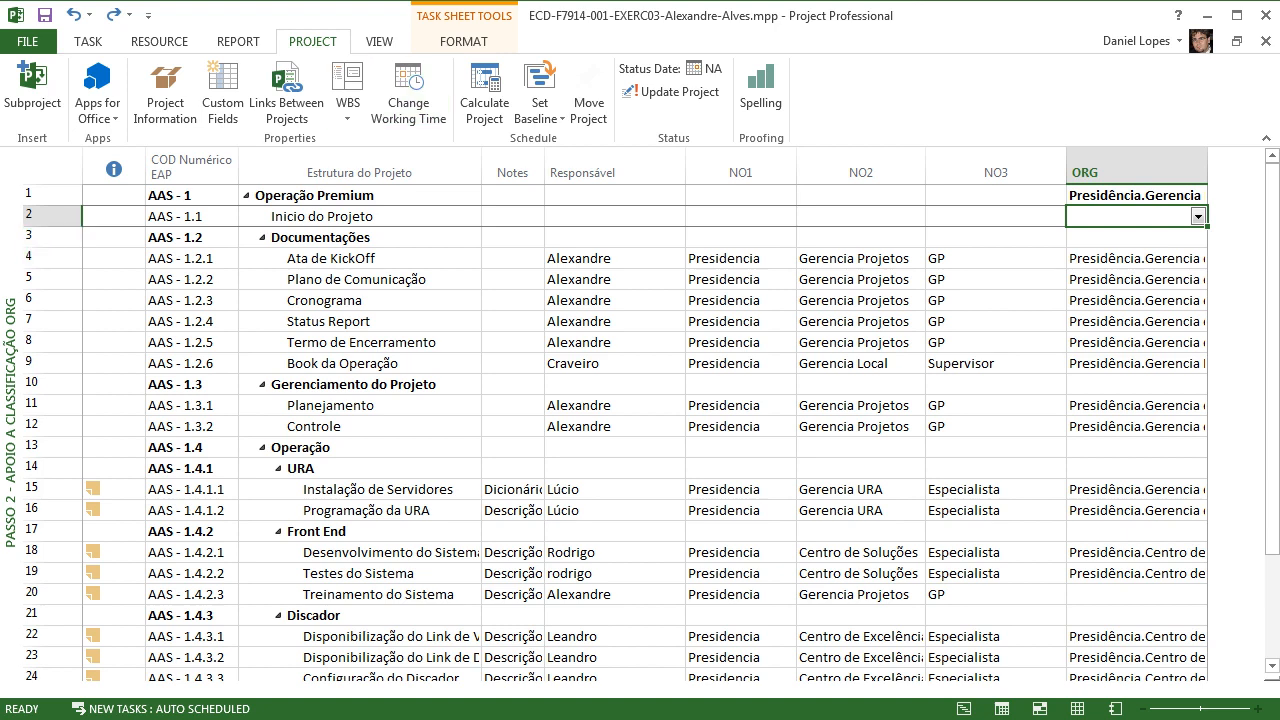
# Step: Switch to the Passo 04 - EAP + Atividades* view and close its lower task name form pane
pyautogui.rightClick(9, 420)
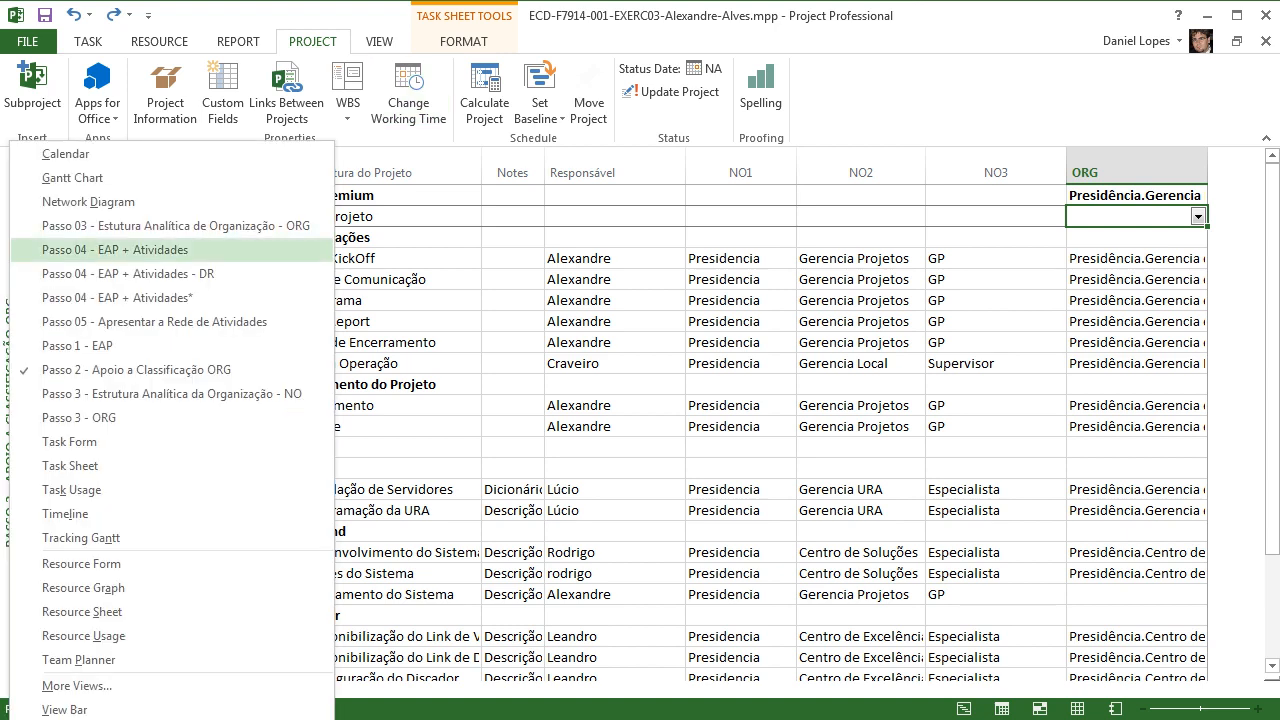
pyautogui.click(115, 249)
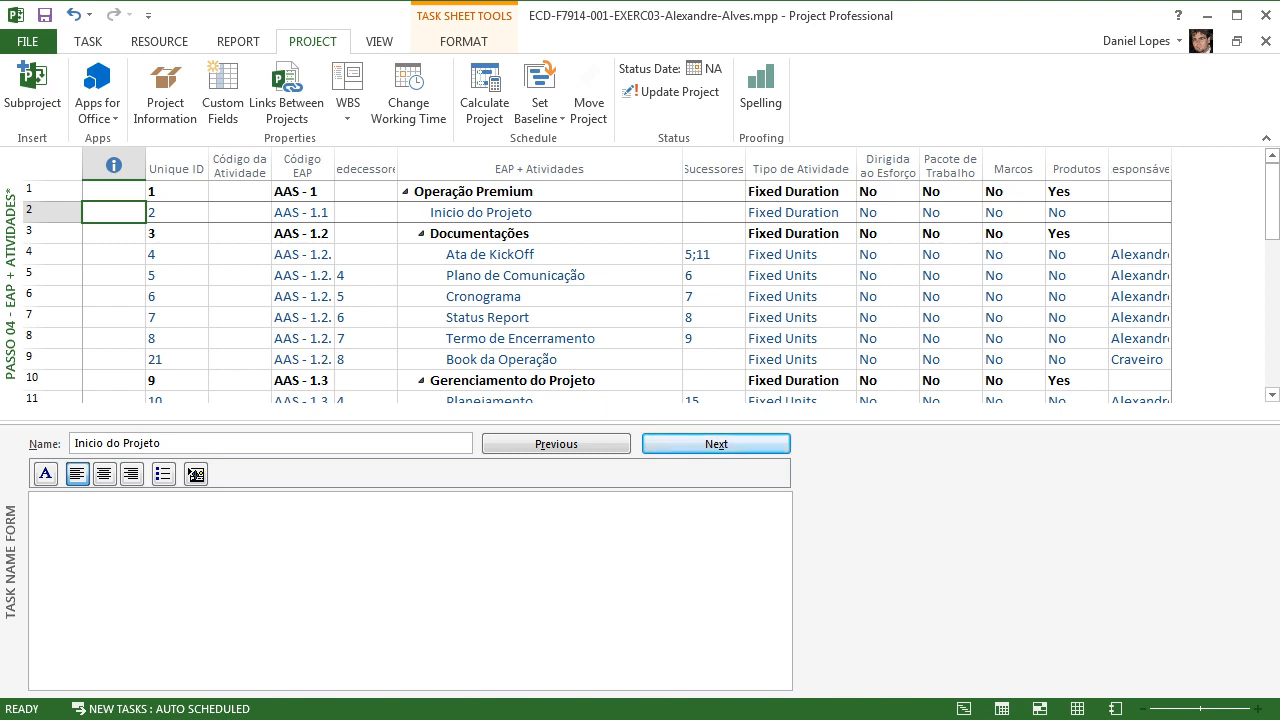
pyautogui.moveTo(640, 422); pyautogui.dragTo(640, 696)
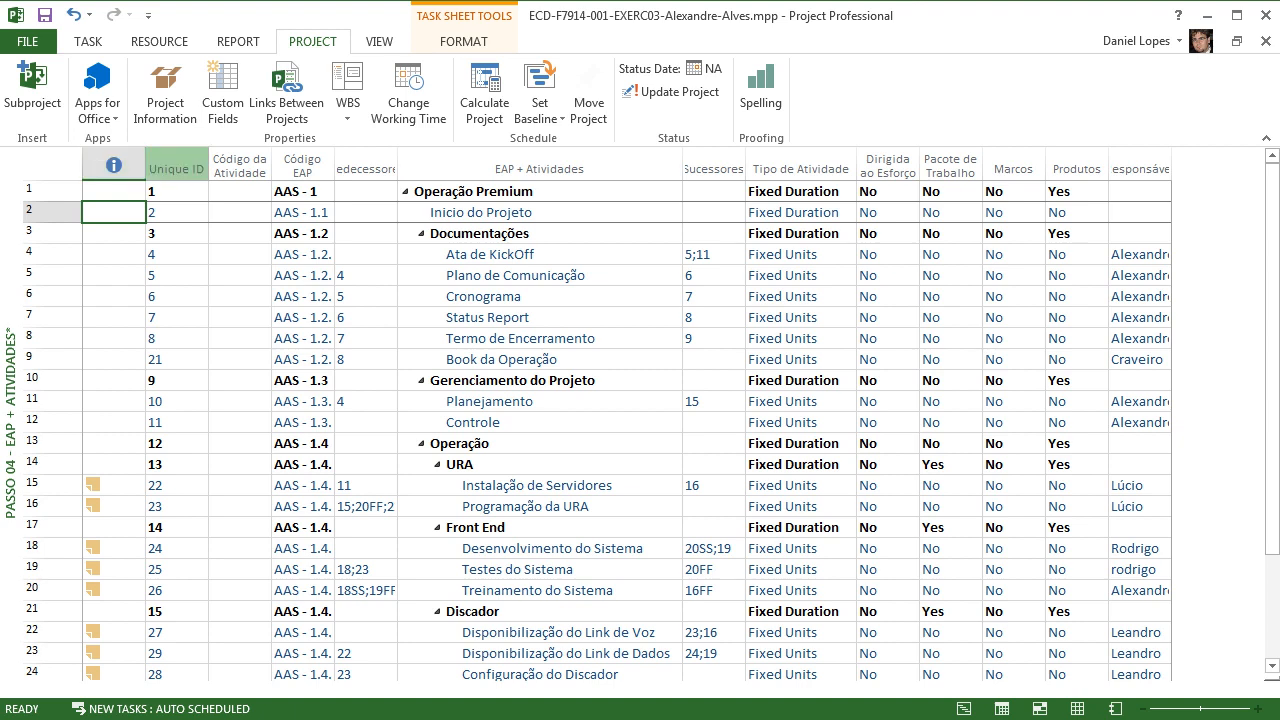
# Step: Examine the Código da Atividade column from the first task down to the empty row below Fim do Projeto
pyautogui.click(240, 166)
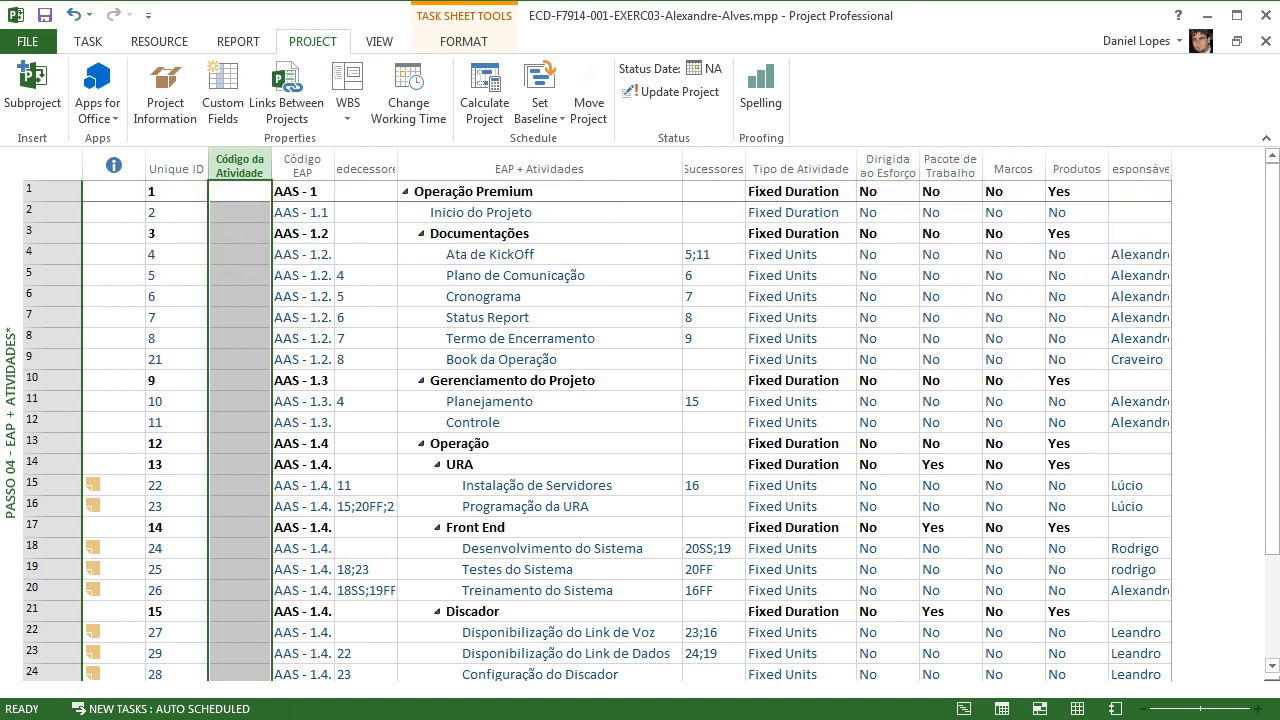
pyautogui.scroll(-2, 650, 430)
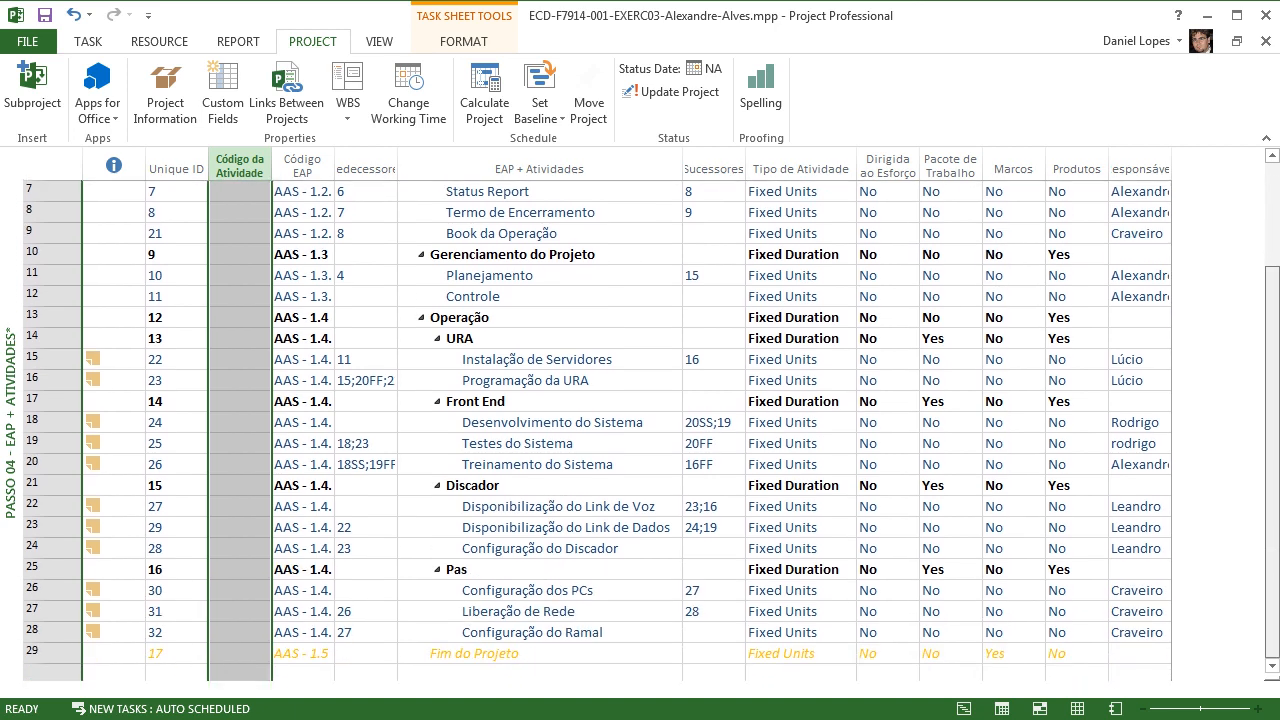
pyautogui.scroll(-2, 650, 430)
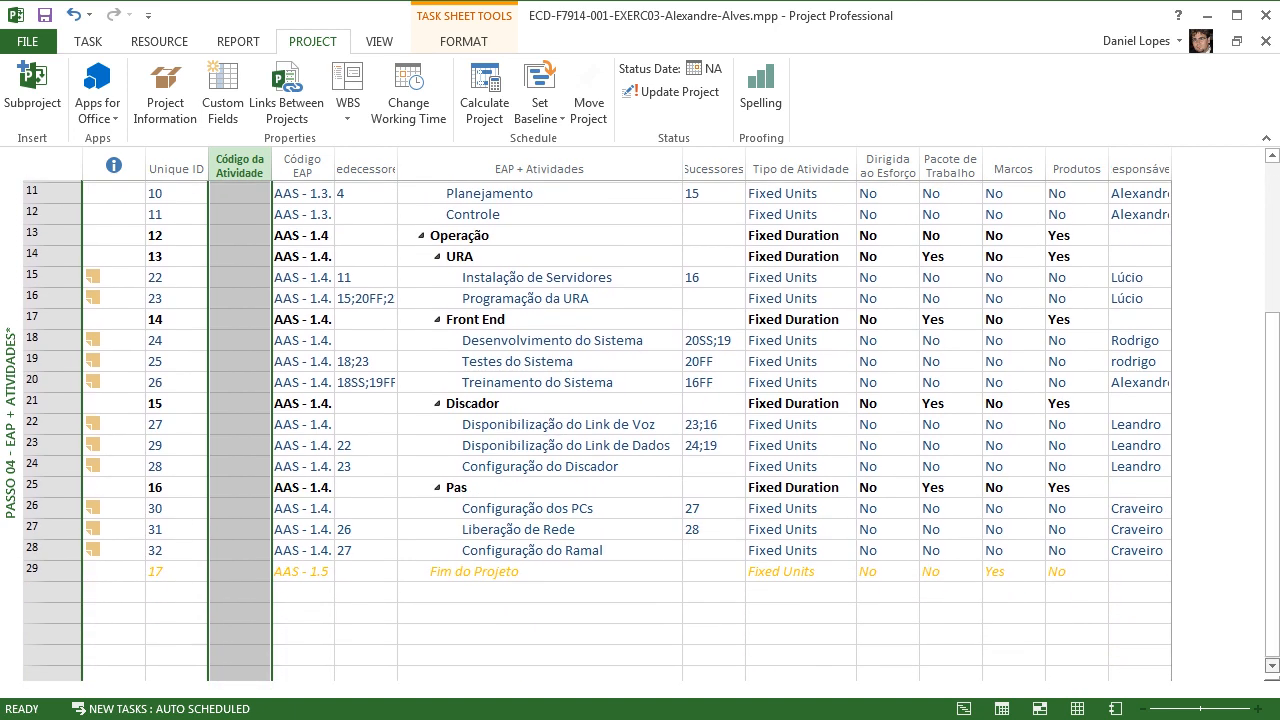
pyautogui.scroll(-1, 650, 430)
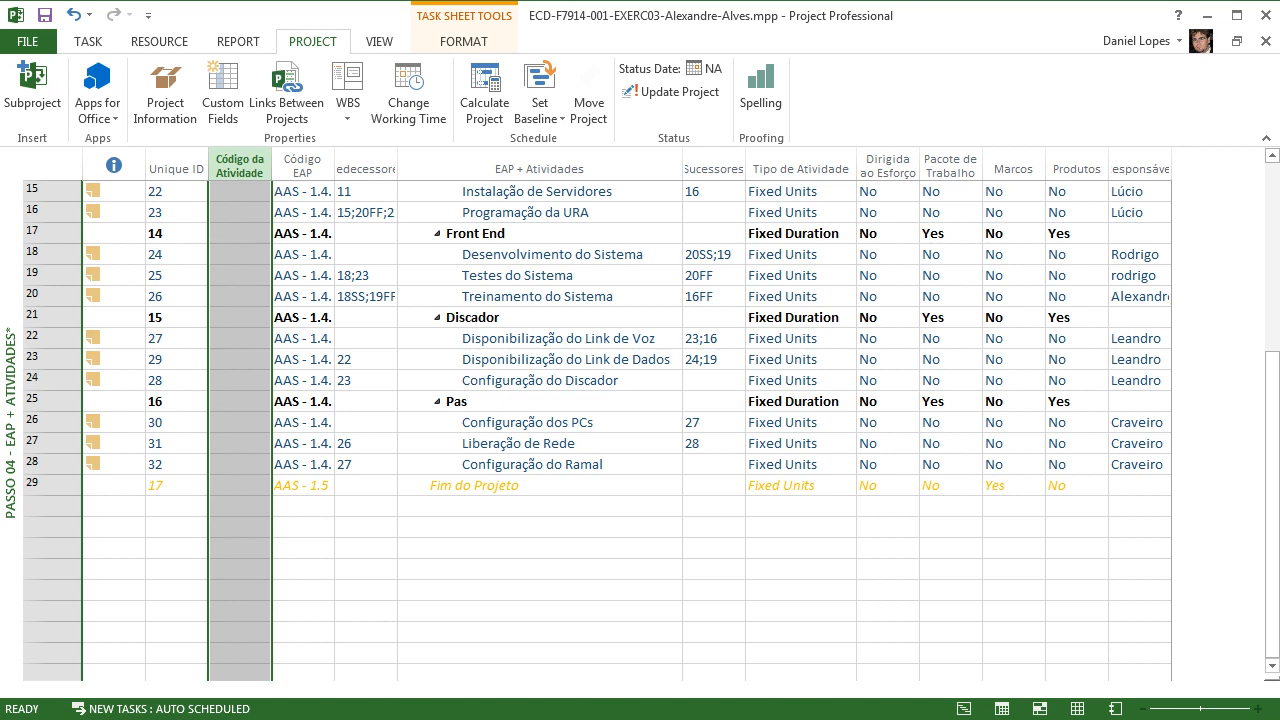
pyautogui.click(540, 506)
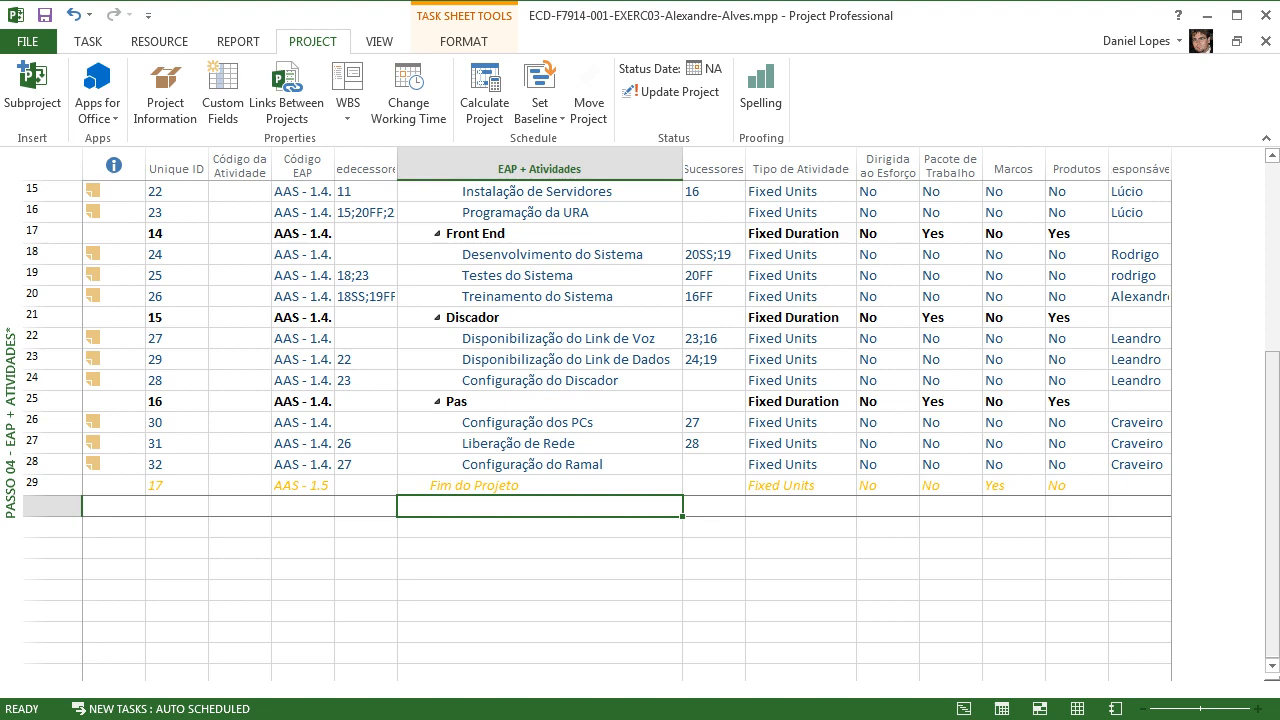
# Step: Compare the Unique ID and EAP code of each task from Operação Premium through Documentações, Gerenciamento do Projeto, URA, Front End and Discador
pyautogui.moveTo(1272, 500); pyautogui.dragTo(1272, 305)
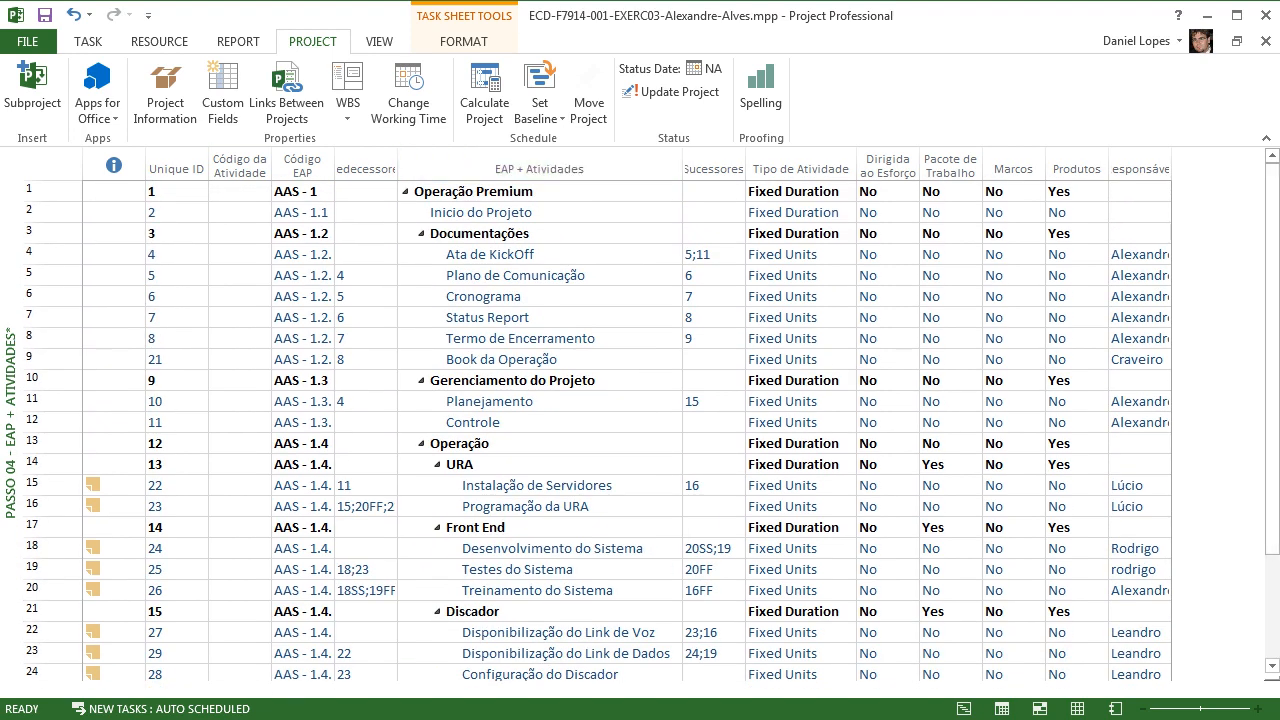
pyautogui.click(540, 191)
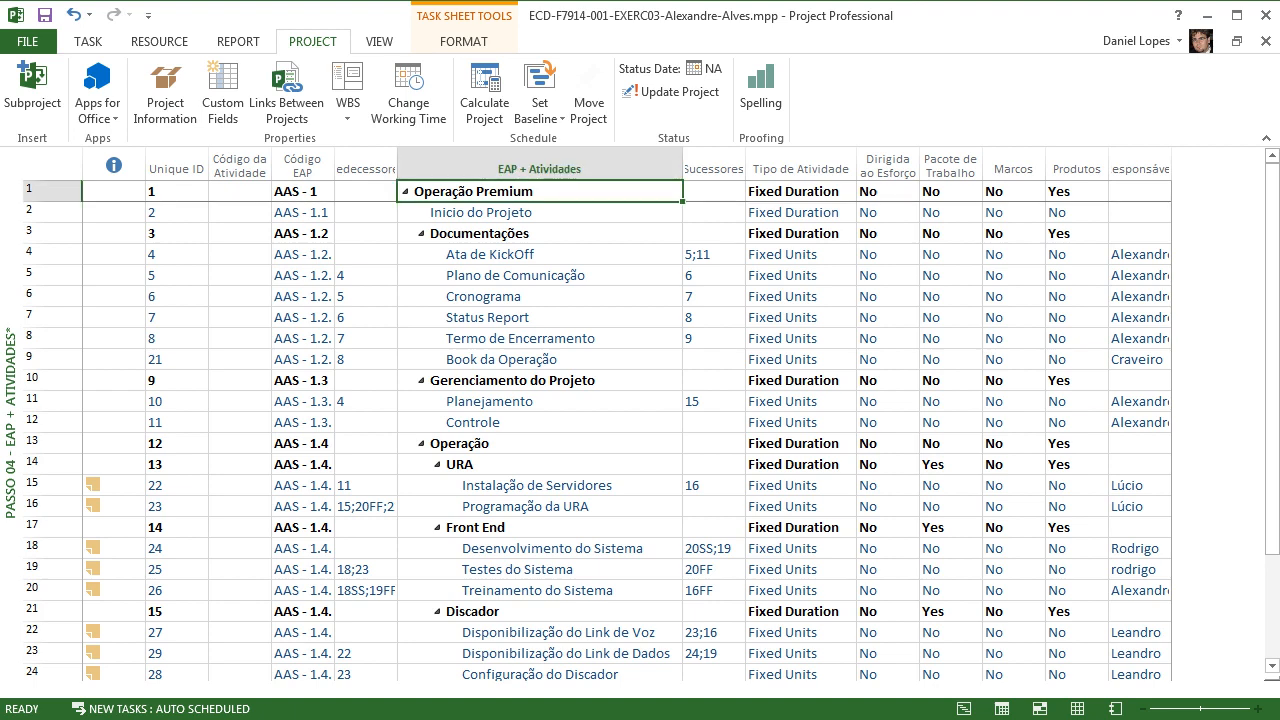
pyautogui.click(540, 212)
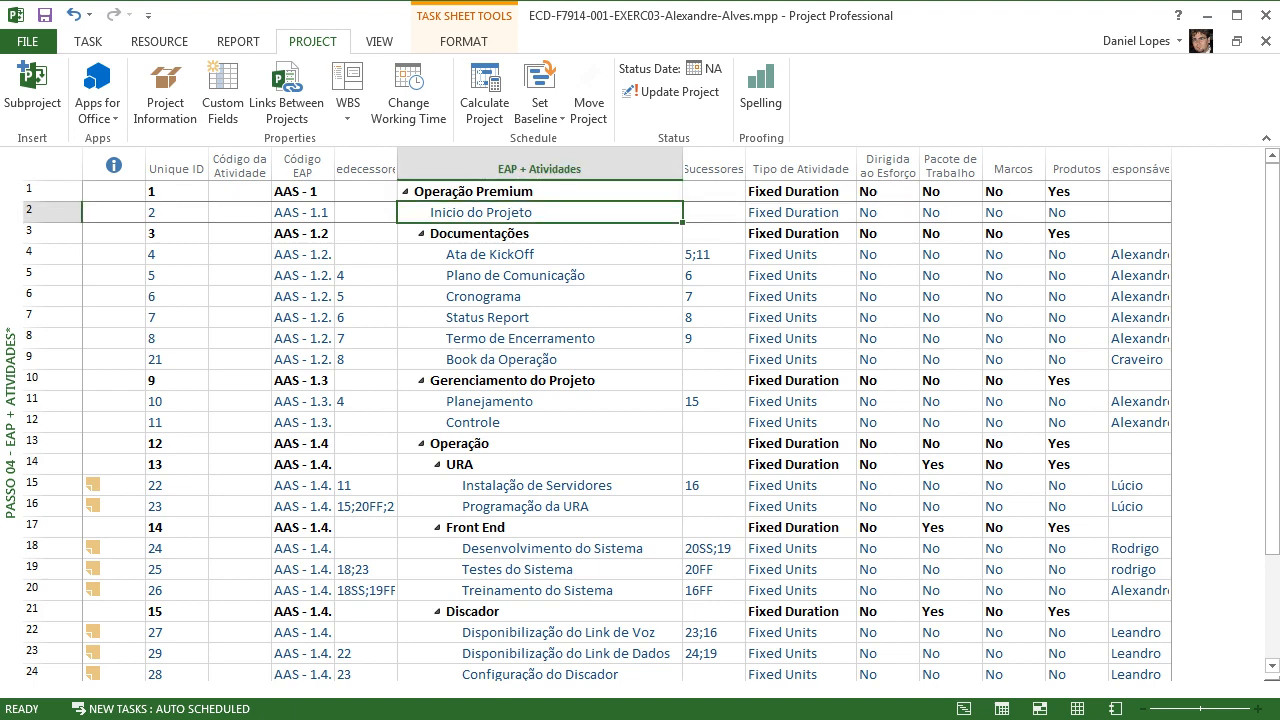
pyautogui.click(540, 233)
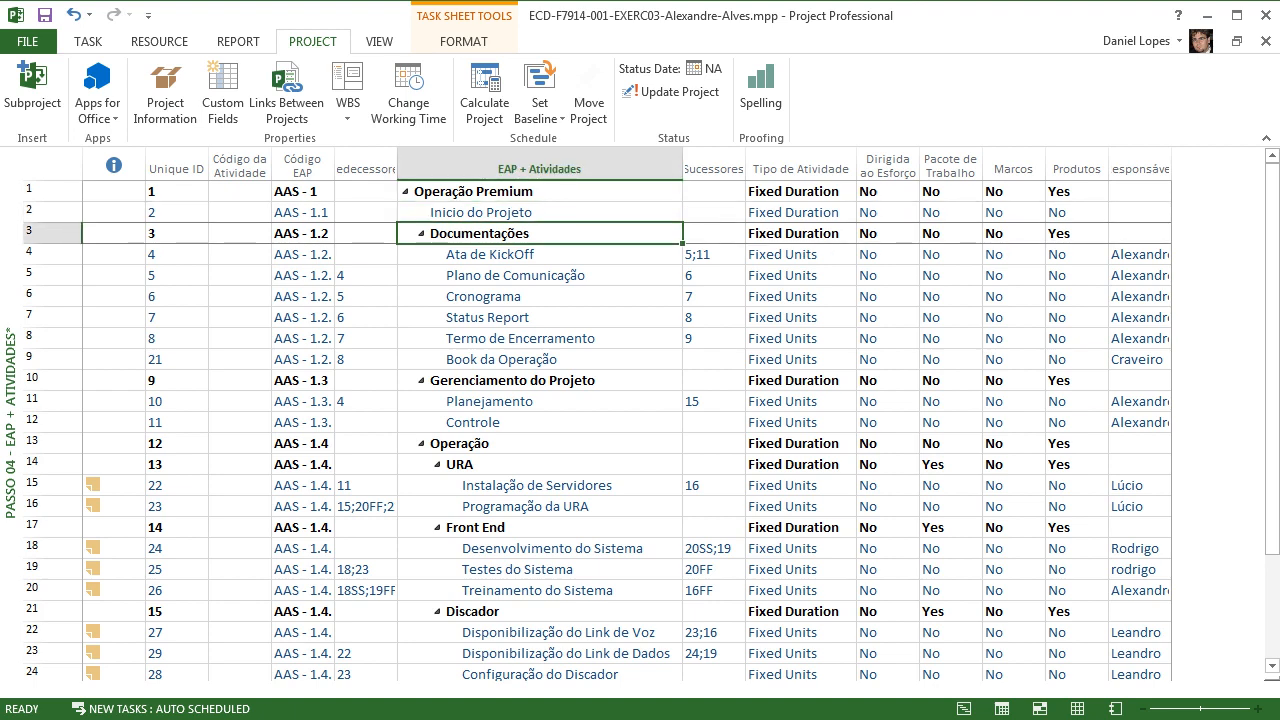
pyautogui.click(540, 254)
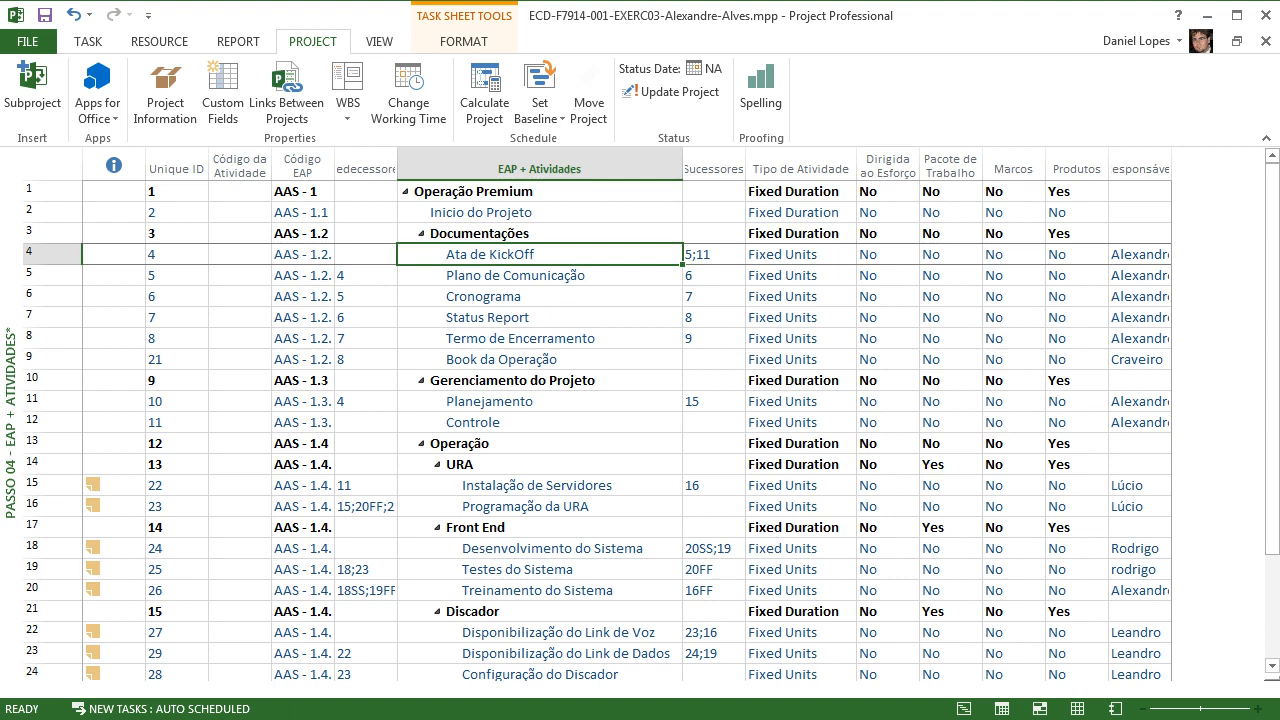
pyautogui.press('Down')
pyautogui.press('Down')
pyautogui.press('Down')
pyautogui.press('Down')
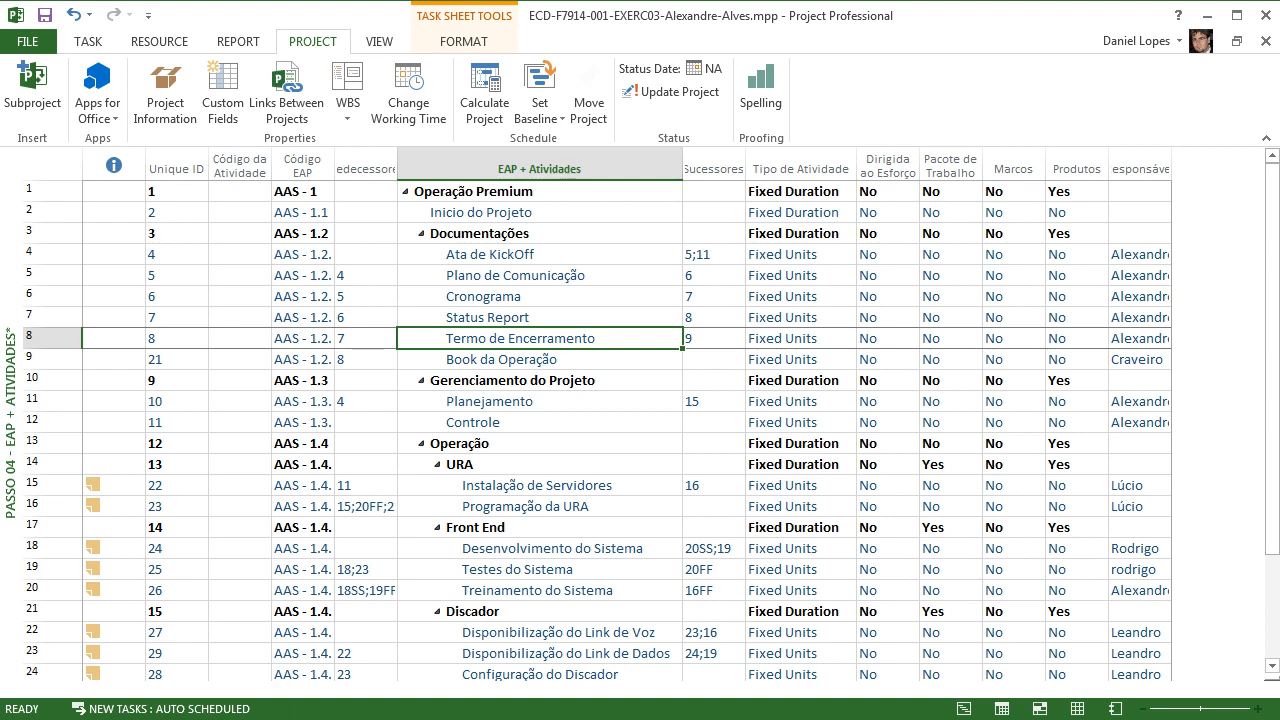
pyautogui.click(540, 380)
pyautogui.press('Down')
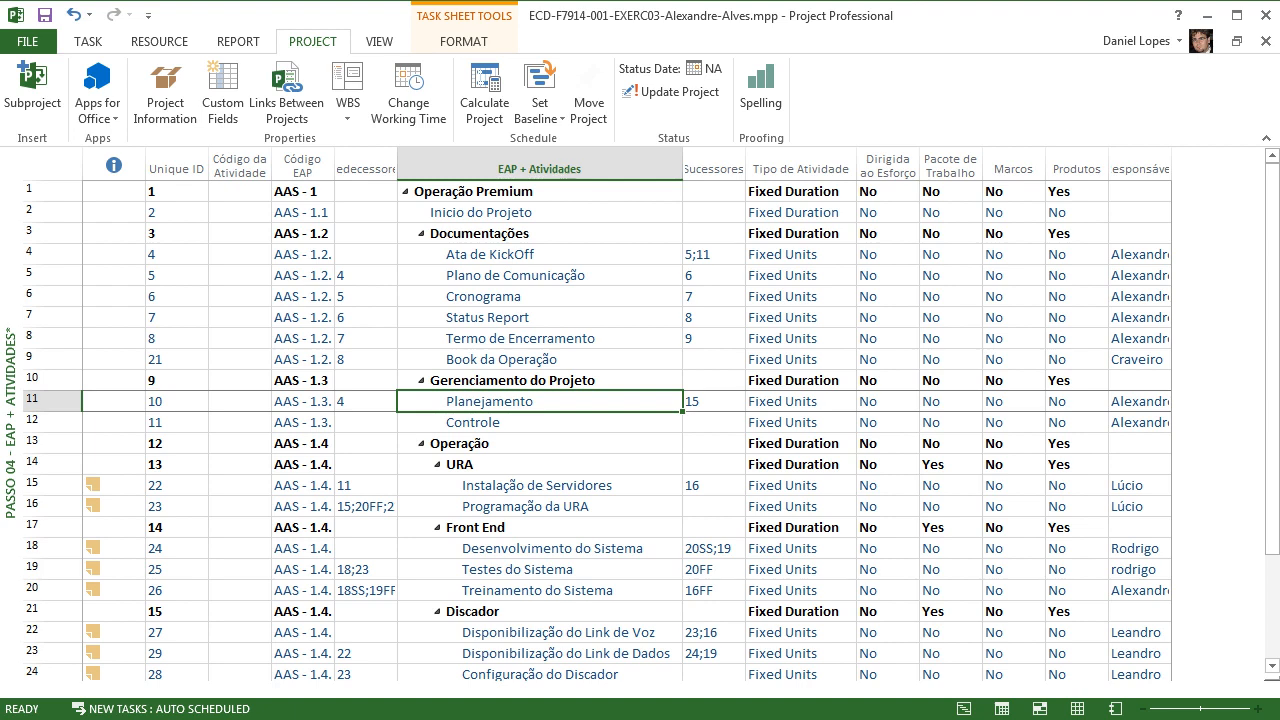
pyautogui.click(540, 506)
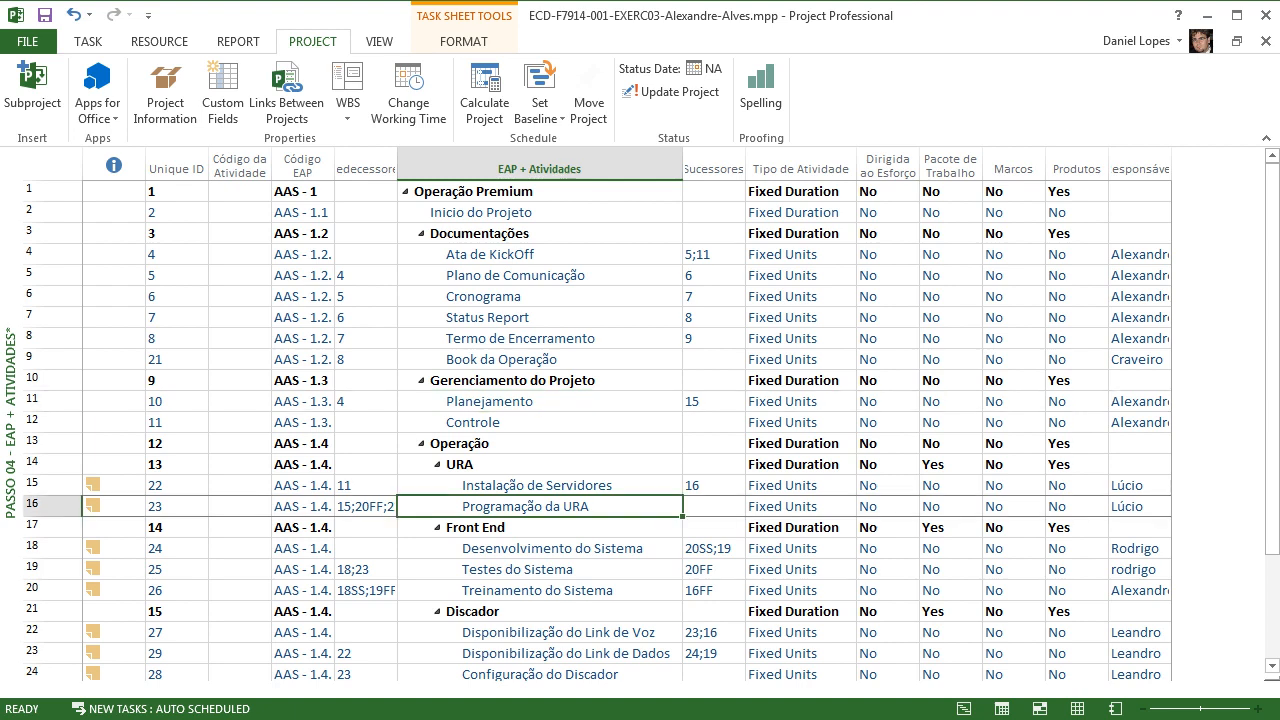
pyautogui.click(303, 464)
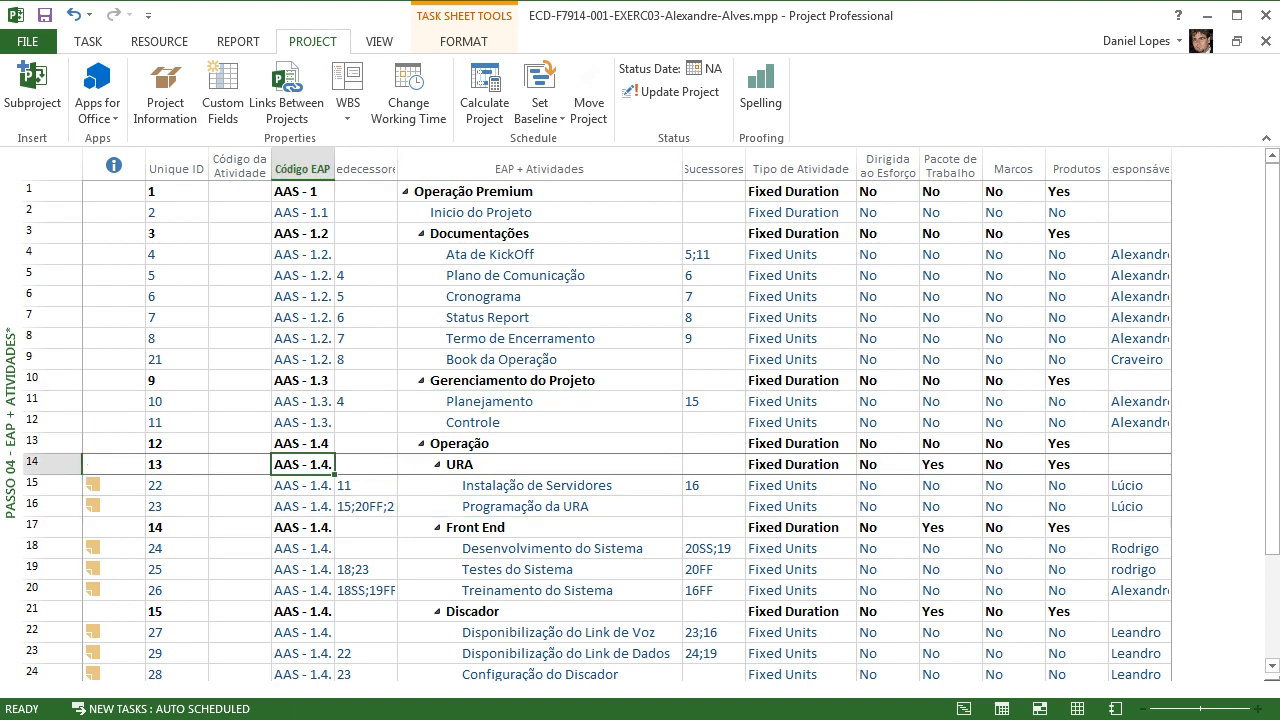
pyautogui.click(540, 527)
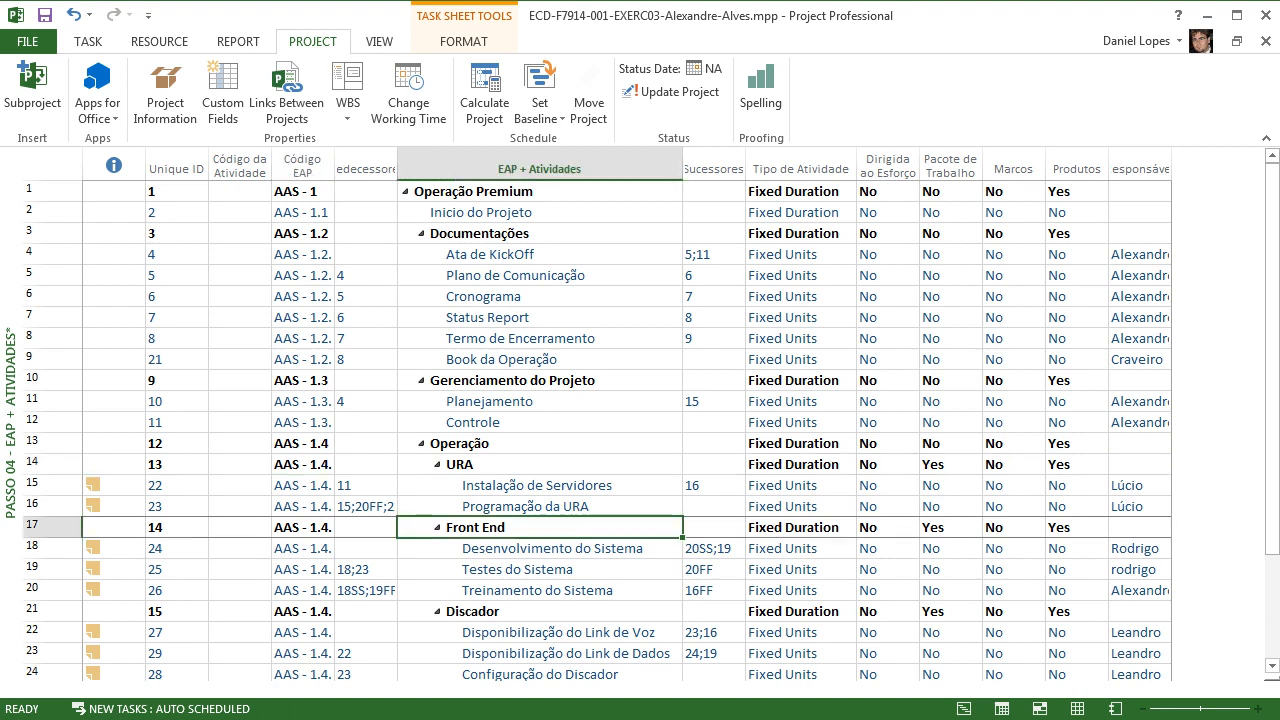
pyautogui.click(540, 611)
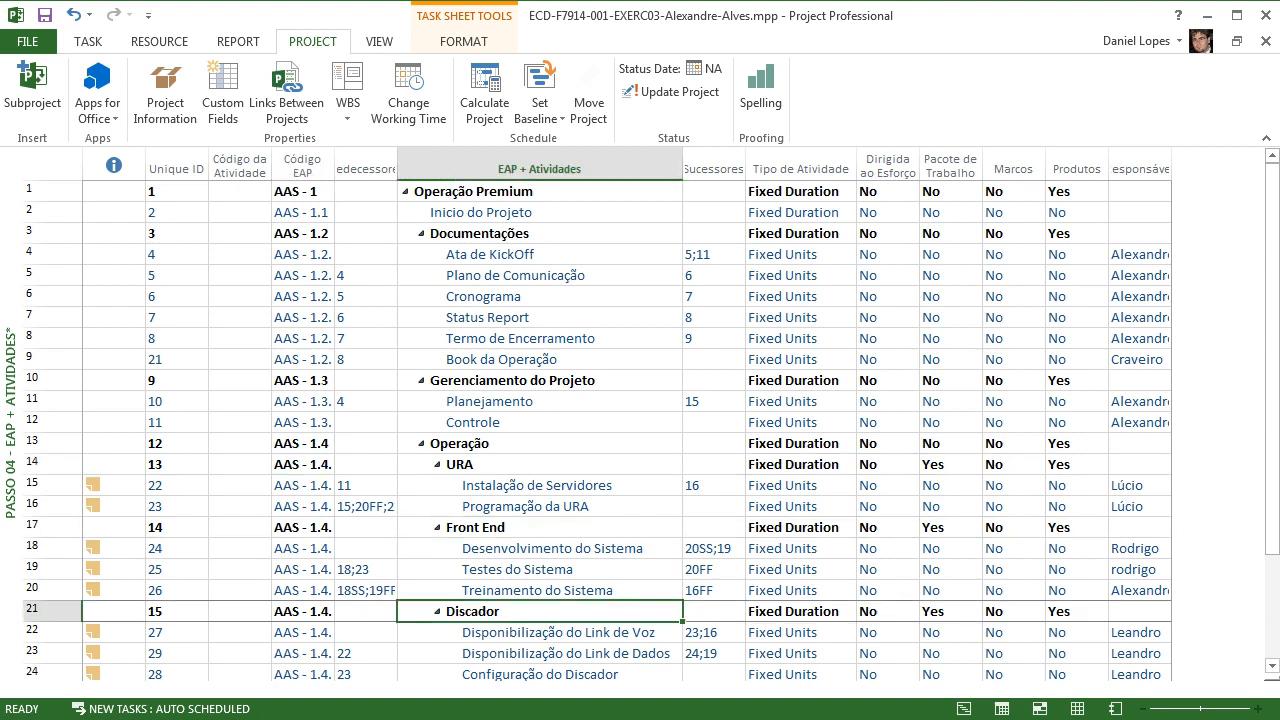
pyautogui.click(540, 359)
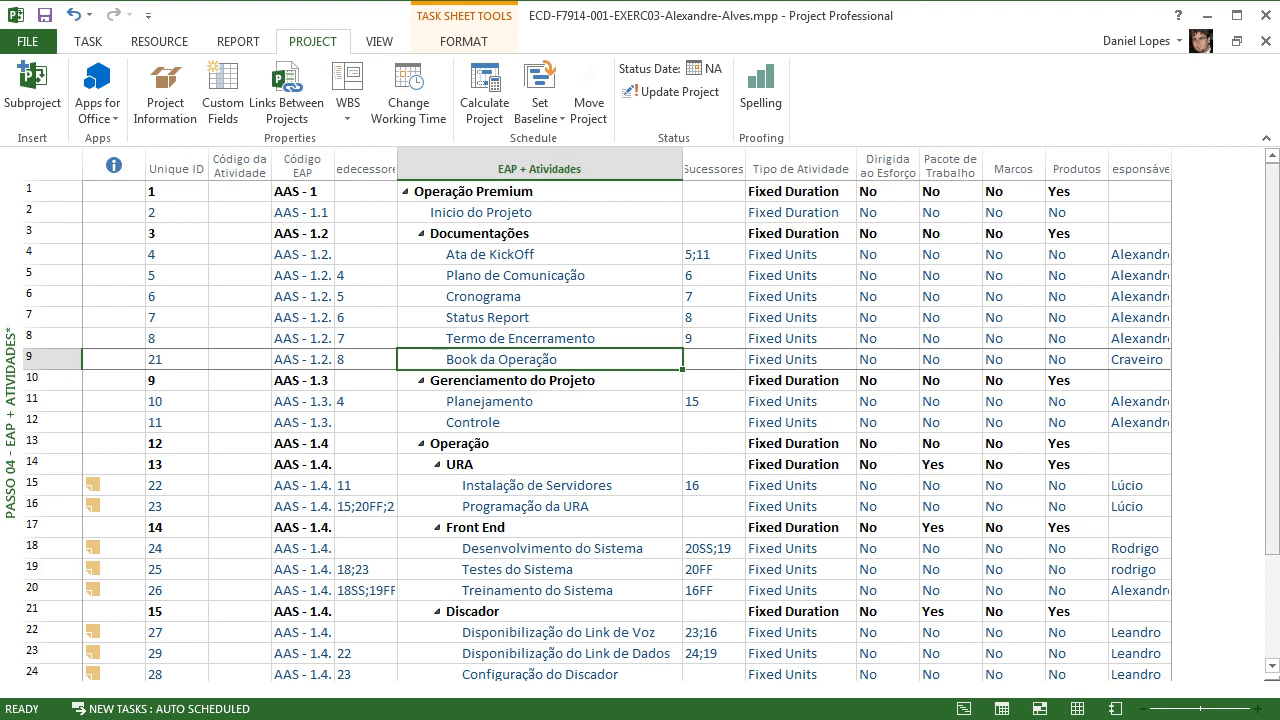
# Step: Add a new task named "xxx" in the empty row below Fim do Projeto
pyautogui.moveTo(1272, 350); pyautogui.dragTo(1272, 454)
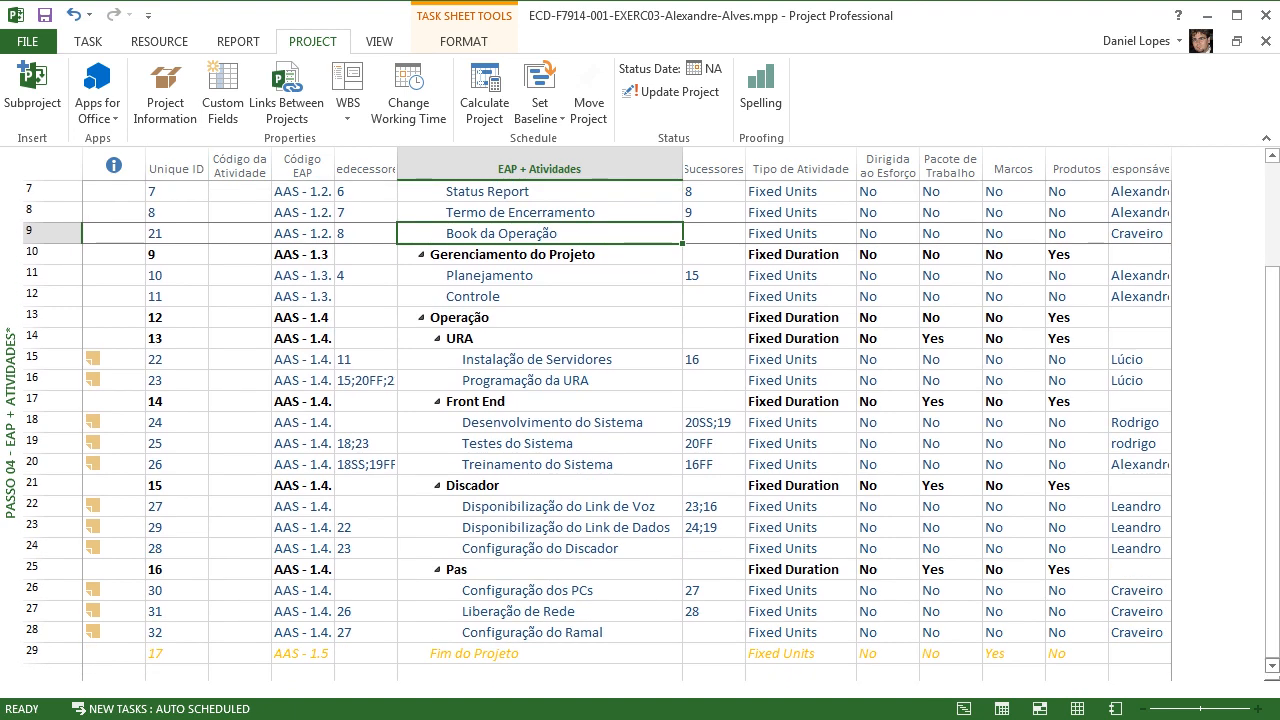
pyautogui.click(1272, 666)
pyautogui.click(1272, 666)
pyautogui.click(1272, 666)
pyautogui.click(540, 611)
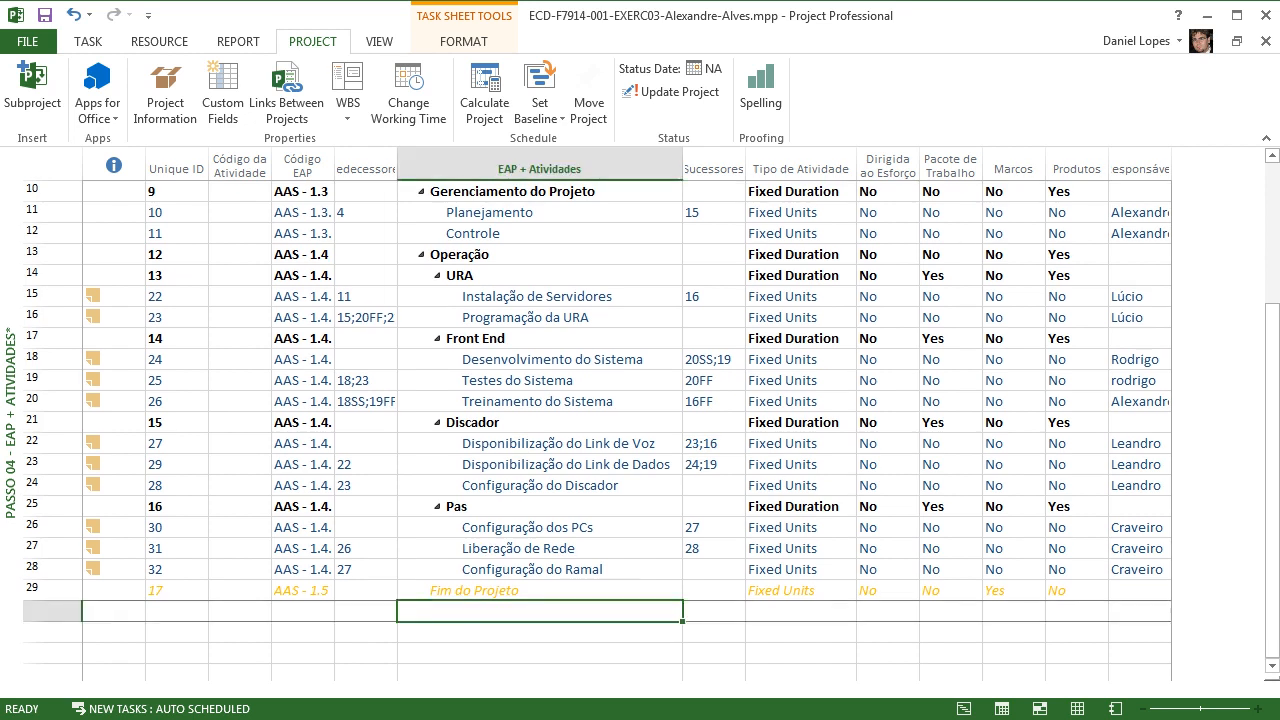
pyautogui.write('xxx')
pyautogui.press('Return')
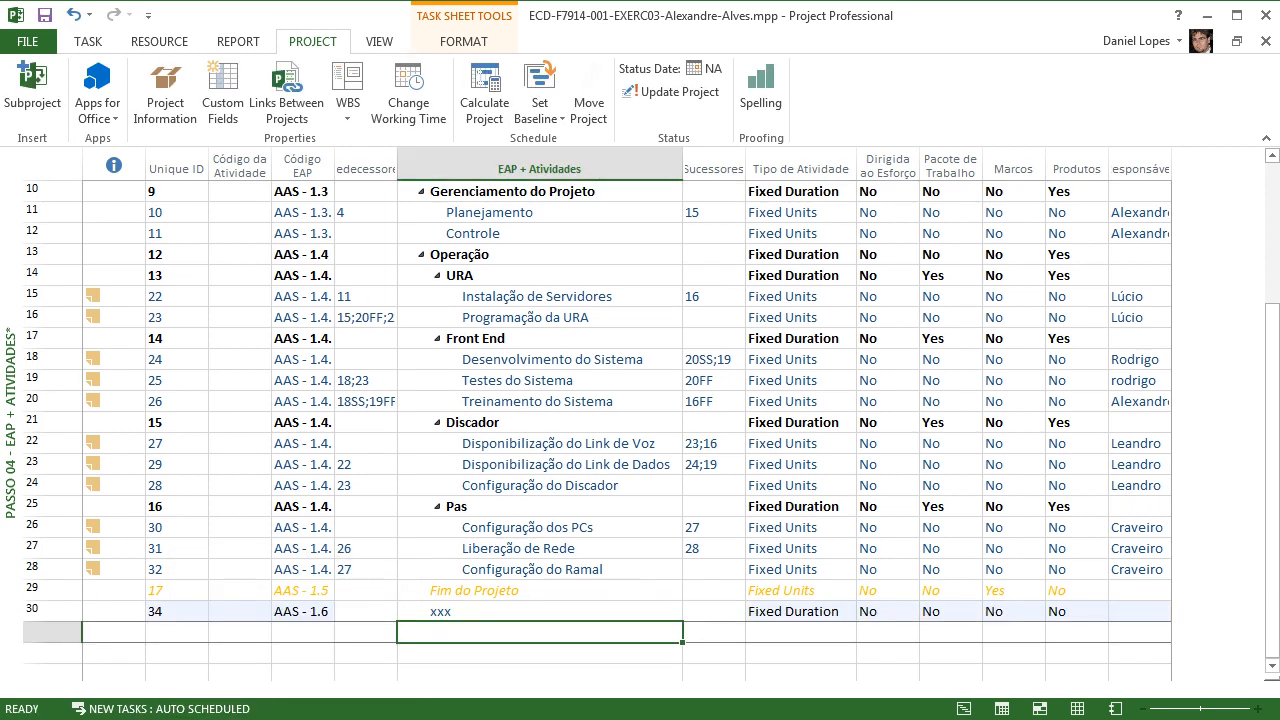
# Step: Add a second "xxx" task at the end of the list and delete the first "xxx" task
pyautogui.write('xxx')
pyautogui.press('Return')
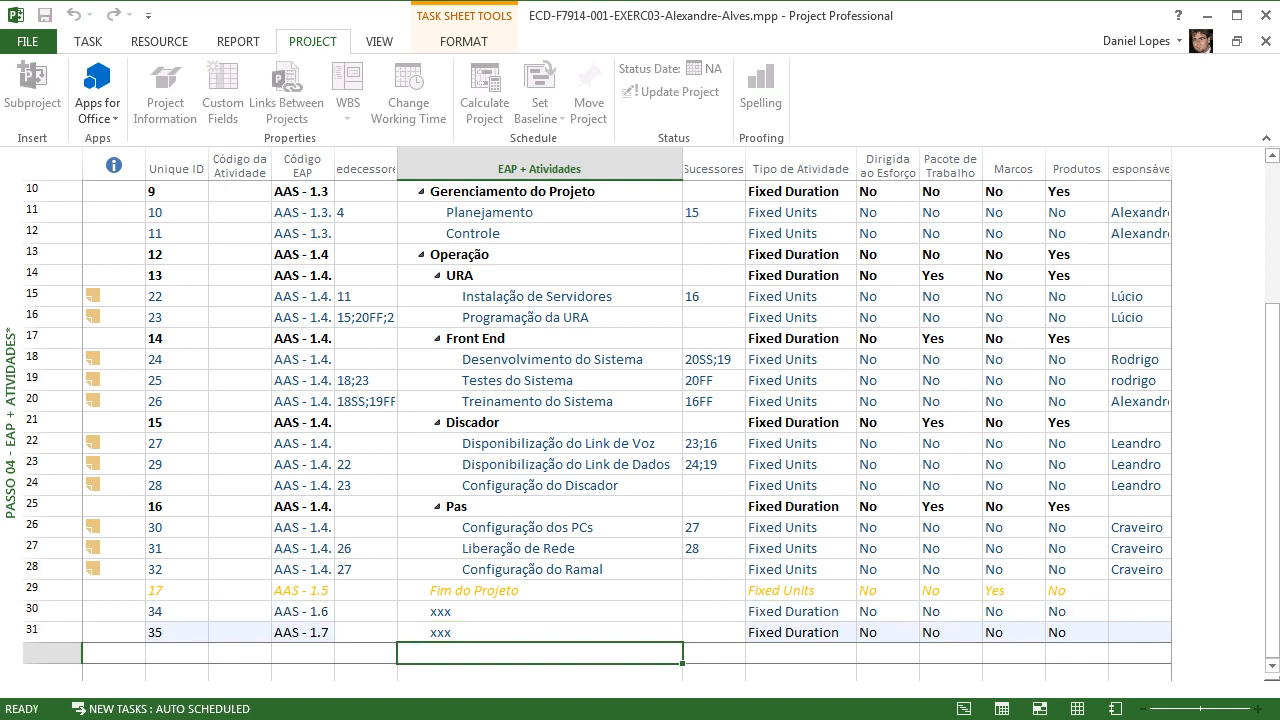
pyautogui.click(177, 611)
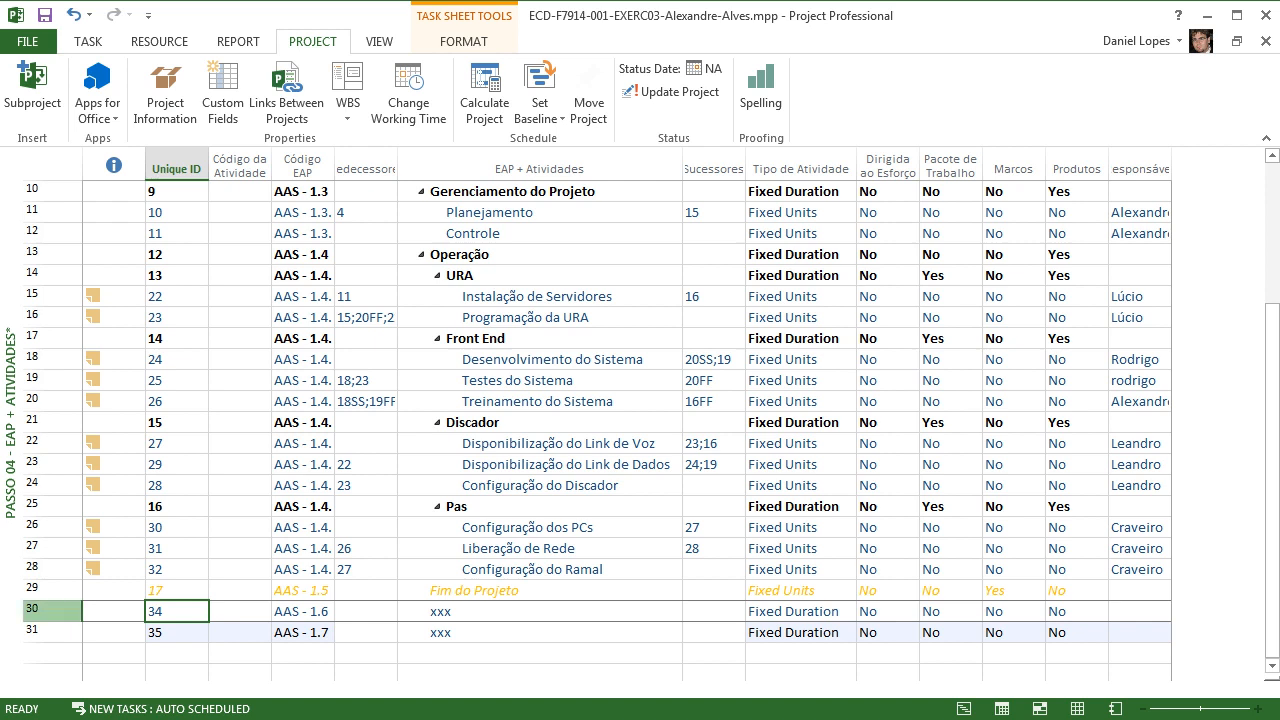
pyautogui.click(52, 611)
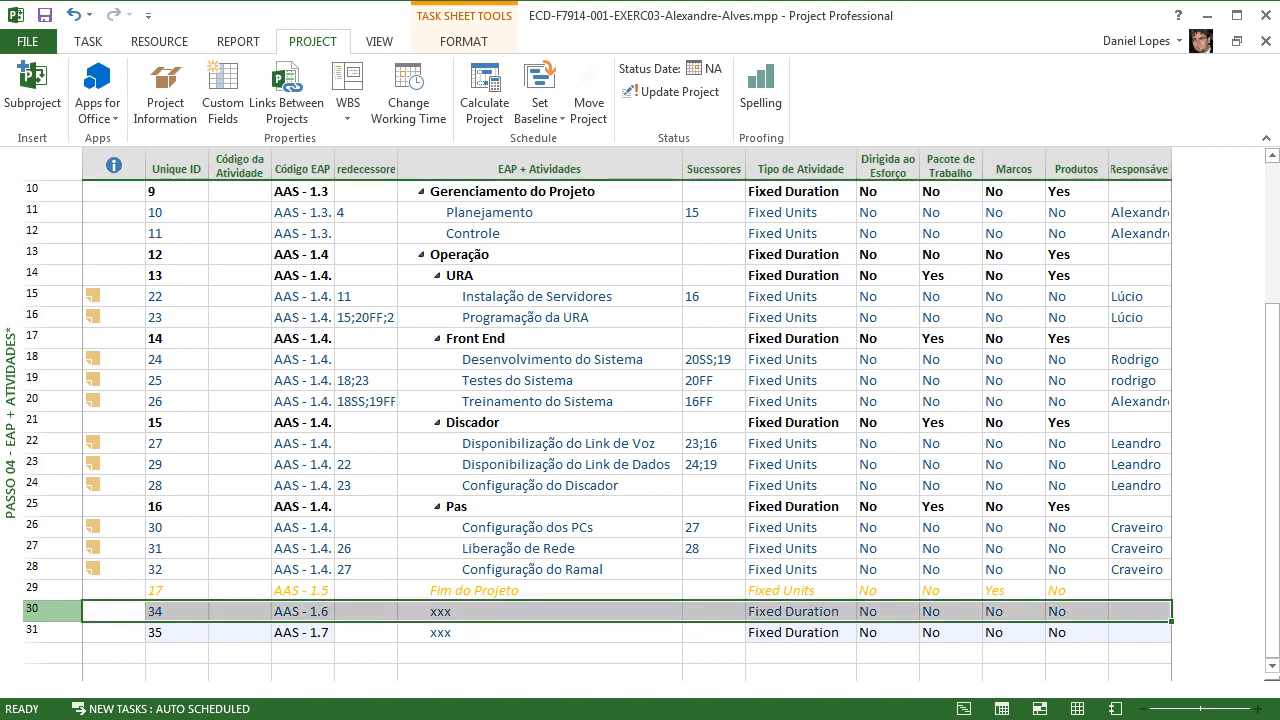
pyautogui.press('Delete')
# Step: Add two more "xxx" tasks at the end of the list and delete the middle one of the three
pyautogui.click(540, 632)
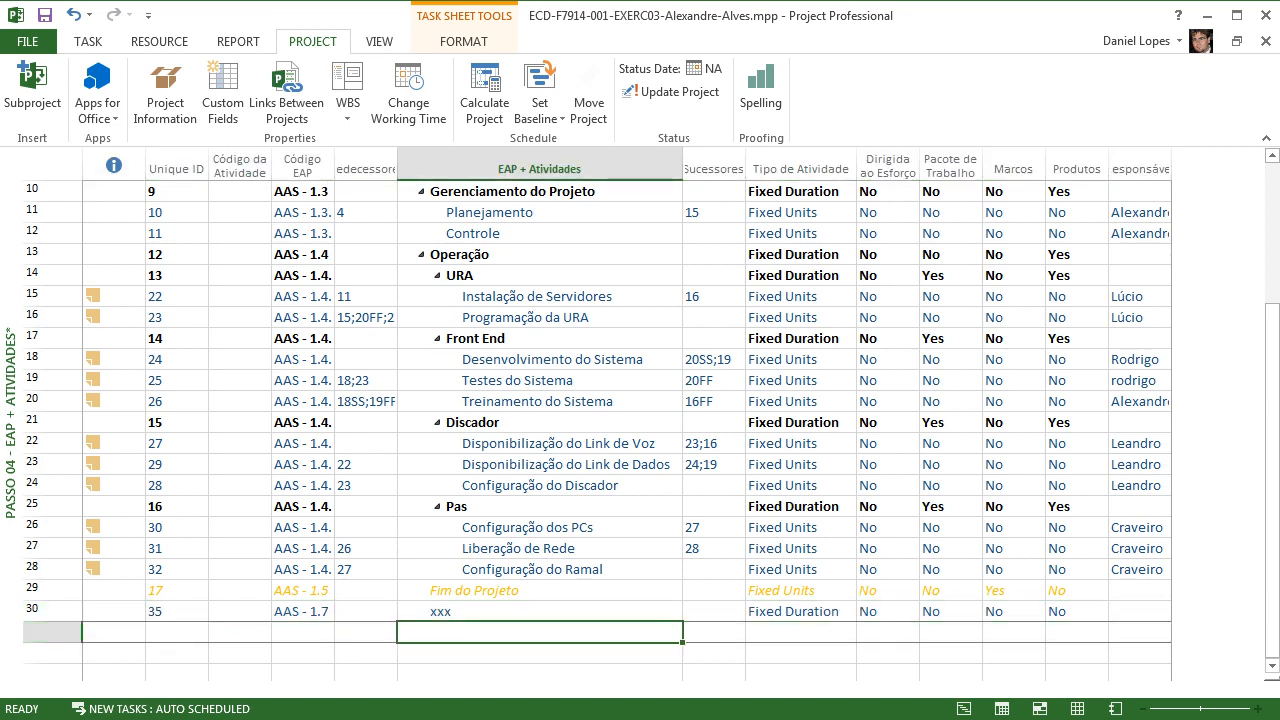
pyautogui.write('xxx')
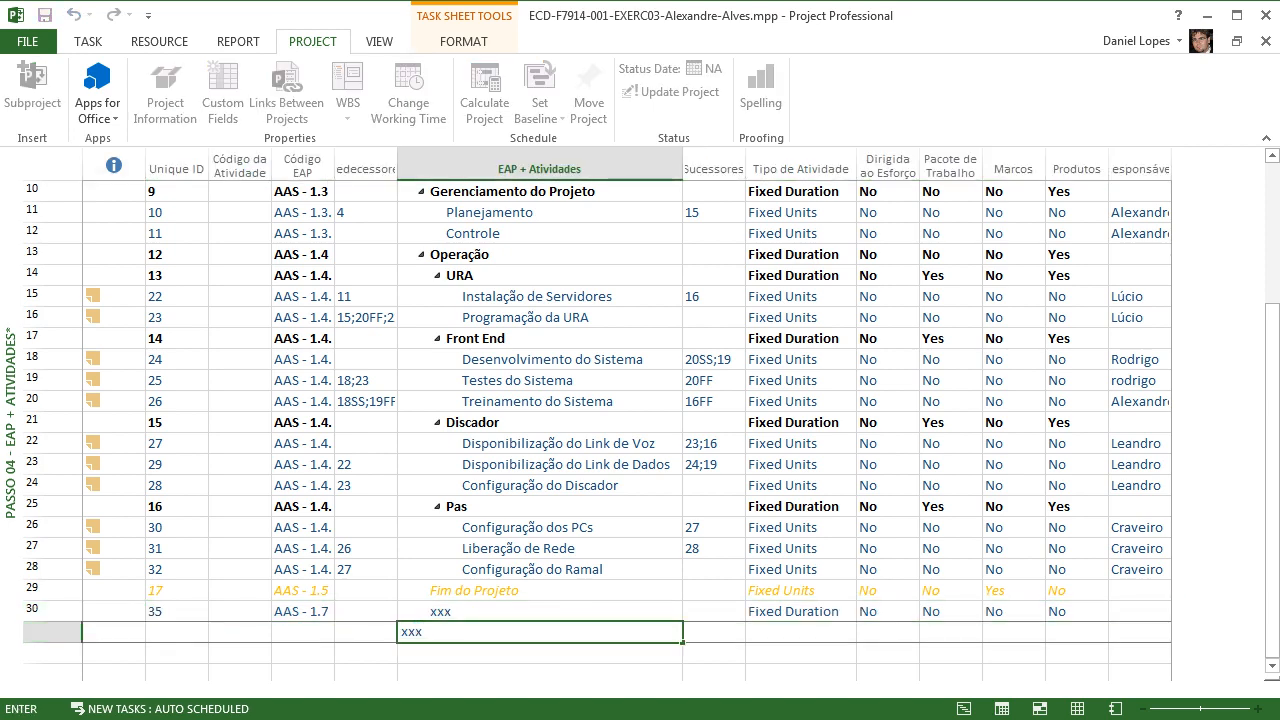
pyautogui.press('Return')
pyautogui.write('xxx')
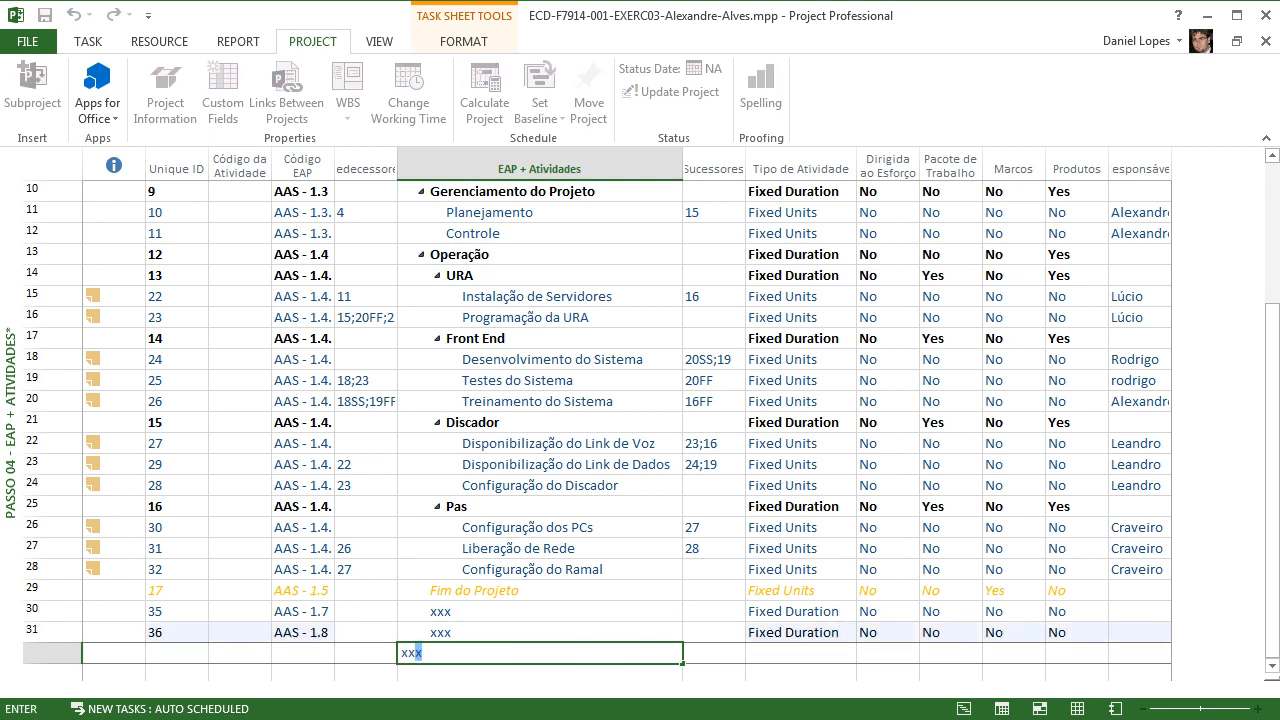
pyautogui.press('Up')
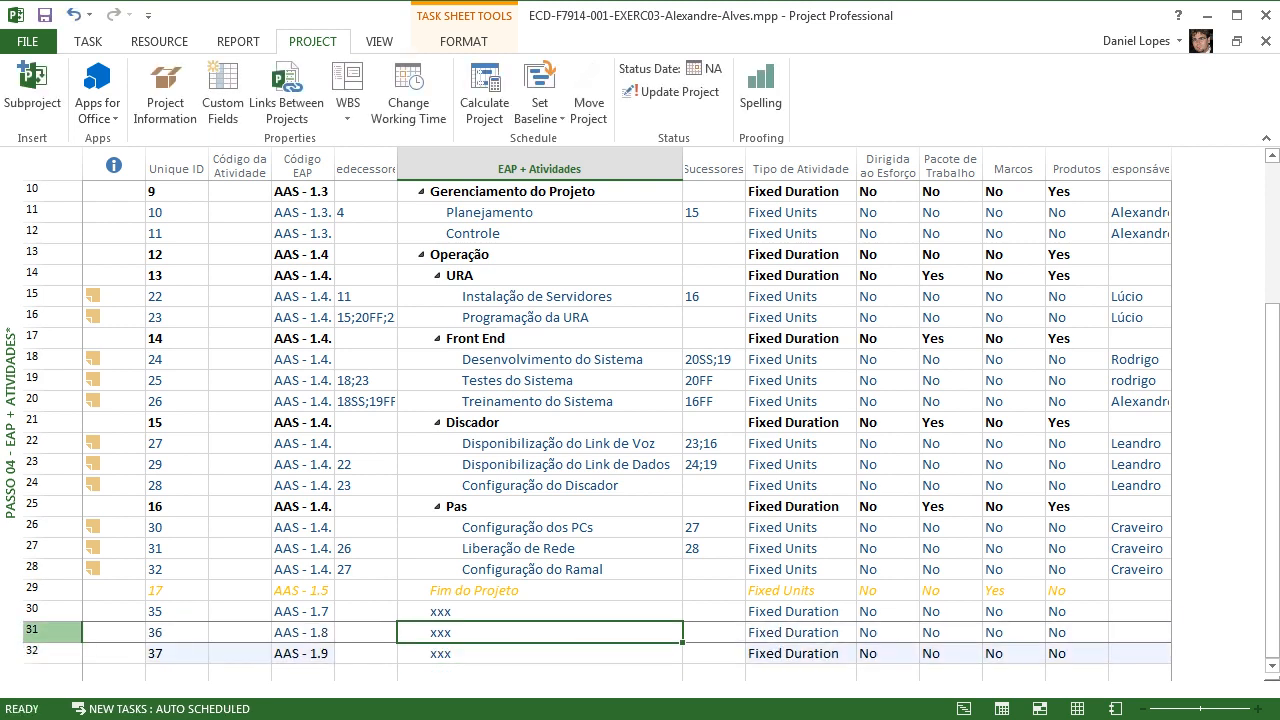
pyautogui.click(52, 632)
pyautogui.press('Delete')
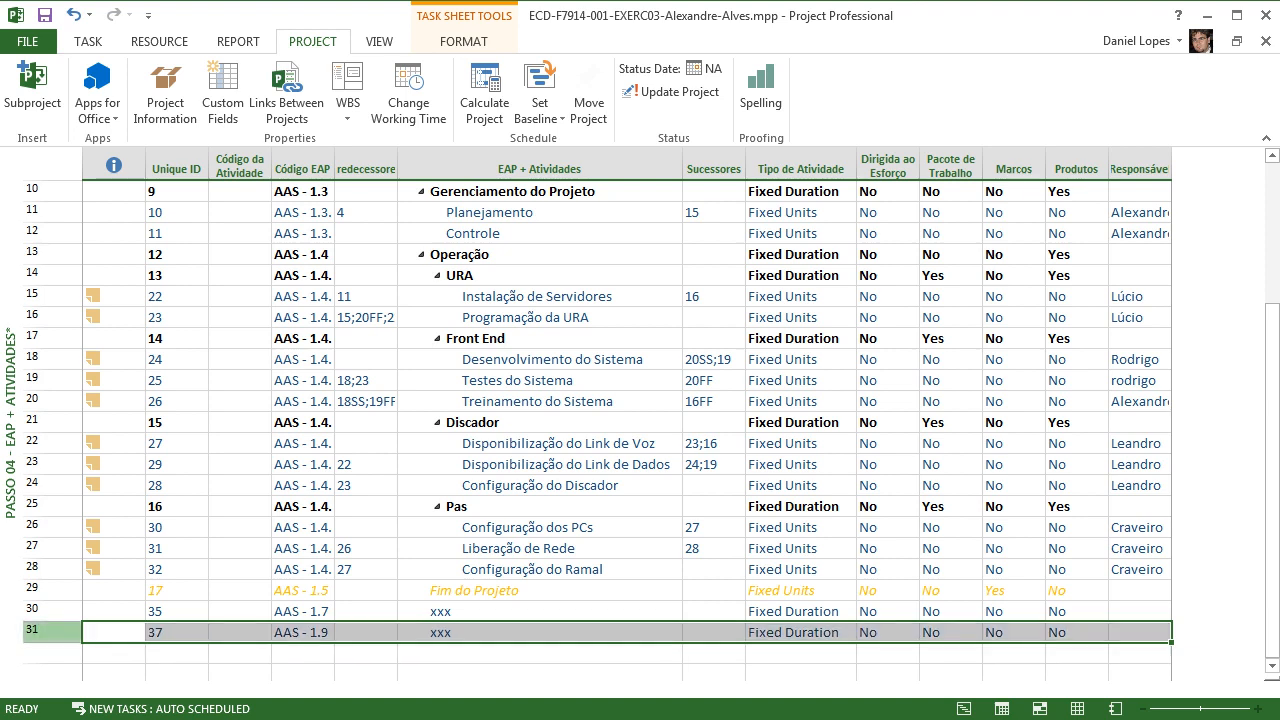
# Step: Add another two "xxx" tasks below the existing "xxx" rows at the end of the list
pyautogui.click(540, 653)
pyautogui.write('xxx')
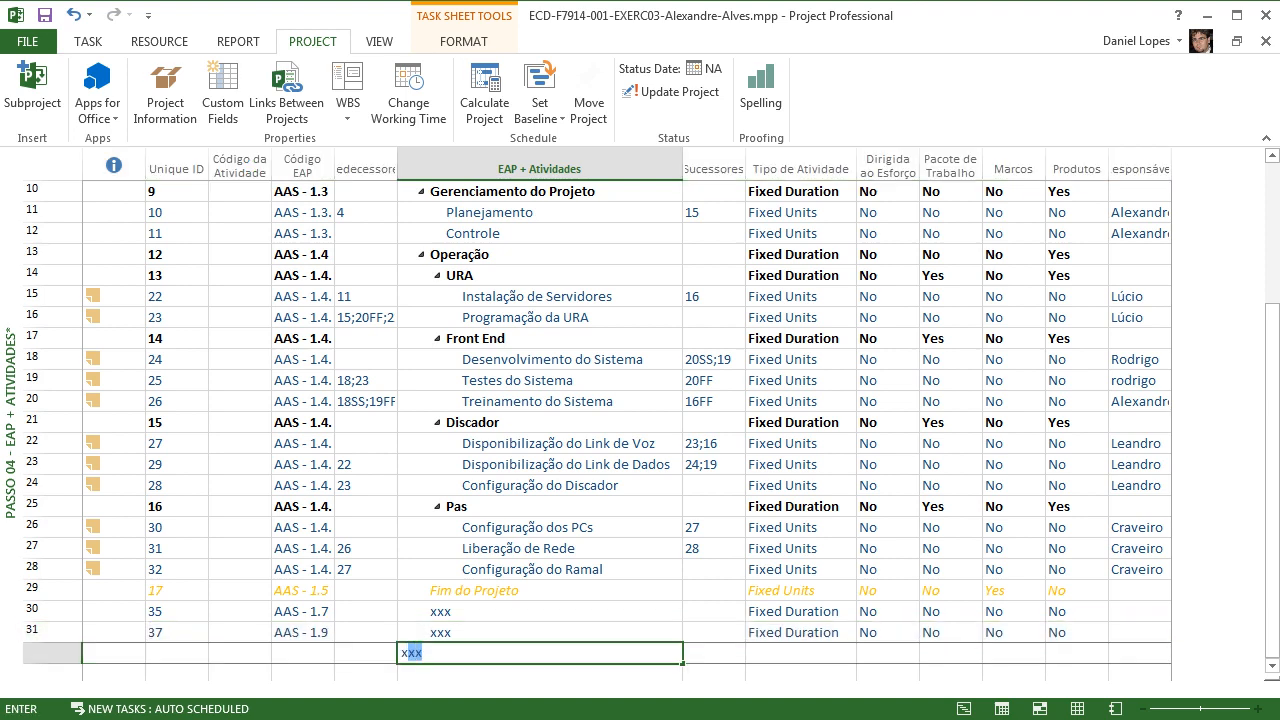
pyautogui.click(540, 611)
pyautogui.click(540, 673)
pyautogui.write('xxx')
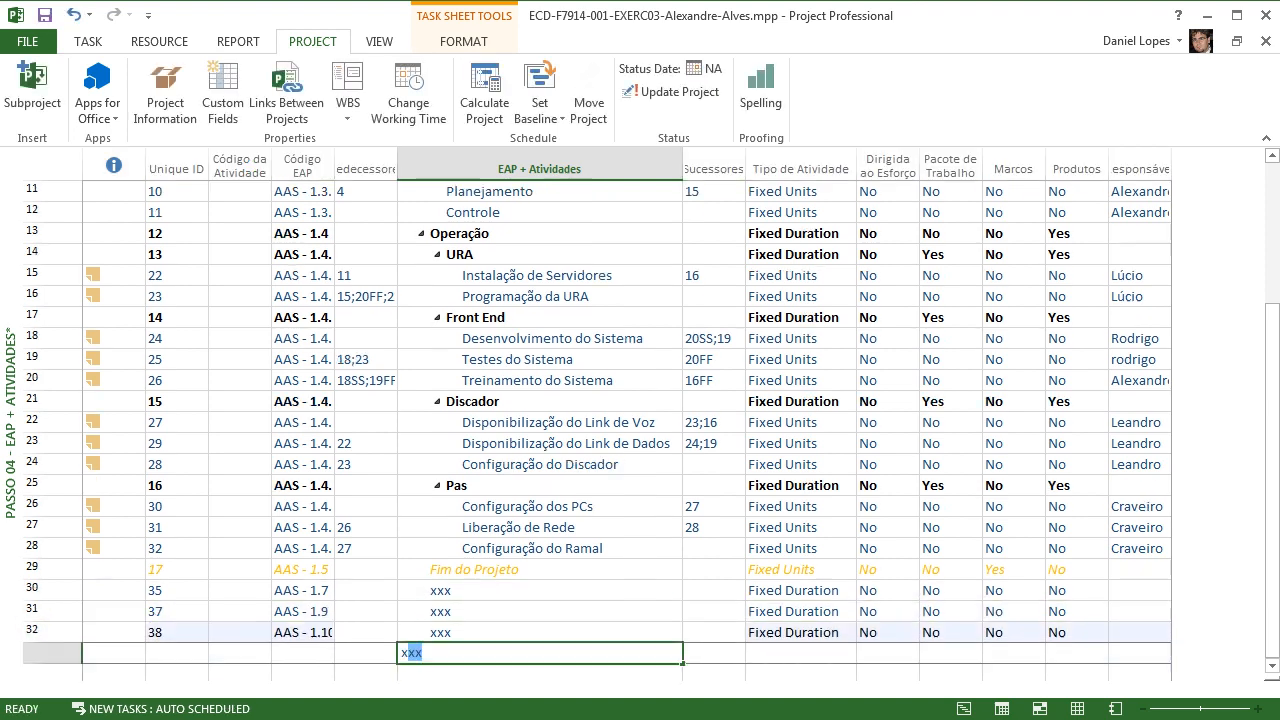
pyautogui.click(540, 611)
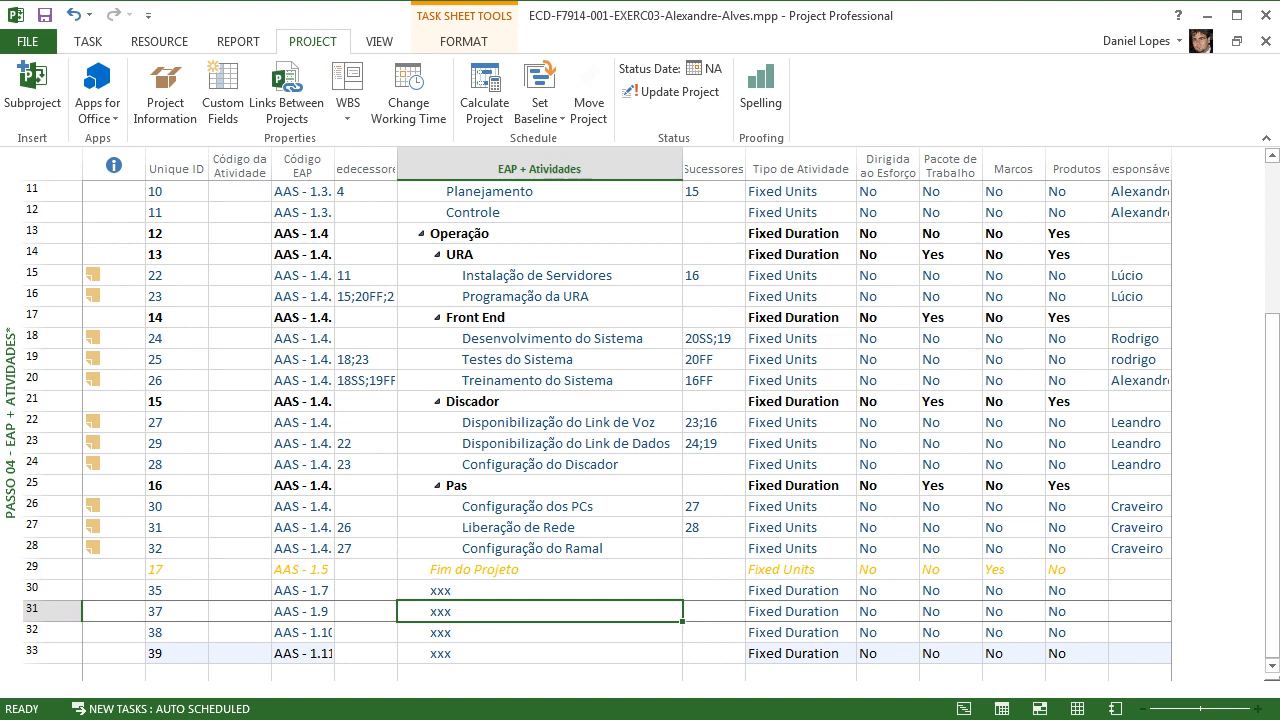
# Step: Delete all the "xxx" tasks below Fim do Projeto
pyautogui.click(540, 401)
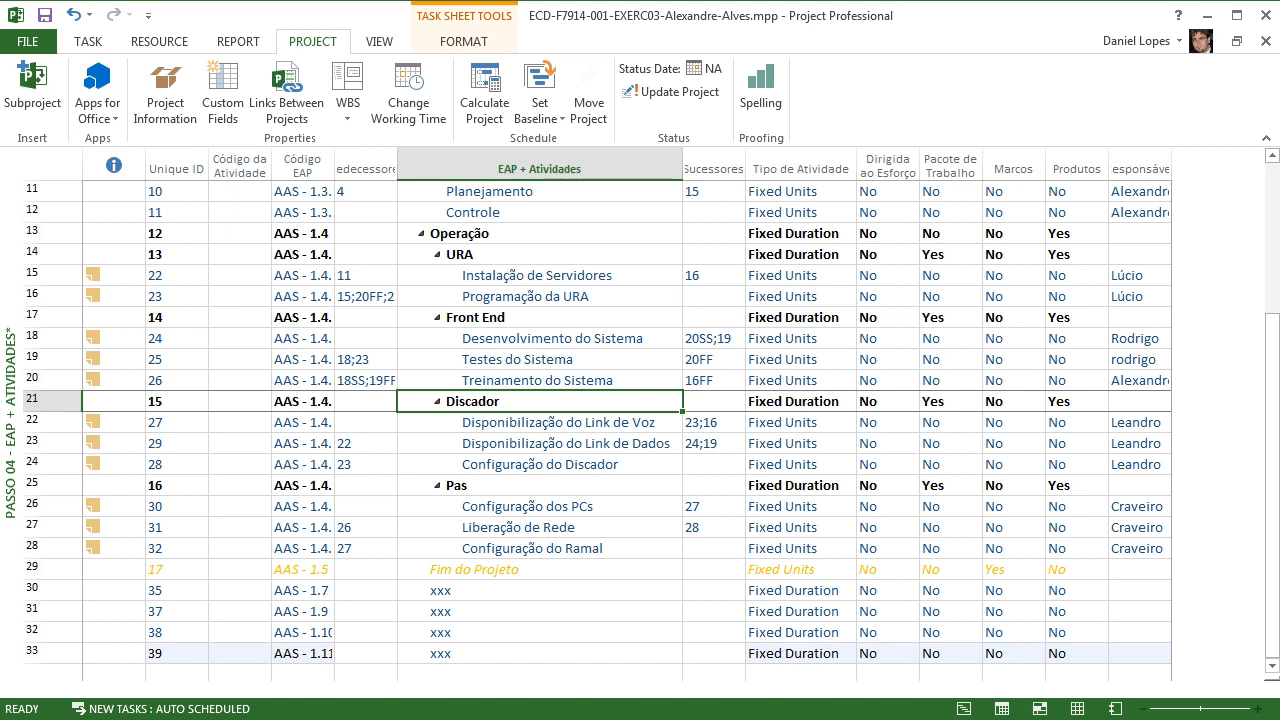
pyautogui.moveTo(93, 379)
pyautogui.click(50, 590)
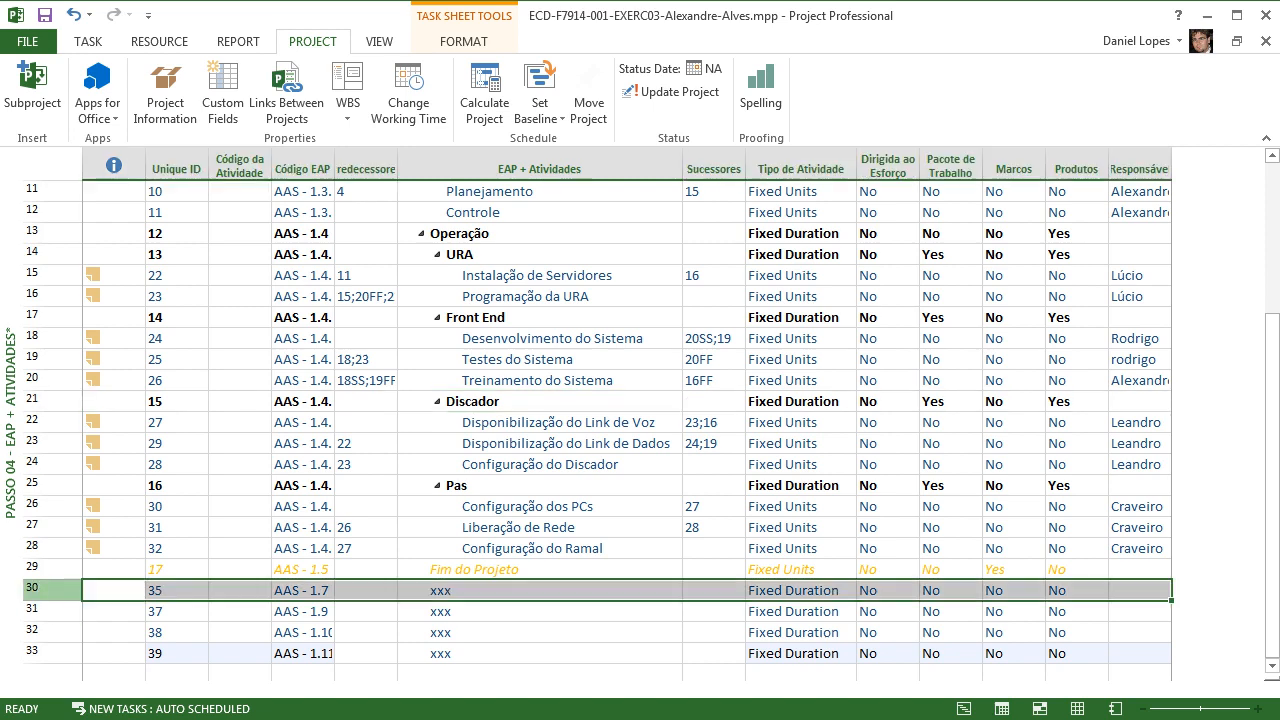
pyautogui.press('Delete')
pyautogui.press('Delete')
pyautogui.press('Delete')
pyautogui.press('Delete')
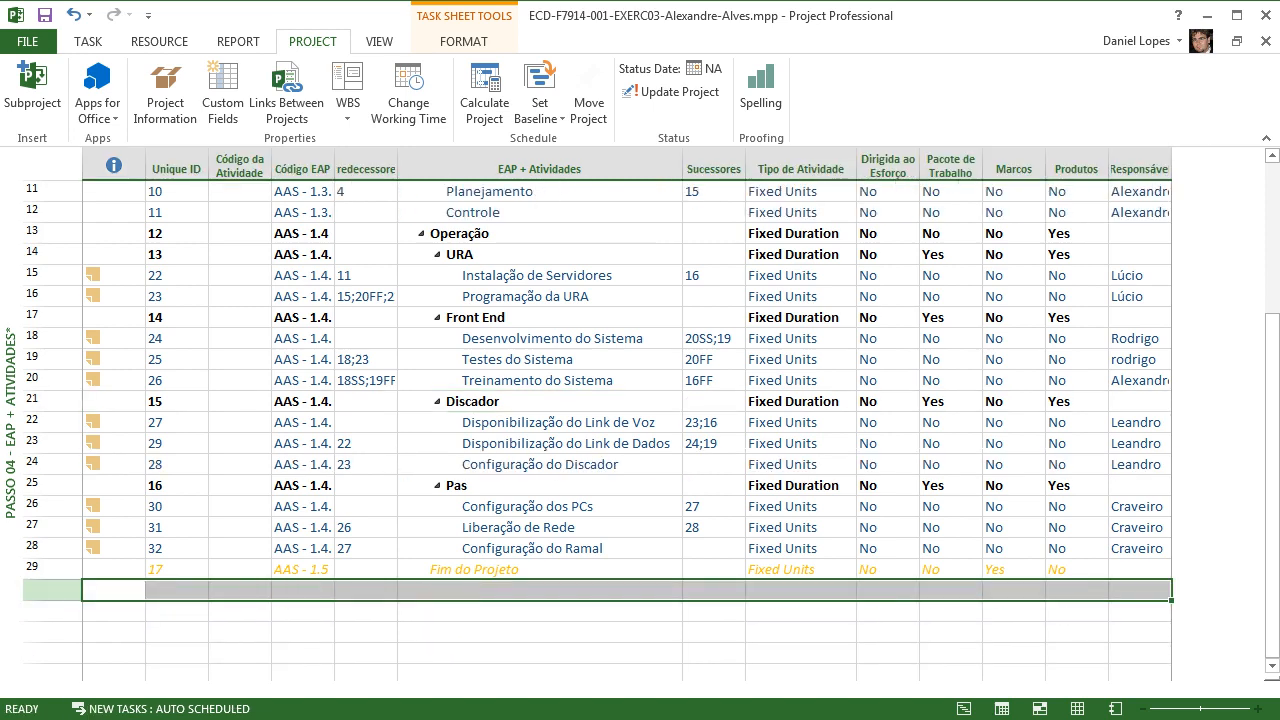
# Step: Compare the Tipo de Atividade of the Documentações summary task with that of its subtasks
pyautogui.scroll(2, 600, 410)
pyautogui.scroll(2, 600, 410)
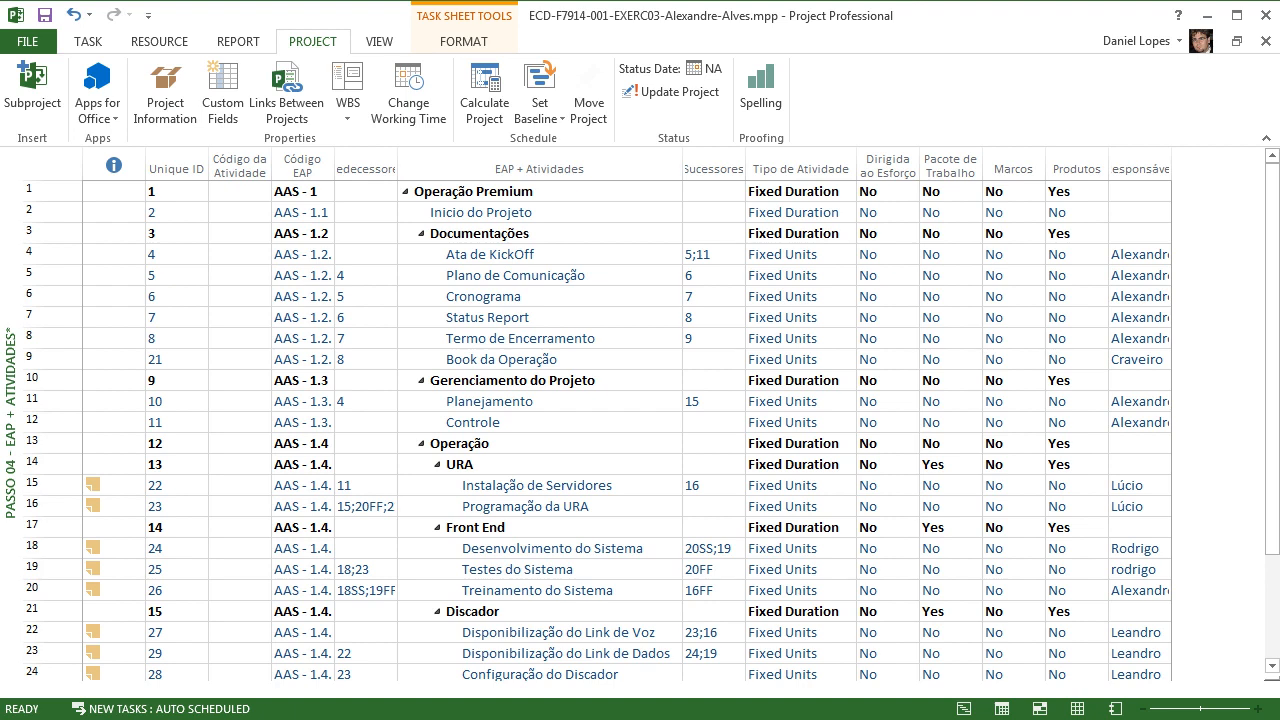
pyautogui.click(796, 255)
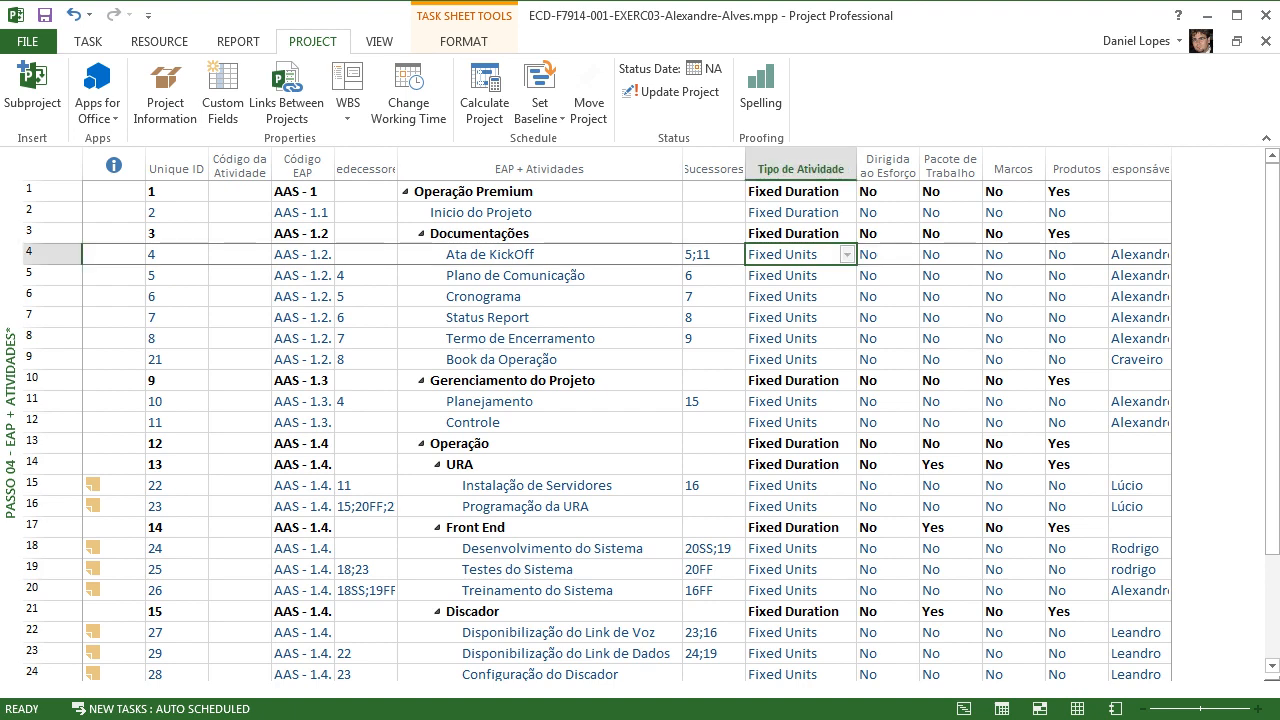
pyautogui.click(796, 234)
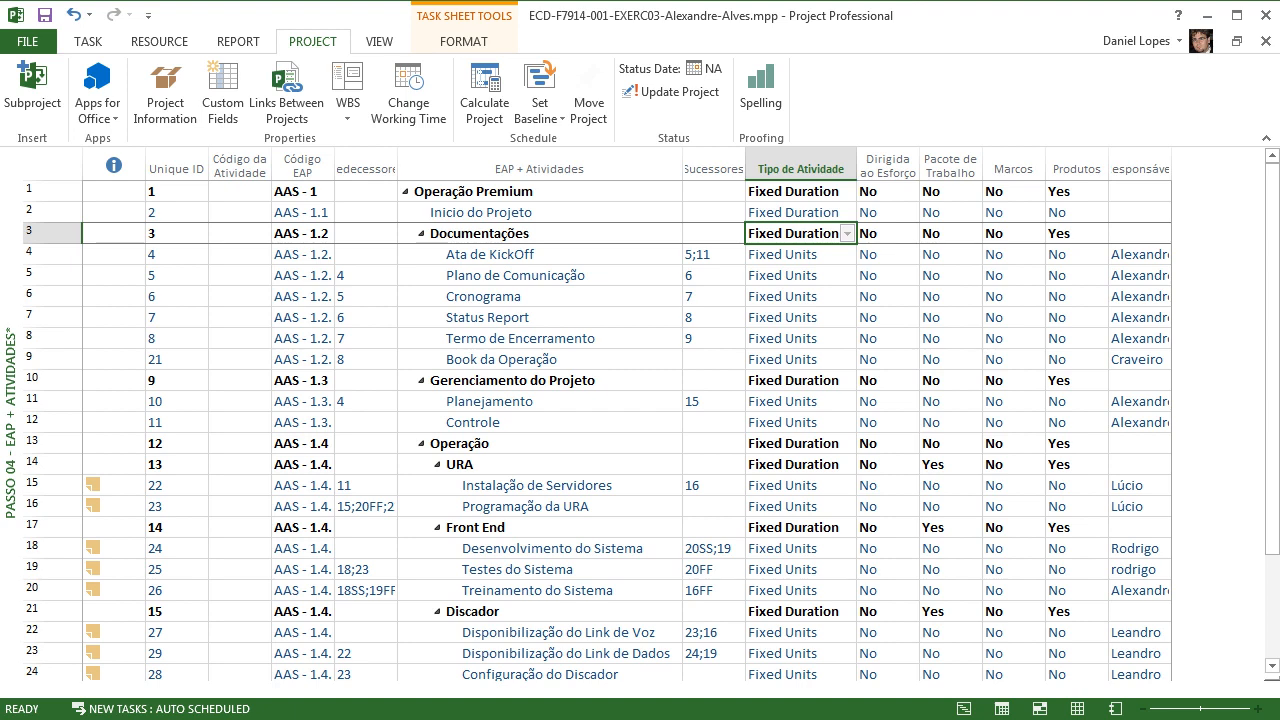
pyautogui.moveTo(796, 254); pyautogui.dragTo(796, 359)
pyautogui.click(796, 234)
pyautogui.click(796, 254)
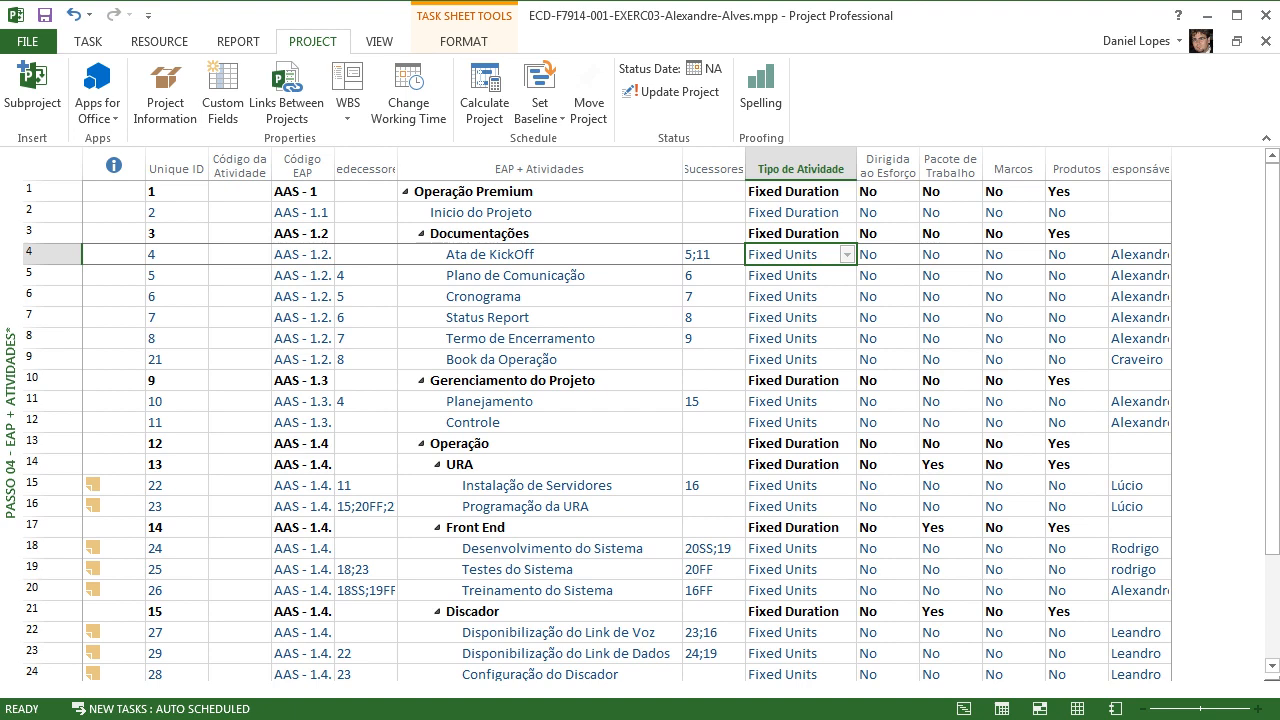
pyautogui.click(796, 234)
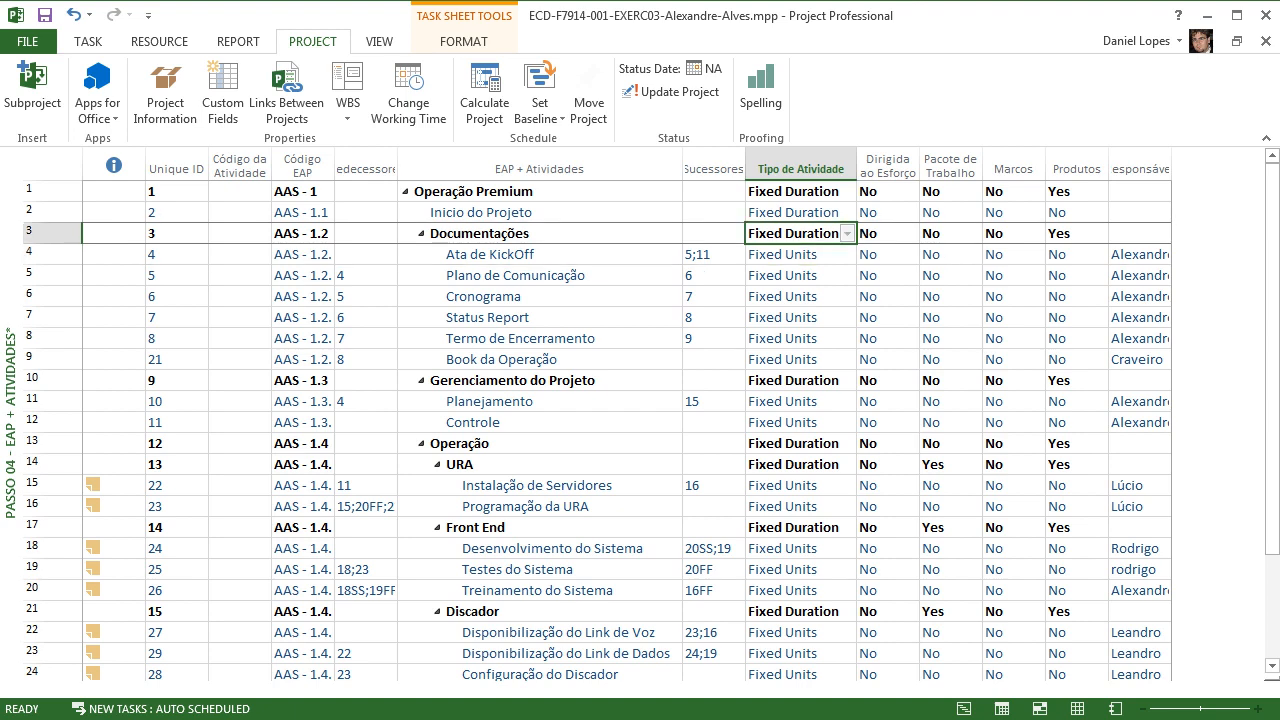
pyautogui.click(796, 275)
pyautogui.click(796, 317)
# Step: Compare the Tipo de Atividade of Planejamento, Controle and Gerenciamento do Projeto, and review the column down to Fim do Projeto
pyautogui.click(796, 401)
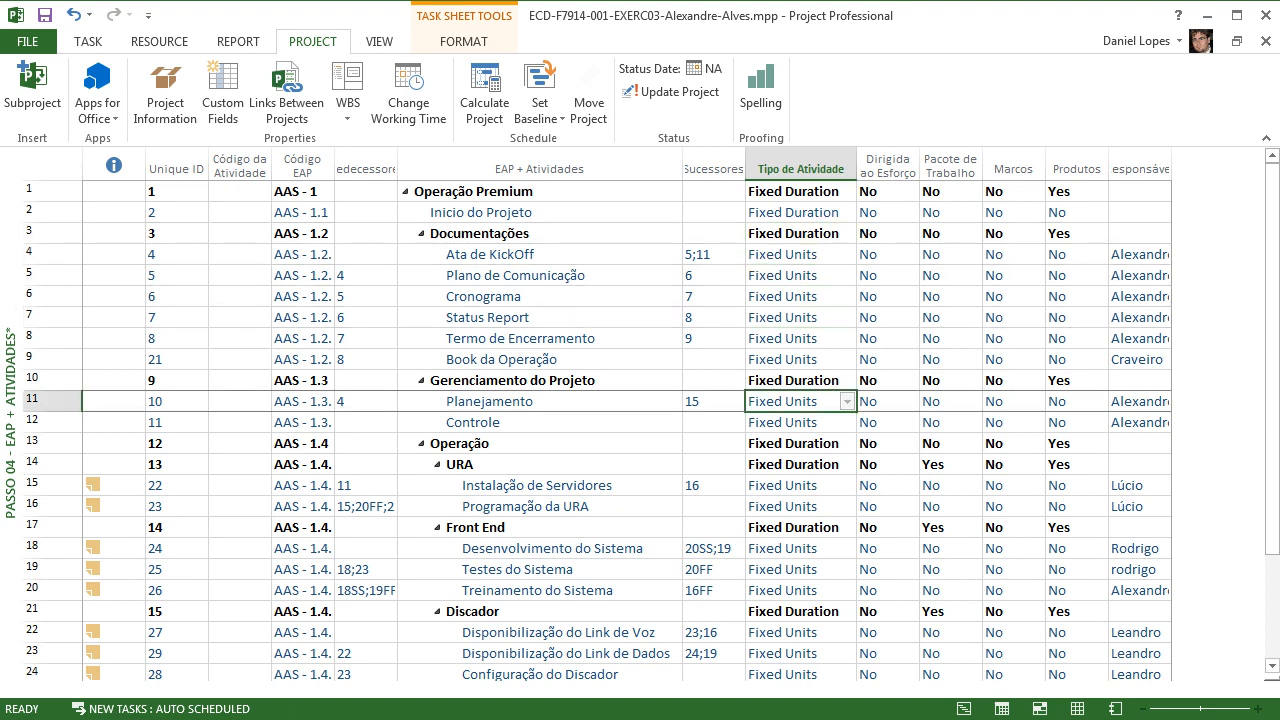
pyautogui.click(796, 422)
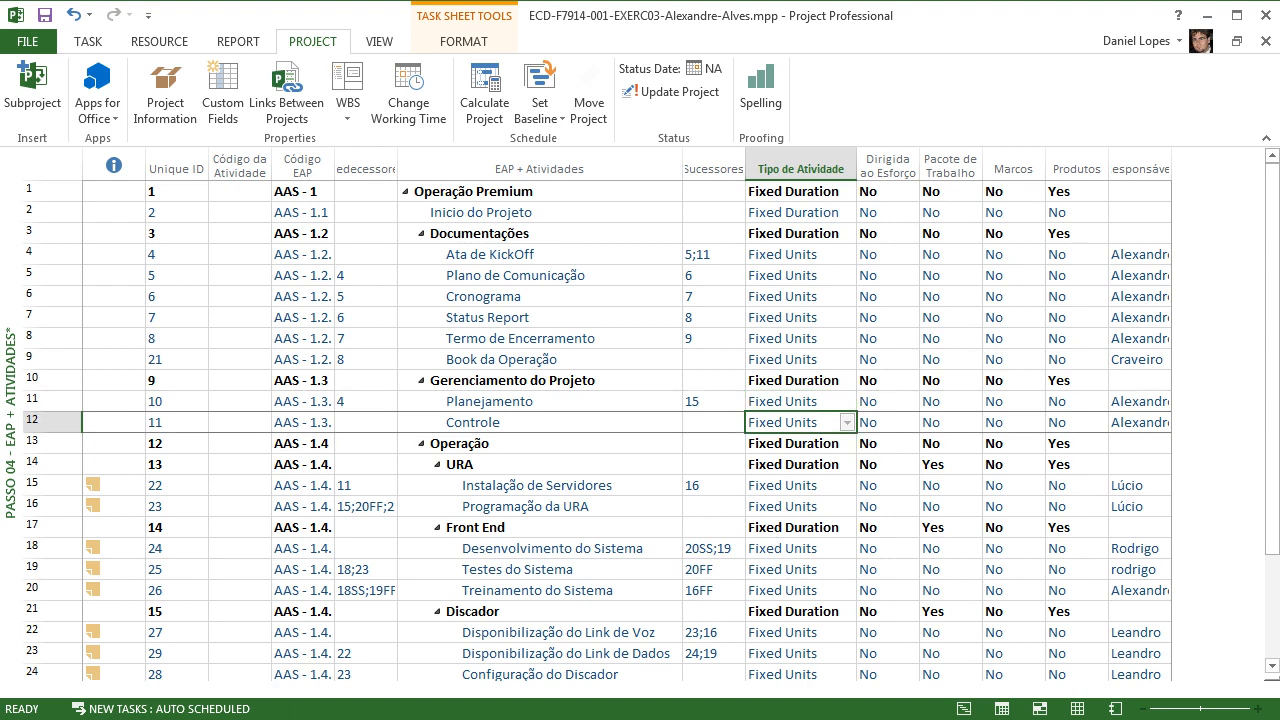
pyautogui.click(796, 380)
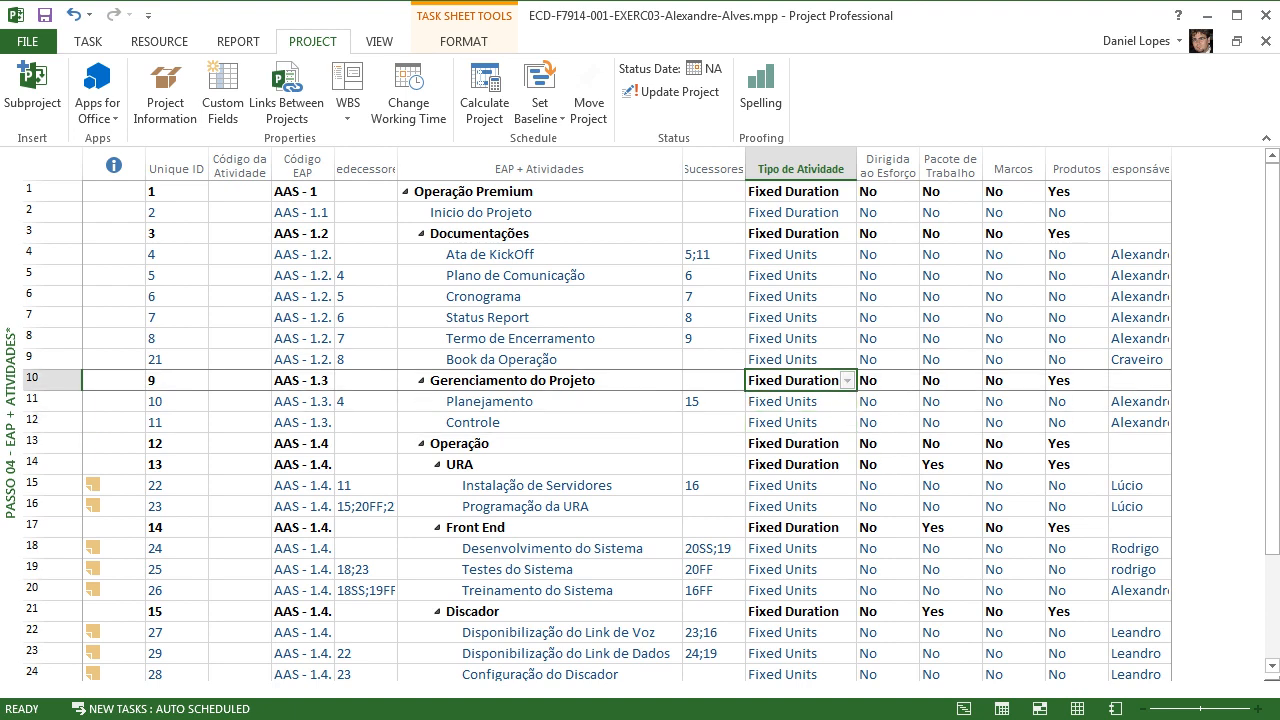
pyautogui.scroll(-2, 640, 420)
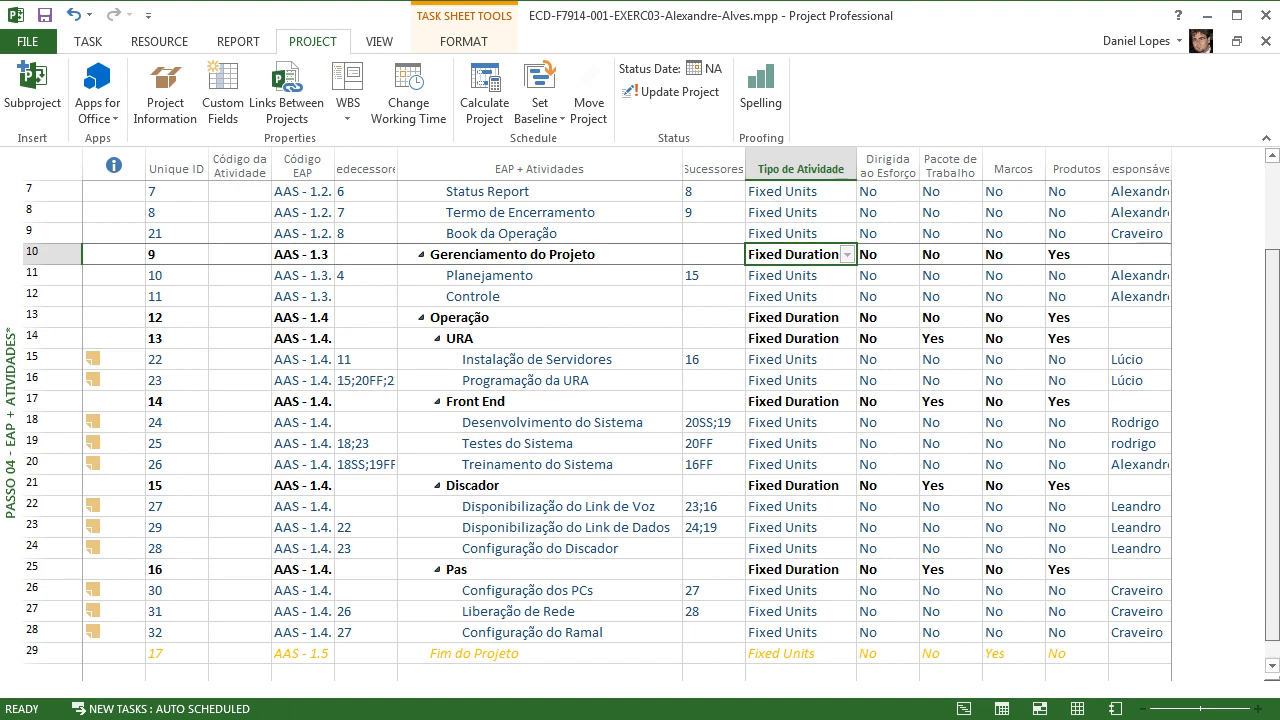
pyautogui.scroll(2, 640, 420)
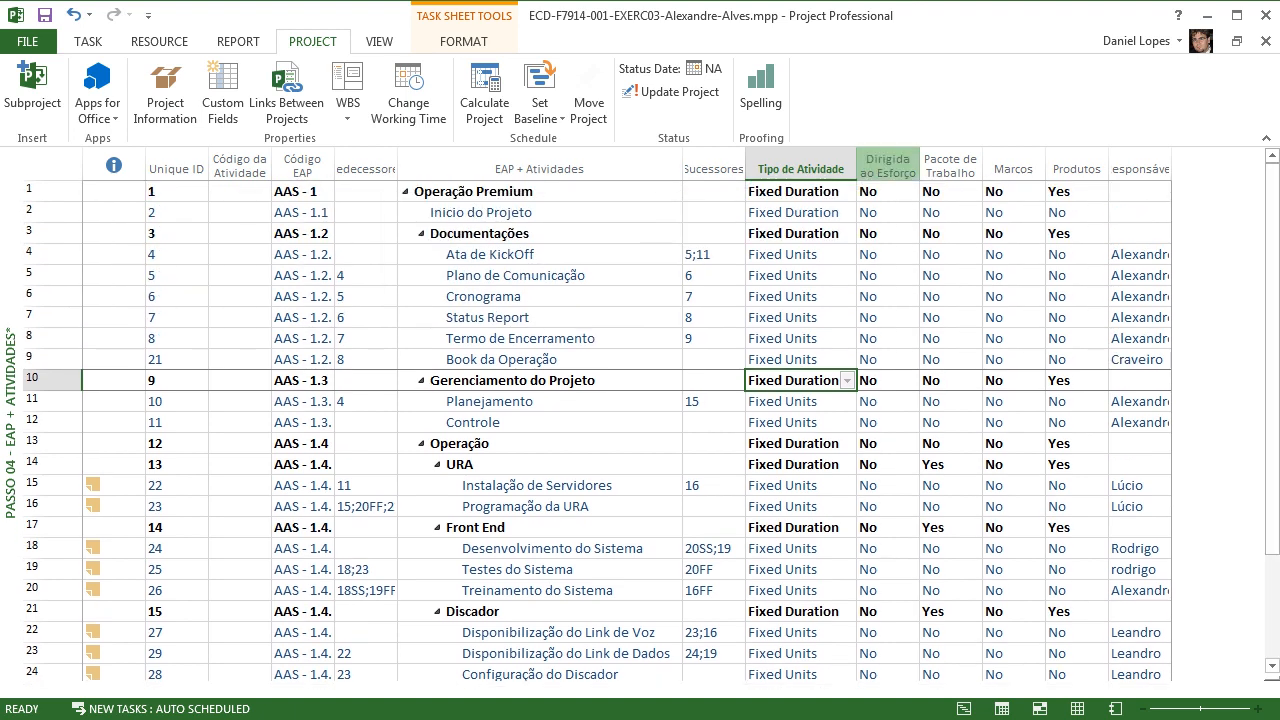
# Step: Examine the Dirigida ao Esforço column and view the available Marcos options for Operação Premium without changing the value
pyautogui.click(887, 165)
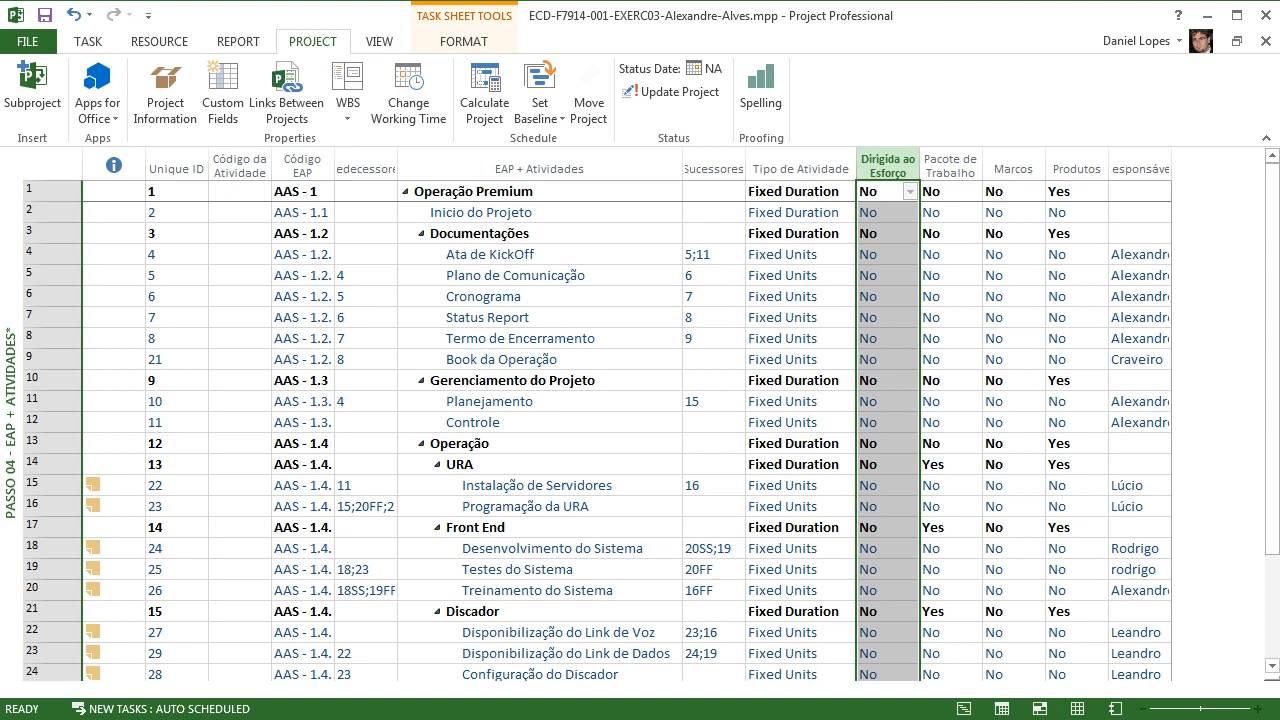
pyautogui.click(240, 191)
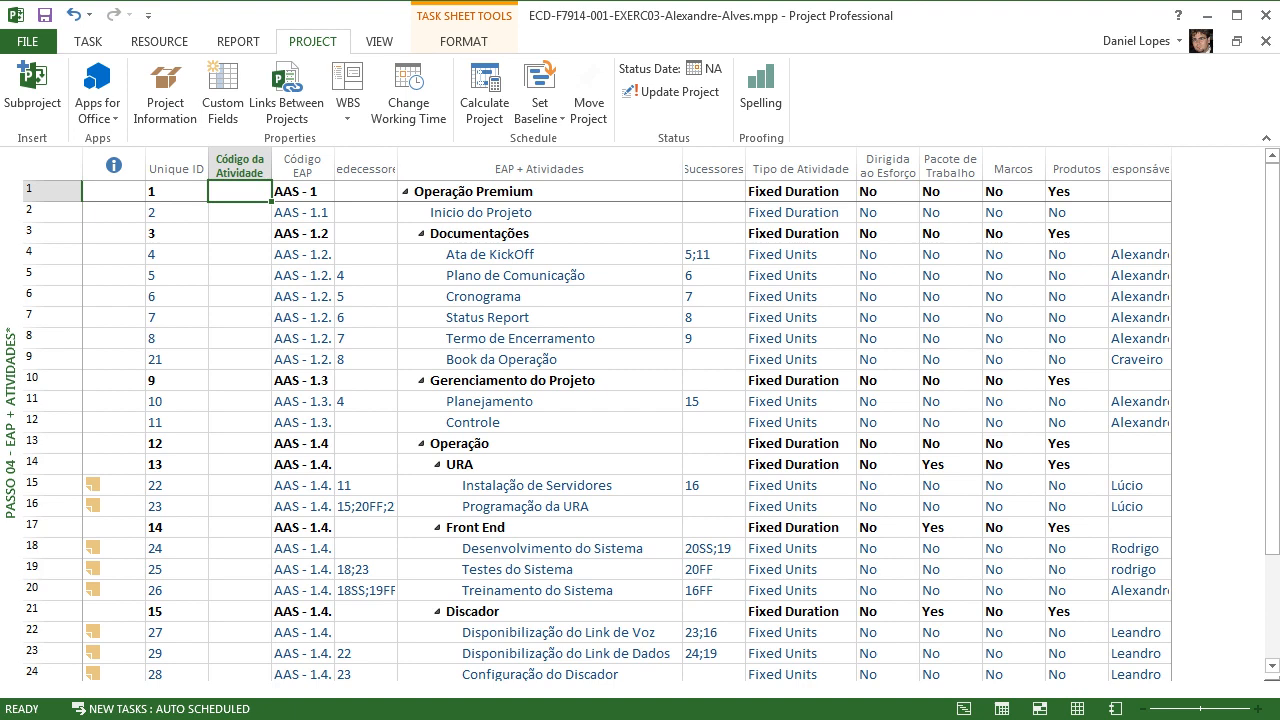
pyautogui.click(1012, 192)
pyautogui.click(1036, 192)
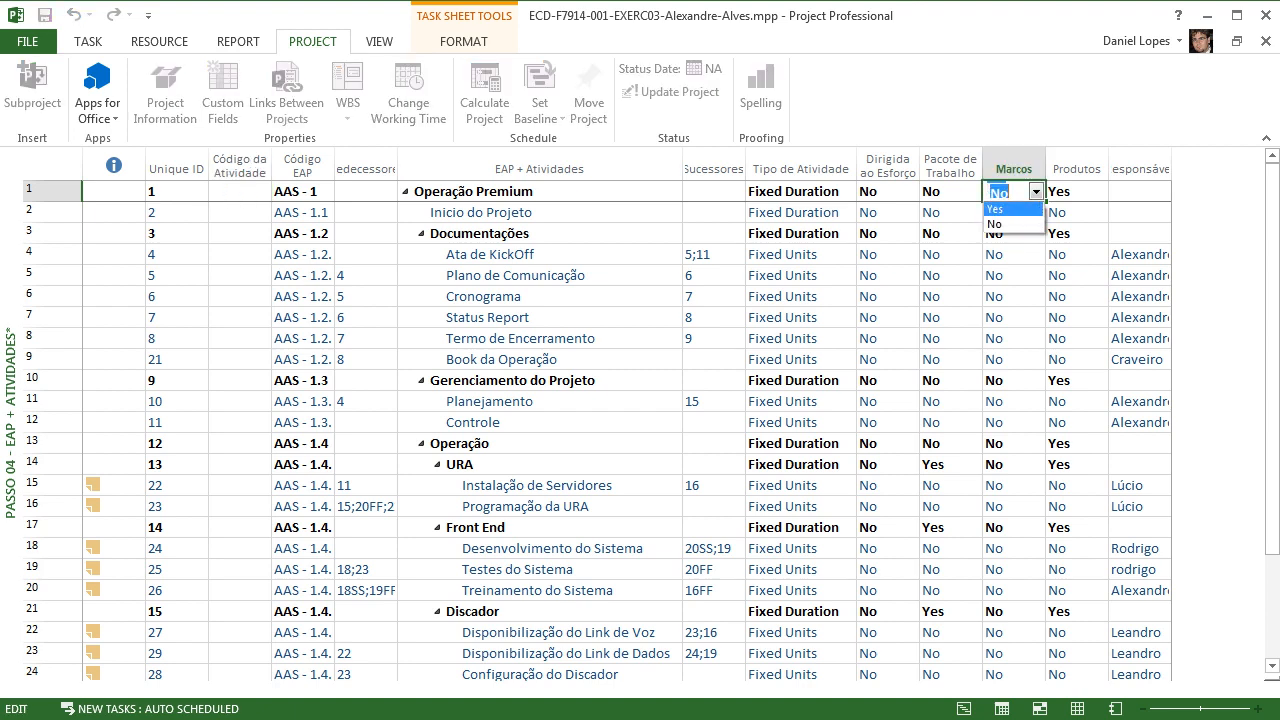
pyautogui.click(1036, 192)
pyautogui.click(1012, 275)
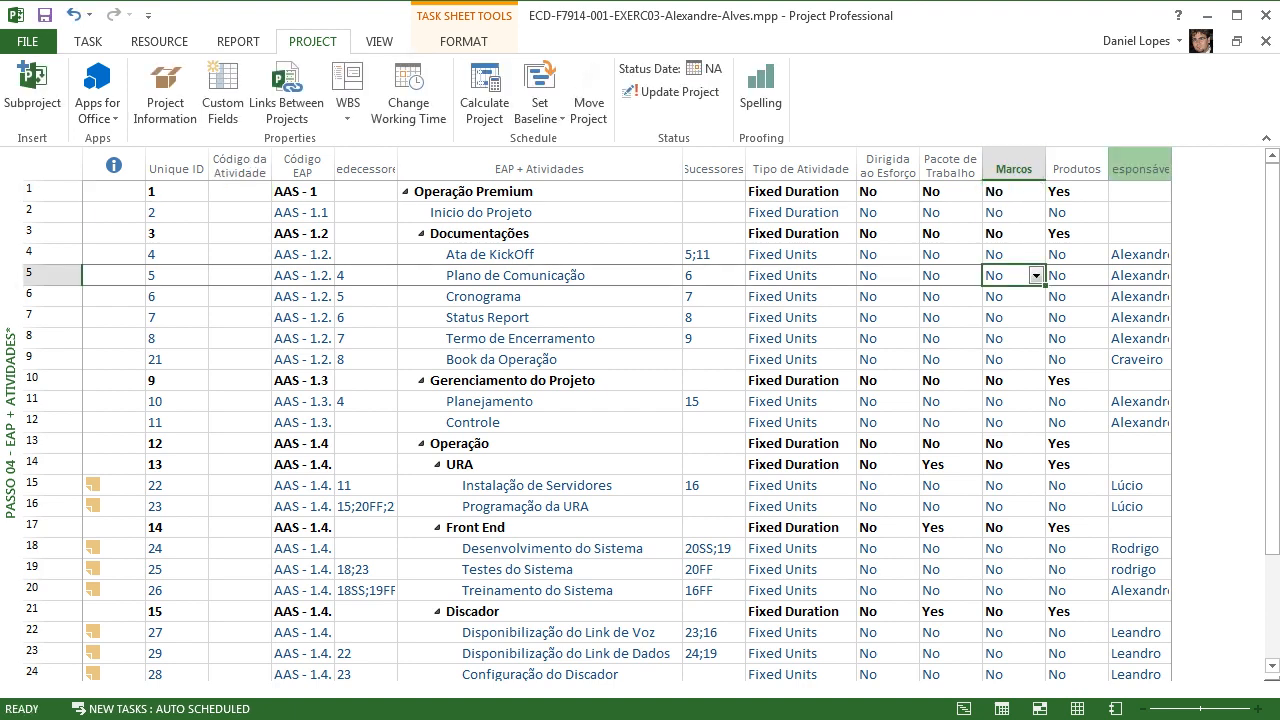
# Step: Fit the Responsável column to its contents and widen the Predecessores column slightly
pyautogui.doubleClick(1171, 169)
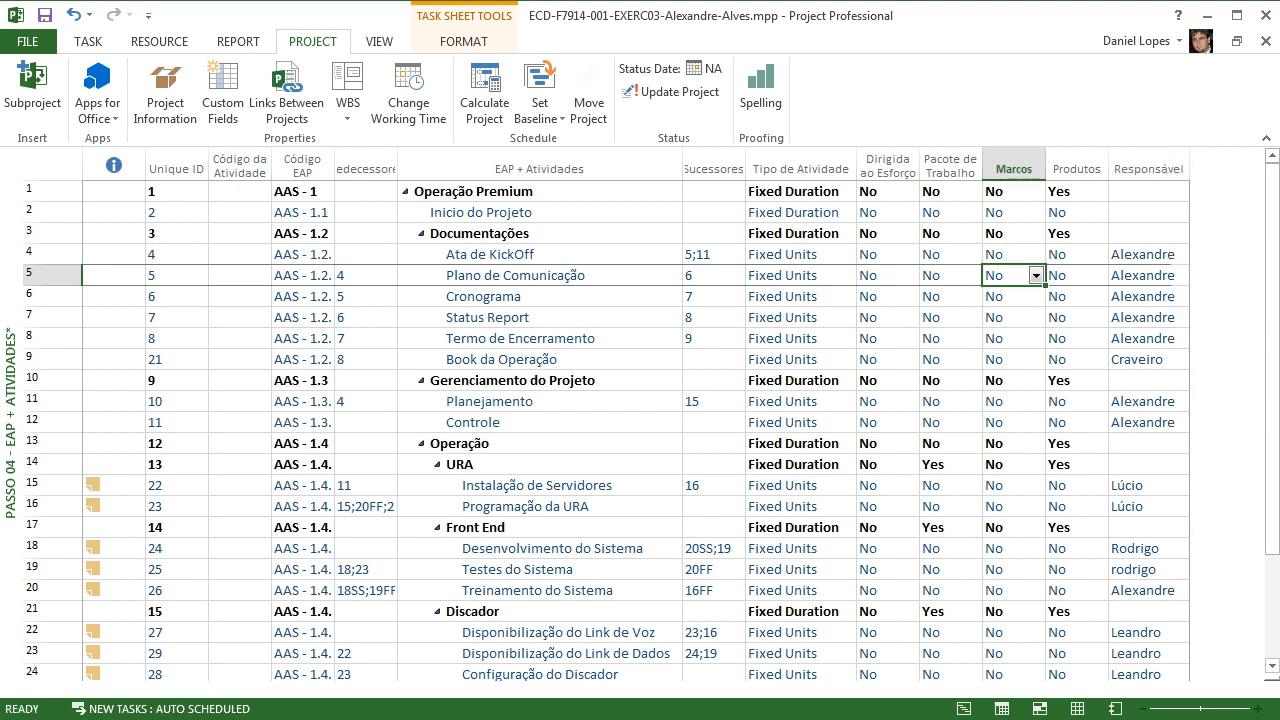
pyautogui.click(714, 255)
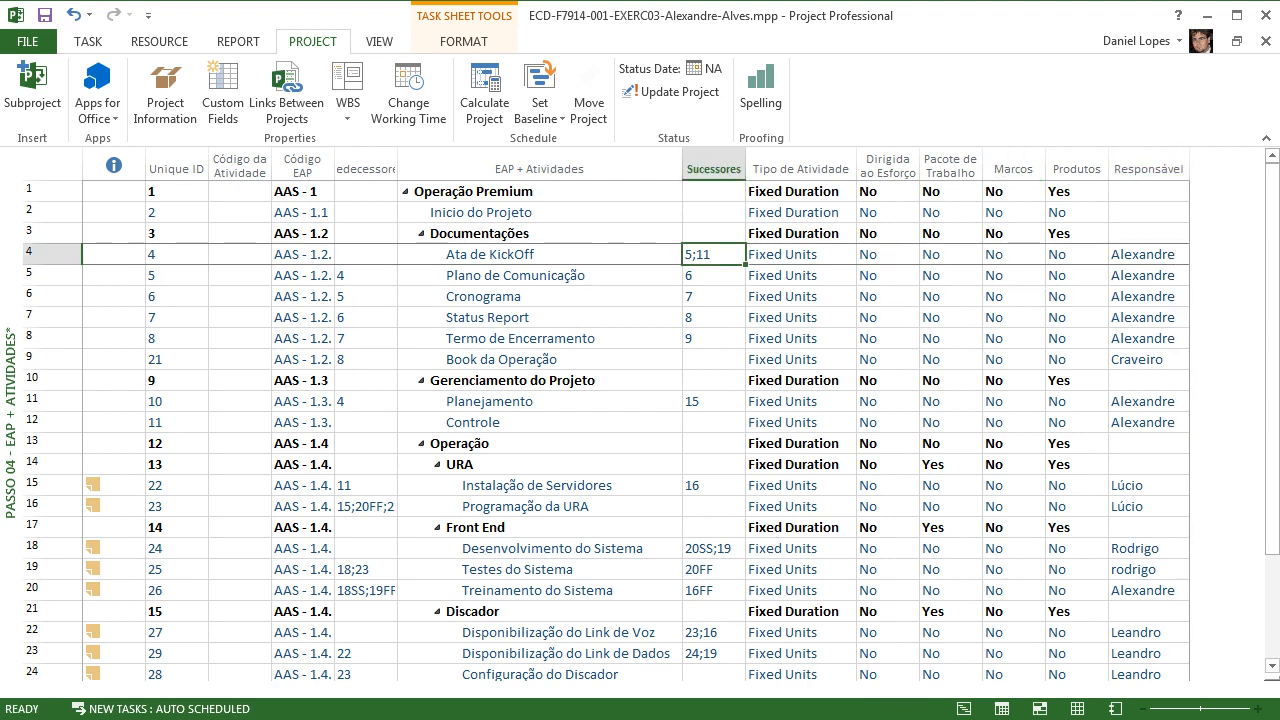
pyautogui.click(540, 212)
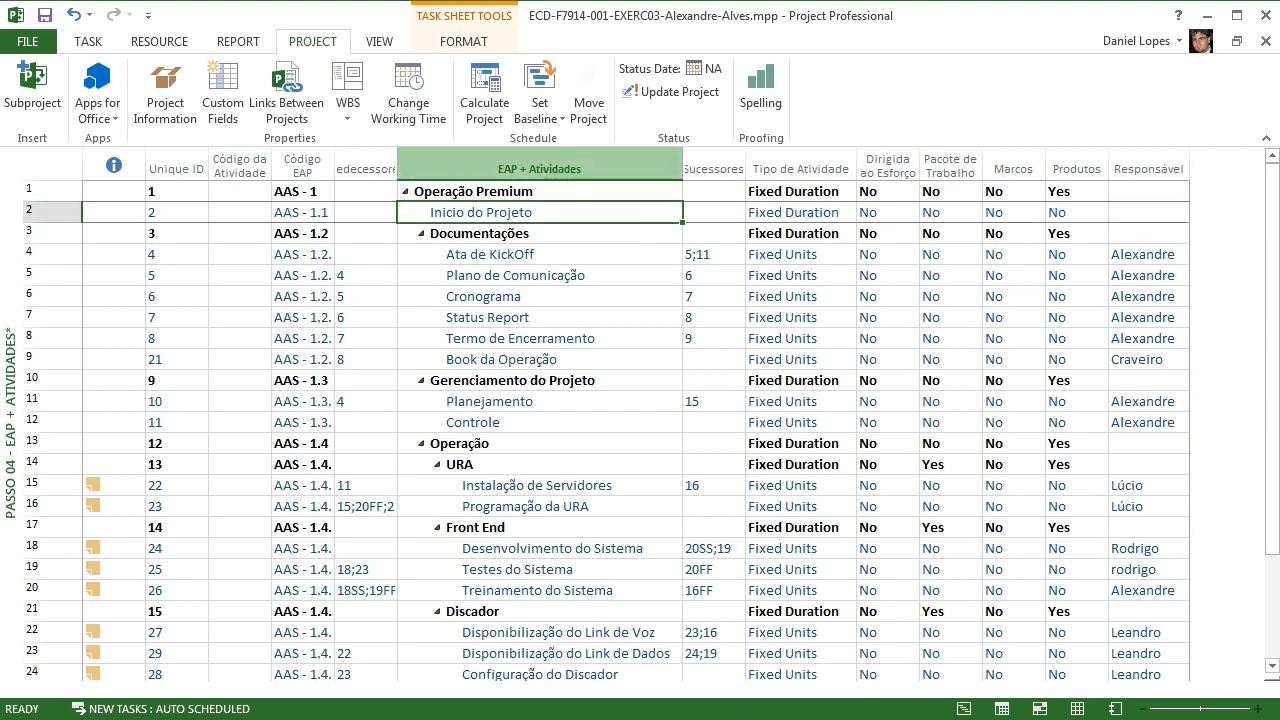
pyautogui.moveTo(396, 169); pyautogui.dragTo(408, 169)
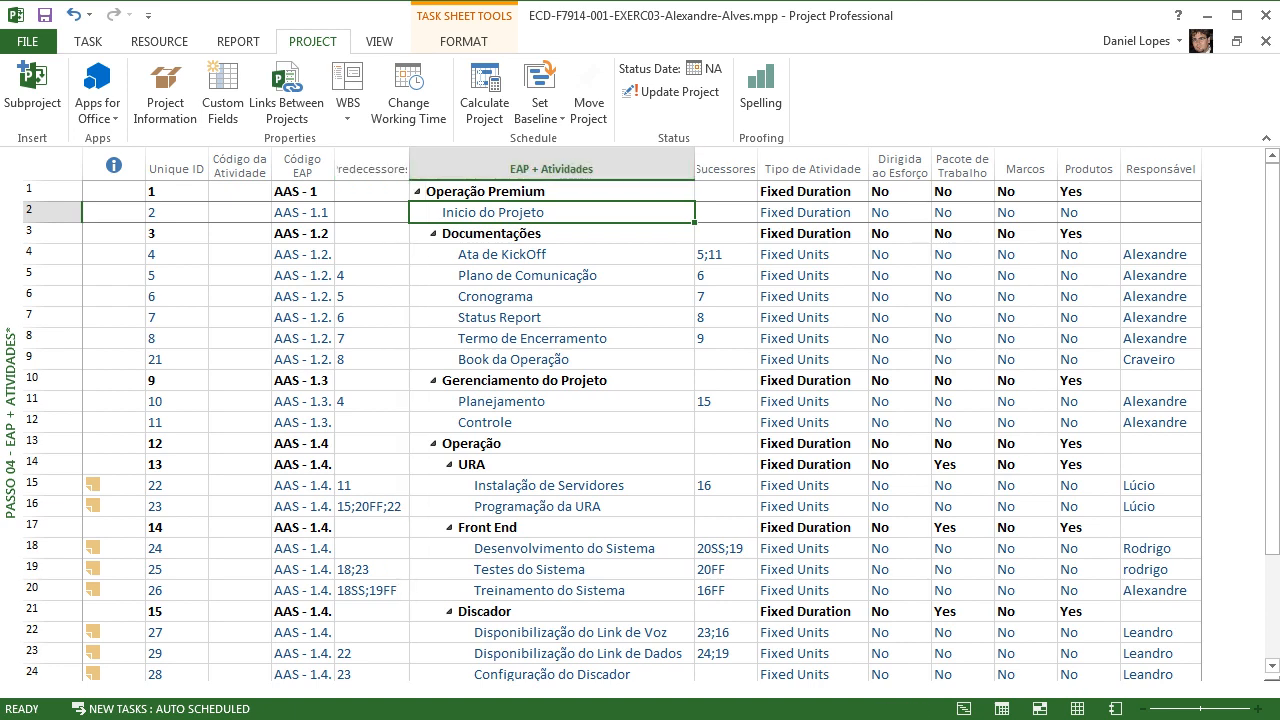
# Step: Examine the Predecessores and Sucessores cells of the tasks from Inicio do Projeto to Ata de KickOff
pyautogui.press('Left')
pyautogui.press('Down')
pyautogui.press('Down')
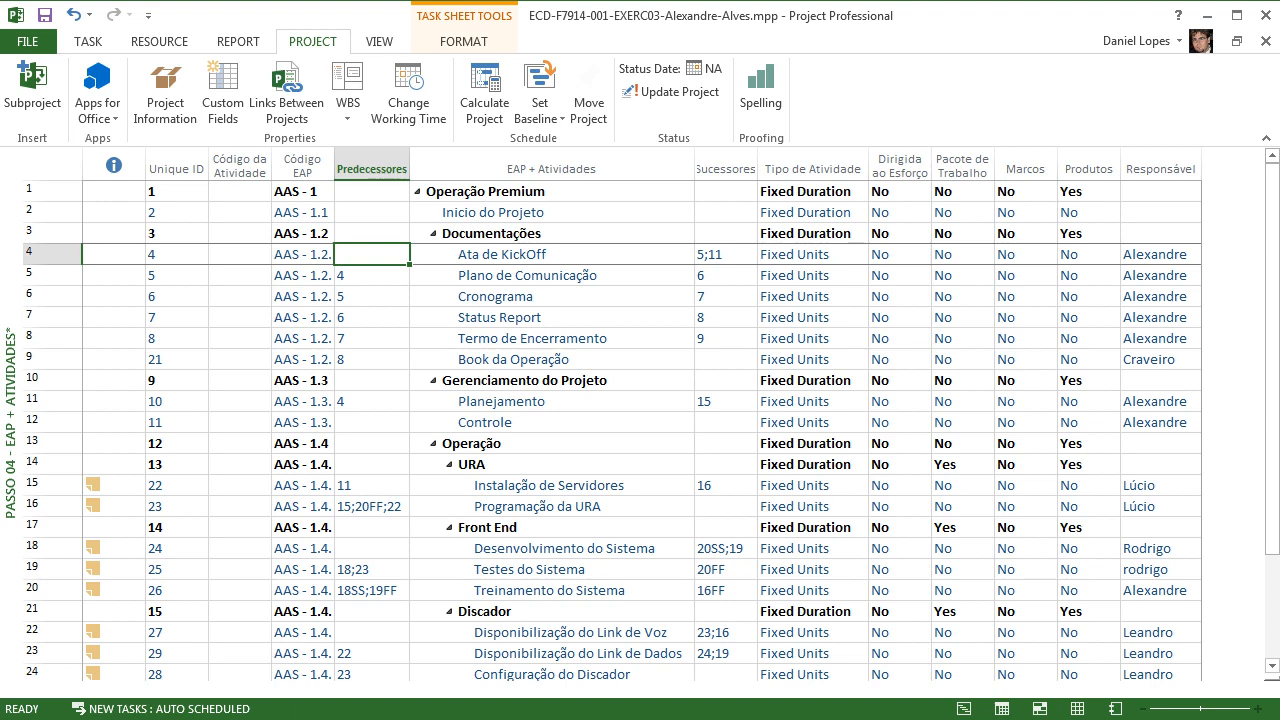
pyautogui.click(726, 213)
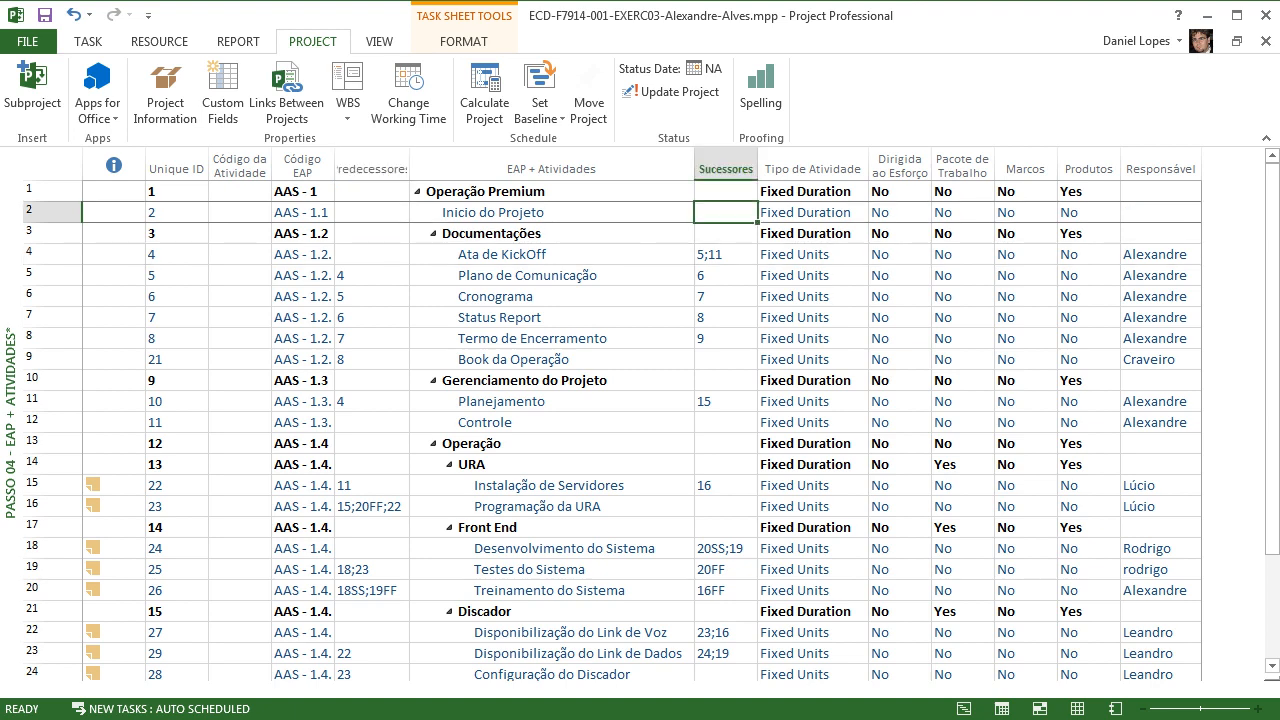
pyautogui.press('Down')
pyautogui.press('Up')
pyautogui.press('Left')
pyautogui.press('Left')
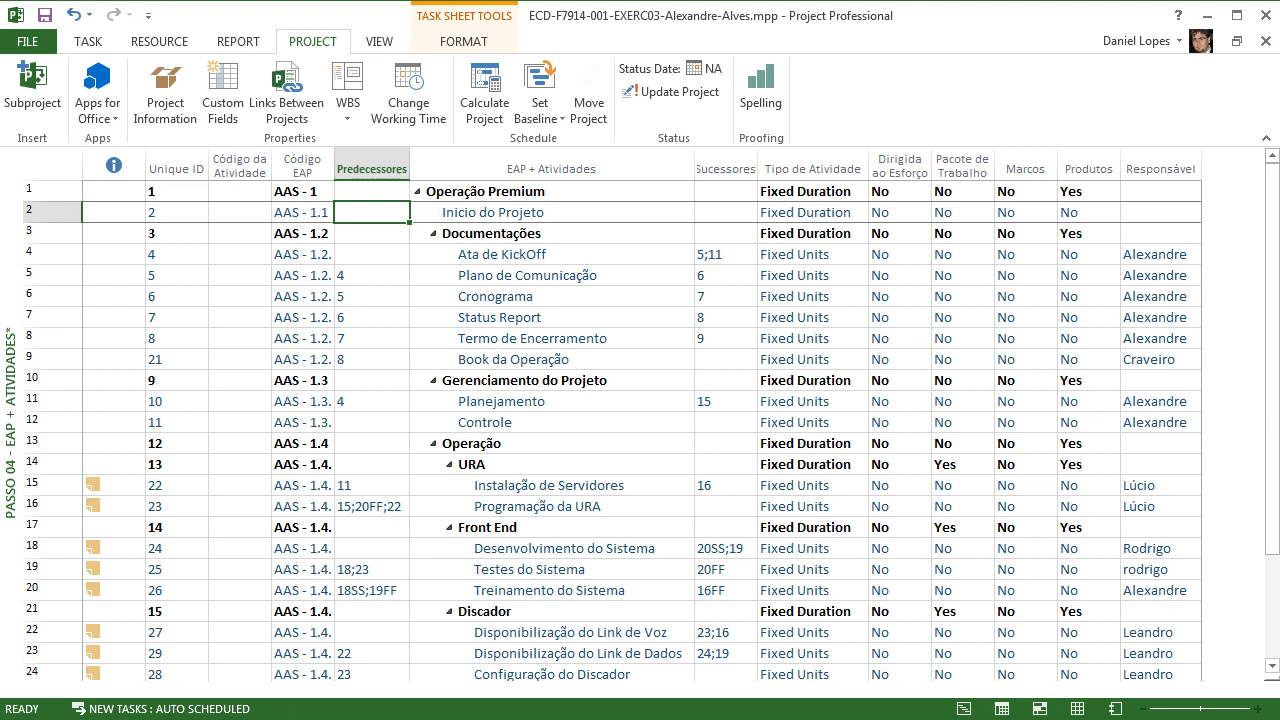
# Step: Check the Sucessores cell of Operação and the Predecessores cell of Controle, and look through the remaining tasks to Fim do Projeto
pyautogui.click(726, 443)
pyautogui.click(372, 423)
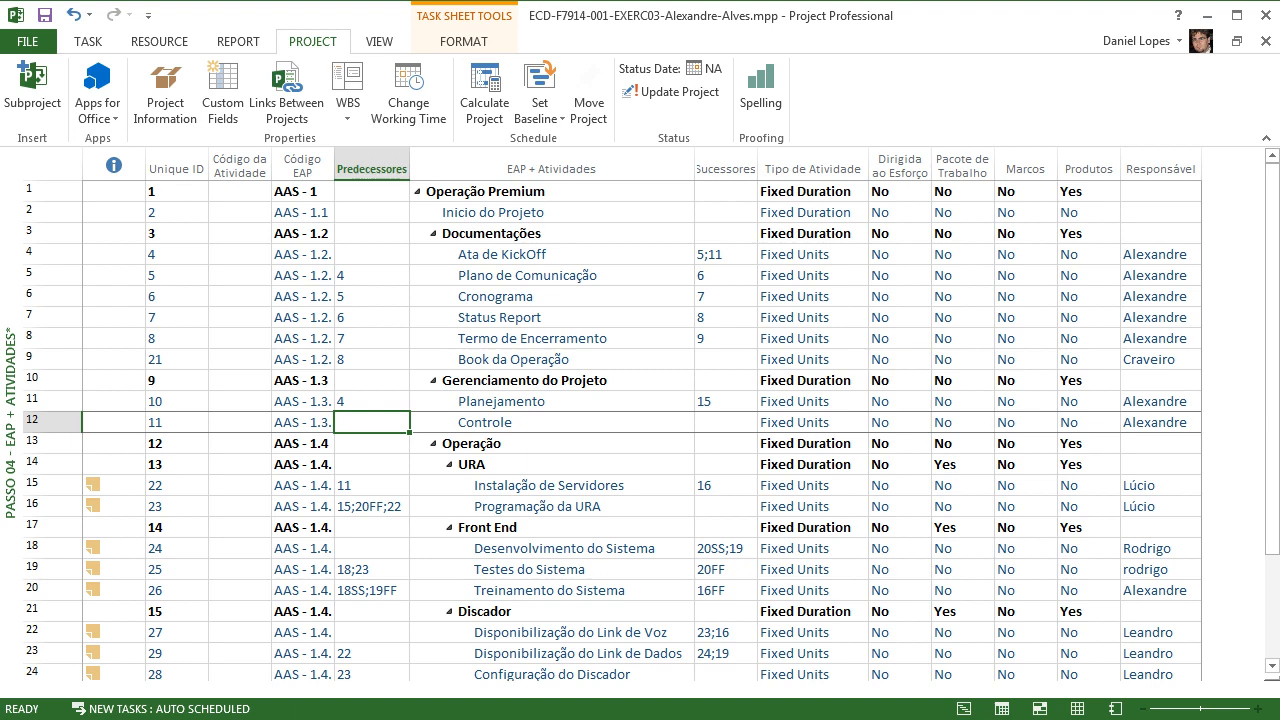
pyautogui.scroll(-2, 50, 500)
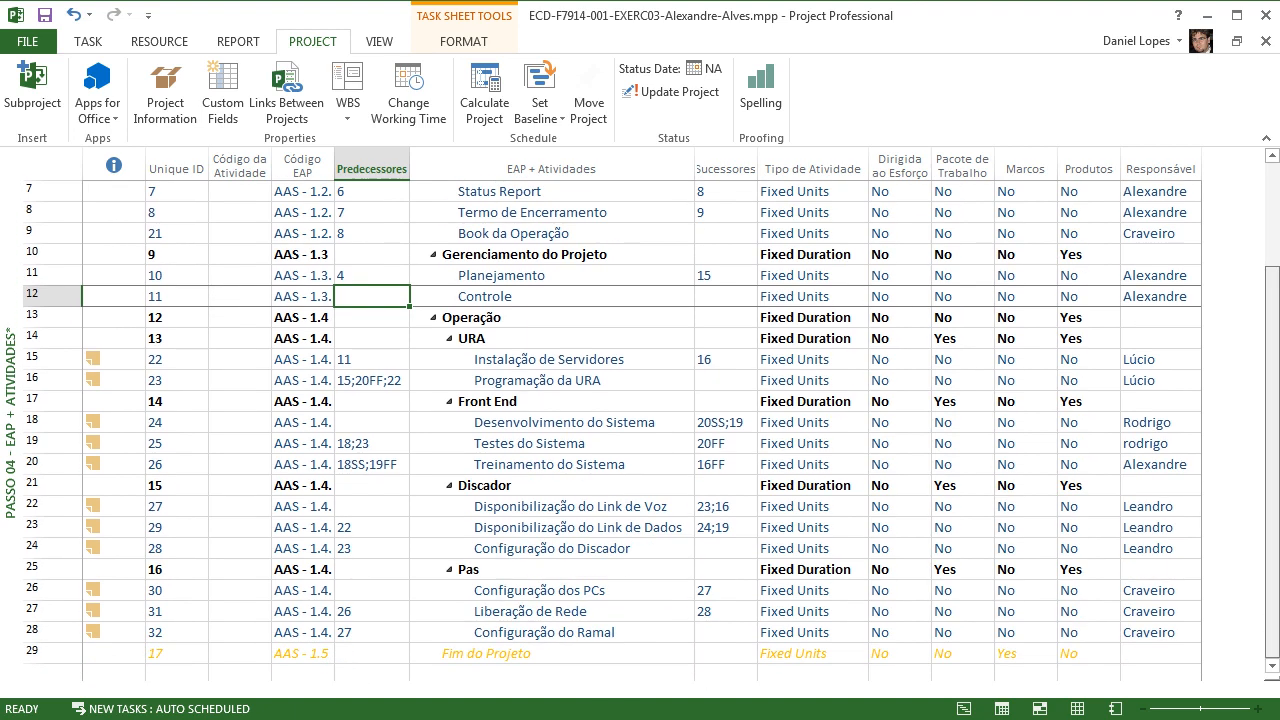
# Step: Switch the project to the combined Passo 04 - EAP + Atividades view with the task name form
pyautogui.rightClick(12, 400)
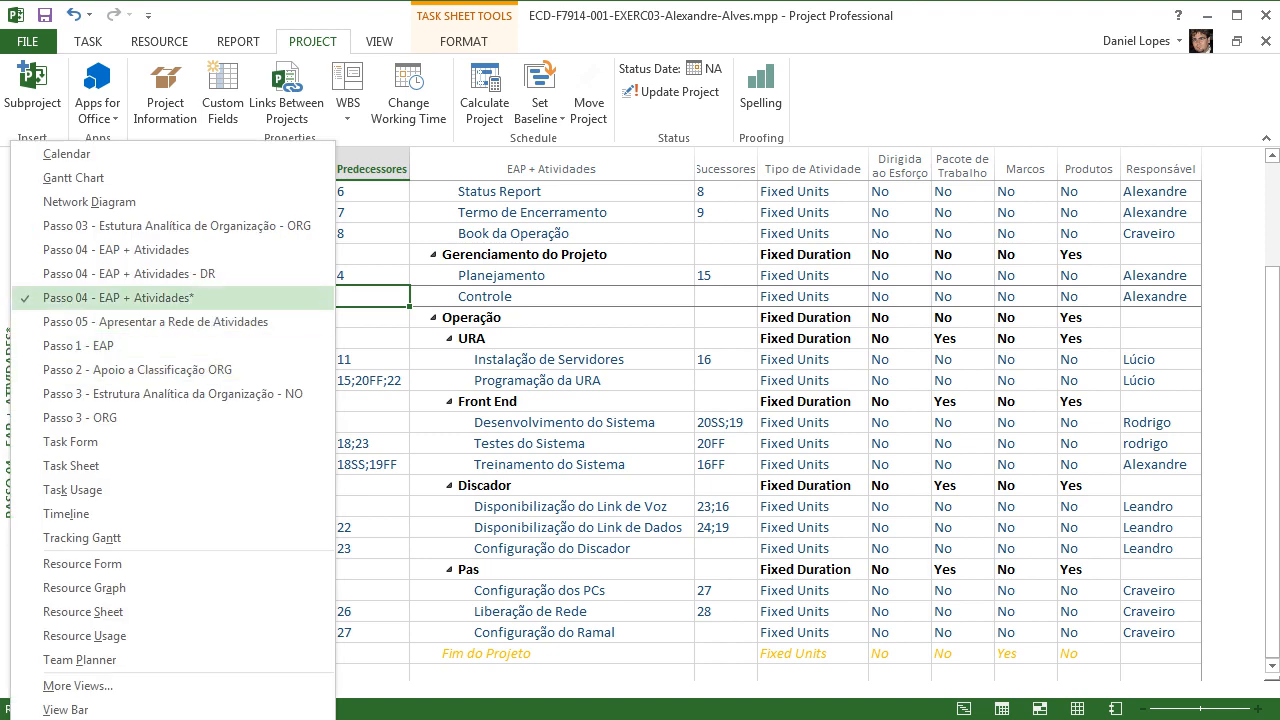
pyautogui.click(118, 298)
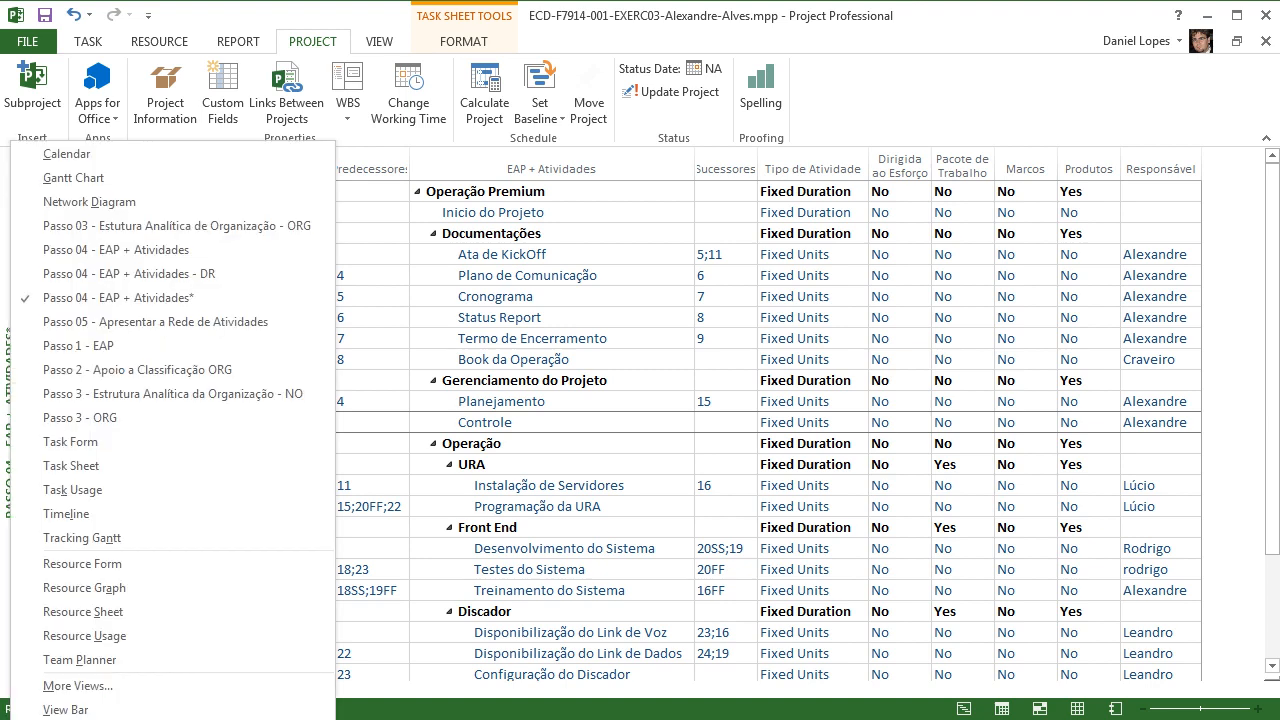
pyautogui.rightClick(14, 394)
pyautogui.click(118, 249)
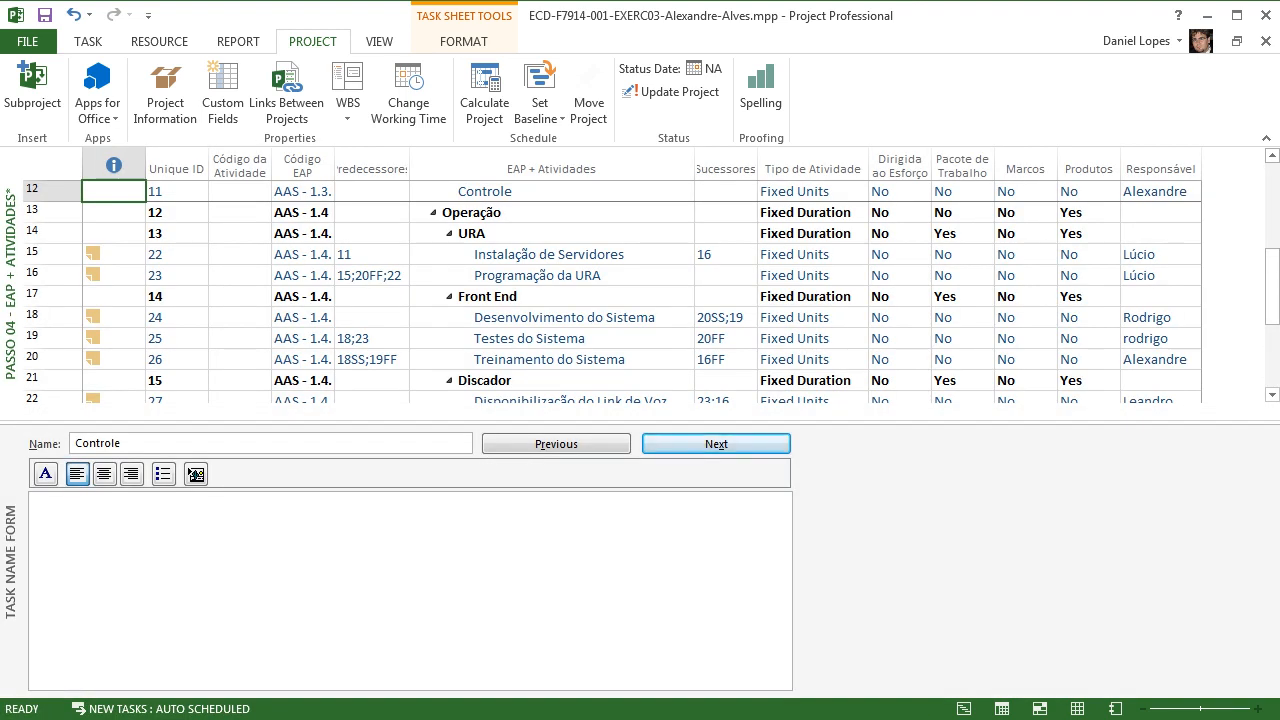
# Step: Examine the EAP dictionary notes of the tasks from Instalação de Servidores to Disponibilização do Link de Voz
pyautogui.click(114, 254)
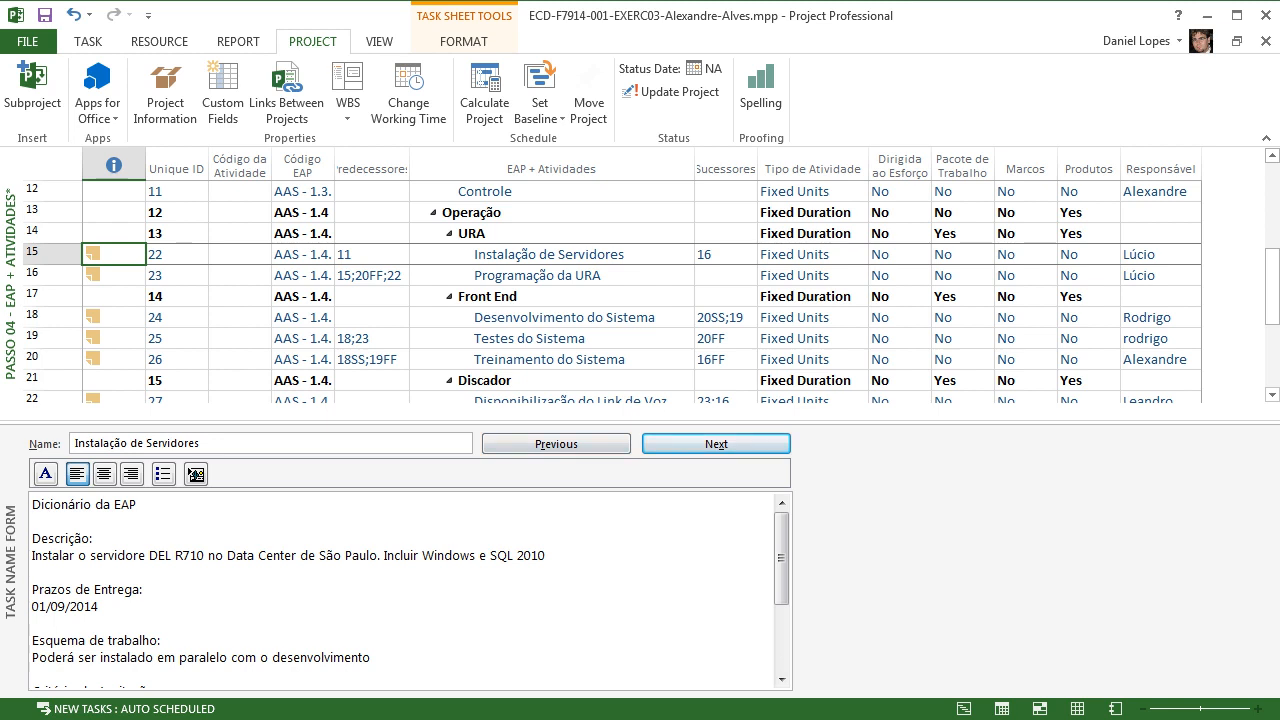
pyautogui.click(550, 255)
pyautogui.click(550, 276)
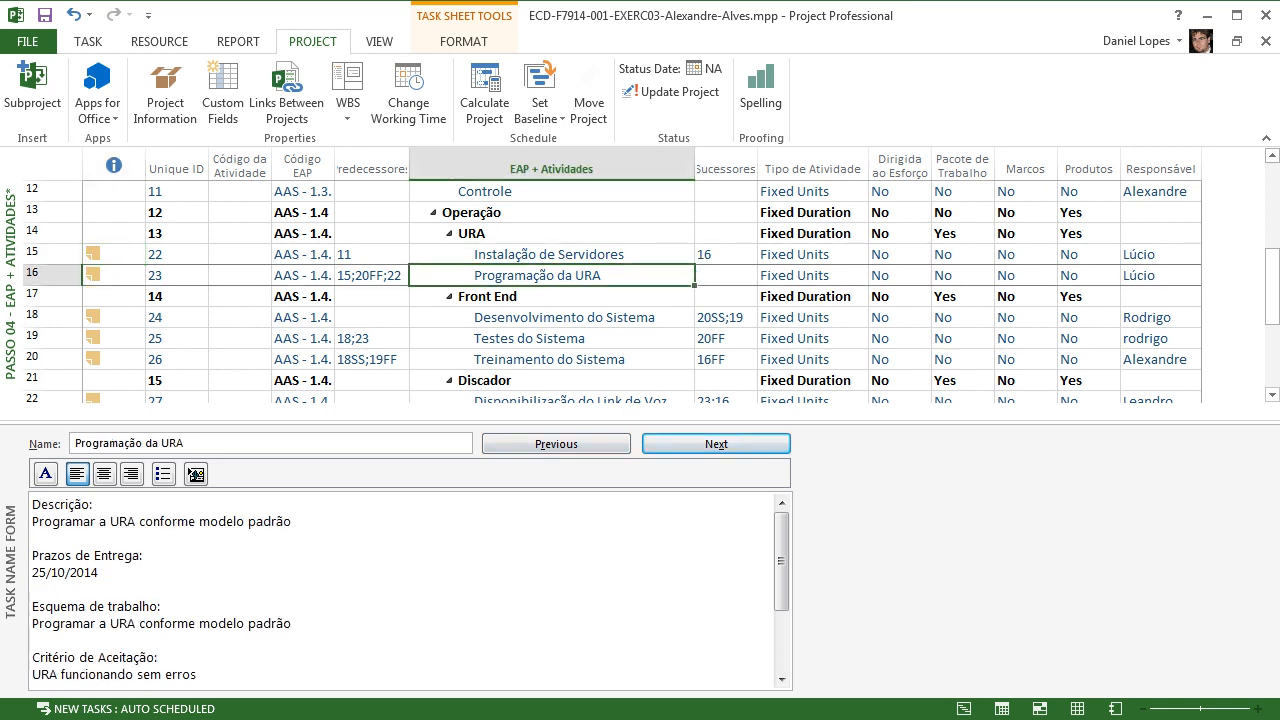
pyautogui.click(550, 297)
pyautogui.click(550, 318)
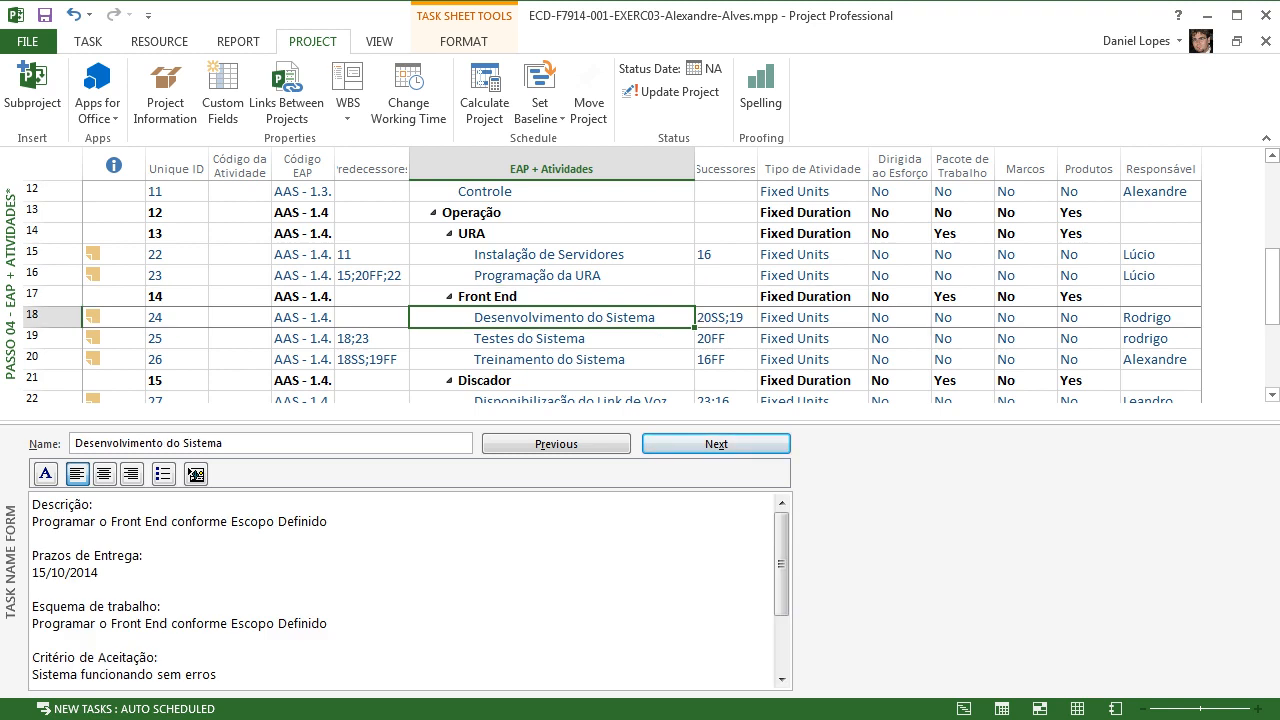
pyautogui.press('Down')
pyautogui.press('Down')
pyautogui.press('Down')
pyautogui.press('Down')
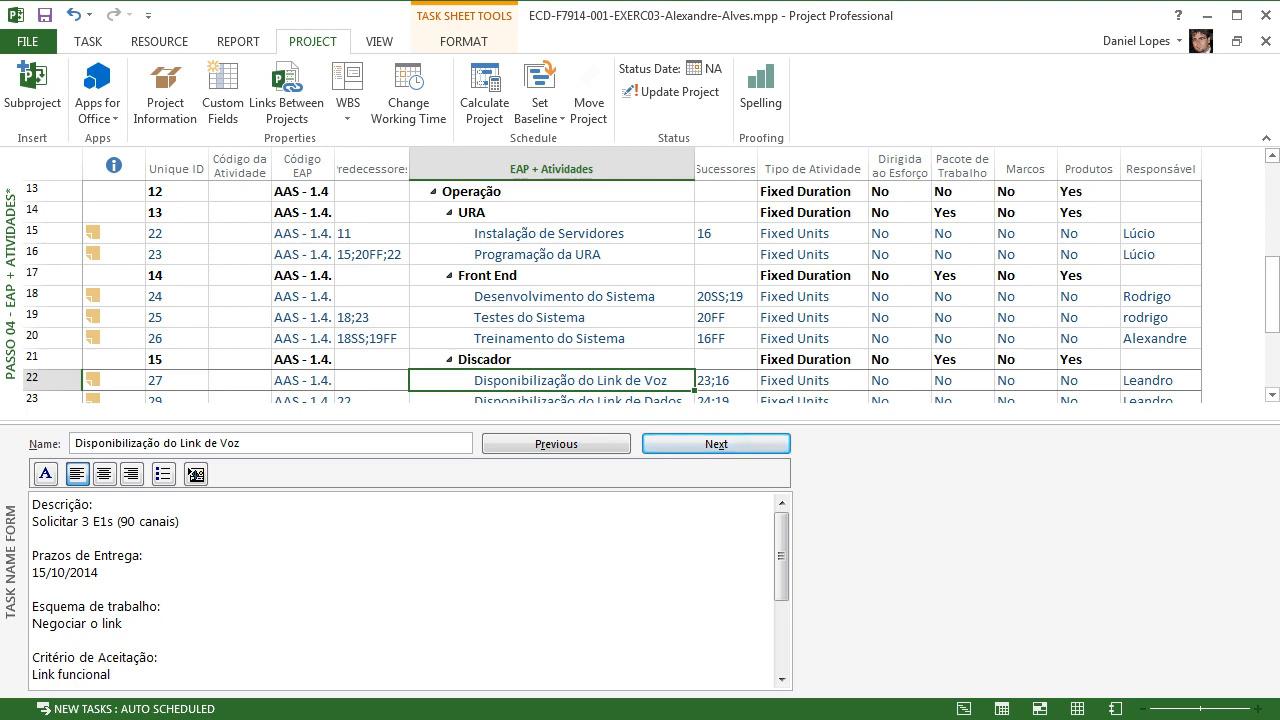
# Step: Switch to the Passo 04 - EAP + Atividades - DR view and examine the relationship diagrams of the voice and data link tasks
pyautogui.rightClick(10, 298)
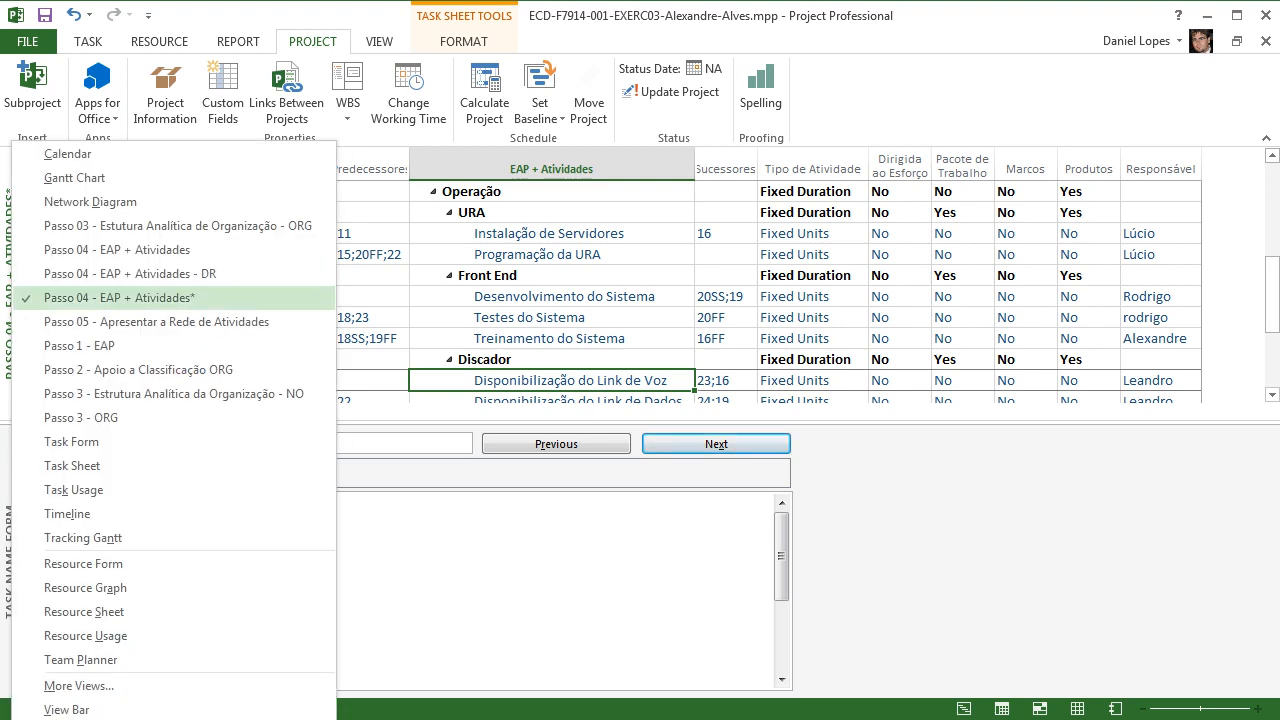
pyautogui.click(120, 274)
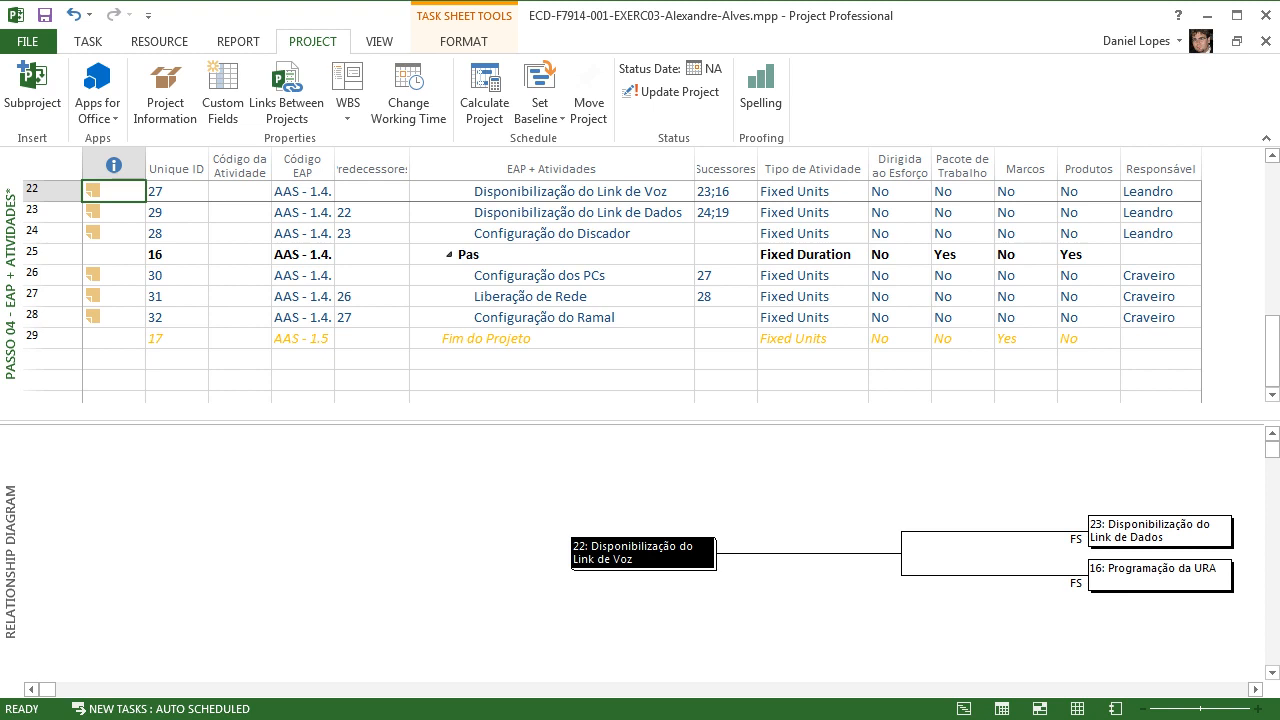
pyautogui.click(577, 213)
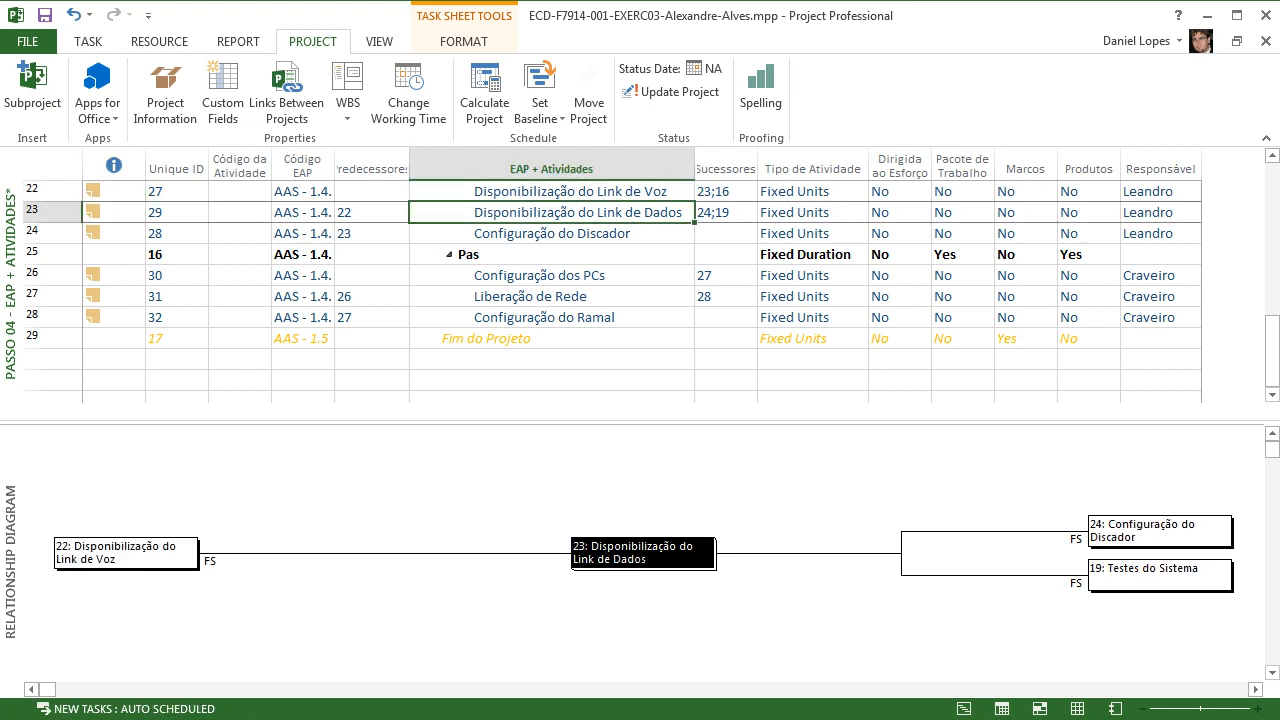
pyautogui.press('Up')
pyautogui.press('Up')
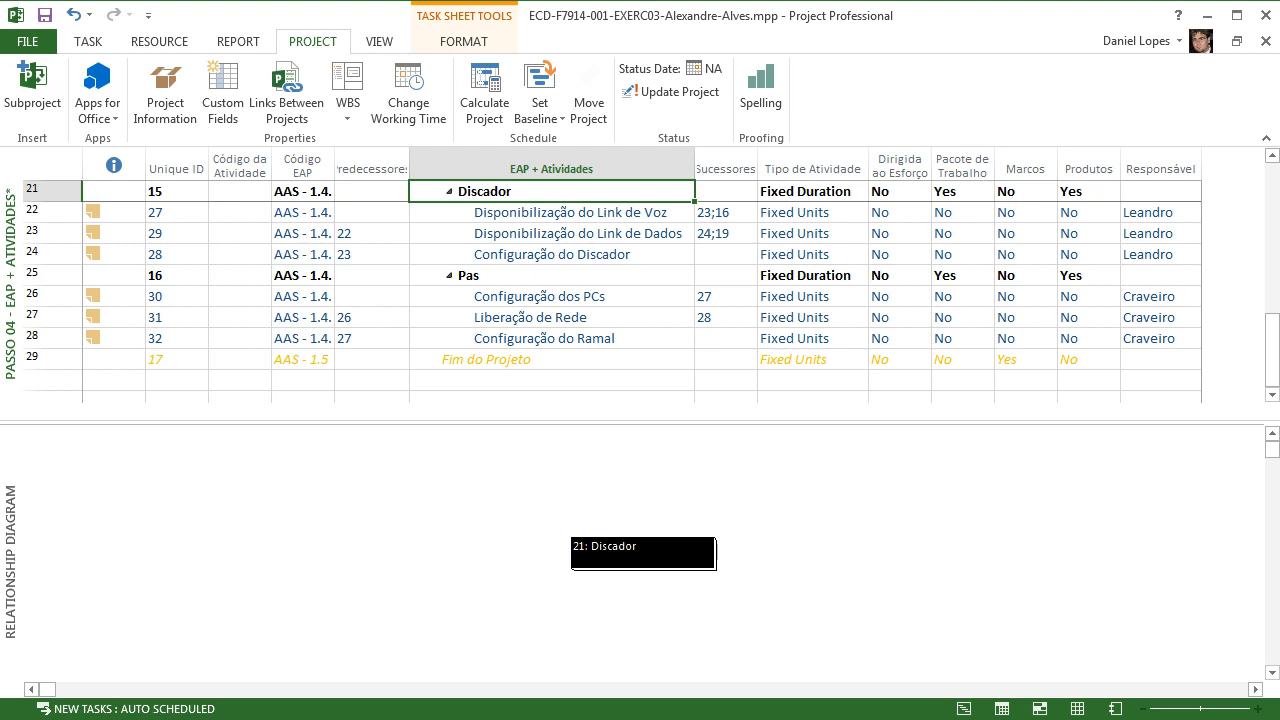
pyautogui.press('Down')
pyautogui.press('Down')
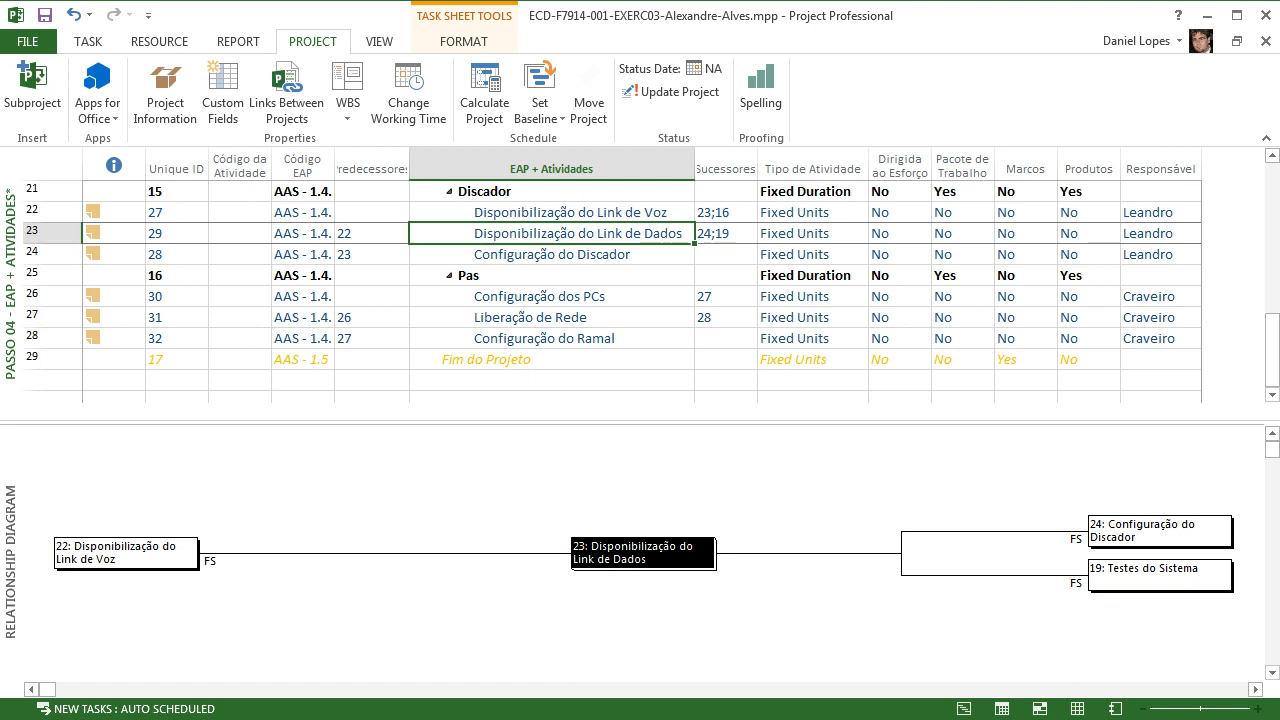
# Step: Examine the relationship diagrams of the tasks from Disponibilização do Link de Voz through Configuração do Ramal
pyautogui.press('Up')
pyautogui.press('Down')
pyautogui.press('Down')
pyautogui.press('Down')
pyautogui.press('Down')
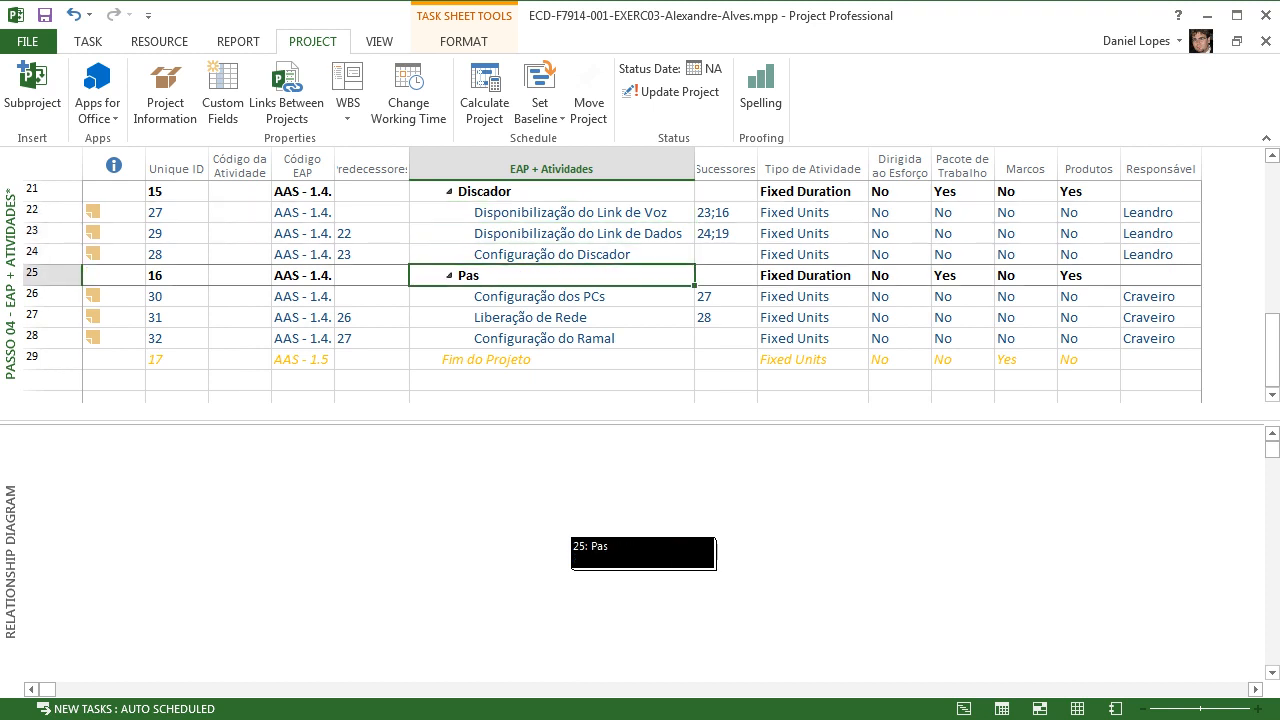
pyautogui.press('Down')
pyautogui.press('Down')
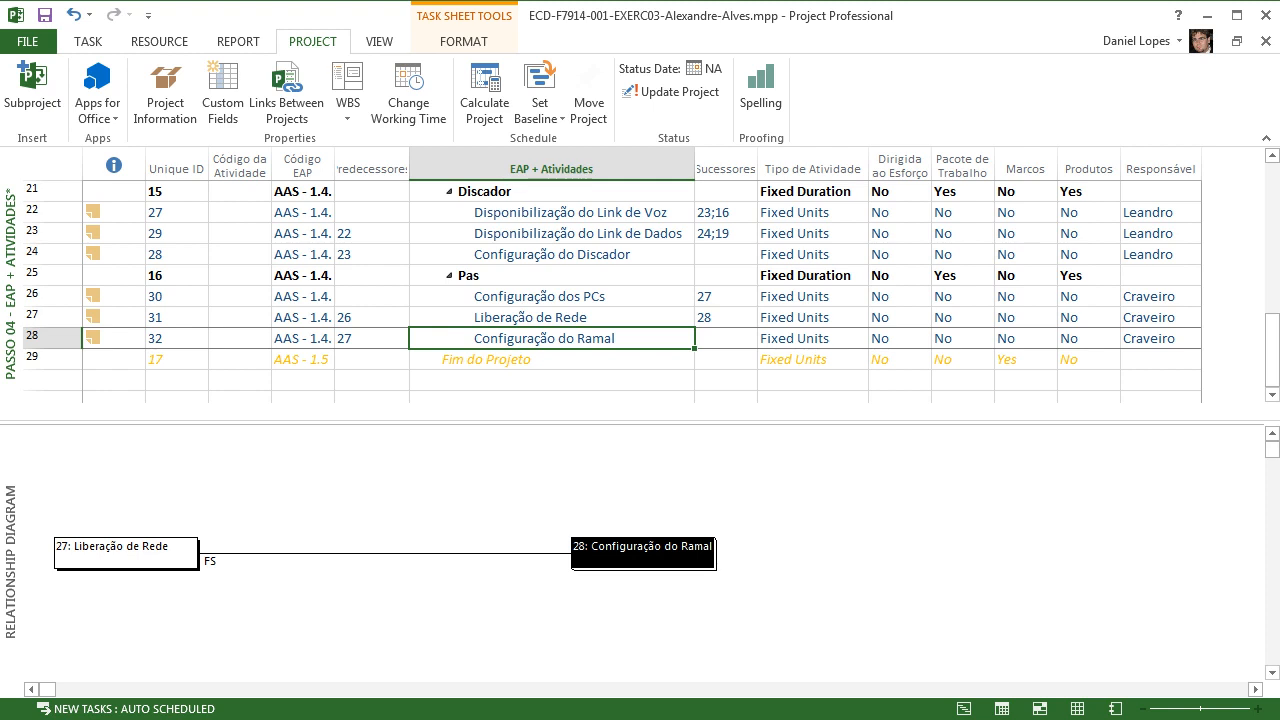
# Step: Switch to the Passo 03 - Estutura Analítica de Organização - ORG view and remove the relationship diagram pane
pyautogui.rightClick(9, 340)
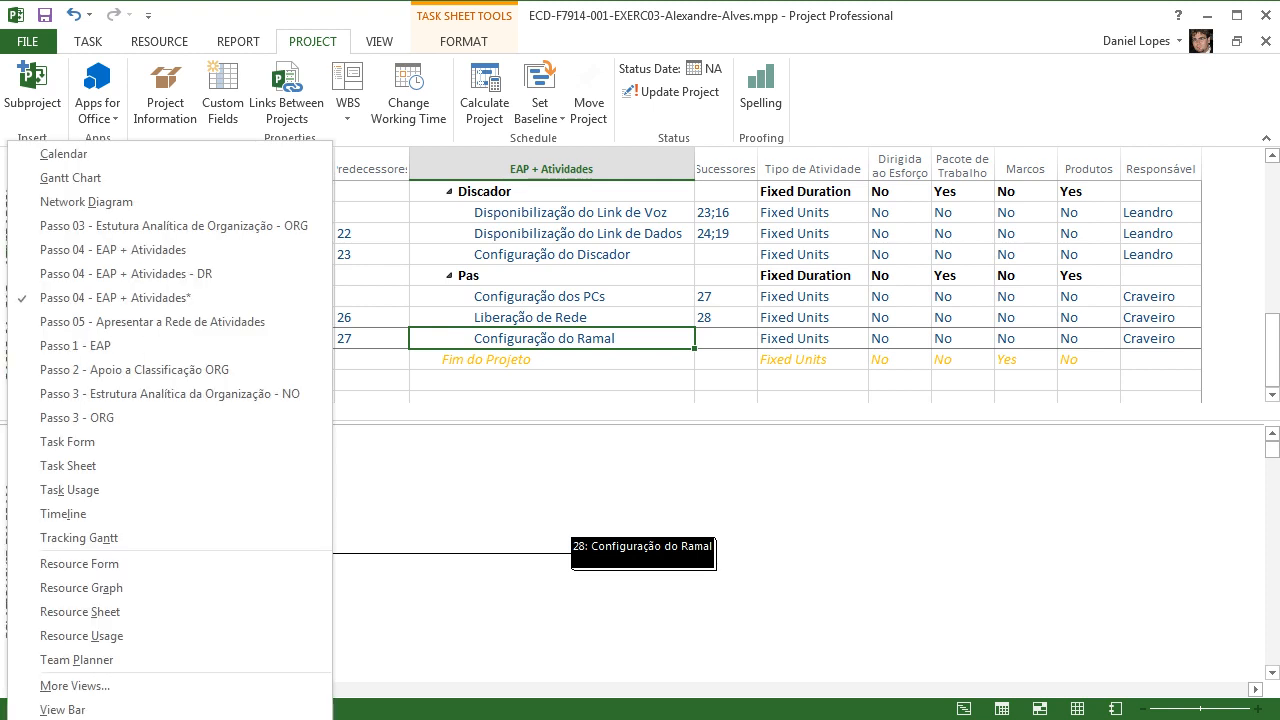
pyautogui.click(115, 297)
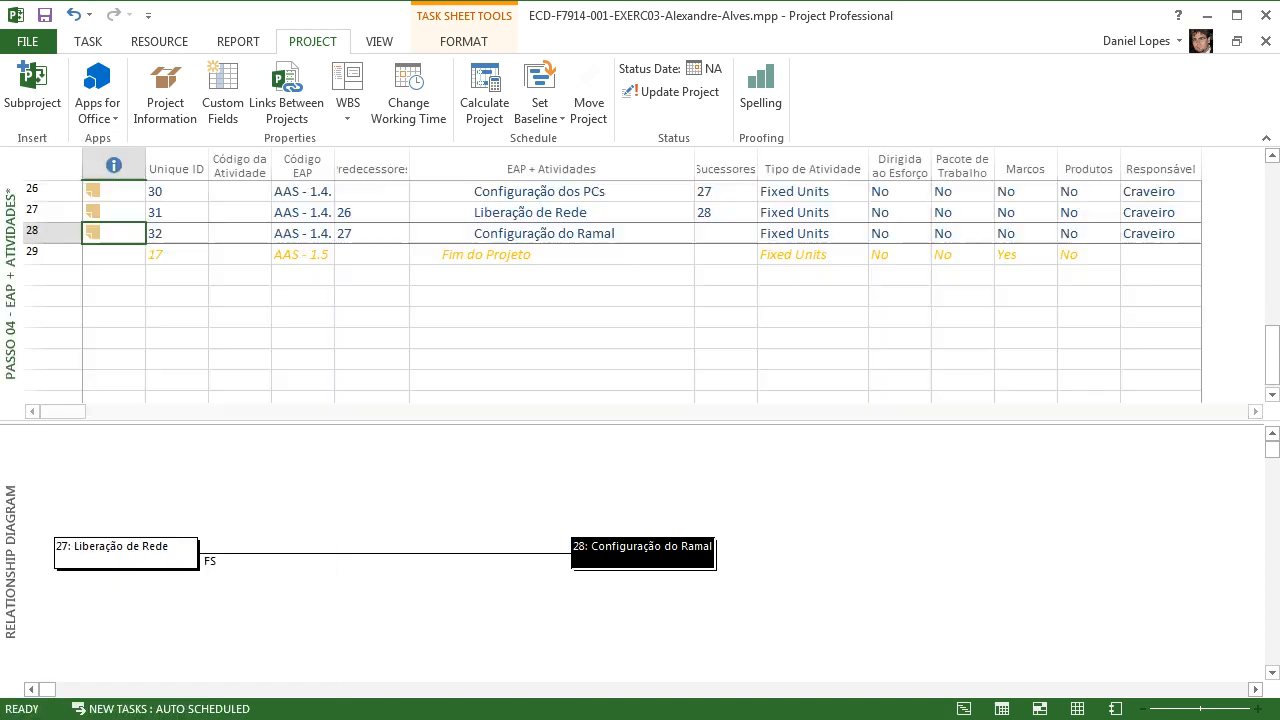
pyautogui.rightClick(11, 284)
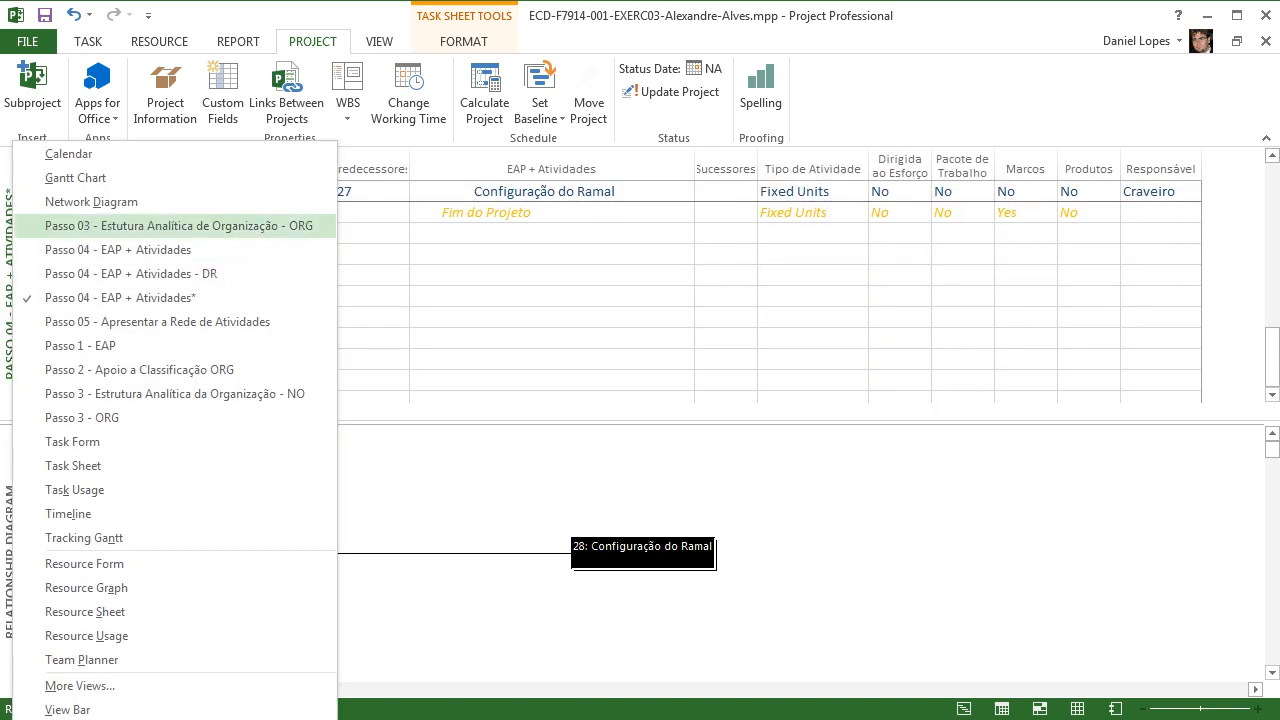
pyautogui.click(178, 225)
pyautogui.rightClick(10, 290)
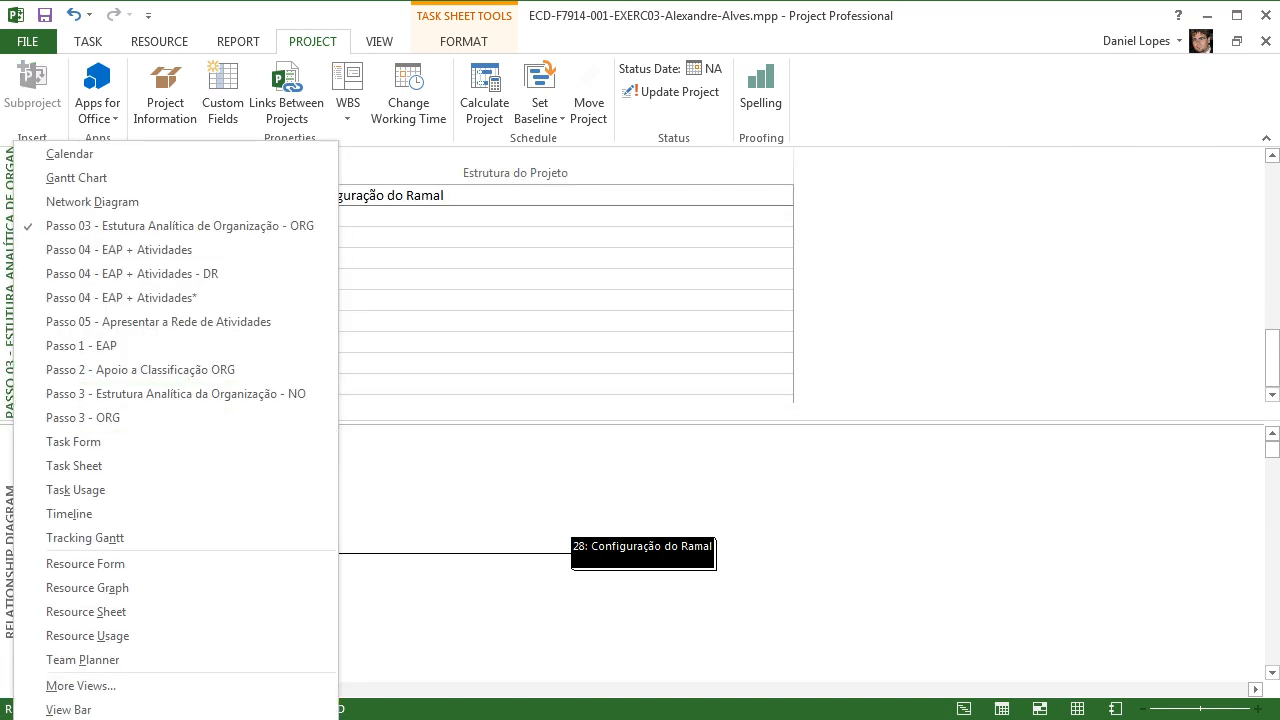
pyautogui.click(560, 422)
pyautogui.moveTo(560, 422); pyautogui.dragTo(560, 697)
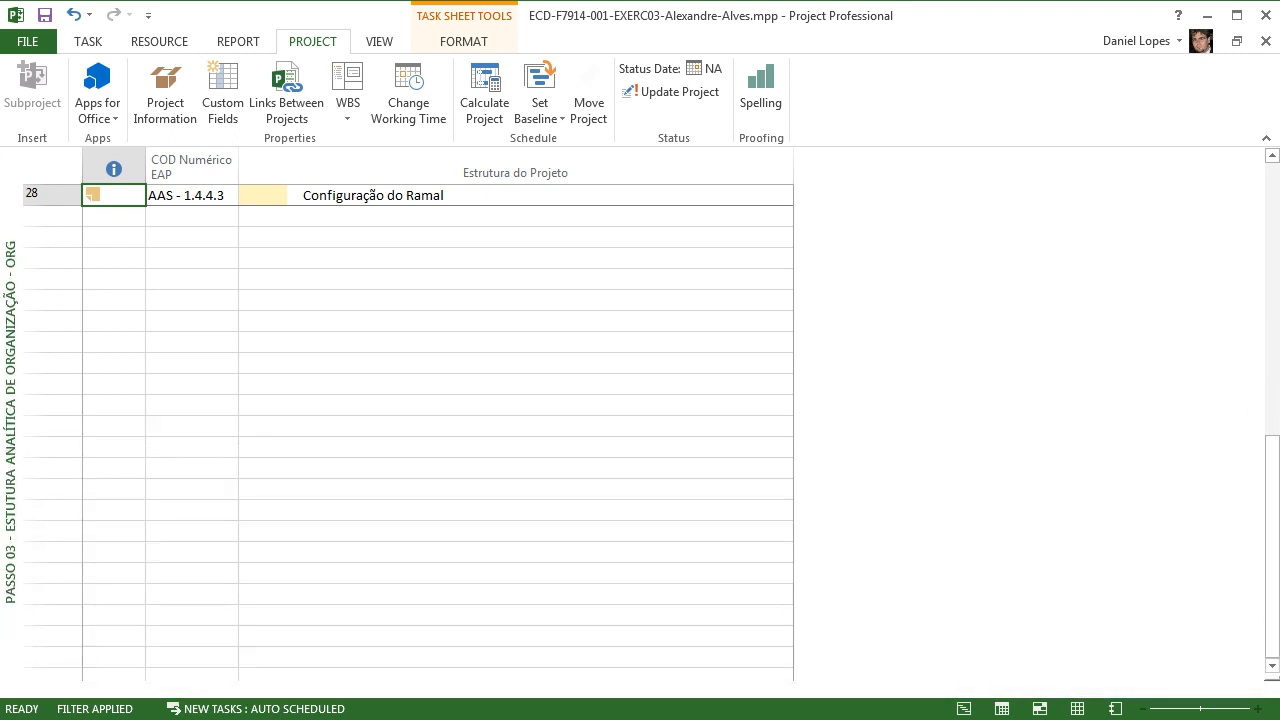
# Step: Edit the definition of the Passo 04 - EAP + Atividades* view and turn off its Show in menu option
pyautogui.rightClick(10, 400)
pyautogui.click(80, 686)
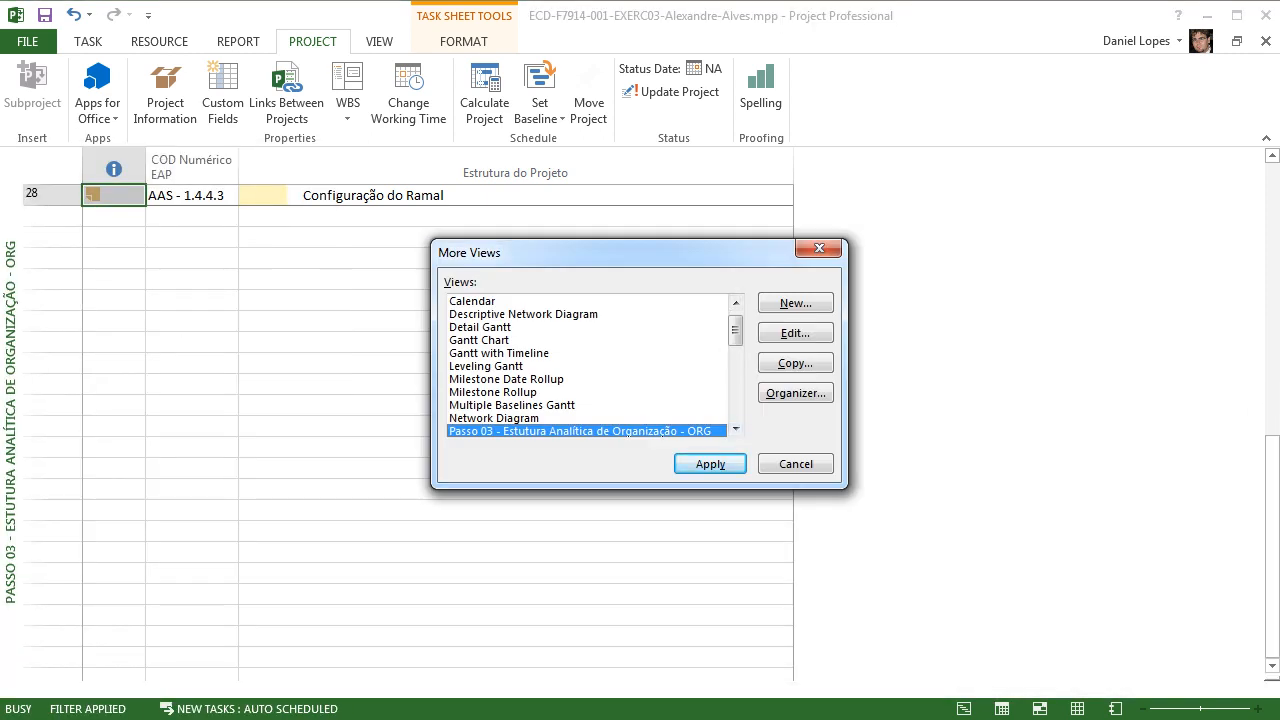
pyautogui.scroll(-3, 590, 364)
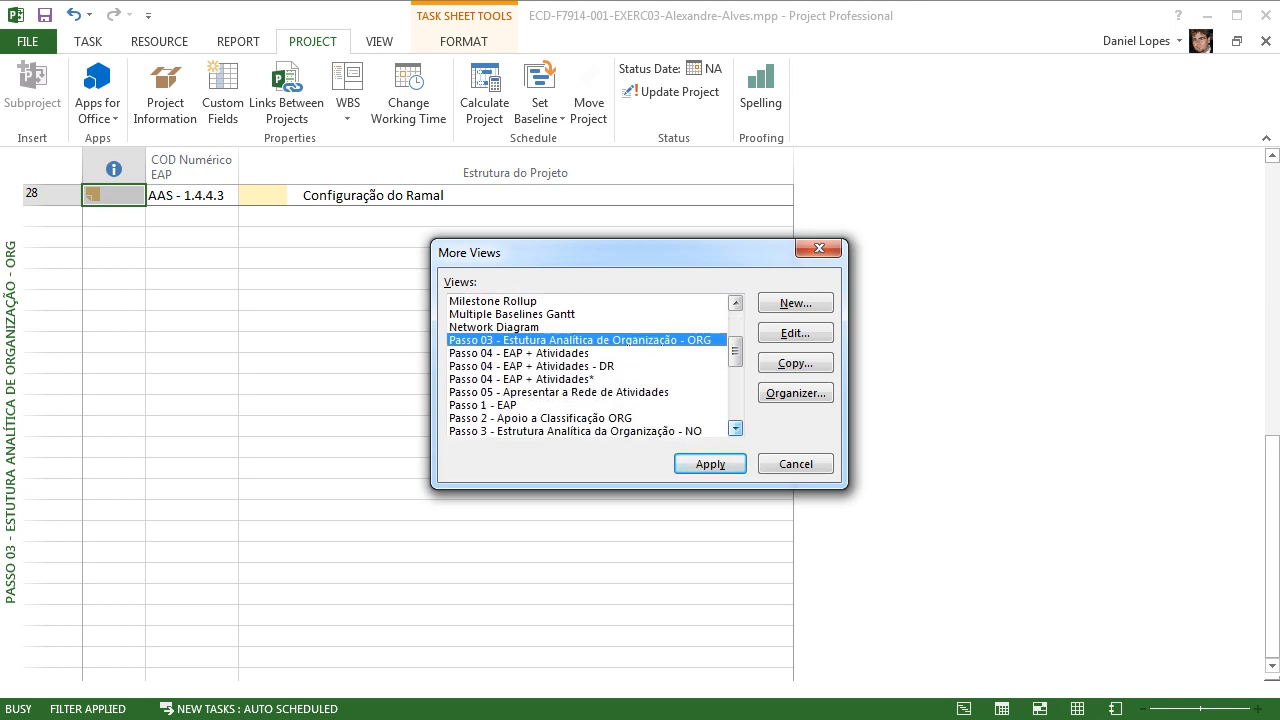
pyautogui.click(521, 380)
pyautogui.click(795, 333)
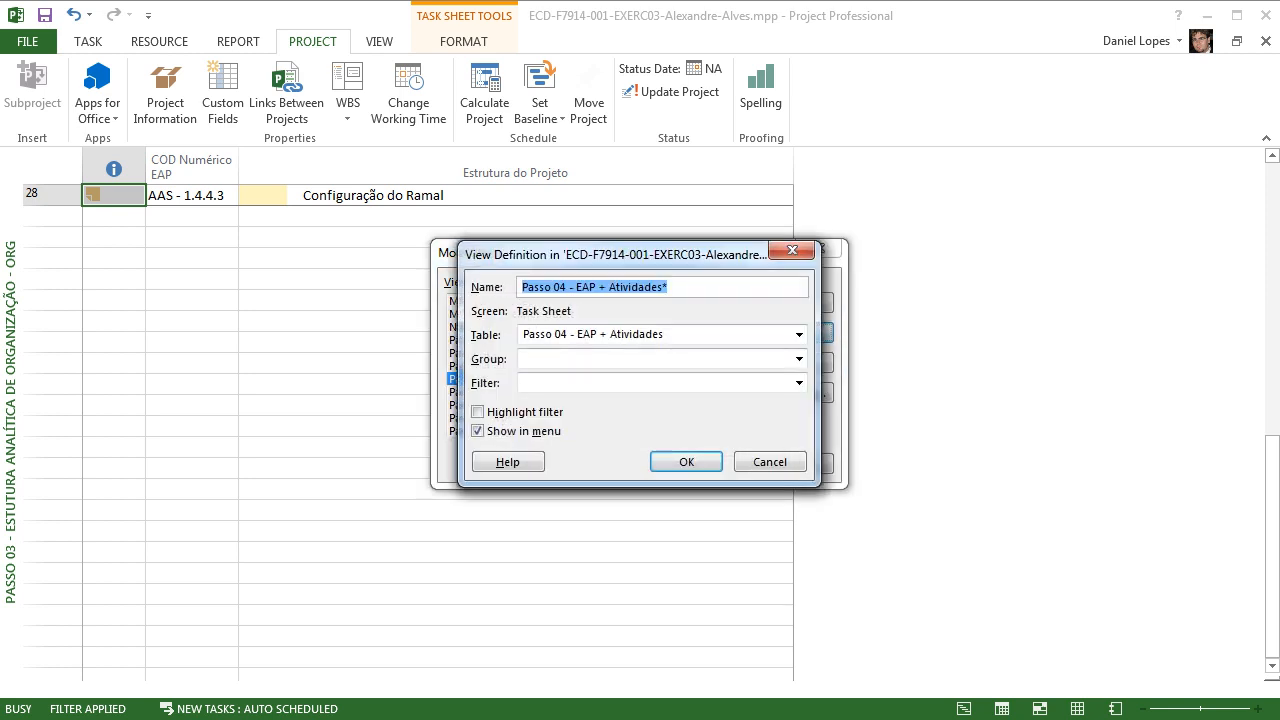
pyautogui.click(478, 431)
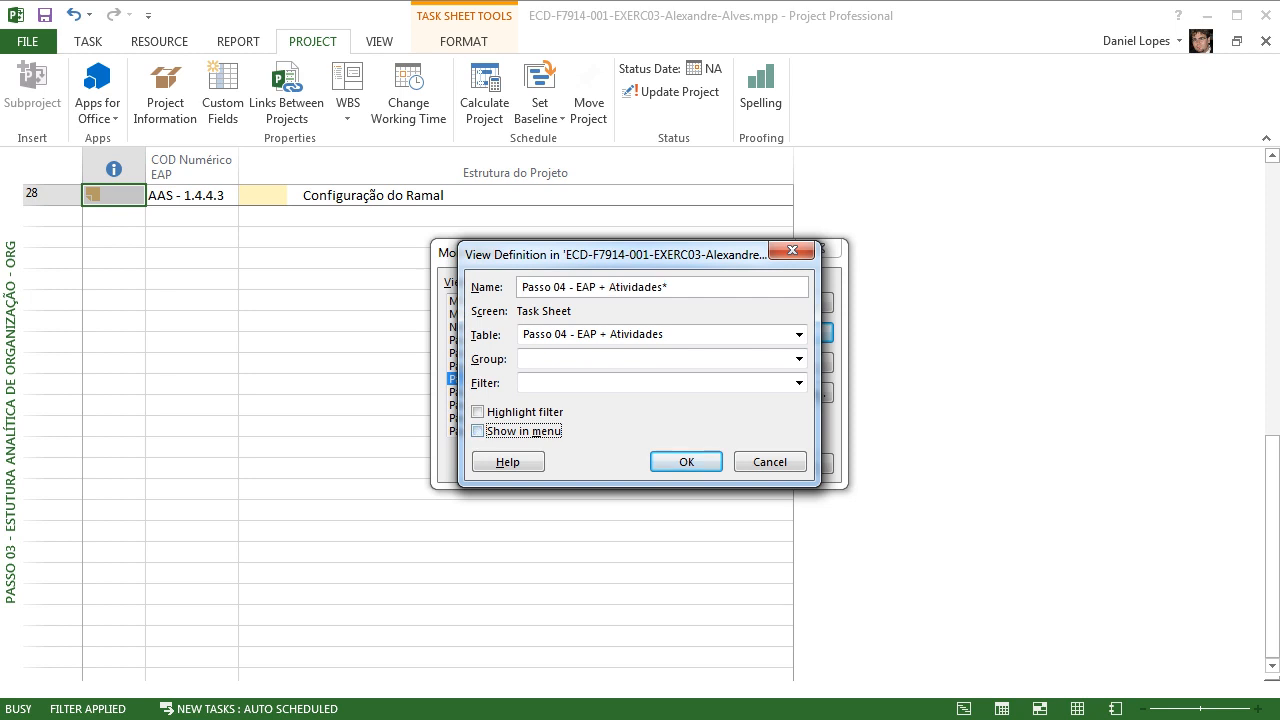
pyautogui.click(686, 462)
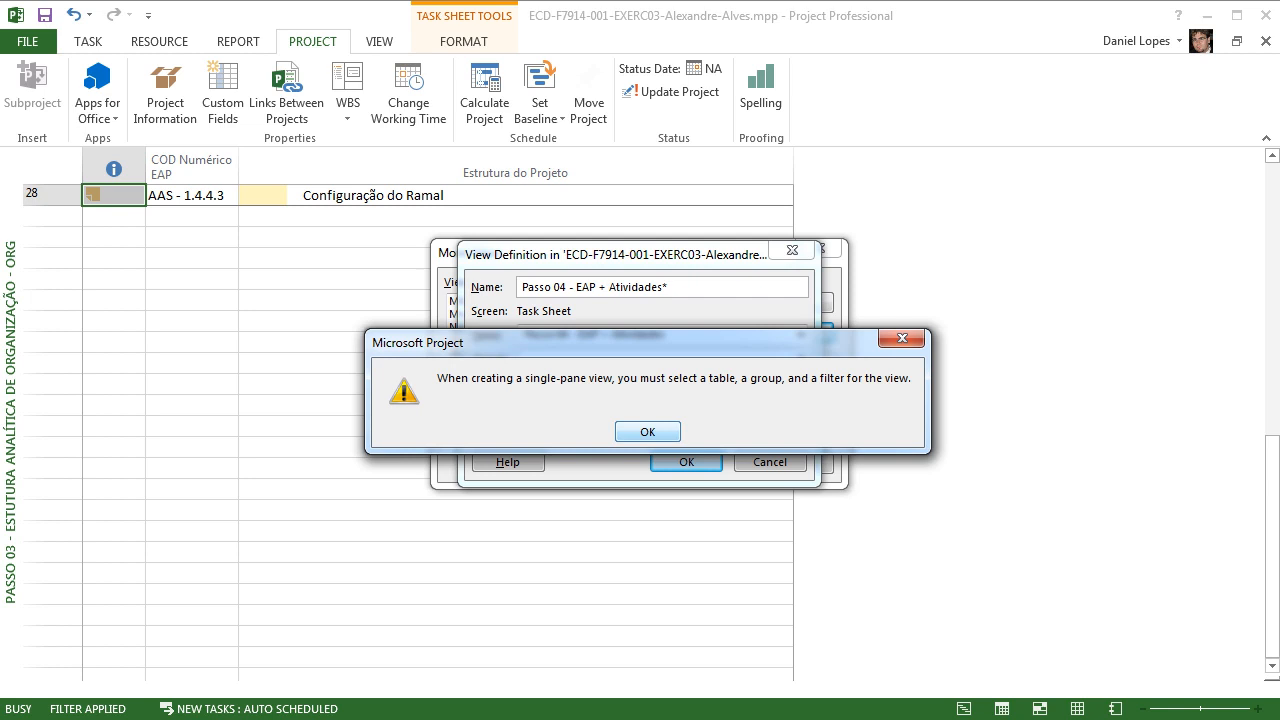
pyautogui.press('Return')
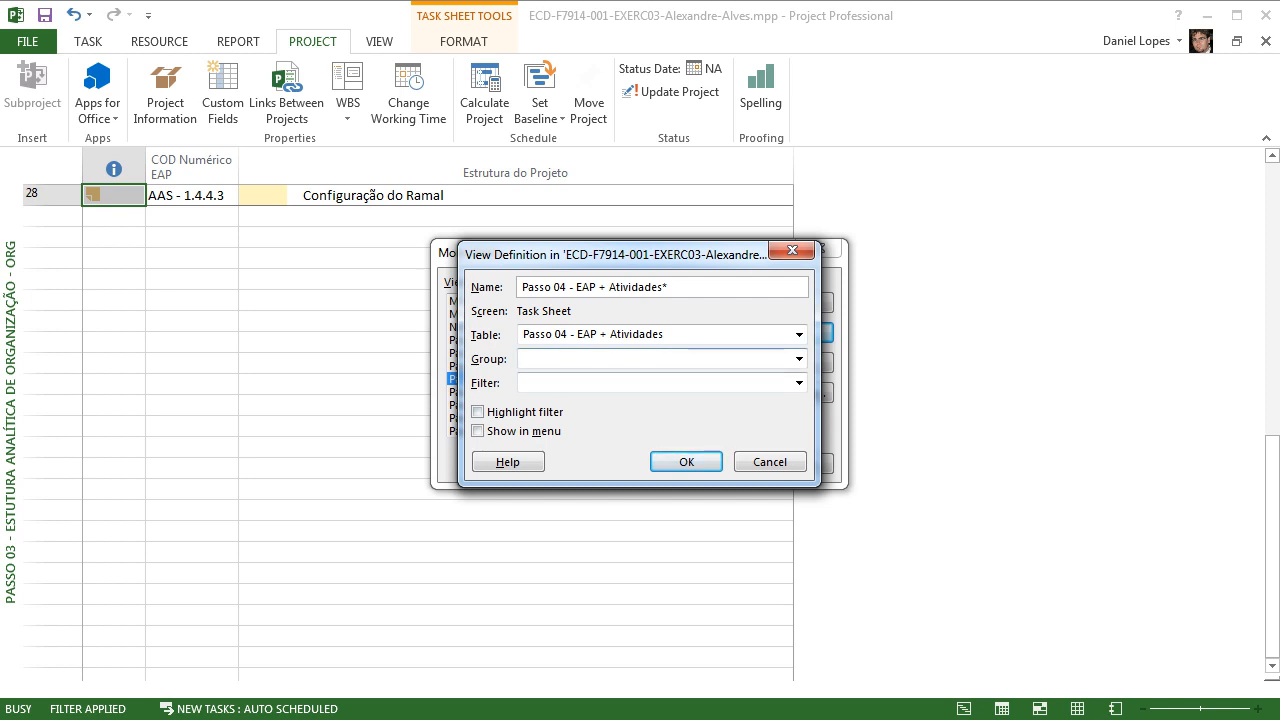
# Step: Set the view's group to No Group and its filter to All Tasks, and save the view definition
pyautogui.click(799, 359)
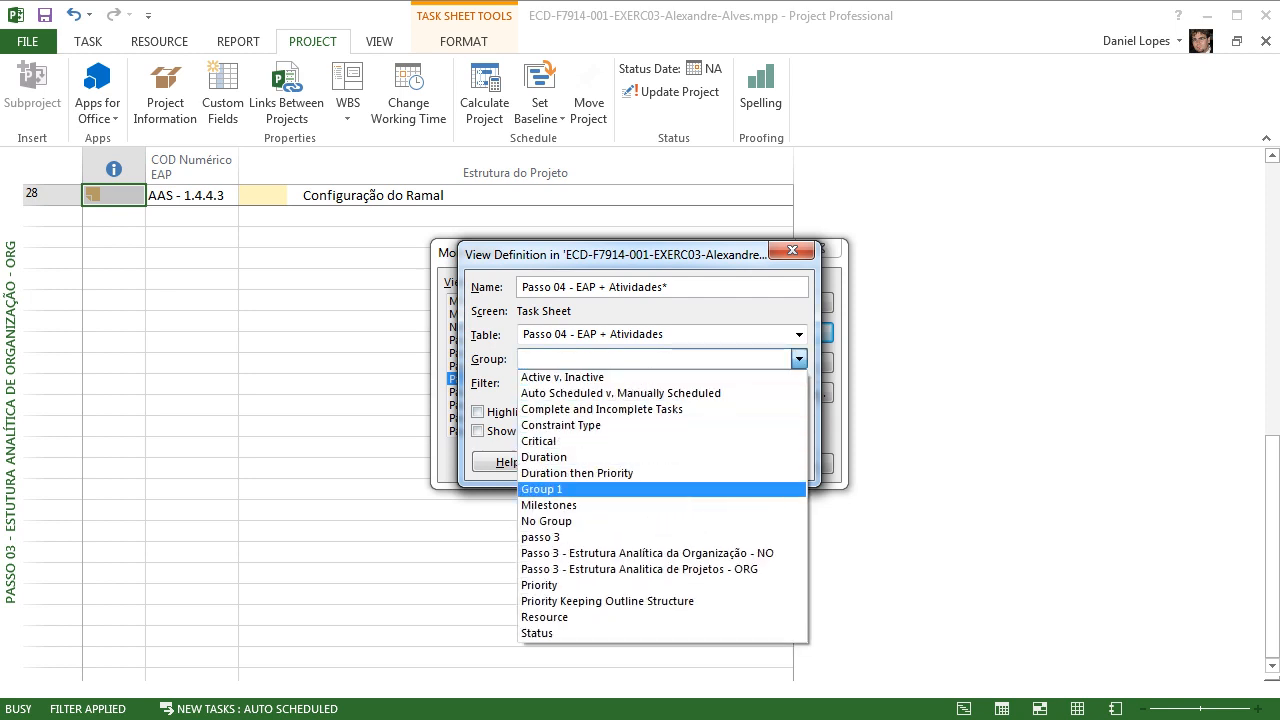
pyautogui.click(660, 521)
pyautogui.click(799, 383)
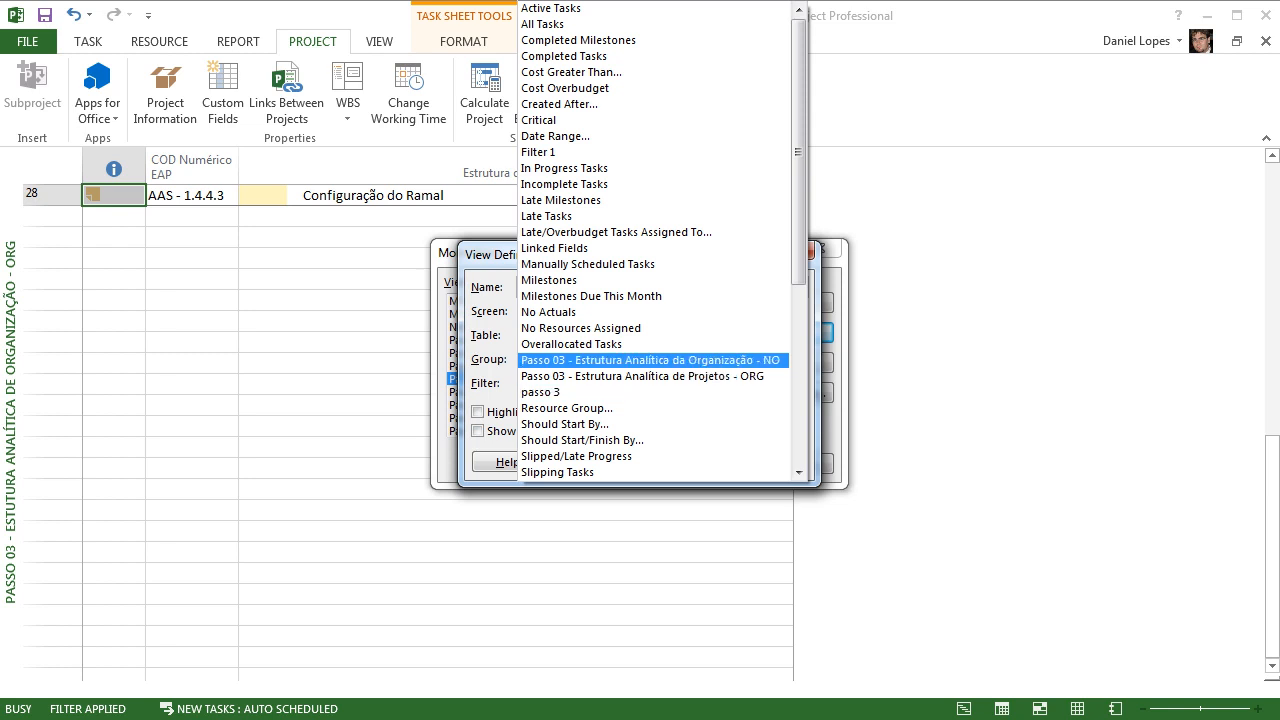
pyautogui.click(600, 24)
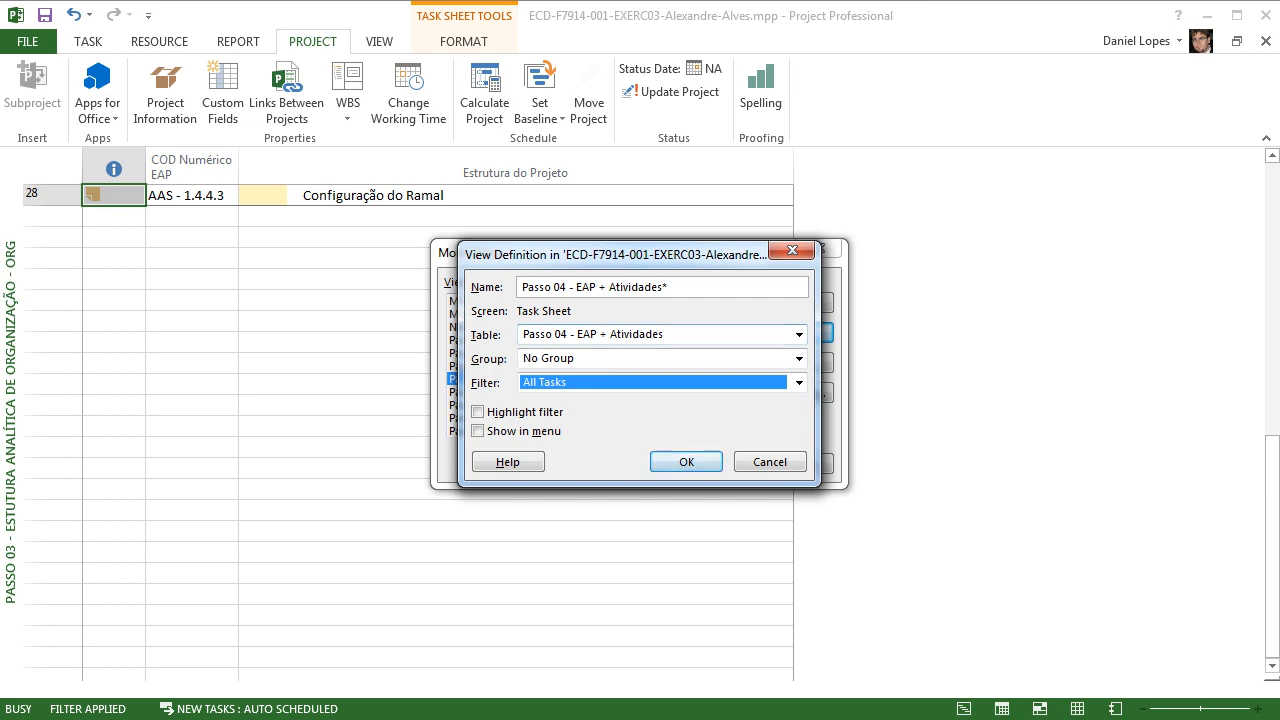
pyautogui.press('Return')
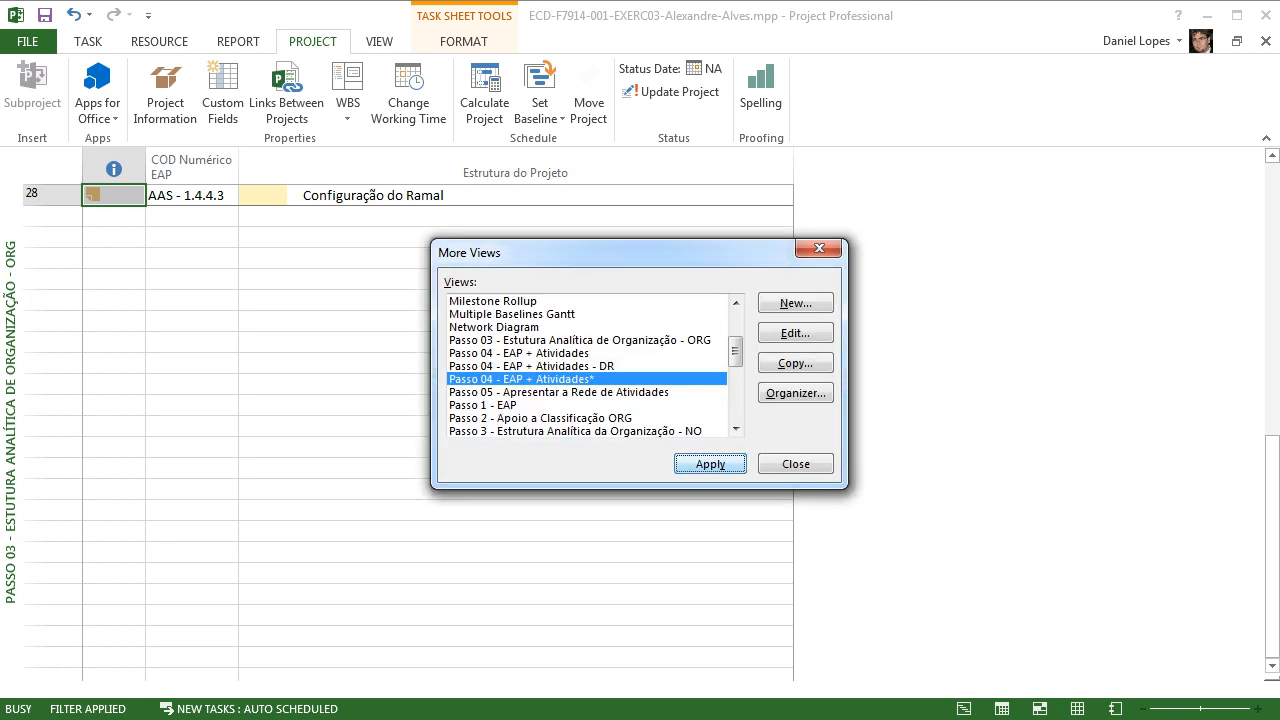
# Step: Close the list of views and switch to the Passo 04 - EAP + Atividades view
pyautogui.press('Up')
pyautogui.press('Up')
pyautogui.press('Up')
pyautogui.press('Up')
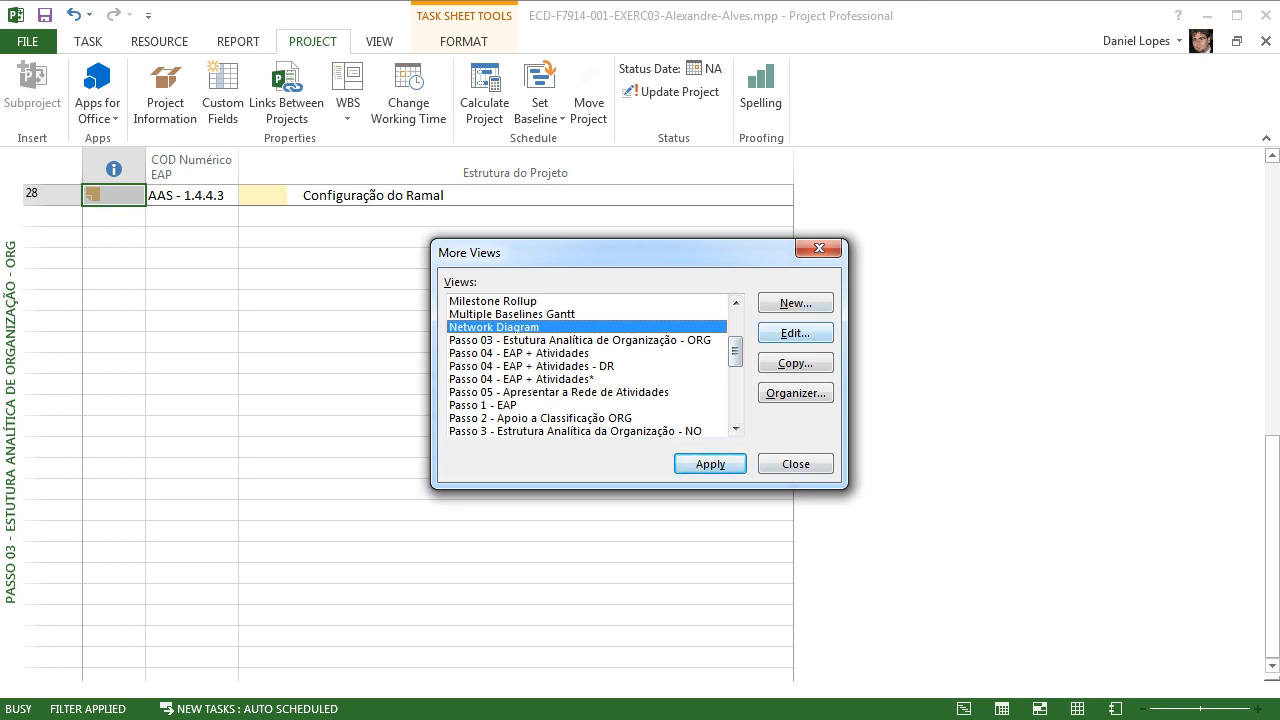
pyautogui.click(819, 248)
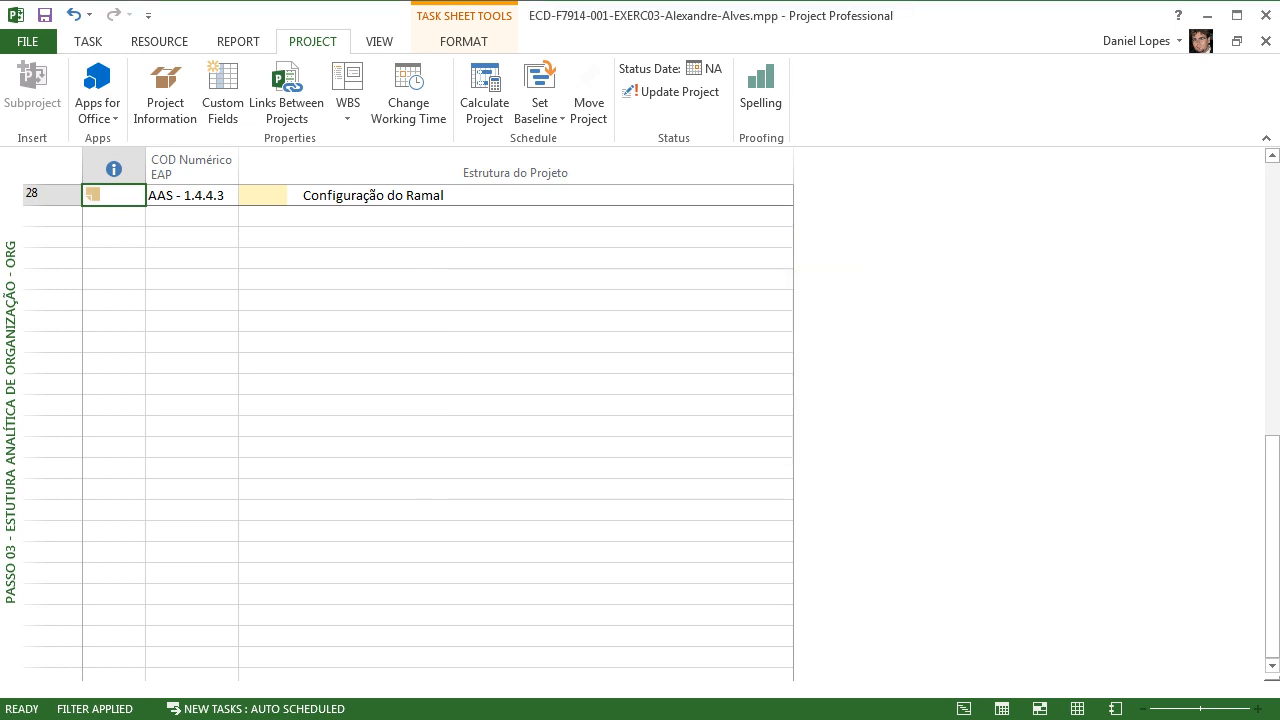
pyautogui.rightClick(10, 370)
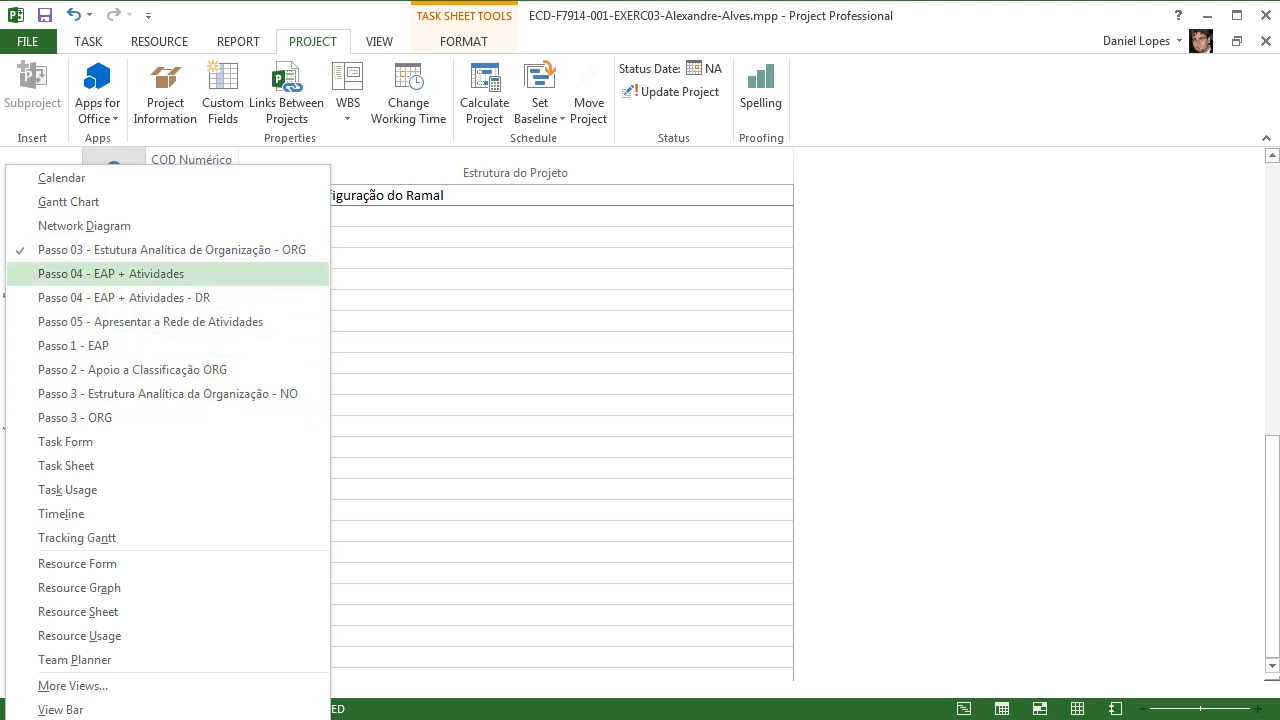
pyautogui.click(110, 273)
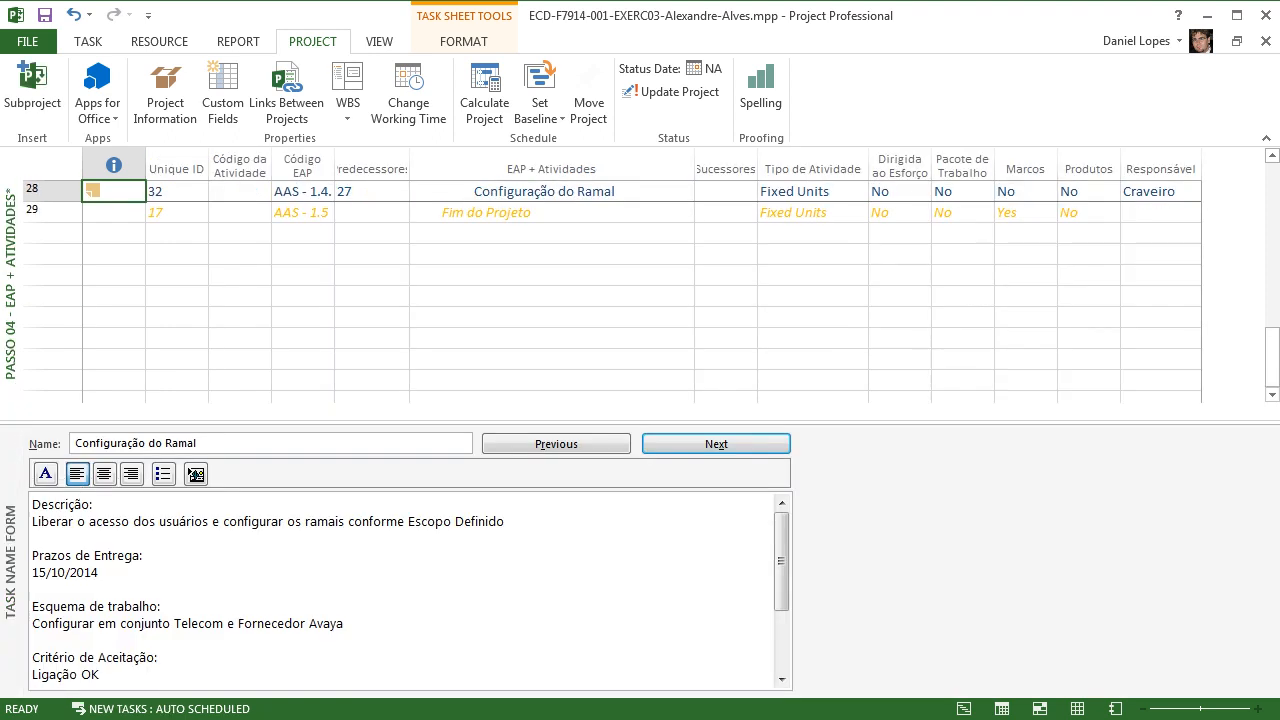
pyautogui.rightClick(7, 292)
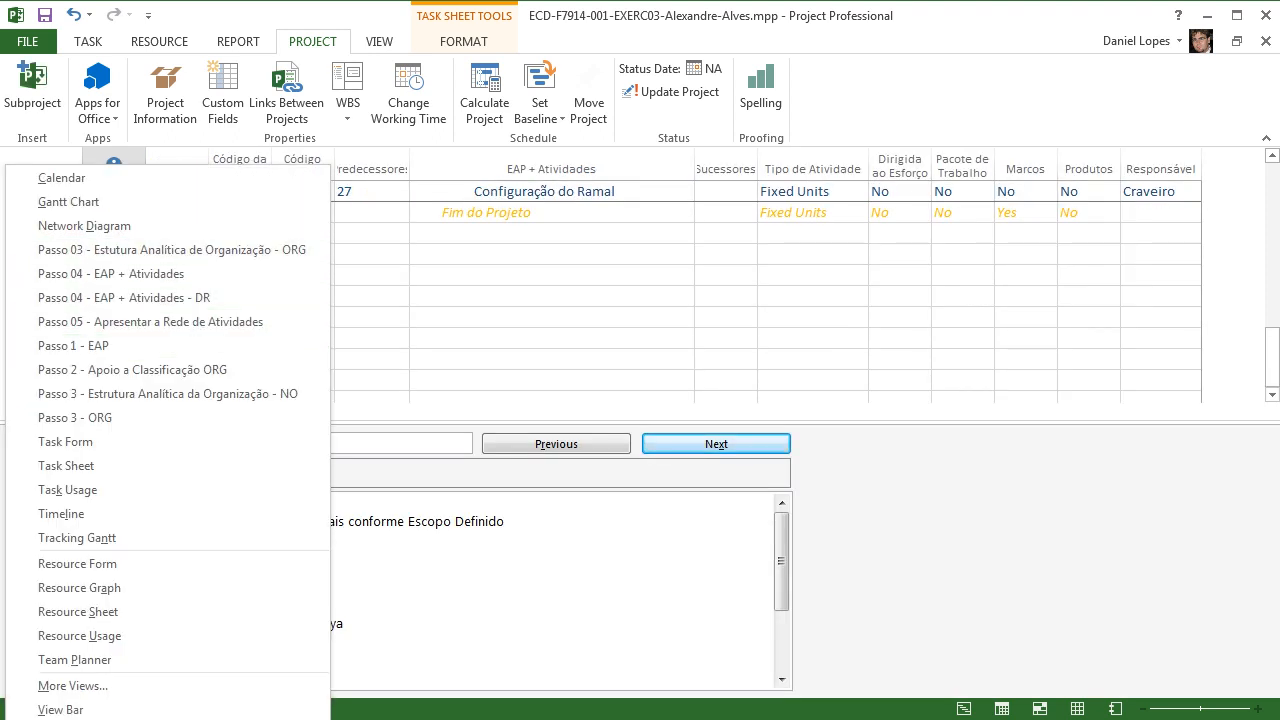
pyautogui.press('Escape')
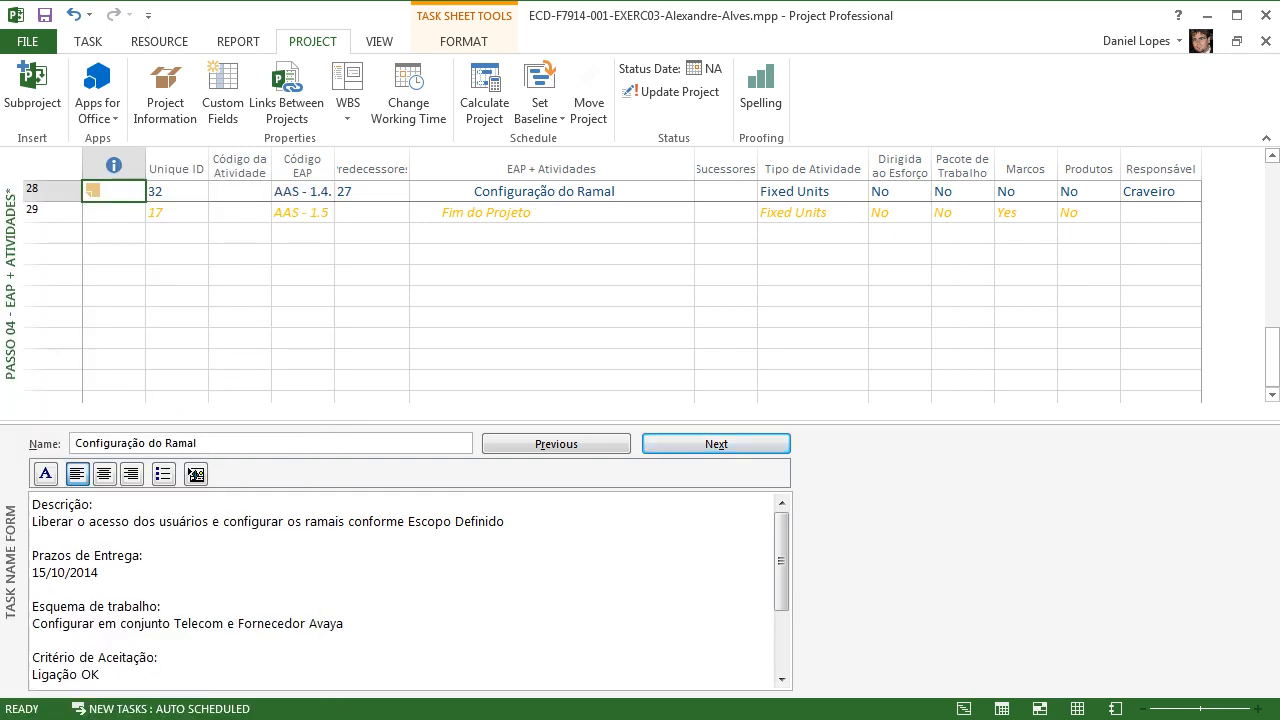
pyautogui.scroll(3, 640, 290)
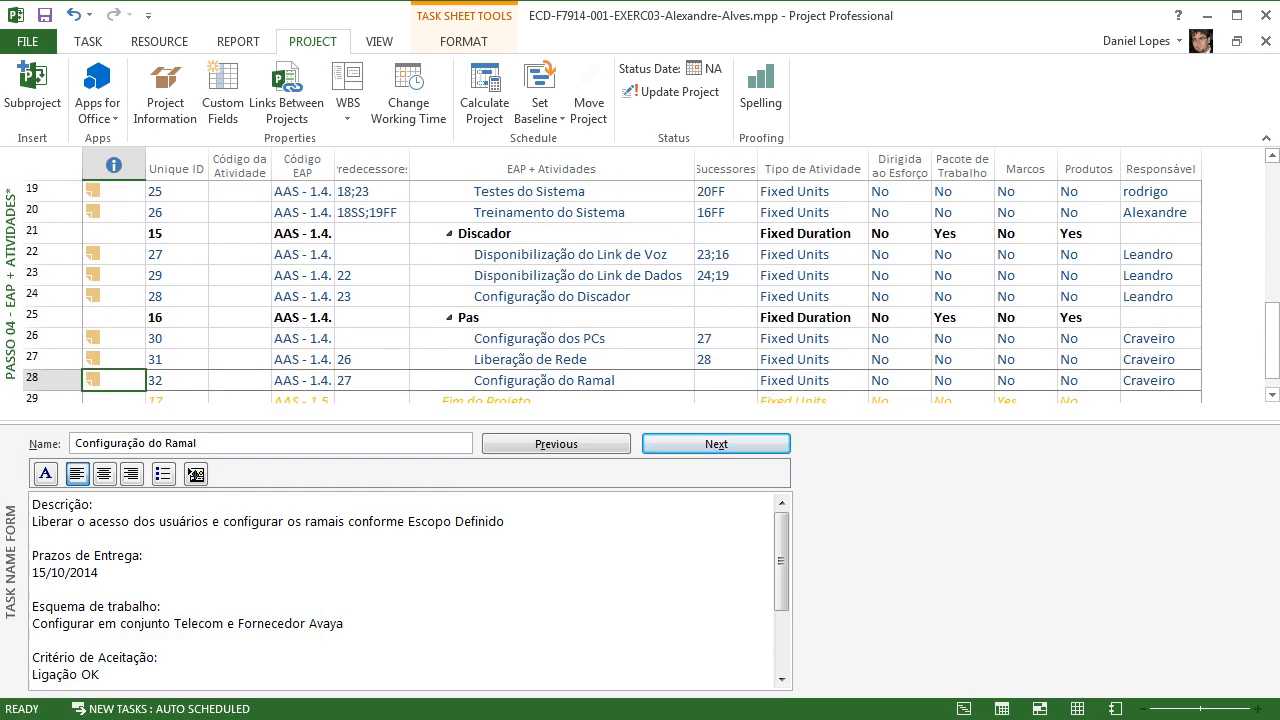
# Step: Edit the Passo 04 - EAP + Atividades combination view so its details pane displays the Task Name Form
pyautogui.rightClick(10, 600)
pyautogui.click(50, 683)
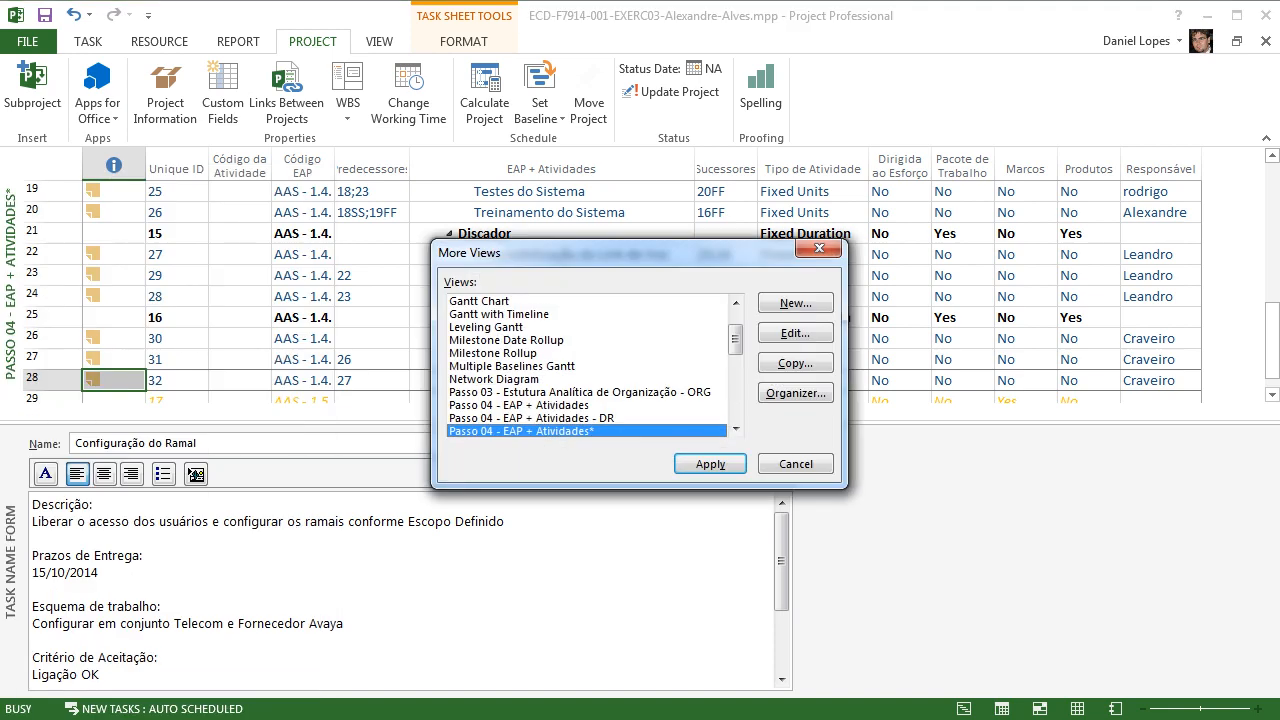
pyautogui.hotkey('alt', 'e')
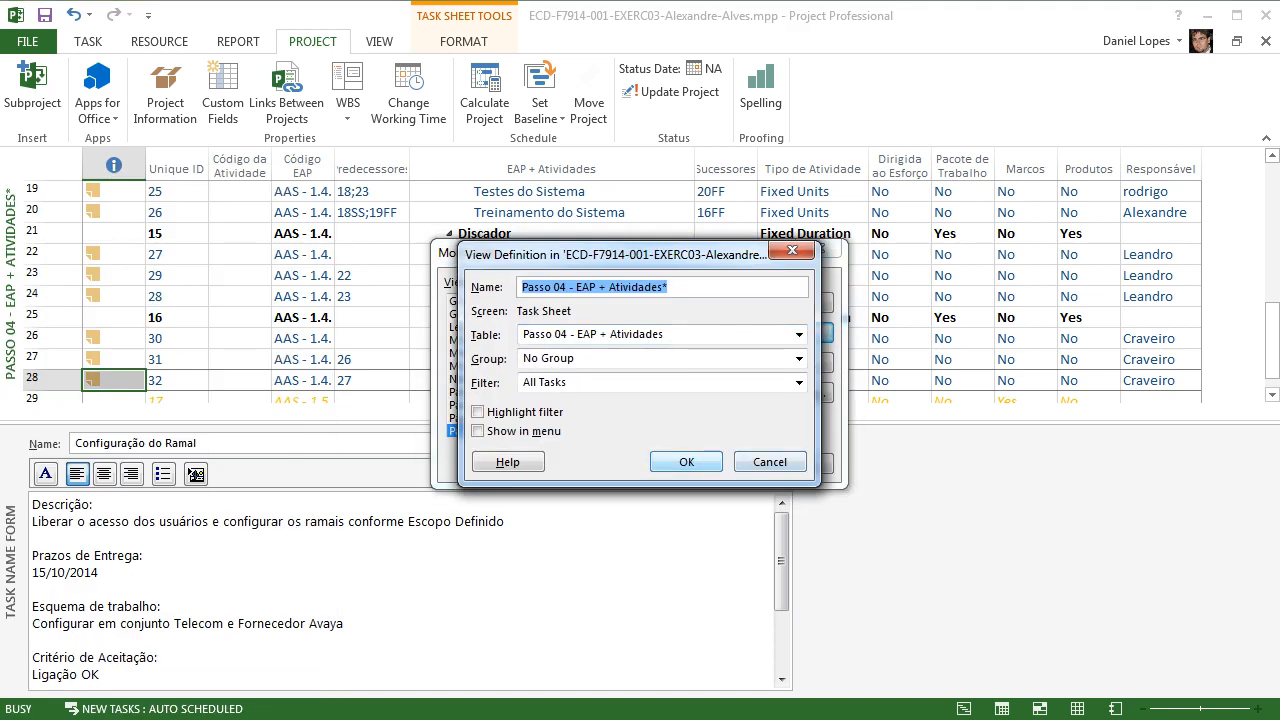
pyautogui.click(770, 462)
pyautogui.click(519, 405)
pyautogui.click(795, 333)
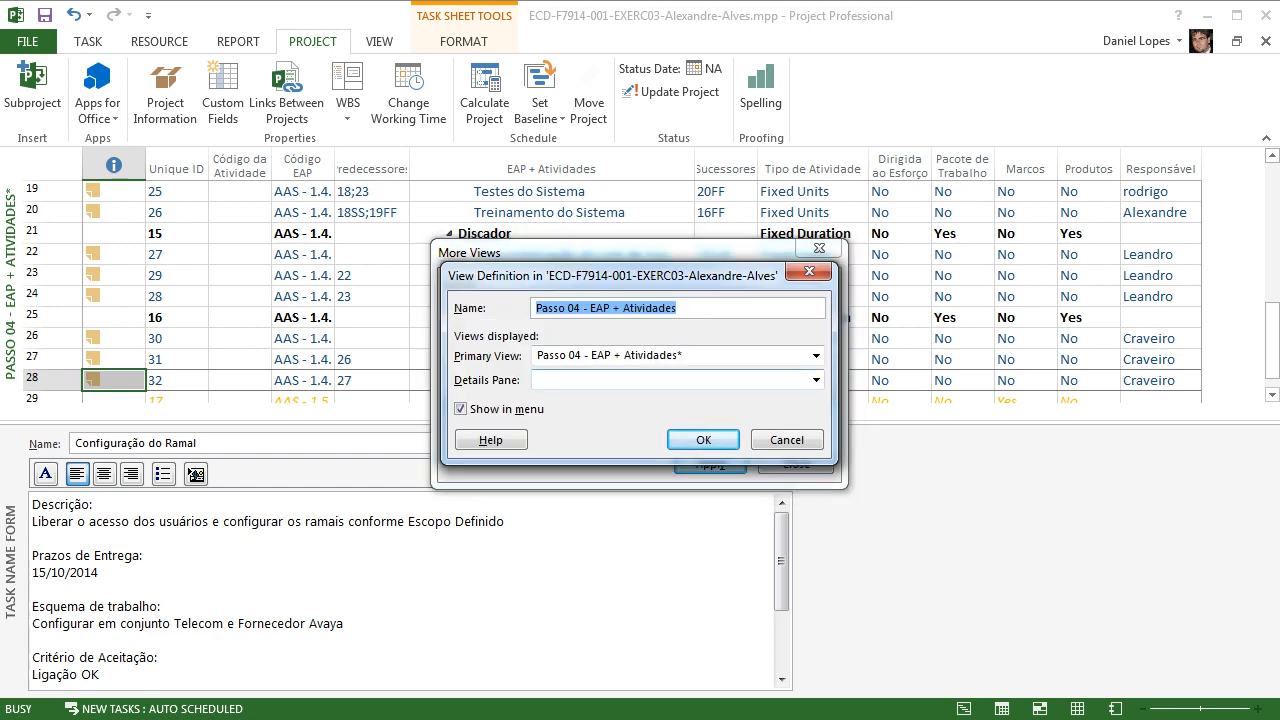
pyautogui.click(816, 380)
pyautogui.click(620, 392)
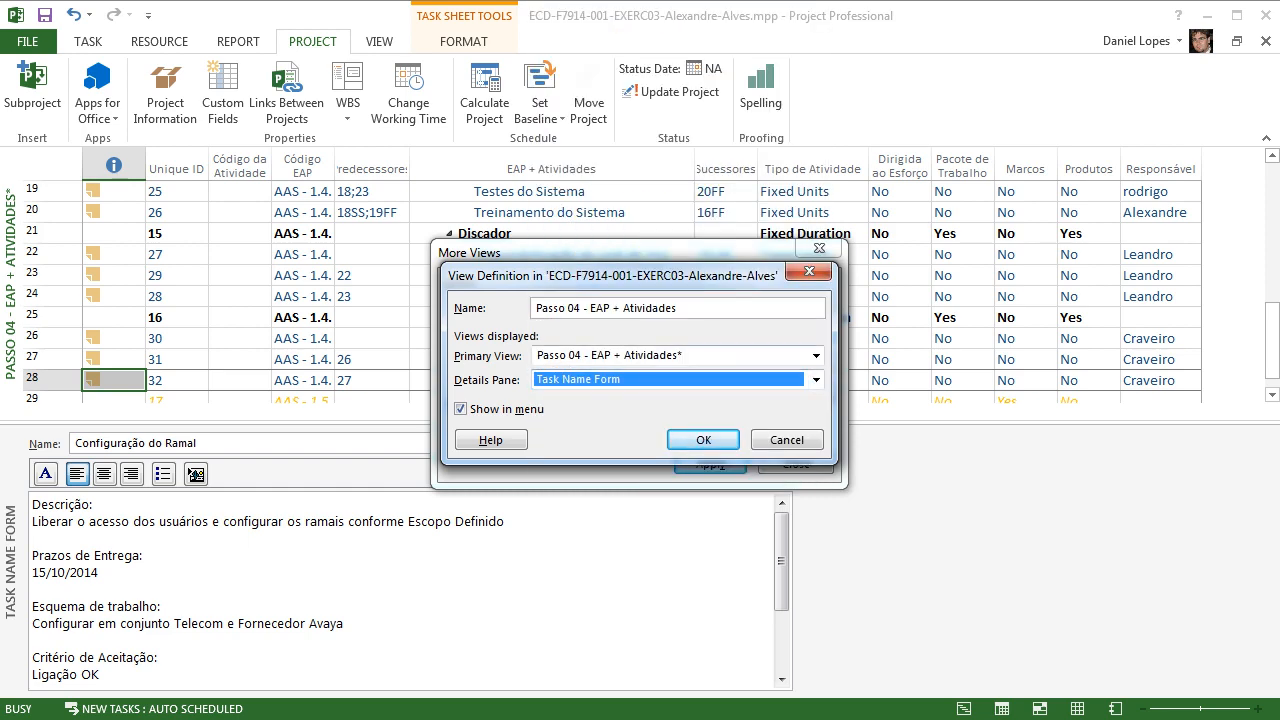
pyautogui.press('Return')
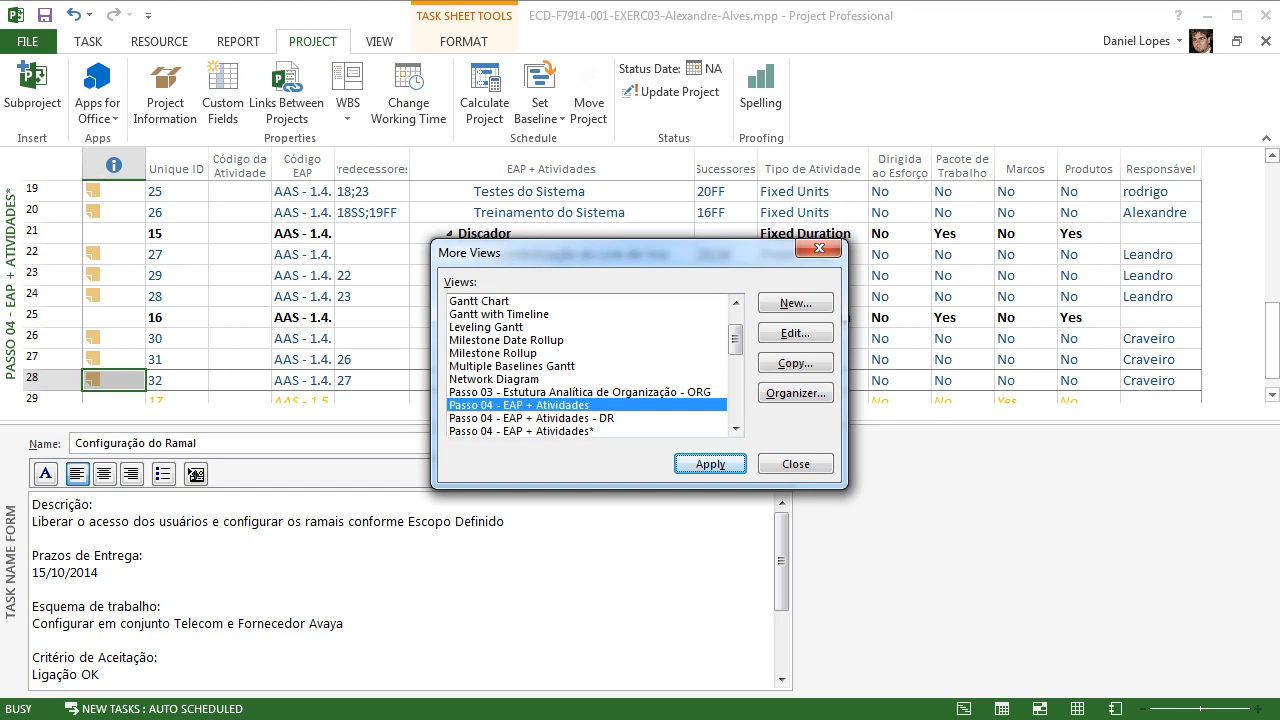
# Step: Set the details pane of the Passo 04 - EAP + Atividades - DR view to Relationship Diagram and close the list of views
pyautogui.click(532, 418)
pyautogui.click(795, 333)
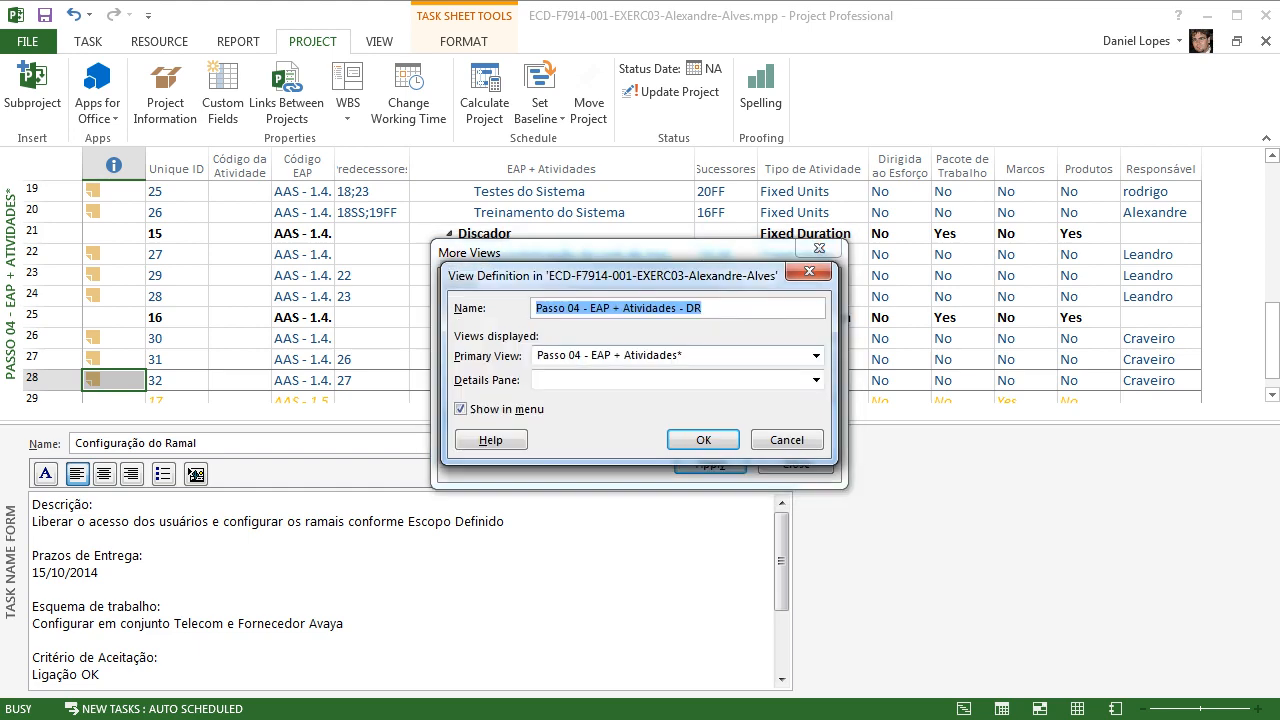
pyautogui.click(816, 380)
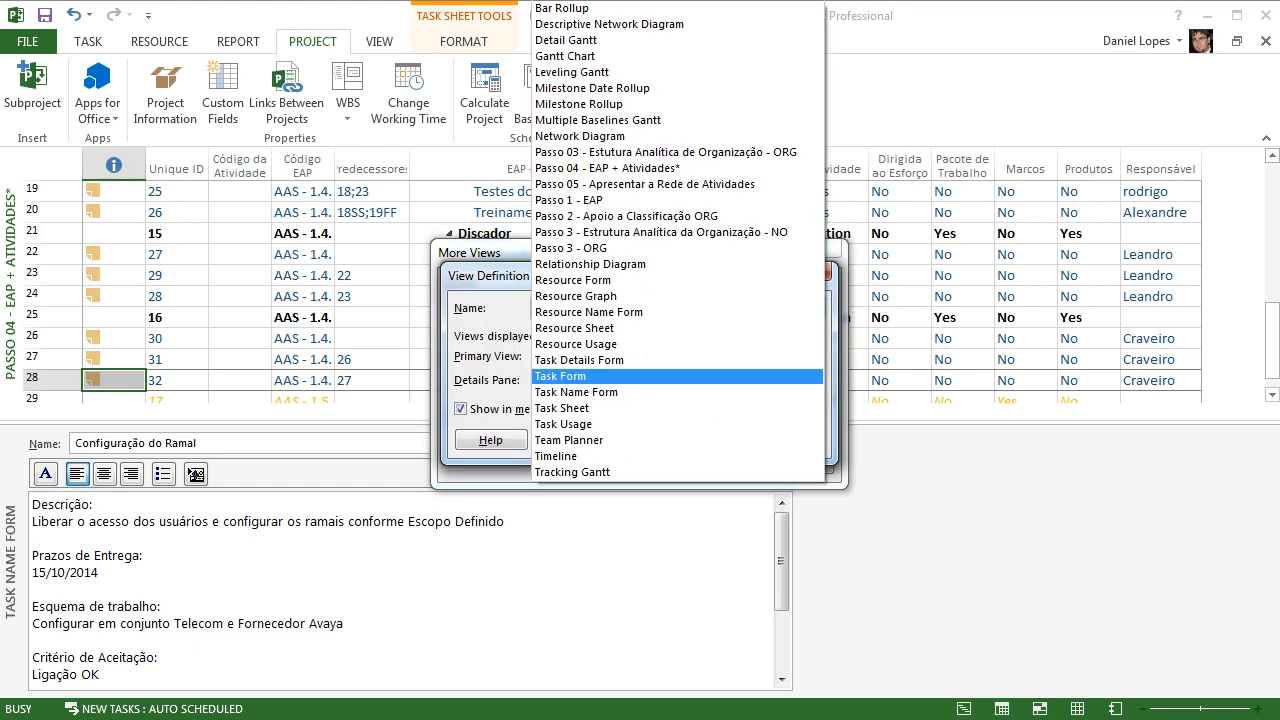
pyautogui.press('d')
pyautogui.press('d')
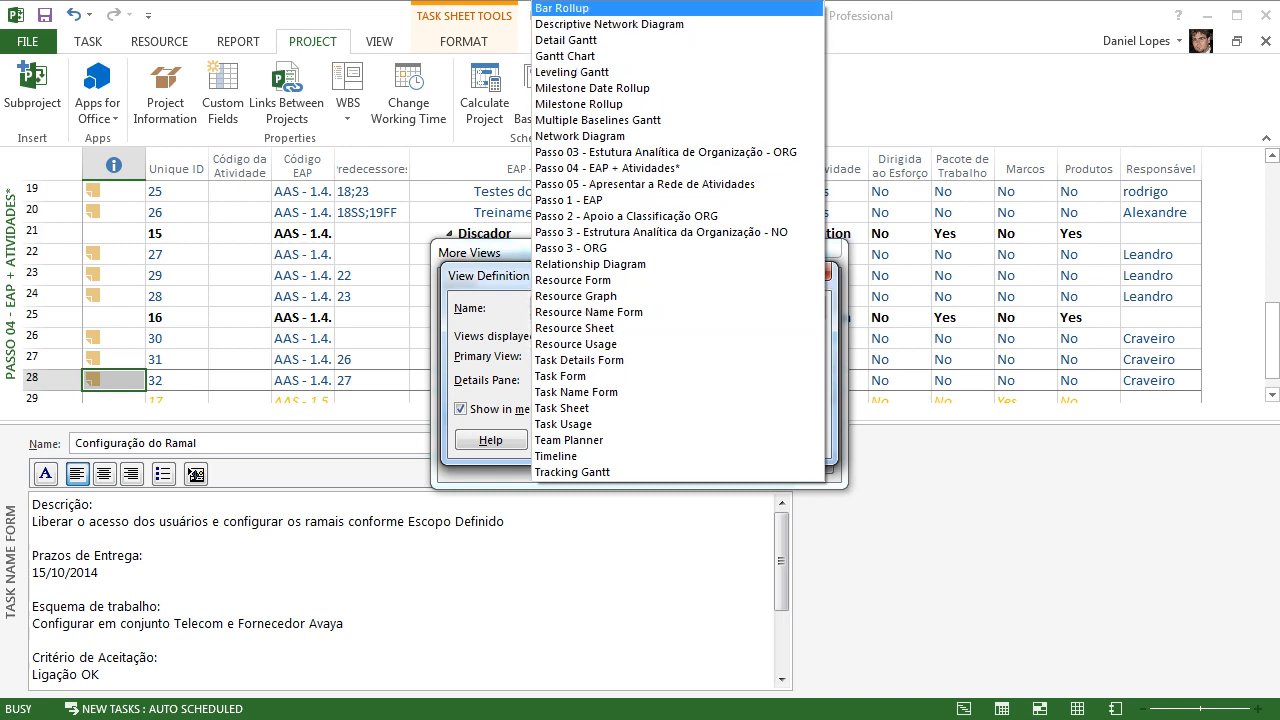
pyautogui.press('Down')
pyautogui.press('Down')
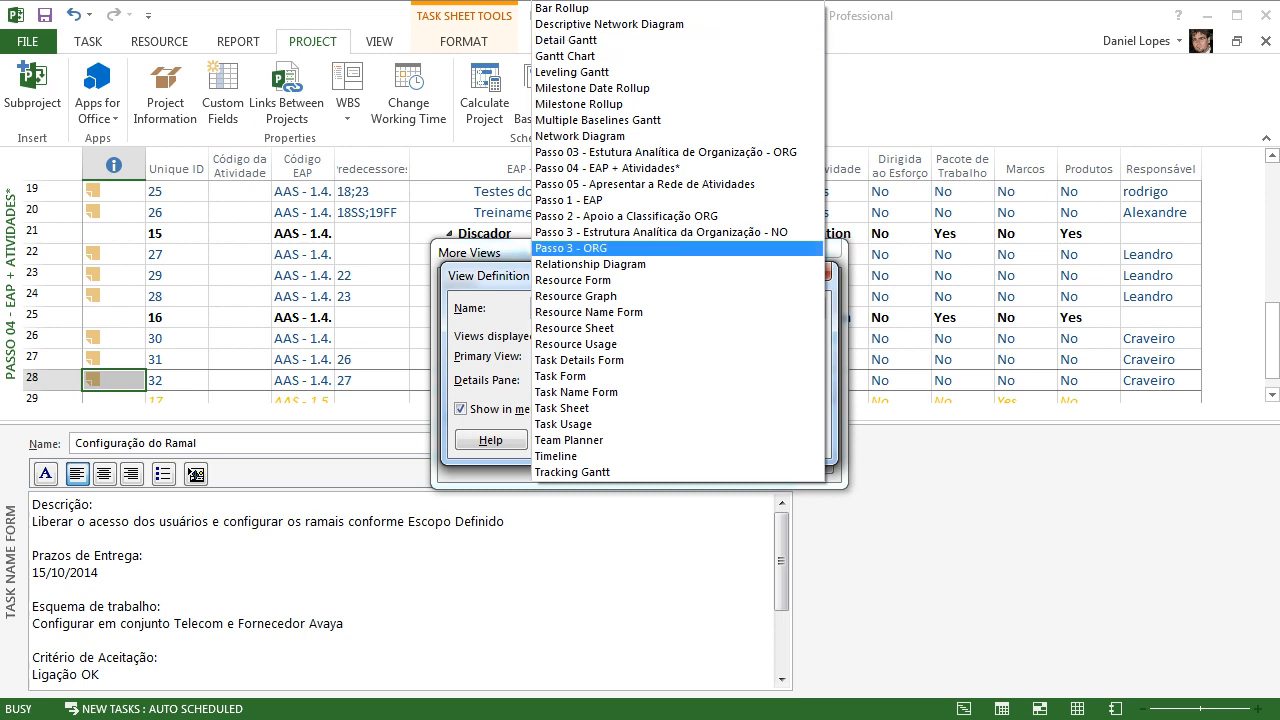
pyautogui.click(590, 264)
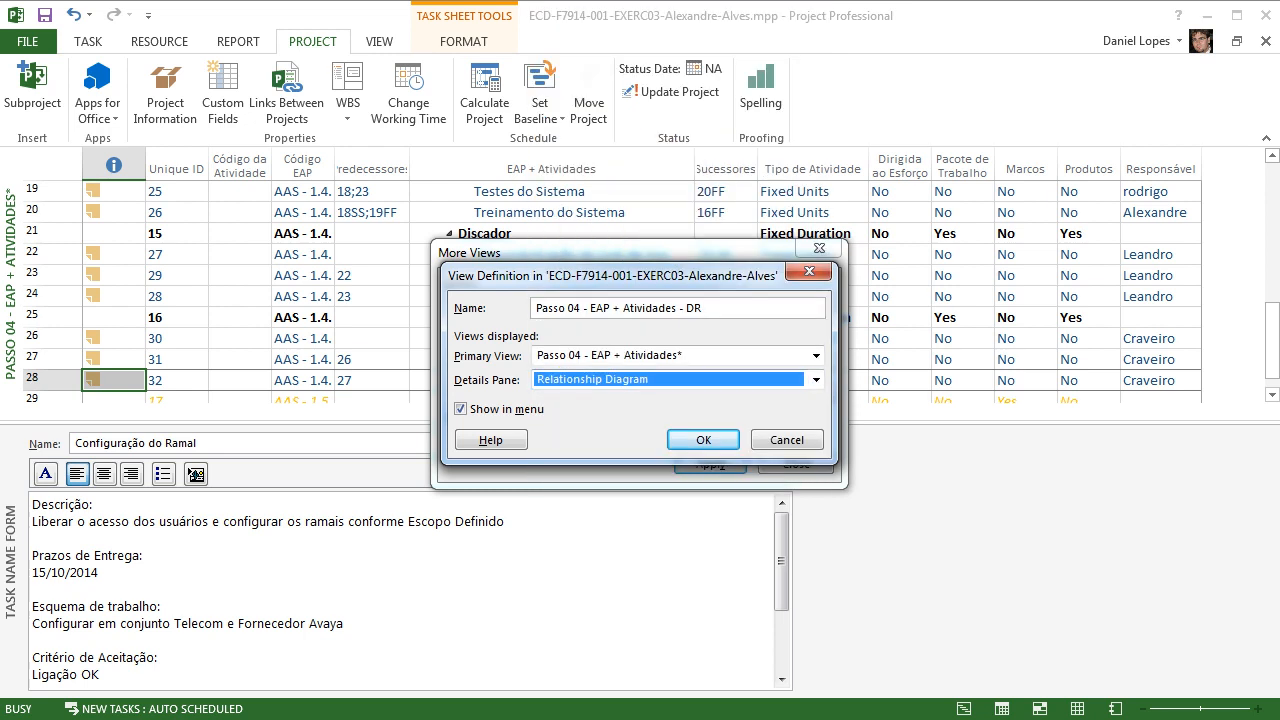
pyautogui.press('Return')
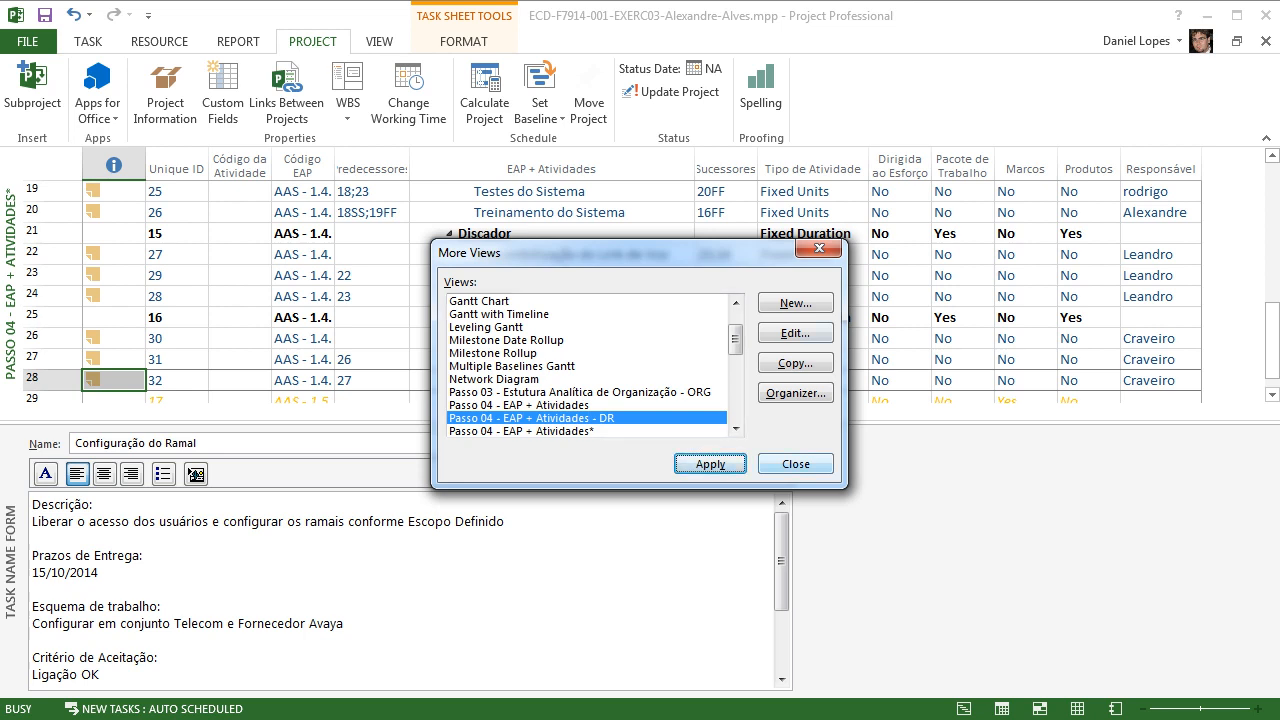
pyautogui.click(796, 464)
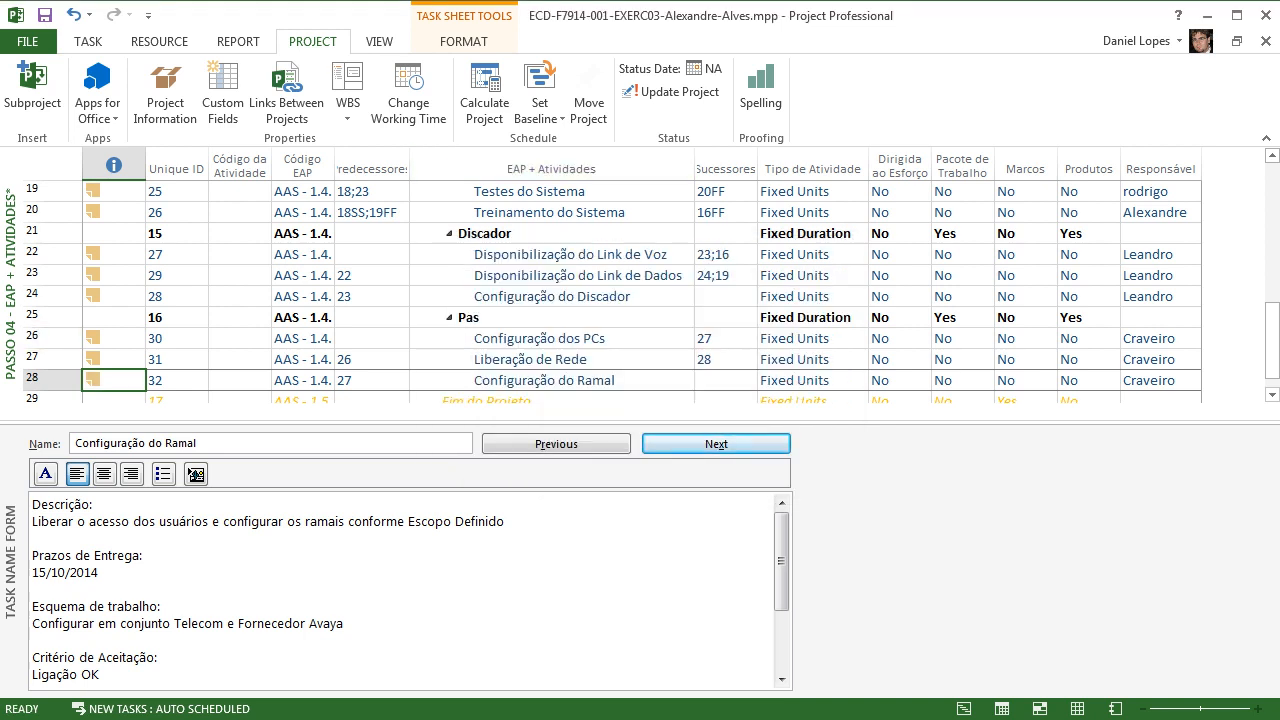
# Step: Remove the Task Name Form pane and examine the Predecessors and Sucessores columns for activities without links
pyautogui.scroll(6, 640, 290)
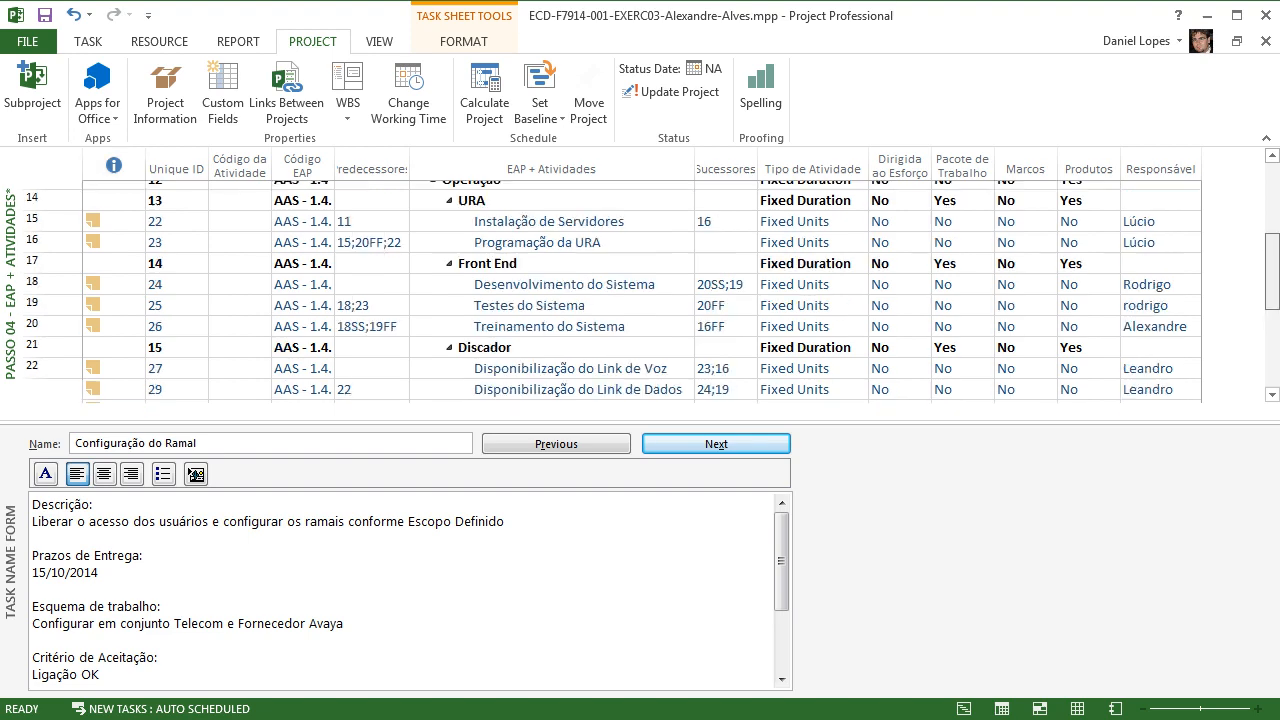
pyautogui.moveTo(640, 423); pyautogui.dragTo(640, 694)
pyautogui.click(372, 212)
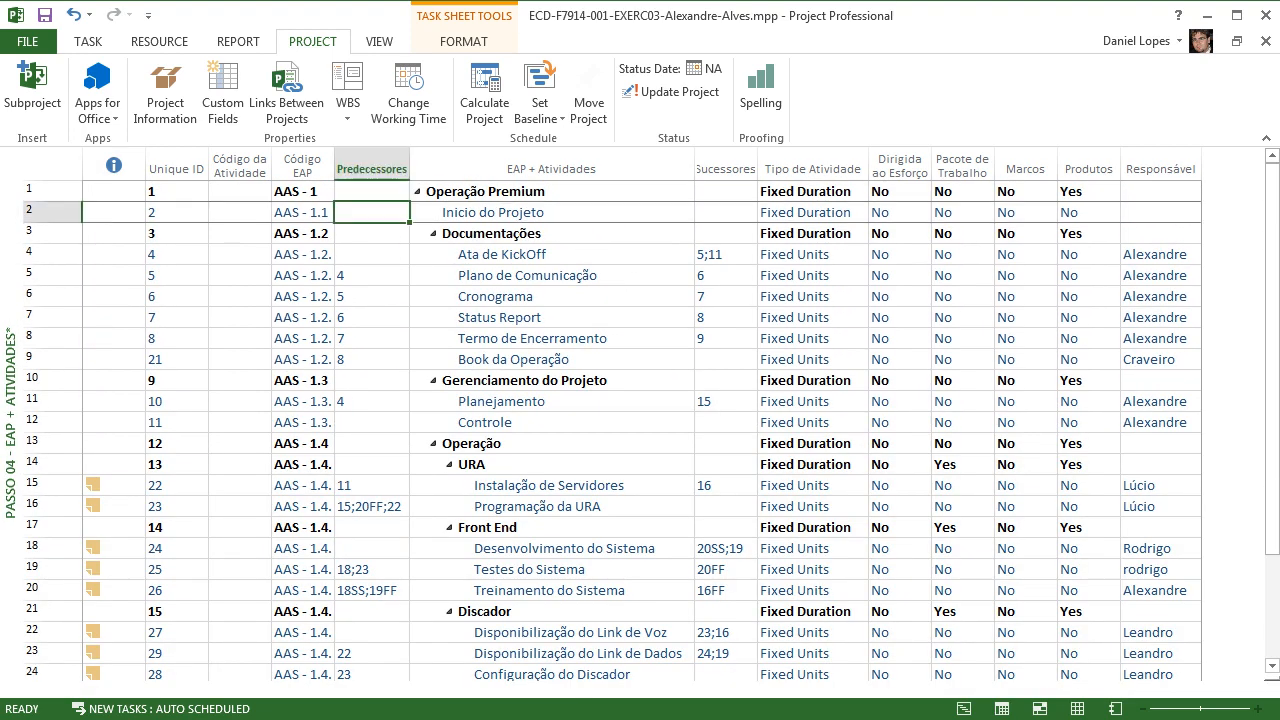
pyautogui.click(726, 212)
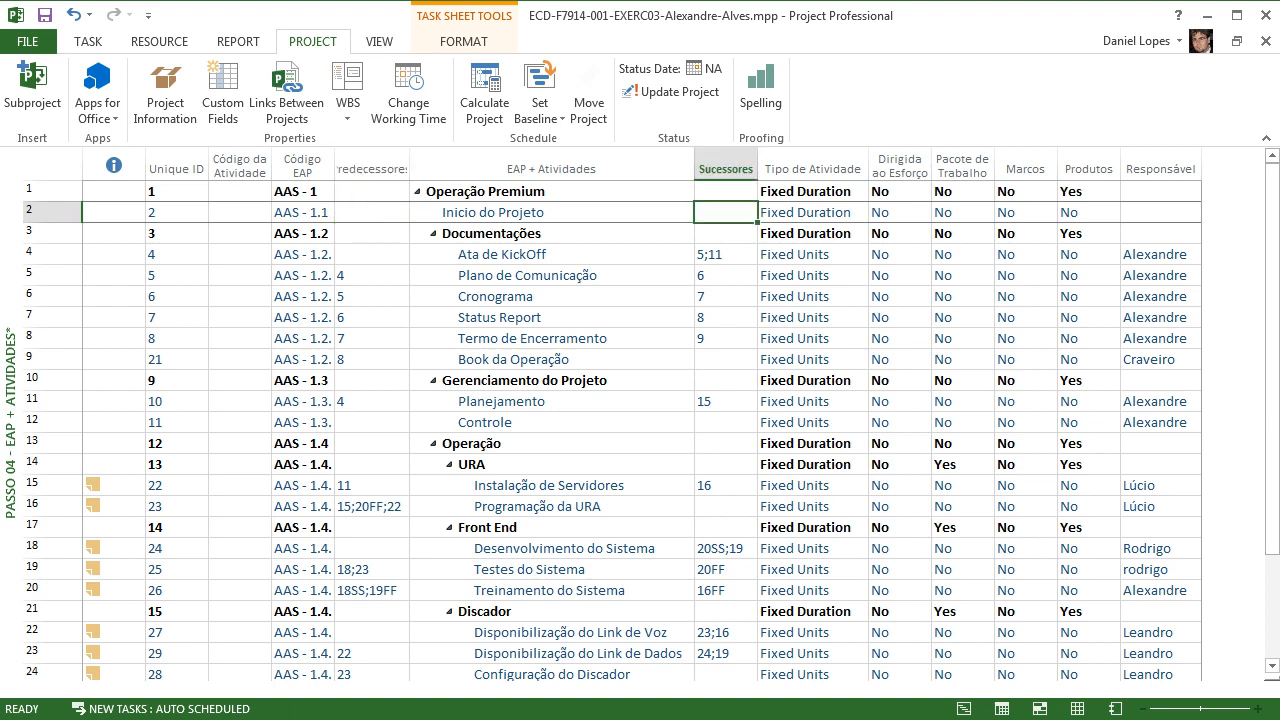
pyautogui.click(372, 275)
pyautogui.press('Down')
pyautogui.press('Down')
pyautogui.press('Down')
pyautogui.press('Down')
pyautogui.press('Down')
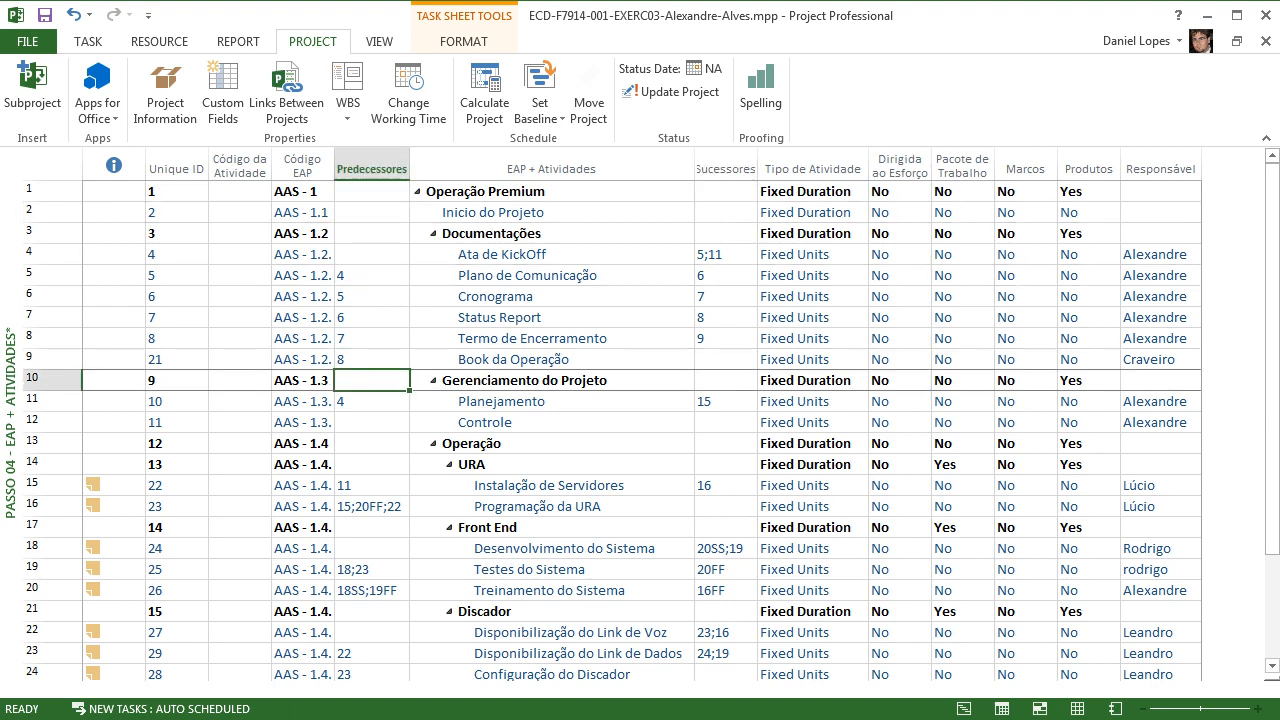
pyautogui.press('Down')
pyautogui.press('Down')
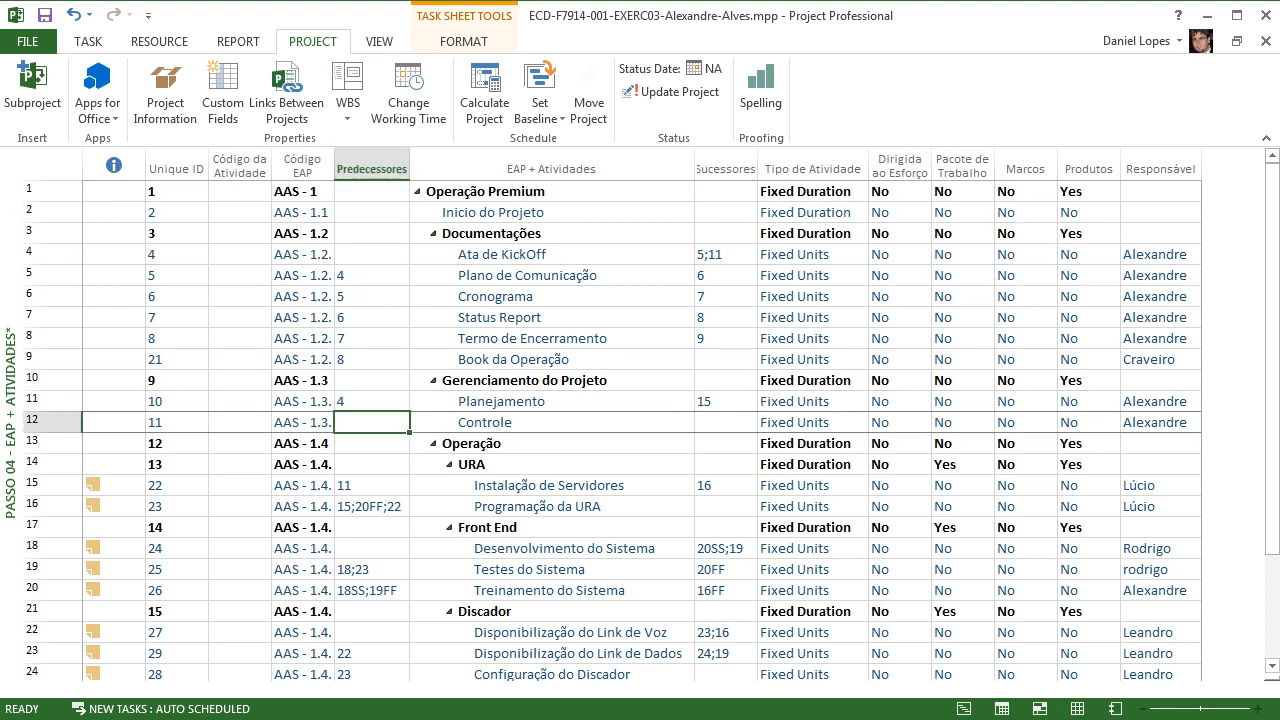
# Step: Link Inicio do Projeto to Ata de KickOff by entering 4 as its successor
pyautogui.click(372, 212)
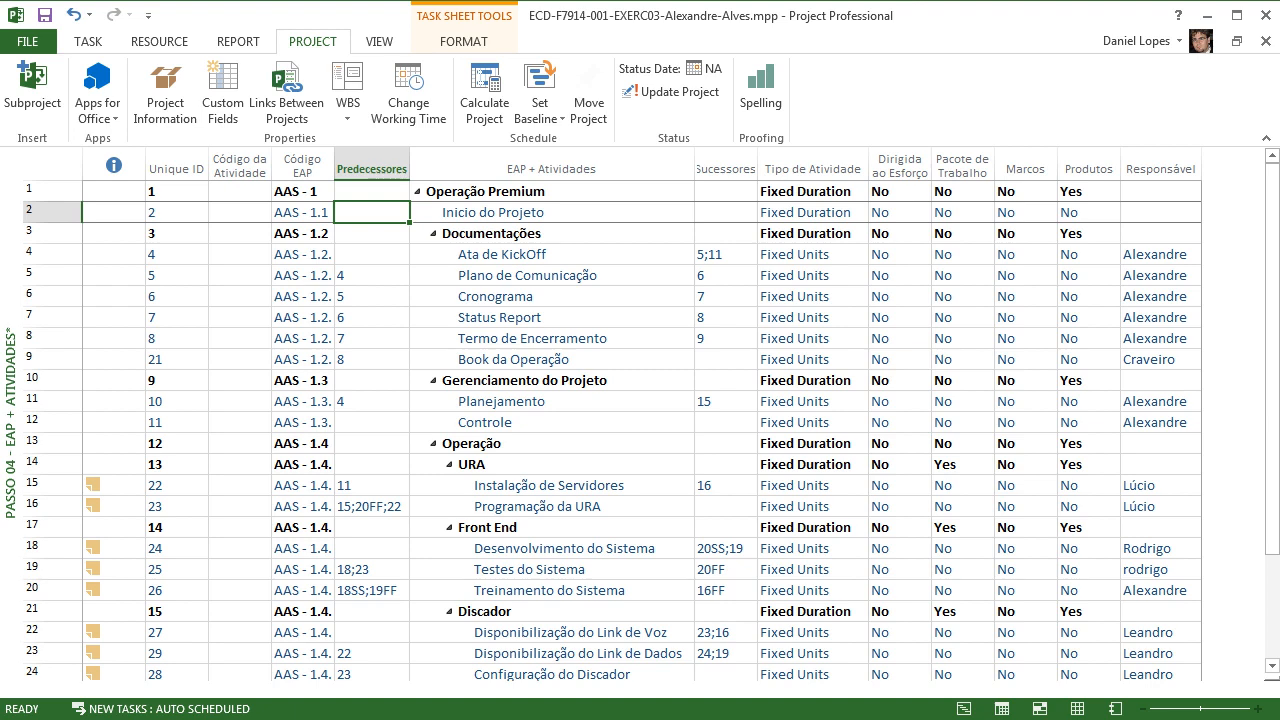
pyautogui.click(530, 254)
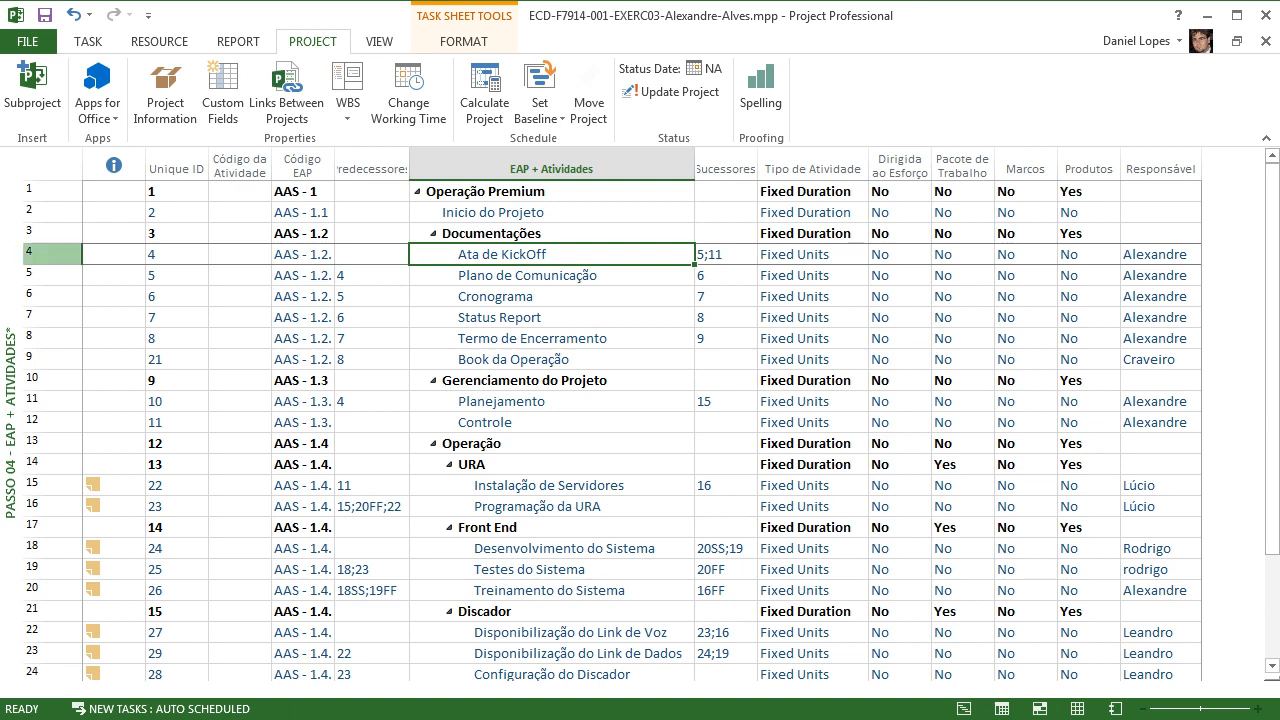
pyautogui.click(726, 212)
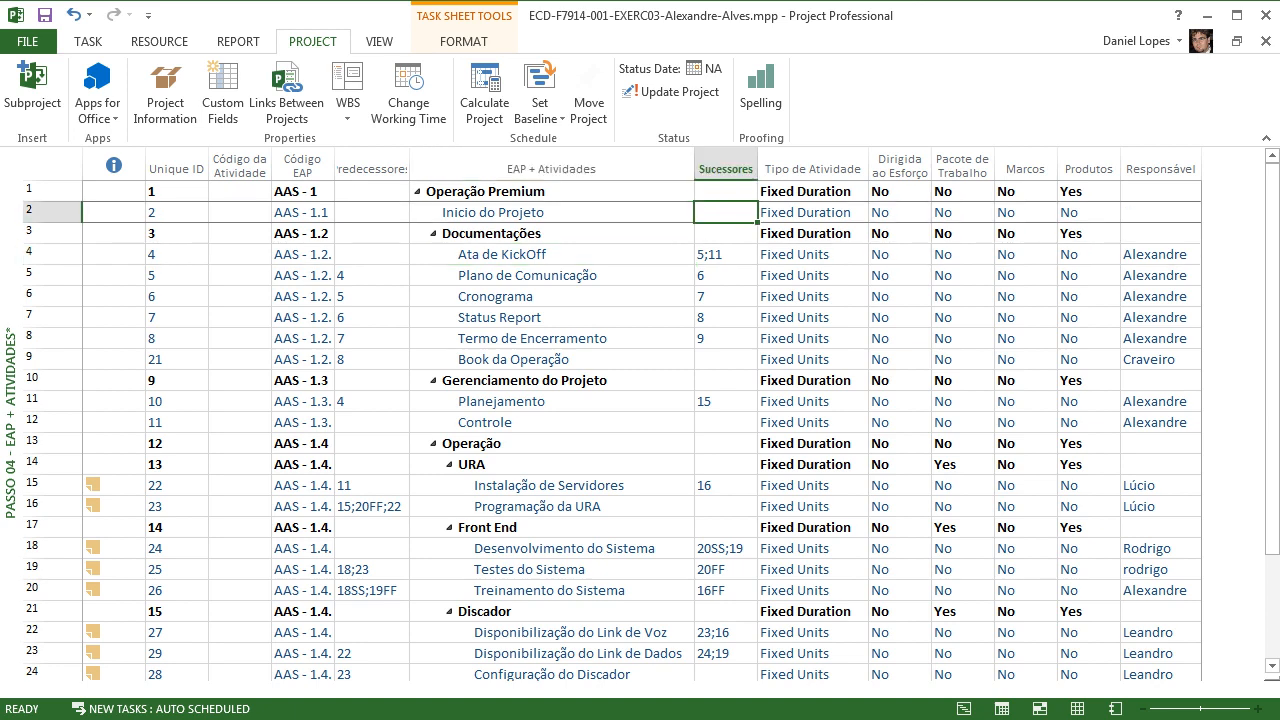
pyautogui.write('4')
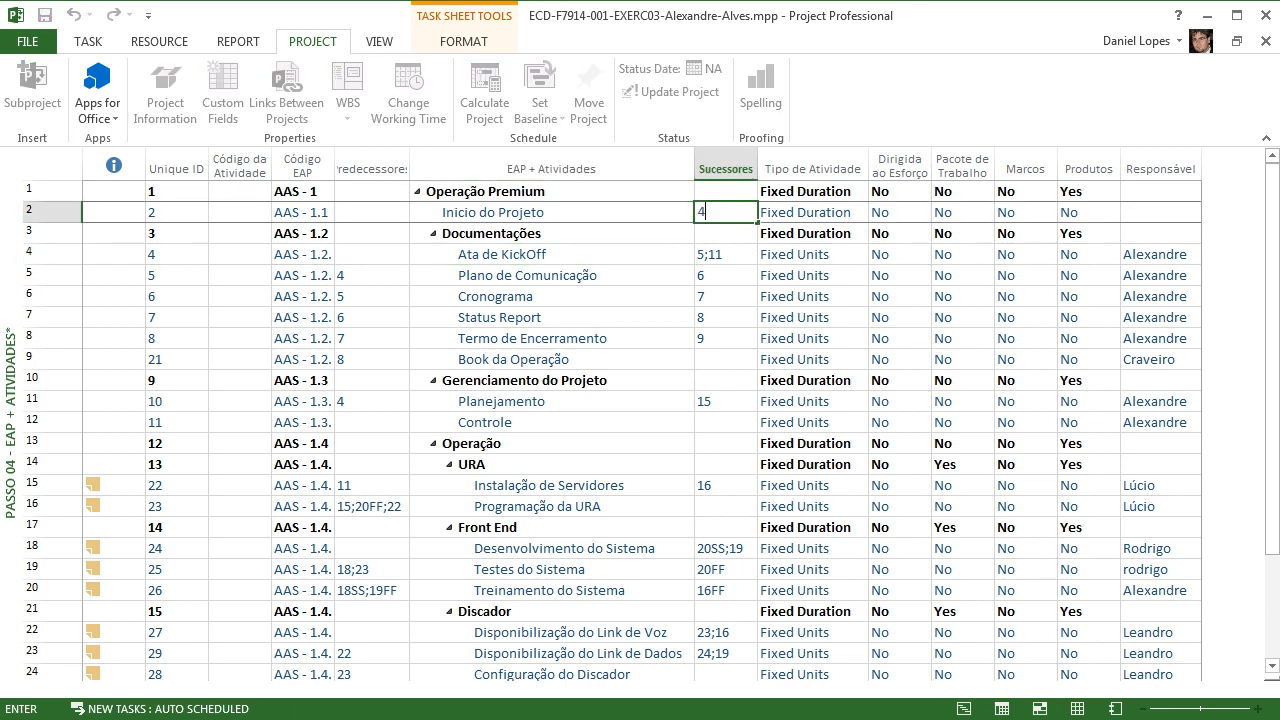
pyautogui.press('Return')
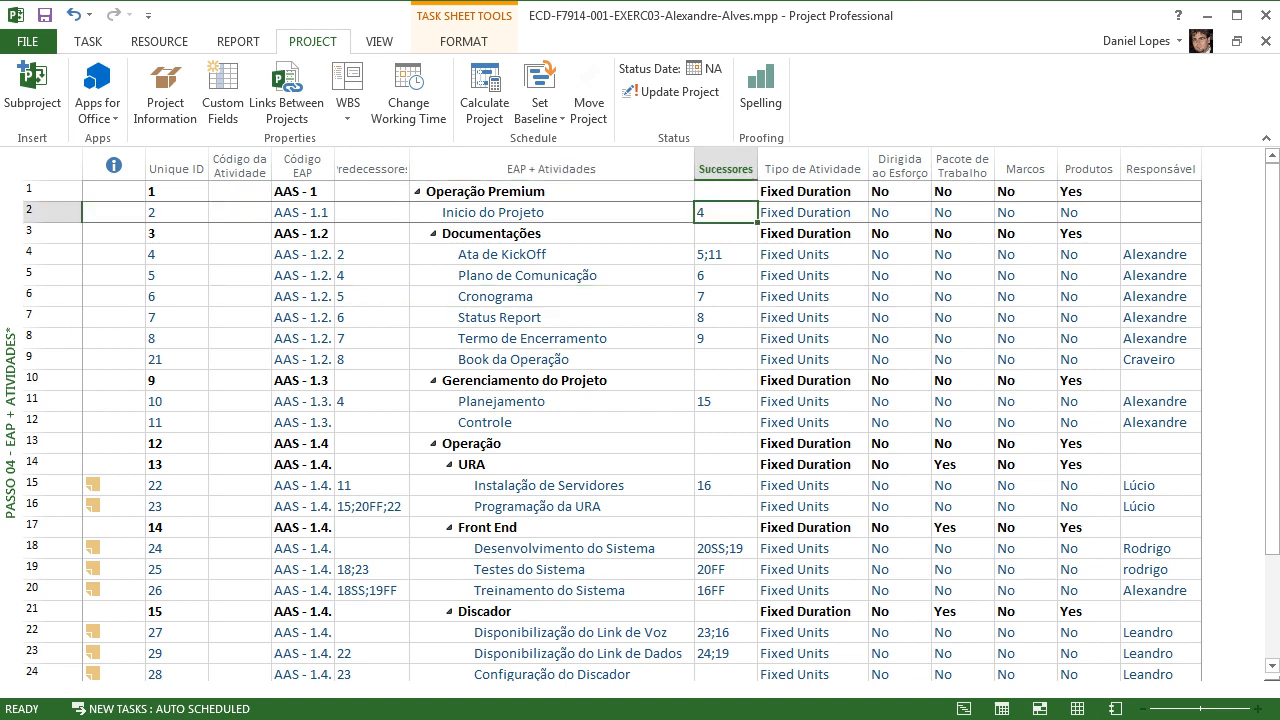
# Step: Switch to the Passo 04 - EAP + Atividades - DR view and enlarge the task table above the relationship diagram
pyautogui.rightClick(12, 332)
pyautogui.click(110, 298)
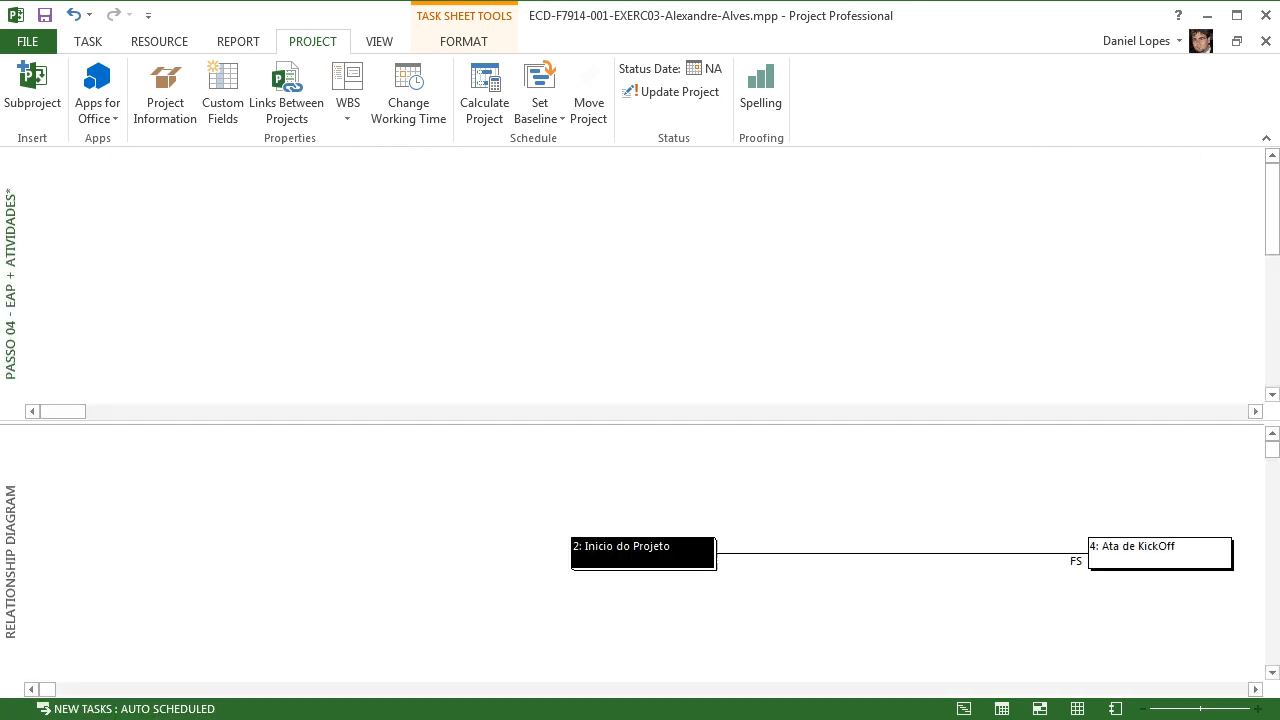
pyautogui.moveTo(640, 423); pyautogui.dragTo(640, 486)
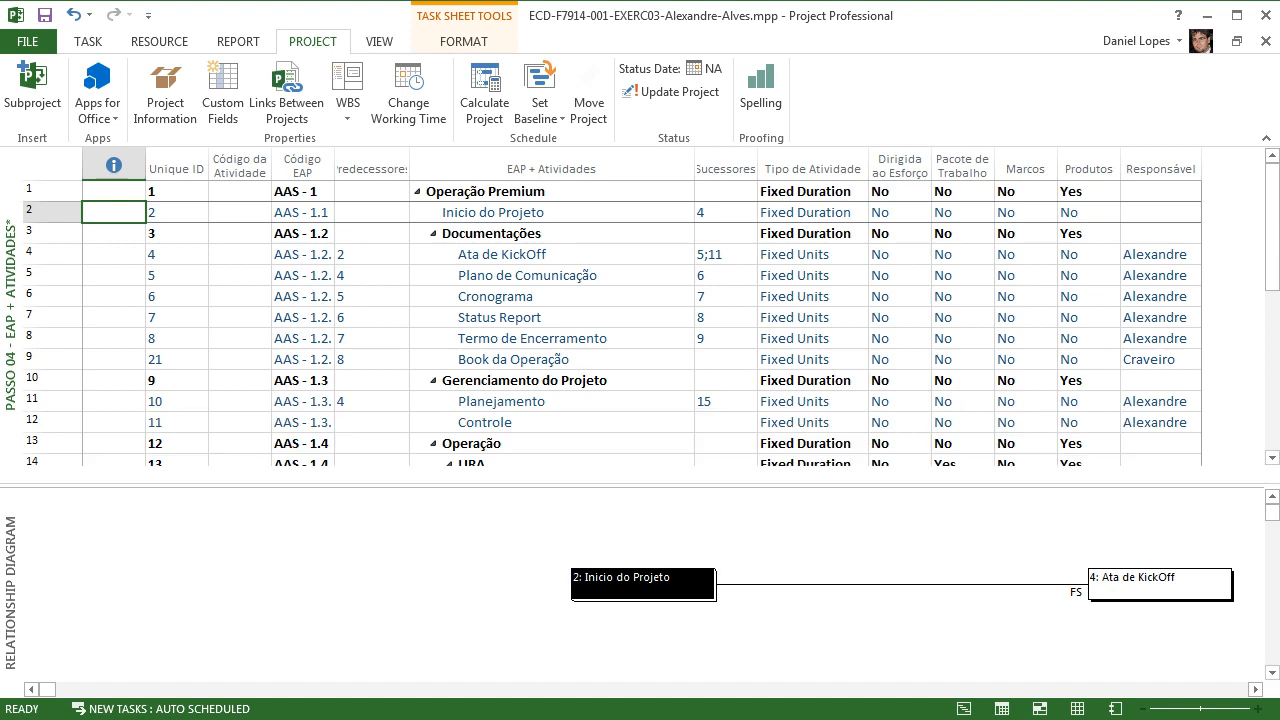
# Step: Set the predecessor of Configuração dos PCs to task 4
pyautogui.moveTo(1272, 228); pyautogui.dragTo(1272, 288)
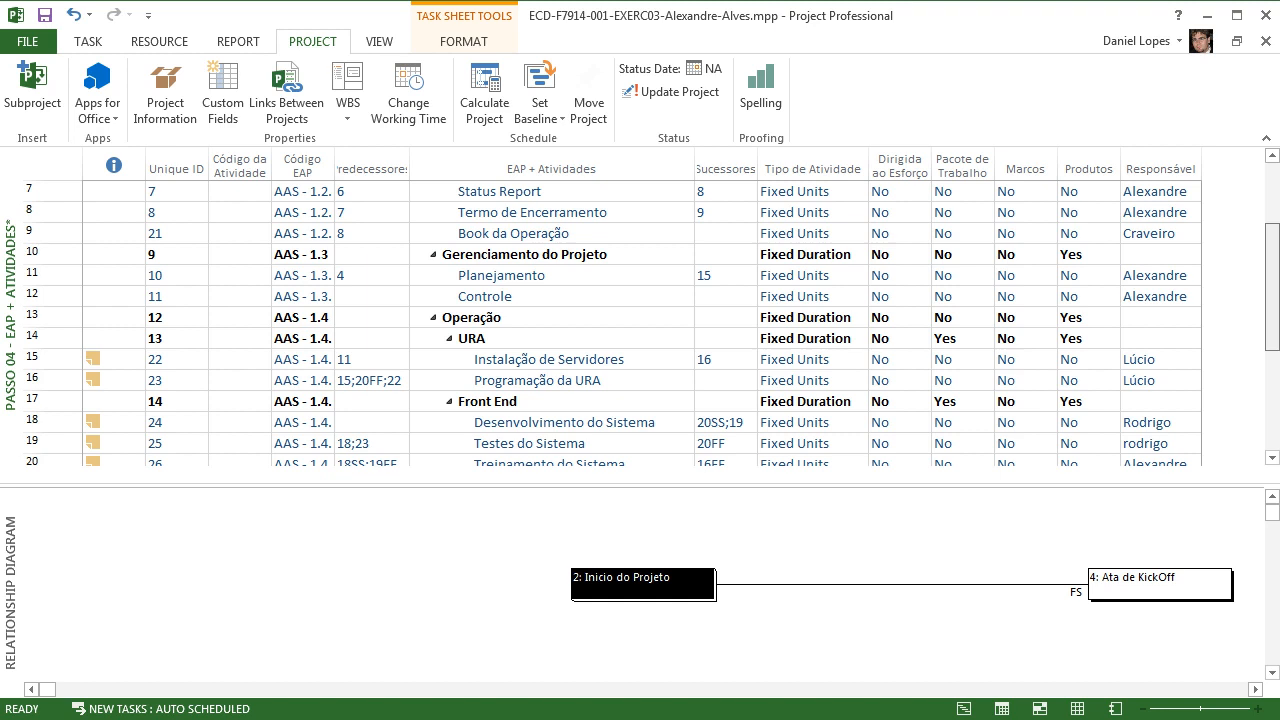
pyautogui.scroll(-4, 640, 320)
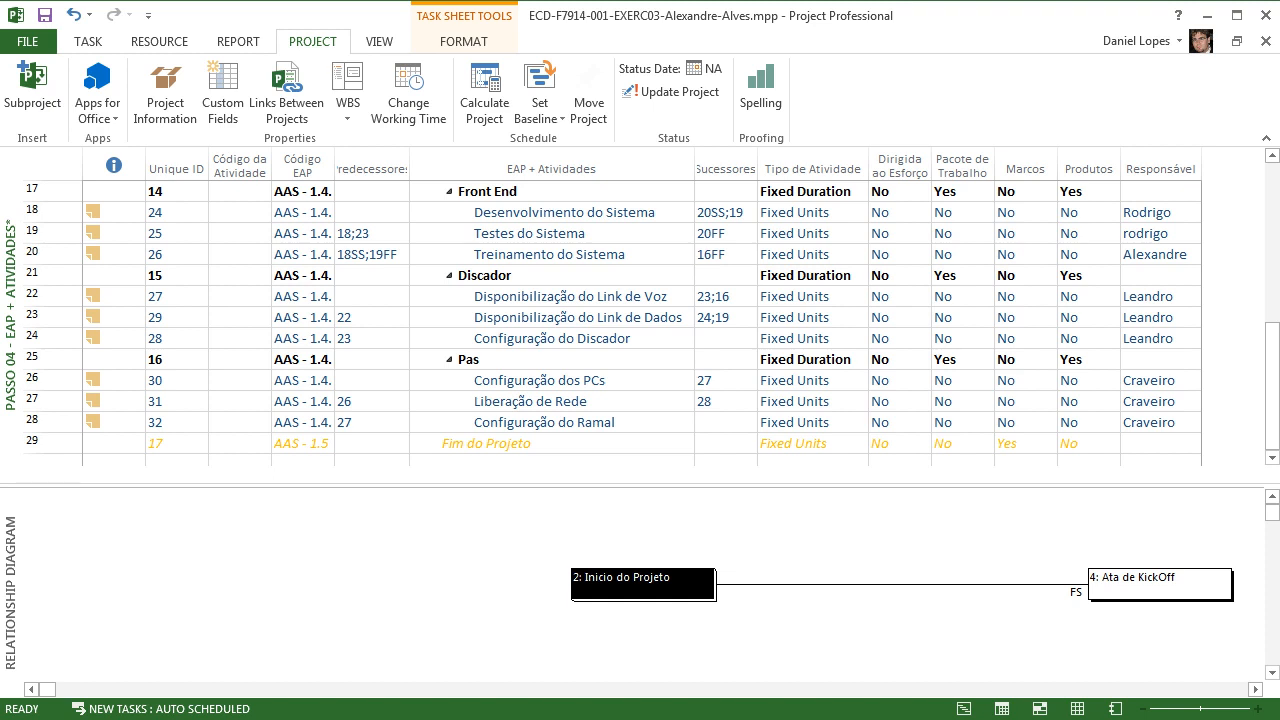
pyautogui.click(372, 381)
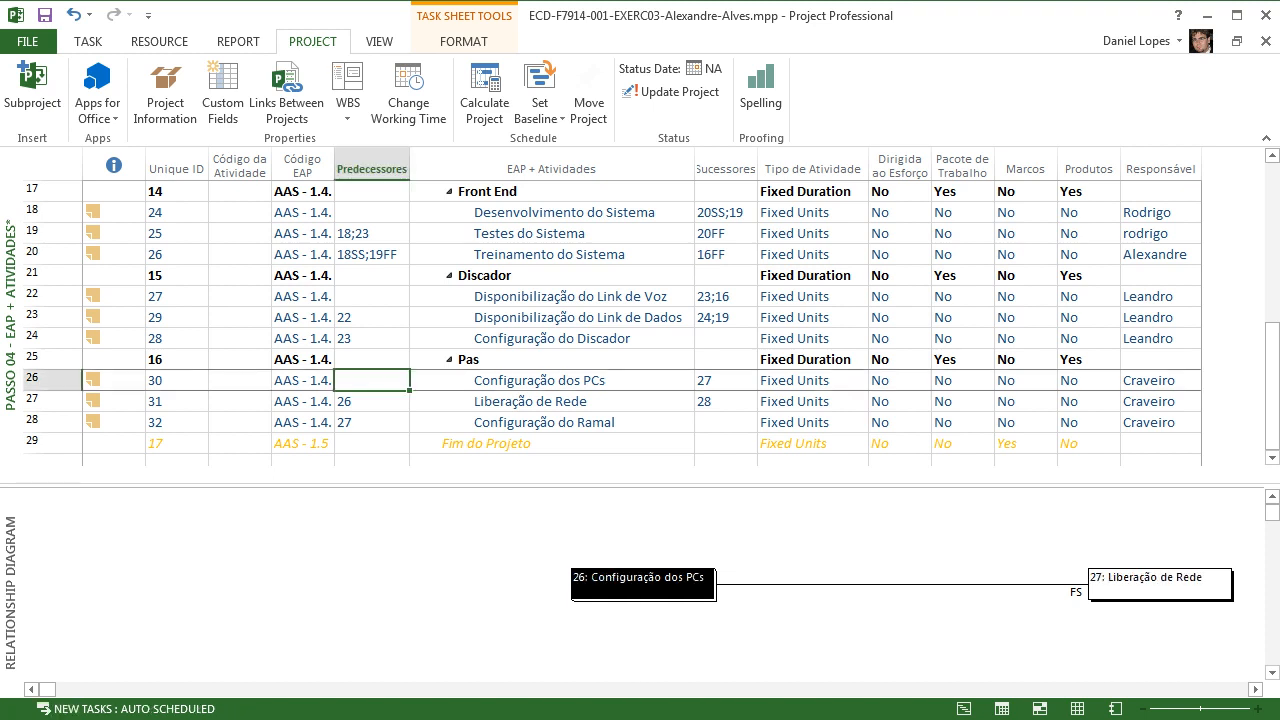
pyautogui.write('4')
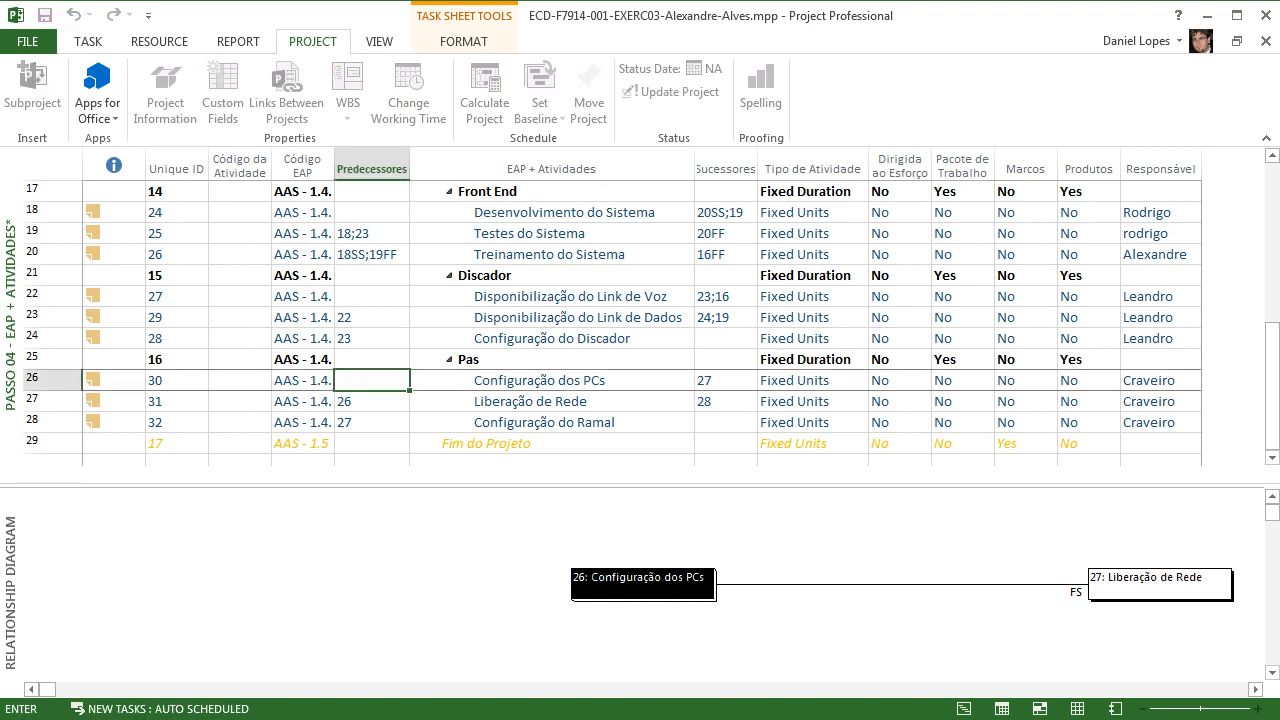
pyautogui.click(372, 317)
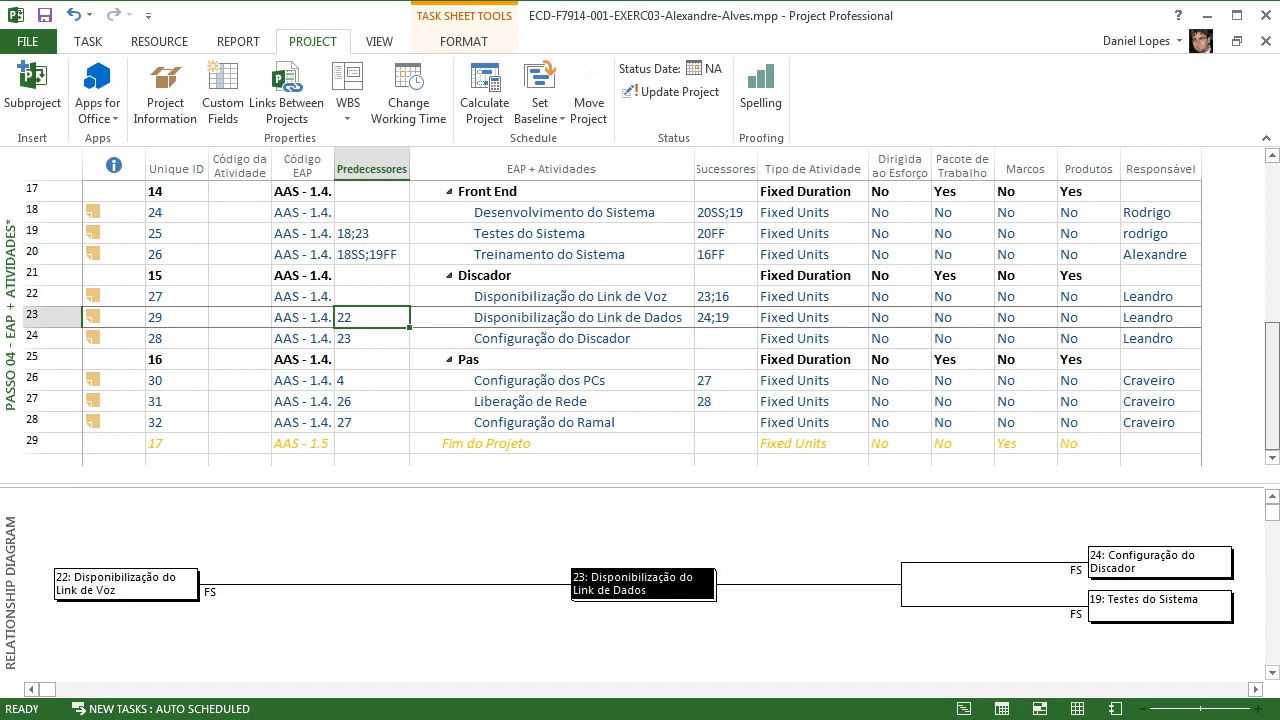
# Step: Check the first tasks in the table and change the predecessor of Configuração dos PCs to task 2
pyautogui.moveTo(1272, 386); pyautogui.dragTo(1272, 227)
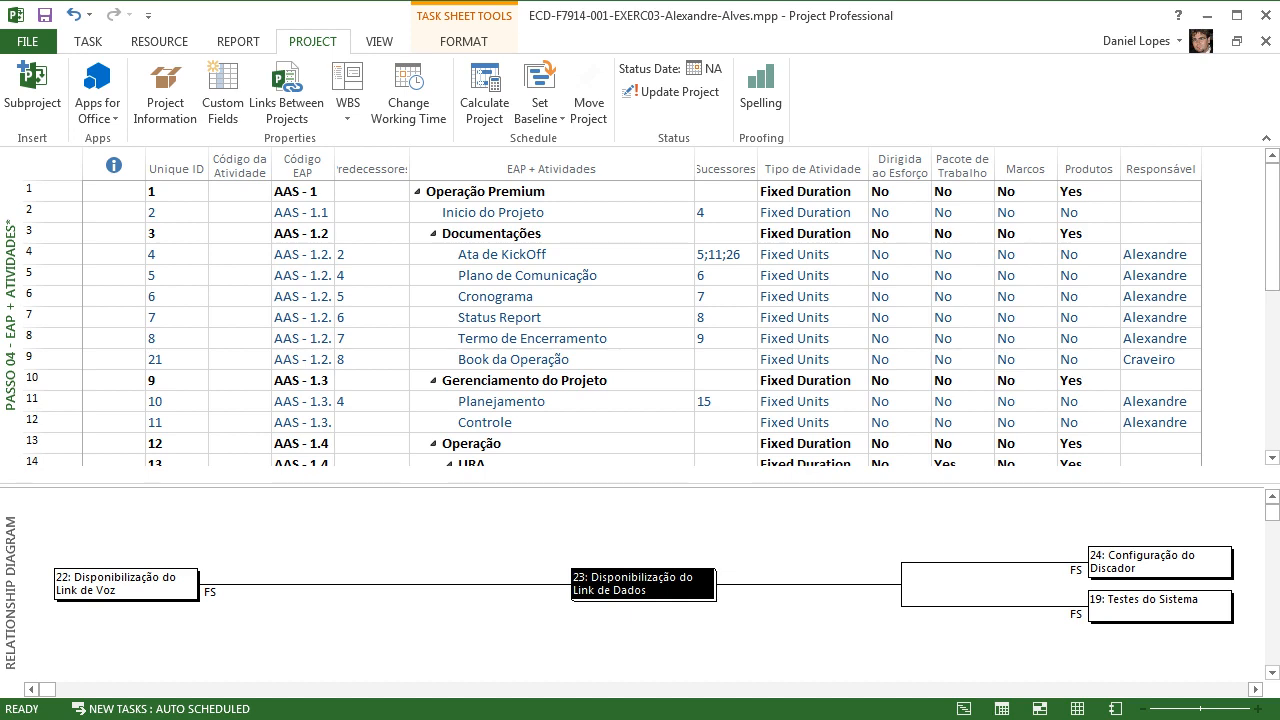
pyautogui.moveTo(1272, 226); pyautogui.dragTo(1272, 386)
pyautogui.doubleClick(372, 380)
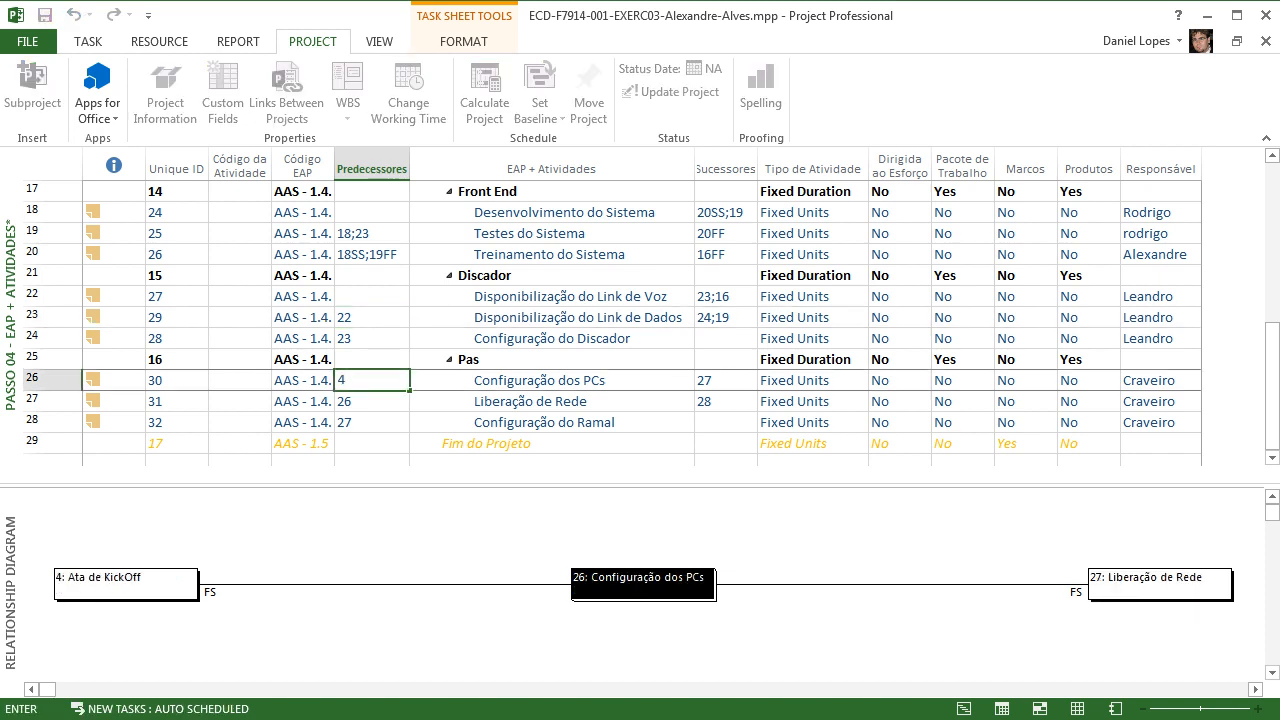
pyautogui.write('2')
pyautogui.press('BackSpace')
pyautogui.press('BackSpace')
pyautogui.write('2')
pyautogui.click(372, 317)
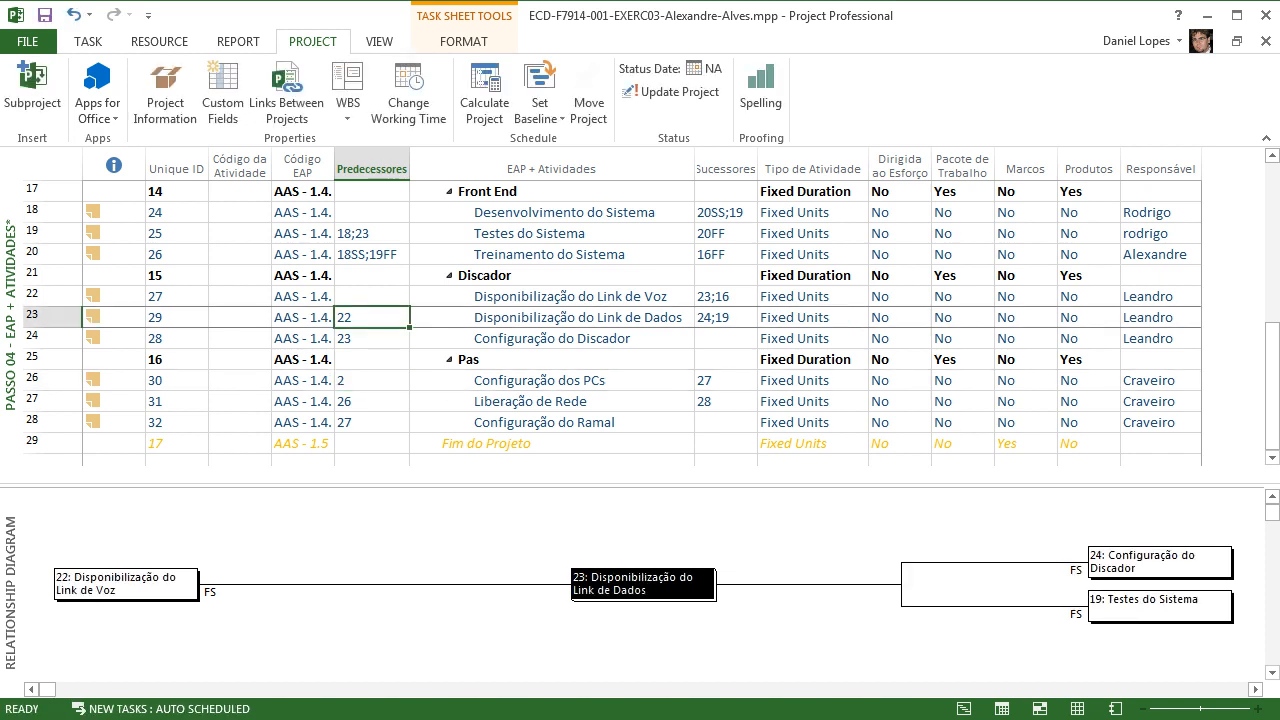
# Step: Check the task links in the table and clear all successors of Inicio do Projeto
pyautogui.moveTo(1272, 386); pyautogui.dragTo(1272, 227)
pyautogui.click(551, 212)
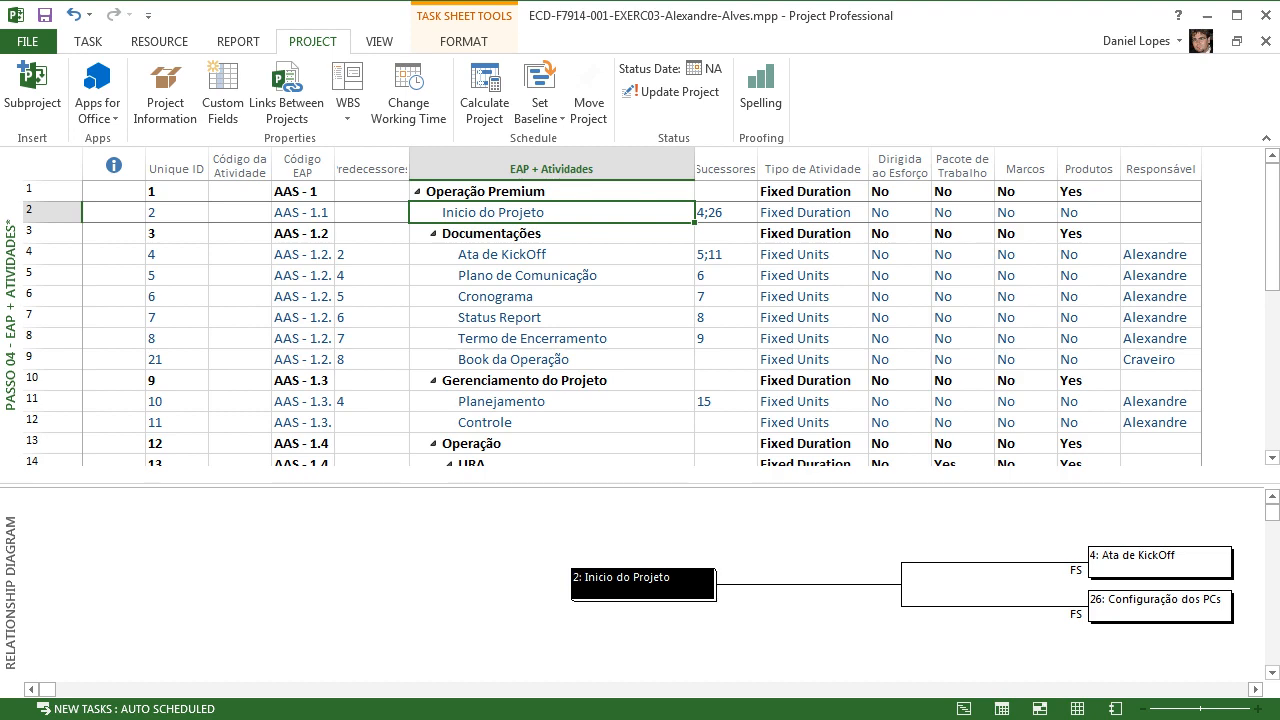
pyautogui.scroll(-5, 640, 320)
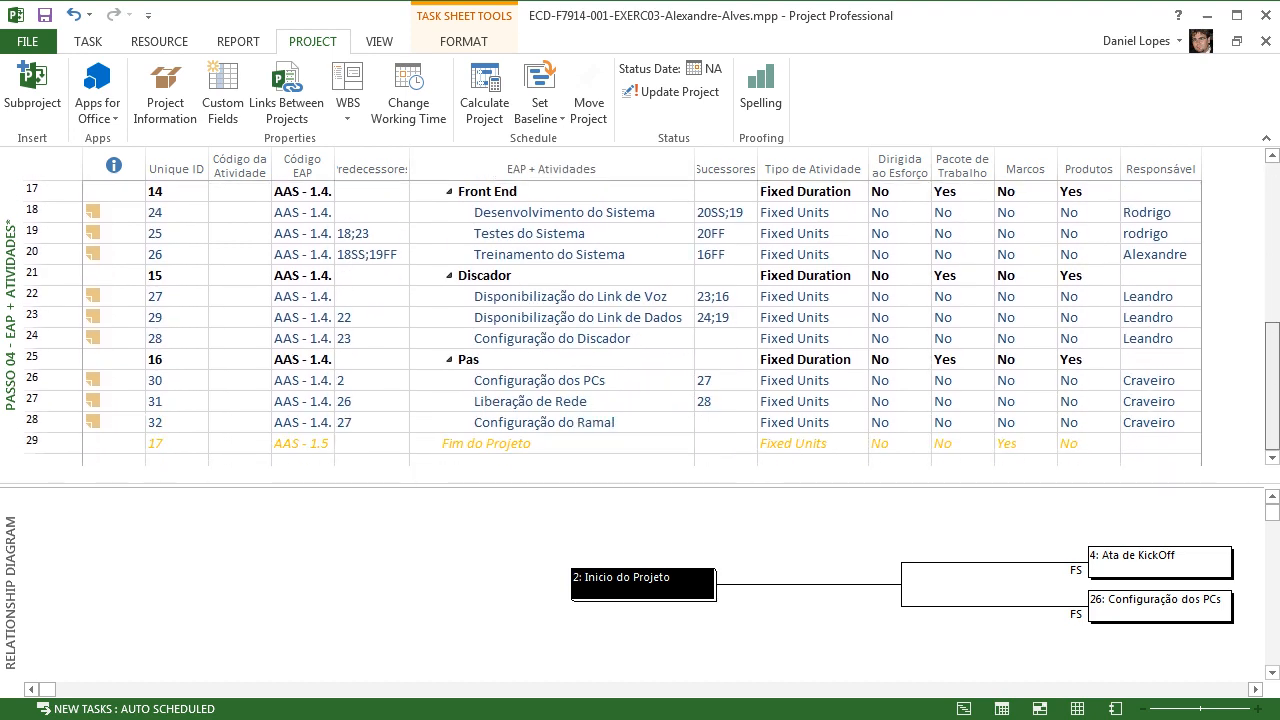
pyautogui.scroll(2, 640, 320)
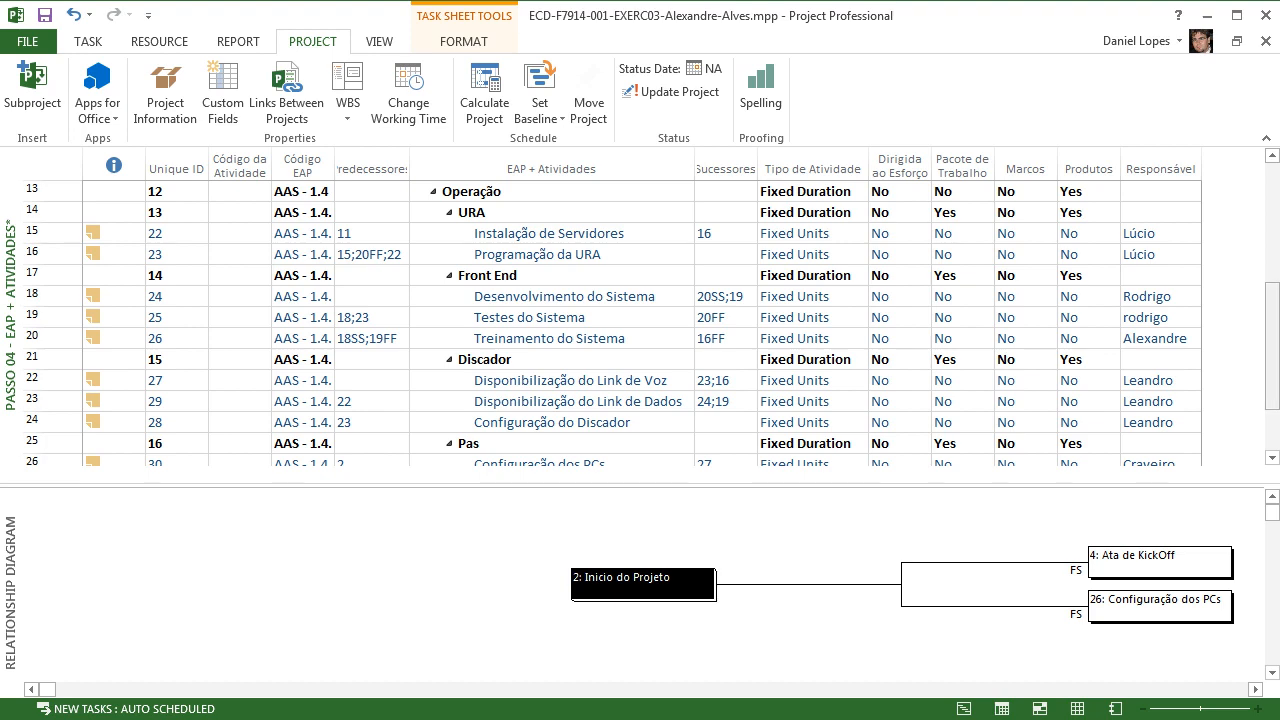
pyautogui.scroll(3, 612, 322)
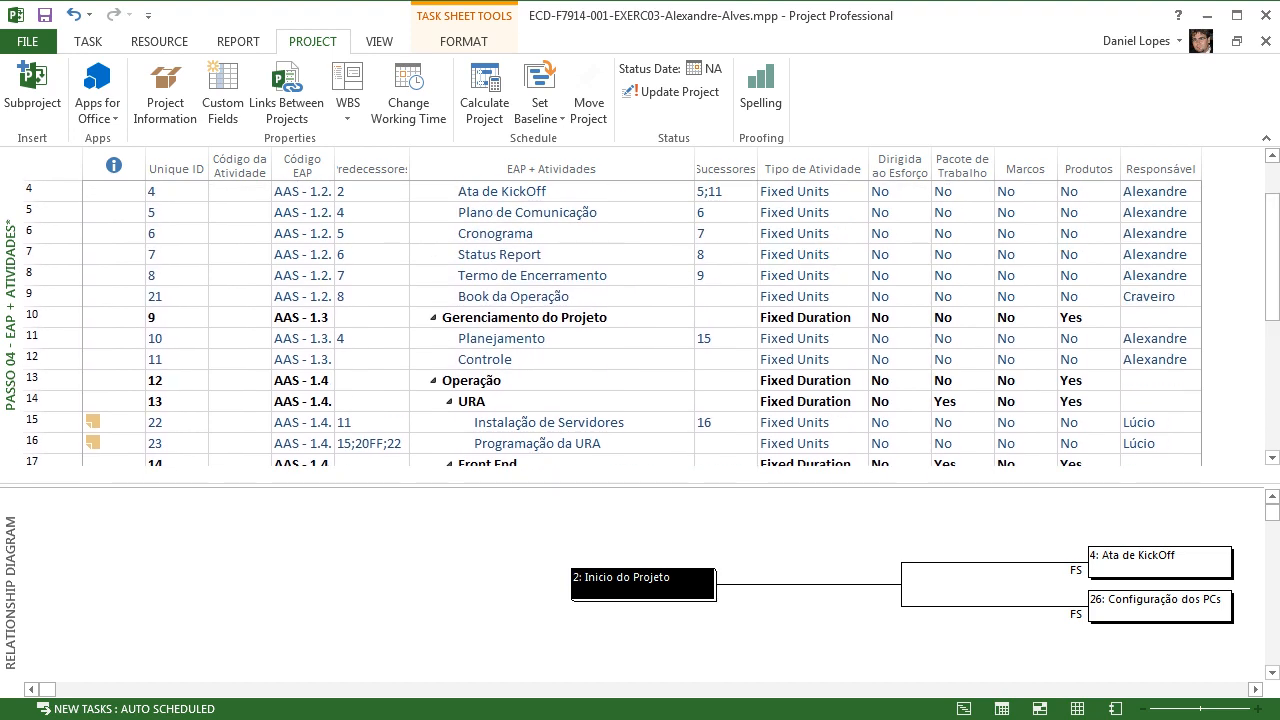
pyautogui.scroll(1, 612, 322)
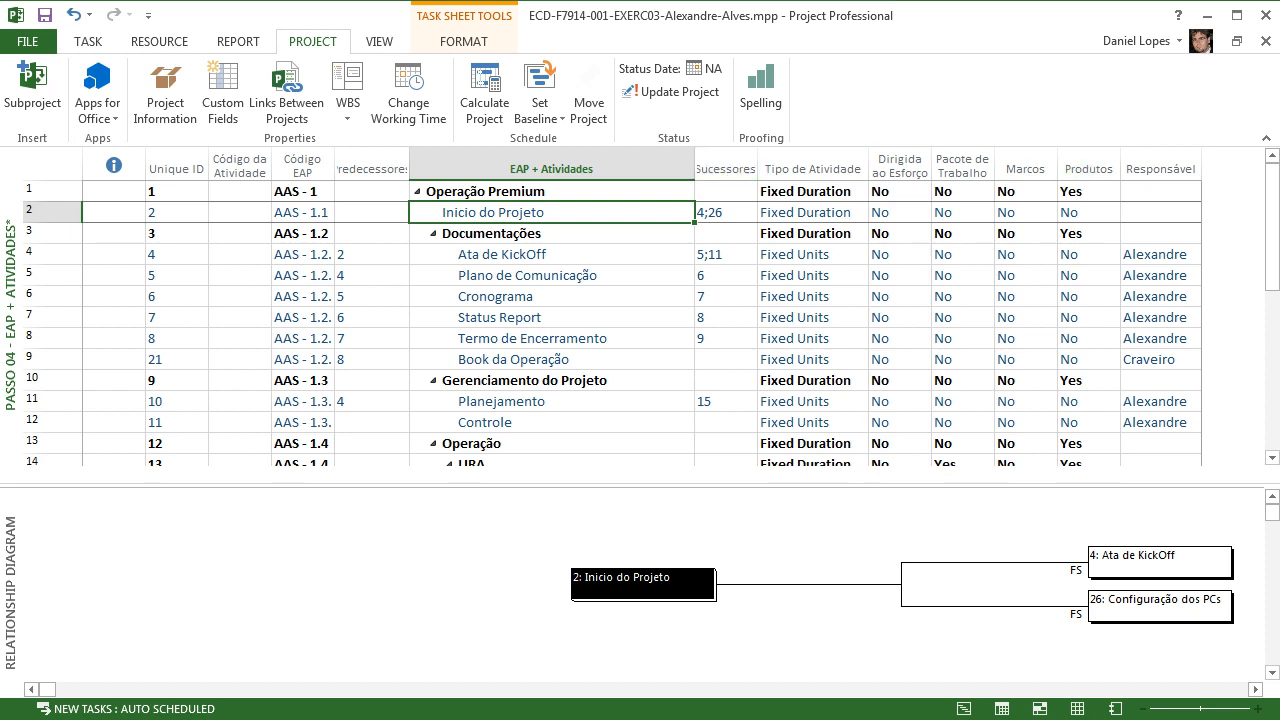
pyautogui.click(726, 212)
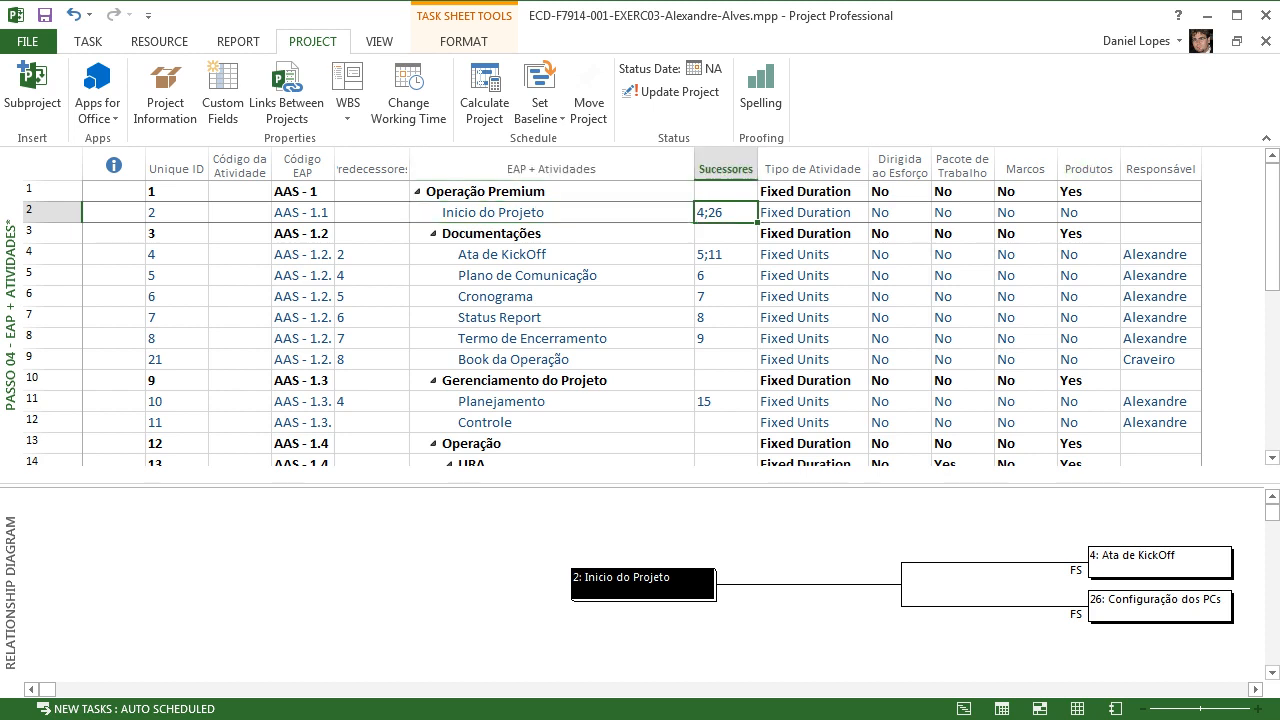
pyautogui.press('Delete')
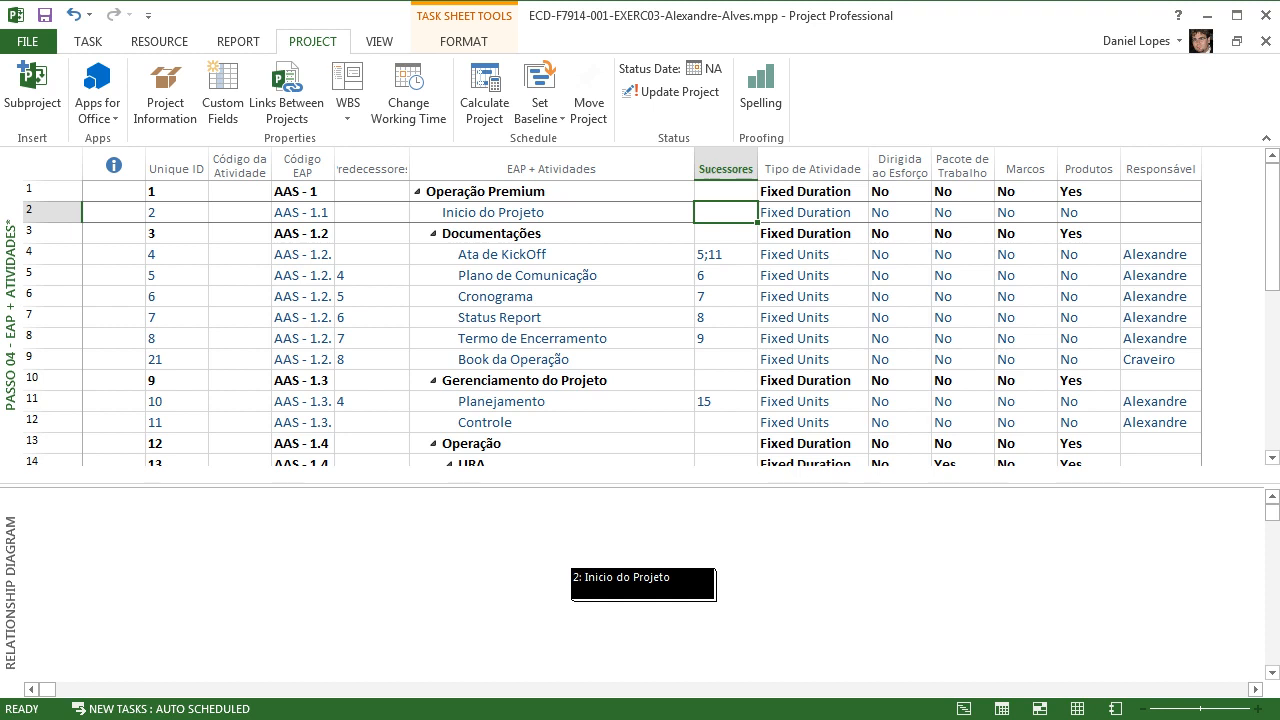
# Step: Set the predecessor of Controle to task 2 and its successor to task 29
pyautogui.click(726, 359)
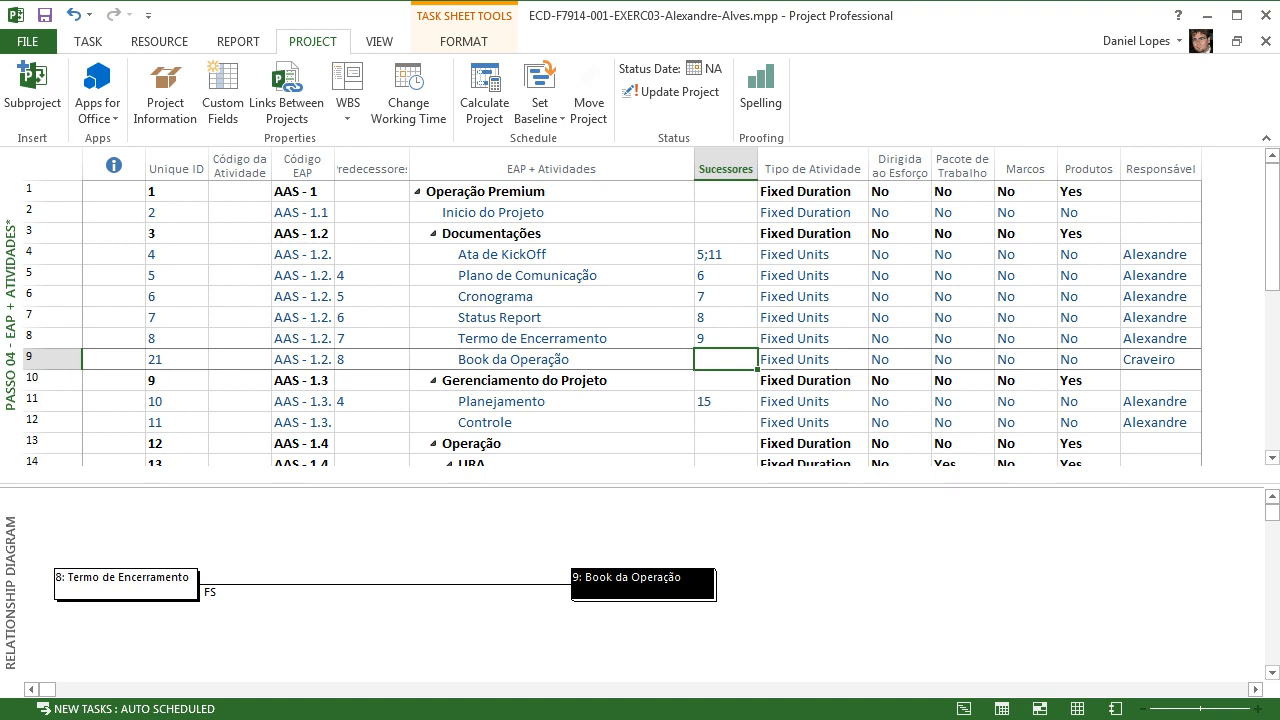
pyautogui.scroll(-3, 650, 314)
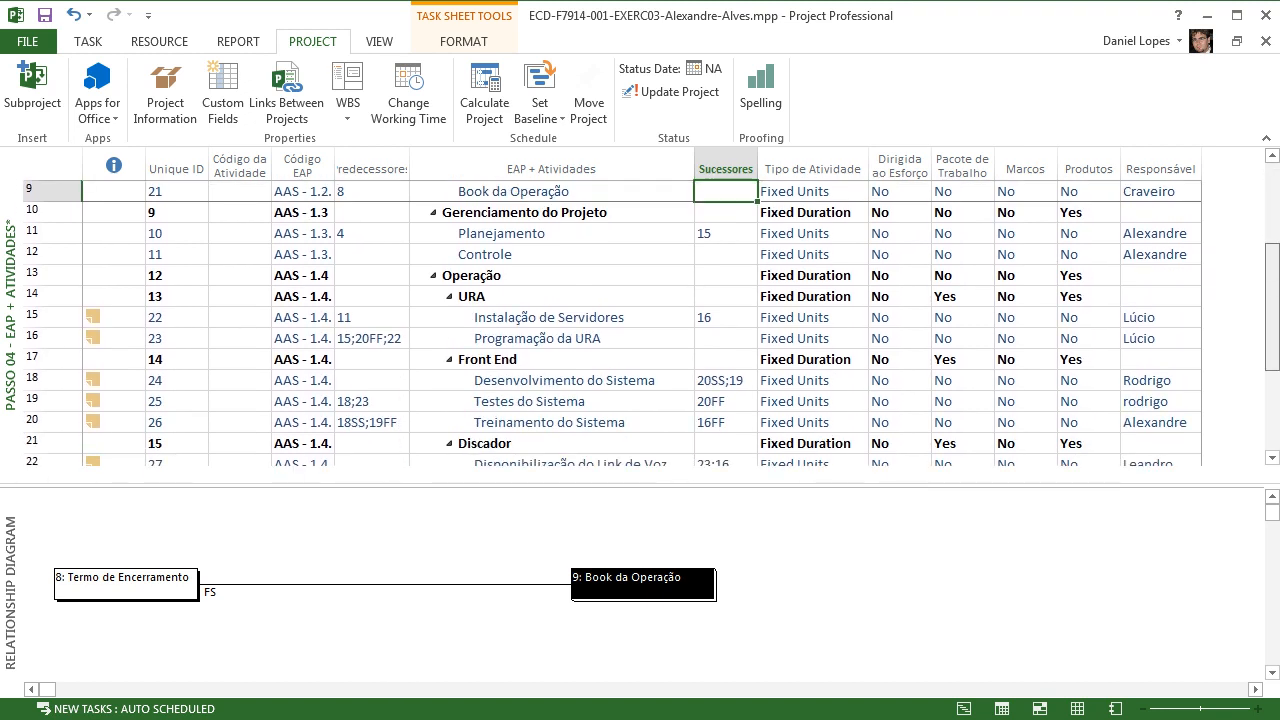
pyautogui.click(551, 234)
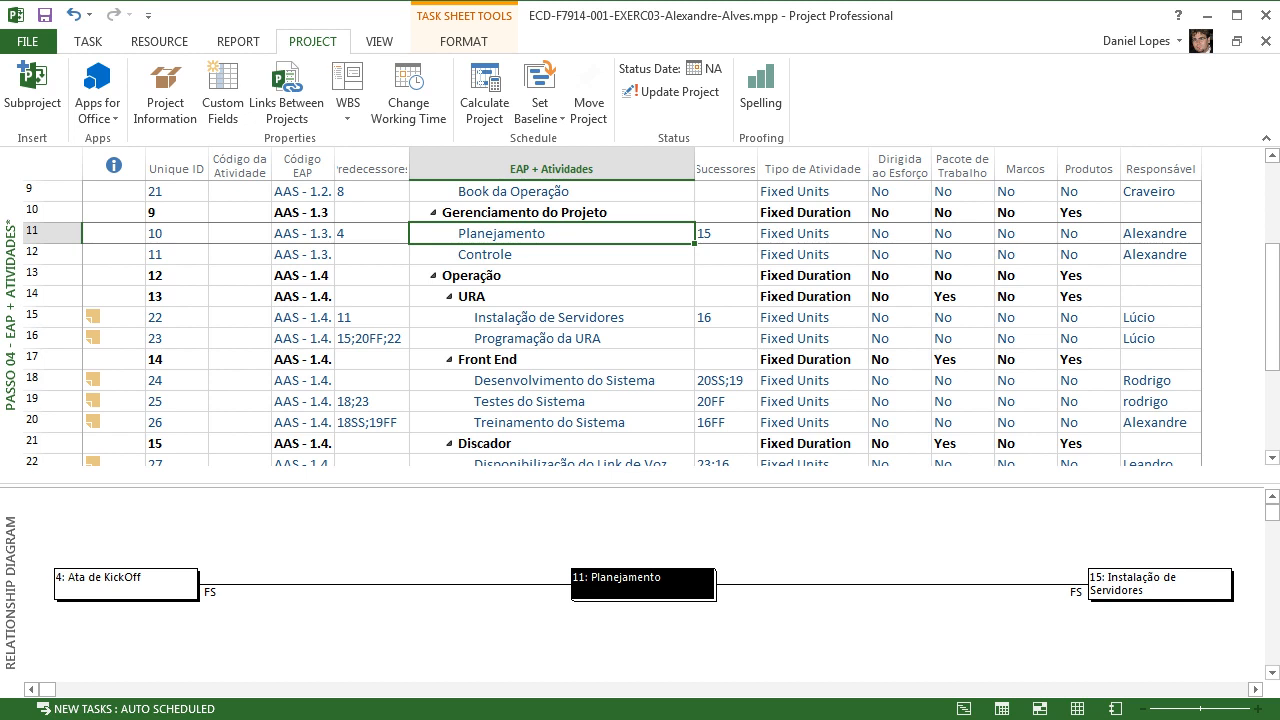
pyautogui.click(551, 255)
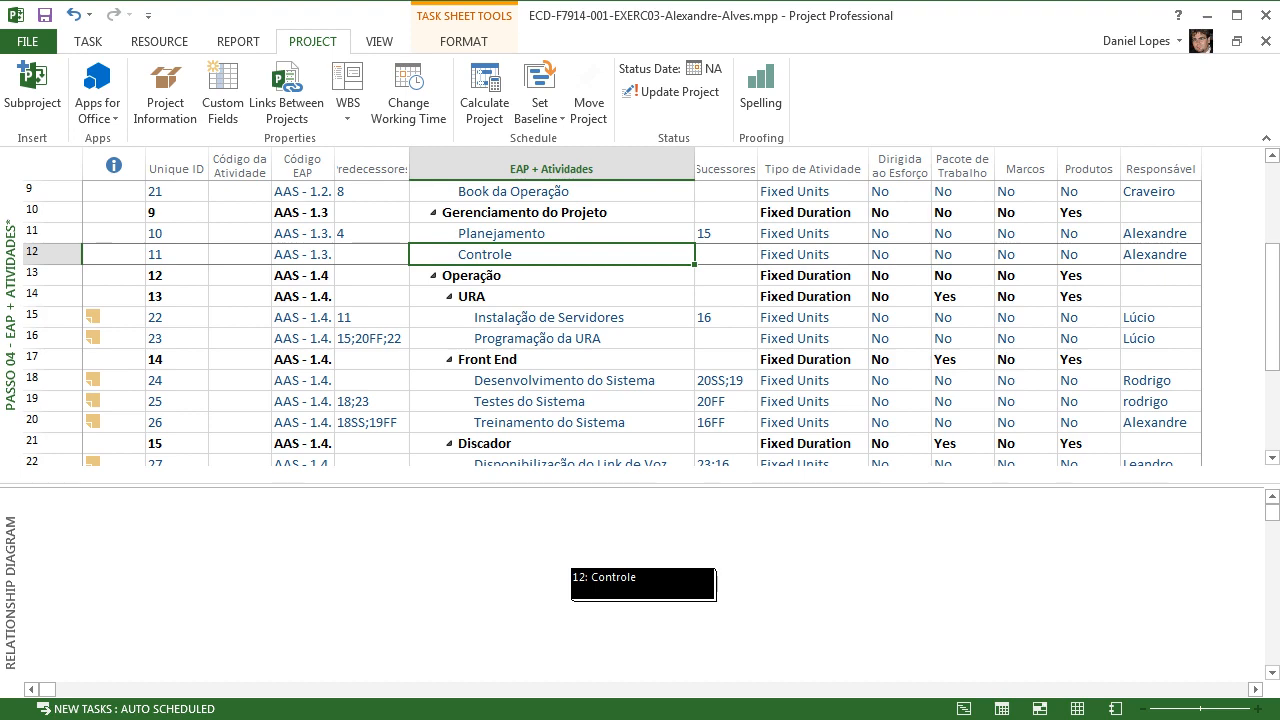
pyautogui.click(372, 254)
pyautogui.write('2')
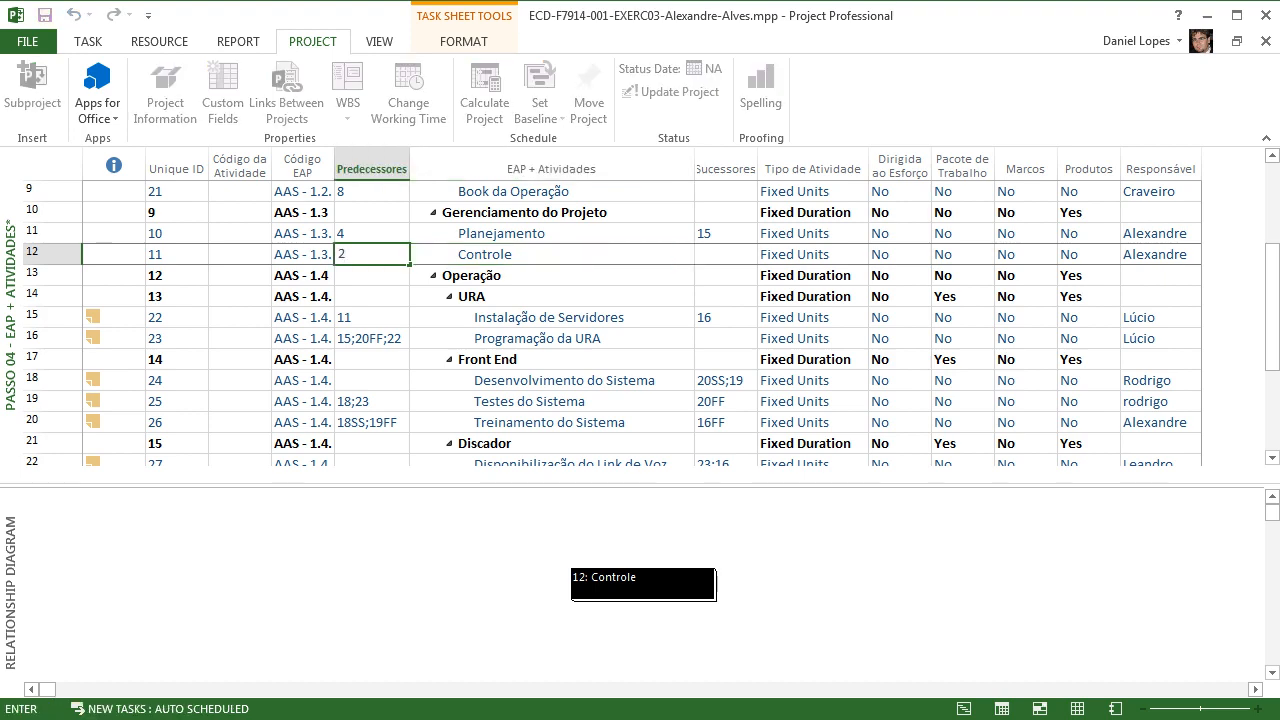
pyautogui.press('Tab')
pyautogui.scroll(-3, 640, 320)
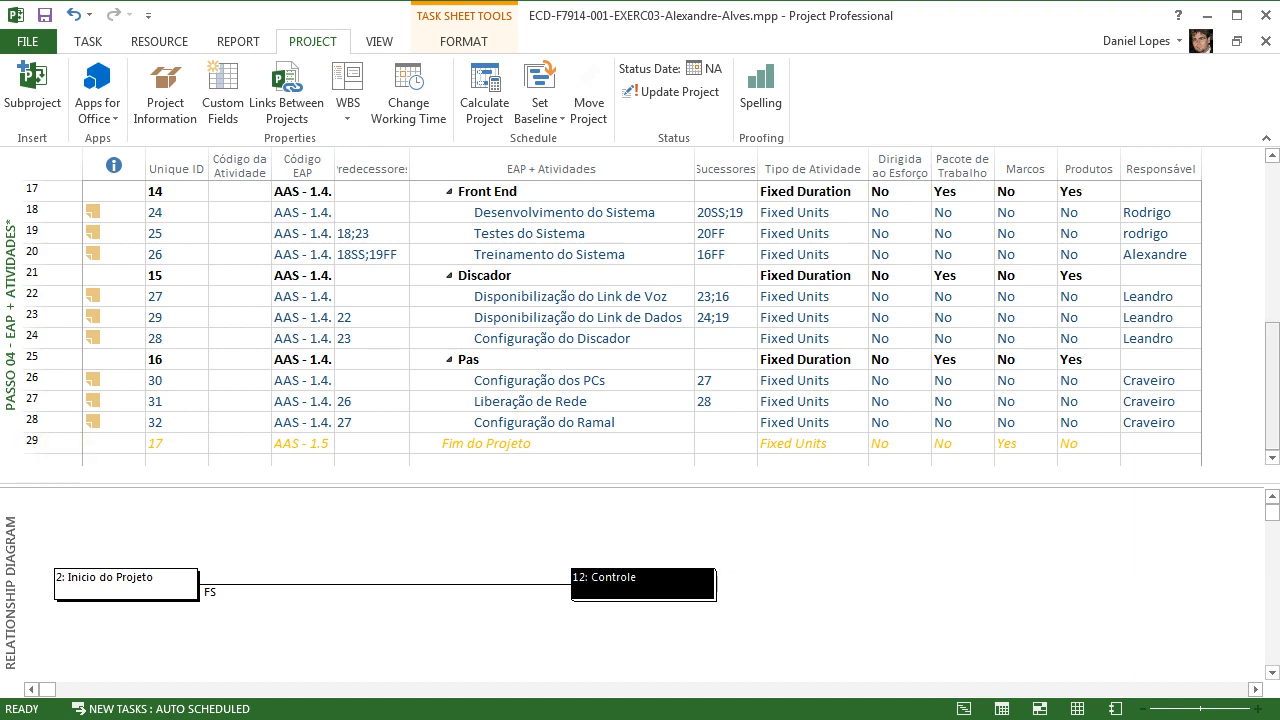
pyautogui.scroll(6, 640, 320)
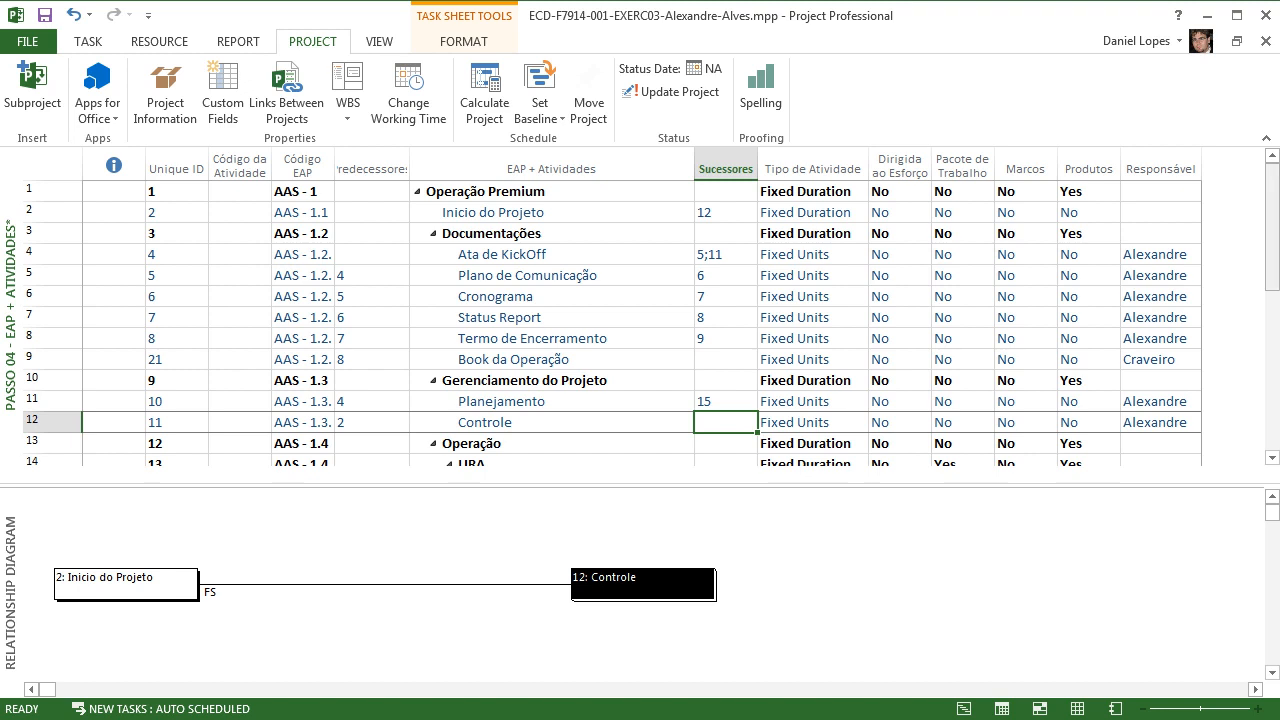
pyautogui.write('29')
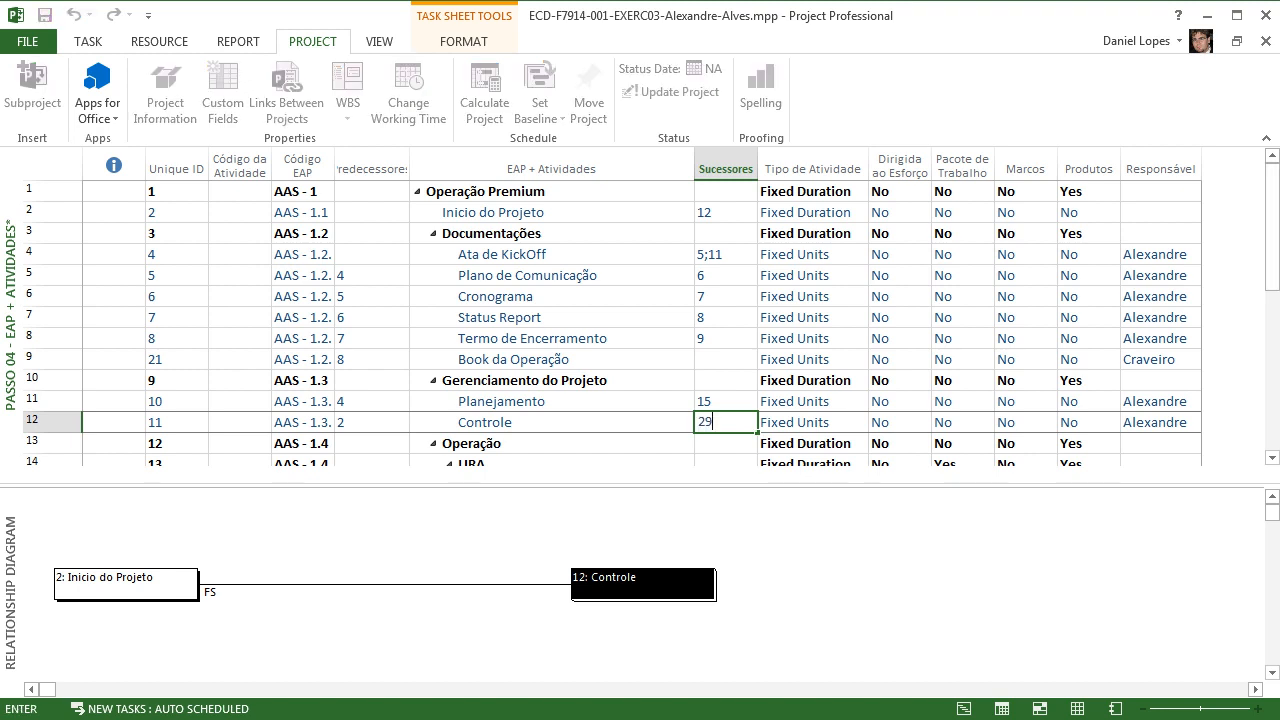
pyautogui.click(551, 401)
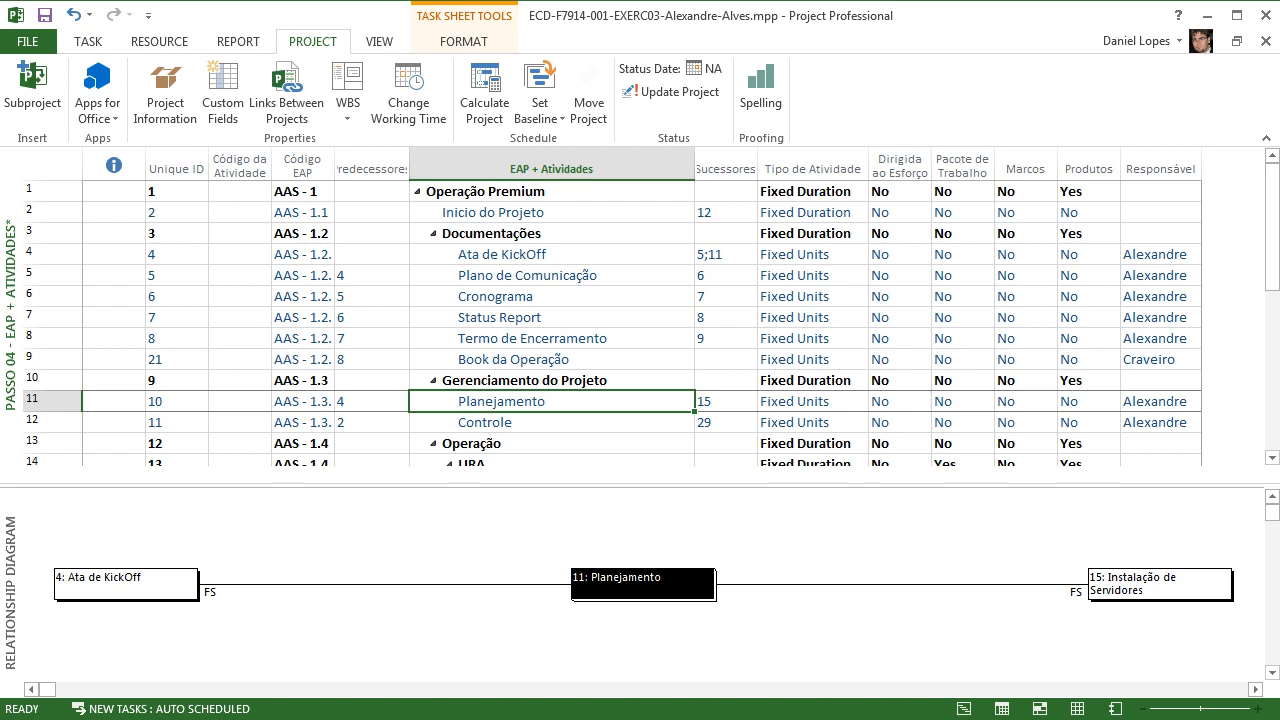
# Step: Change the predecessor of Controle to task 11 and check its links with Planejamento
pyautogui.click(551, 422)
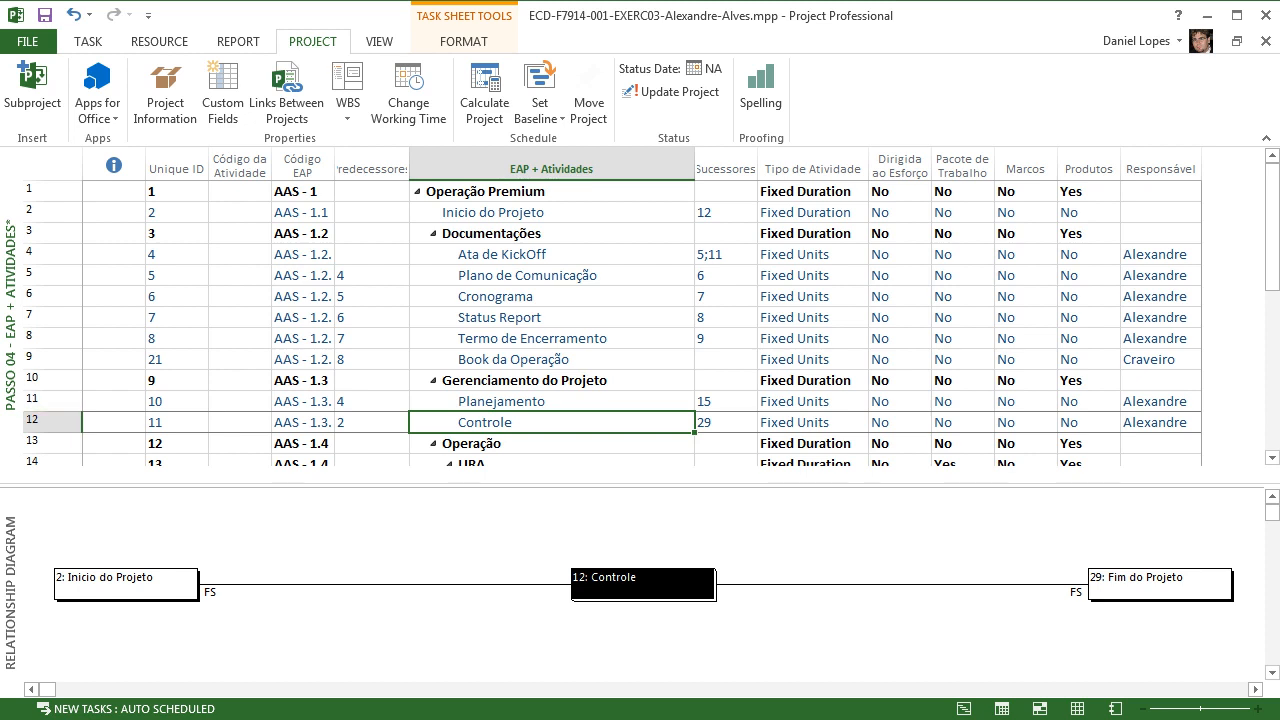
pyautogui.click(371, 422)
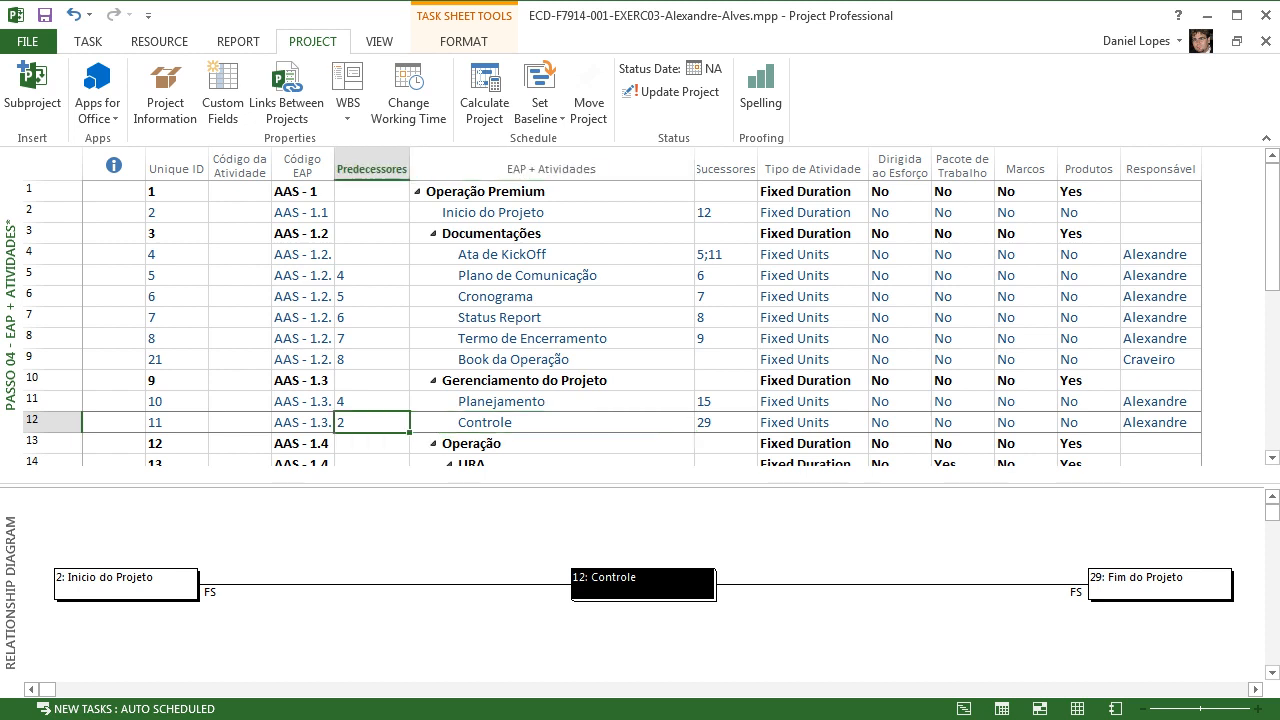
pyautogui.write('11')
pyautogui.press('Return')
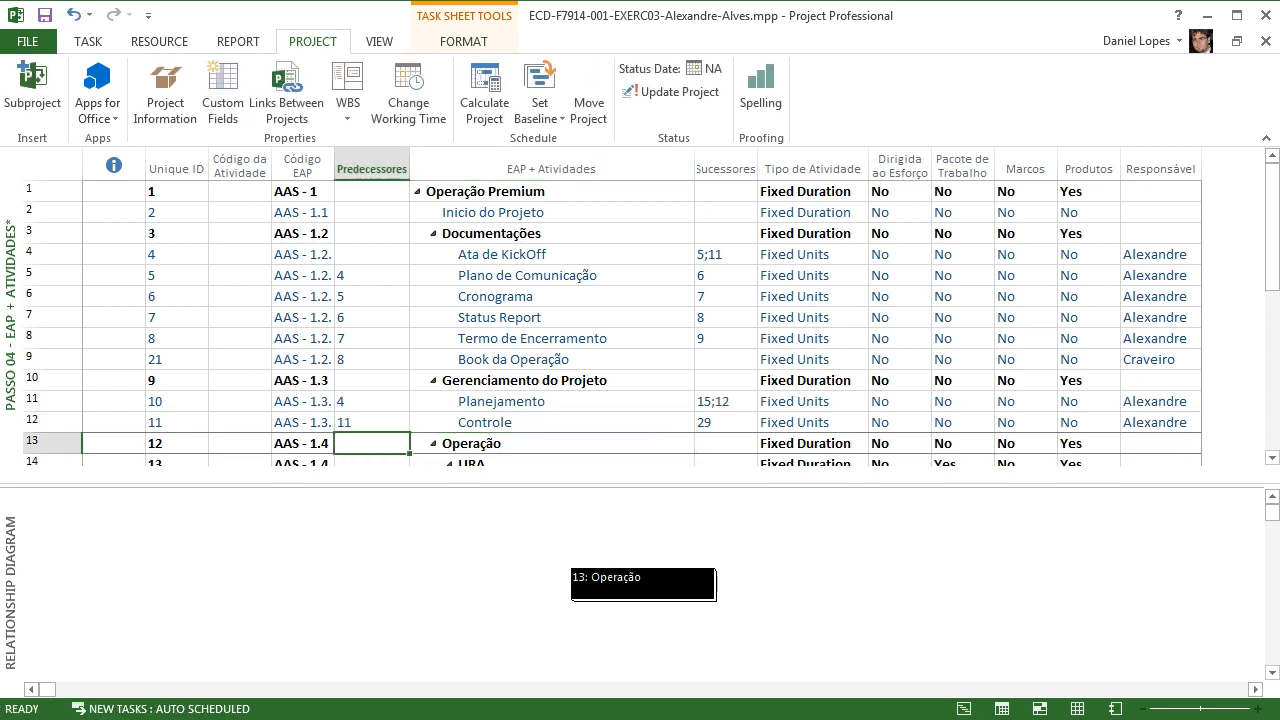
pyautogui.click(520, 422)
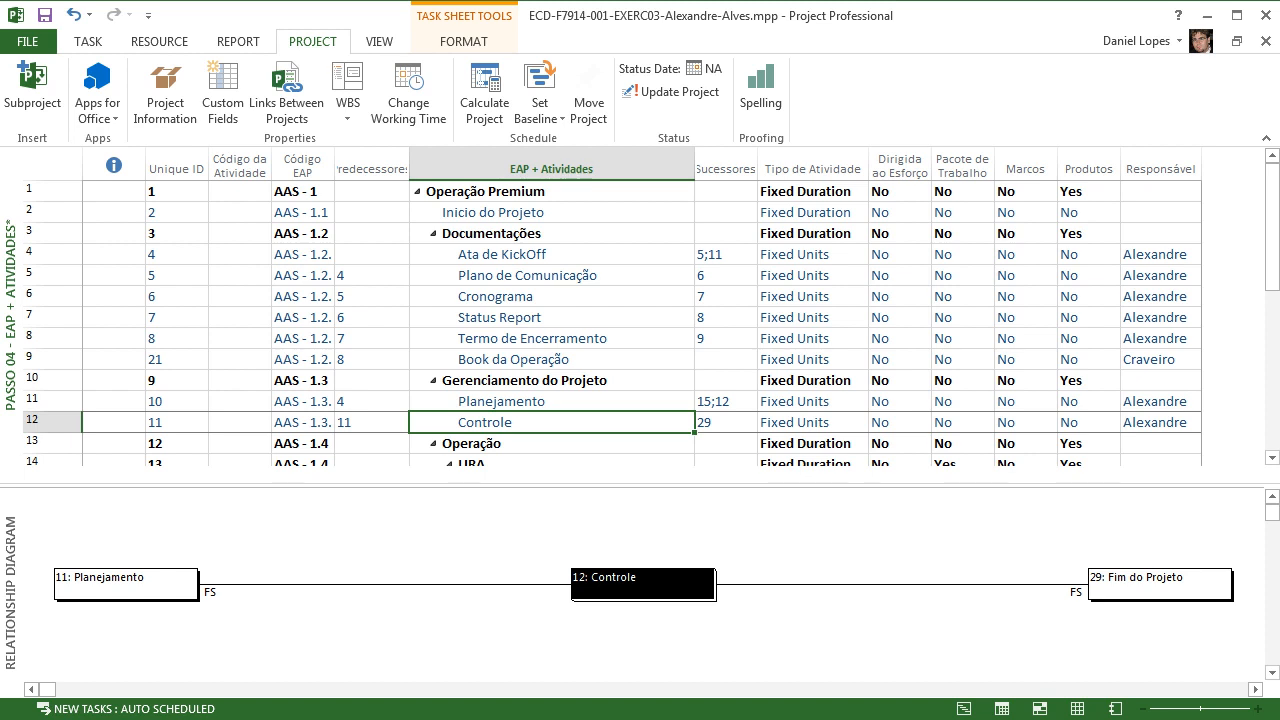
pyautogui.click(726, 402)
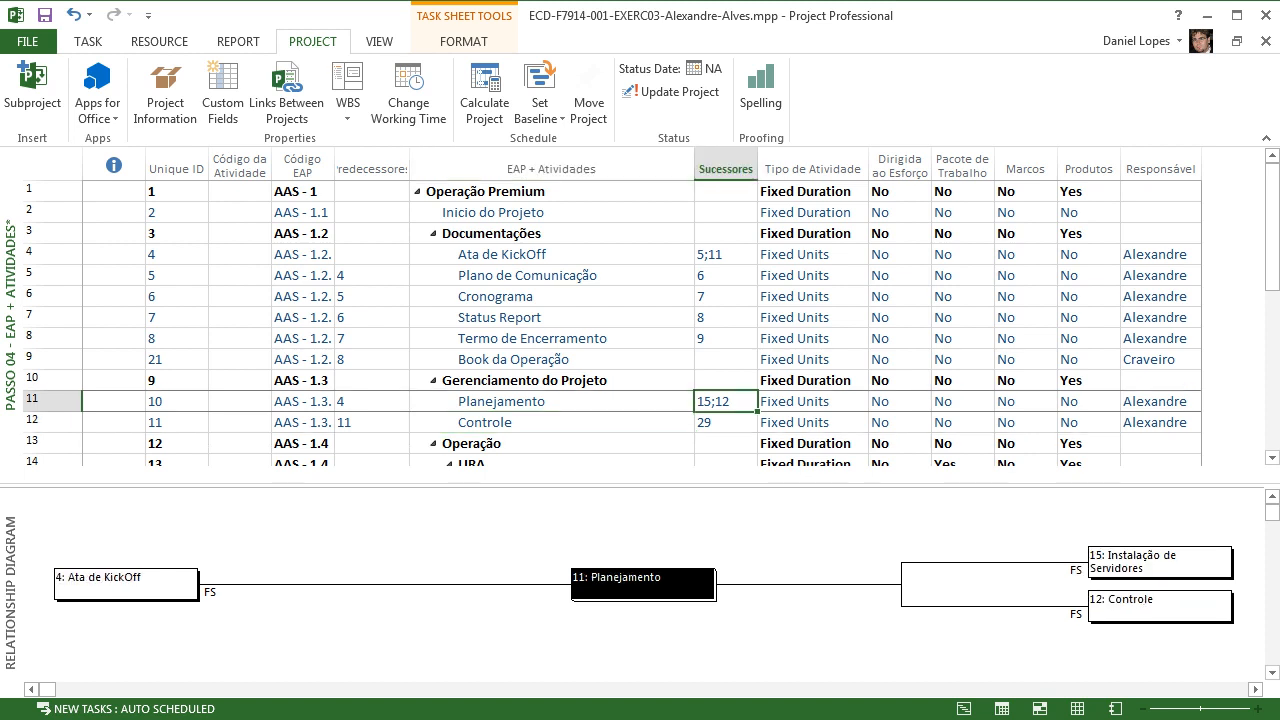
# Step: Remove both the predecessor and the successor of Controle
pyautogui.click(372, 423)
pyautogui.press('Delete')
pyautogui.click(726, 423)
pyautogui.press('Delete')
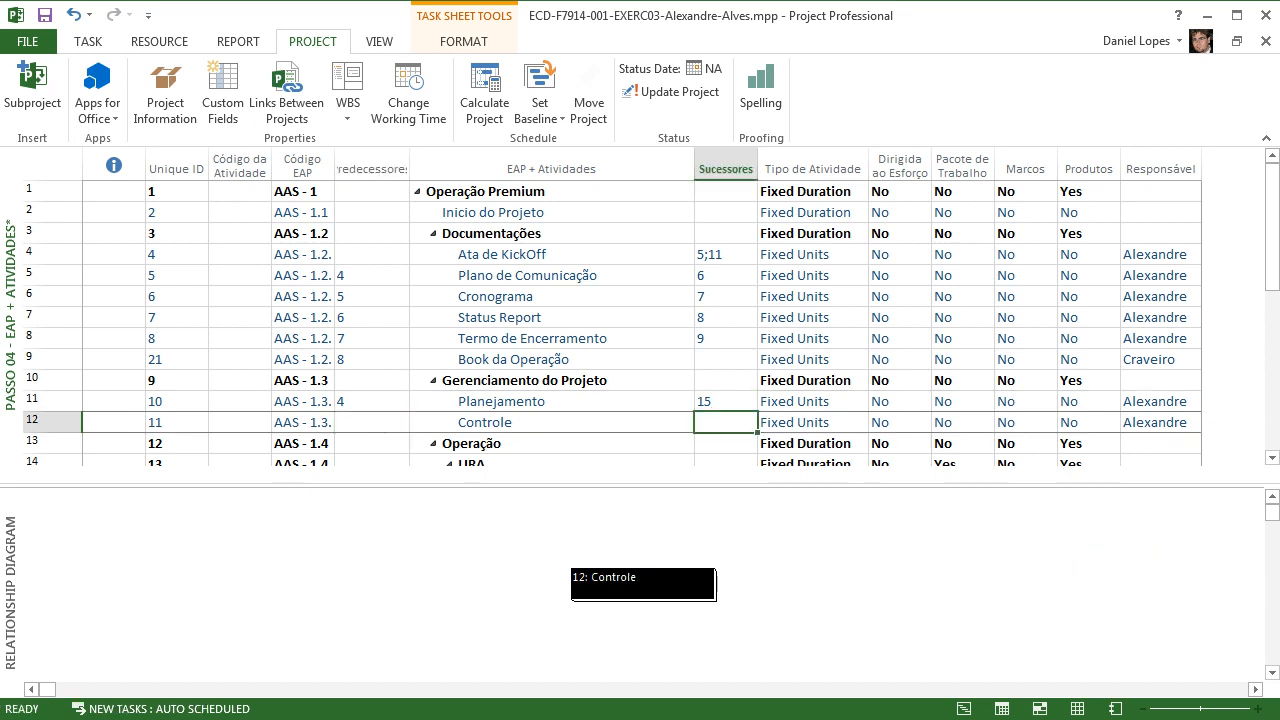
# Step: Examine the predecessors and successors of the Discador and Pas activities and of Fim do Projeto for missing links
pyautogui.scroll(-3, 1272, 250)
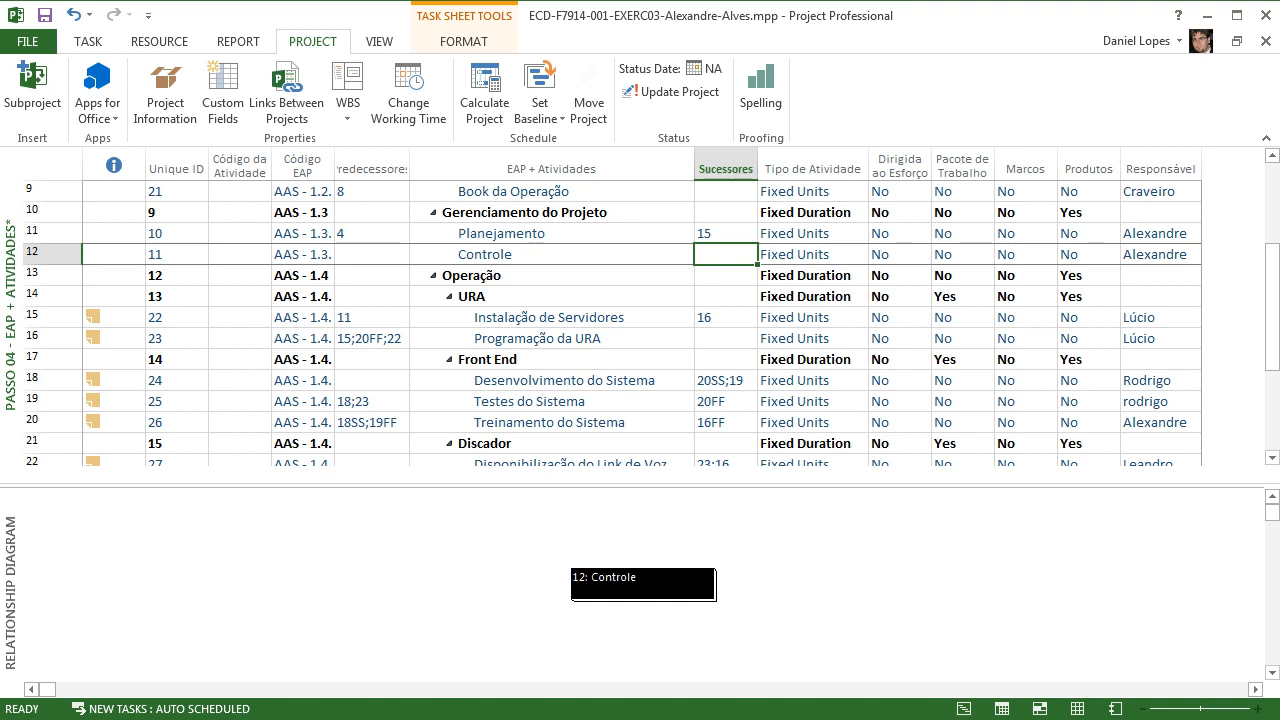
pyautogui.moveTo(1272, 307); pyautogui.dragTo(1272, 386)
pyautogui.click(726, 338)
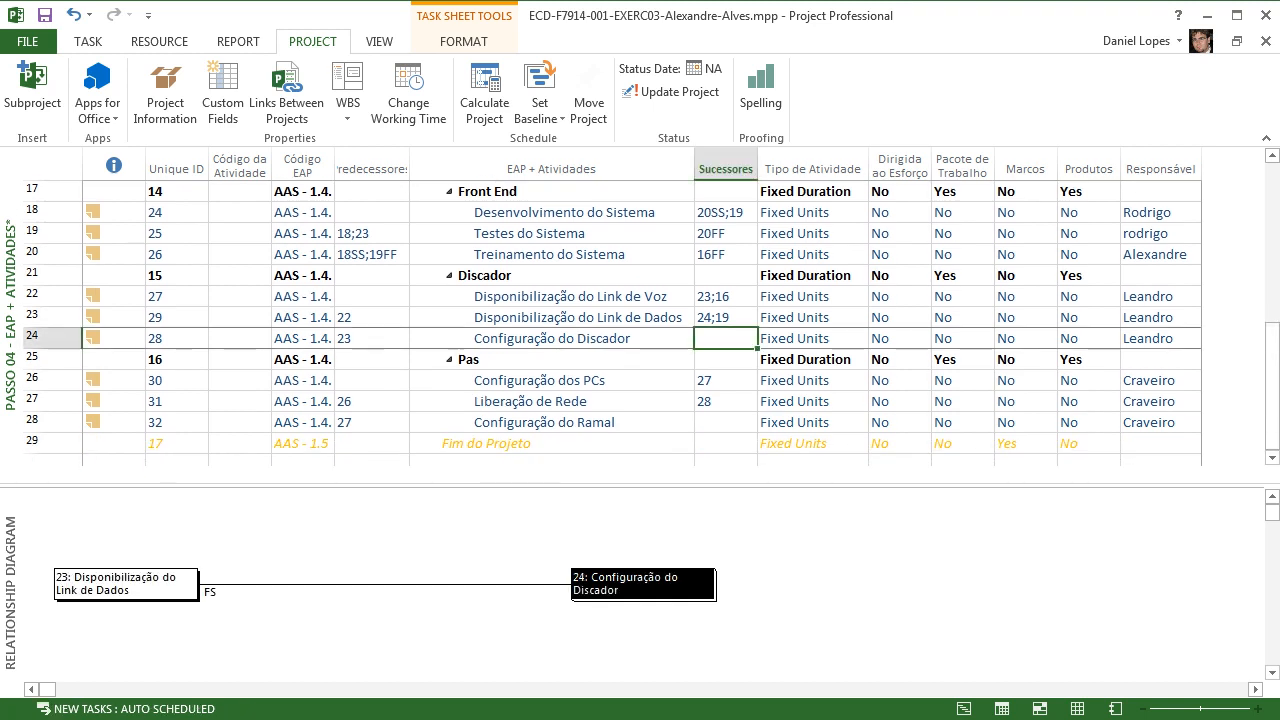
pyautogui.click(372, 297)
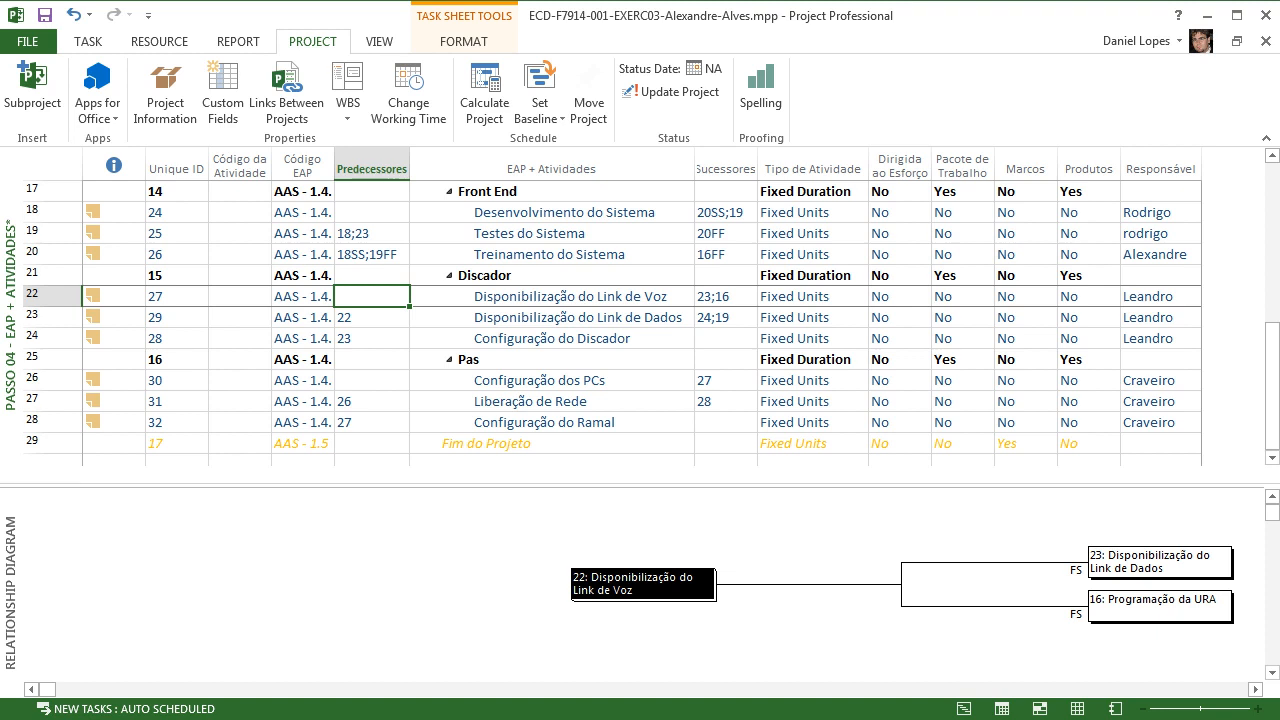
pyautogui.click(726, 423)
pyautogui.click(372, 460)
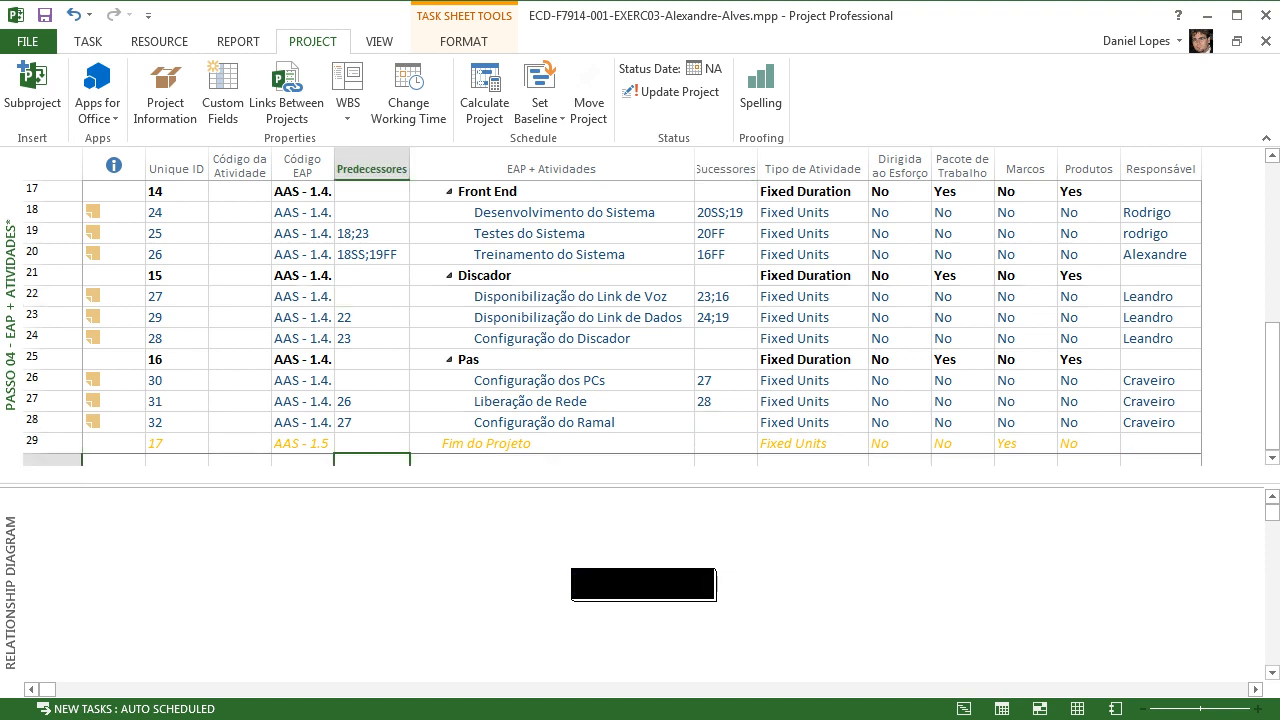
pyautogui.click(726, 444)
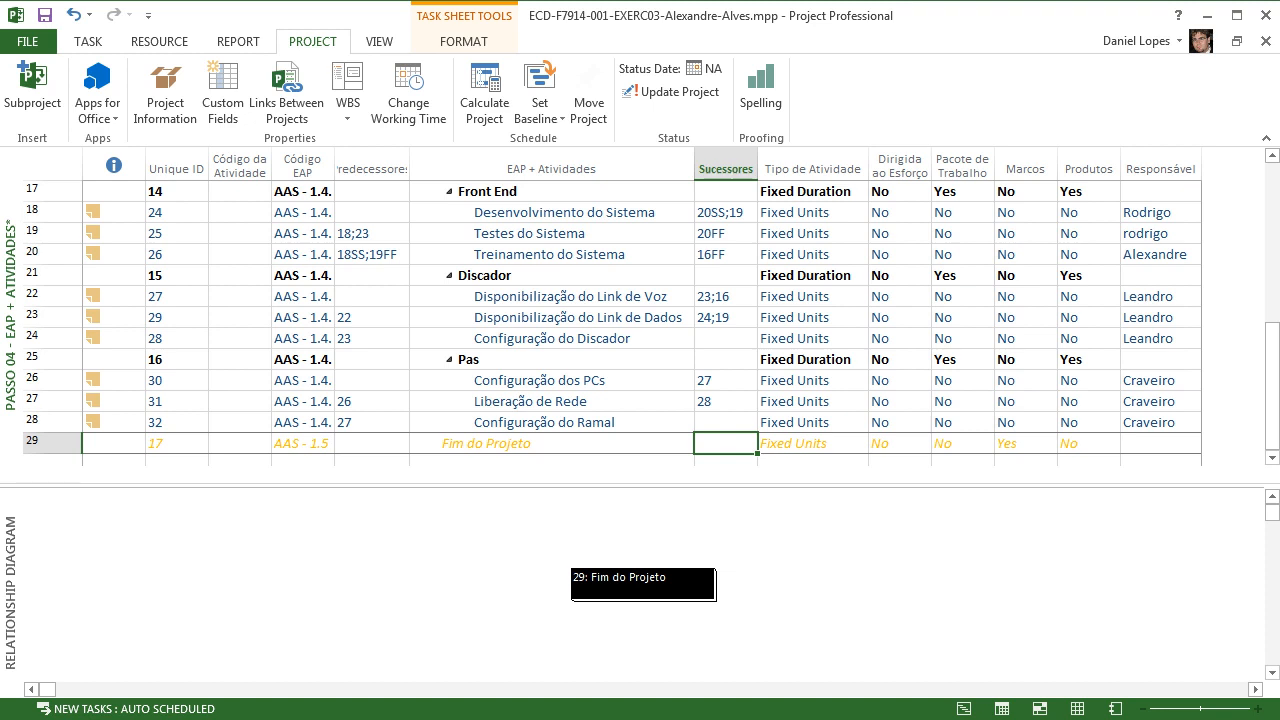
pyautogui.click(372, 444)
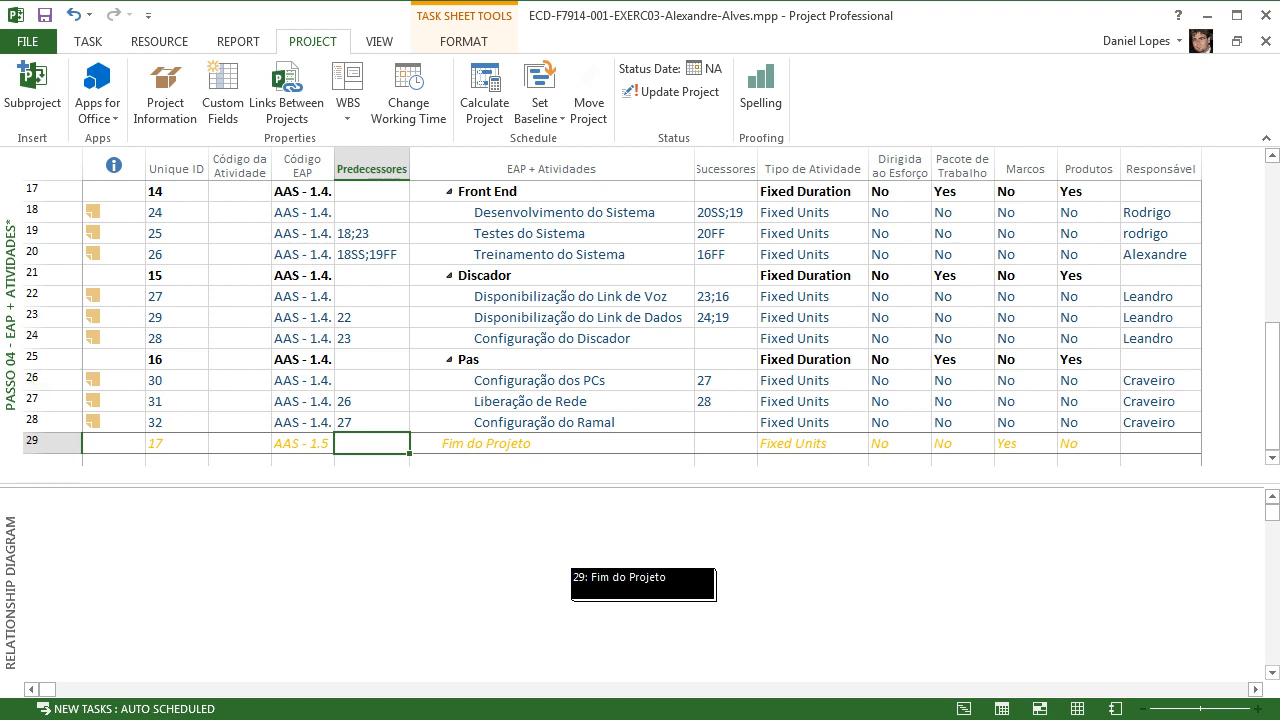
# Step: Switch to the Passo 05 - Apresentar a Rede de Atividades view and examine the network for unlinked activities
pyautogui.rightClick(9, 335)
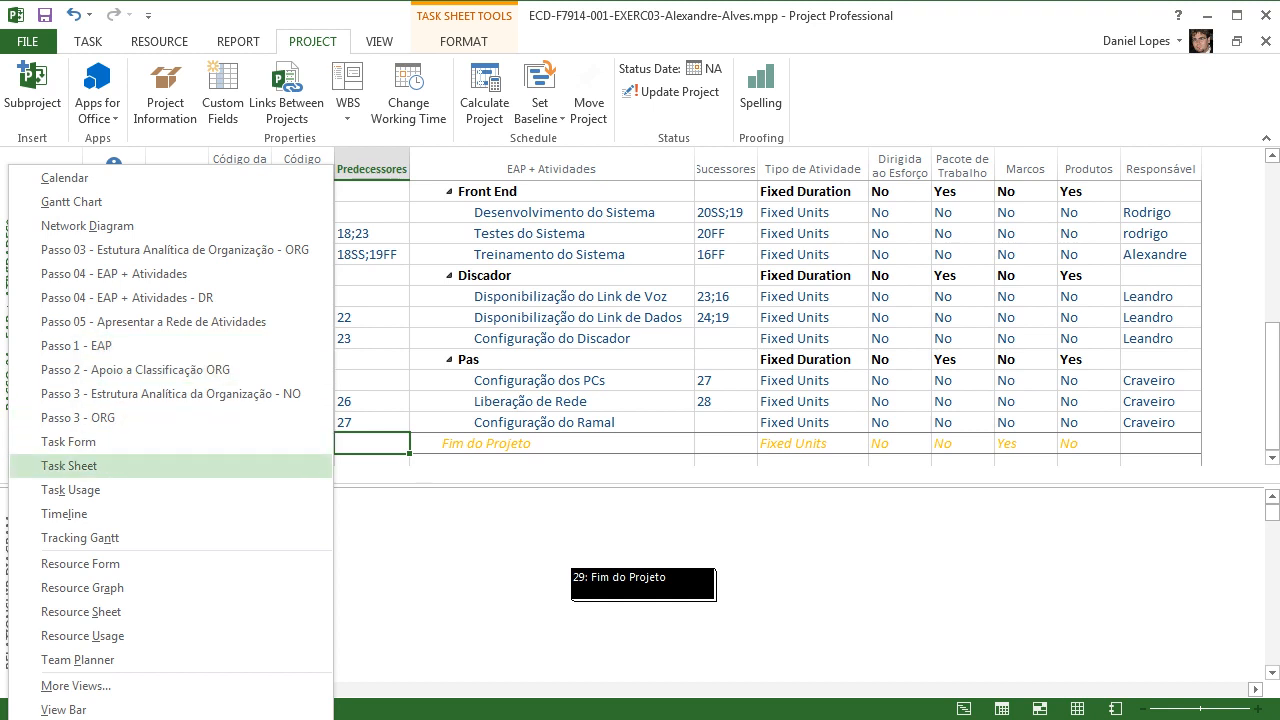
pyautogui.click(153, 322)
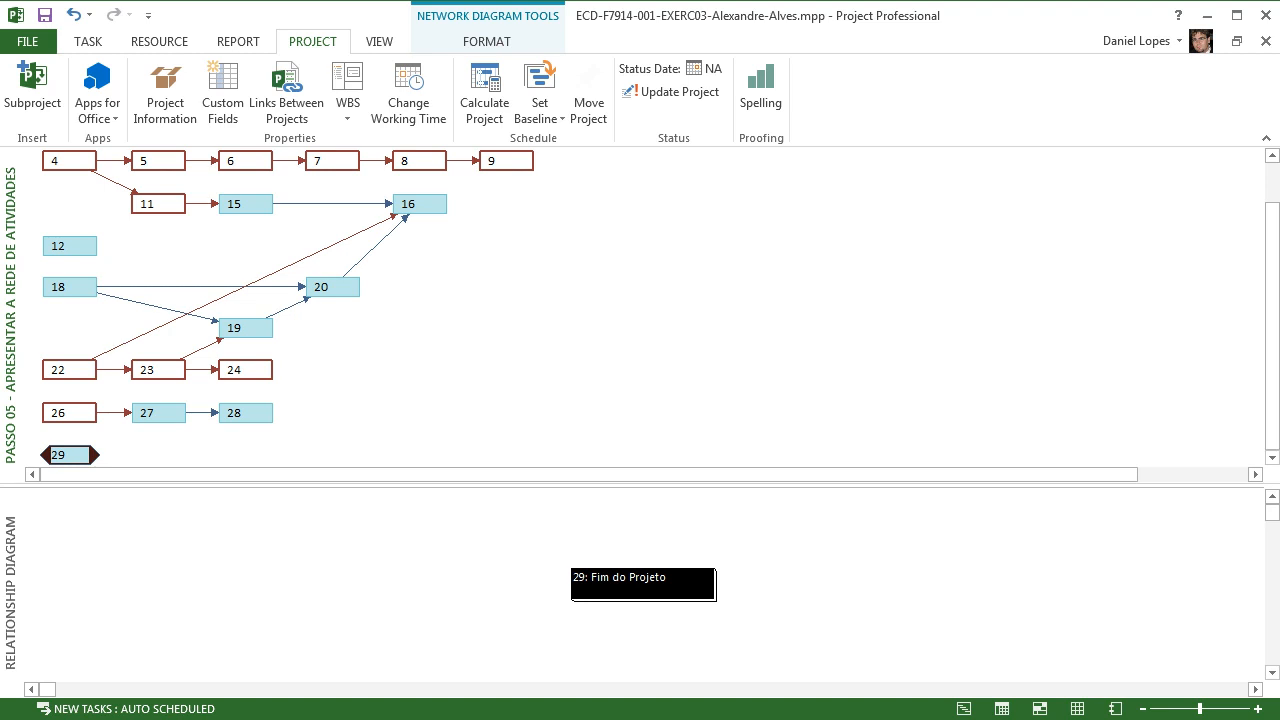
pyautogui.moveTo(1272, 326); pyautogui.dragTo(1272, 287)
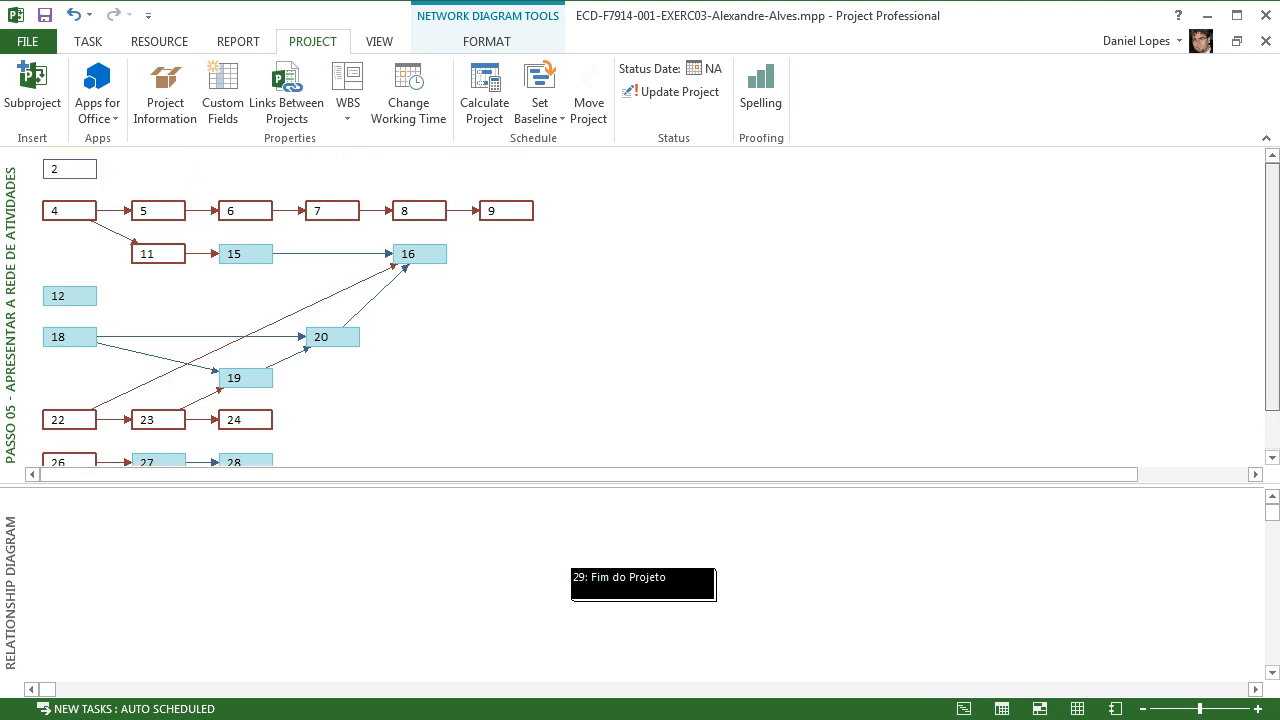
pyautogui.scroll(-1, 652, 307)
pyautogui.scroll(1, 652, 307)
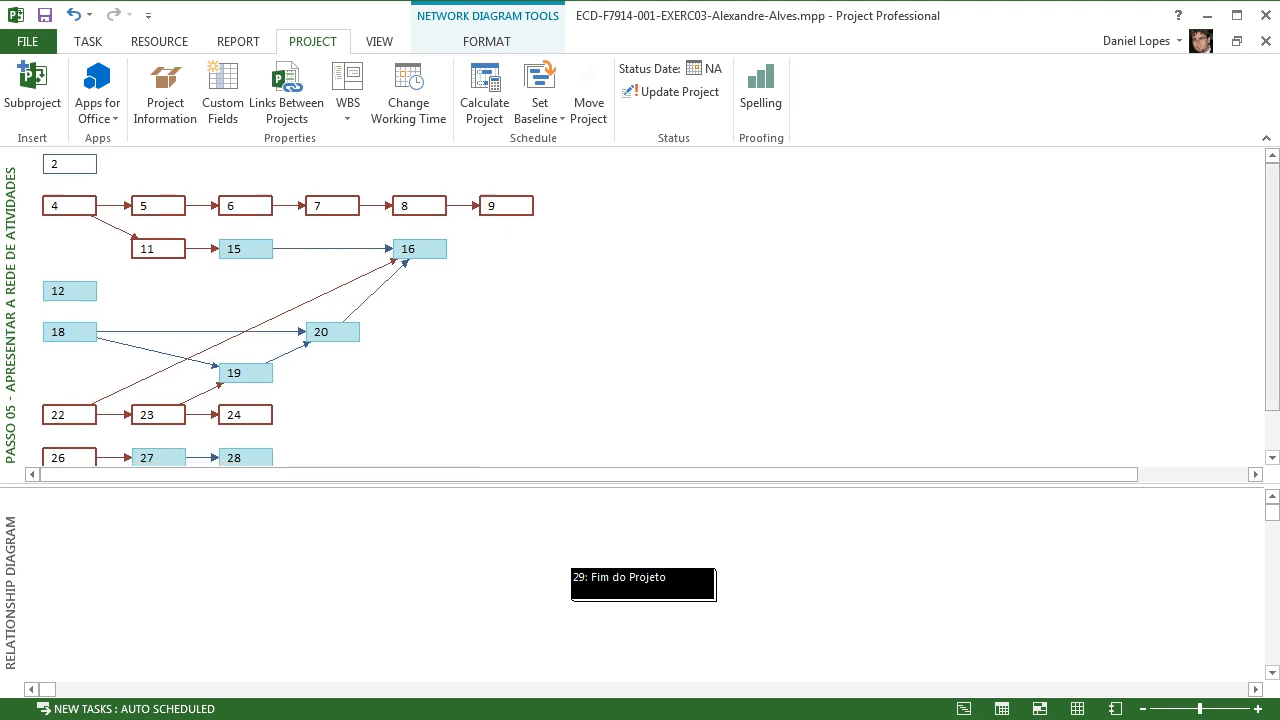
pyautogui.scroll(-2, 652, 307)
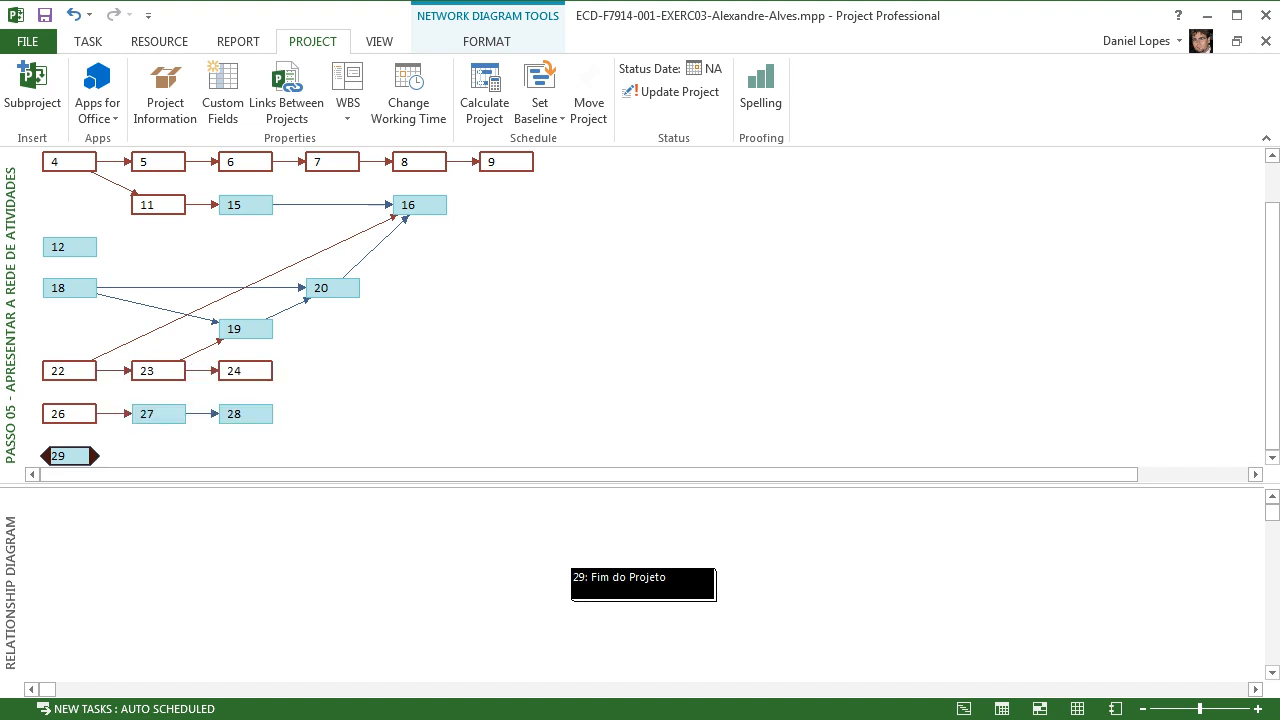
pyautogui.scroll(1, 650, 305)
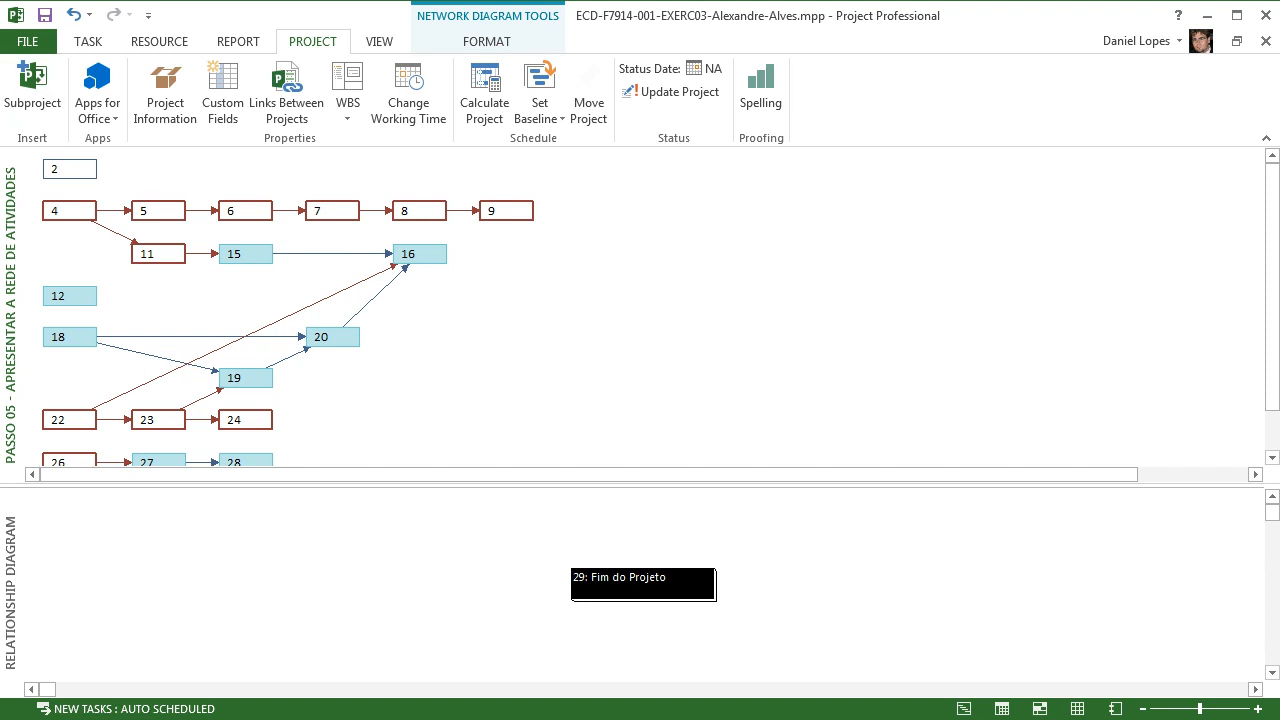
pyautogui.scroll(-1, 288, 306)
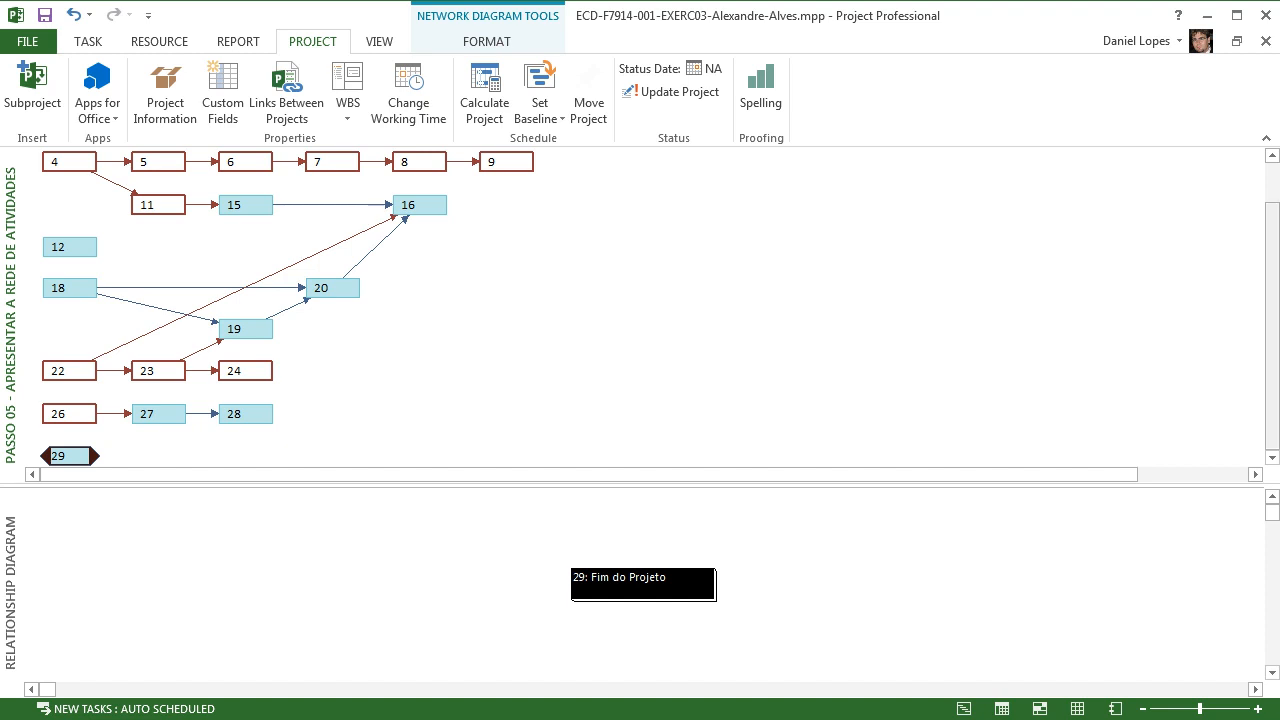
# Step: Collapse the Relationship Diagram pane so the network diagram fills the window
pyautogui.scroll(1, 660, 308)
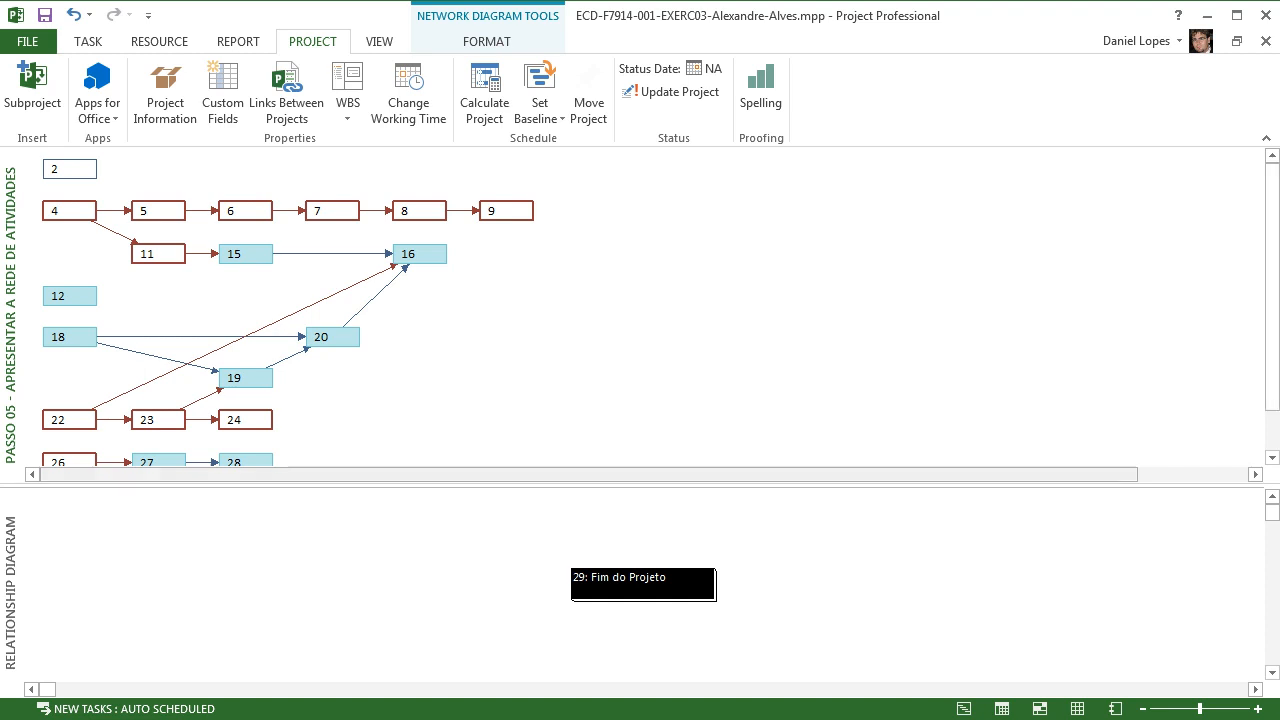
pyautogui.moveTo(660, 486); pyautogui.dragTo(660, 698)
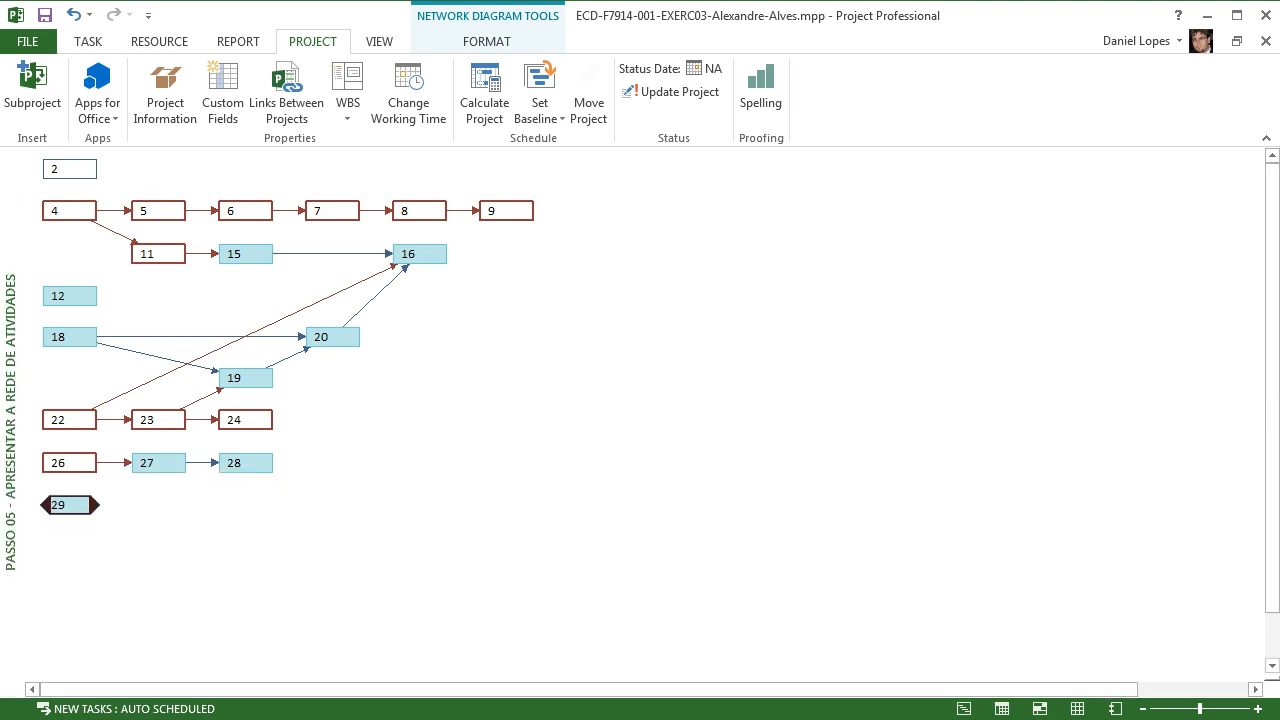
# Step: Examine the network diagram's box styles for Critical, Noncritical, Critical Milestone and Noncritical Milestone
pyautogui.rightClick(506, 268)
pyautogui.click(545, 284)
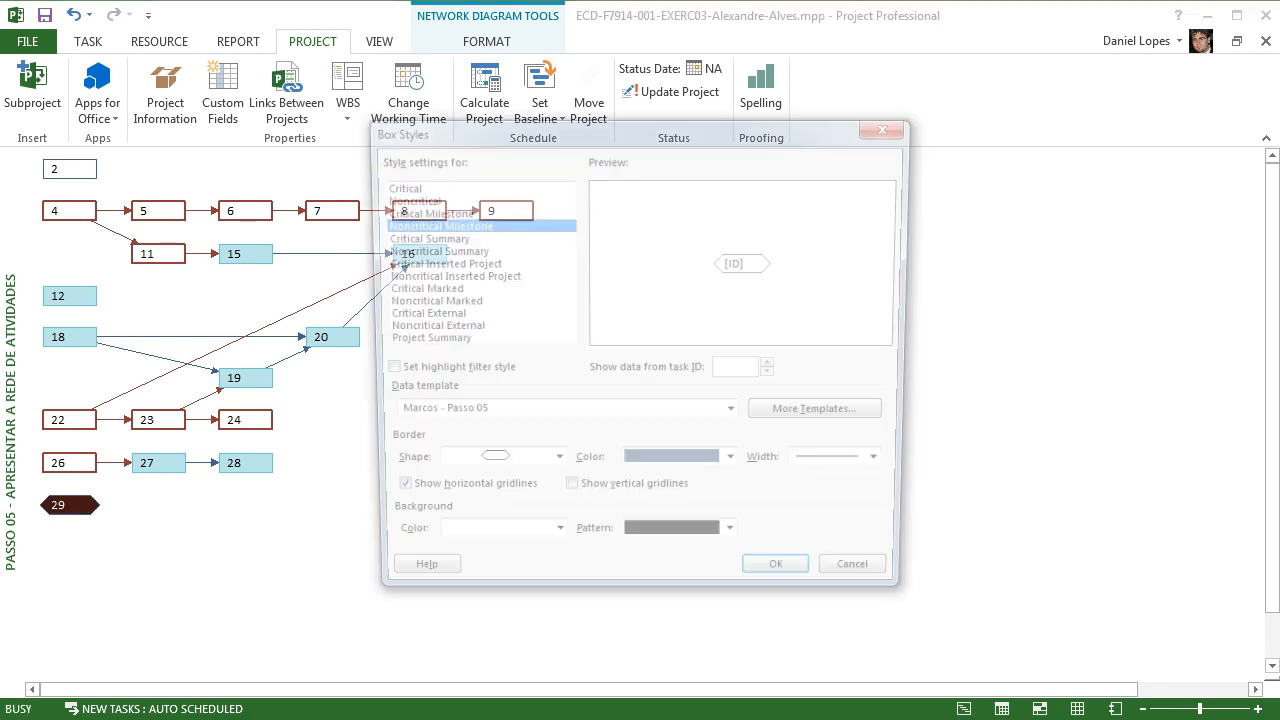
pyautogui.click(394, 185)
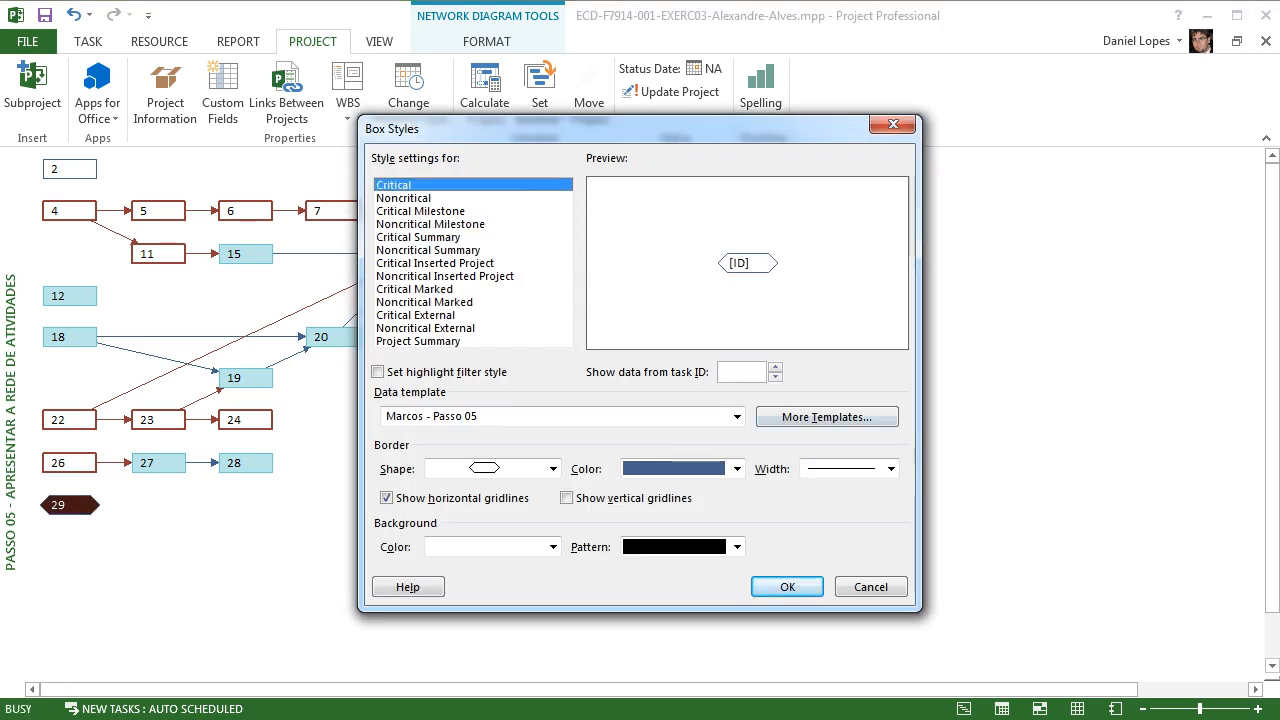
pyautogui.click(404, 198)
pyautogui.click(421, 211)
pyautogui.click(430, 224)
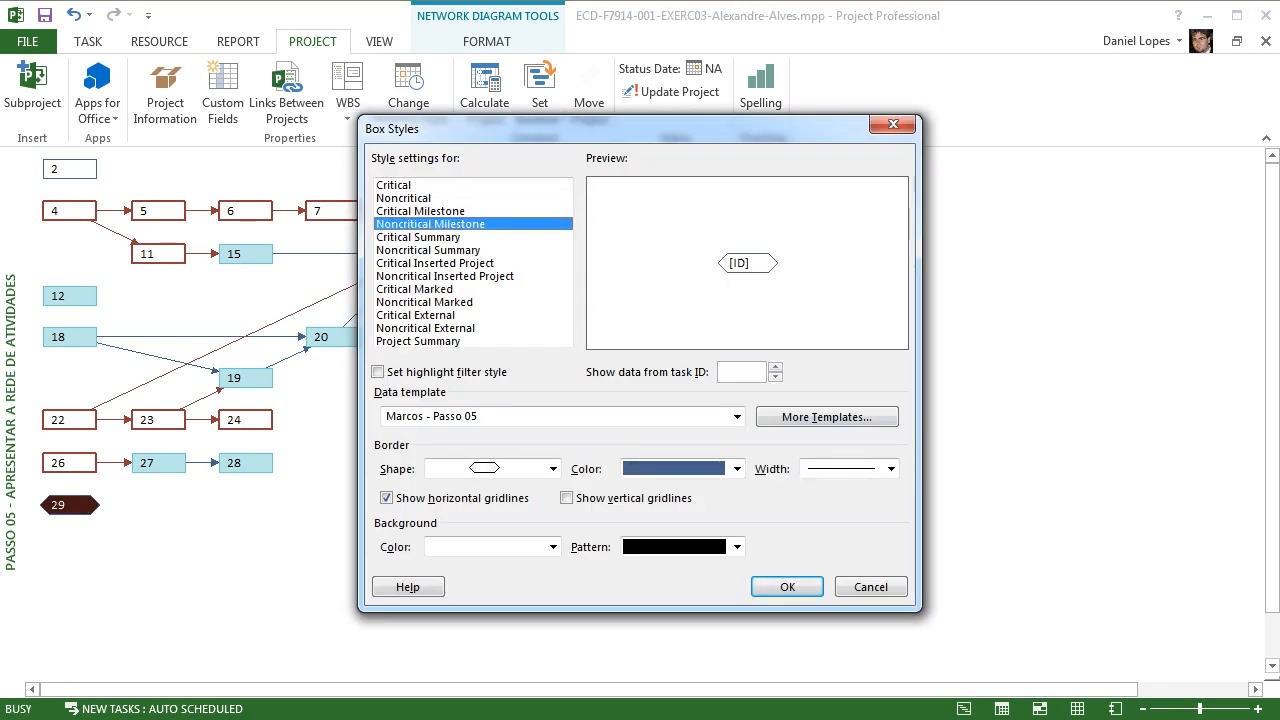
# Step: Examine the cell definition of the Atividades - Passo 05 data template
pyautogui.click(827, 417)
pyautogui.click(526, 226)
pyautogui.click(518, 239)
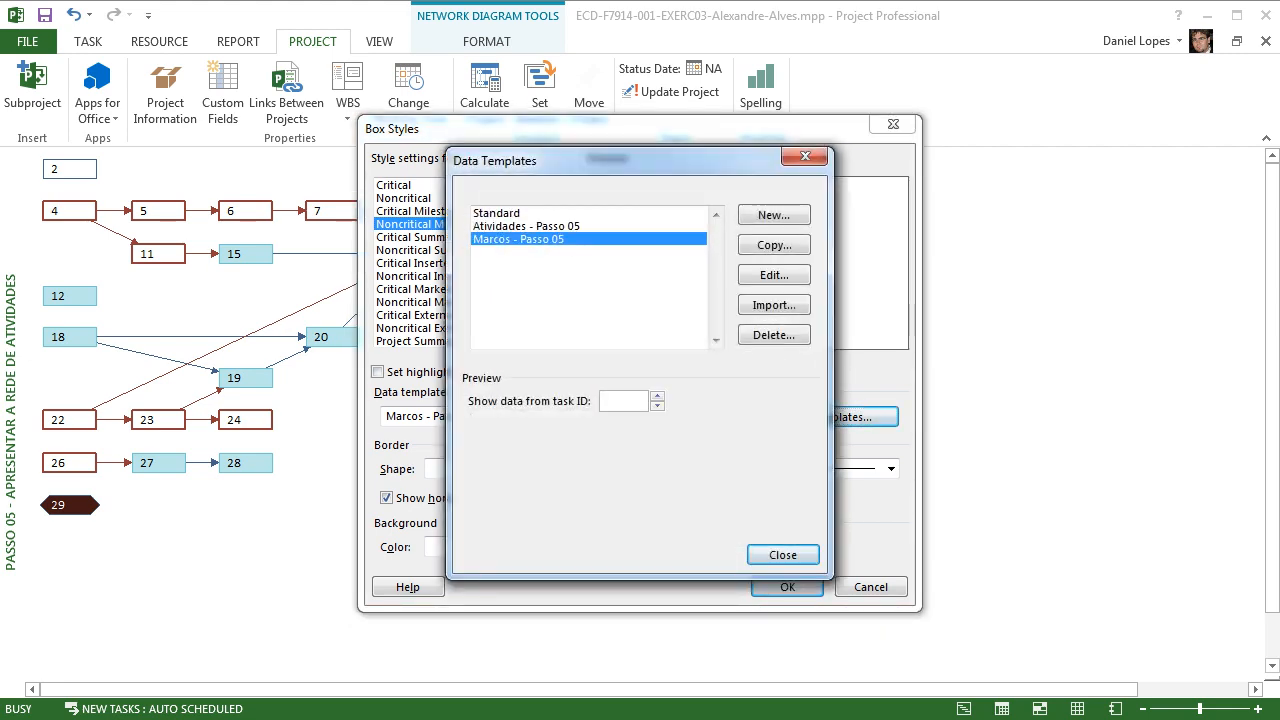
pyautogui.click(526, 226)
pyautogui.click(774, 275)
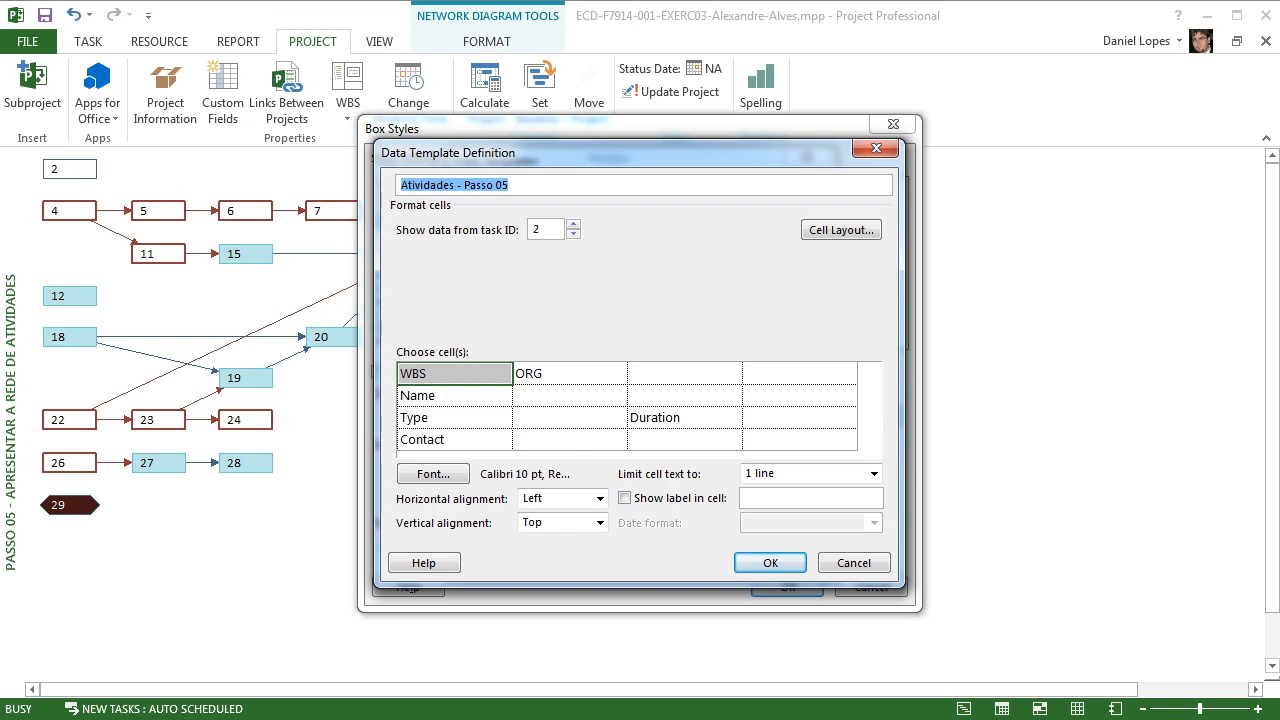
pyautogui.click(684, 374)
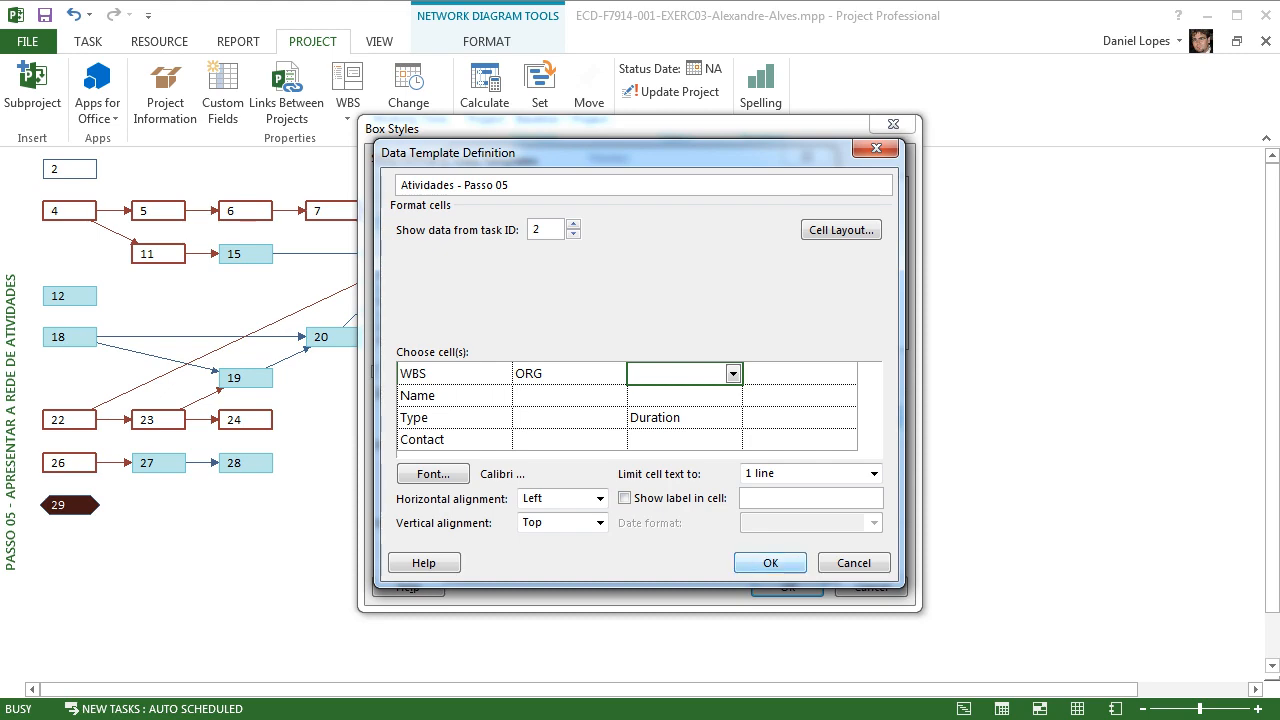
pyautogui.click(770, 563)
# Step: Examine the cell definition of the Marcos - Passo 05 data template and leave the box styles
pyautogui.click(519, 239)
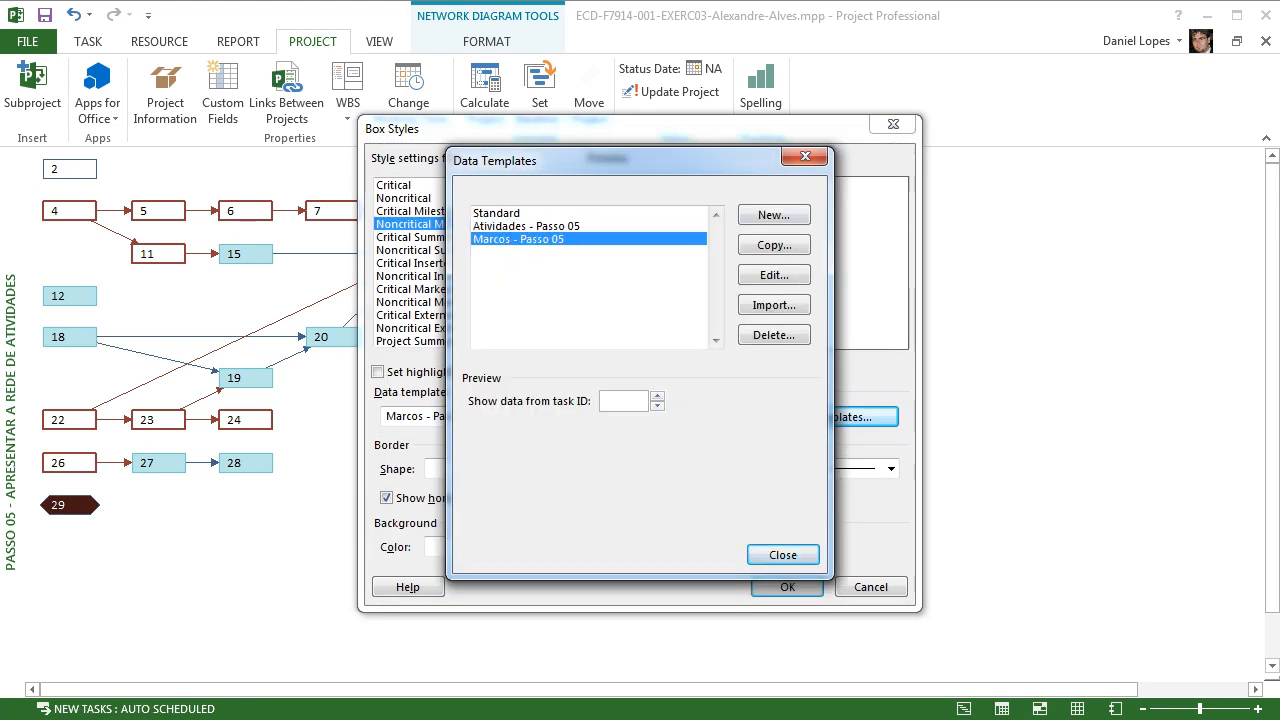
pyautogui.click(773, 275)
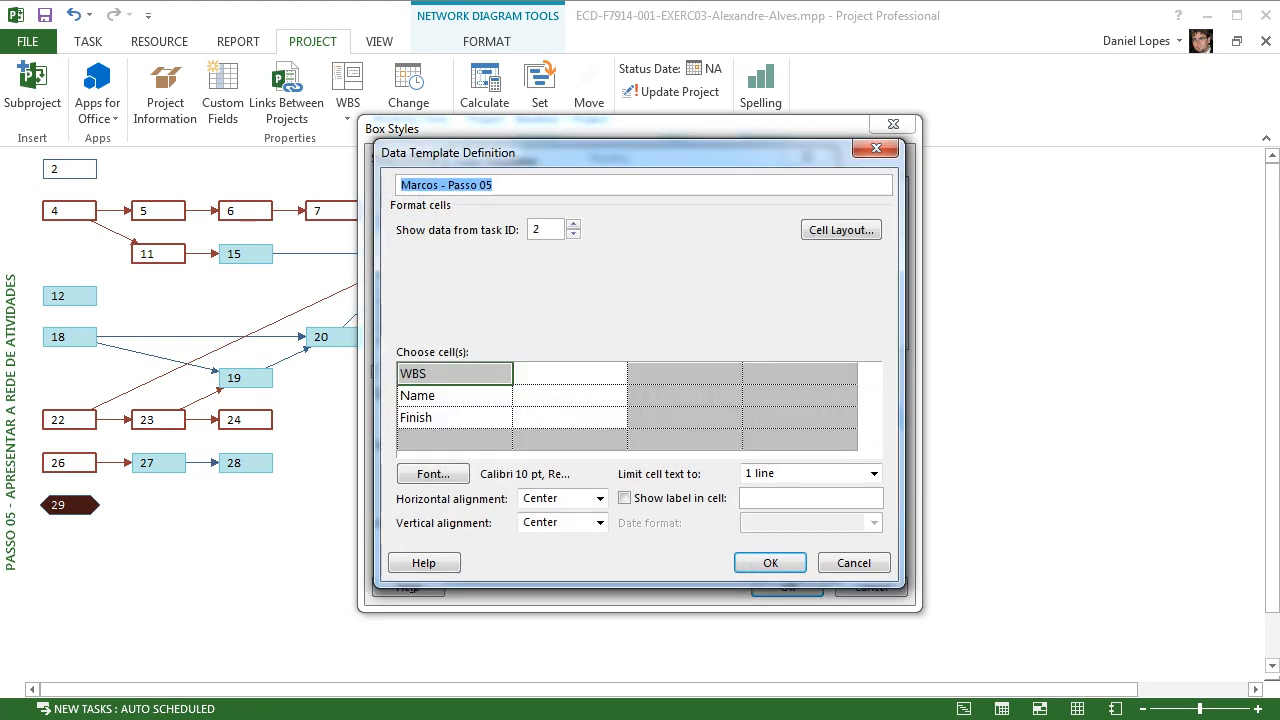
pyautogui.click(876, 148)
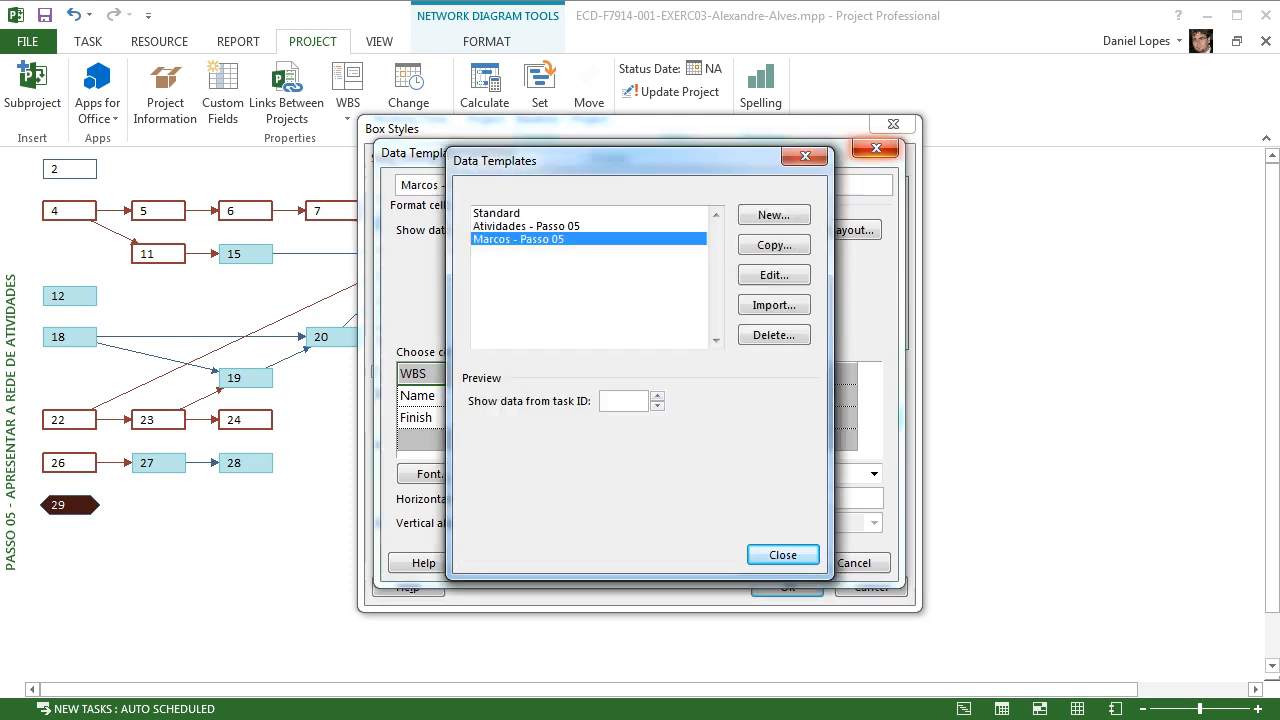
pyautogui.click(805, 156)
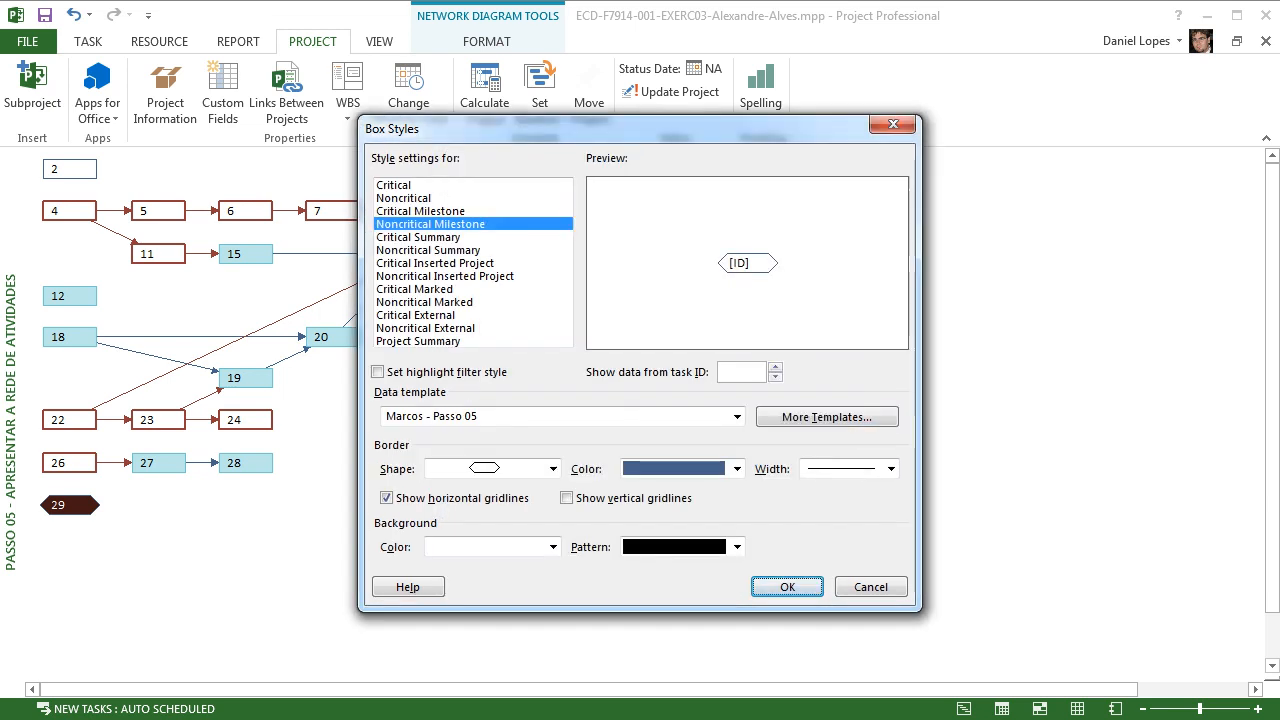
pyautogui.click(893, 124)
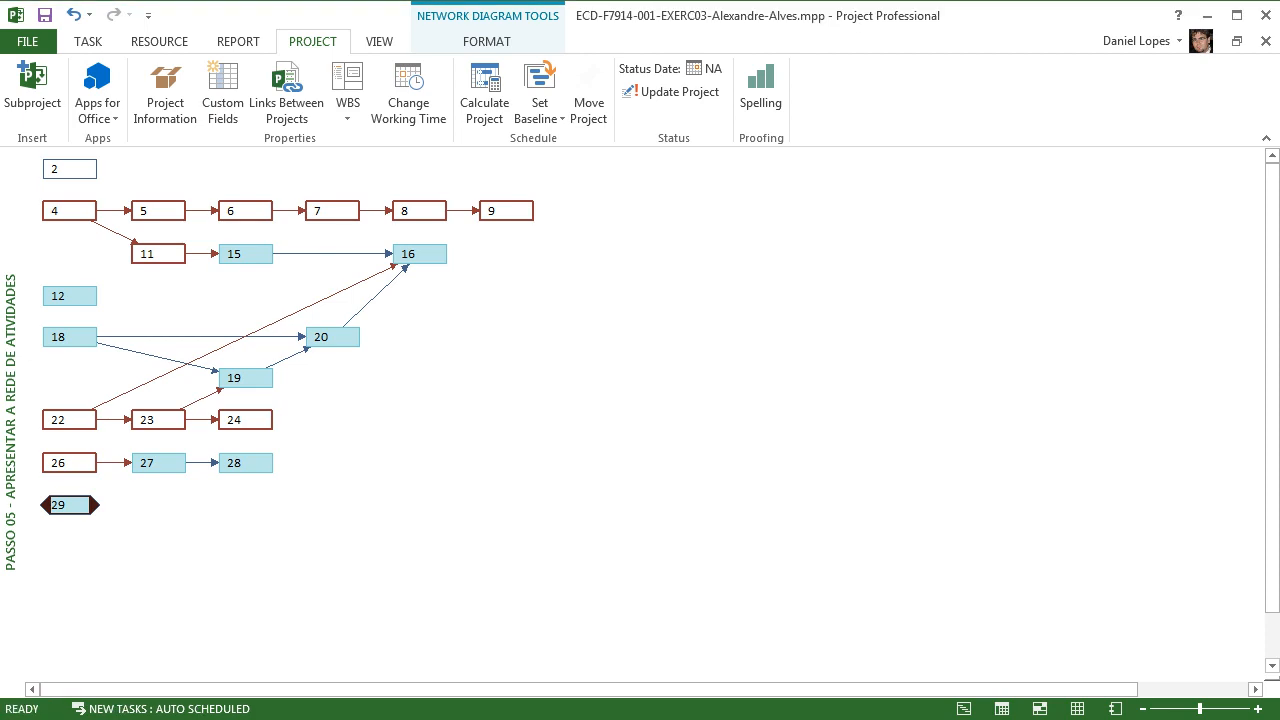
# Step: Set the network diagram's layout to colour links by criticality, with blue noncritical links and red critical links
pyautogui.rightClick(612, 255)
pyautogui.click(663, 342)
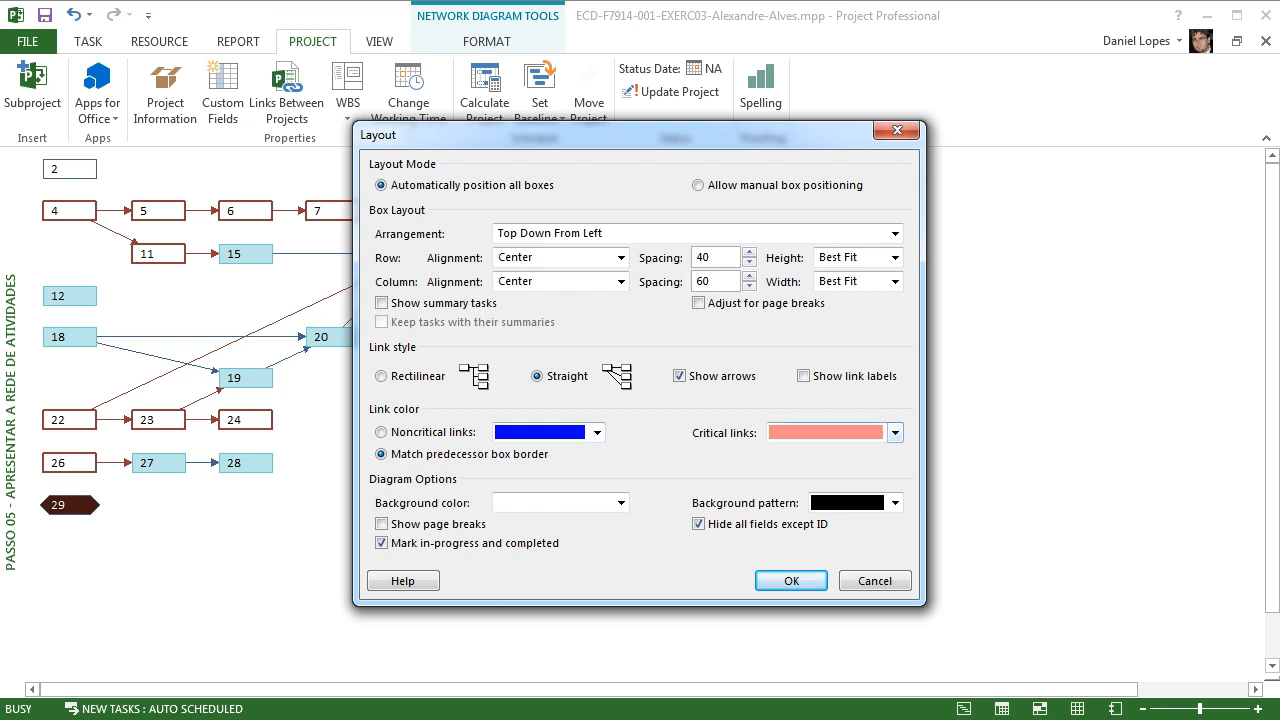
pyautogui.click(894, 432)
pyautogui.click(793, 611)
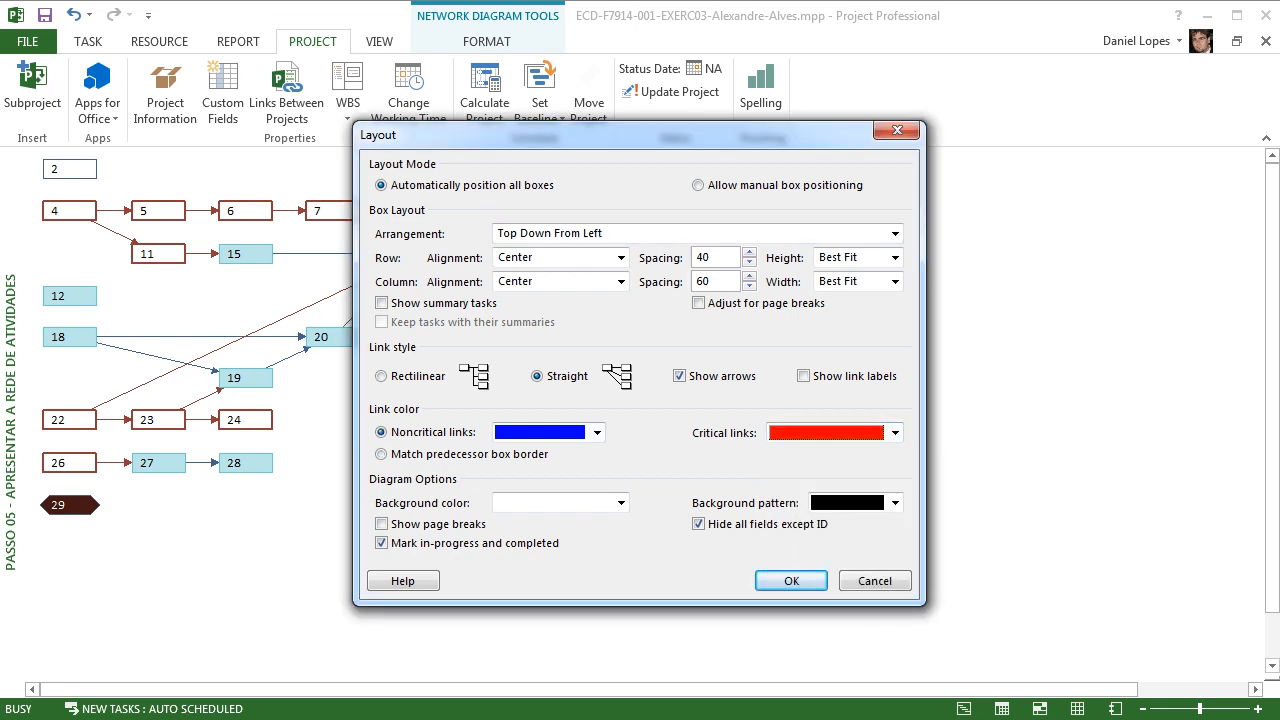
pyautogui.press('Return')
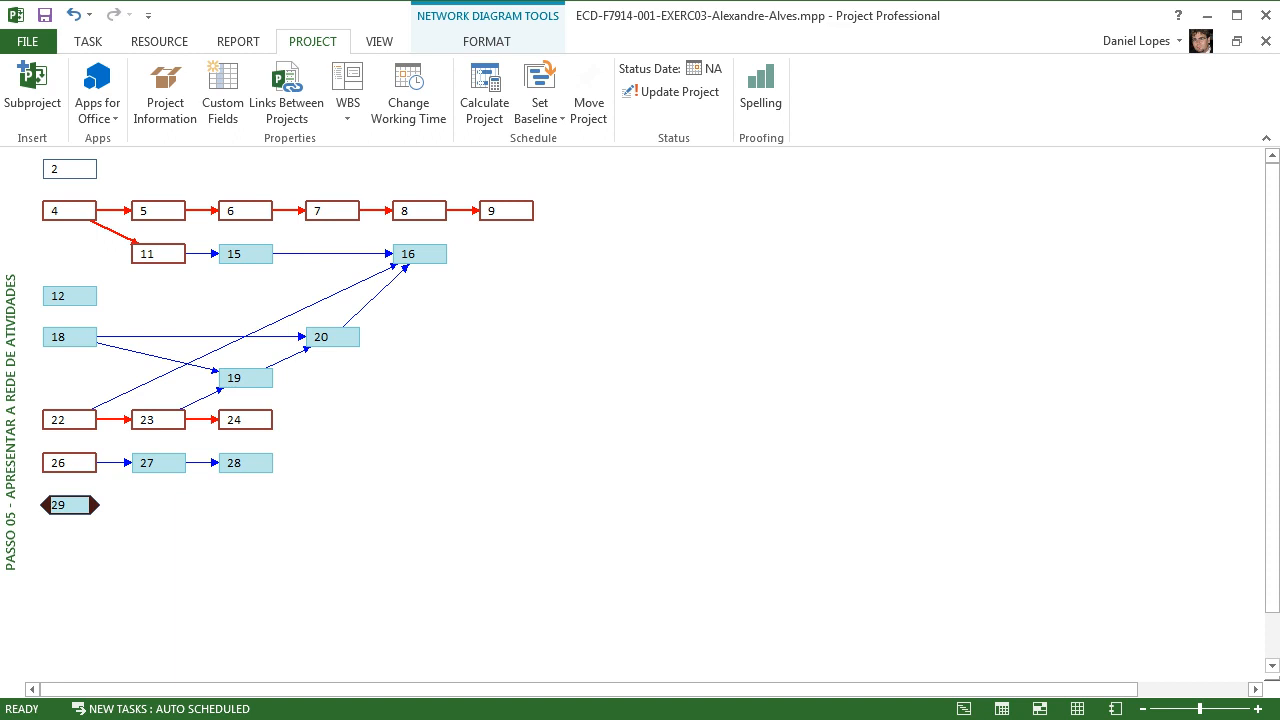
# Step: Review the Passo 1 - EAP, Passo 2 - Apoio a Classificação ORG and Passo 3 - Estrutura Analítica da Organização - NO views
pyautogui.rightClick(10, 168)
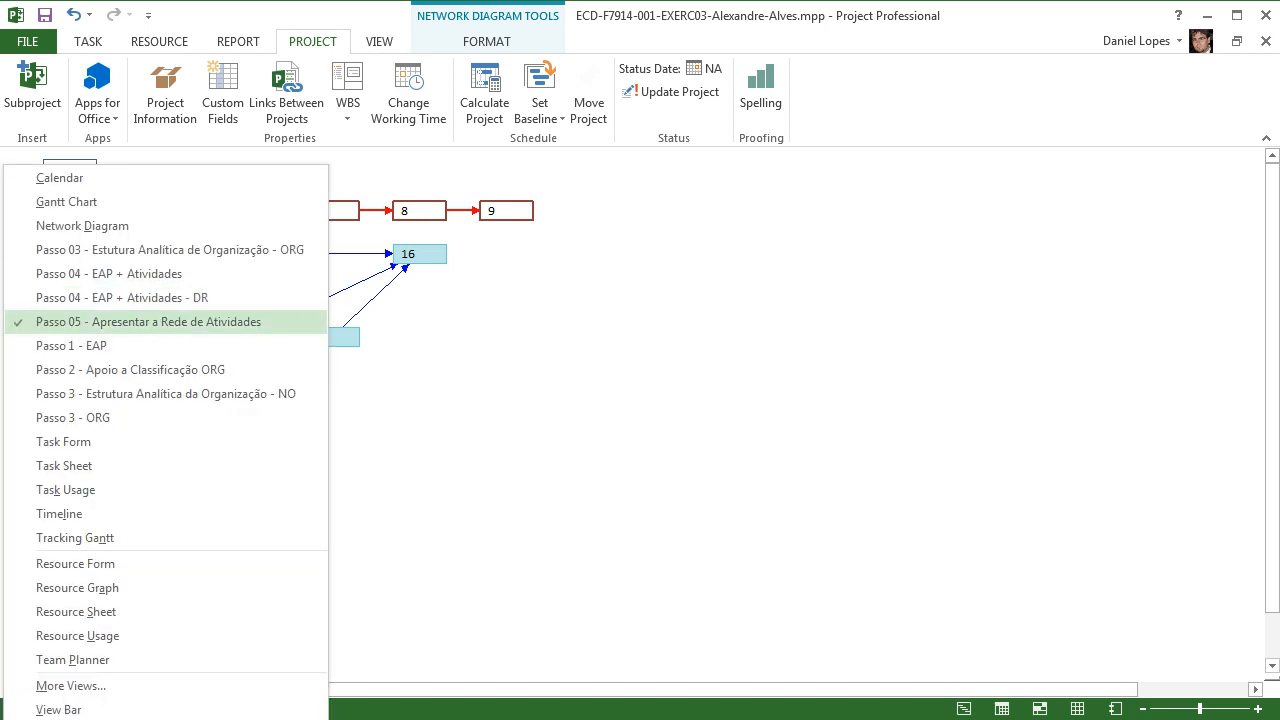
pyautogui.click(60, 343)
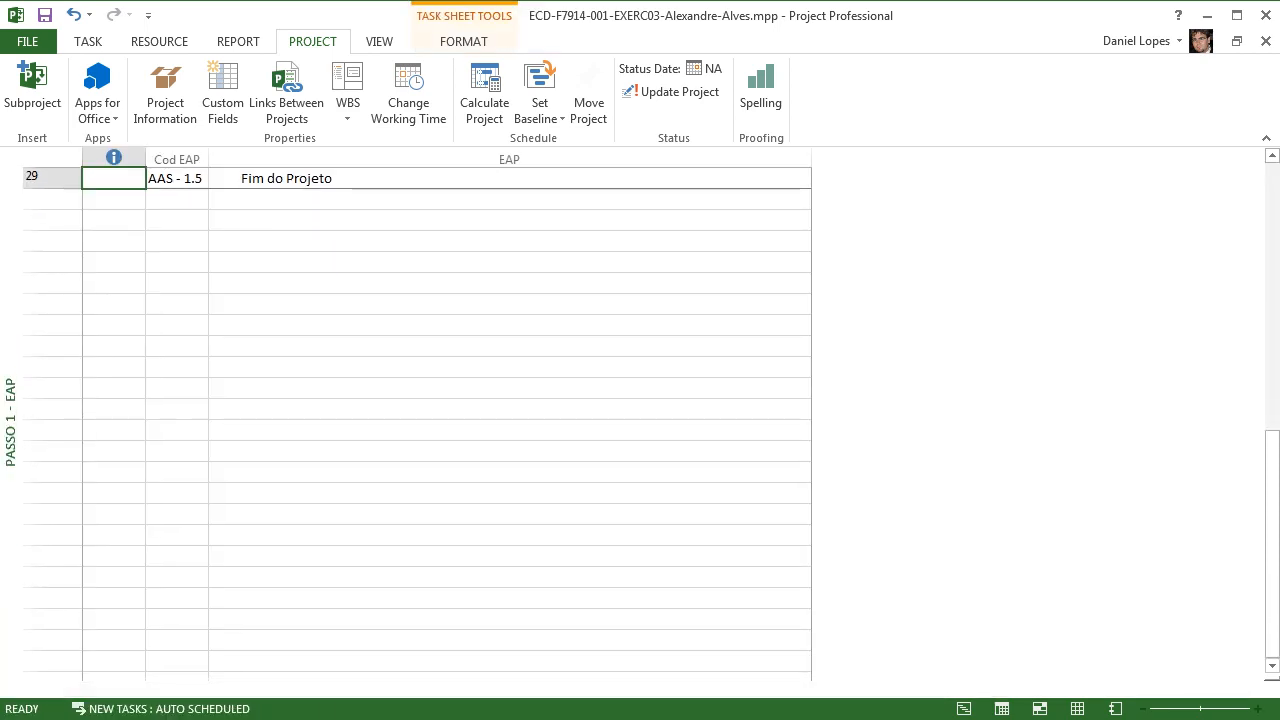
pyautogui.moveTo(1272, 540); pyautogui.dragTo(1272, 272)
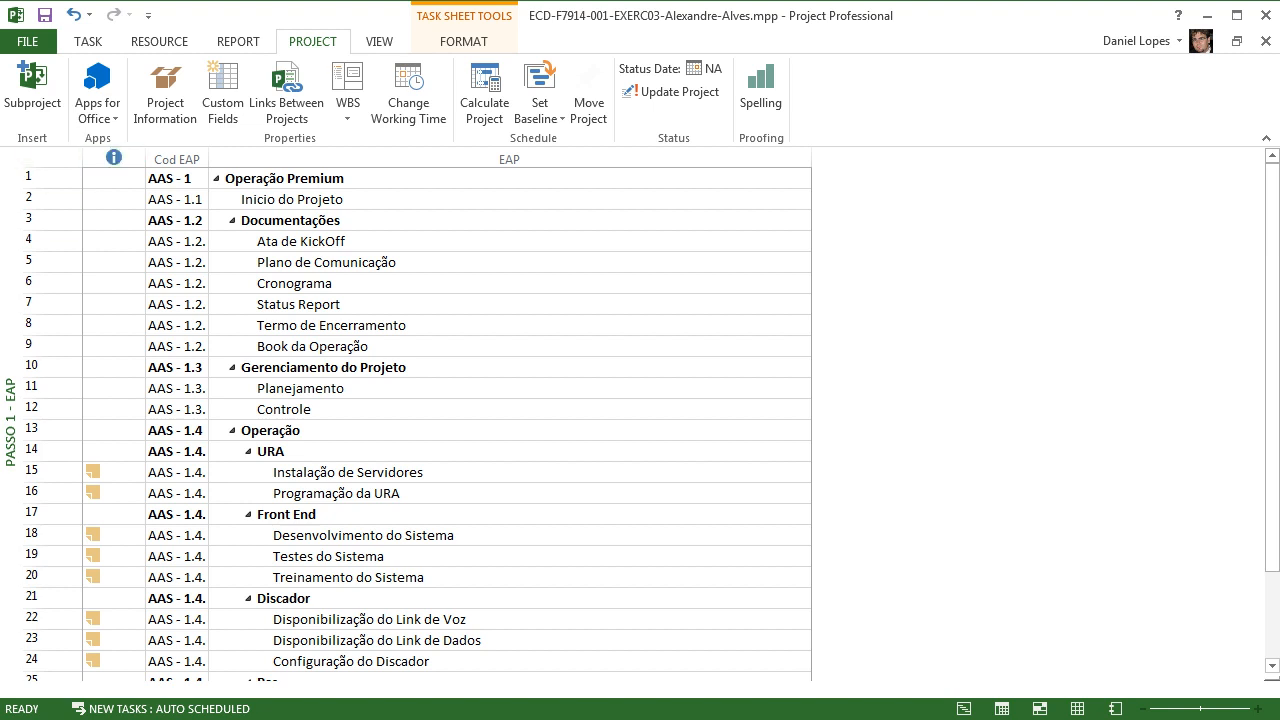
pyautogui.rightClick(11, 420)
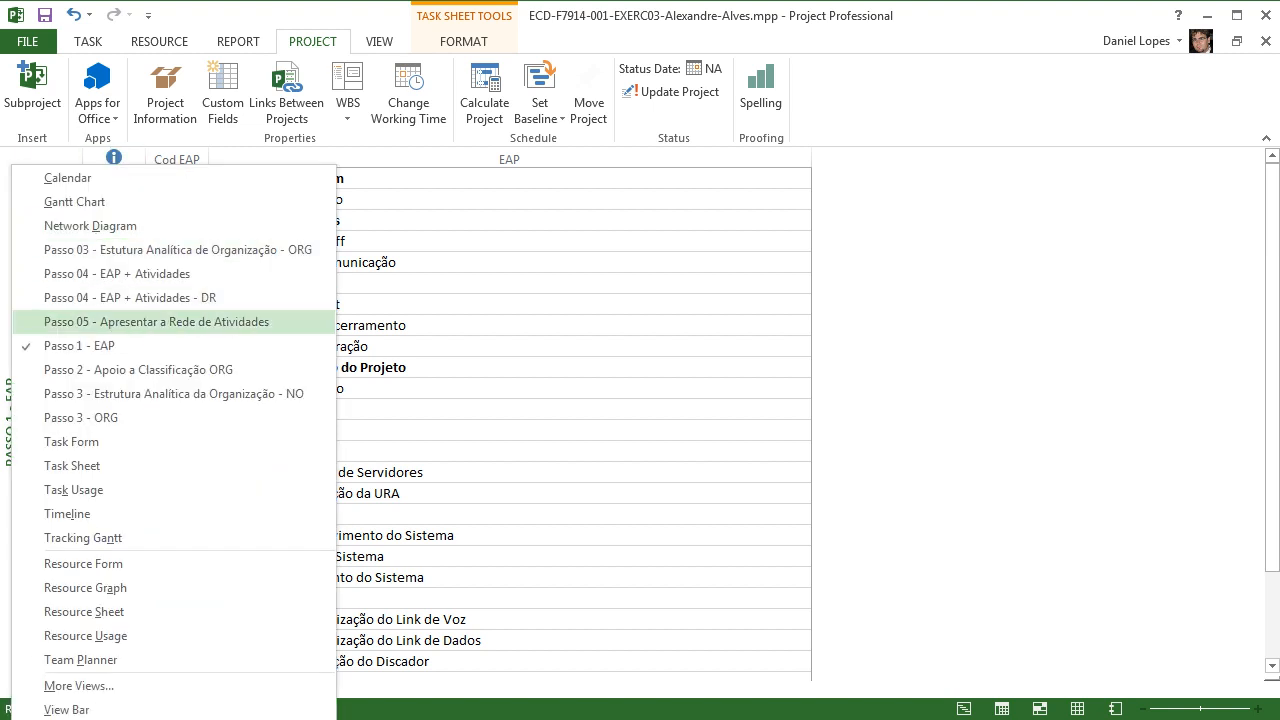
pyautogui.click(138, 369)
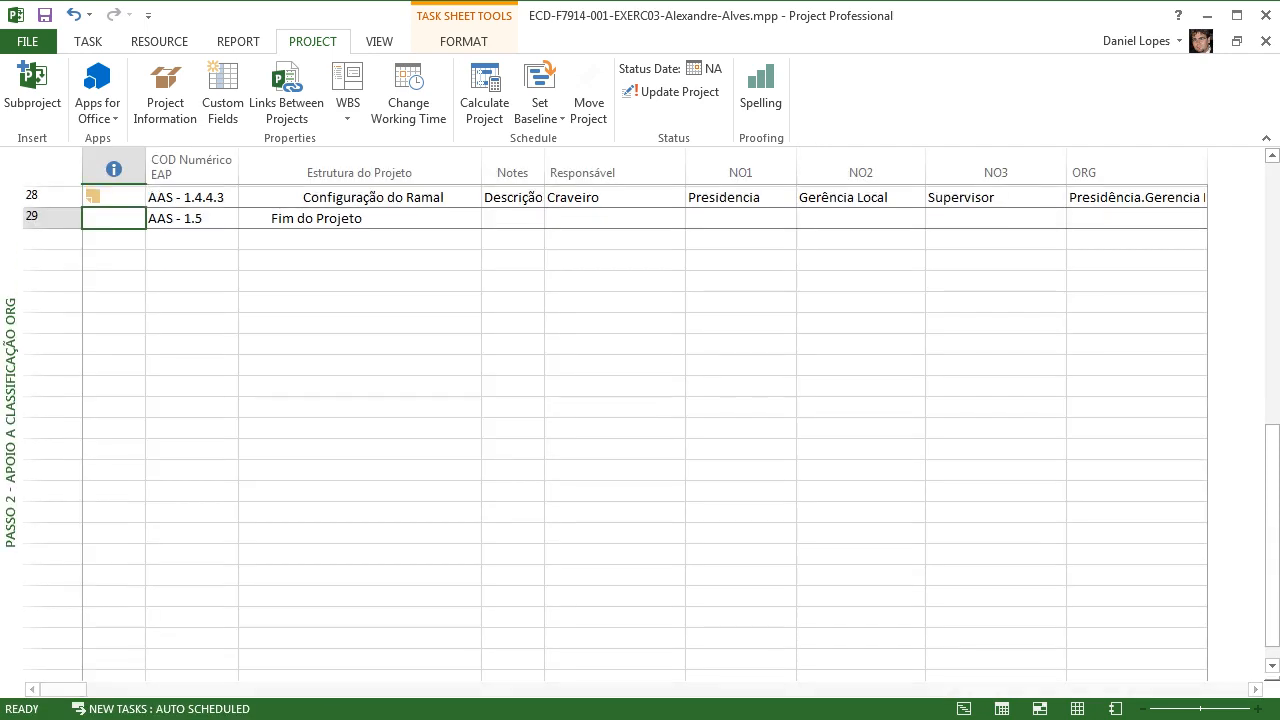
pyautogui.rightClick(10, 350)
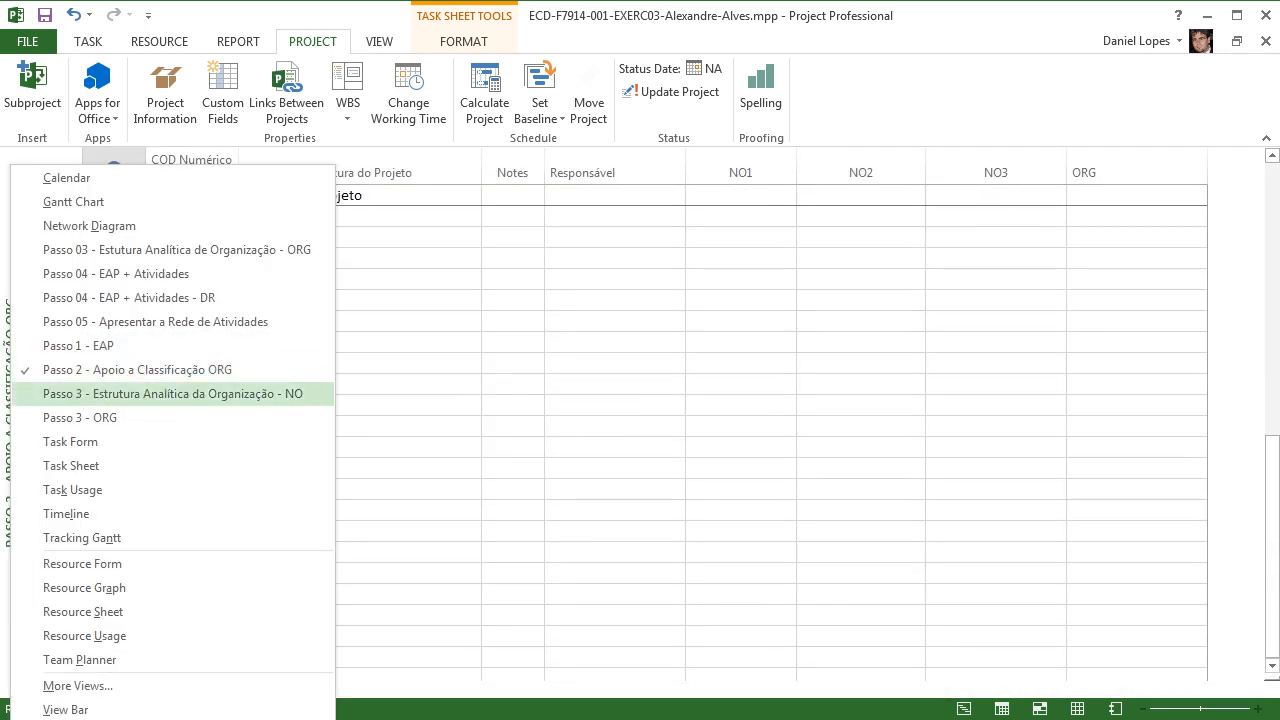
pyautogui.click(172, 393)
# Step: Switch to the Passo 04 - EAP + Atividades view and collapse its Task Name Form pane
pyautogui.rightClick(10, 300)
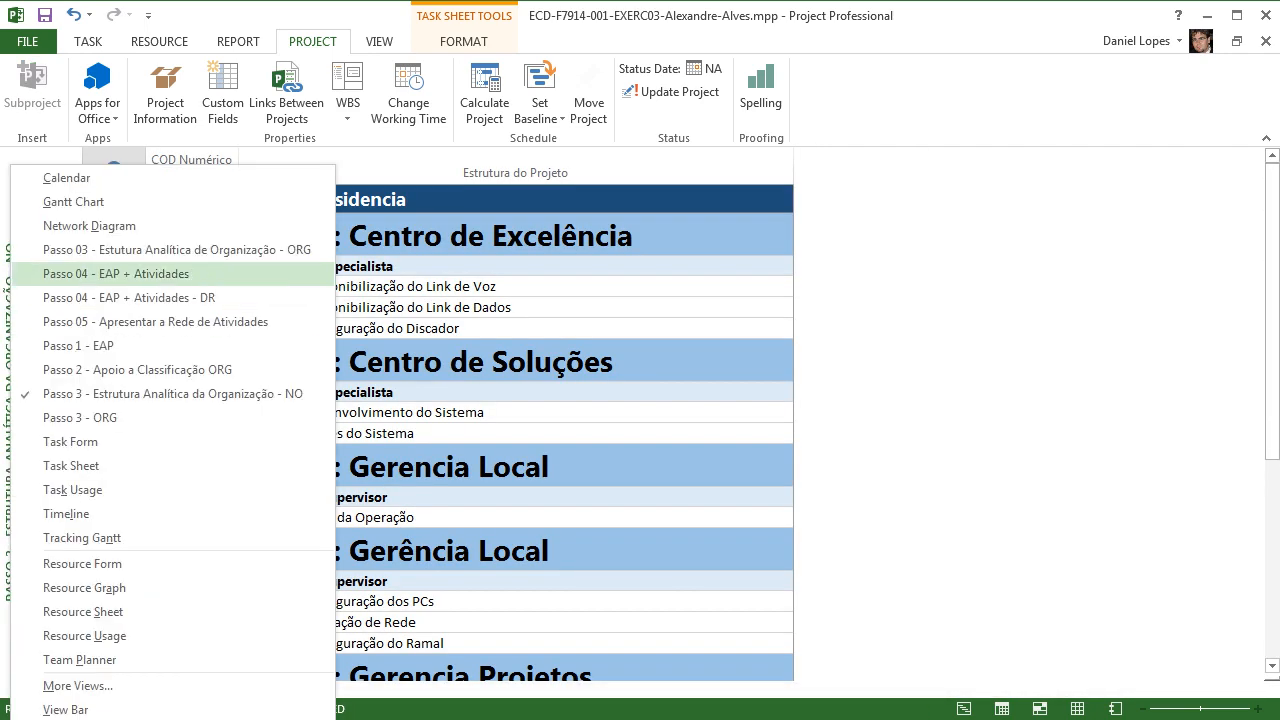
pyautogui.click(116, 273)
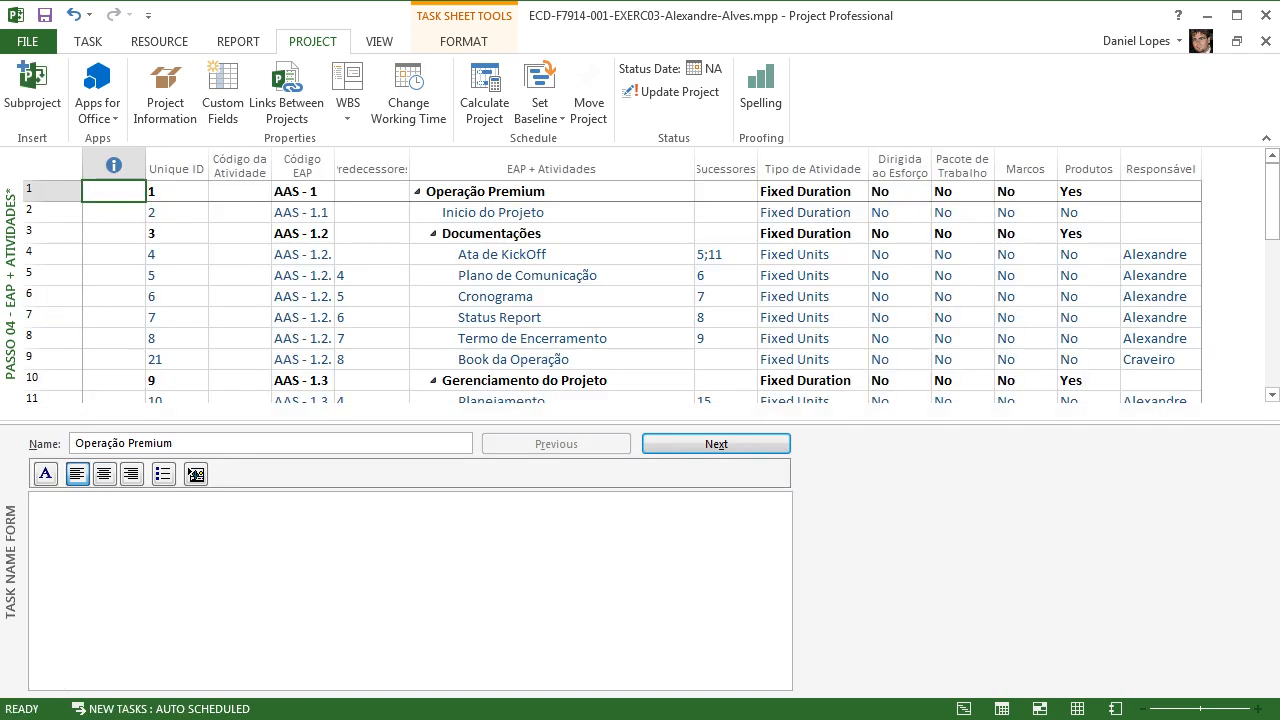
pyautogui.rightClick(8, 212)
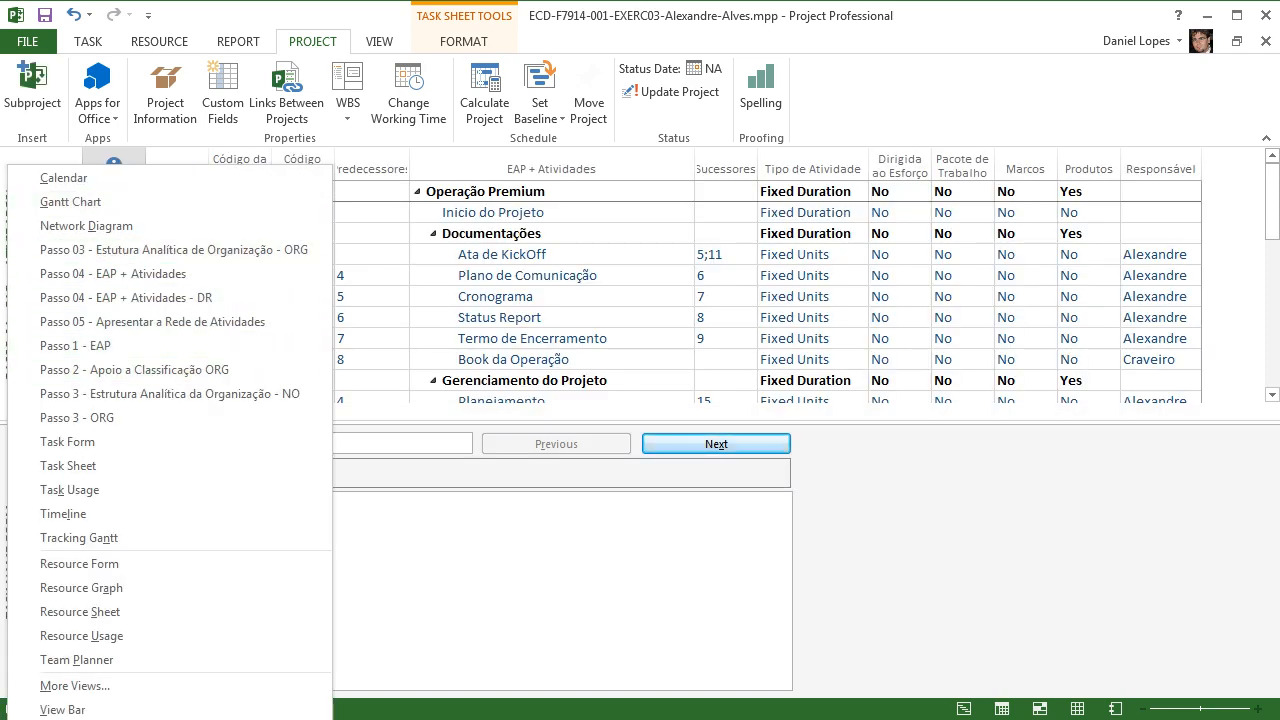
pyautogui.click(560, 423)
pyautogui.moveTo(560, 423); pyautogui.dragTo(560, 699)
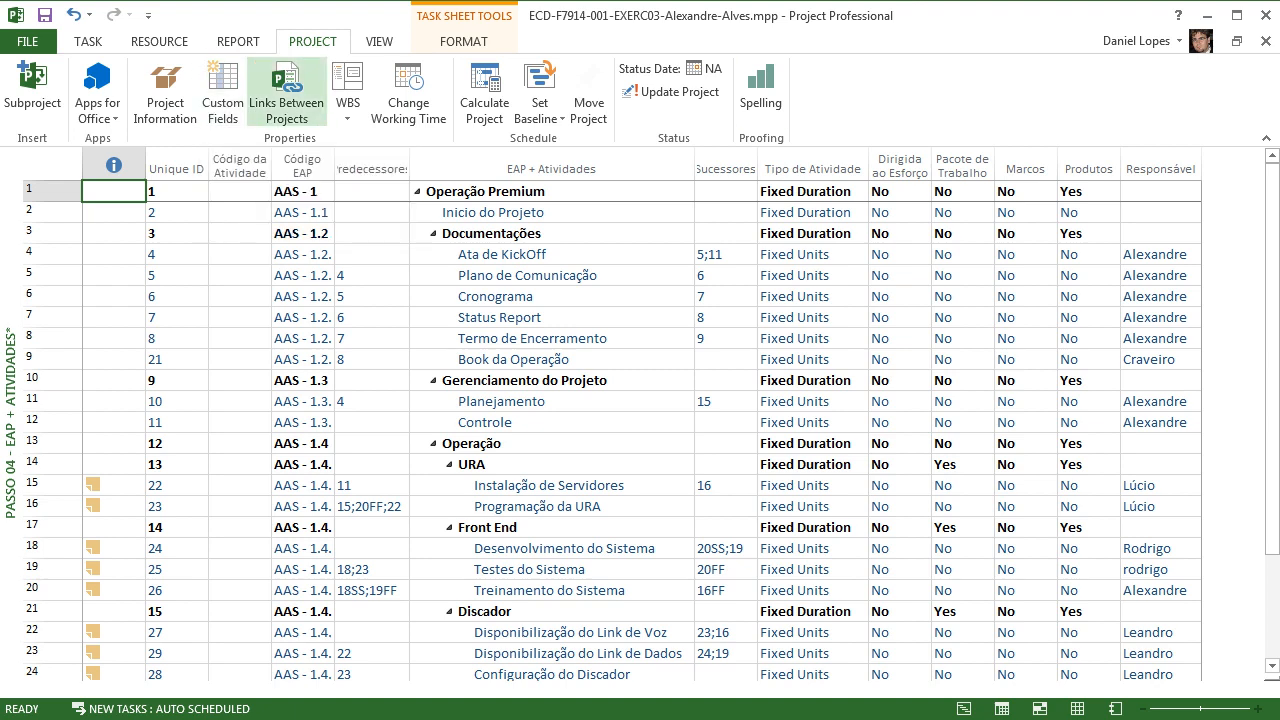
# Step: Check the project's resource leveling options and close them without changes
pyautogui.click(160, 41)
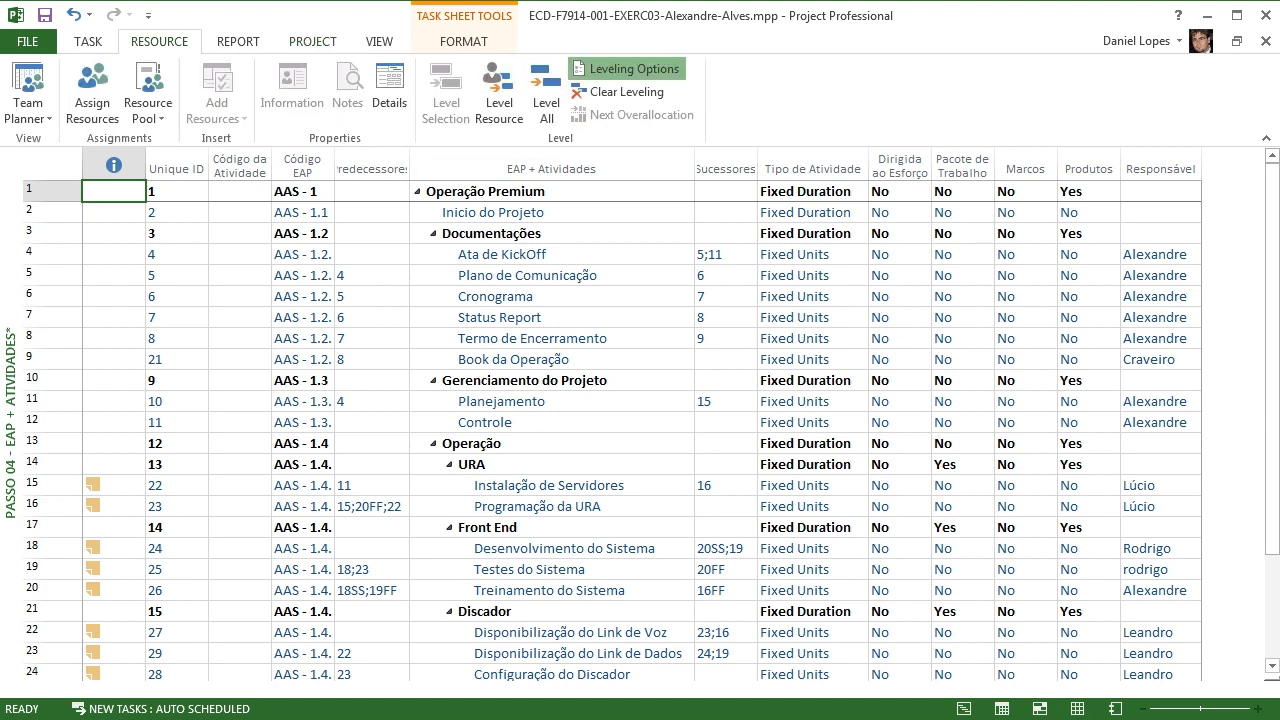
pyautogui.click(627, 68)
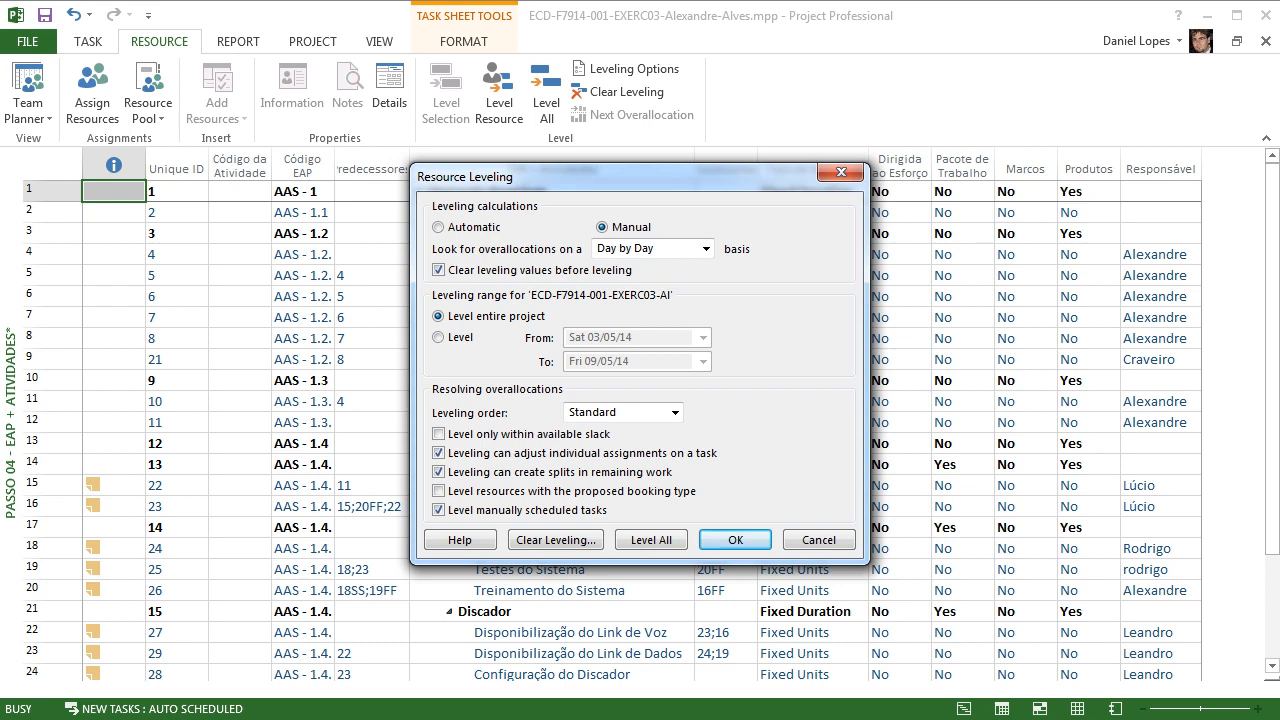
pyautogui.click(841, 172)
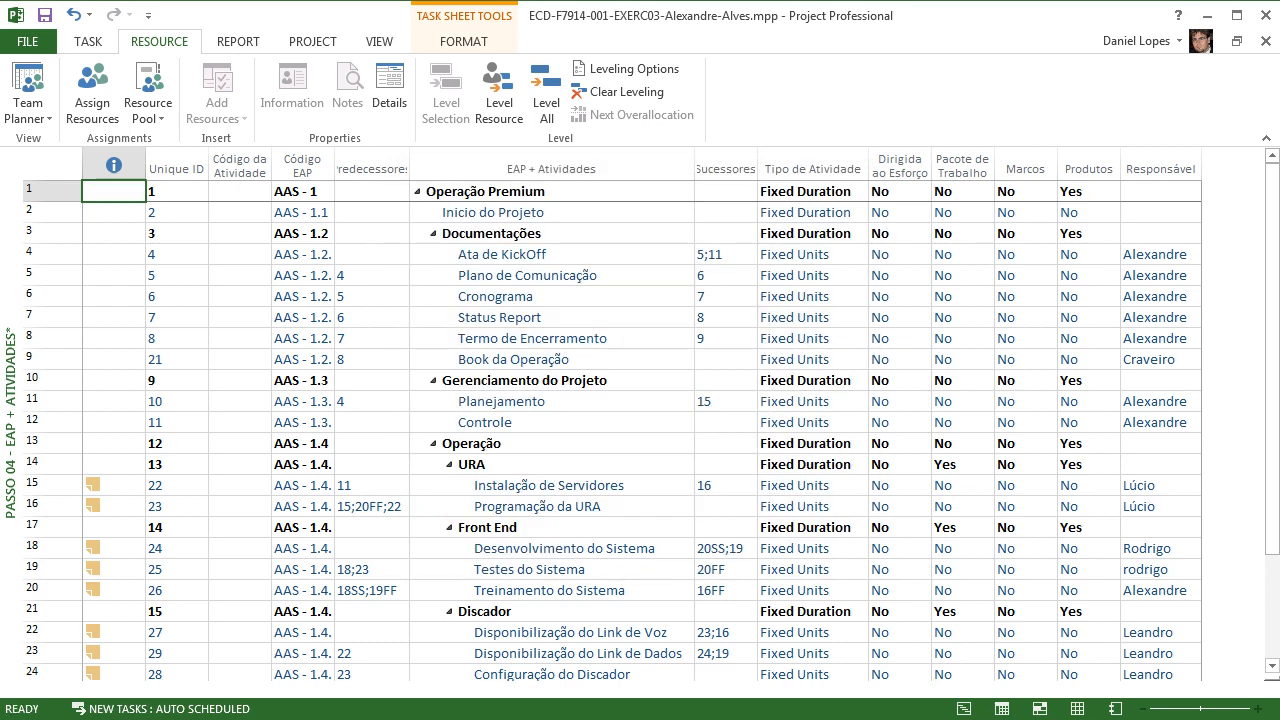